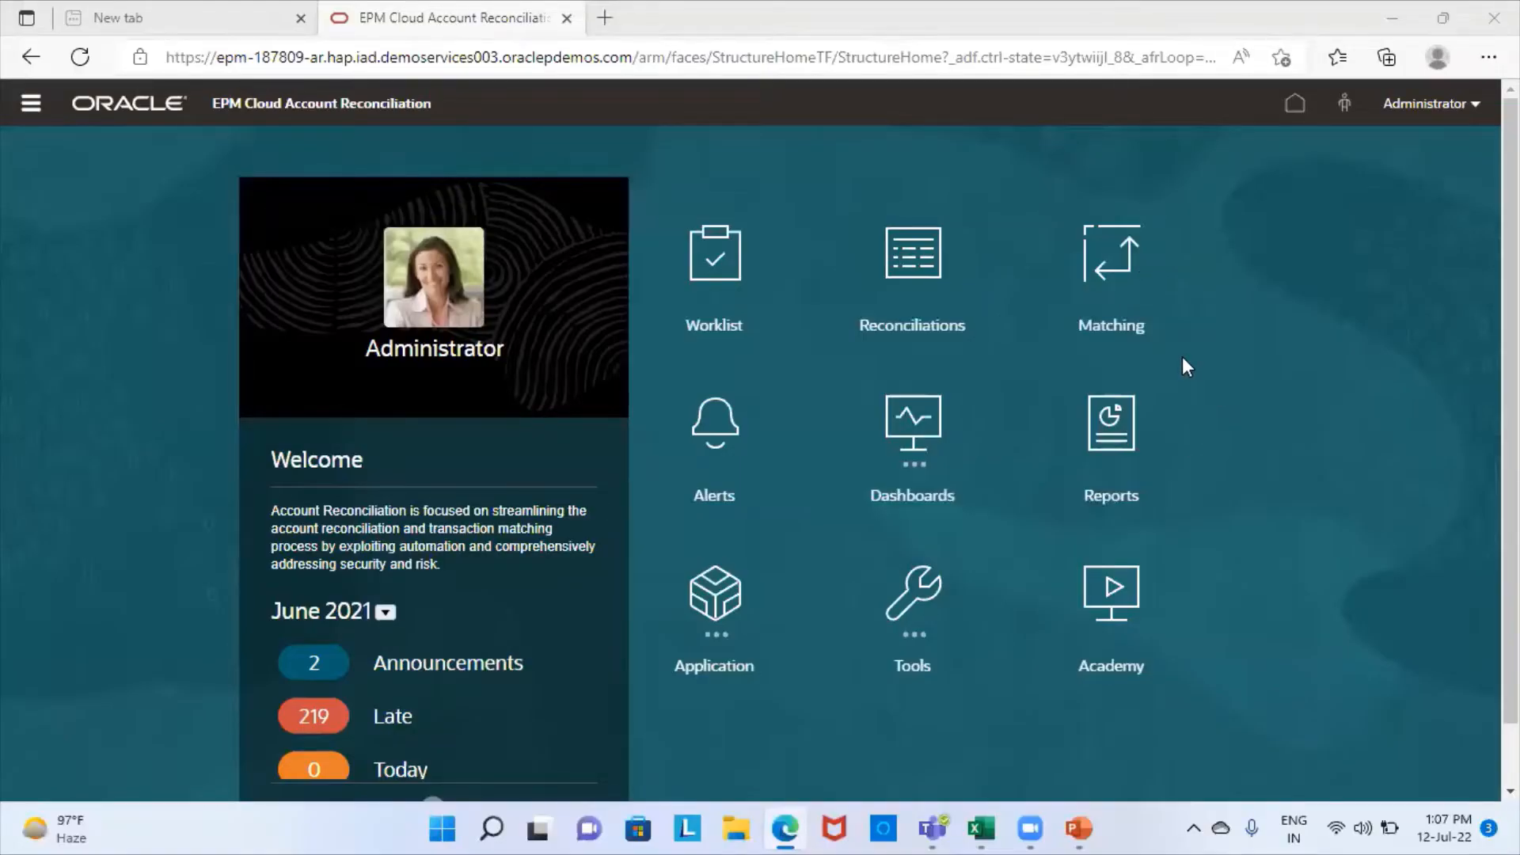
Open Data Management from the navigator and maximize its window.
{"action": "left_click", "coordinate": [32, 111]}
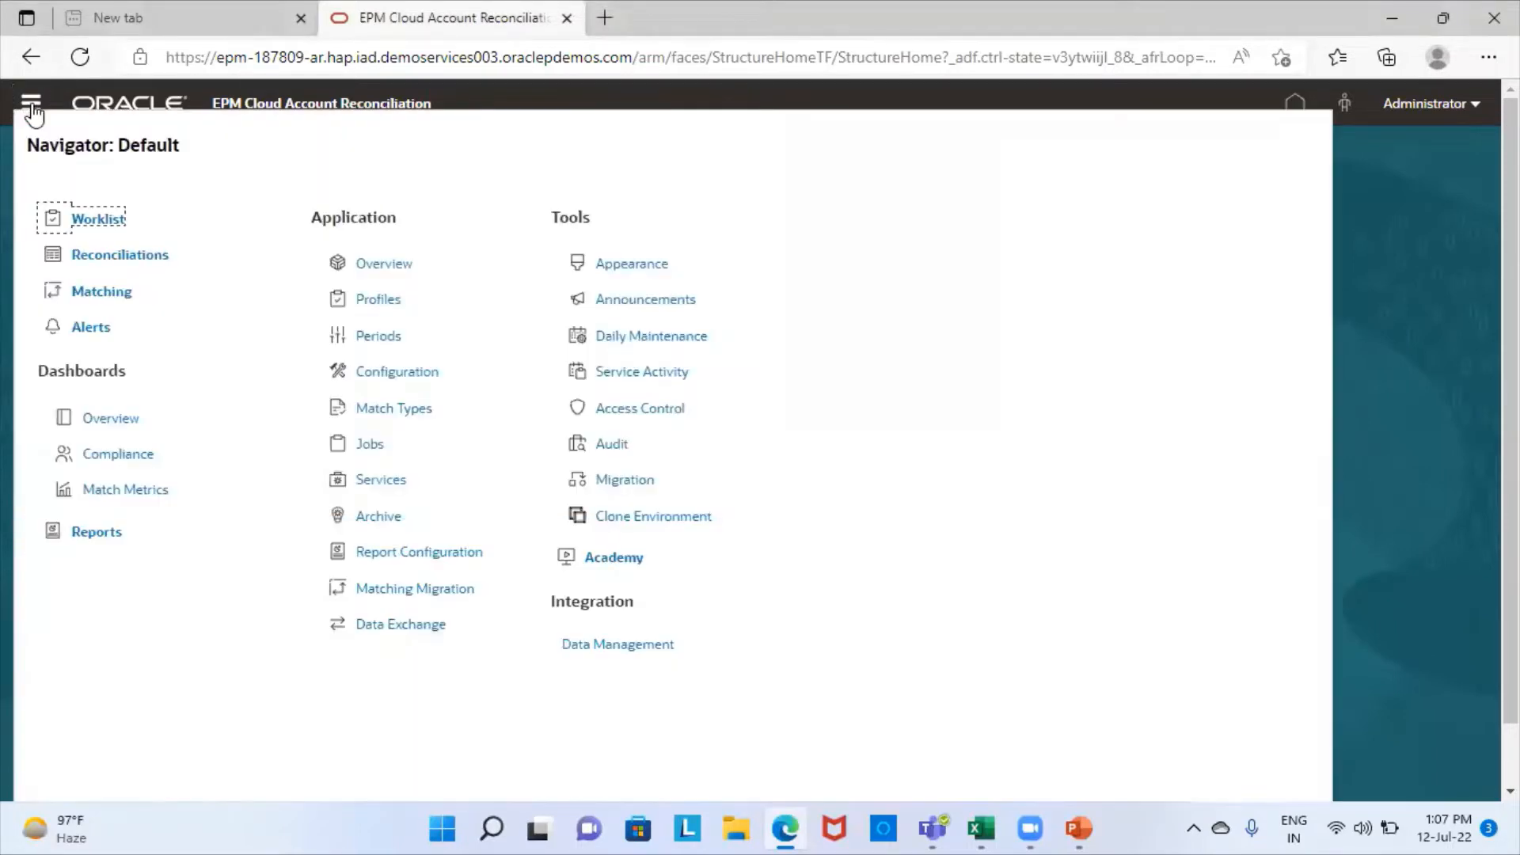
{"action": "left_click", "coordinate": [641, 645]}
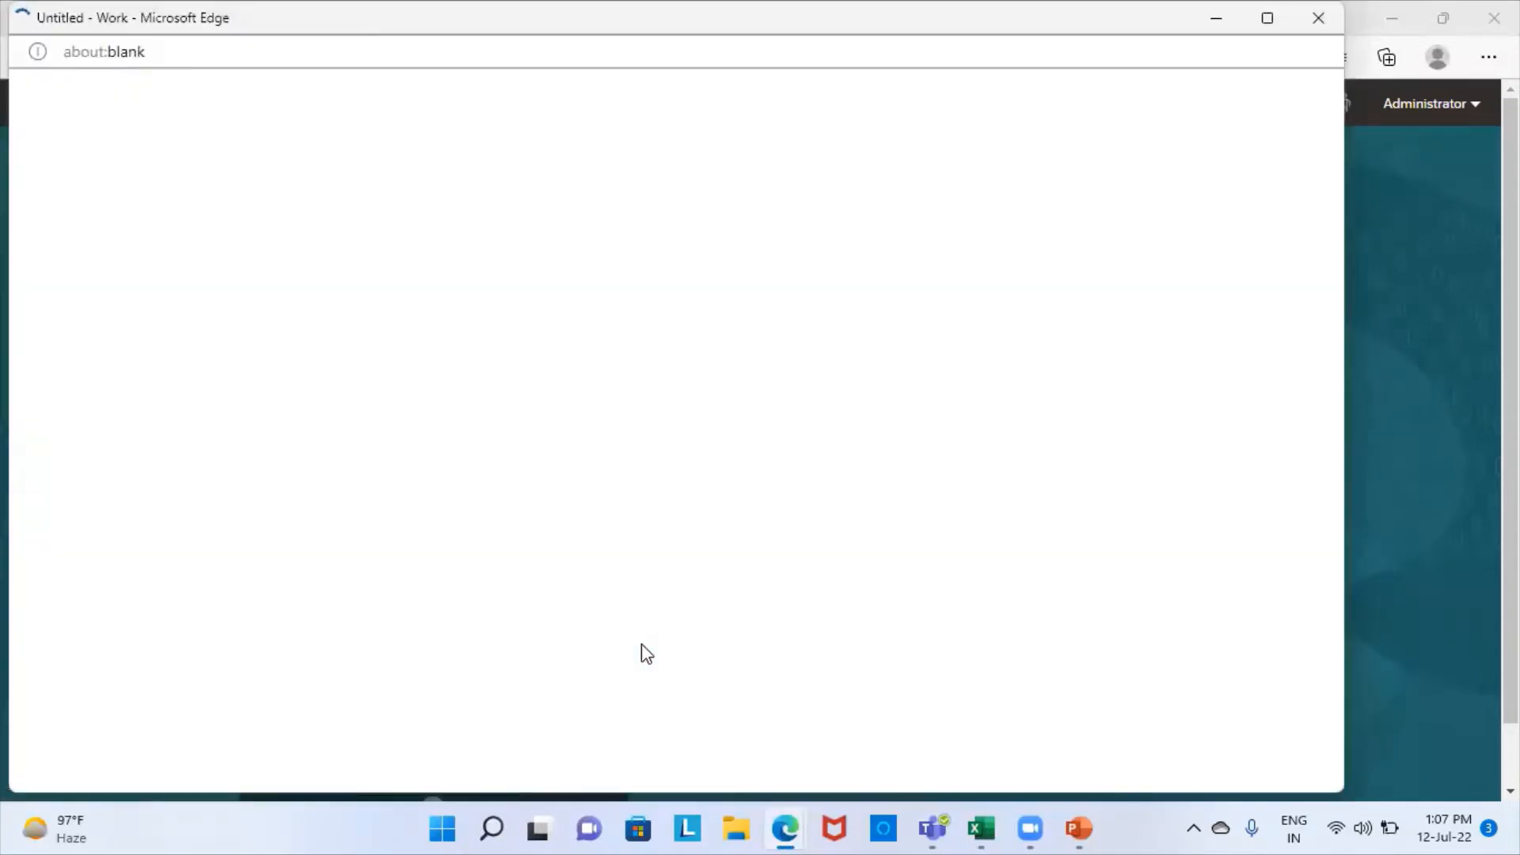
{"action": "left_click", "coordinate": [1269, 18]}
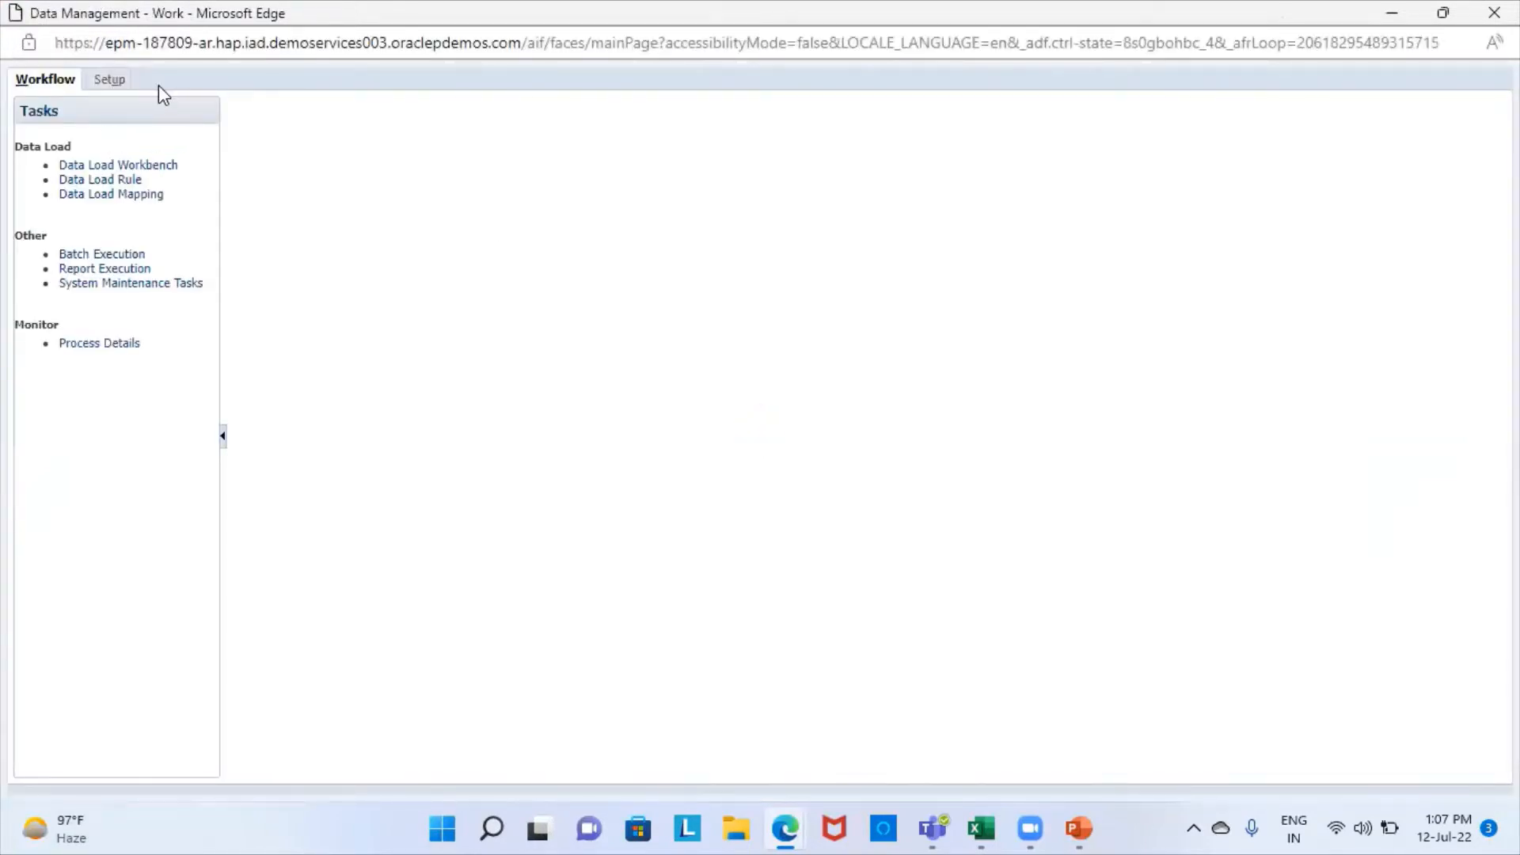
In the setup tasks, save the File source system and the Account Reconciliation Manager target application.
{"action": "left_click", "coordinate": [111, 80]}
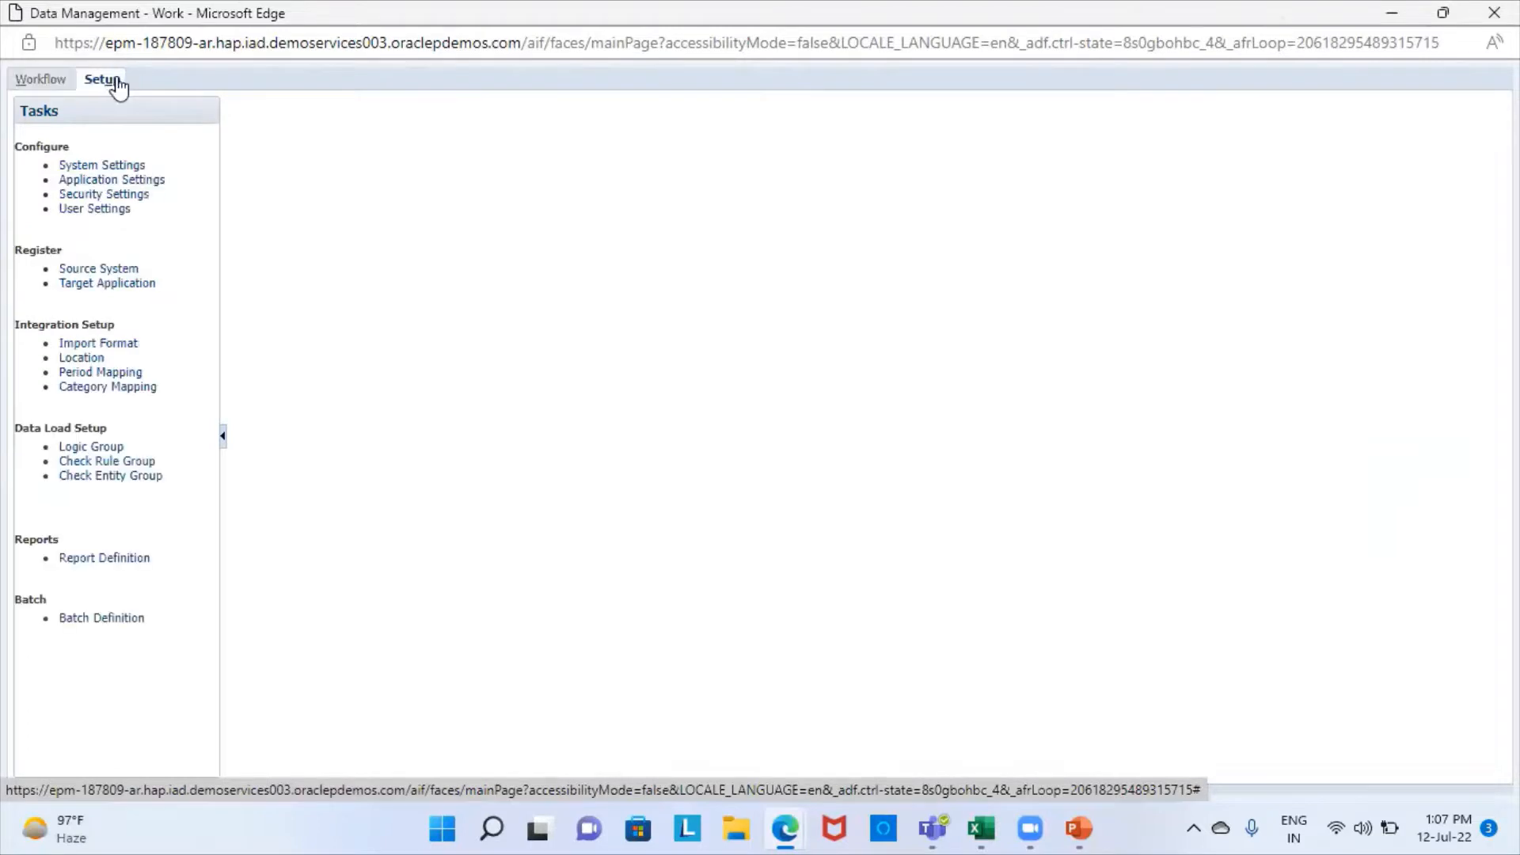
{"action": "left_click", "coordinate": [103, 269]}
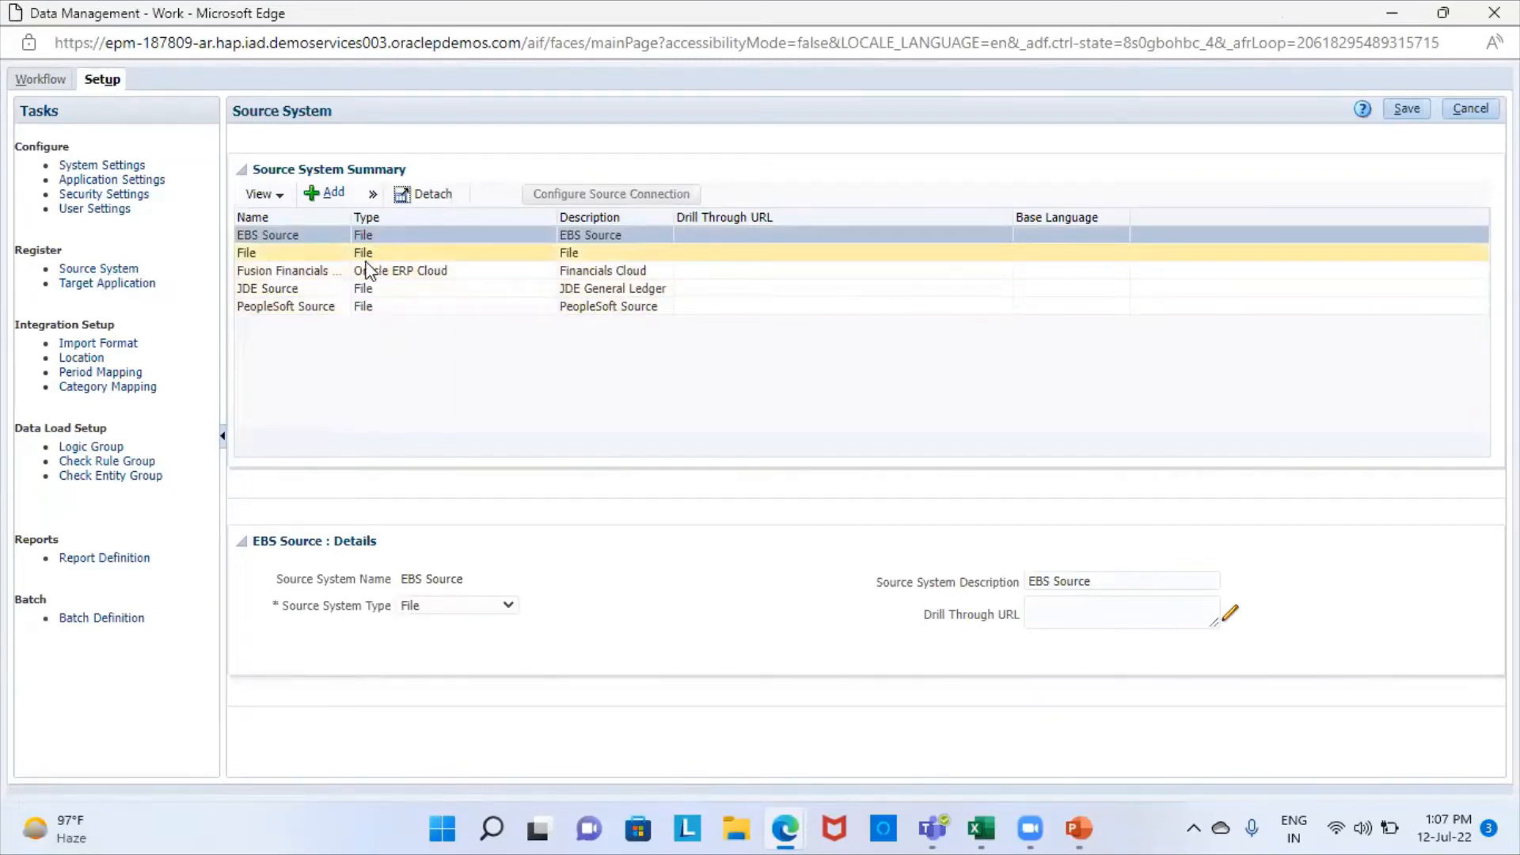
{"action": "left_click", "coordinate": [646, 247]}
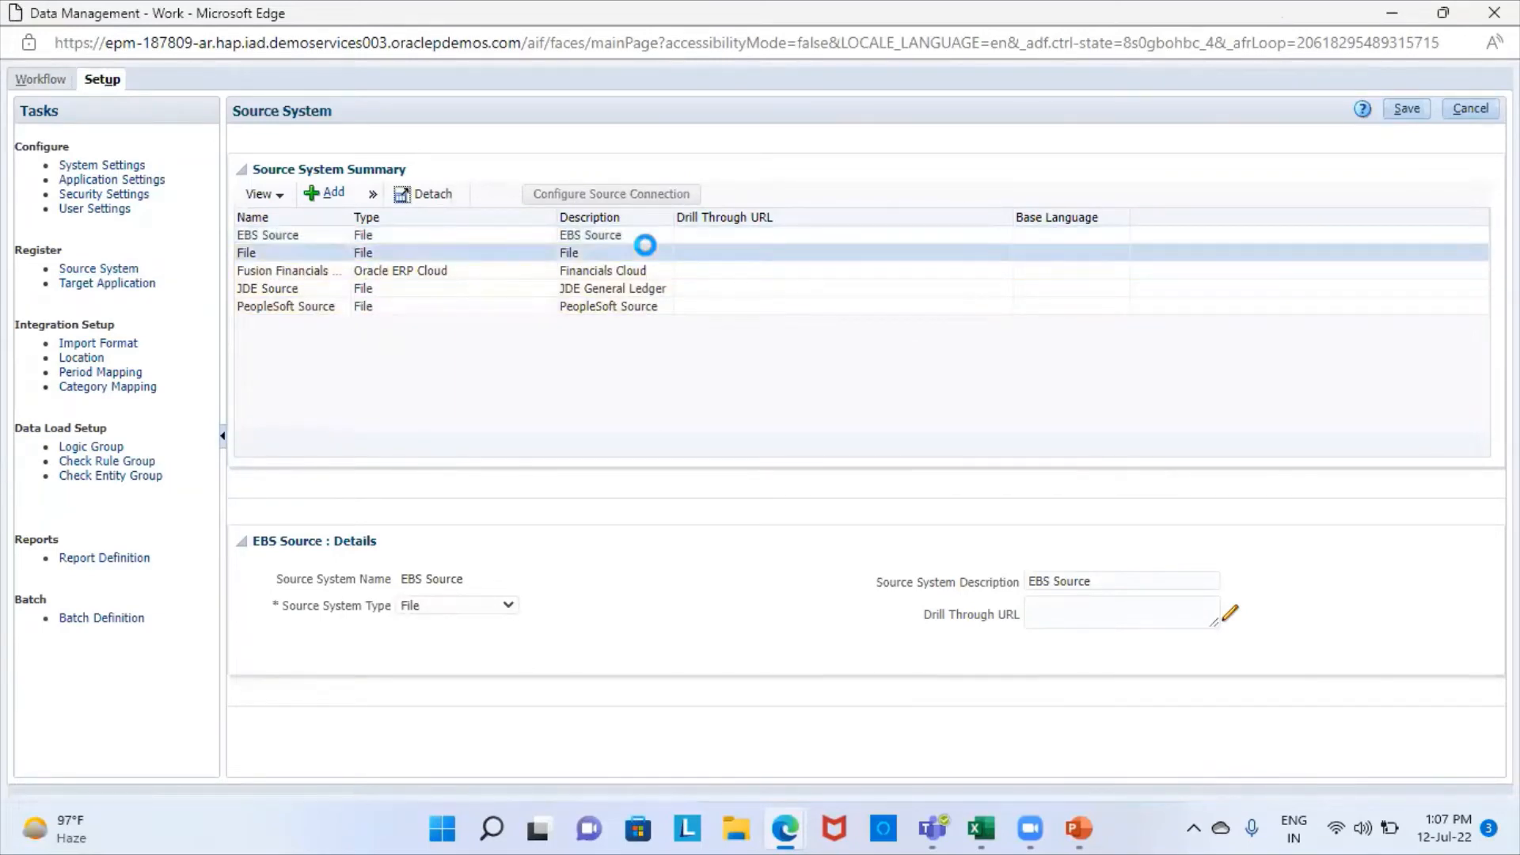
{"action": "left_click", "coordinate": [1415, 111]}
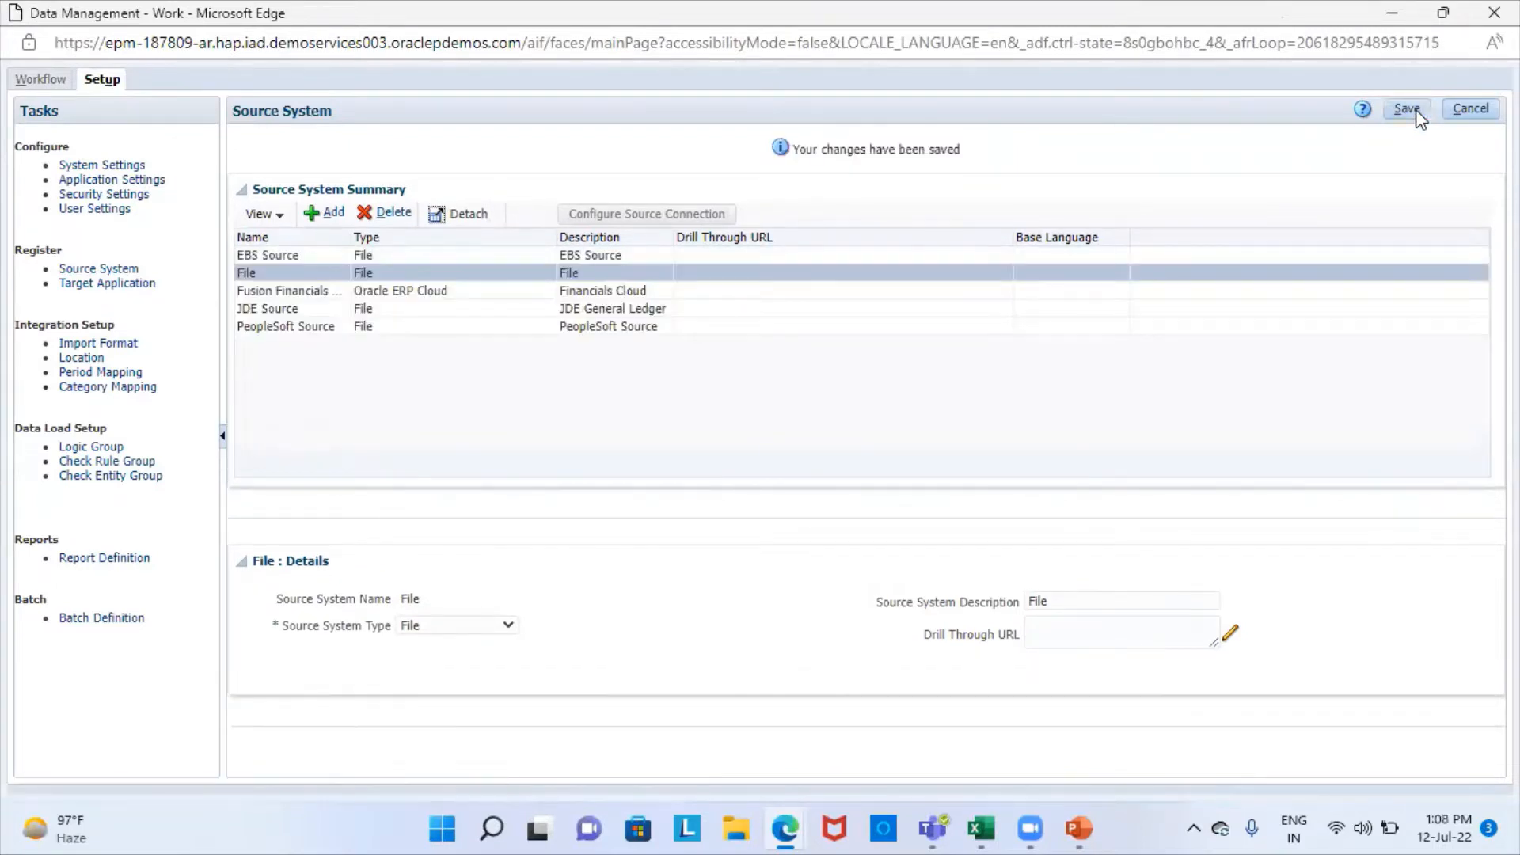
{"action": "left_click", "coordinate": [117, 281]}
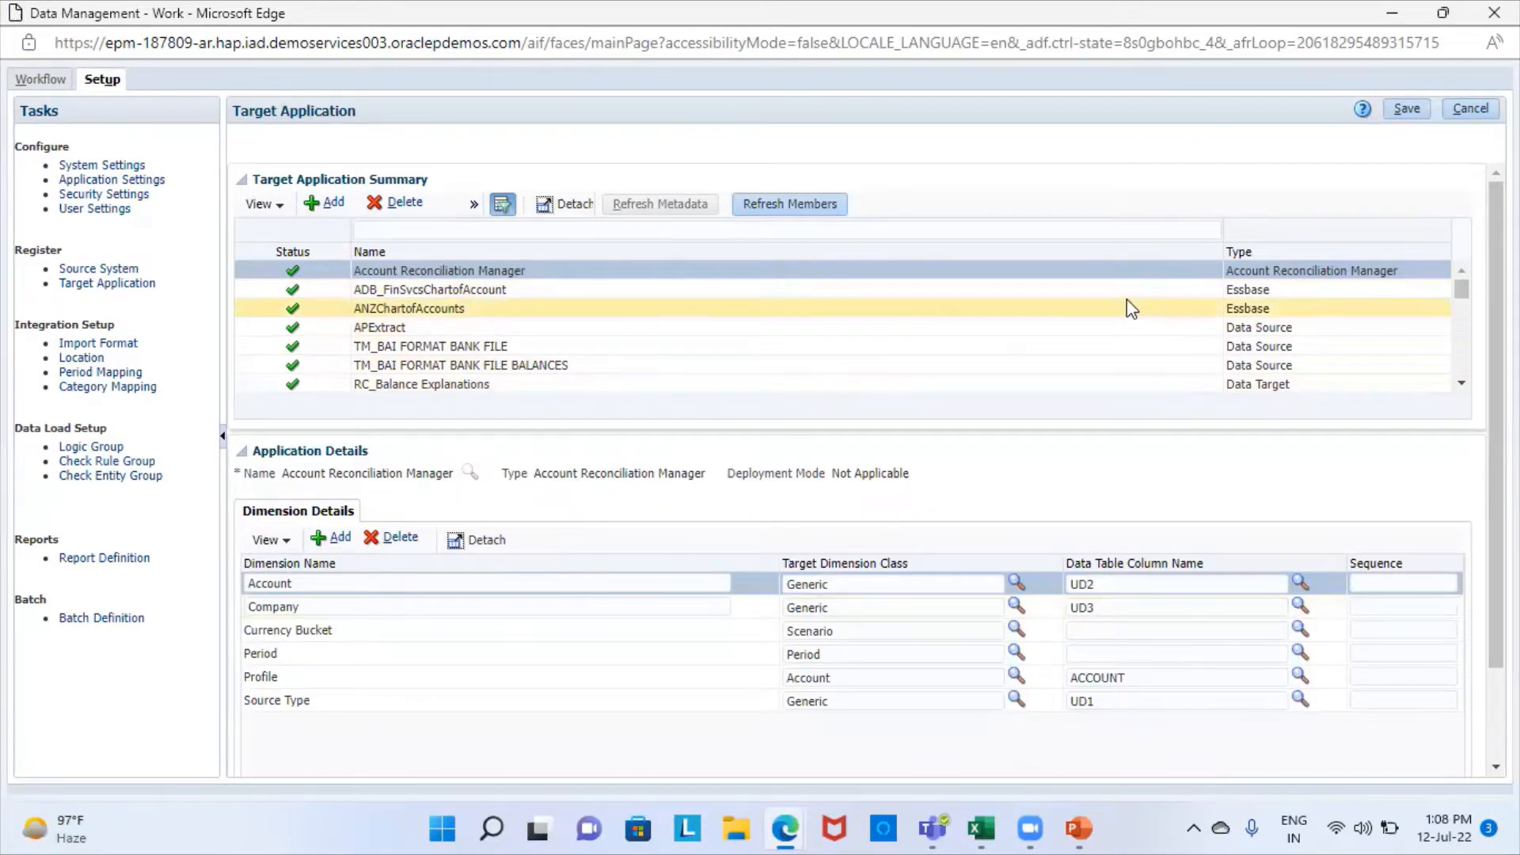
{"action": "left_click", "coordinate": [1407, 111]}
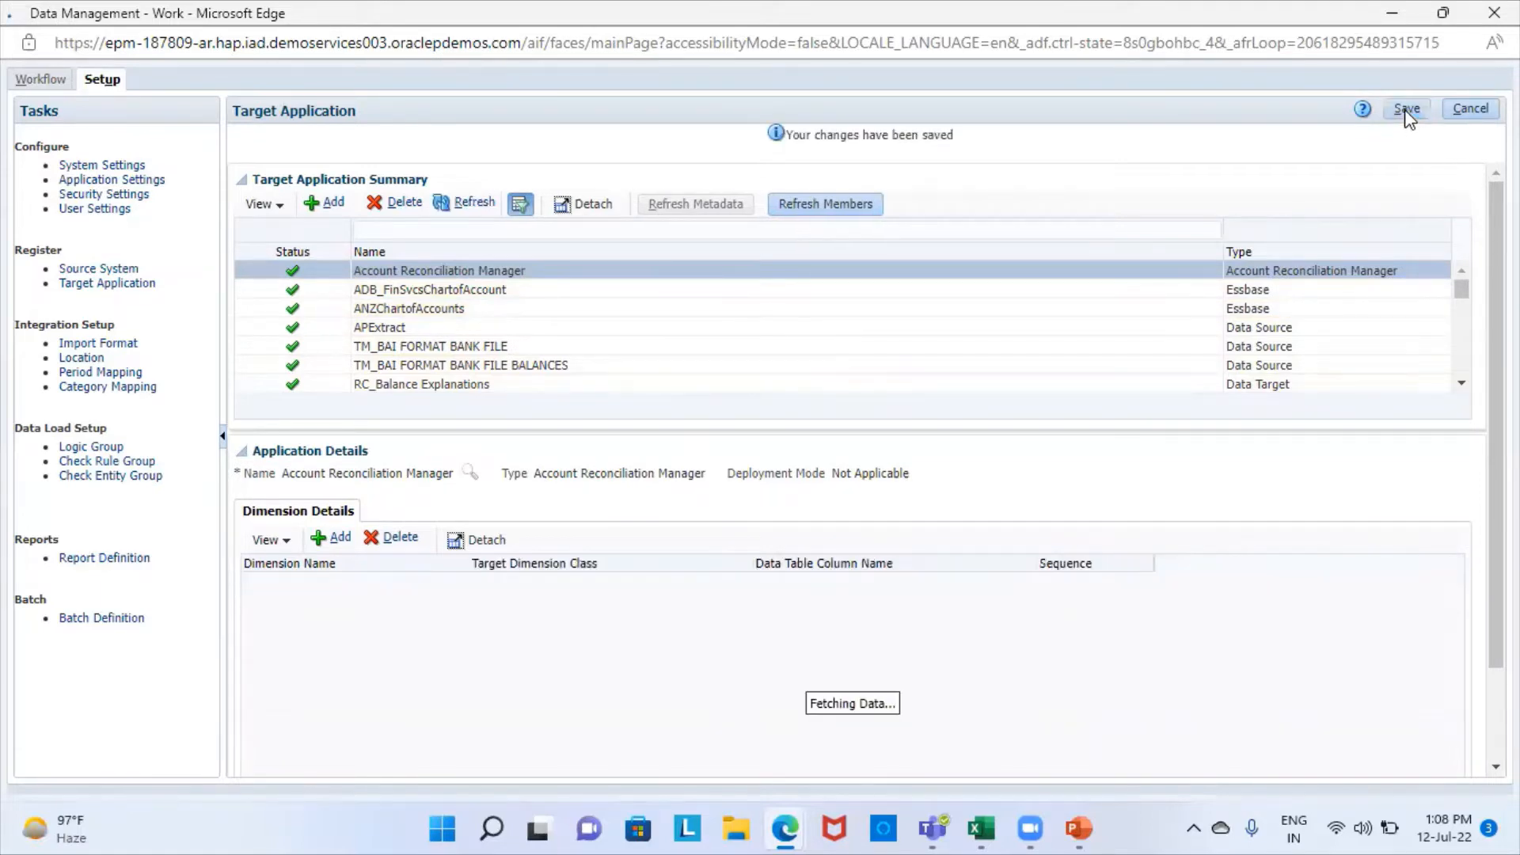
Add and save an import format named PracMP_IMF with target Account Reconciliation Manager and file type Delimited - Numeric Data.
{"action": "left_click", "coordinate": [115, 343]}
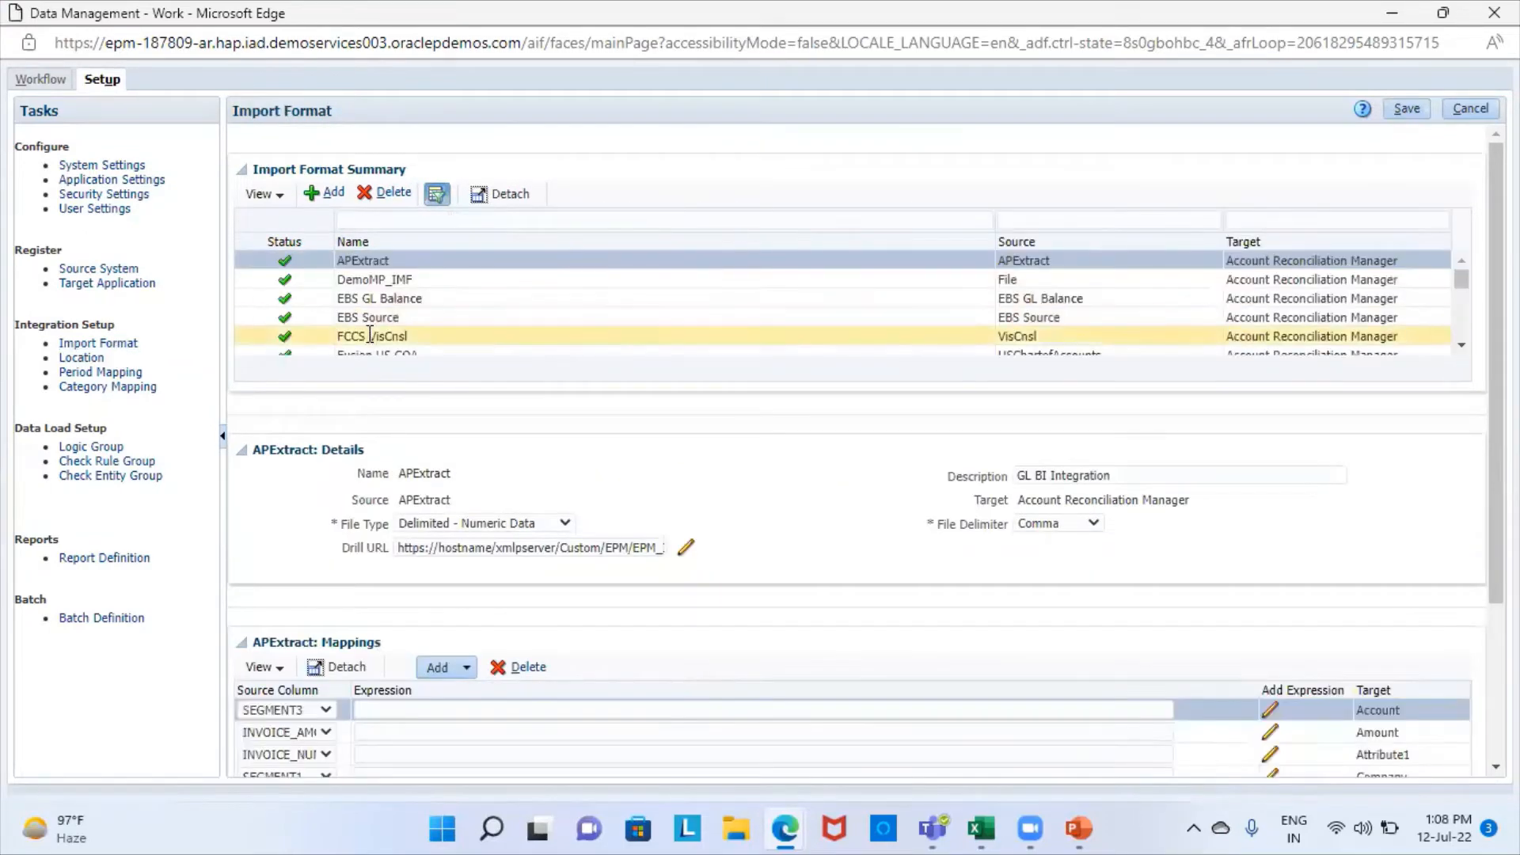
{"action": "left_click", "coordinate": [332, 197]}
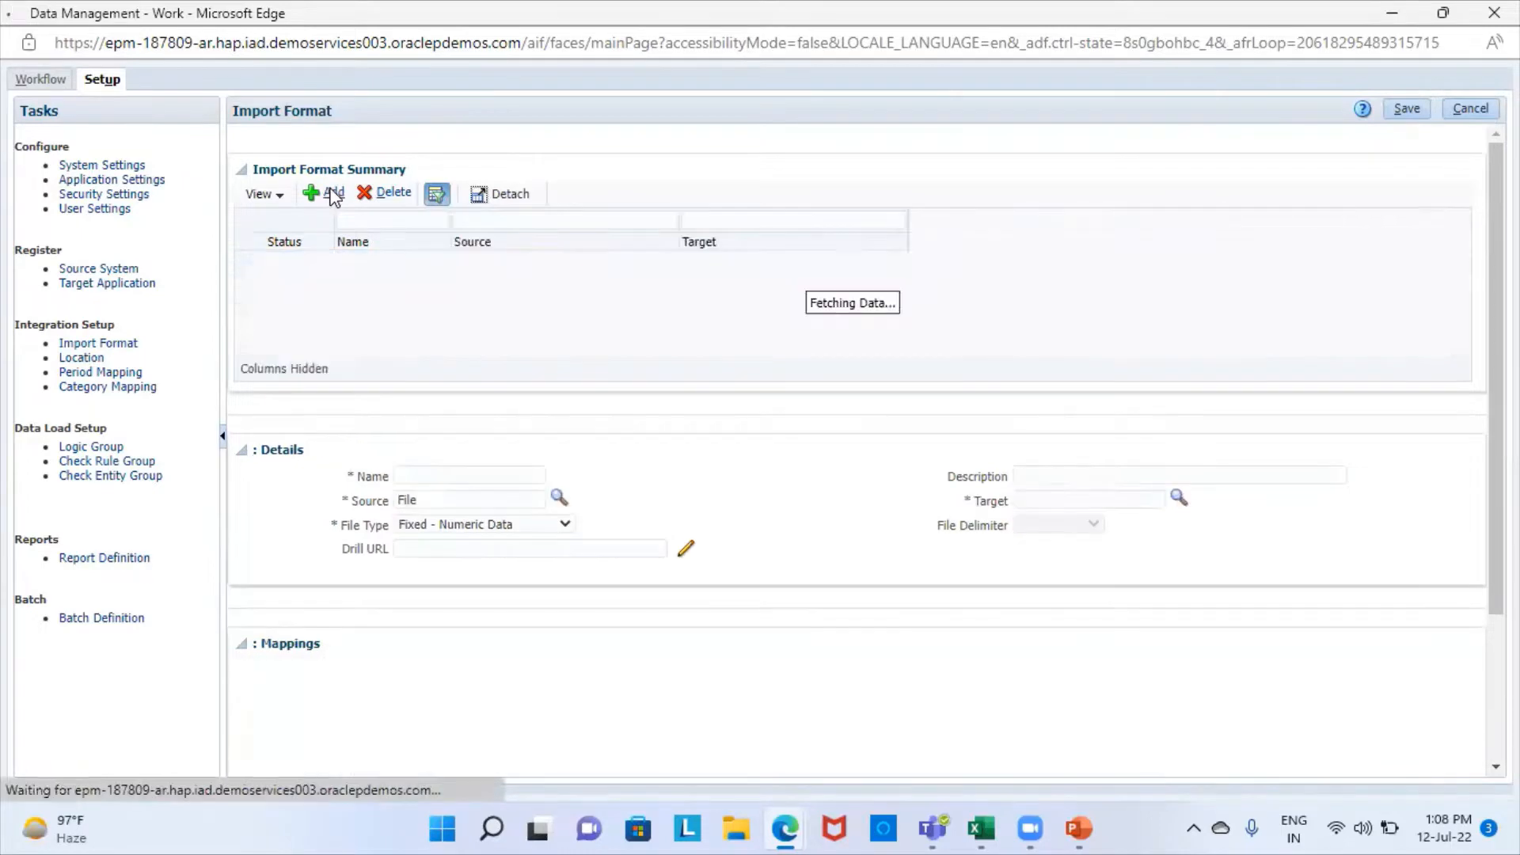
{"action": "left_click", "coordinate": [497, 476]}
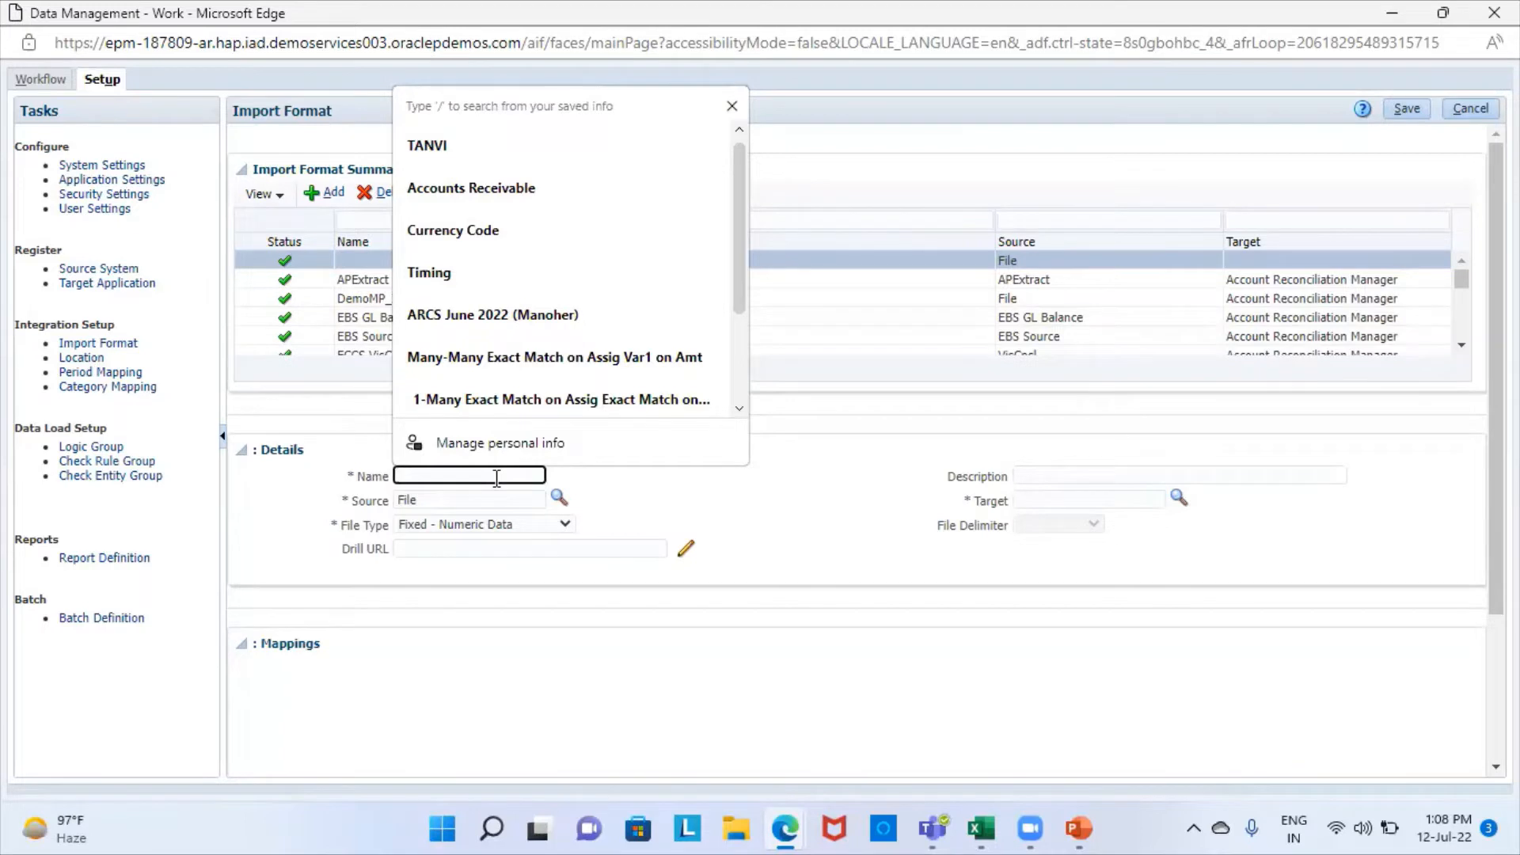
{"action": "type", "text": "PracMP_IMF"}
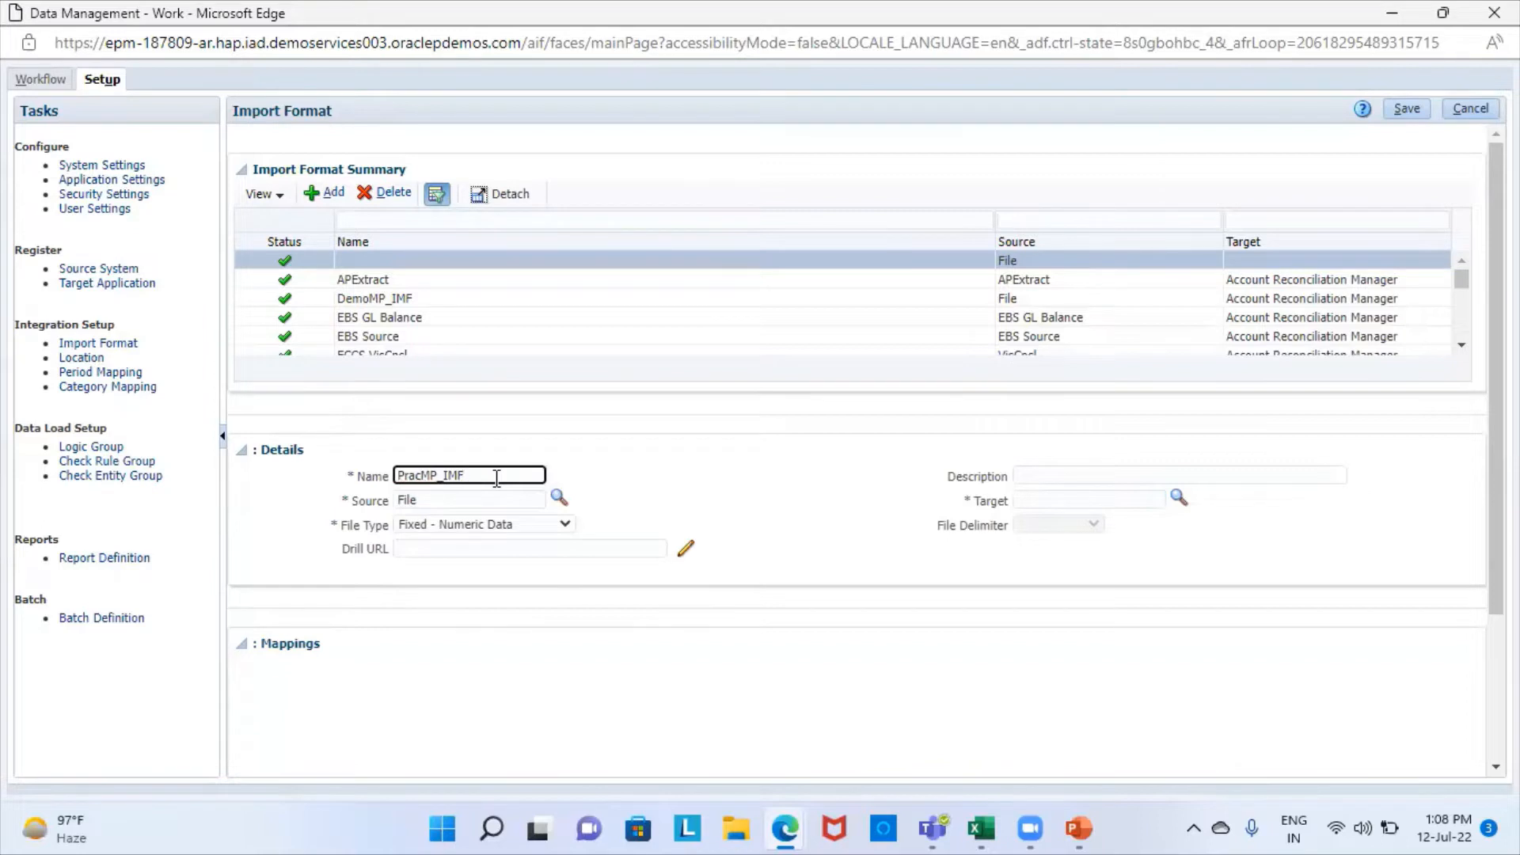
{"action": "left_click", "coordinate": [1179, 498]}
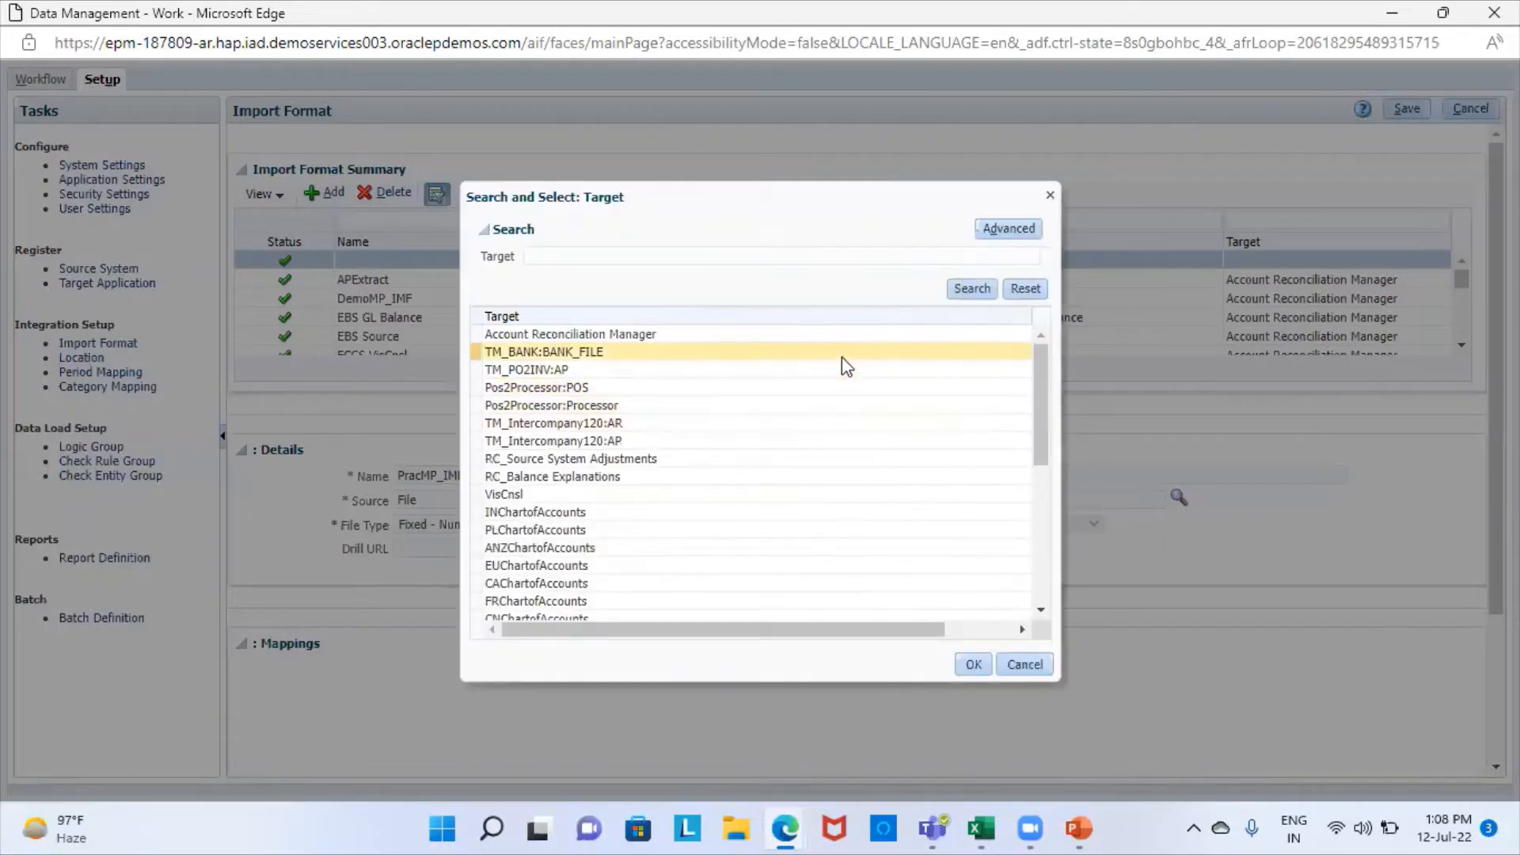
{"action": "left_click", "coordinate": [745, 336]}
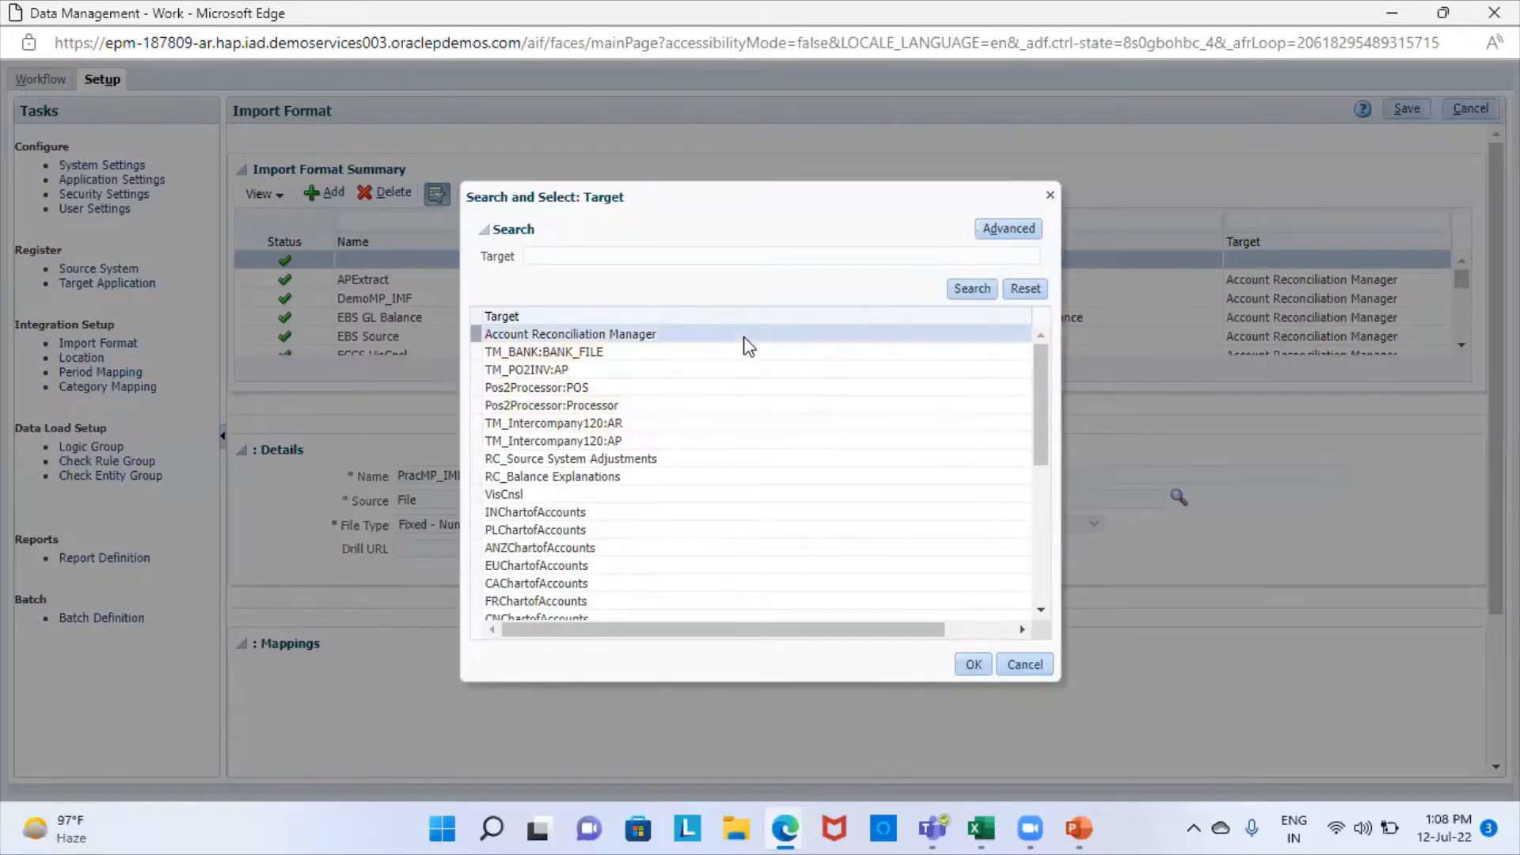
{"action": "left_click", "coordinate": [975, 665]}
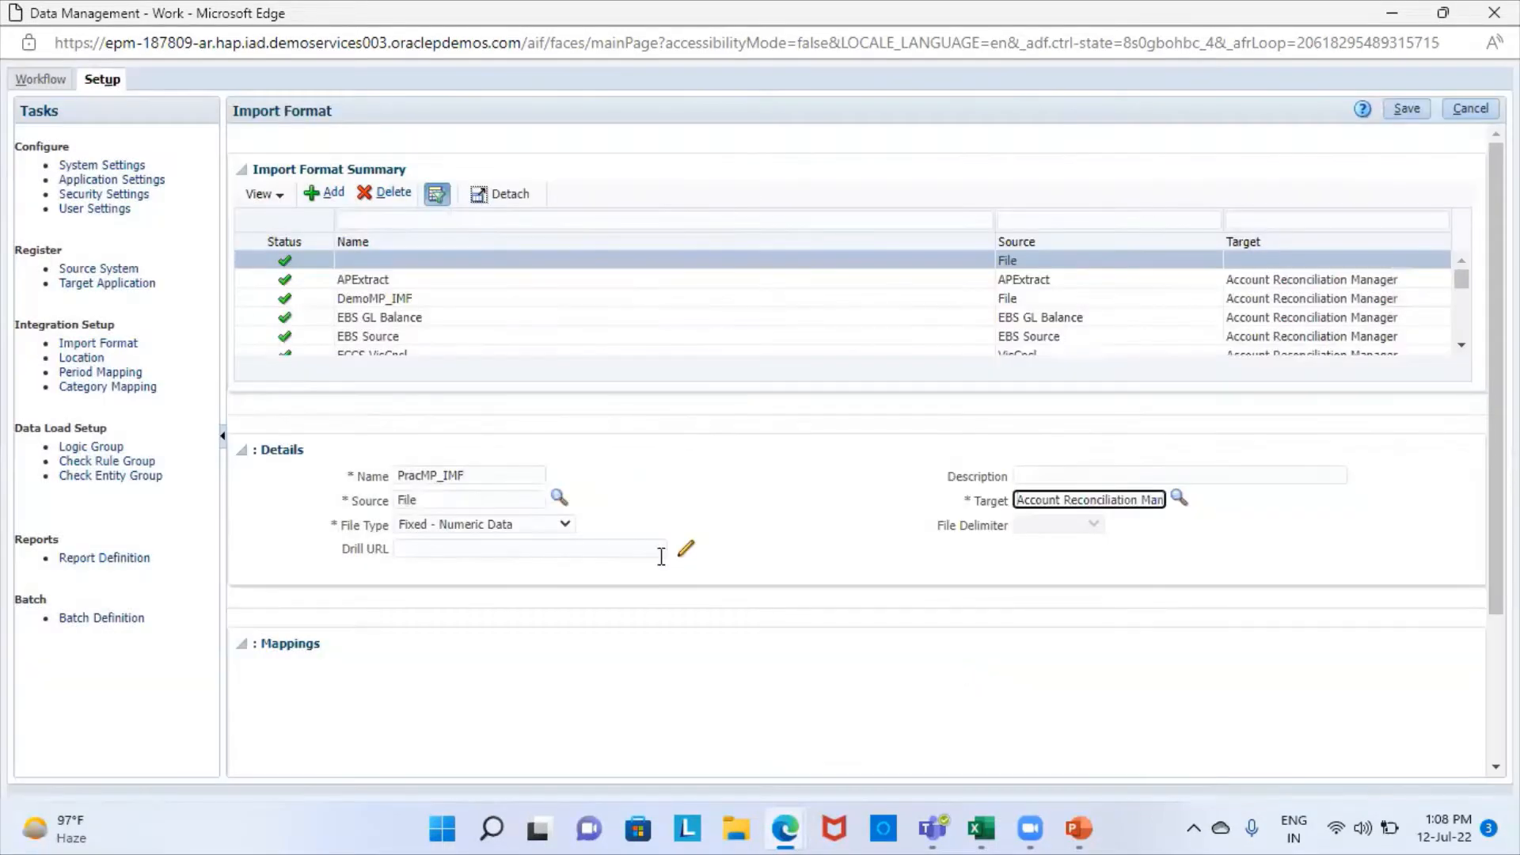
{"action": "left_click", "coordinate": [492, 524]}
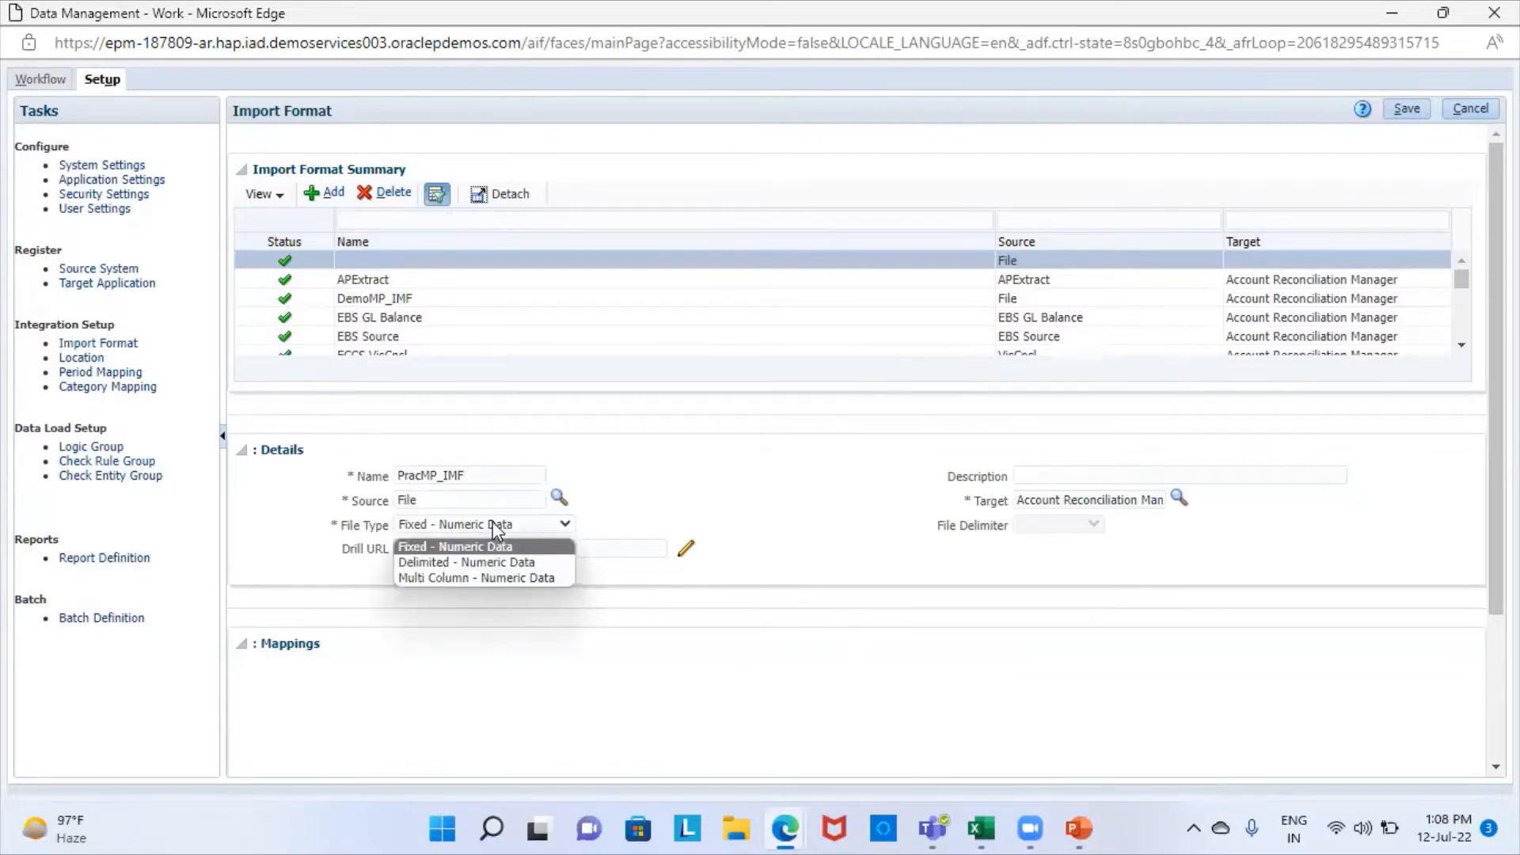
{"action": "left_click", "coordinate": [476, 563]}
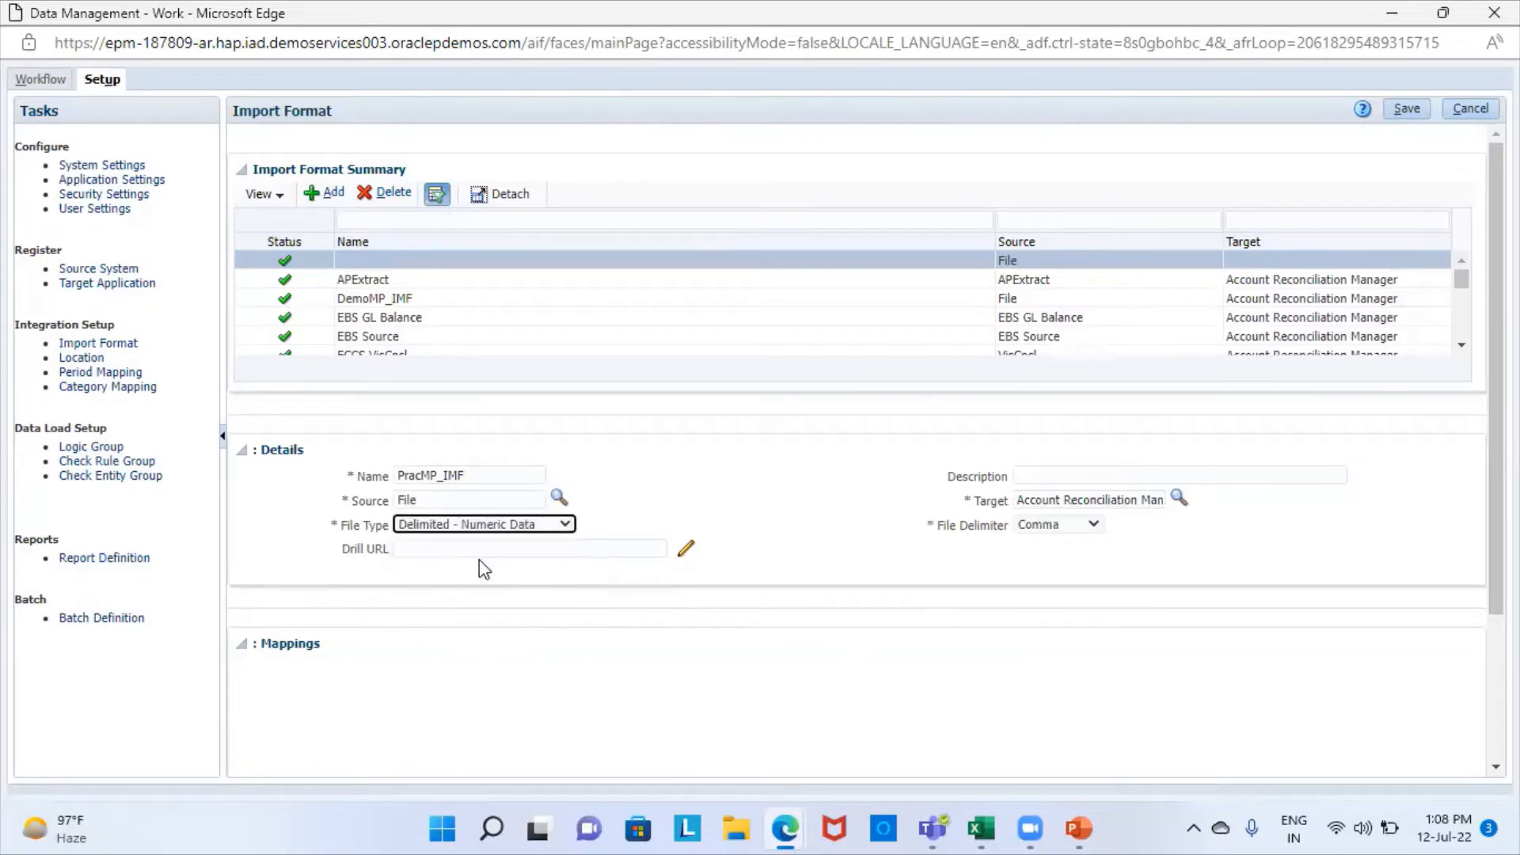
{"action": "left_click", "coordinate": [1405, 107]}
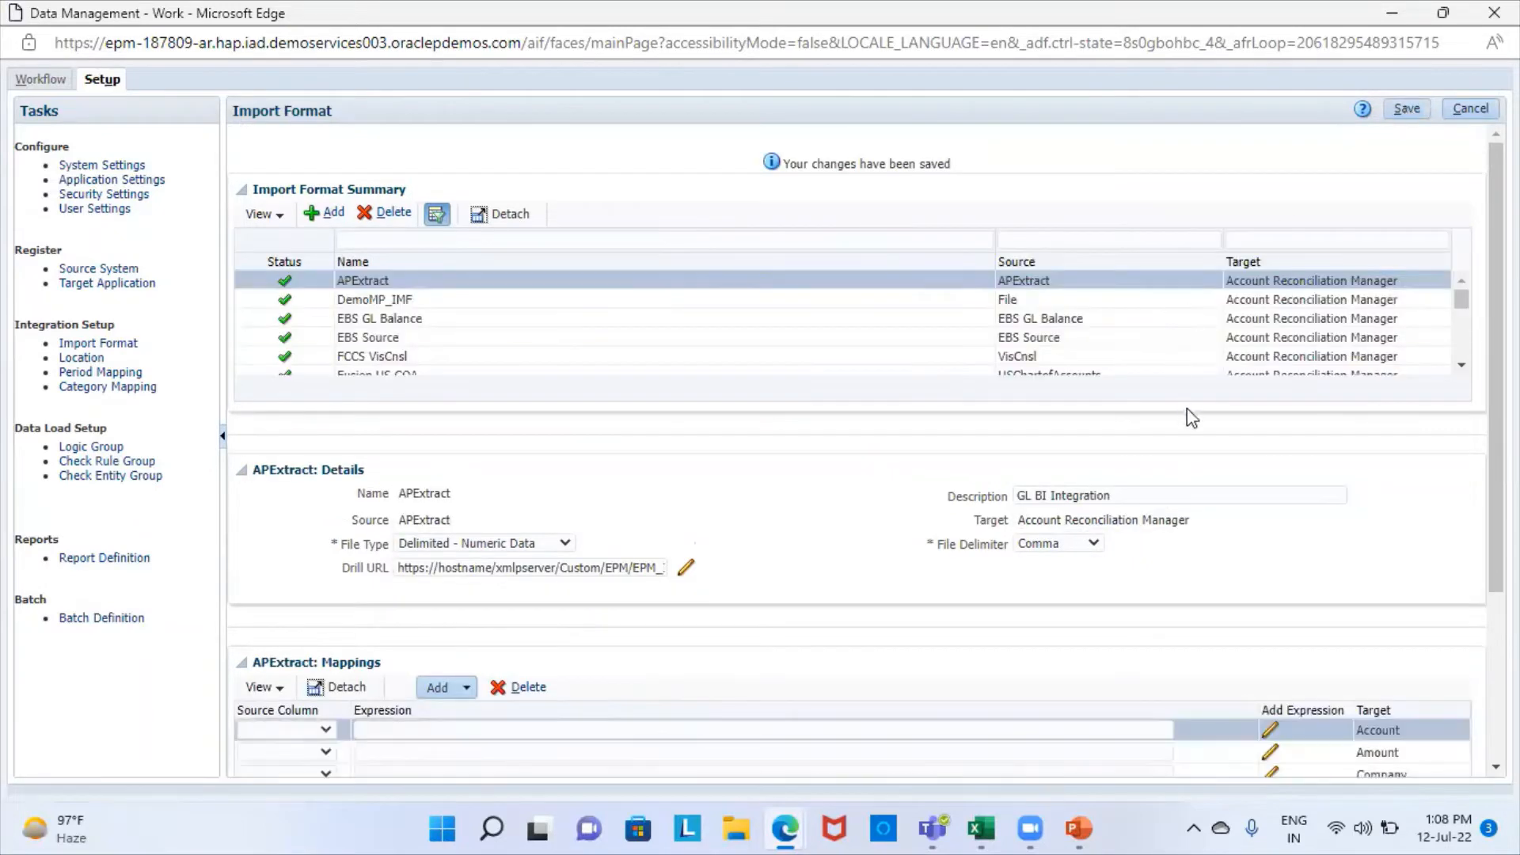
Select the PracMP_IMF import format in the summary and bring up its mappings.
{"action": "scroll", "coordinate": [981, 582], "scroll_direction": "down", "scroll_amount": 2}
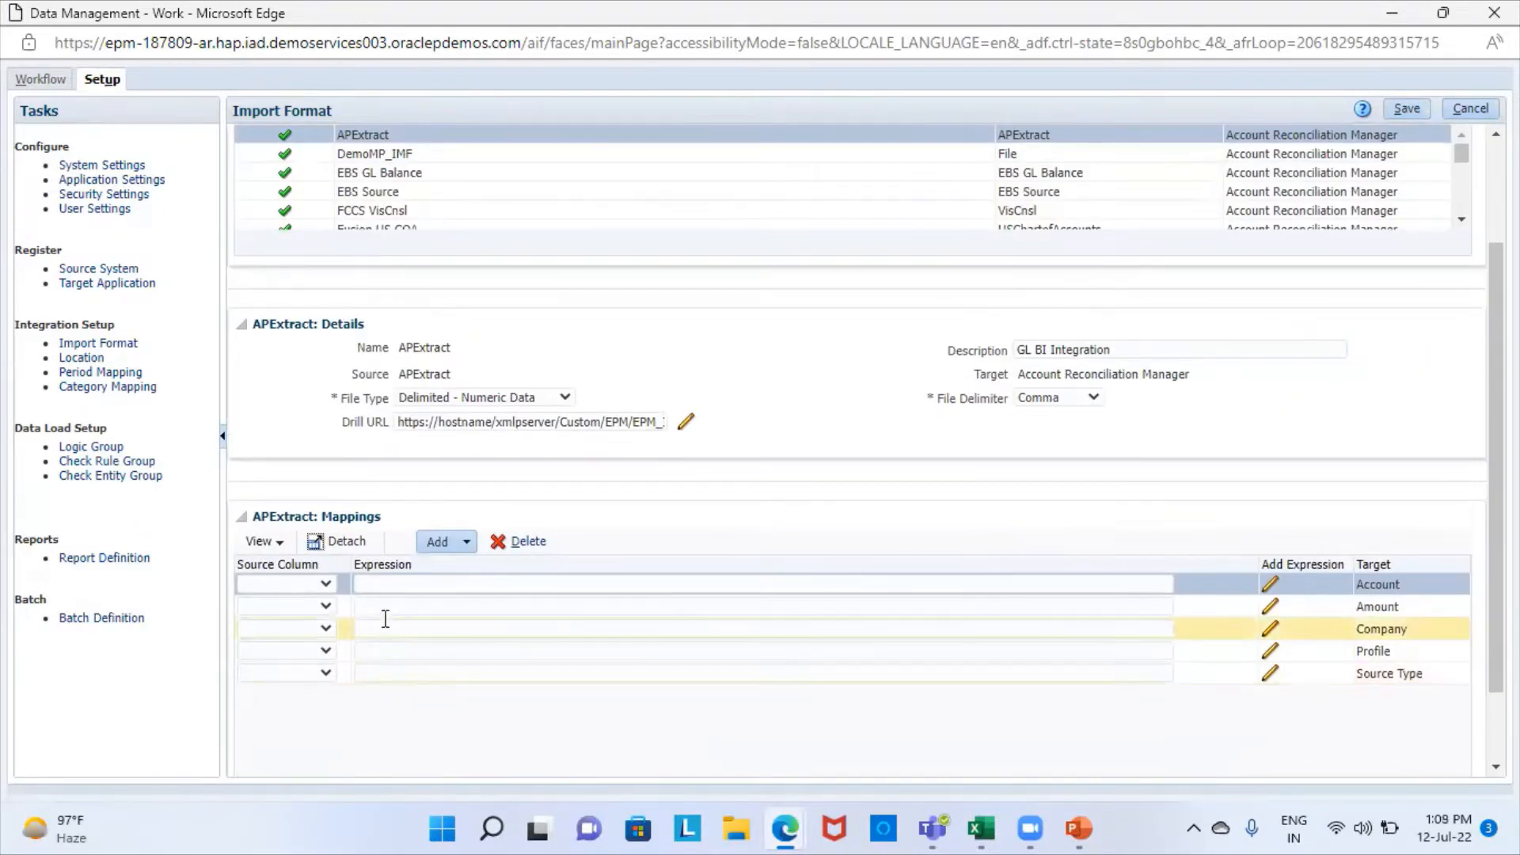
{"action": "scroll", "coordinate": [475, 364], "scroll_direction": "up", "scroll_amount": 2}
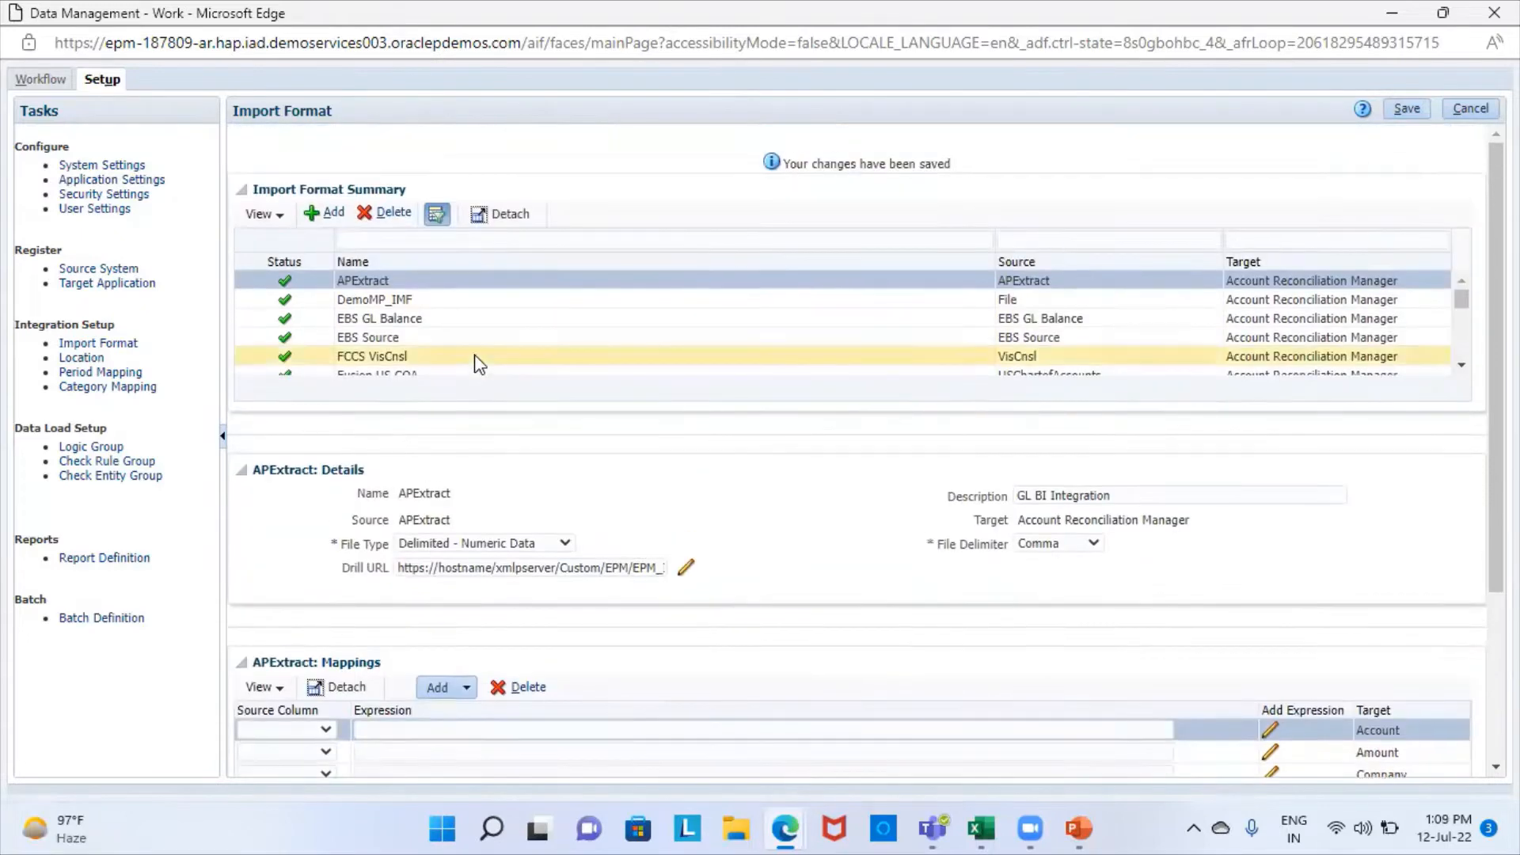
{"action": "scroll", "coordinate": [437, 354], "scroll_direction": "down", "scroll_amount": 3}
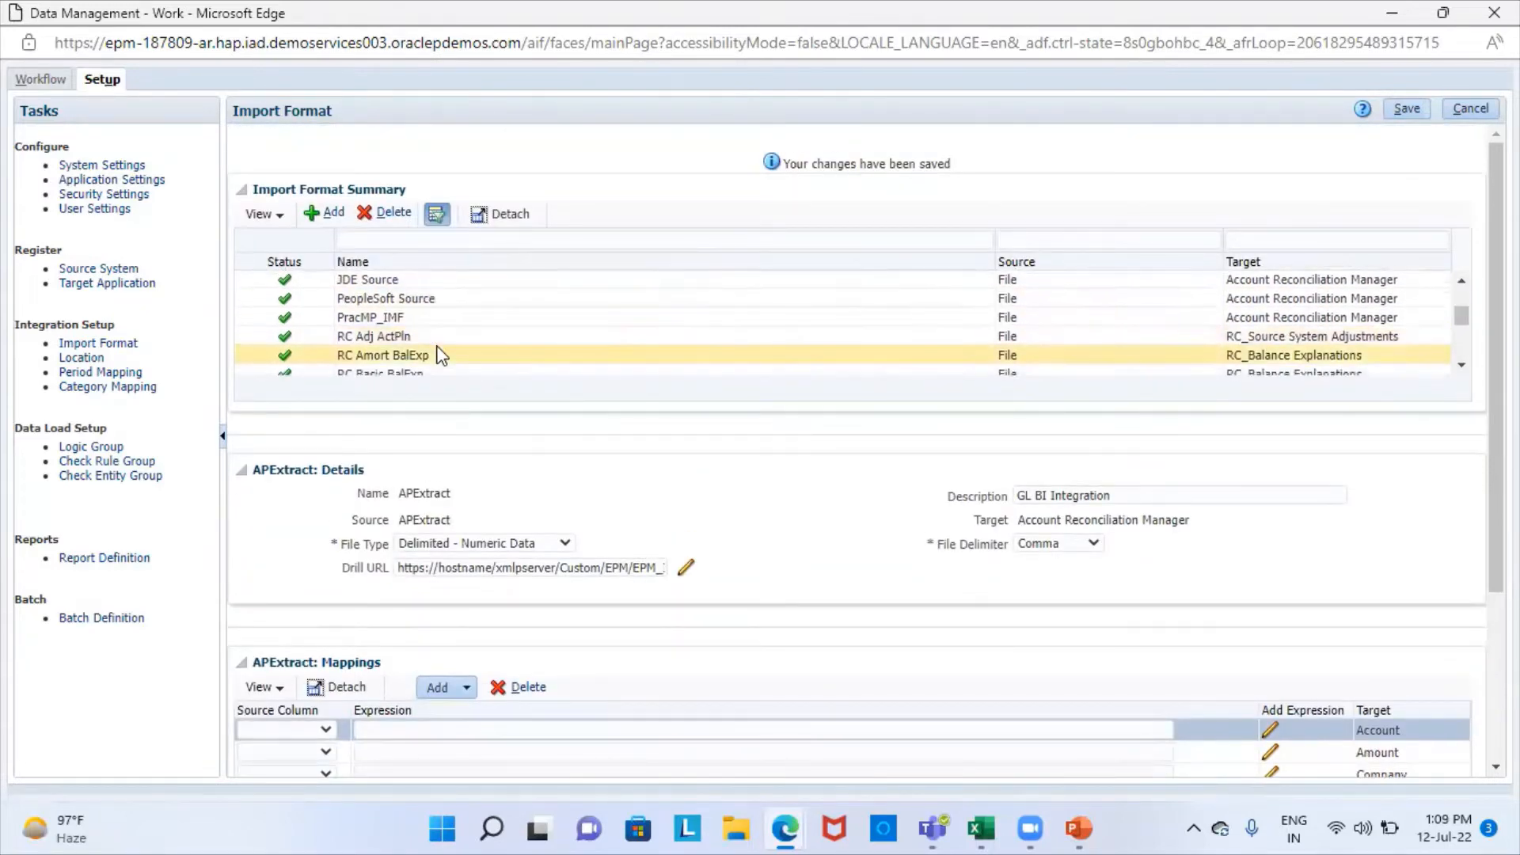
{"action": "left_click", "coordinate": [387, 317]}
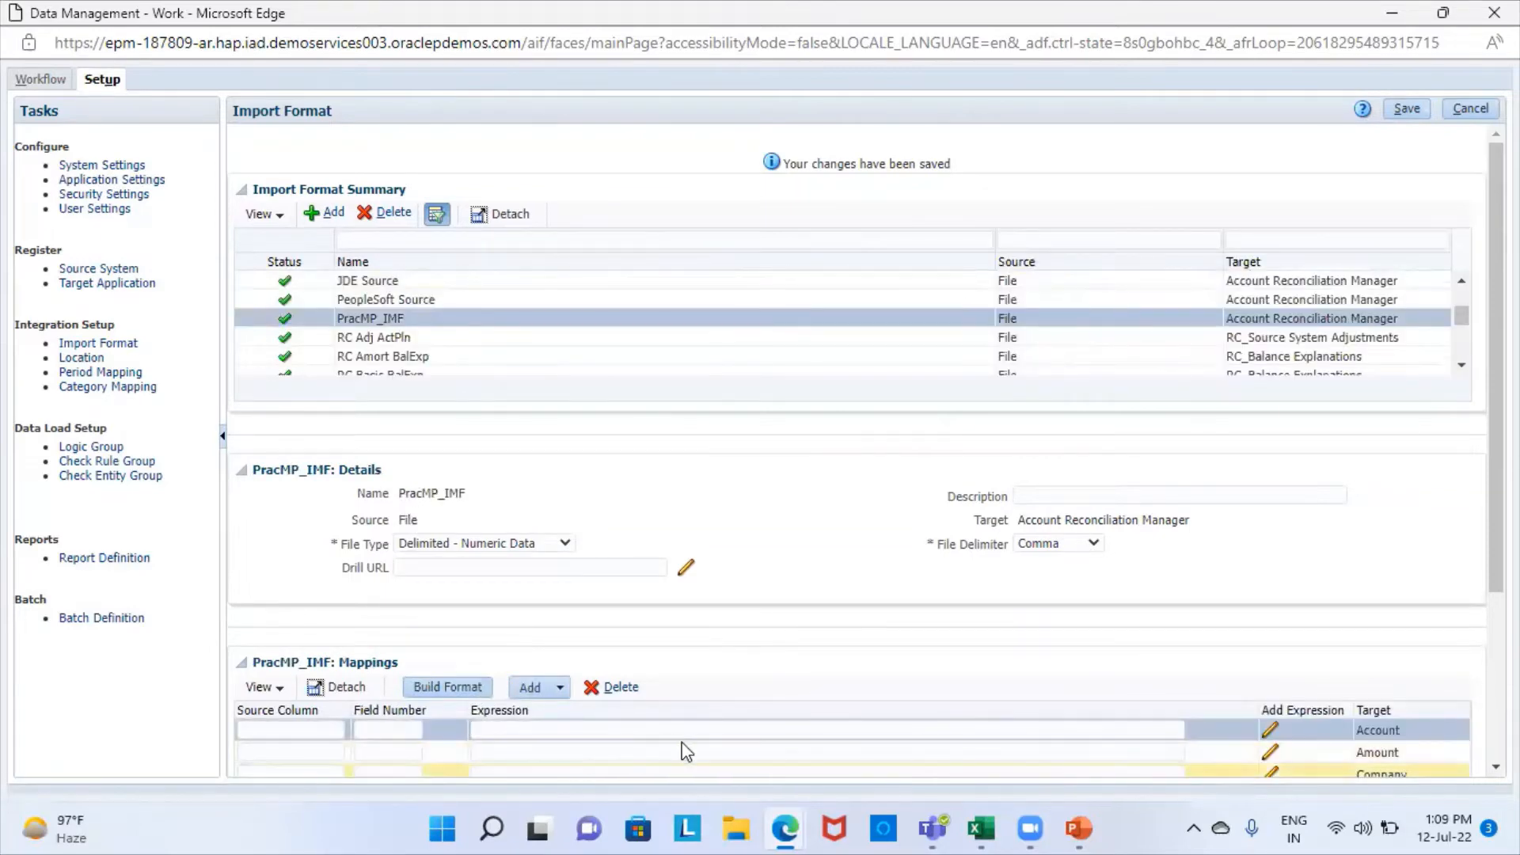
{"action": "scroll", "coordinate": [782, 669], "scroll_direction": "down", "scroll_amount": 2}
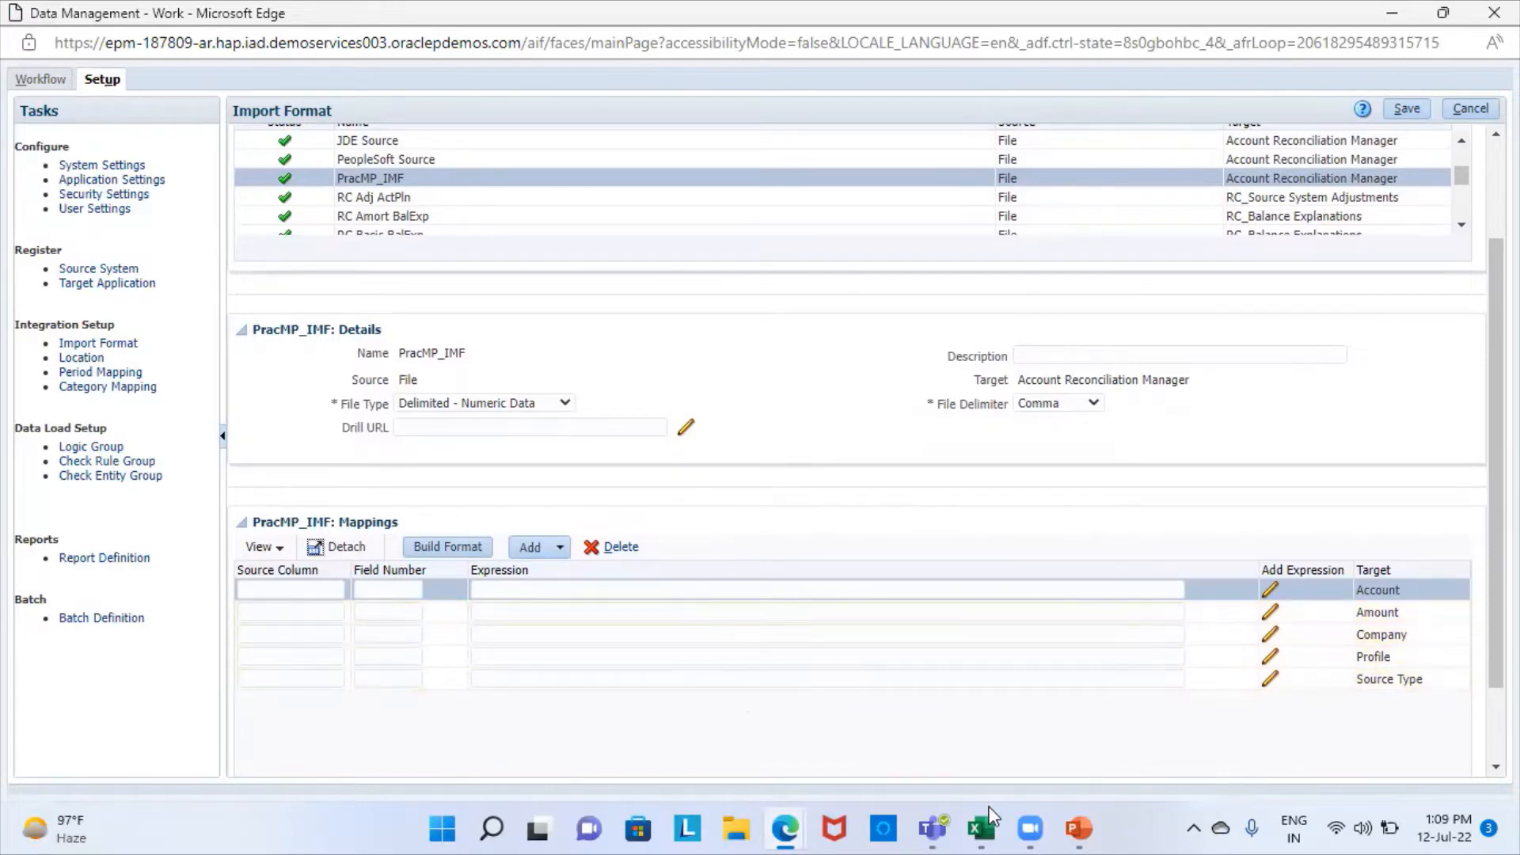
Check the column order in the Multiperiod data workbook in Excel, then map the Profile target to source column Profile, field number 1.
{"action": "left_click", "coordinate": [981, 829]}
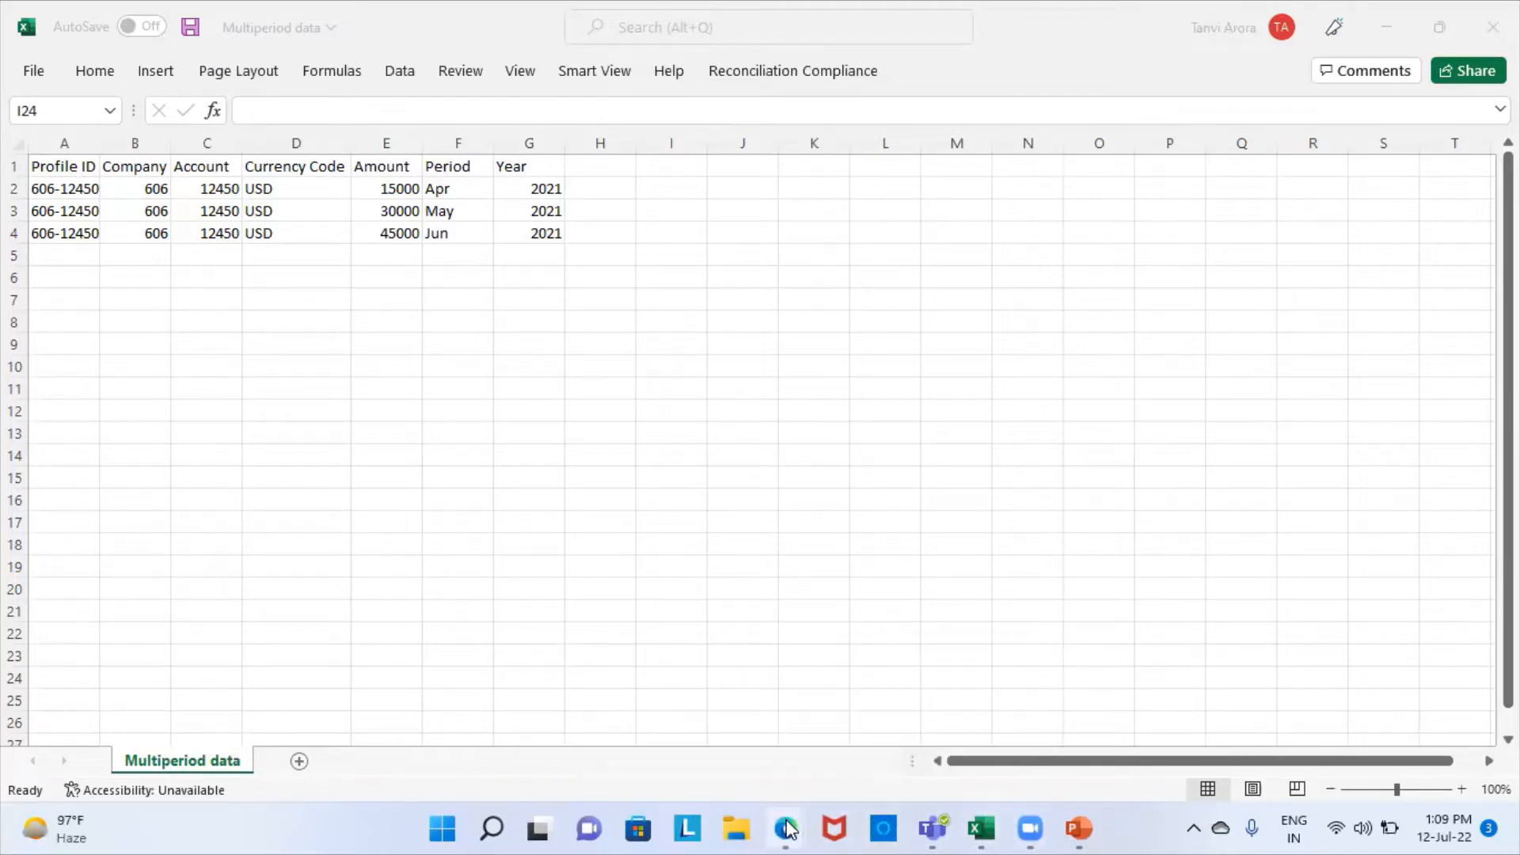
{"action": "mouse_move", "coordinate": [787, 828]}
{"action": "left_click", "coordinate": [833, 745]}
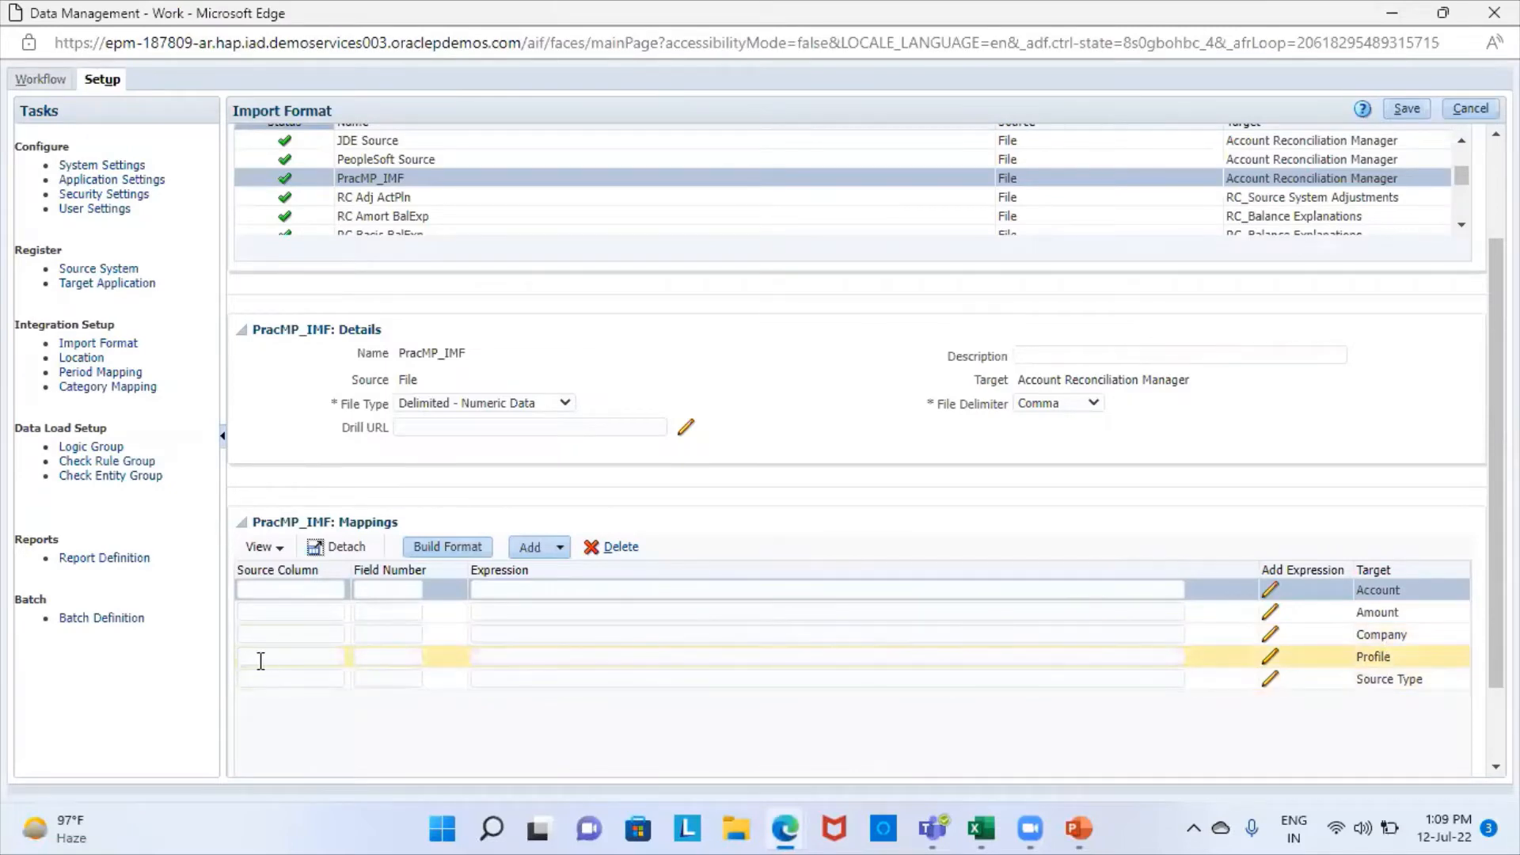
{"action": "left_click", "coordinate": [258, 658]}
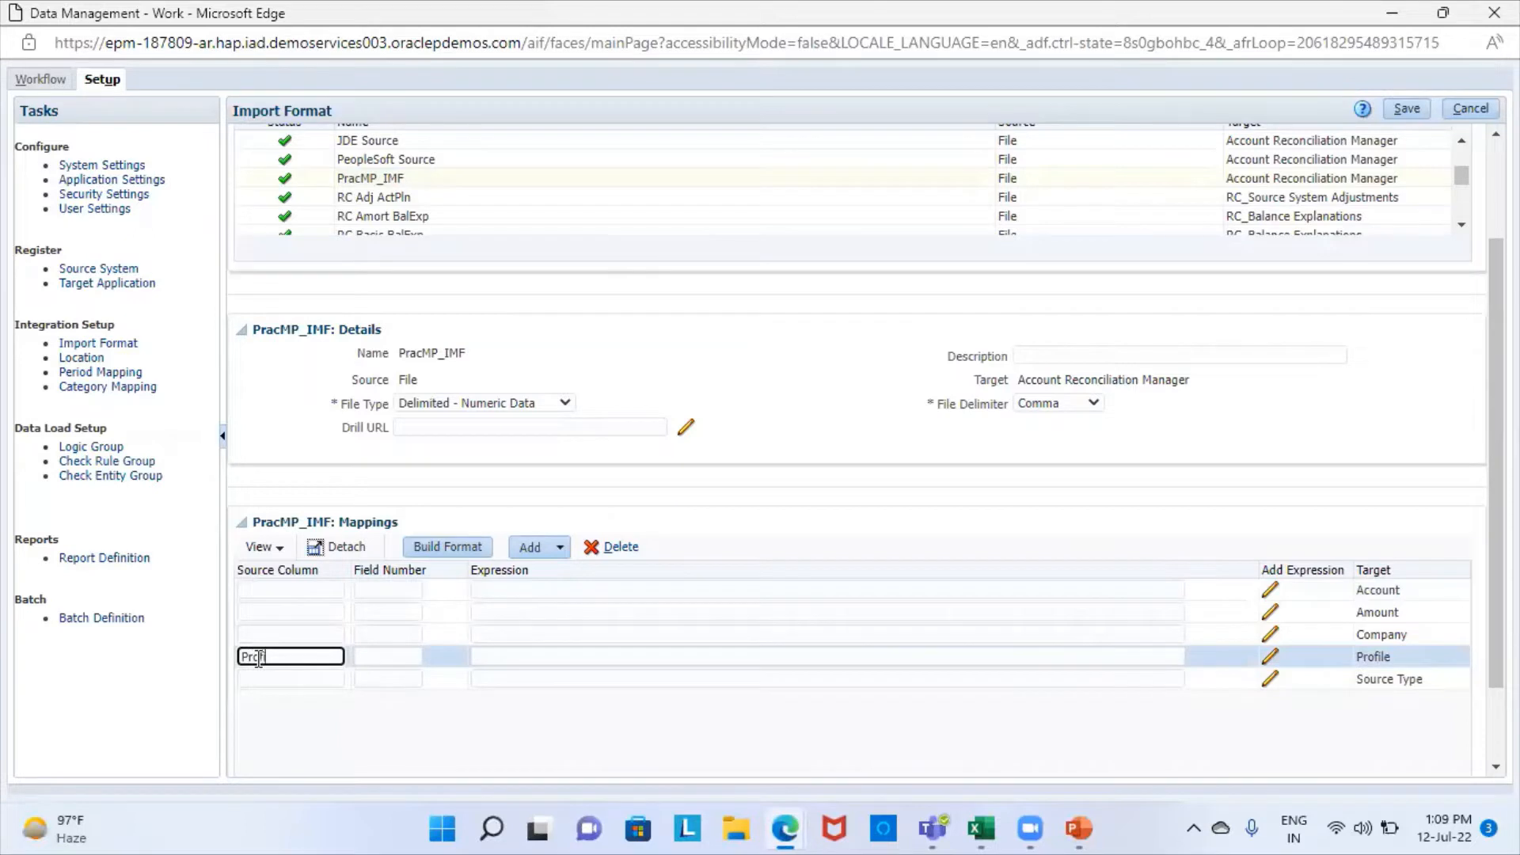
{"action": "left_click", "coordinate": [386, 659]}
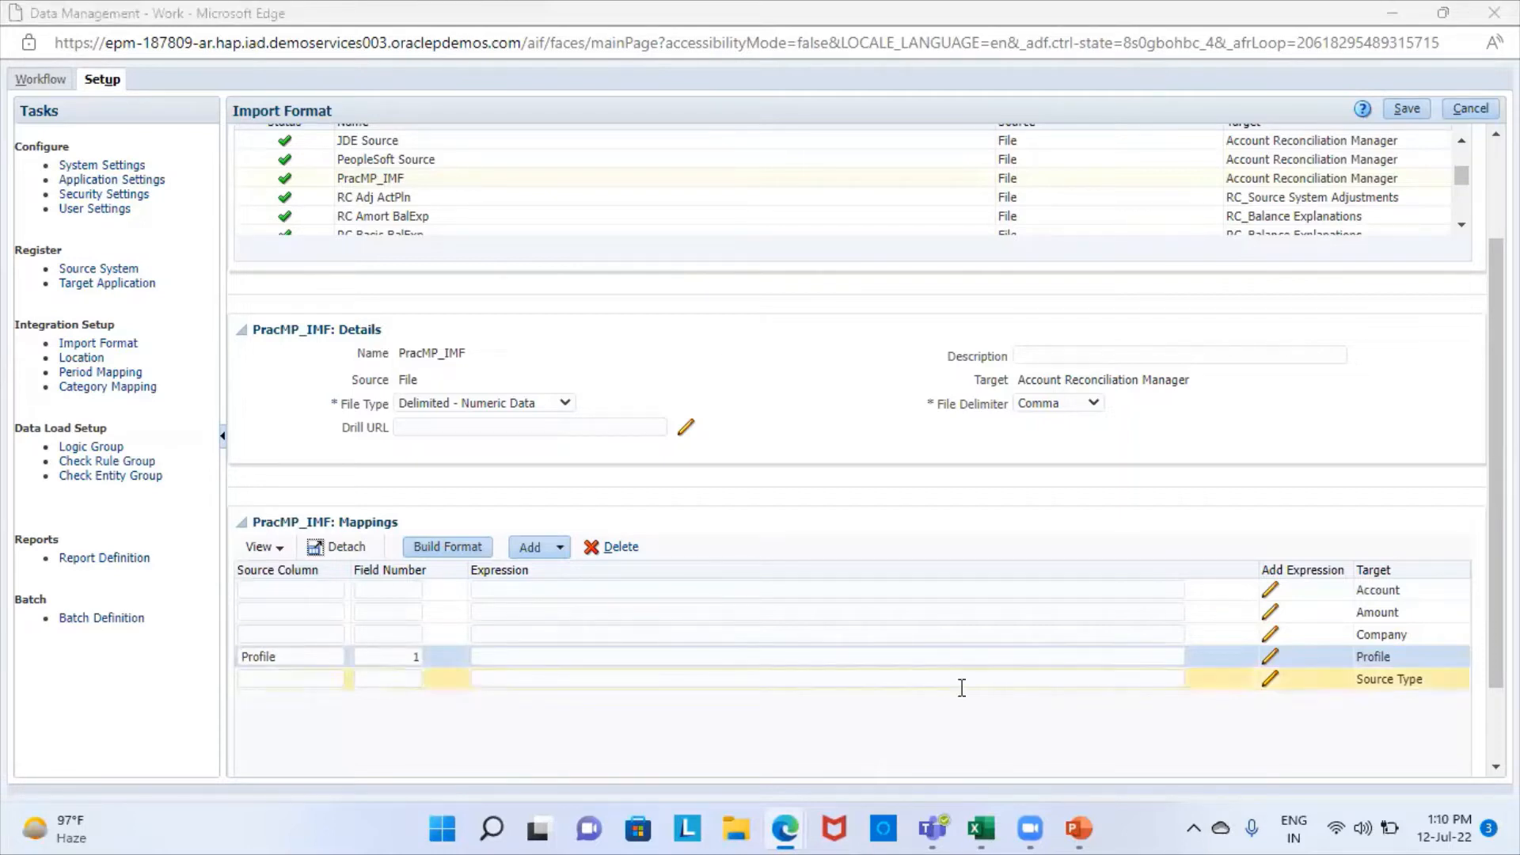
Consult the Multiperiod data workbook in Excel again and map the Company target to source column Company, field number 2.
{"action": "left_click", "coordinate": [980, 829]}
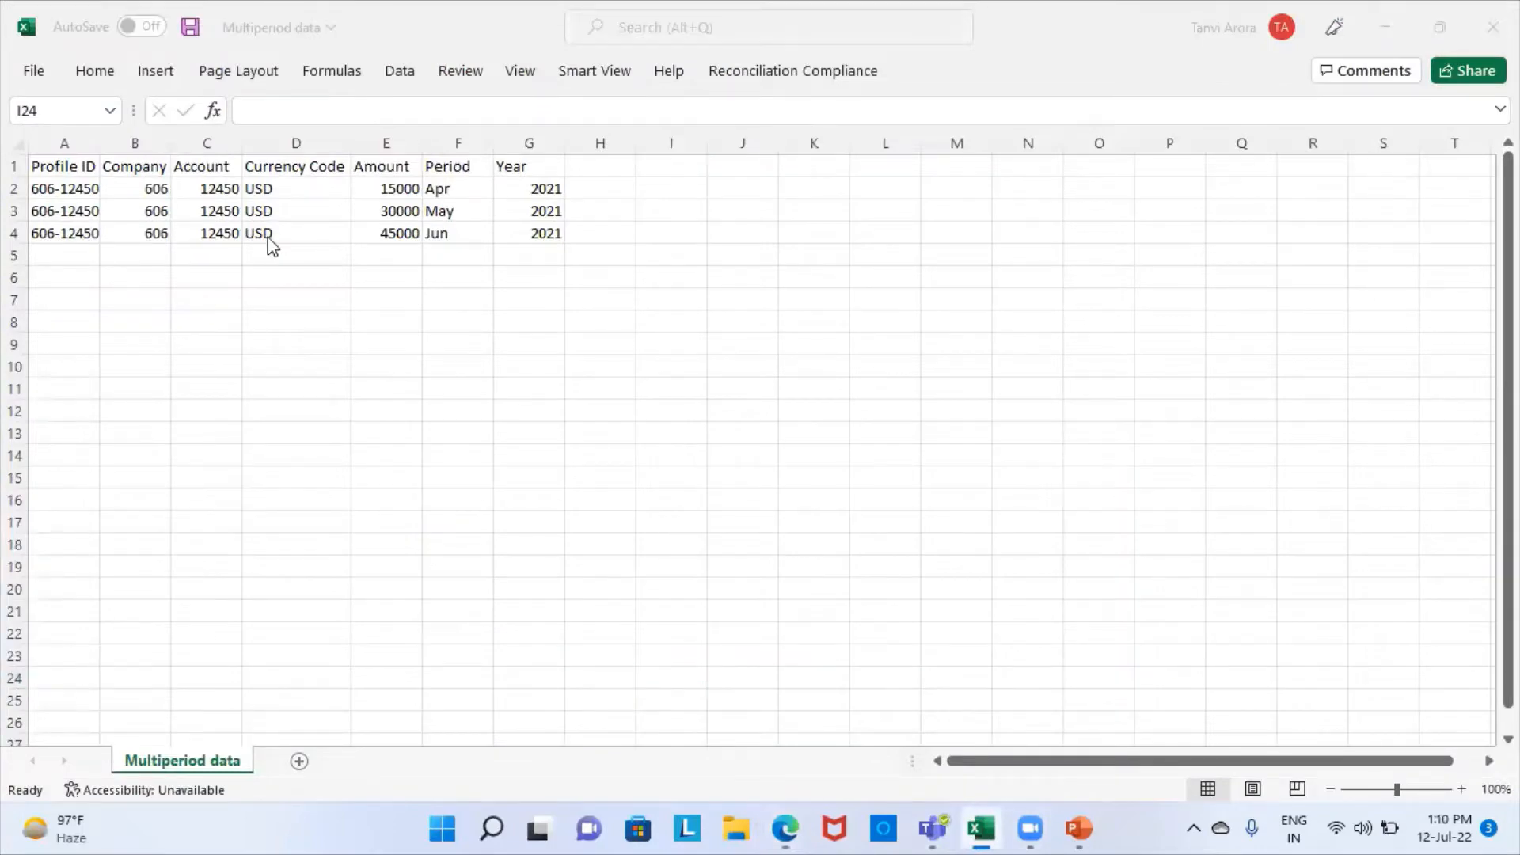
{"action": "mouse_move", "coordinate": [785, 829]}
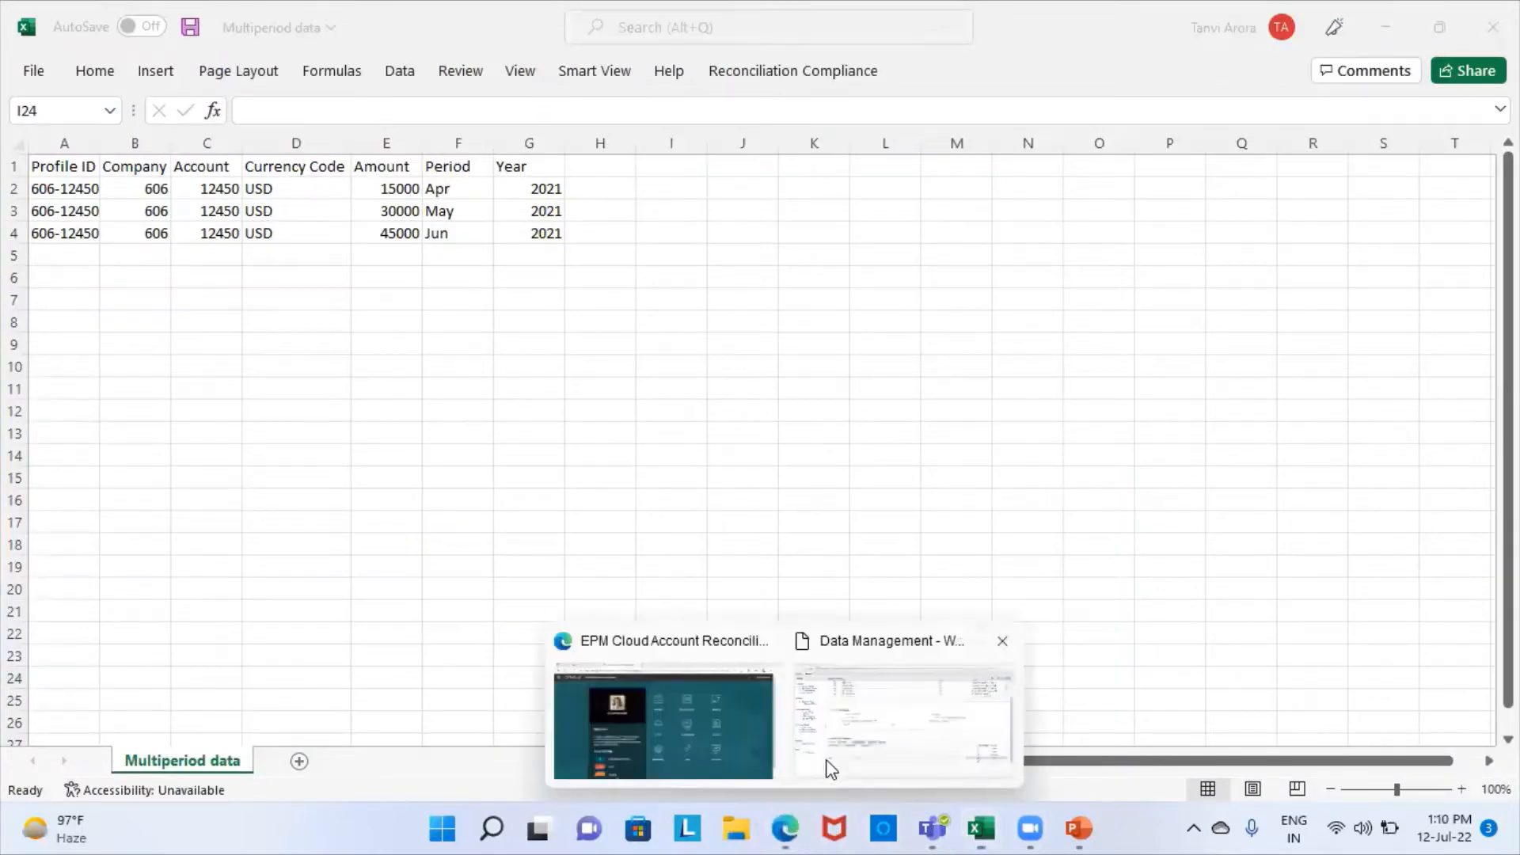
{"action": "left_click", "coordinate": [840, 758]}
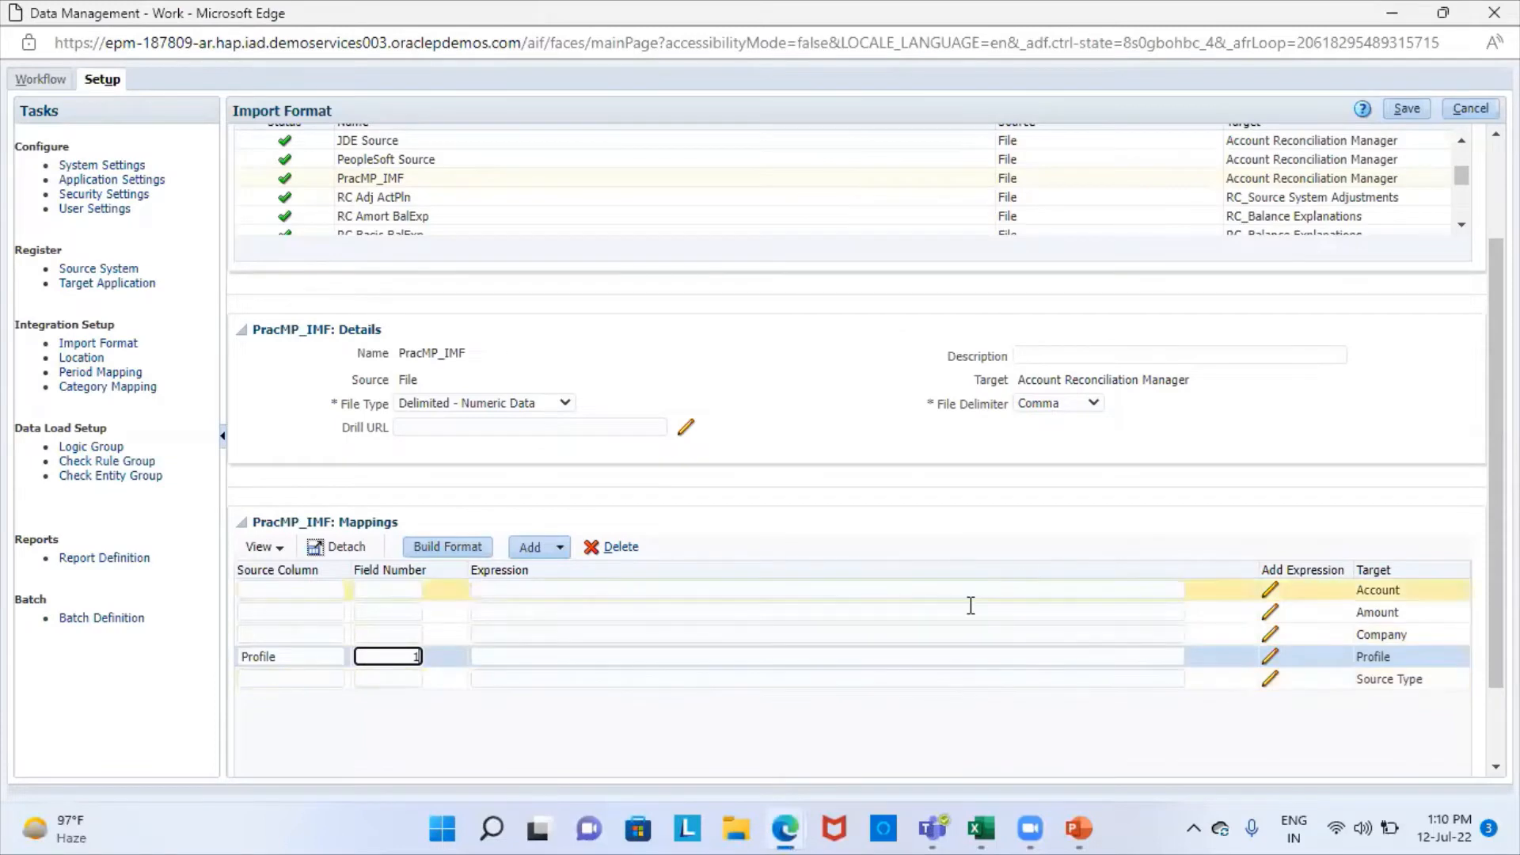
{"action": "left_click", "coordinate": [285, 631]}
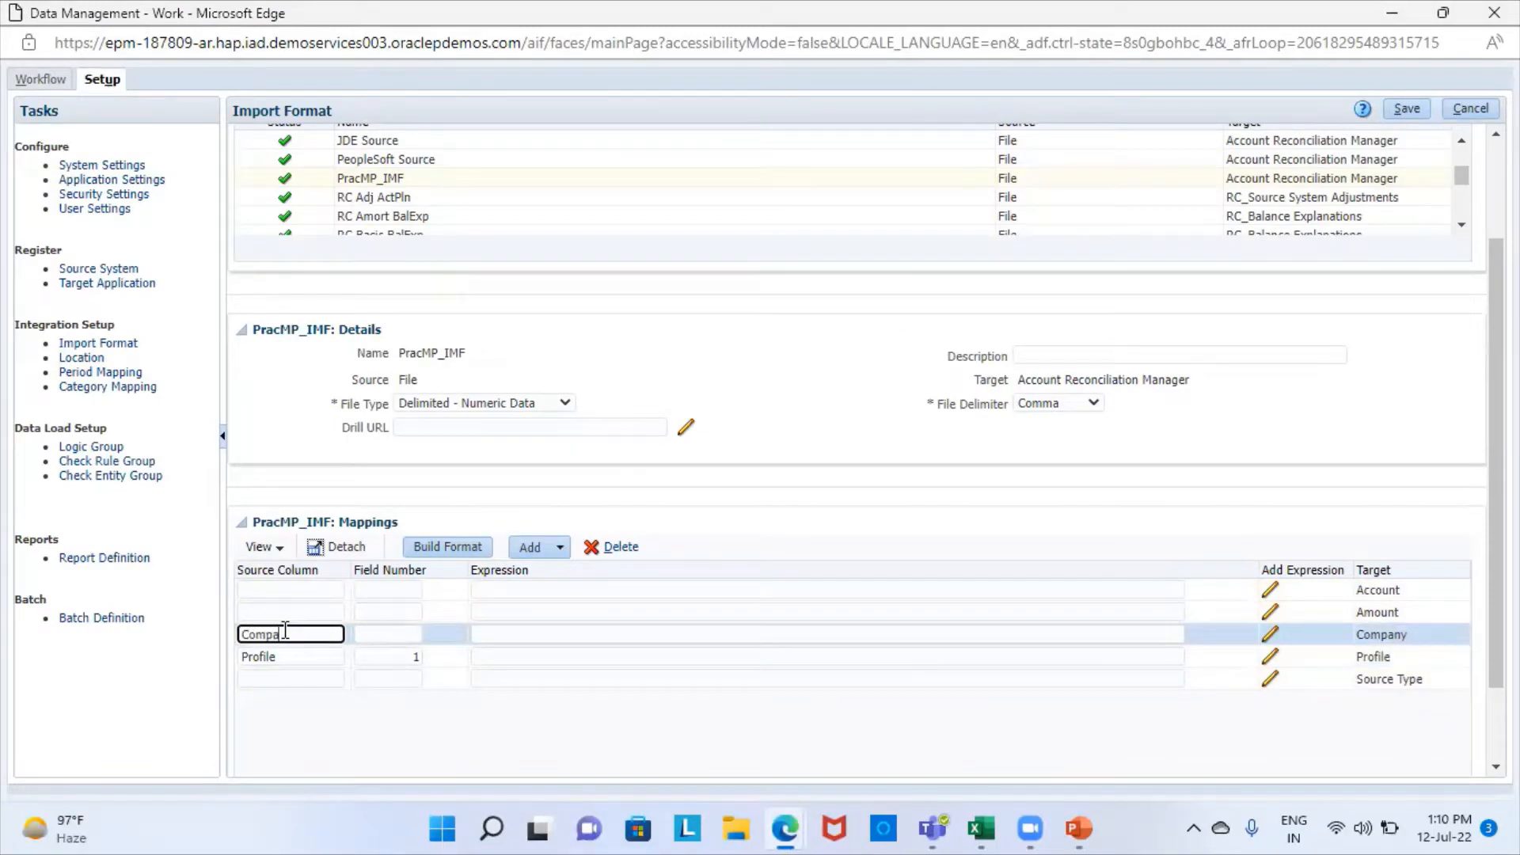
{"action": "left_click", "coordinate": [396, 636]}
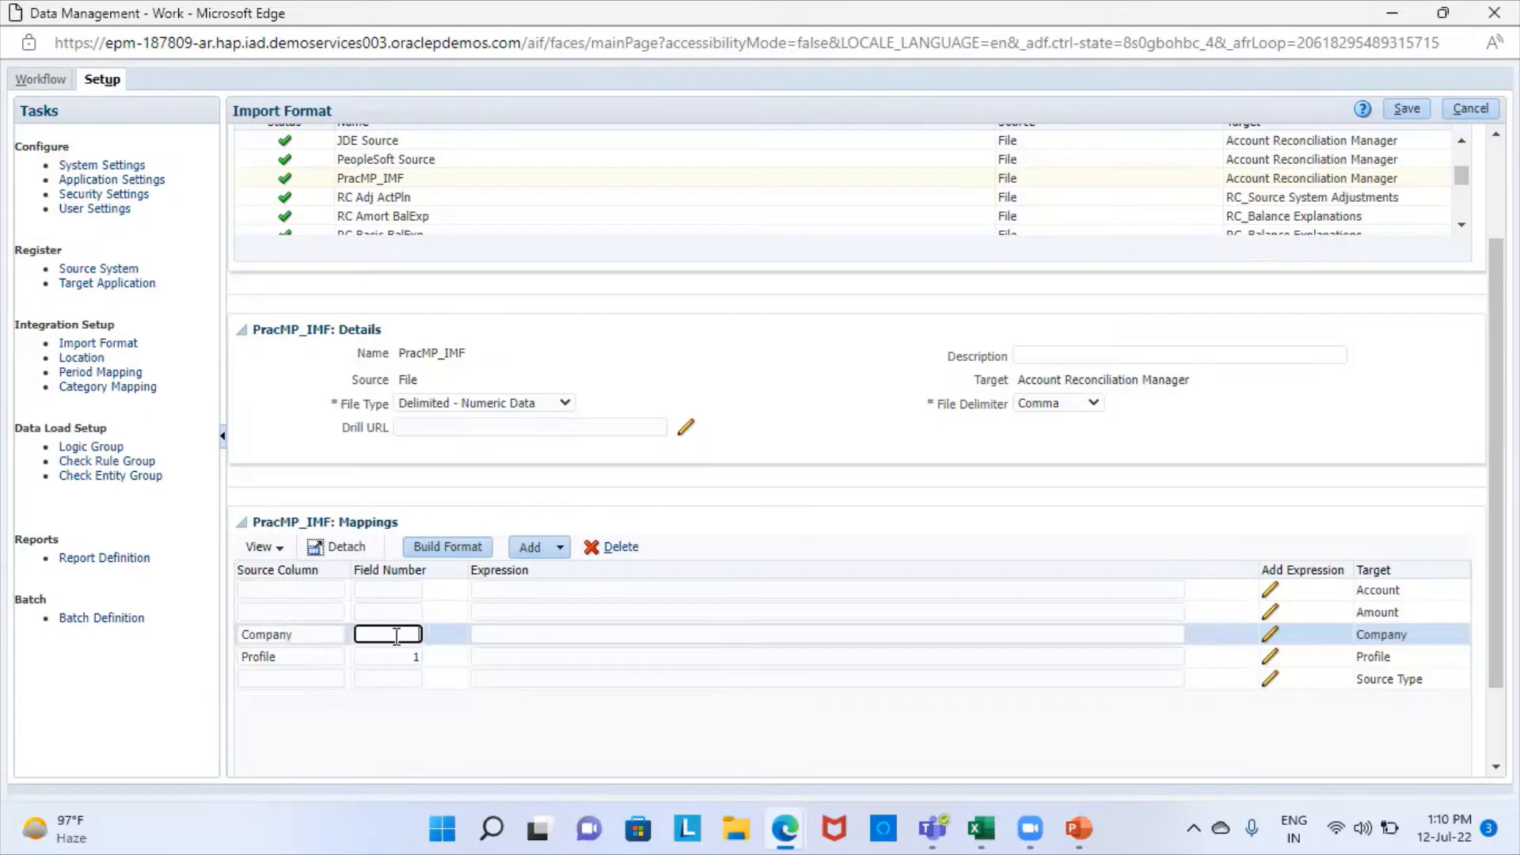
{"action": "type", "text": "2"}
Check the next column in the Multiperiod data workbook in Excel, then map the Account target to source column Account, field number 3.
{"action": "left_click", "coordinate": [780, 827]}
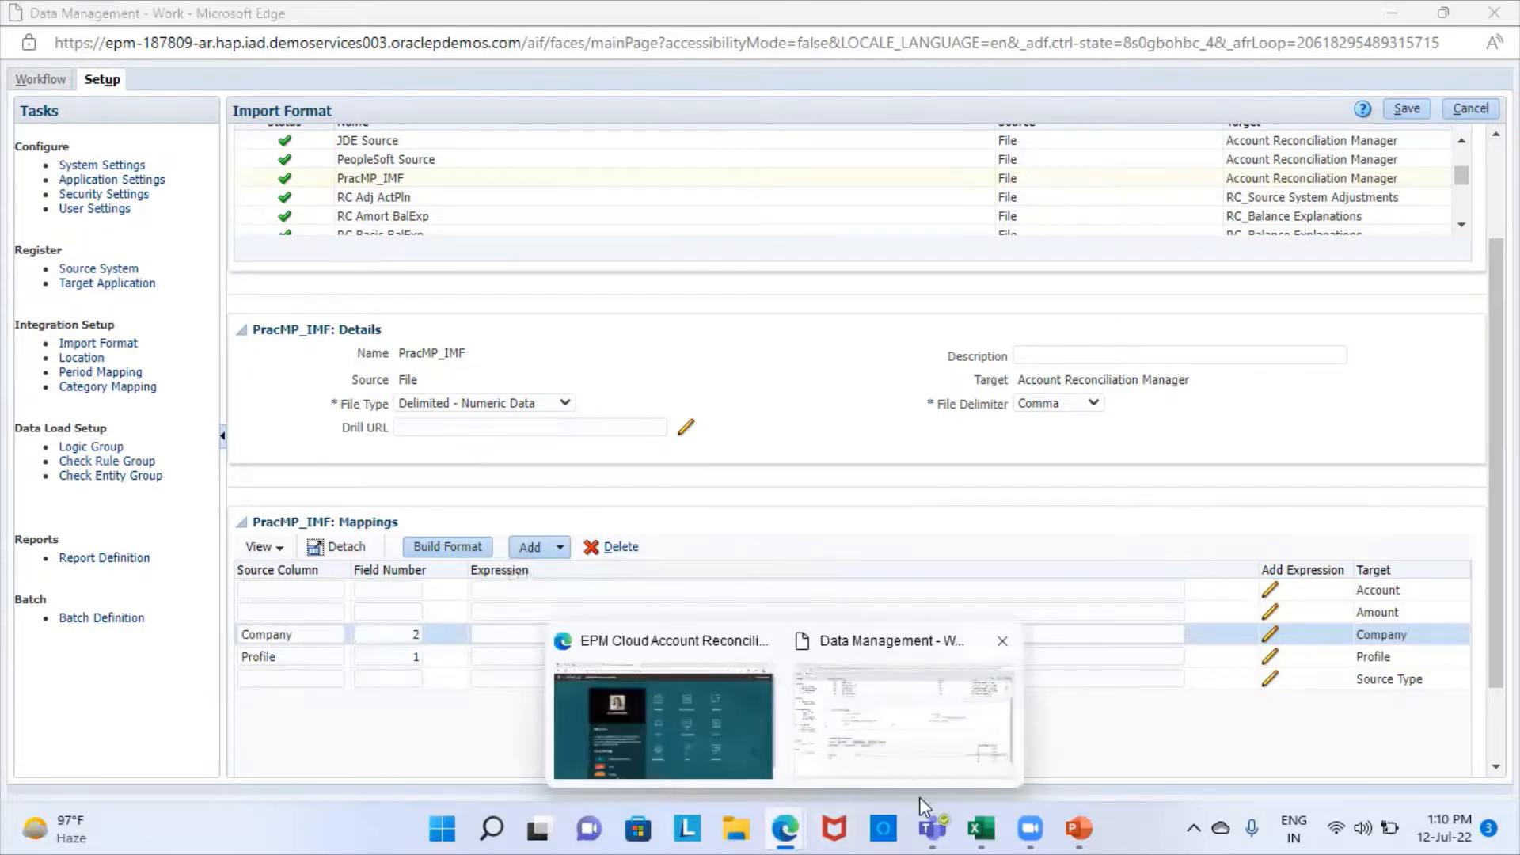
{"action": "left_click", "coordinate": [971, 828]}
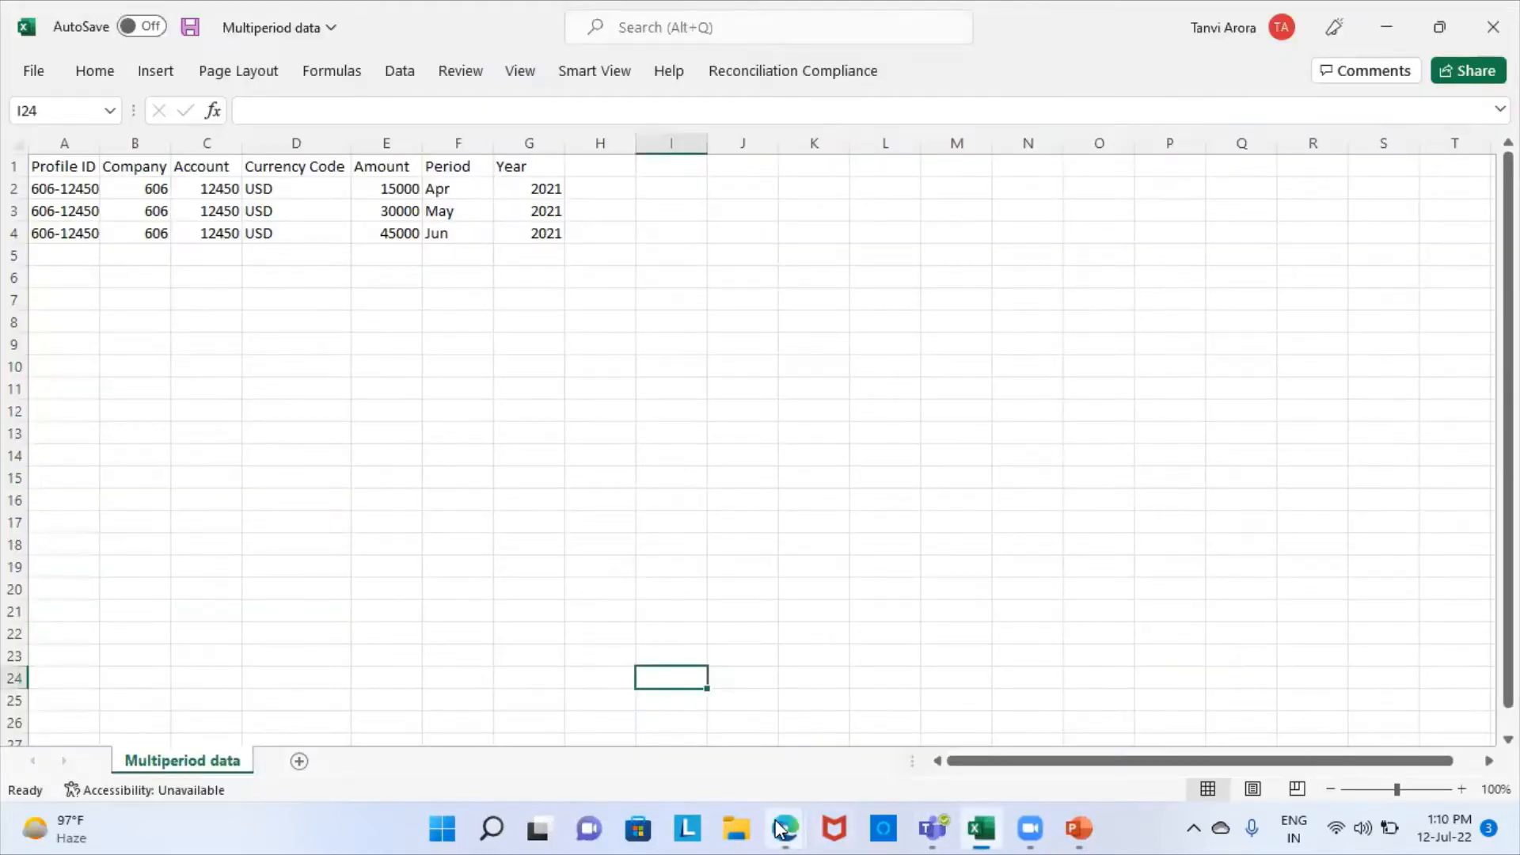
{"action": "mouse_move", "coordinate": [967, 827]}
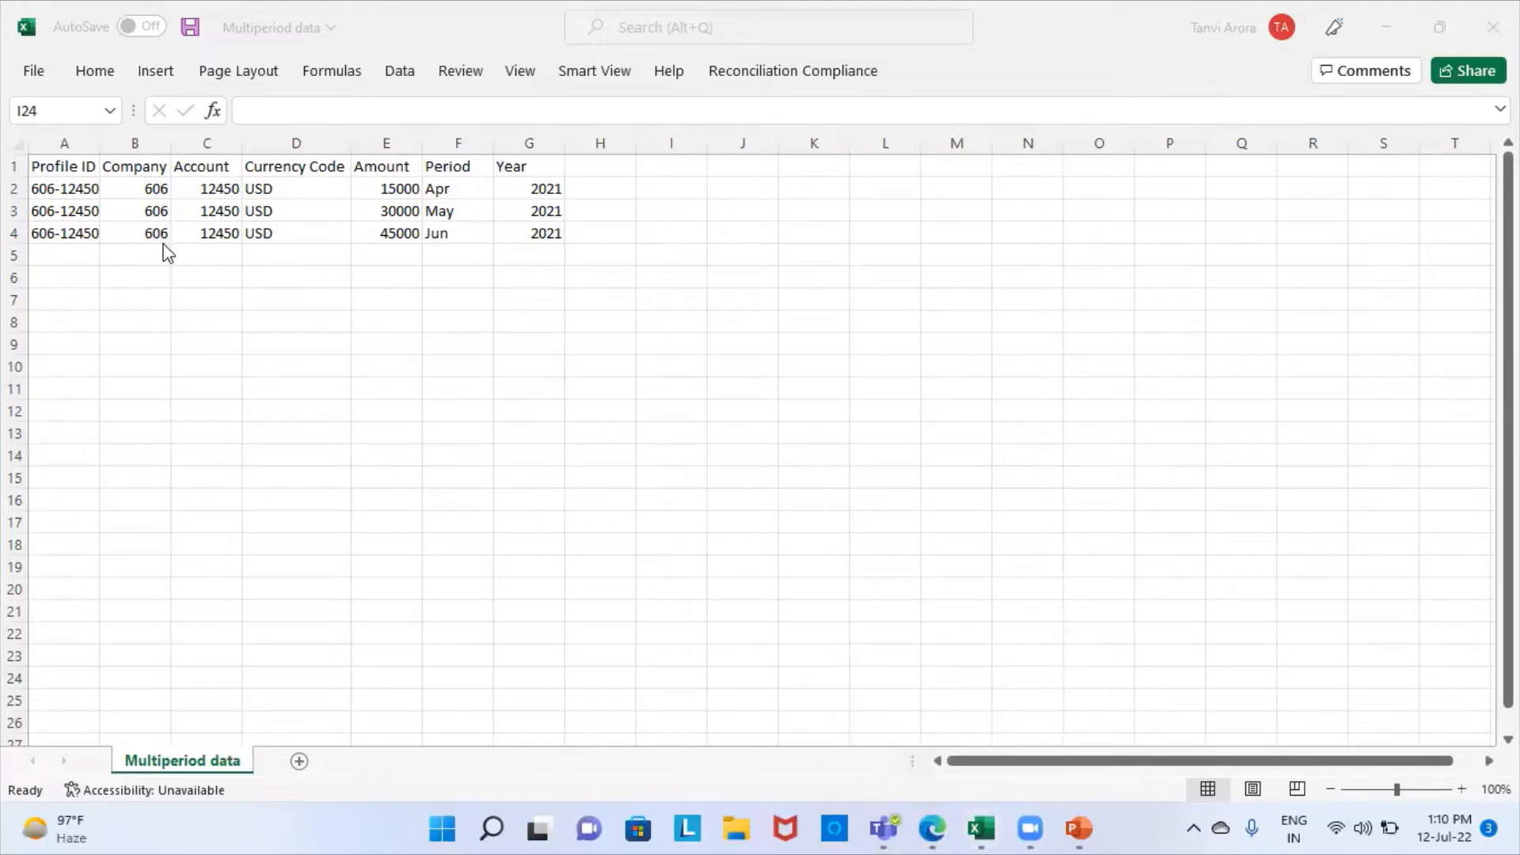
{"action": "left_click", "coordinate": [388, 317]}
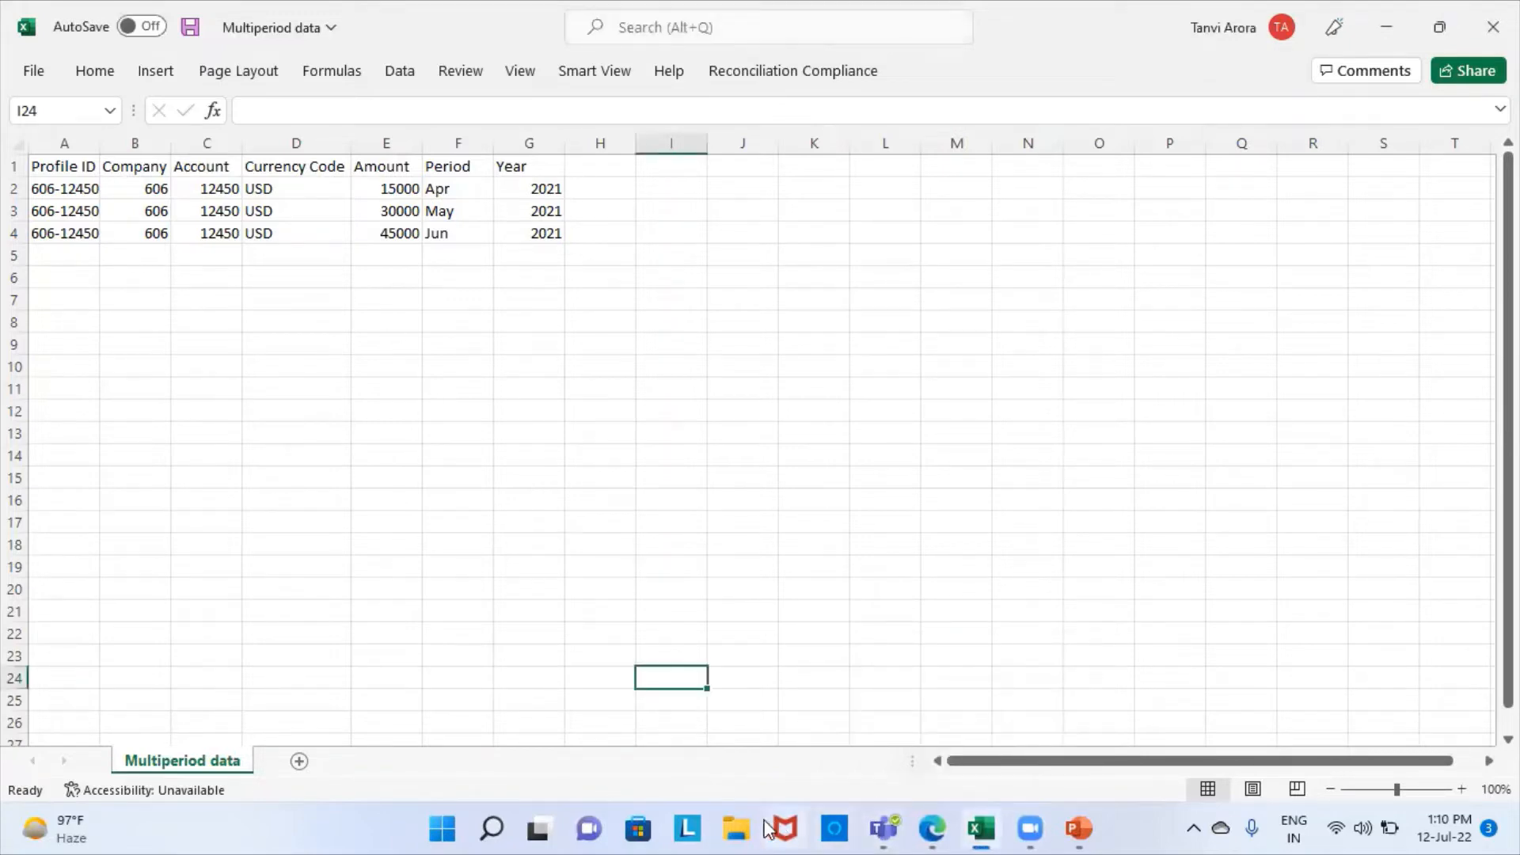
{"action": "mouse_move", "coordinate": [931, 828]}
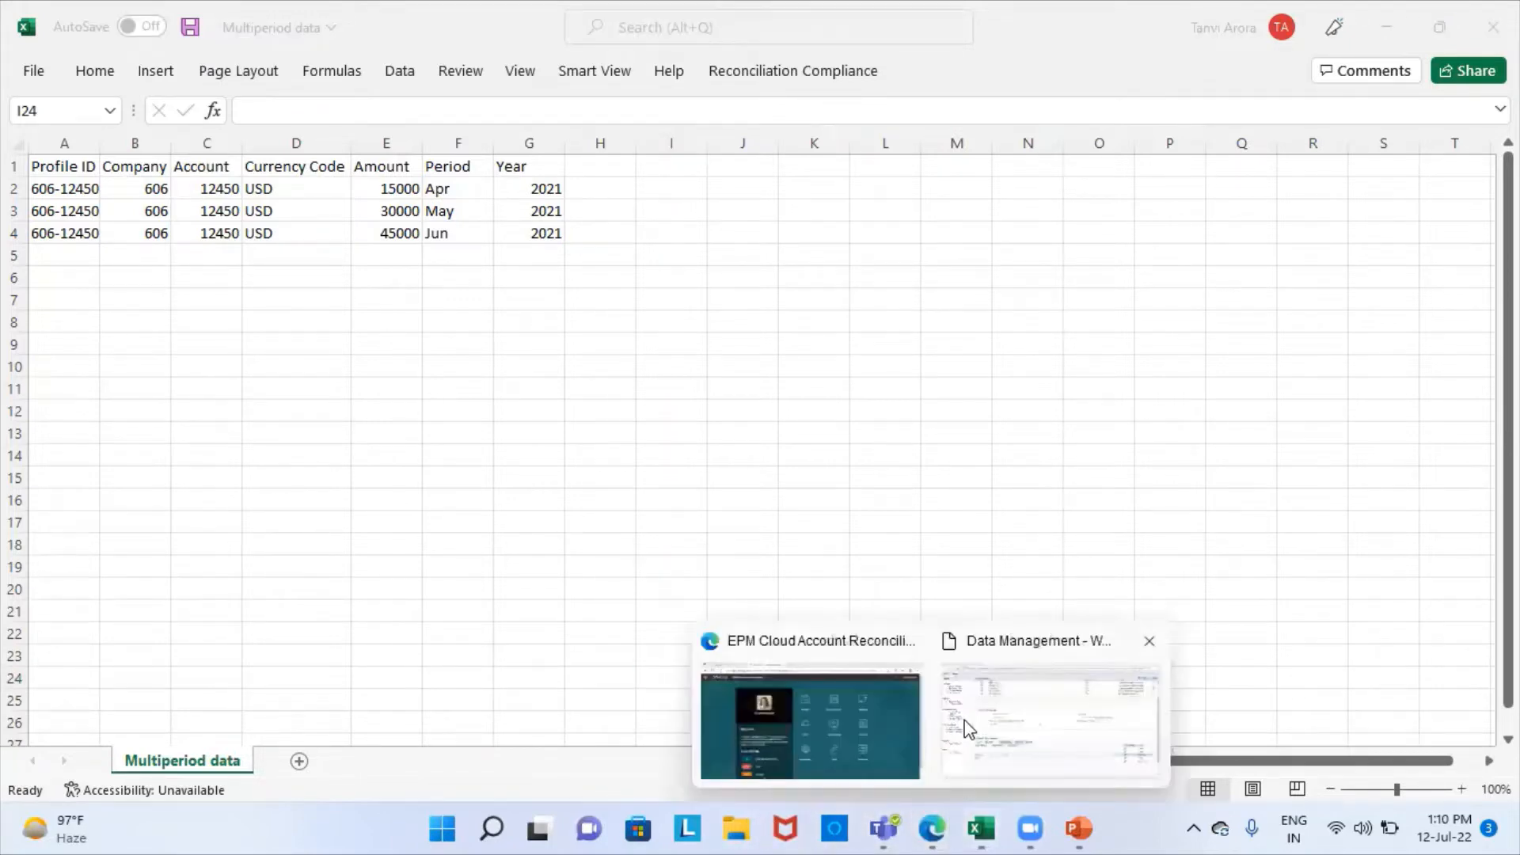
{"action": "left_click", "coordinate": [967, 722]}
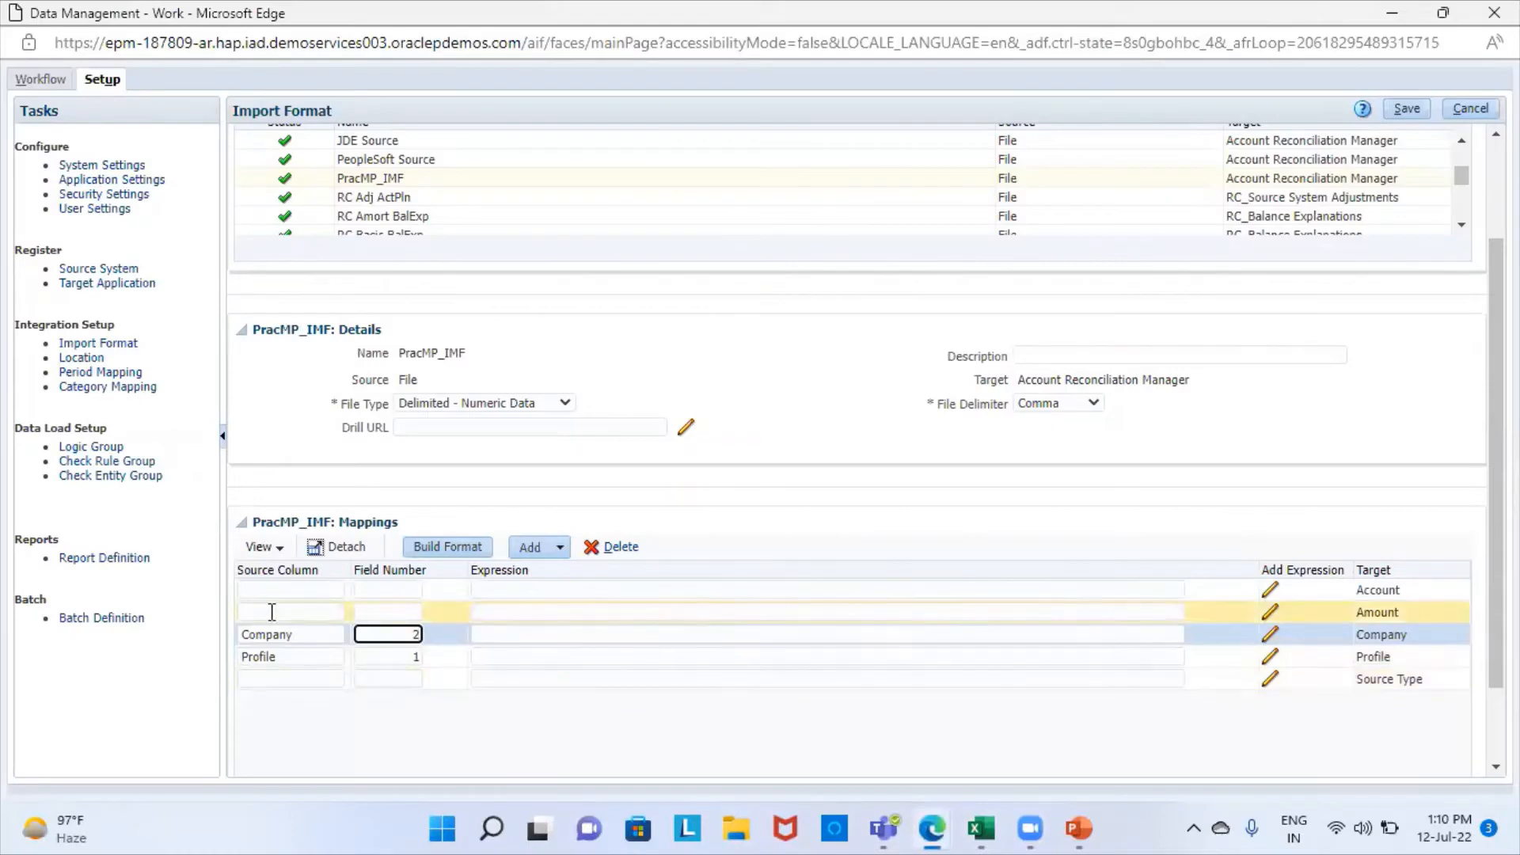
{"action": "left_click", "coordinate": [256, 589]}
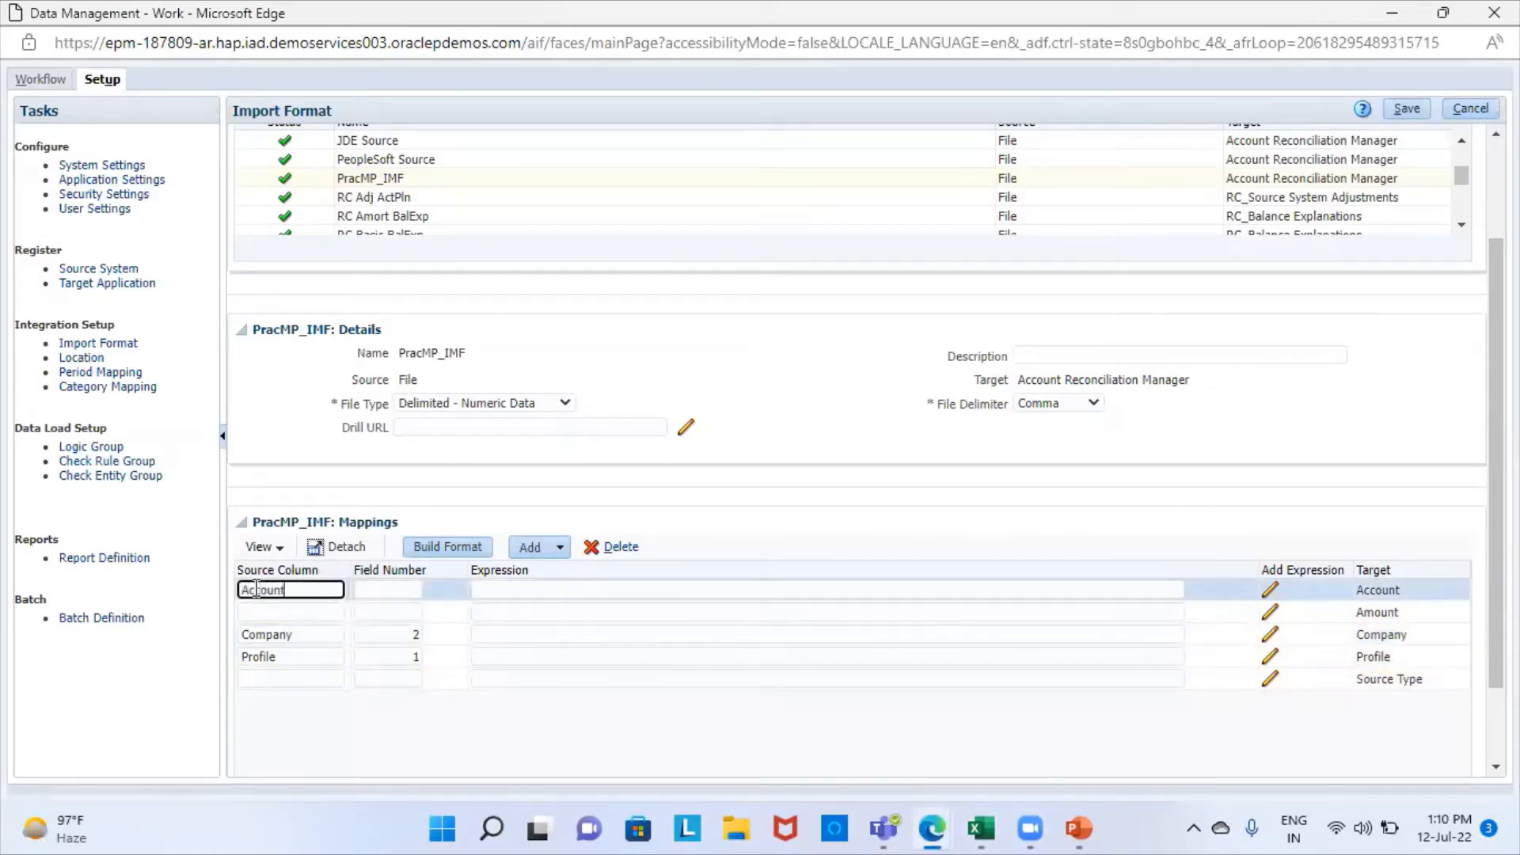
{"action": "left_click", "coordinate": [389, 590]}
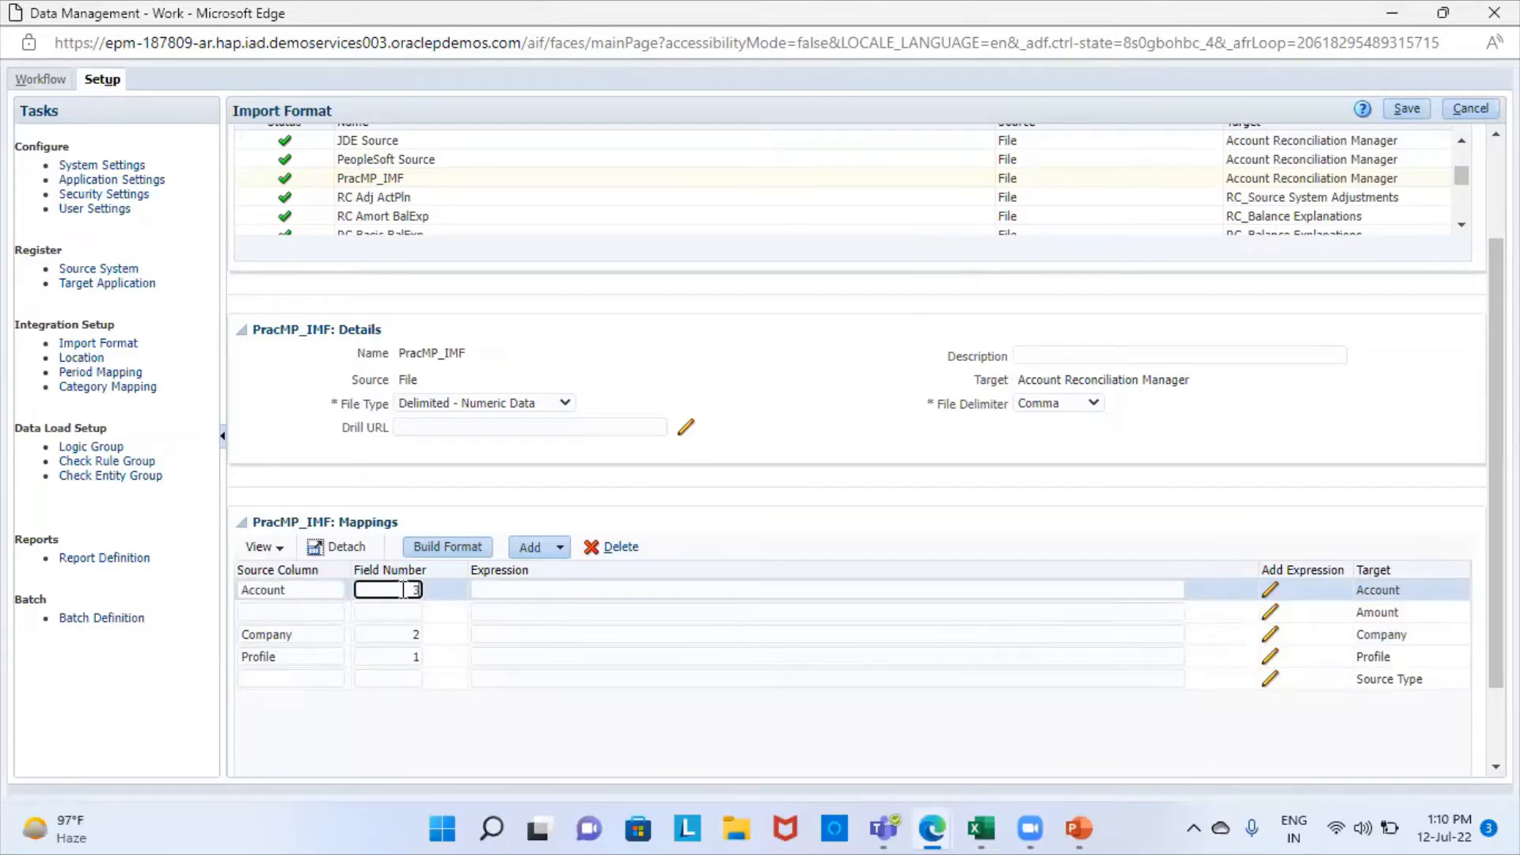
Consult the Multiperiod data workbook in Excel, then add a Currency row to the mappings with source column Currency, field number 4.
{"action": "left_click", "coordinate": [980, 820]}
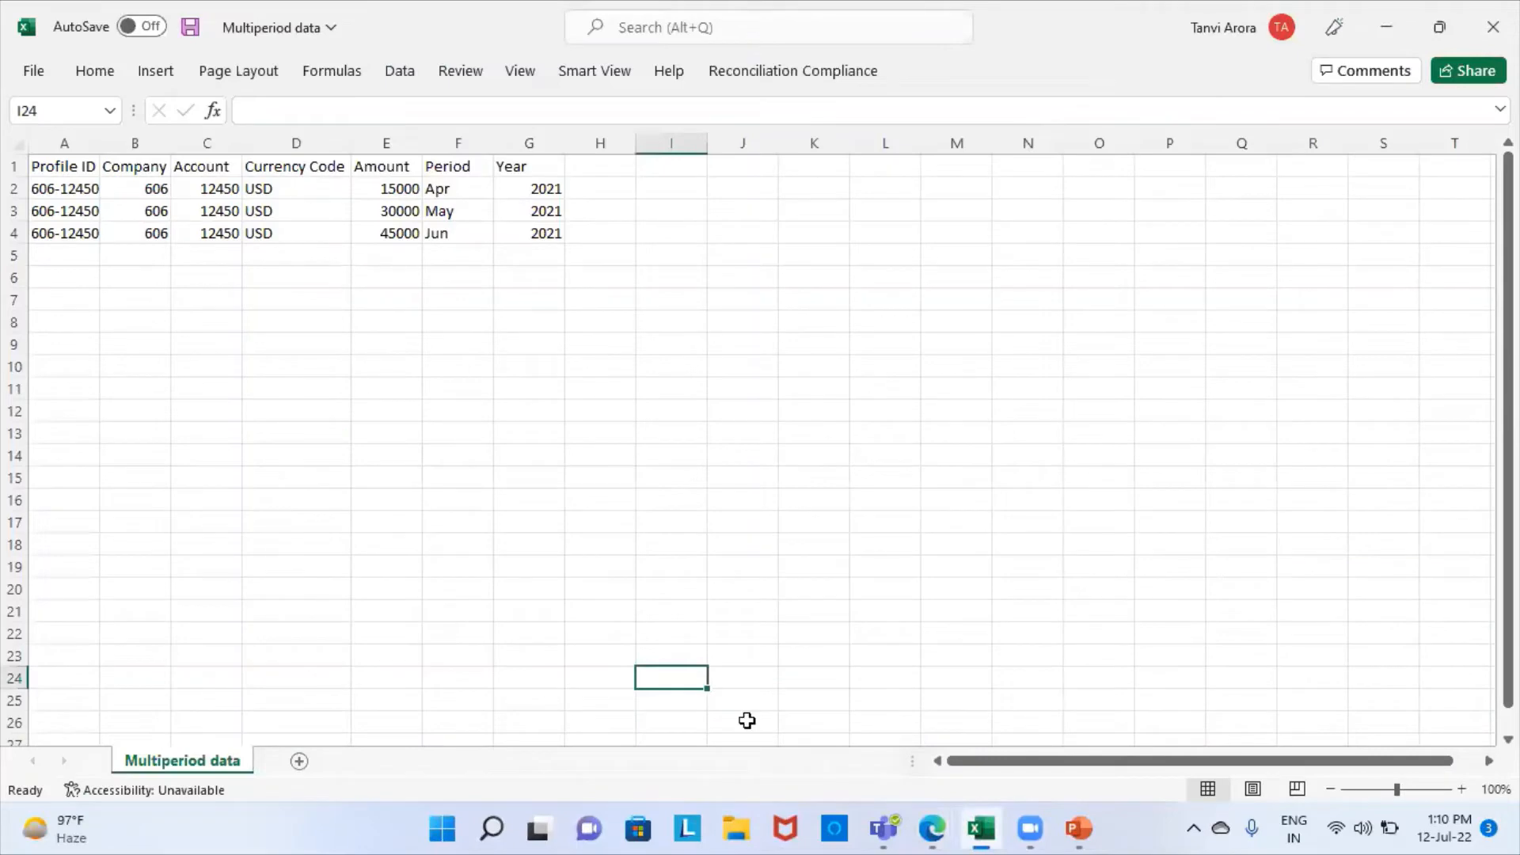
{"action": "left_click", "coordinate": [926, 827]}
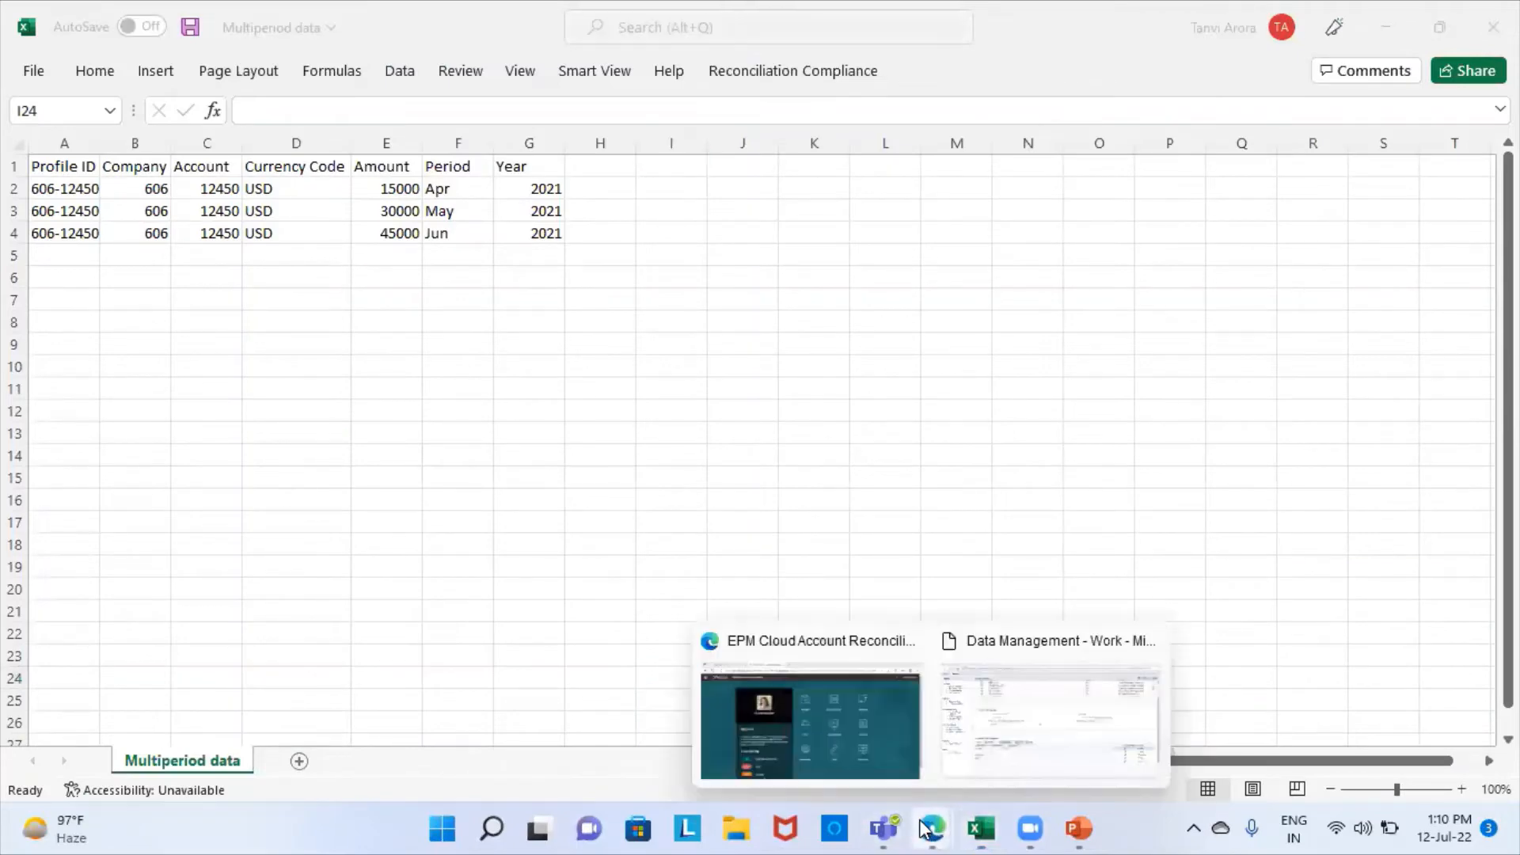
{"action": "left_click", "coordinate": [972, 705]}
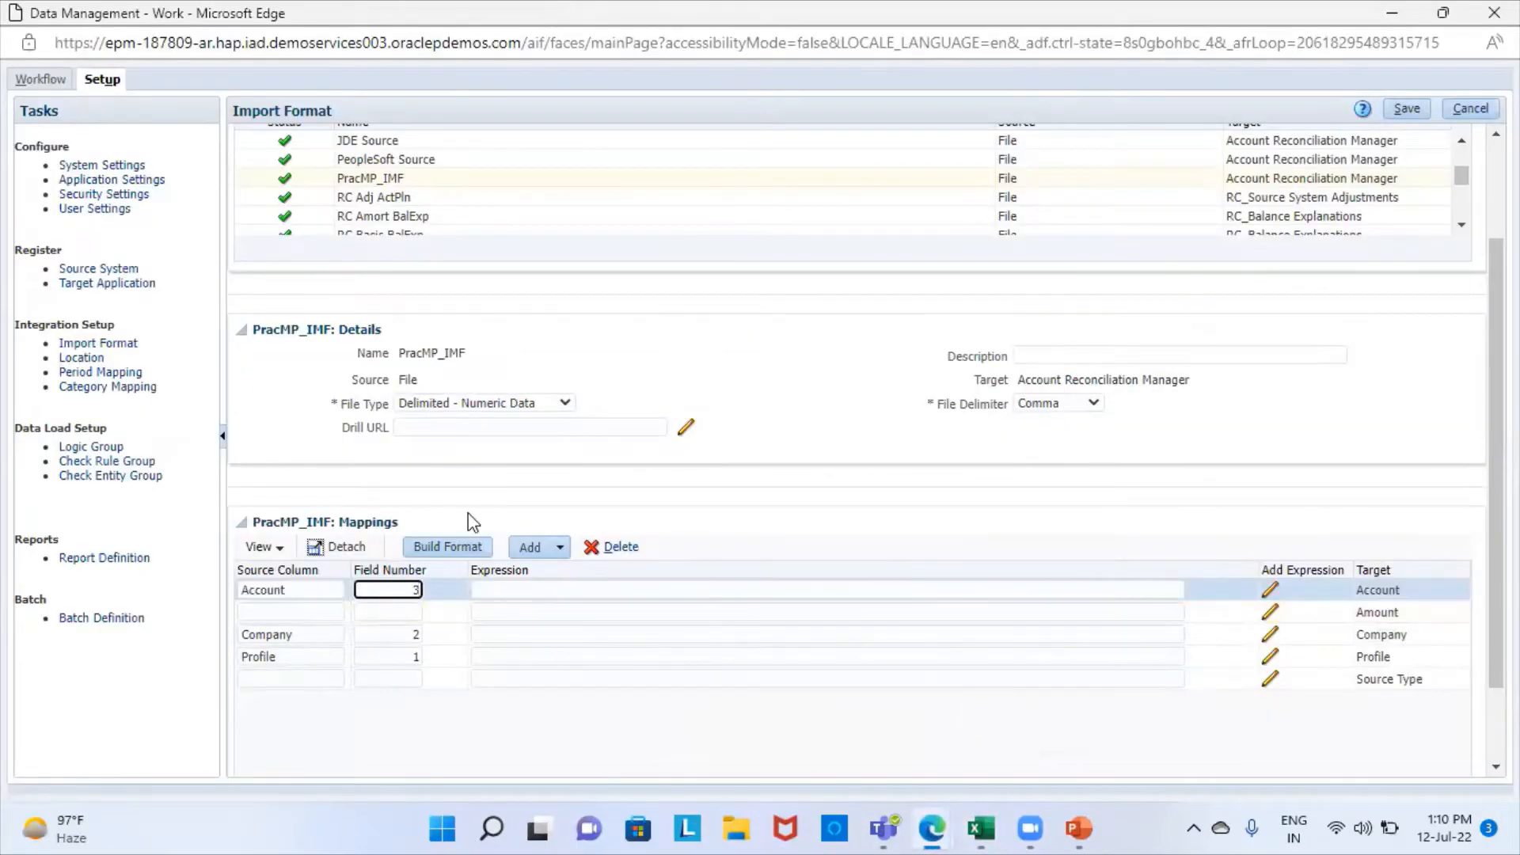
{"action": "left_click", "coordinate": [550, 547]}
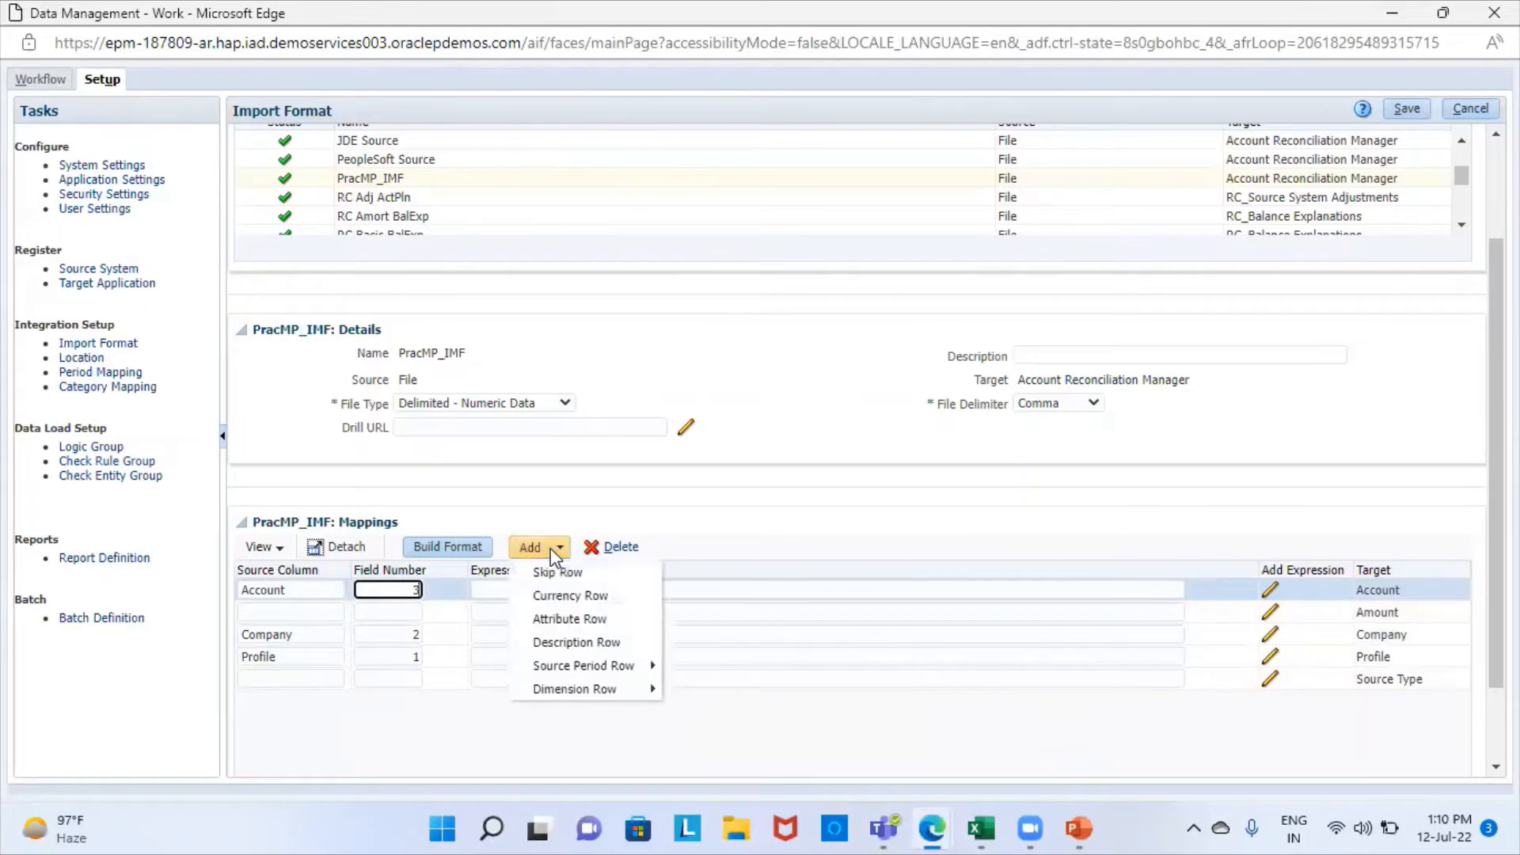
{"action": "left_click", "coordinate": [571, 596]}
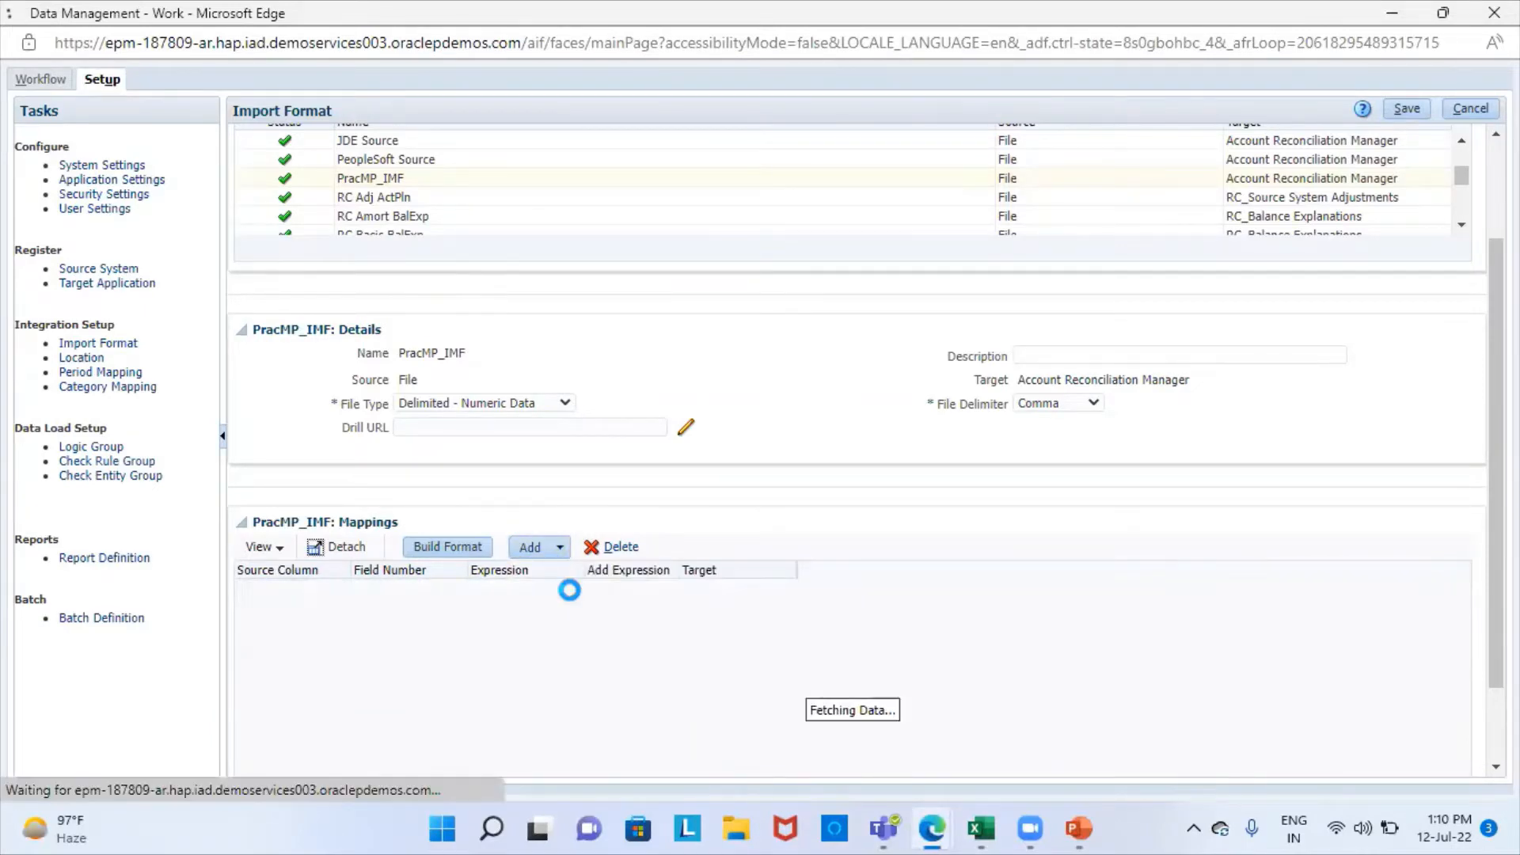
{"action": "left_click", "coordinate": [309, 590]}
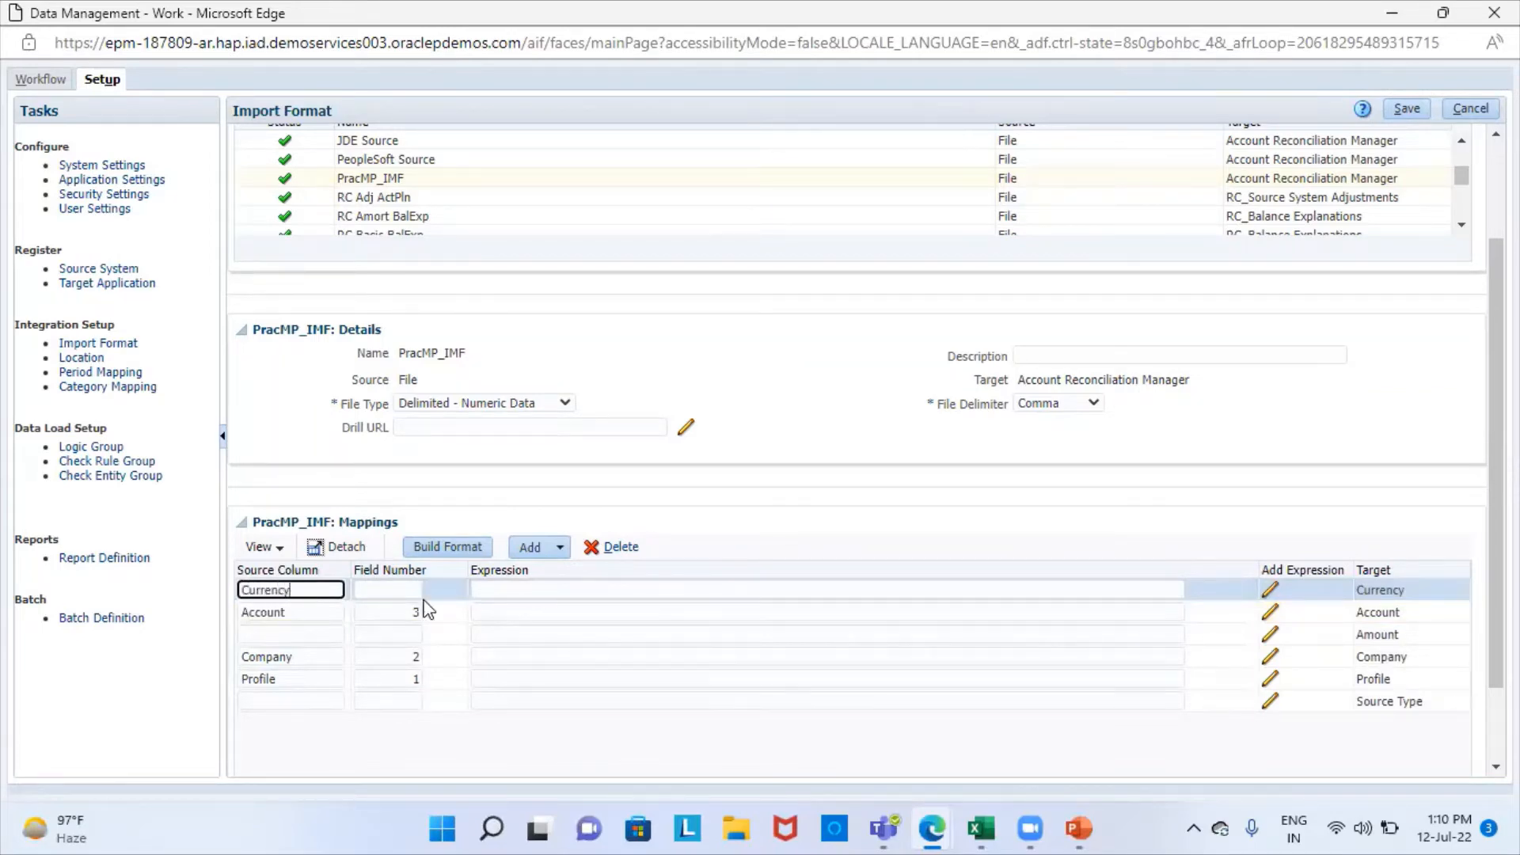
{"action": "left_click", "coordinate": [404, 590]}
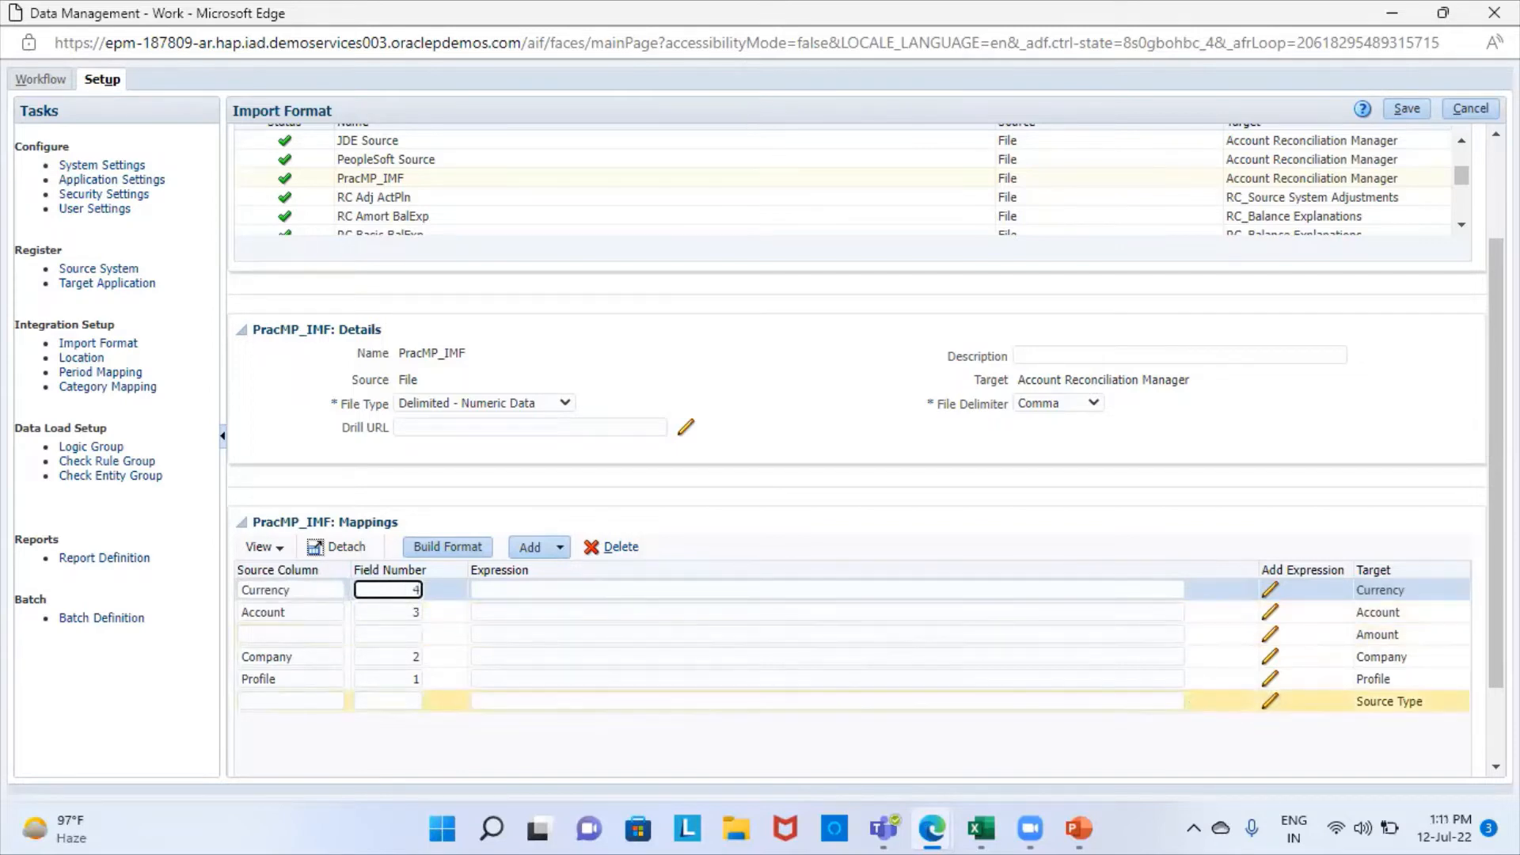
Look up the amount column's position in the Excel workbook and map the Amount target to source column Amount, field number 5.
{"action": "left_click", "coordinate": [981, 828]}
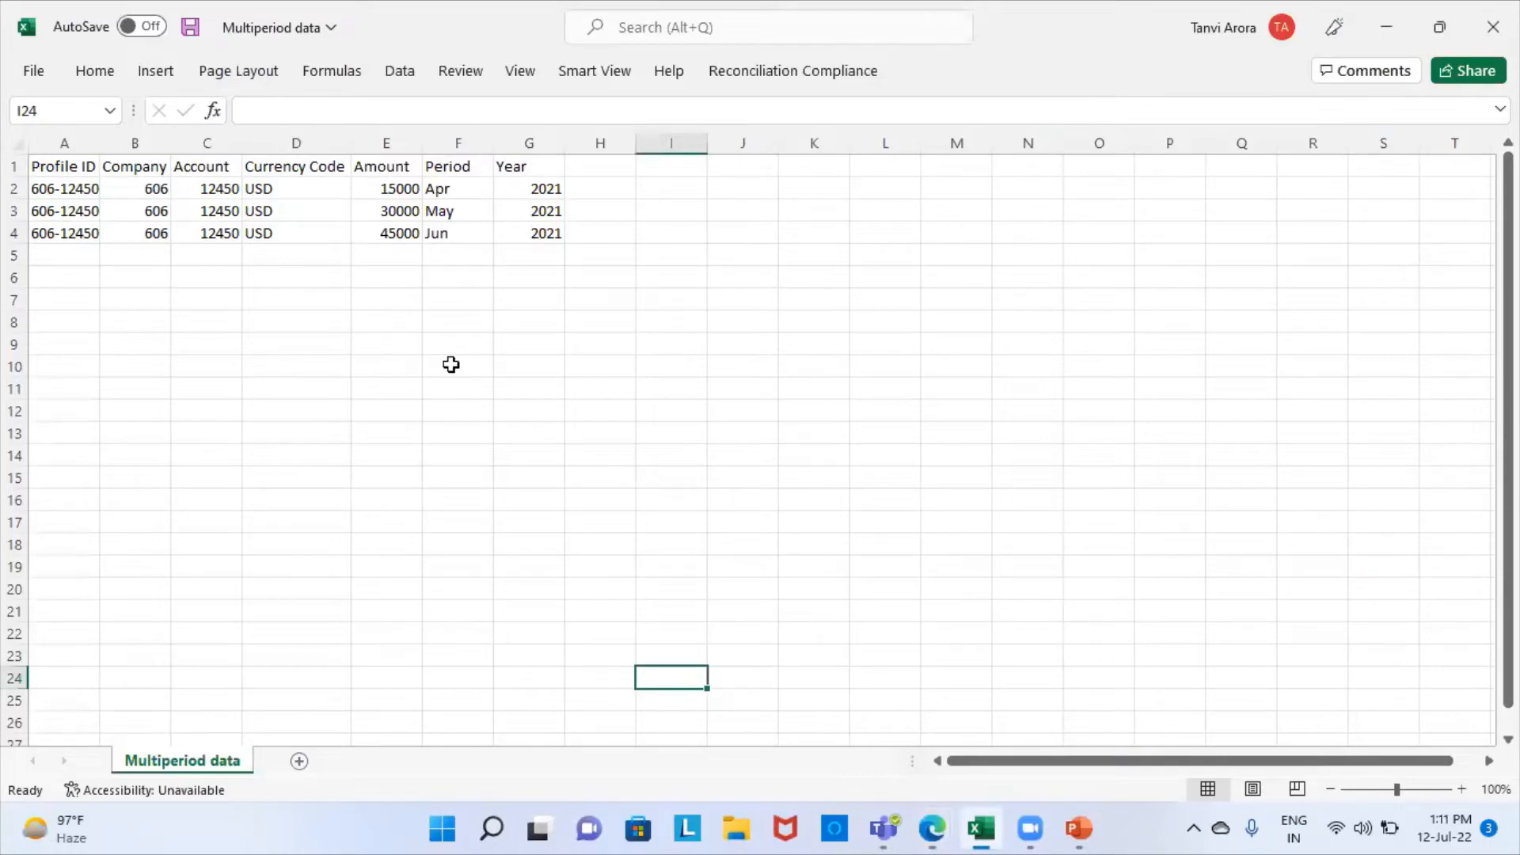
{"action": "key", "text": "alt+Tab"}
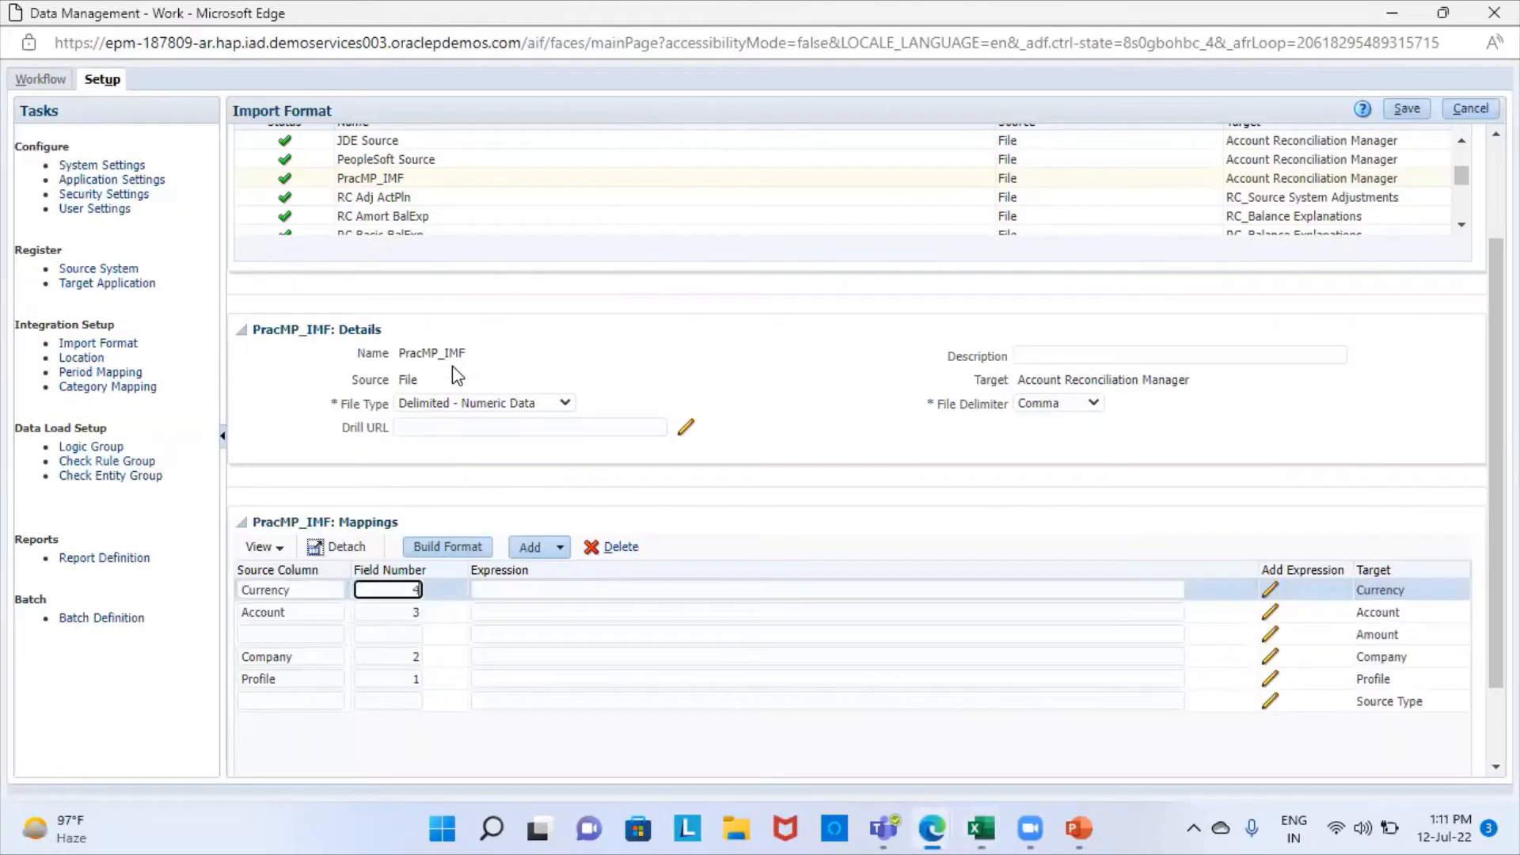
{"action": "left_click", "coordinate": [316, 634]}
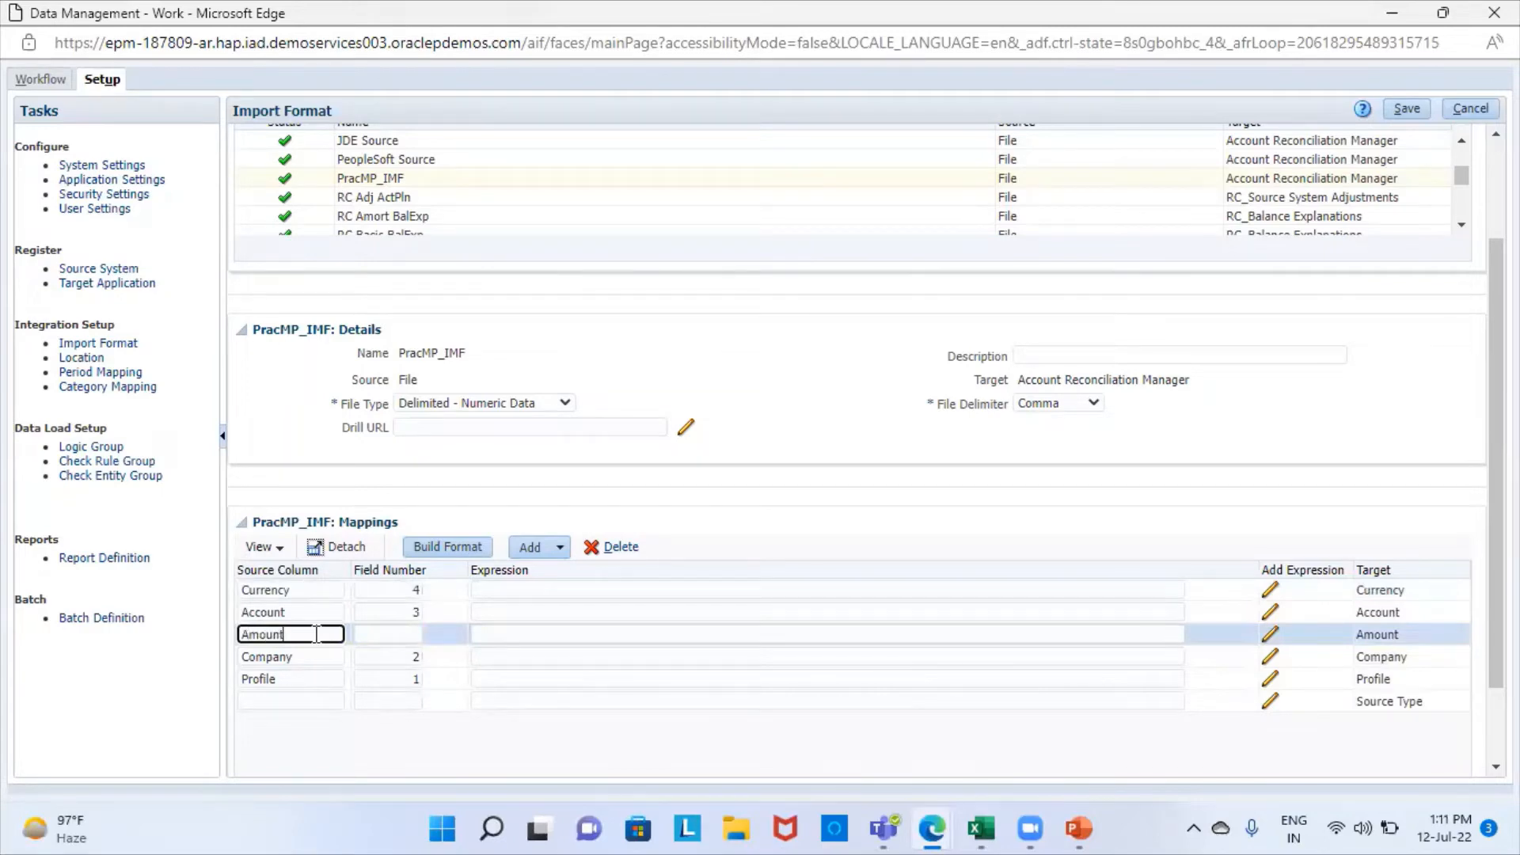
{"action": "left_click", "coordinate": [402, 633]}
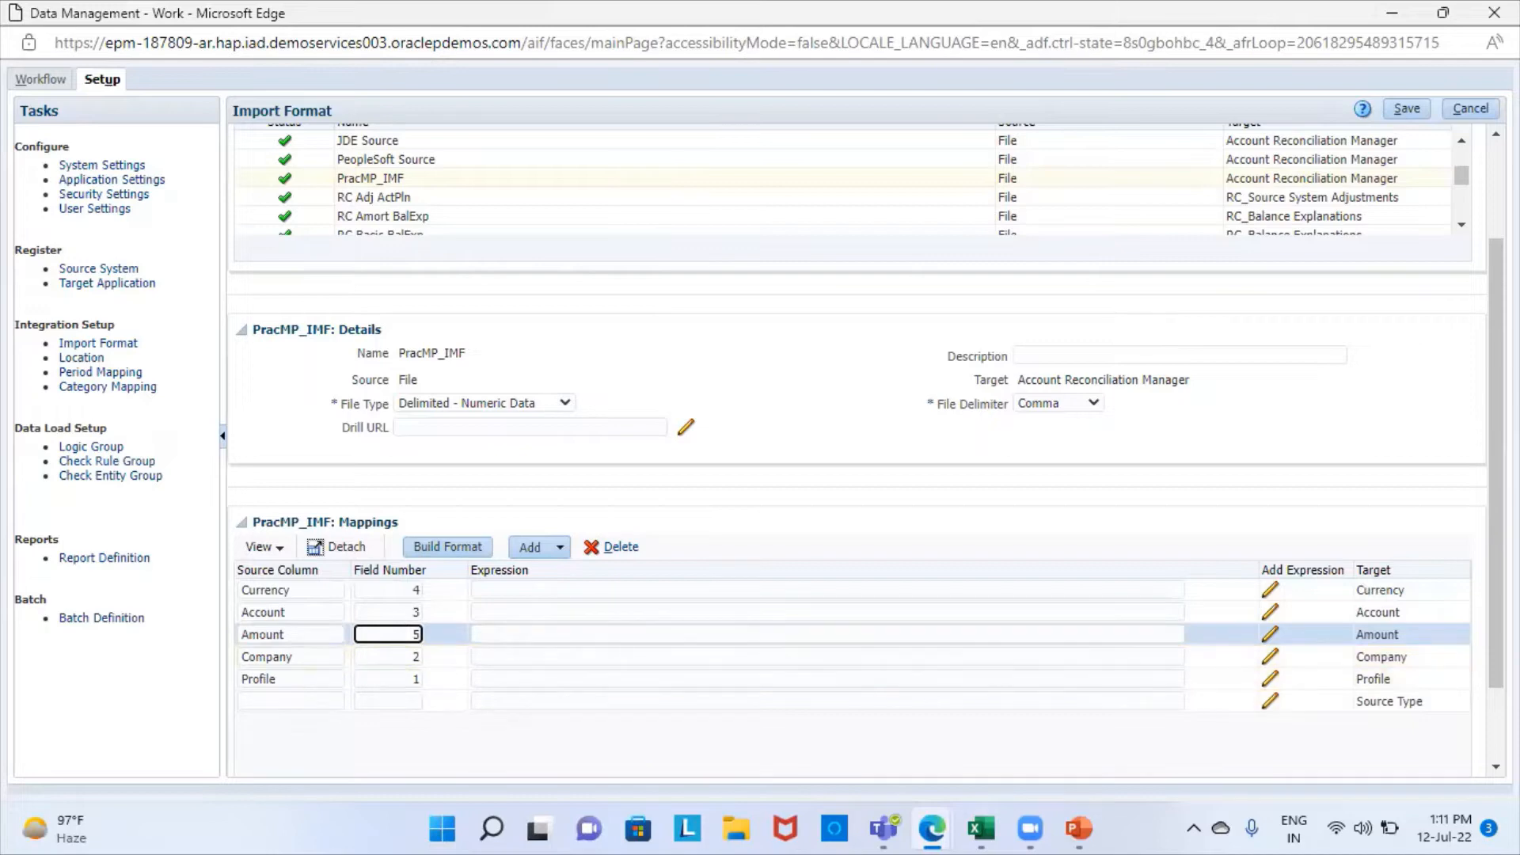
Check the Period and Year columns in the Excel workbook and add a Year source period row with source column Year, field number 7.
{"action": "key", "text": "alt+Tab"}
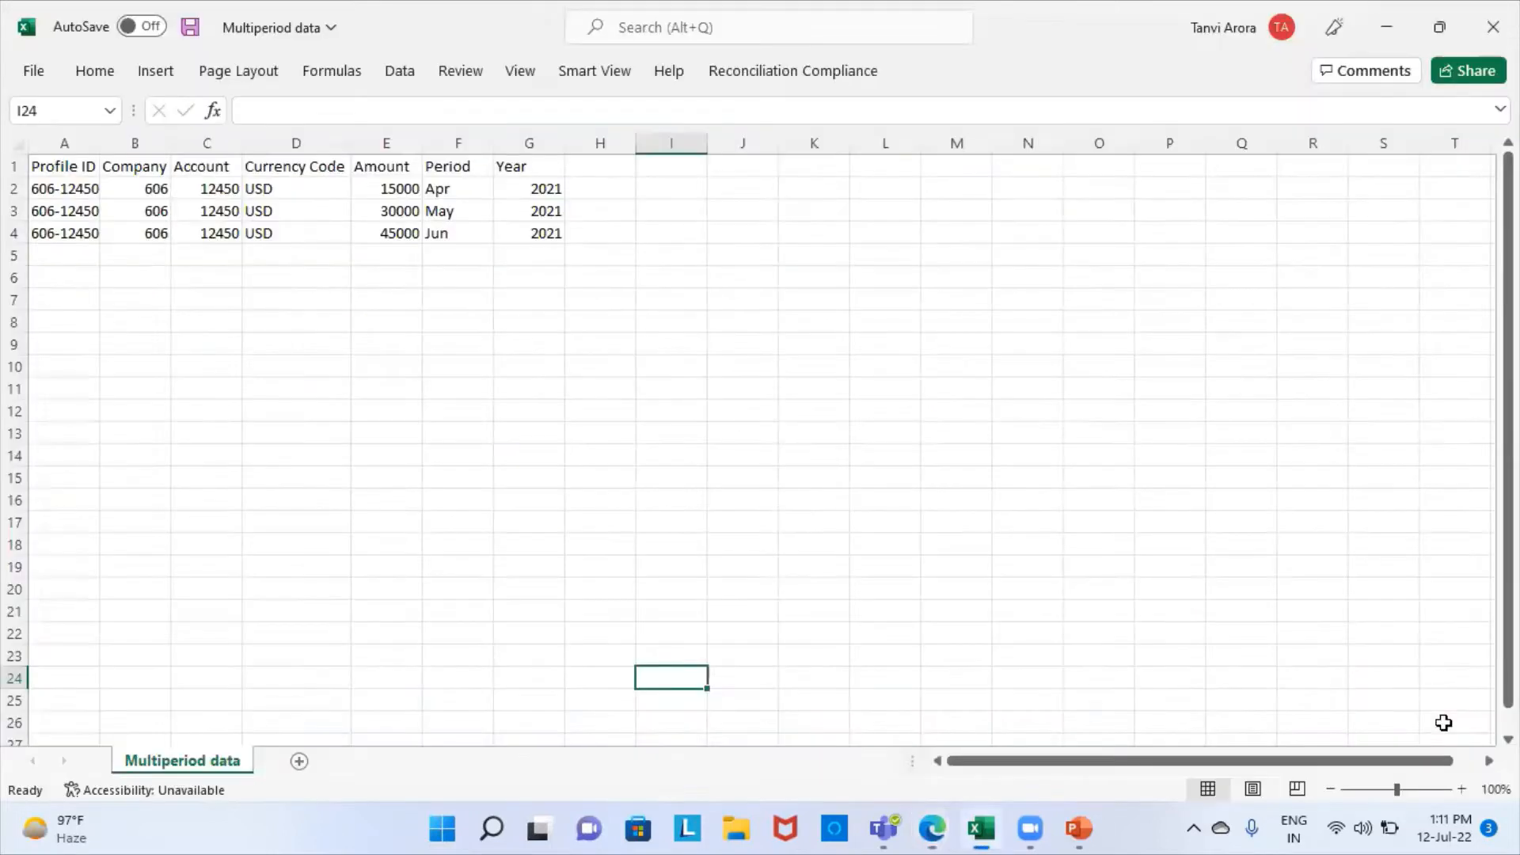
{"action": "left_click", "coordinate": [444, 165]}
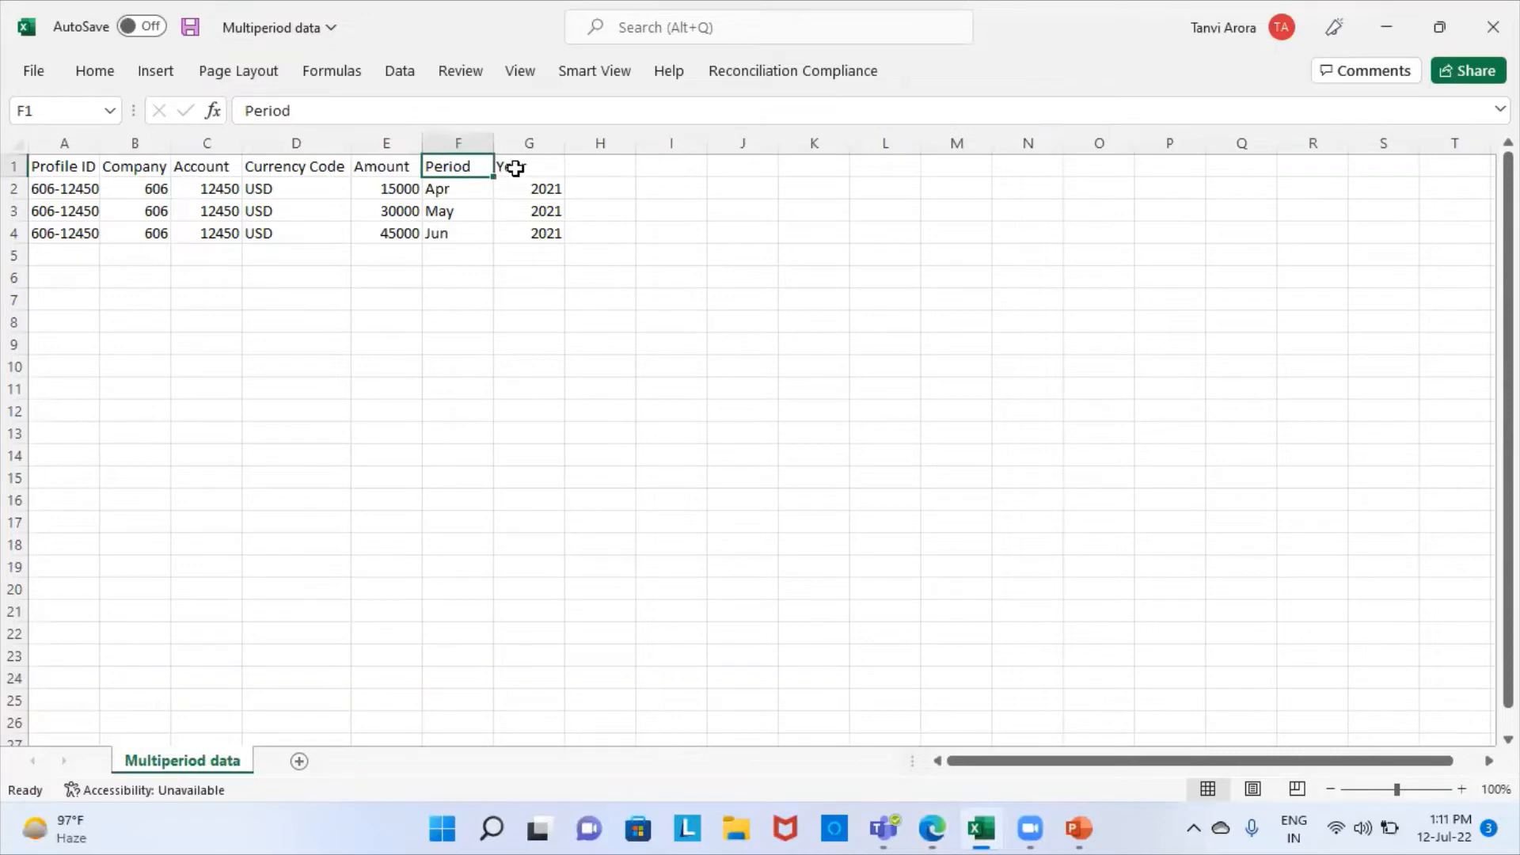
{"action": "key", "text": "alt+Tab"}
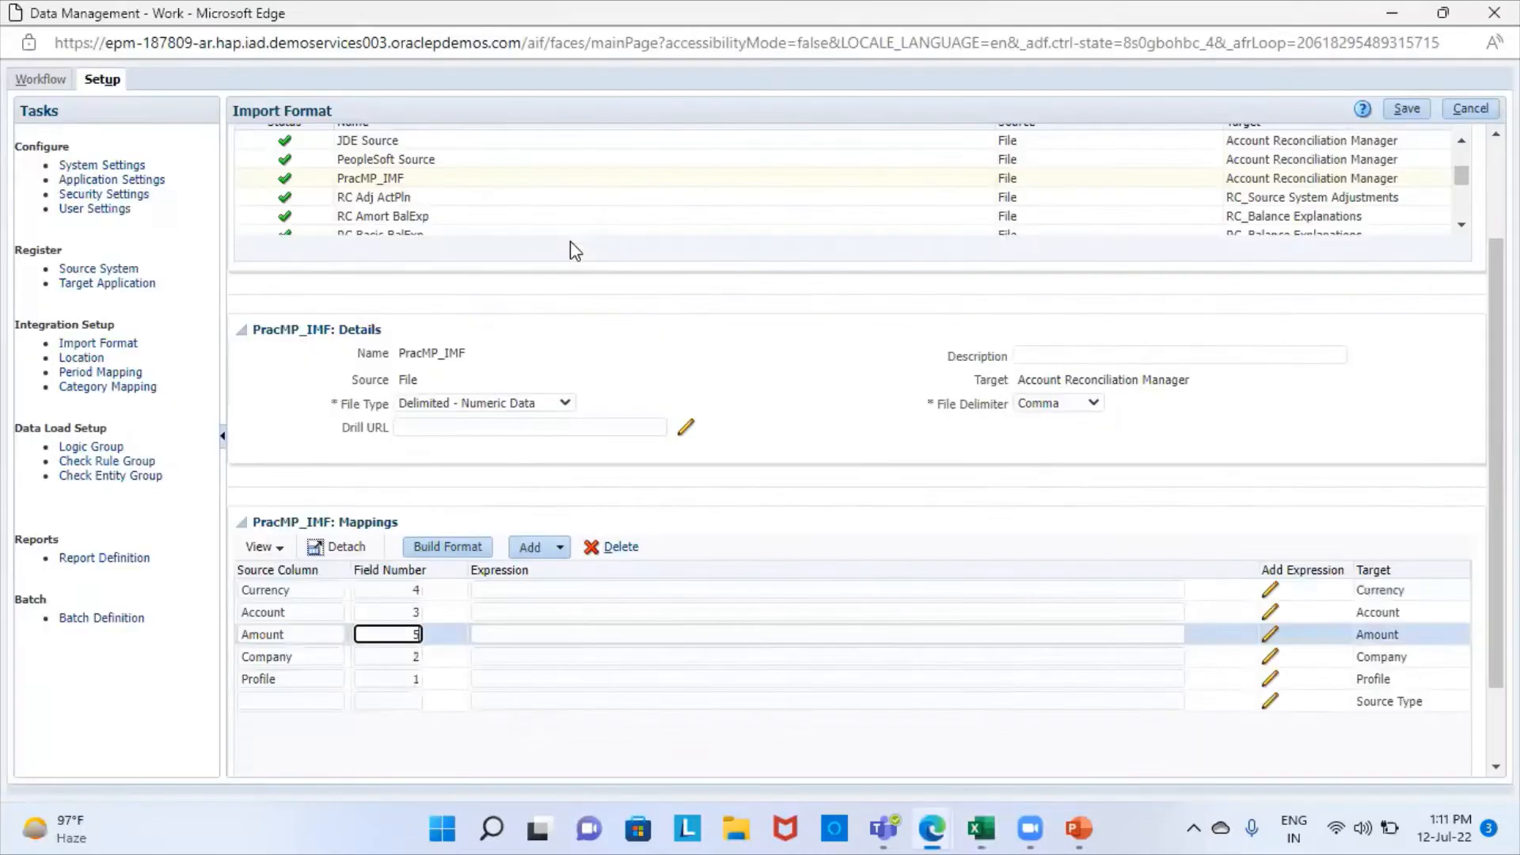
{"action": "left_click", "coordinate": [559, 547]}
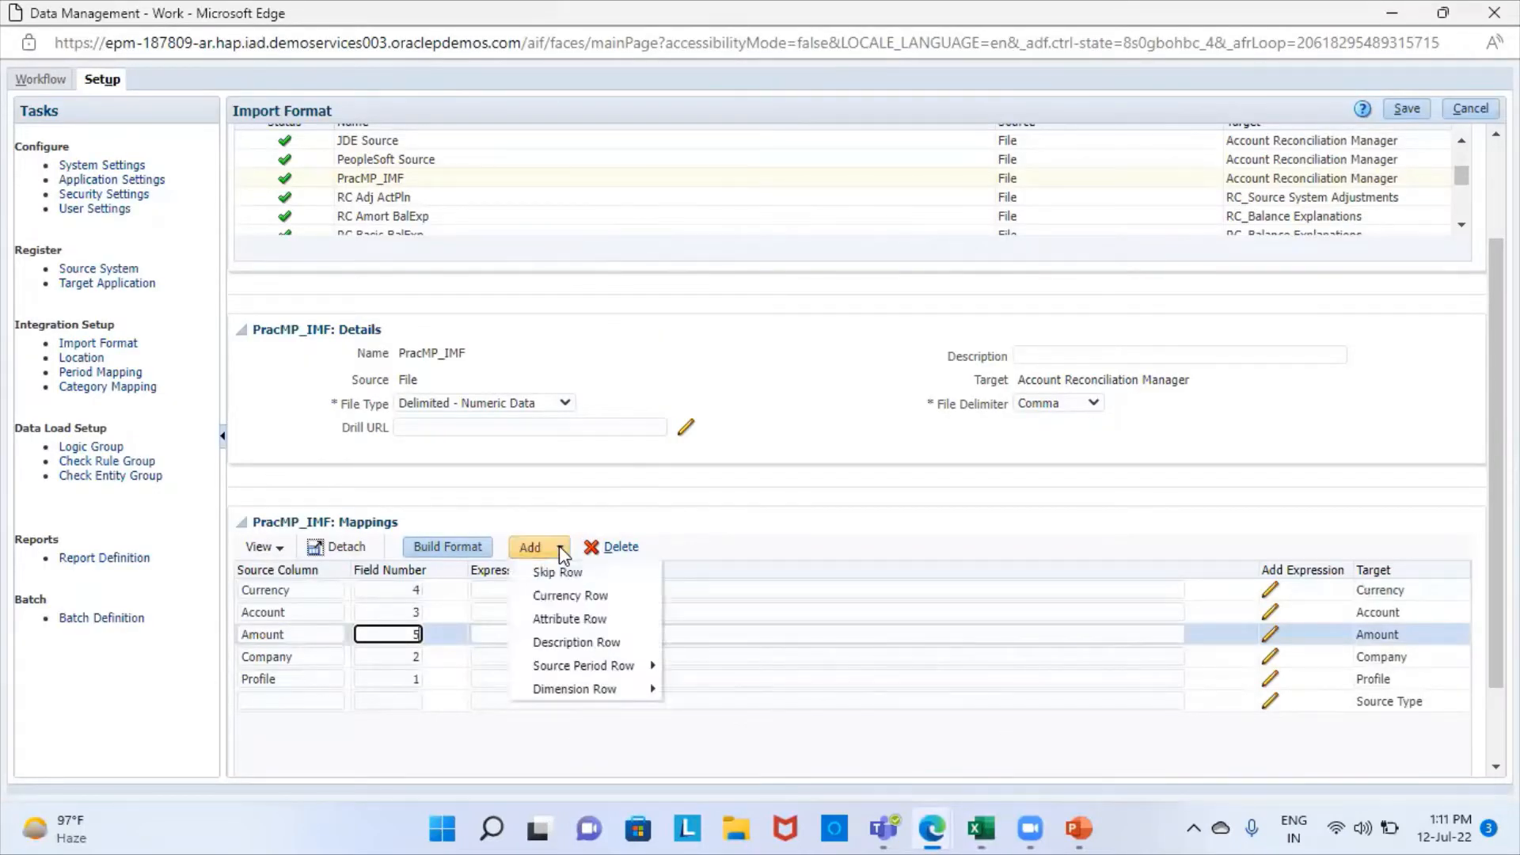
{"action": "mouse_move", "coordinate": [619, 672]}
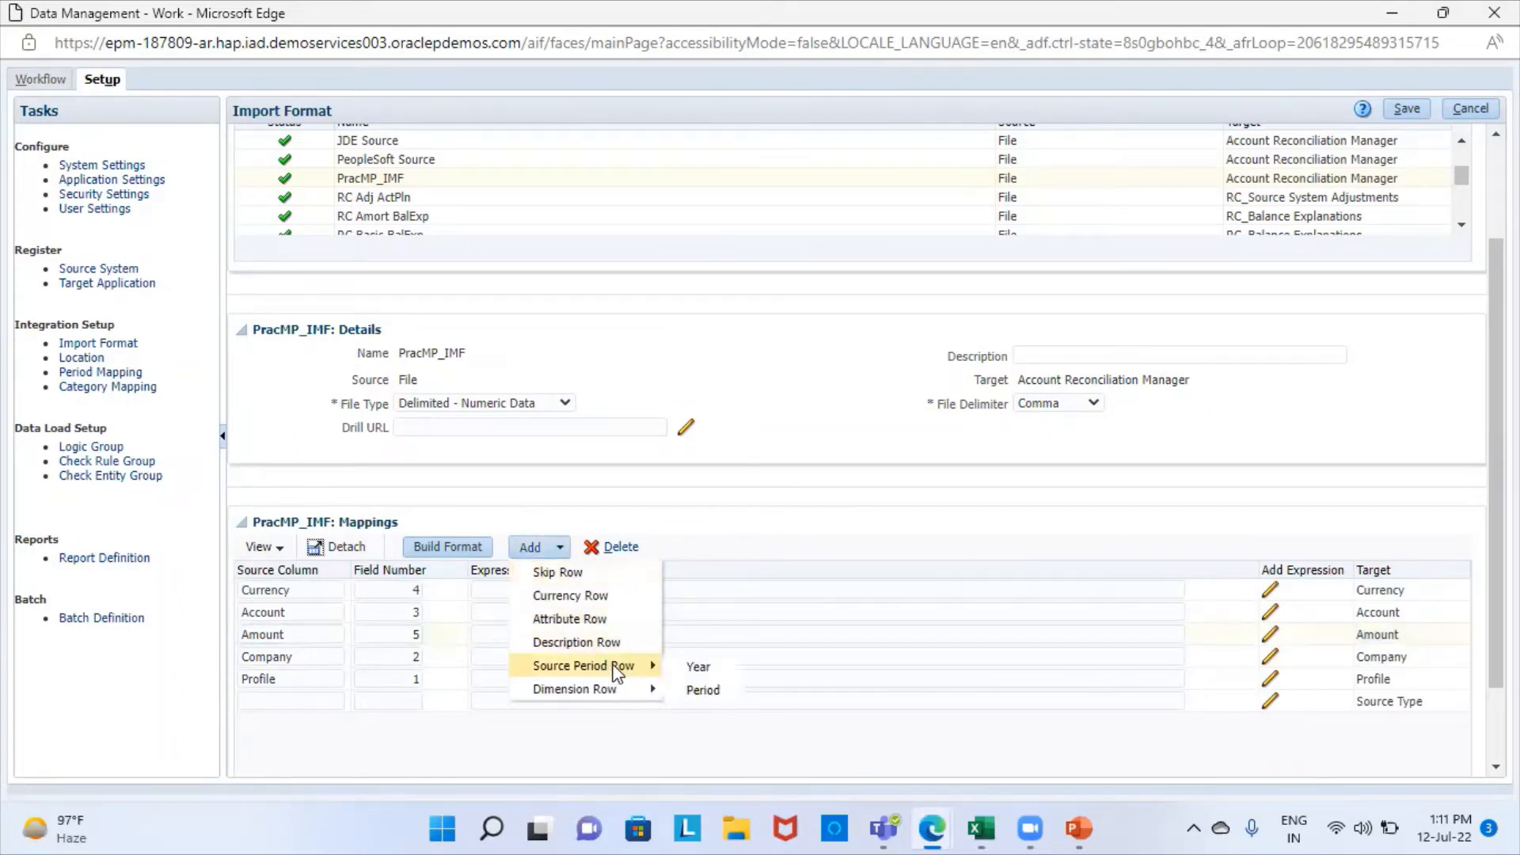
{"action": "left_click", "coordinate": [709, 667]}
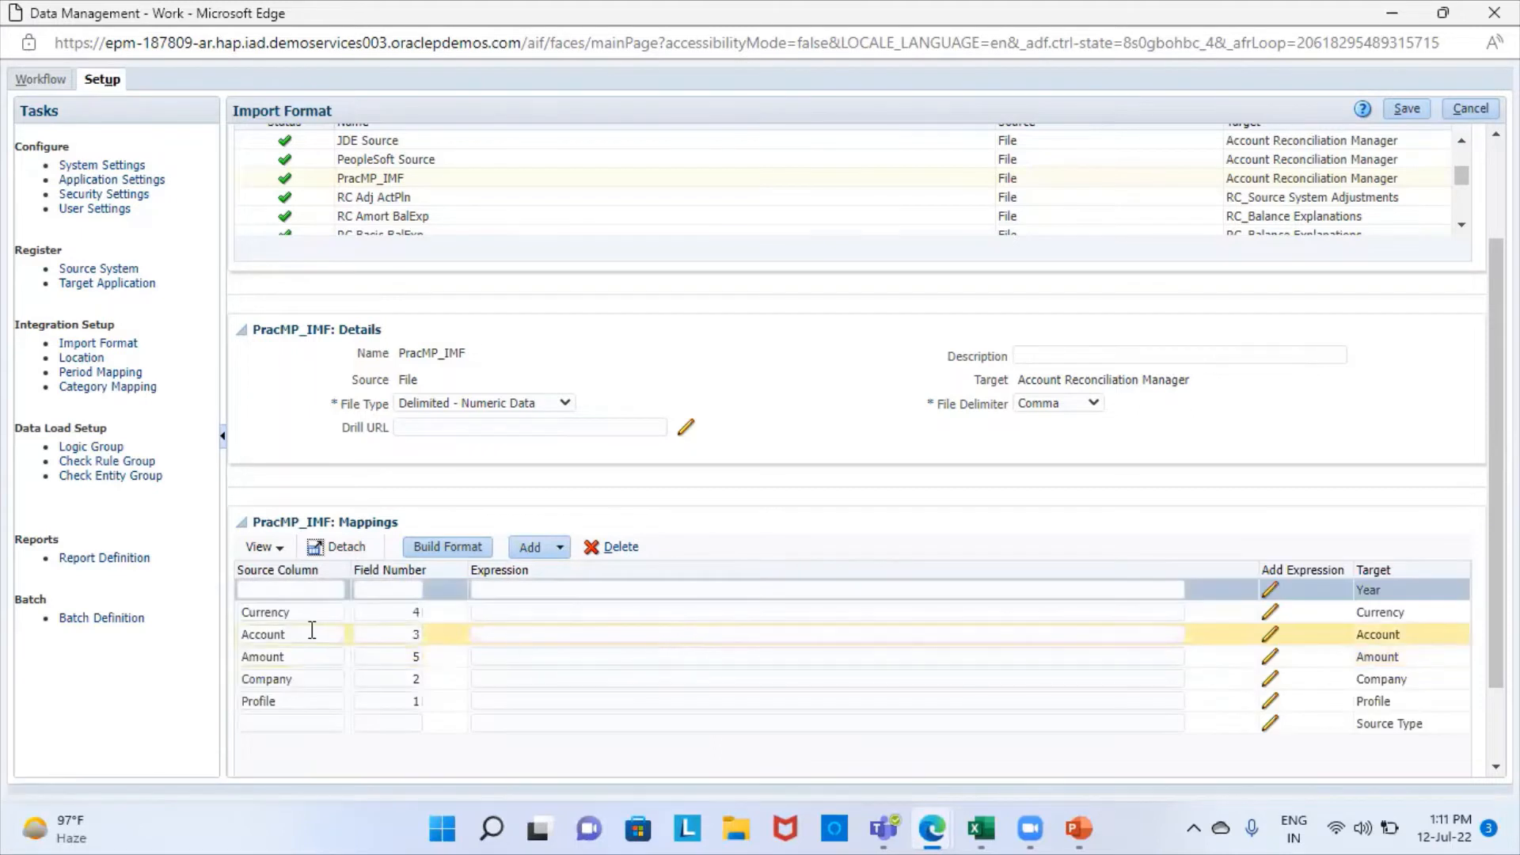
{"action": "left_click", "coordinate": [294, 587]}
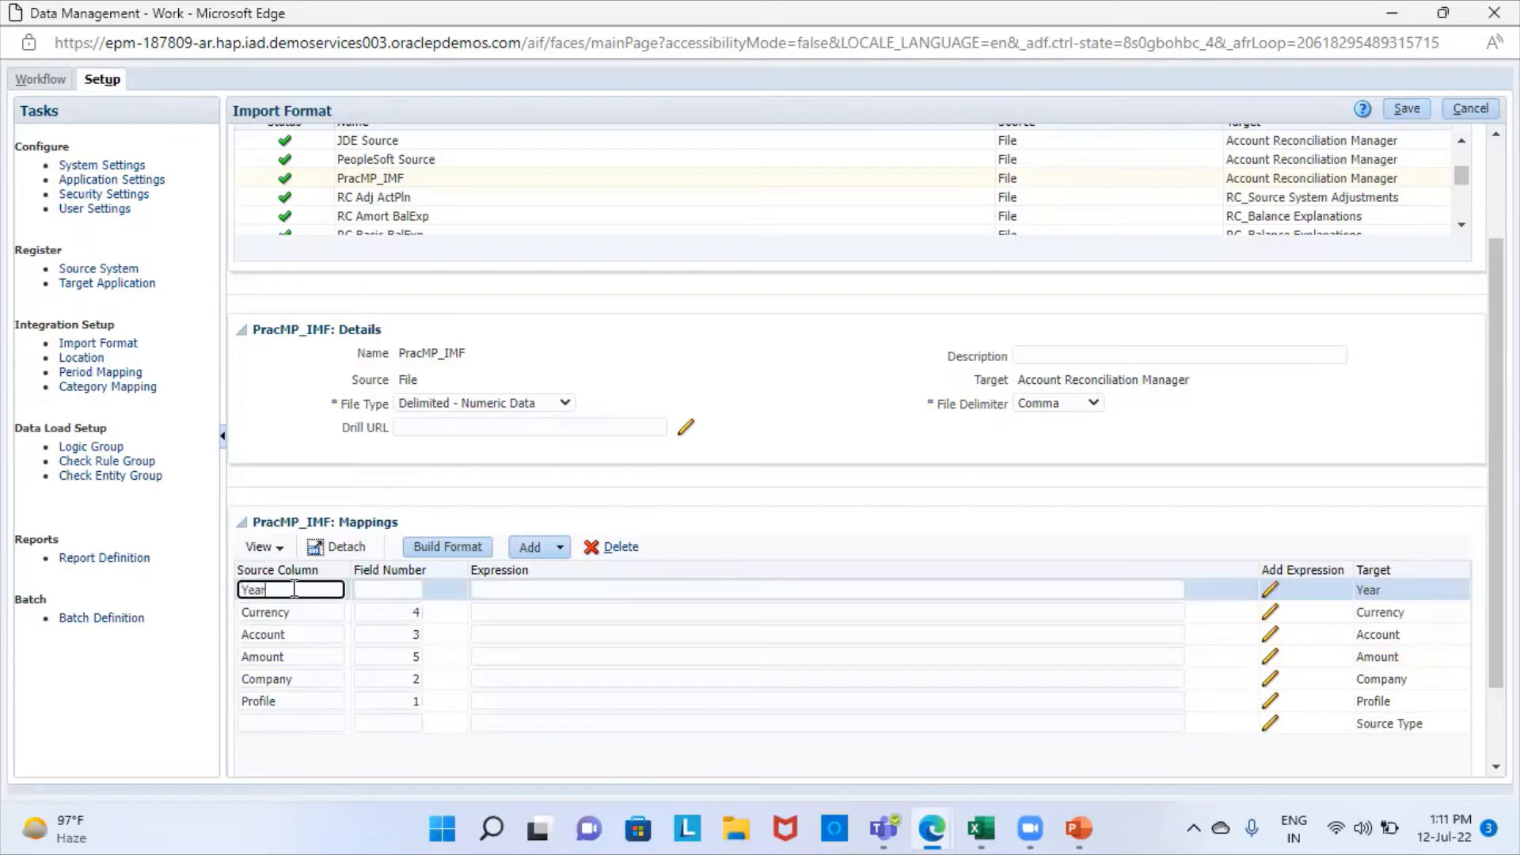
{"action": "left_click", "coordinate": [408, 592]}
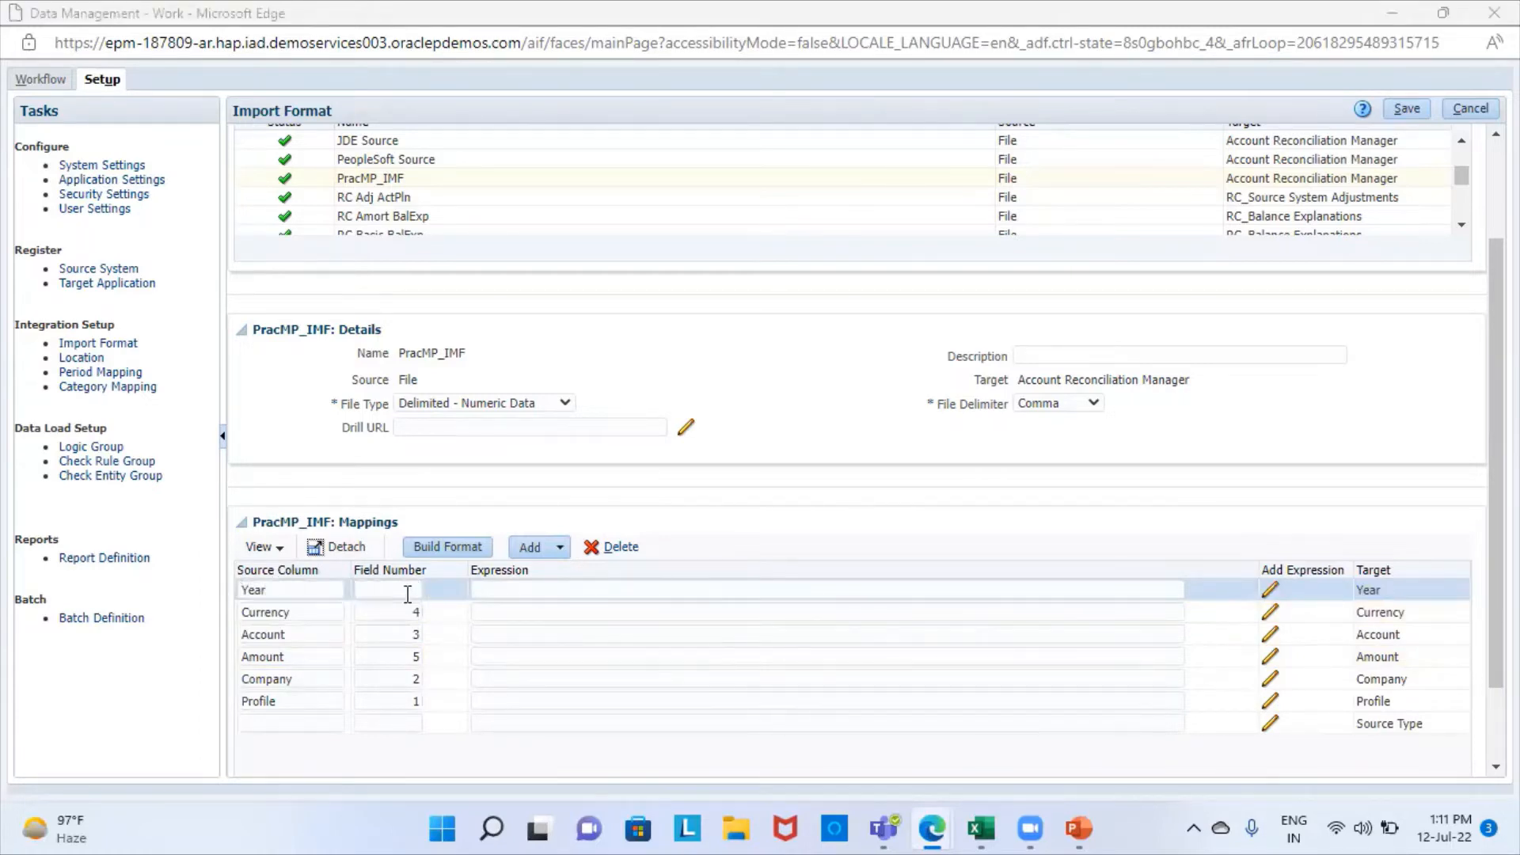
{"action": "key", "text": "alt+Tab"}
{"action": "left_click", "coordinate": [532, 163]}
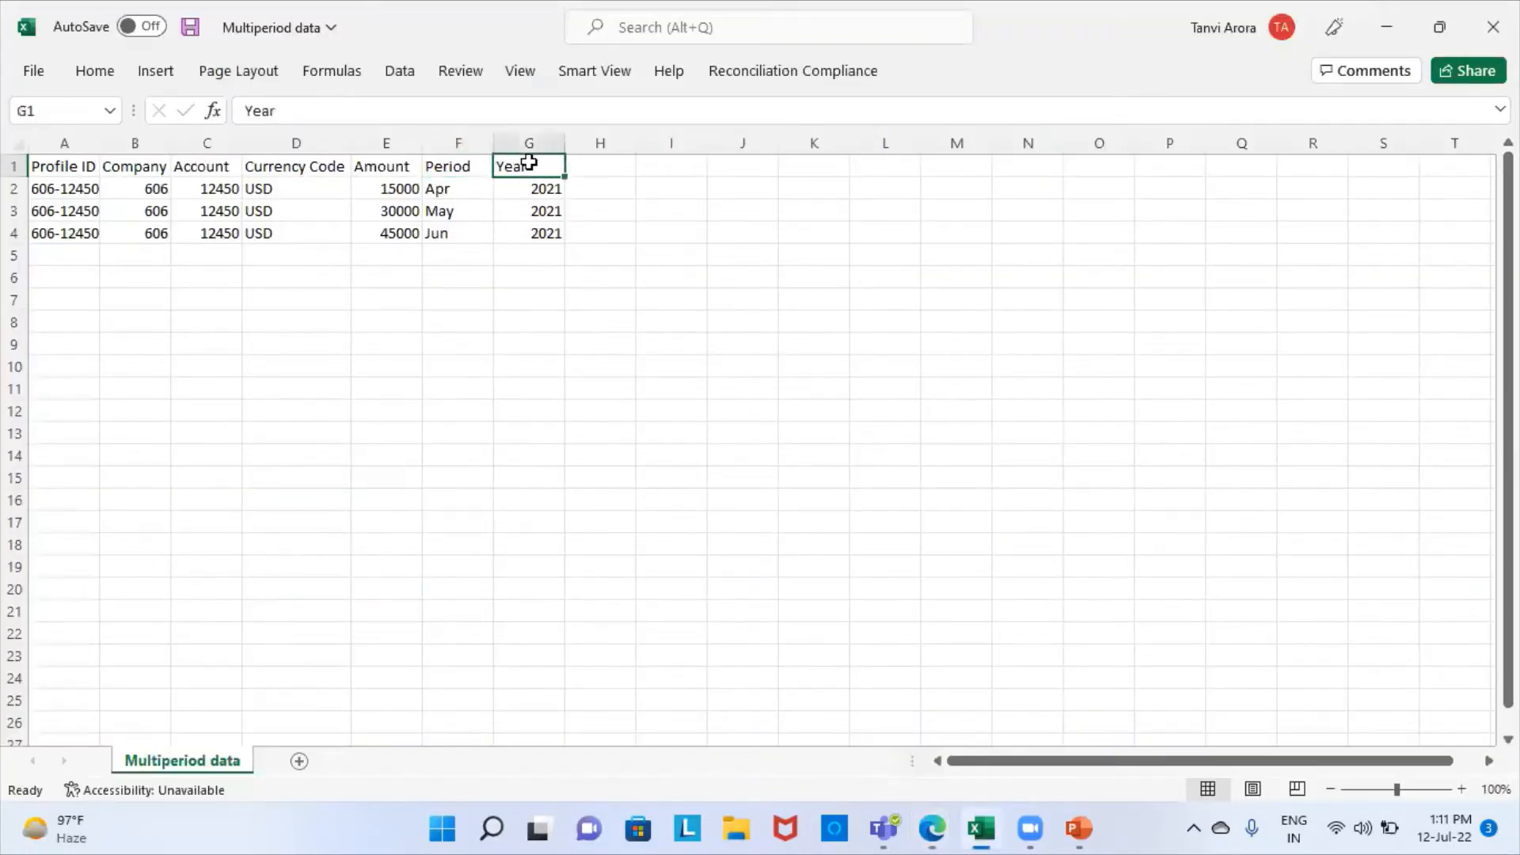
{"action": "key", "text": "alt+Tab"}
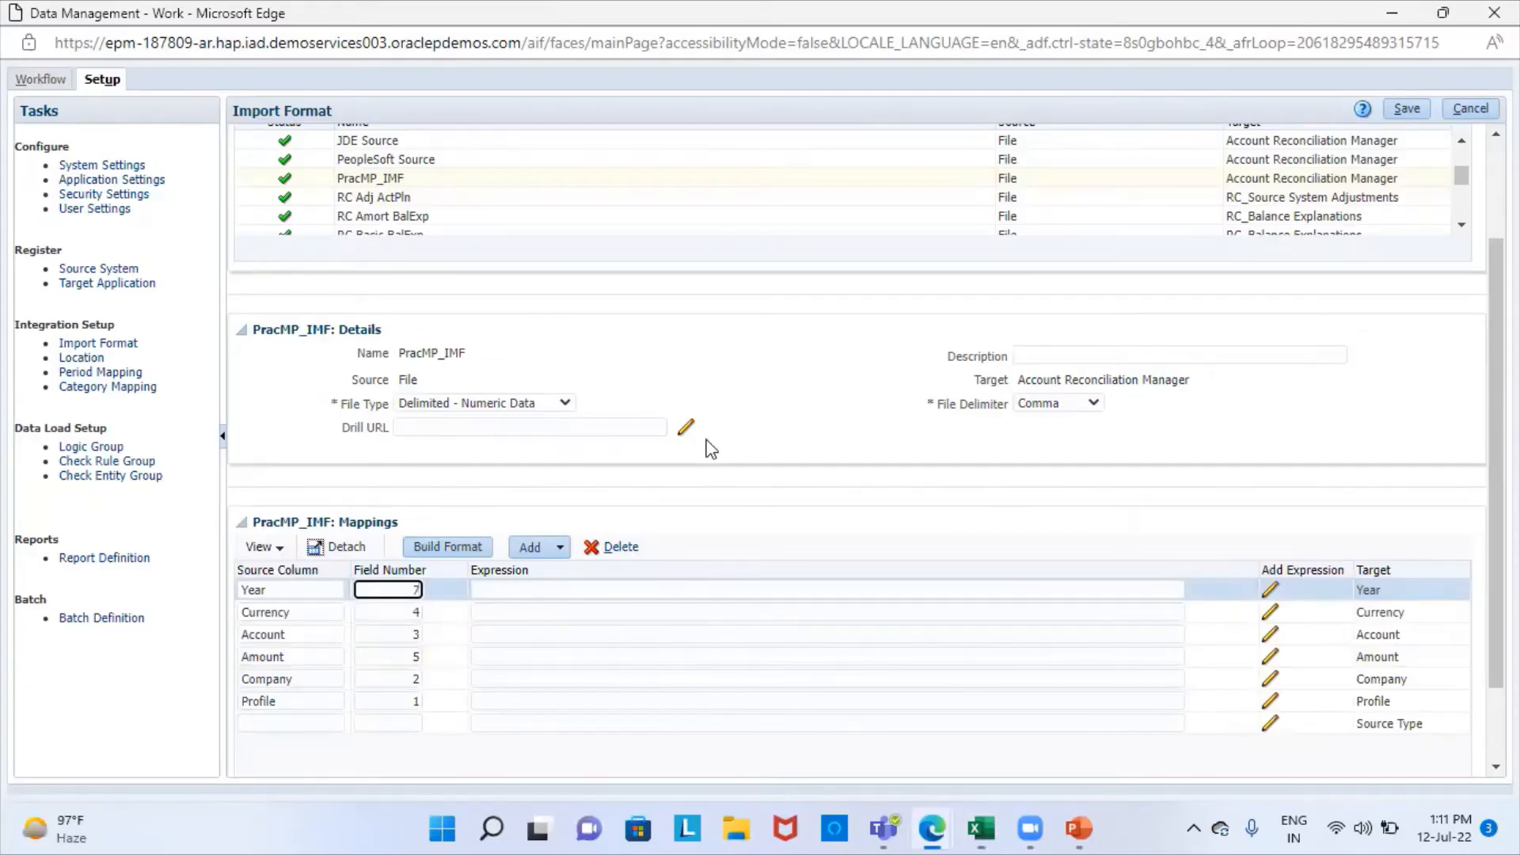
Add a Period source period row with source column Period and field number 6, checking the column's position in the Excel workbook.
{"action": "left_click", "coordinate": [558, 548]}
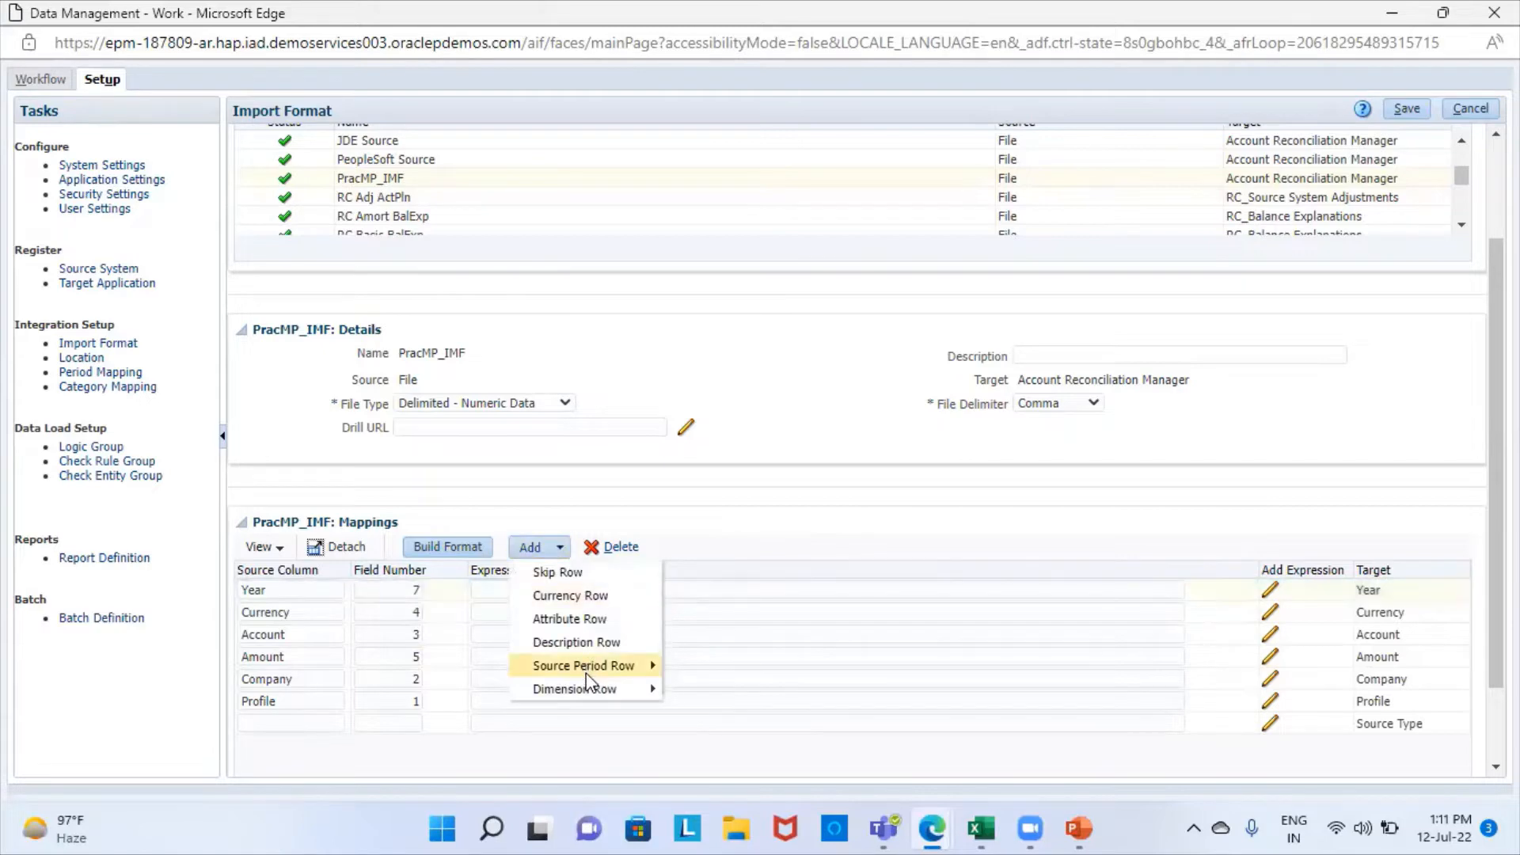
{"action": "mouse_move", "coordinate": [596, 672]}
{"action": "left_click", "coordinate": [690, 690]}
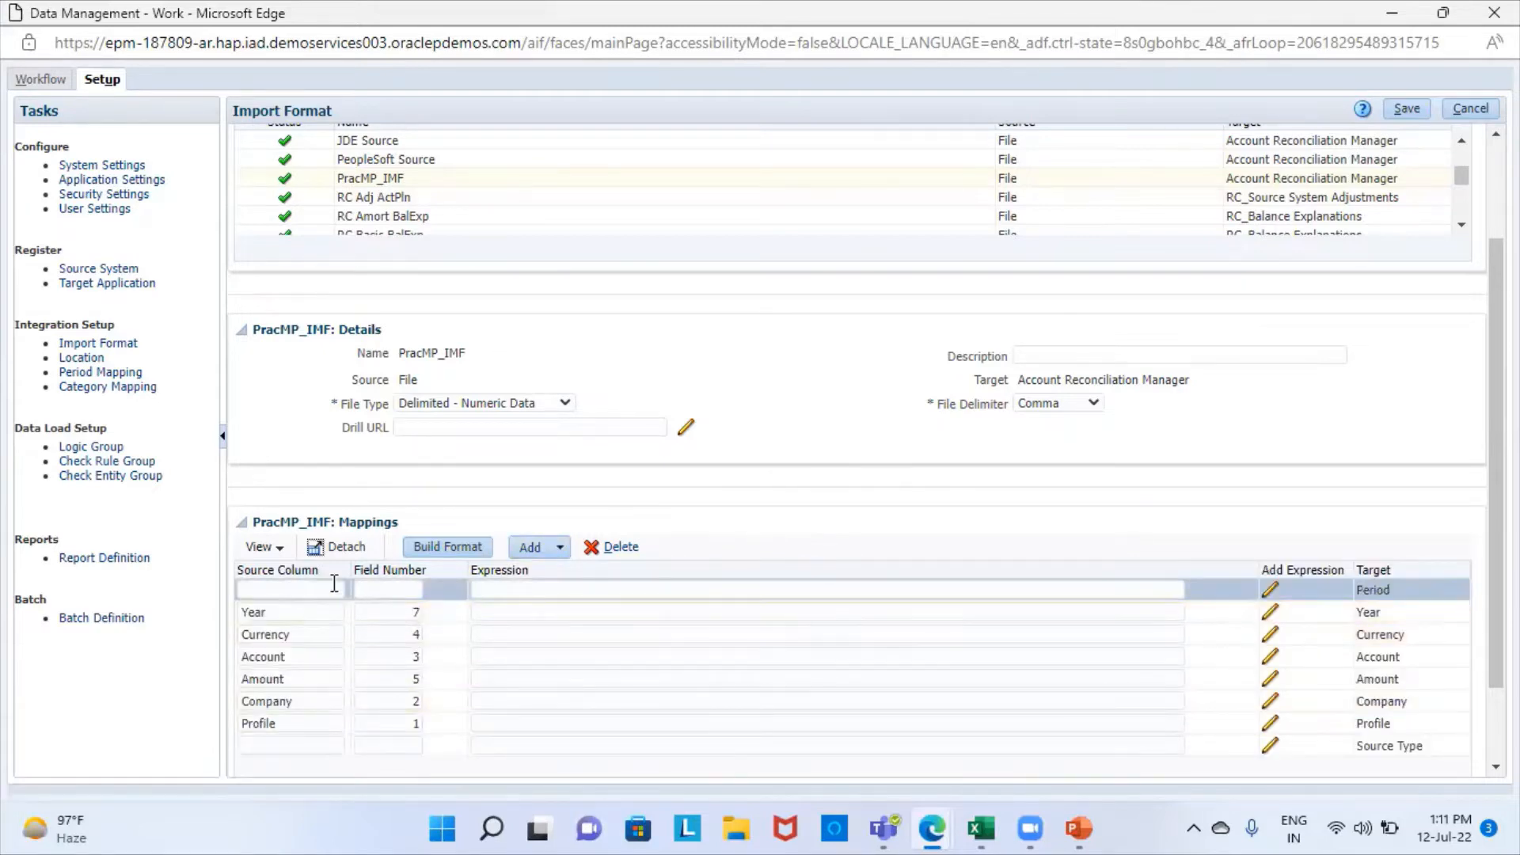
{"action": "left_click", "coordinate": [327, 586]}
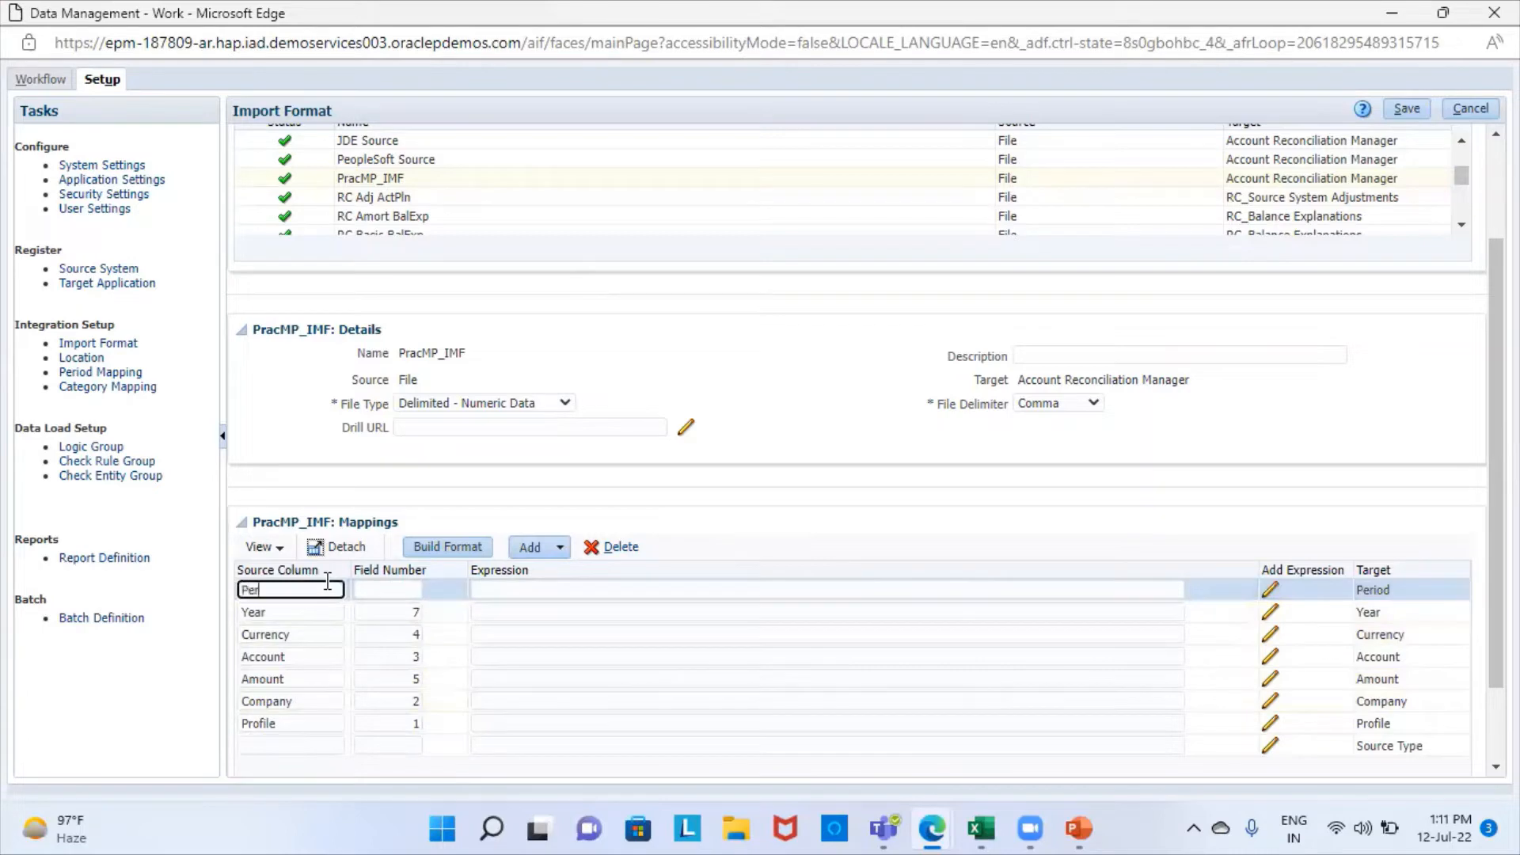
{"action": "type", "text": "Period"}
{"action": "key", "text": "alt+Tab"}
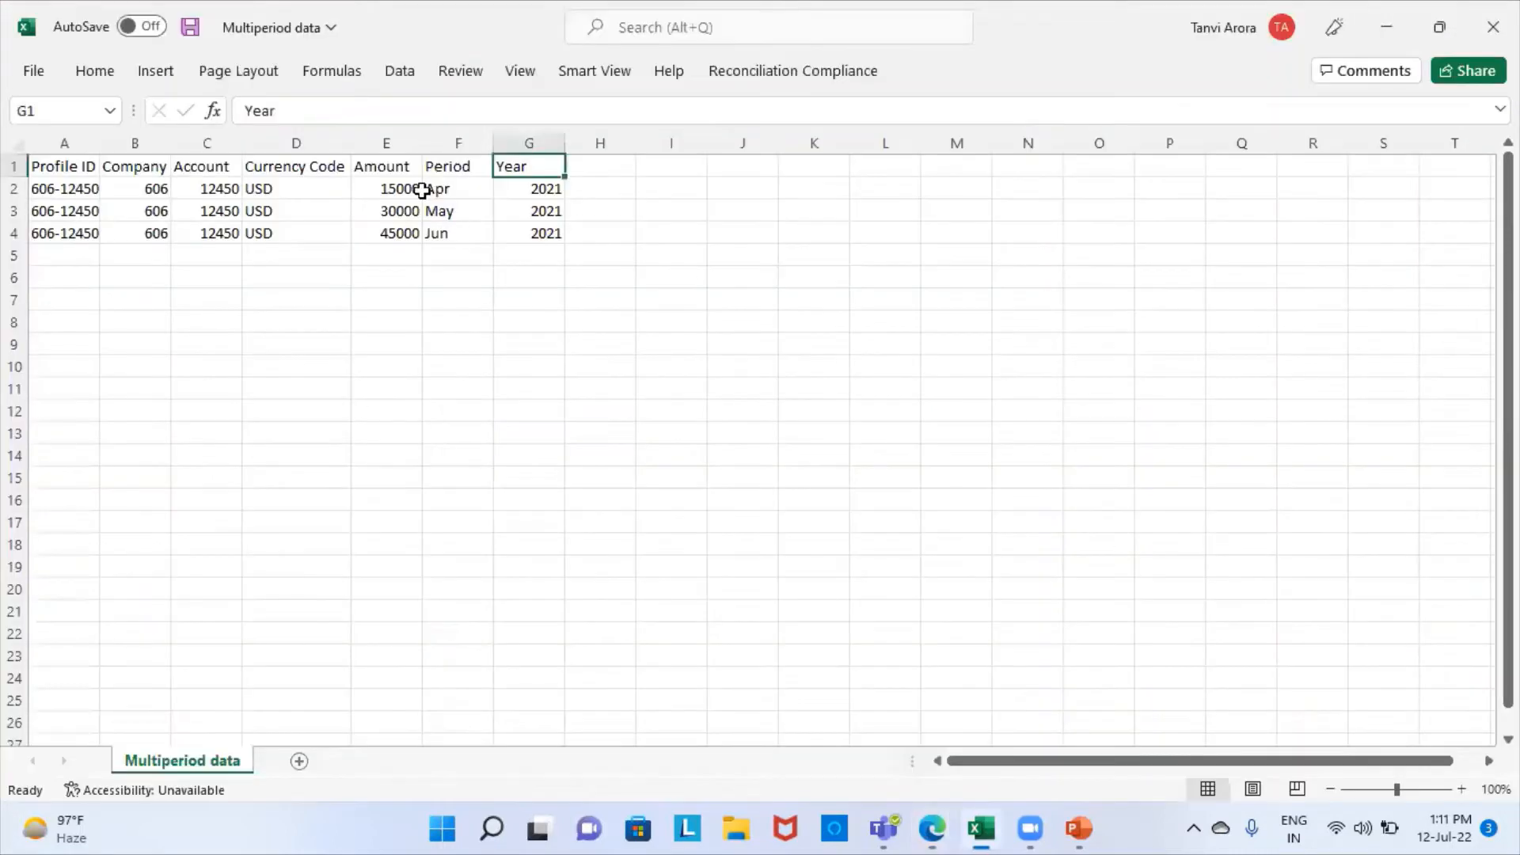
{"action": "key", "text": "alt+Tab"}
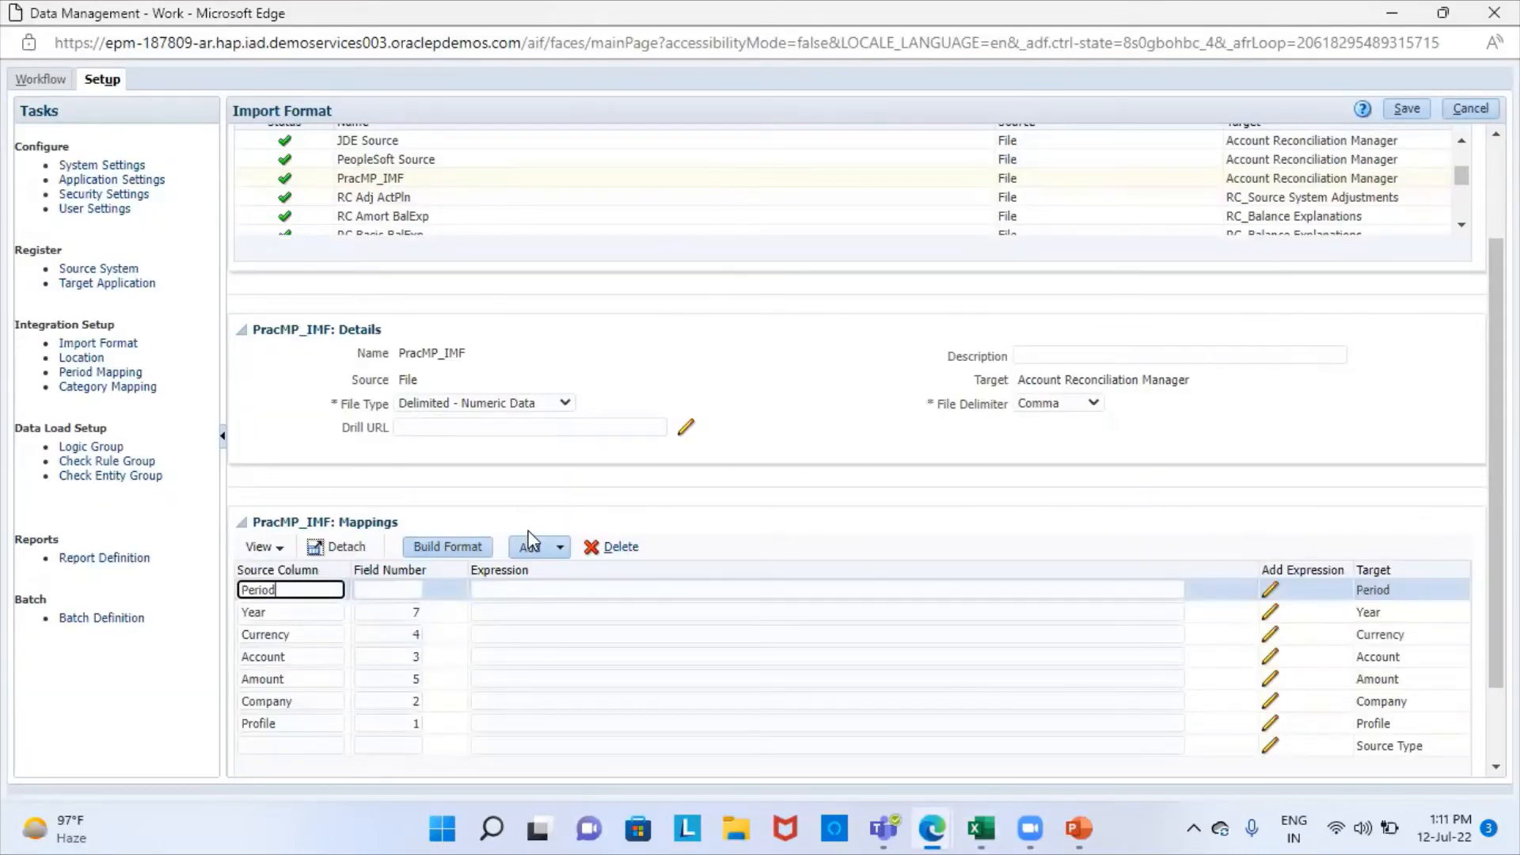
{"action": "left_click", "coordinate": [411, 590]}
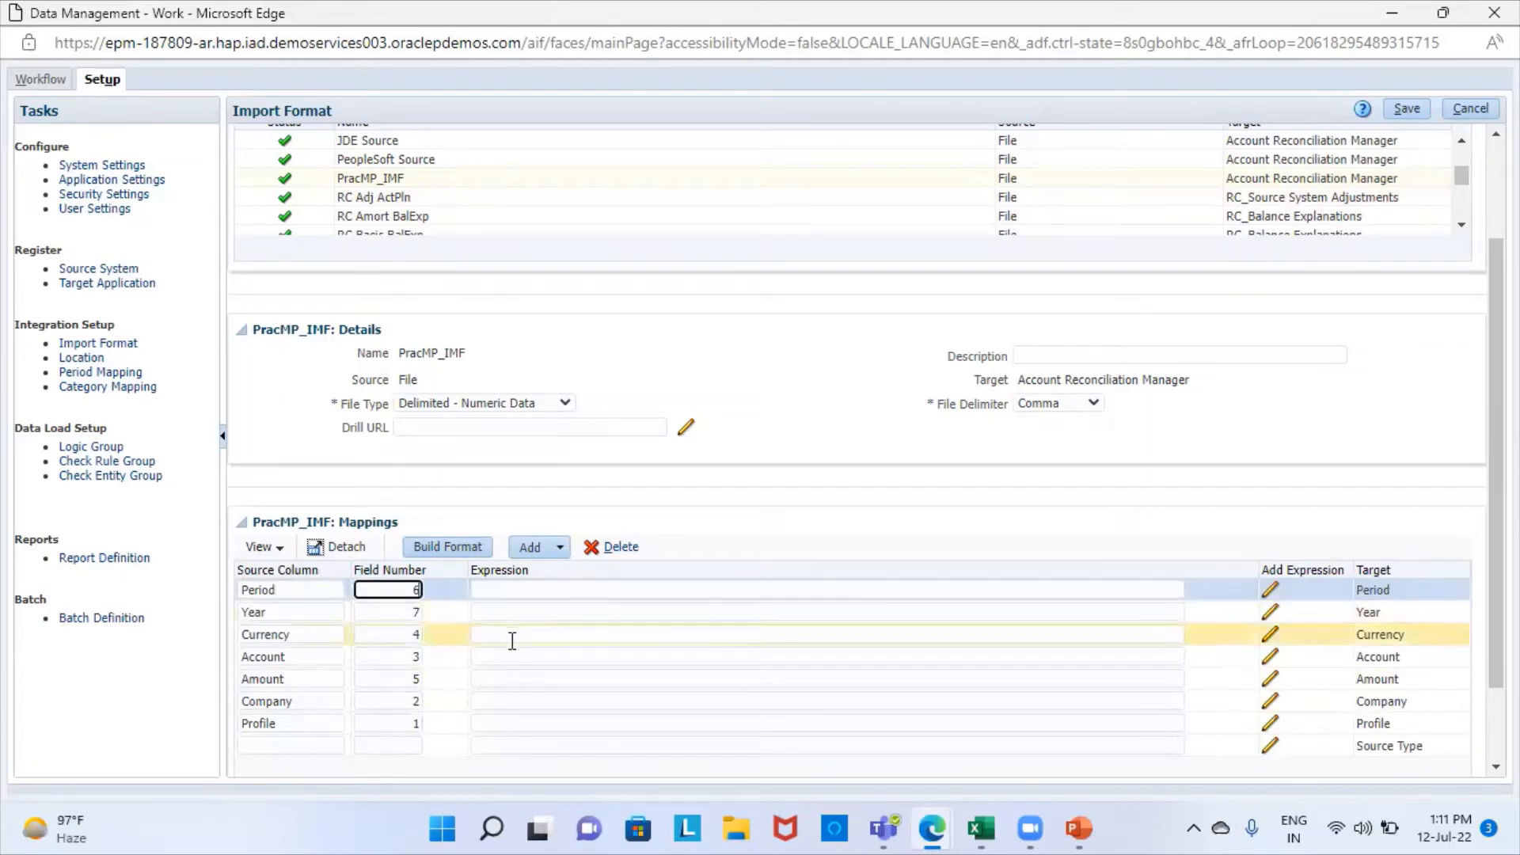
Save the PracMP_IMF import format and add a new location named PracMP_LOC.
{"action": "left_click", "coordinate": [1408, 109]}
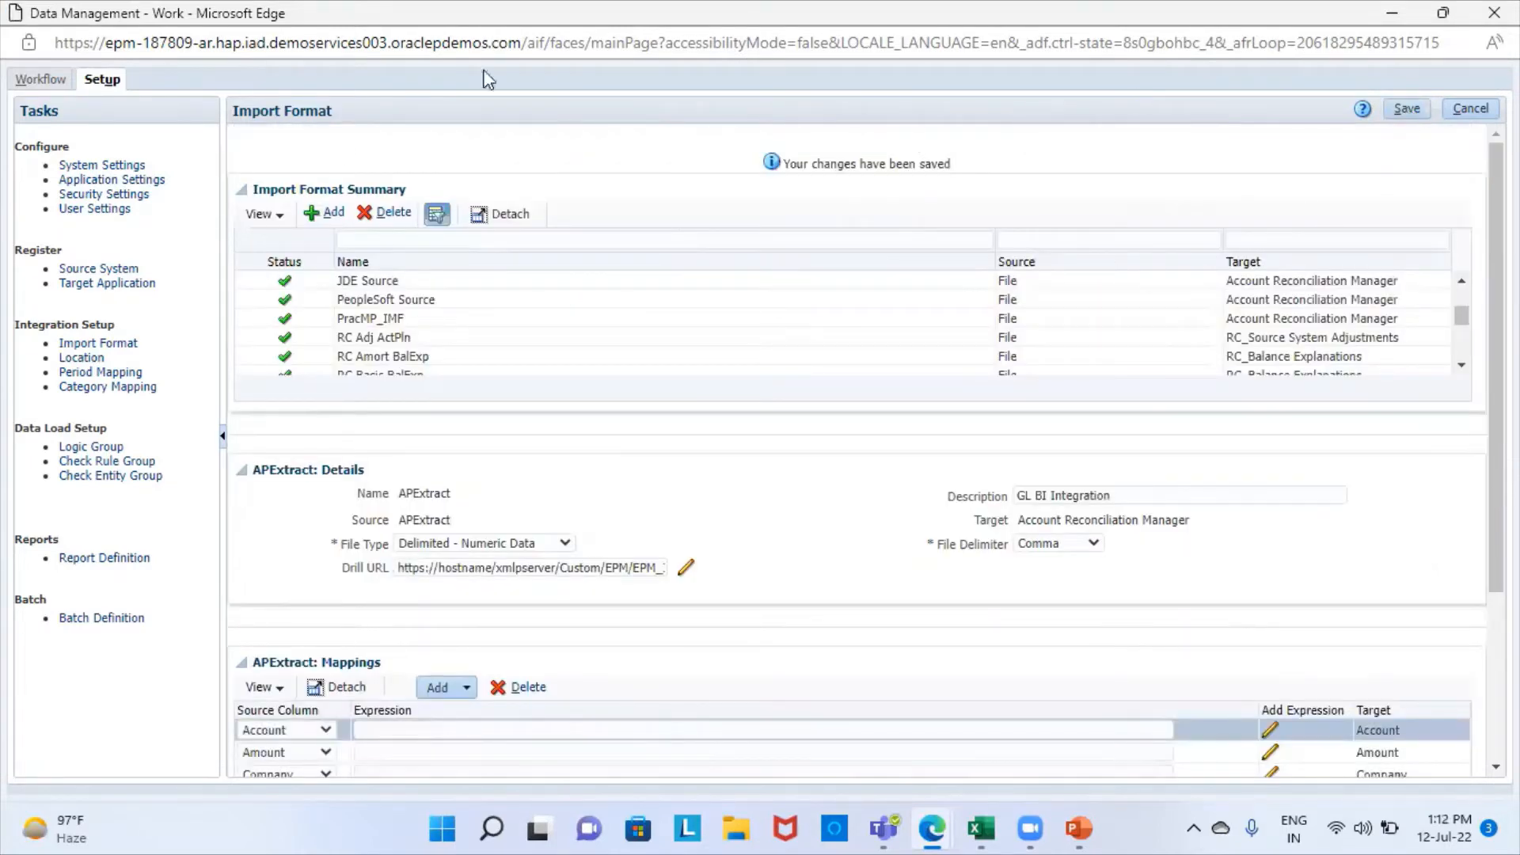
{"action": "left_click", "coordinate": [81, 353]}
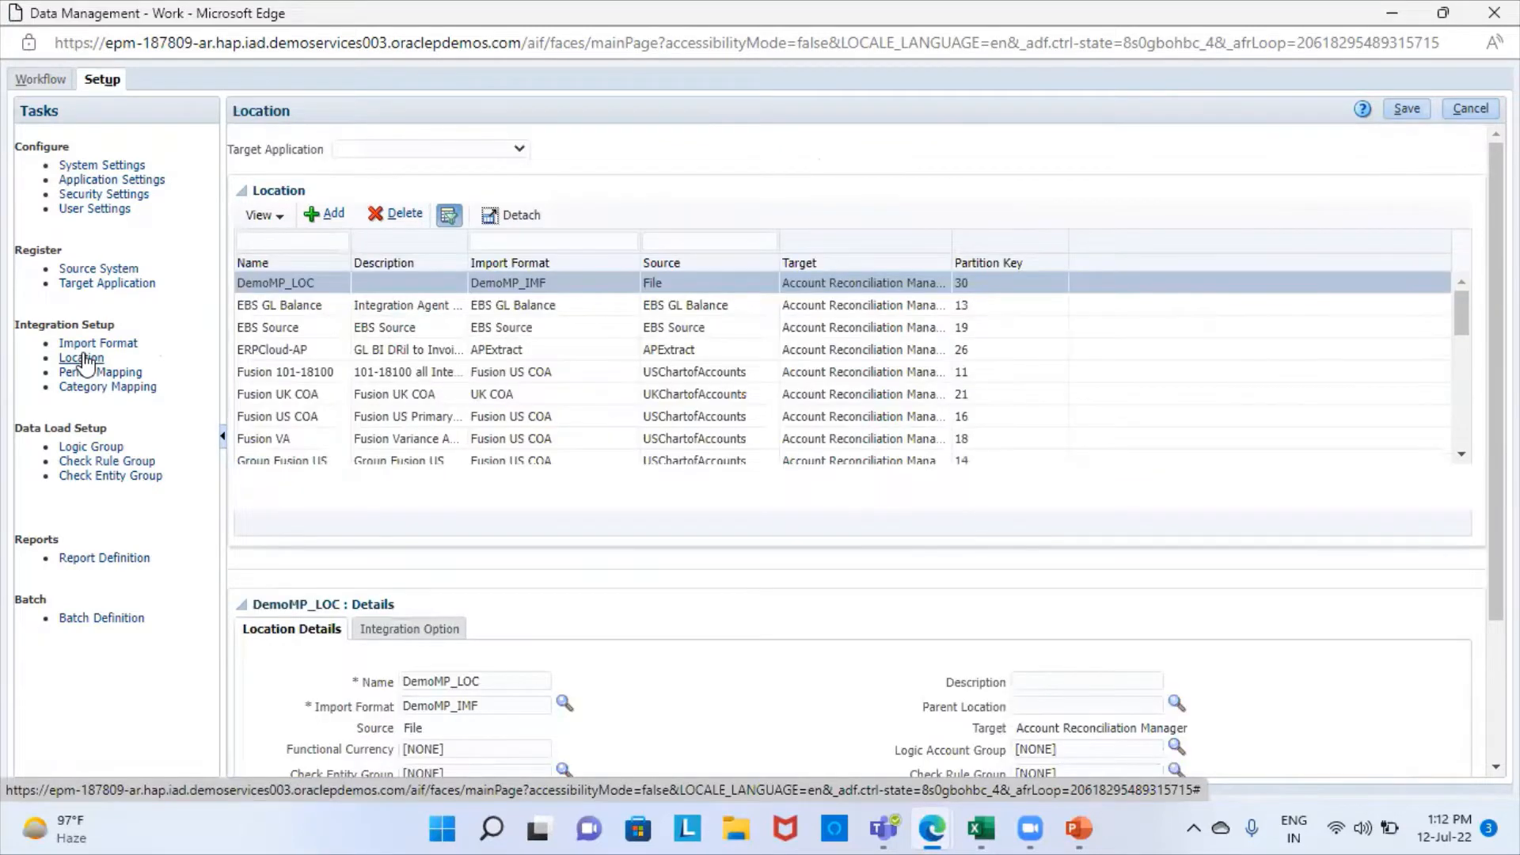
{"action": "left_click", "coordinate": [333, 215]}
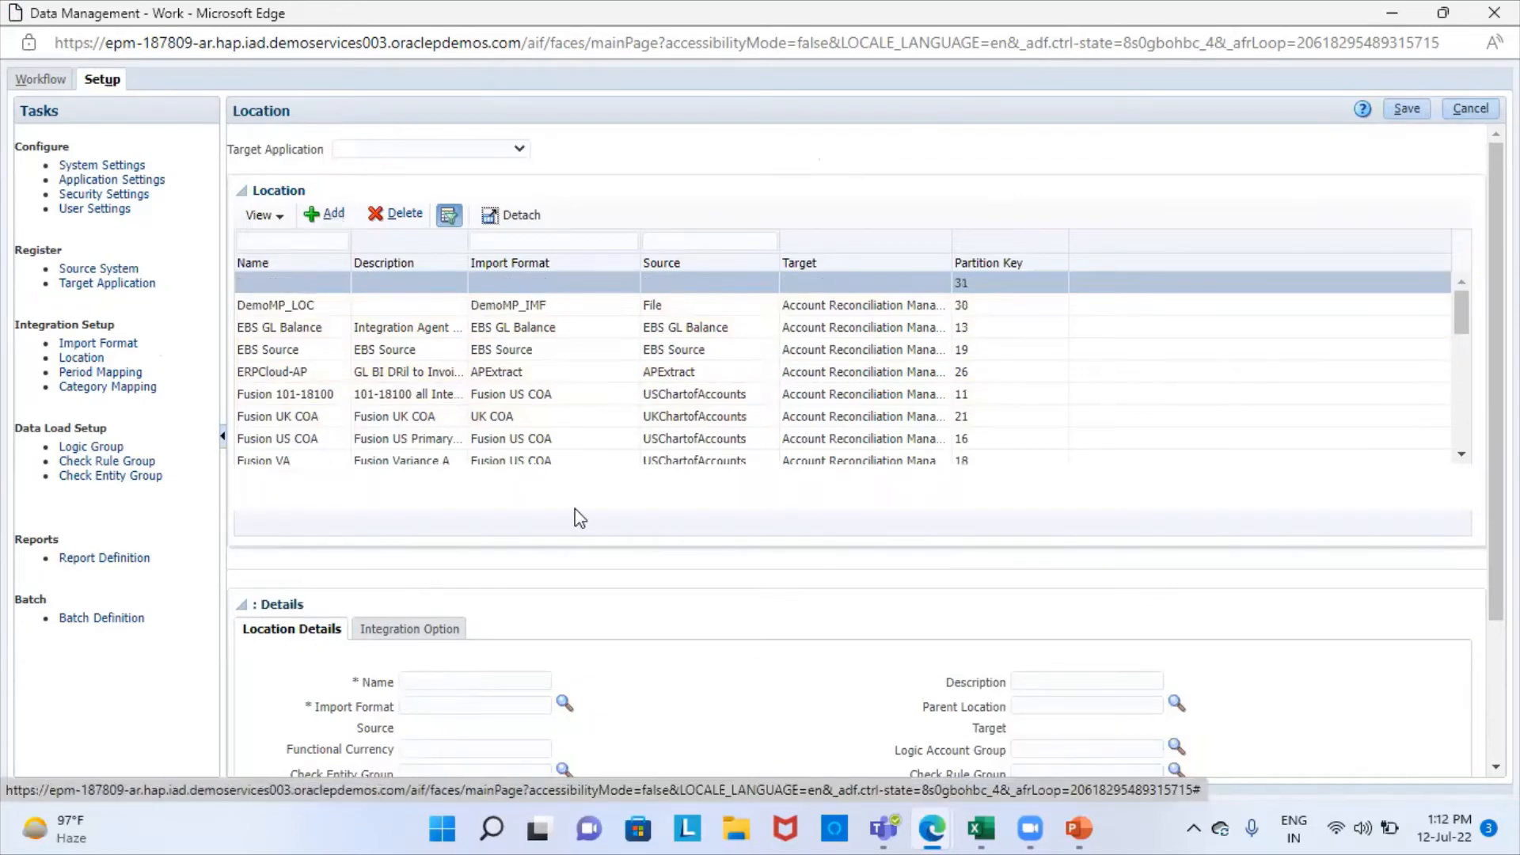
{"action": "left_click", "coordinate": [459, 683]}
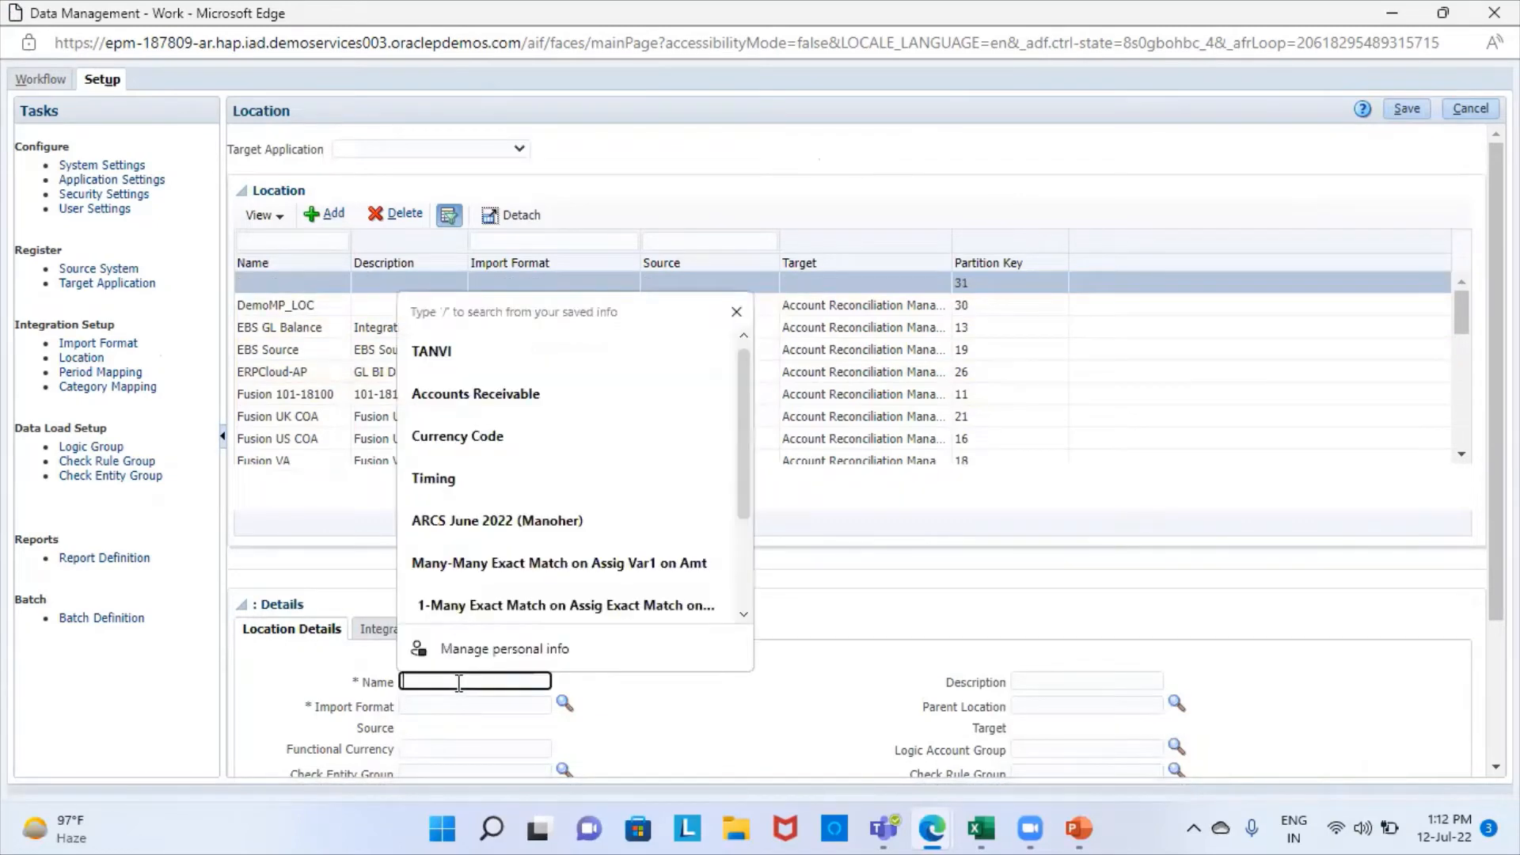
{"action": "type", "text": "PracMP_LOC"}
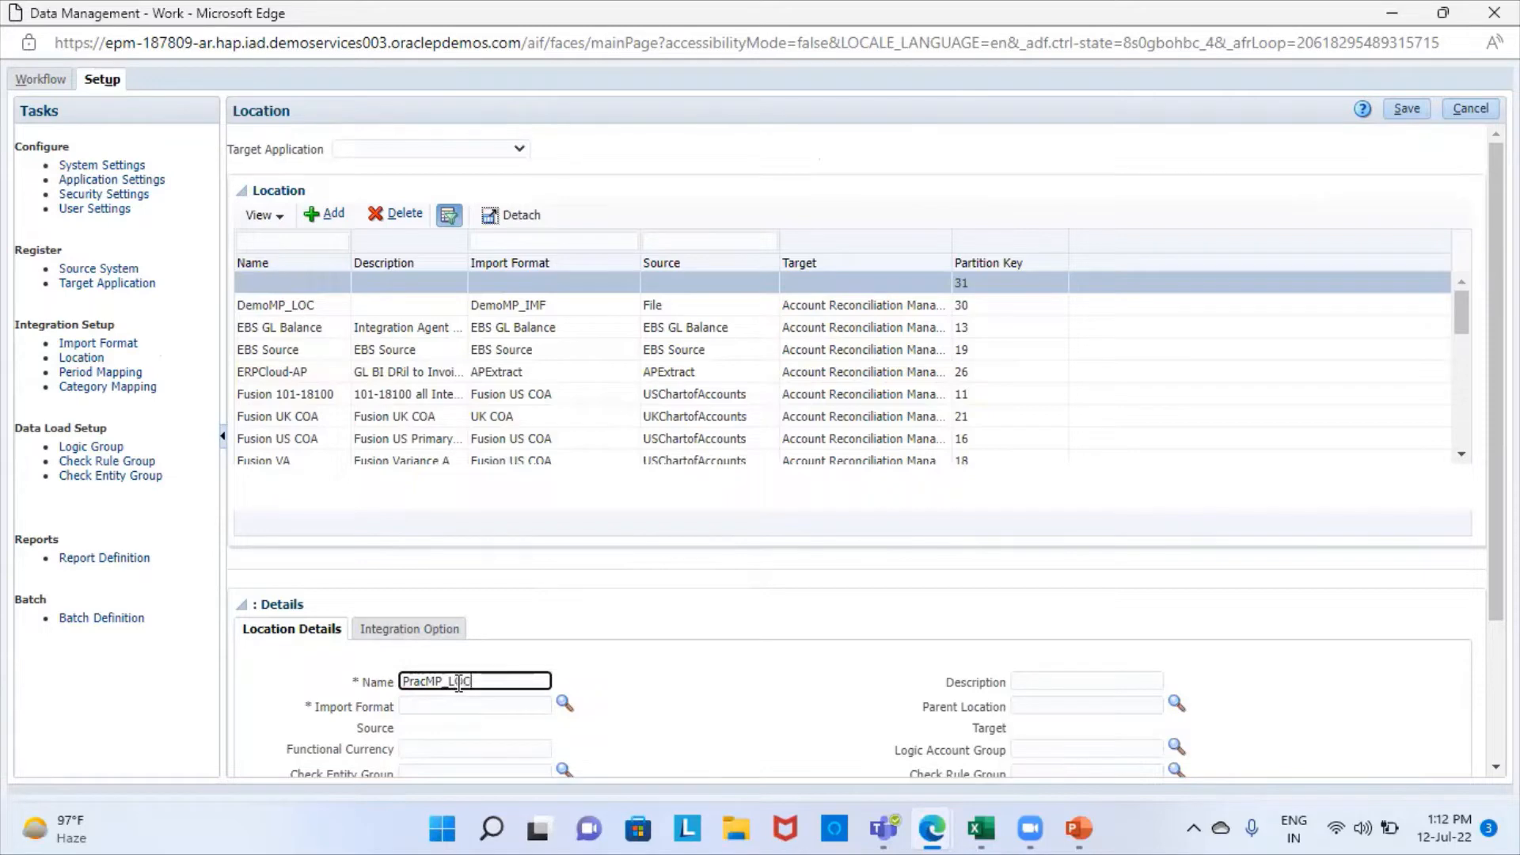
Find PracMP_IMF among the available import formats and assign it to the new location.
{"action": "left_click", "coordinate": [563, 705]}
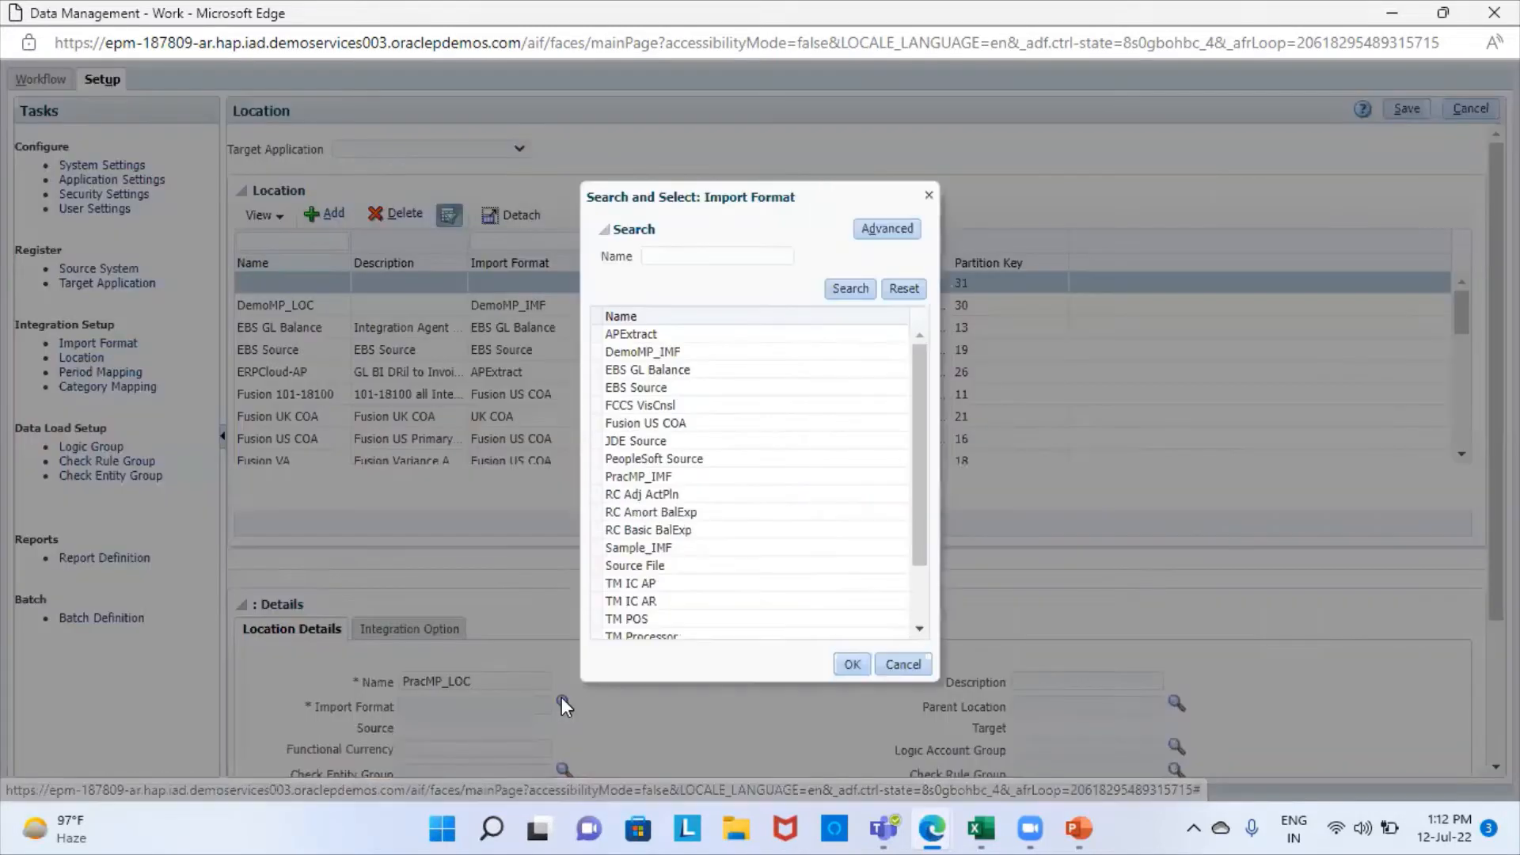
{"action": "scroll", "coordinate": [690, 442], "scroll_direction": "down", "scroll_amount": 3}
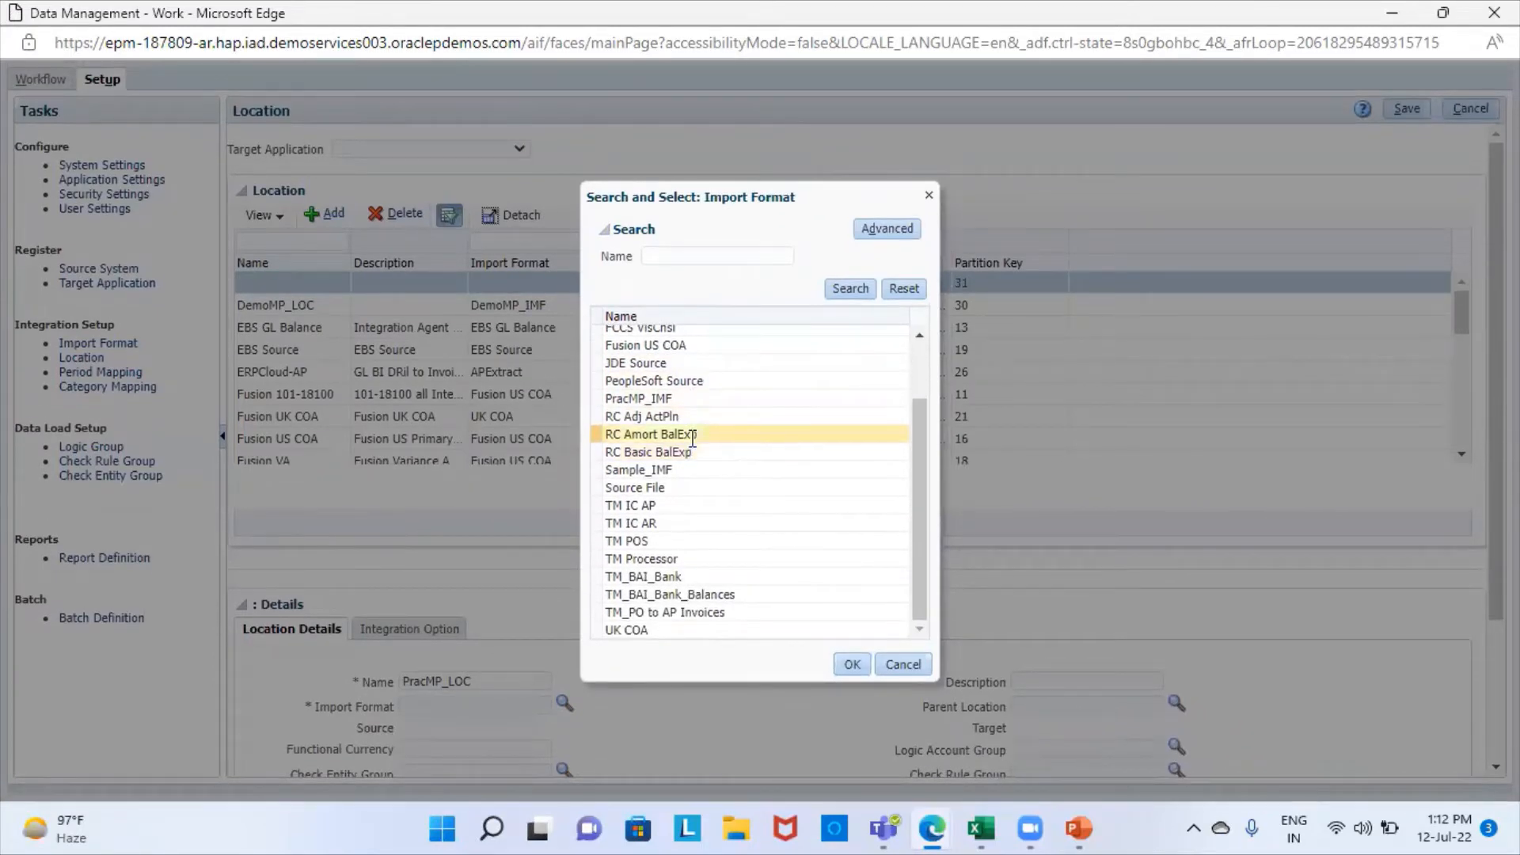
{"action": "left_click", "coordinate": [898, 291]}
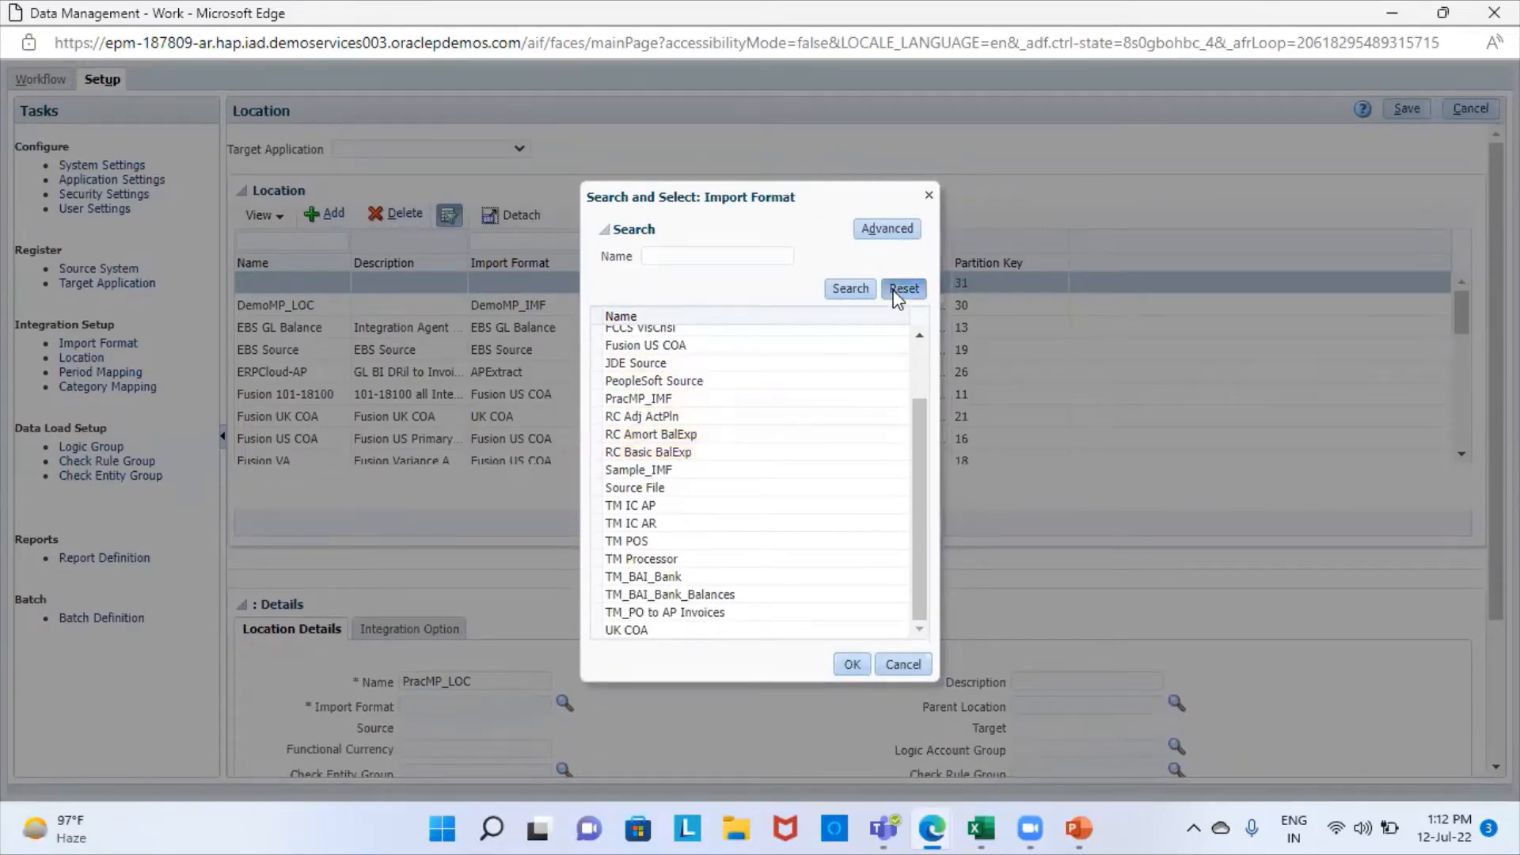
{"action": "left_click", "coordinate": [846, 290]}
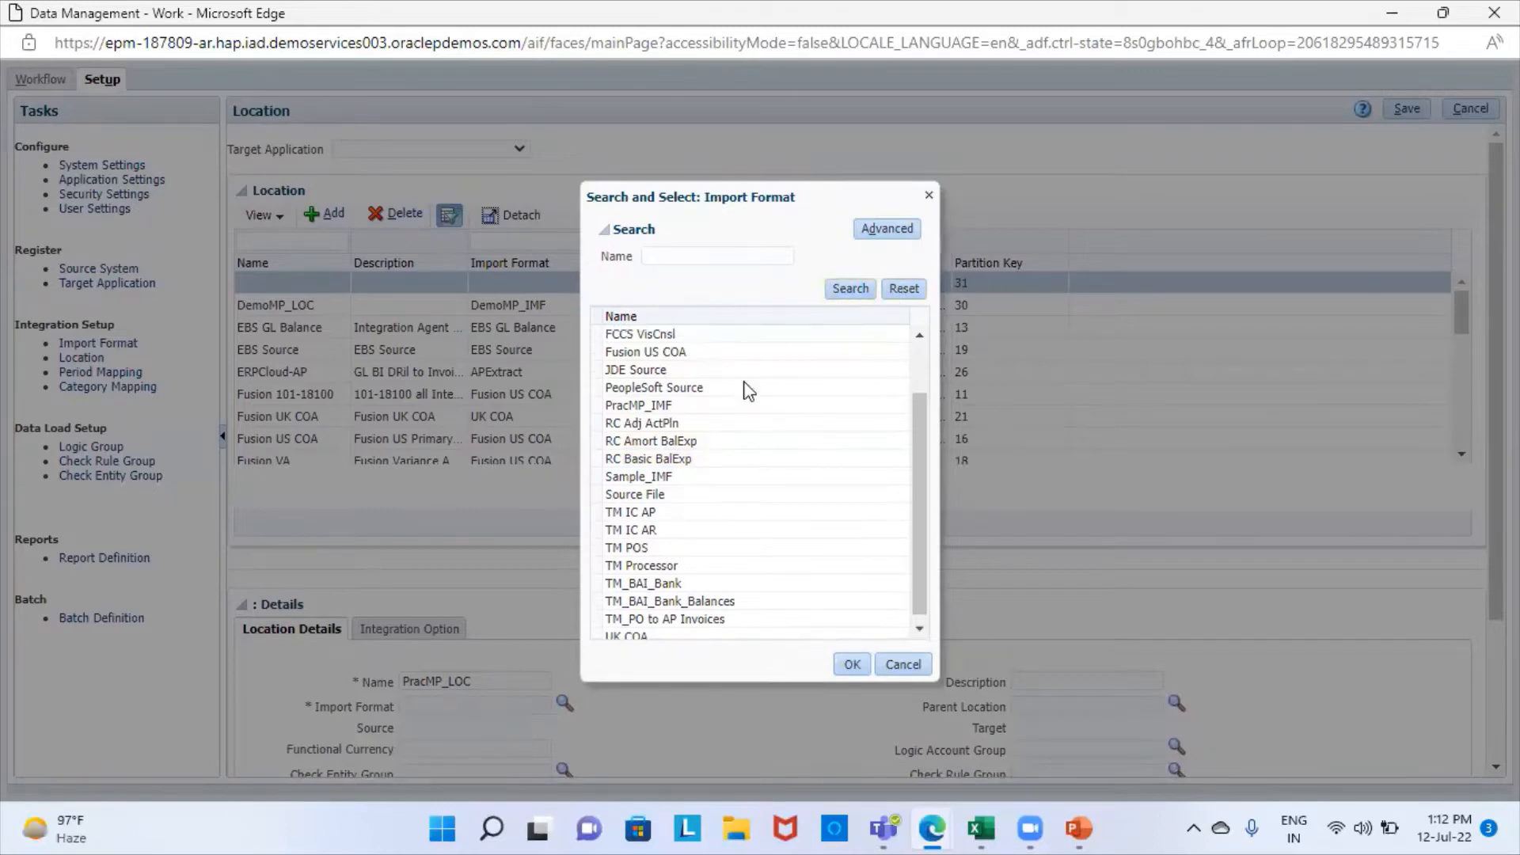
{"action": "scroll", "coordinate": [736, 437], "scroll_direction": "up", "scroll_amount": 2}
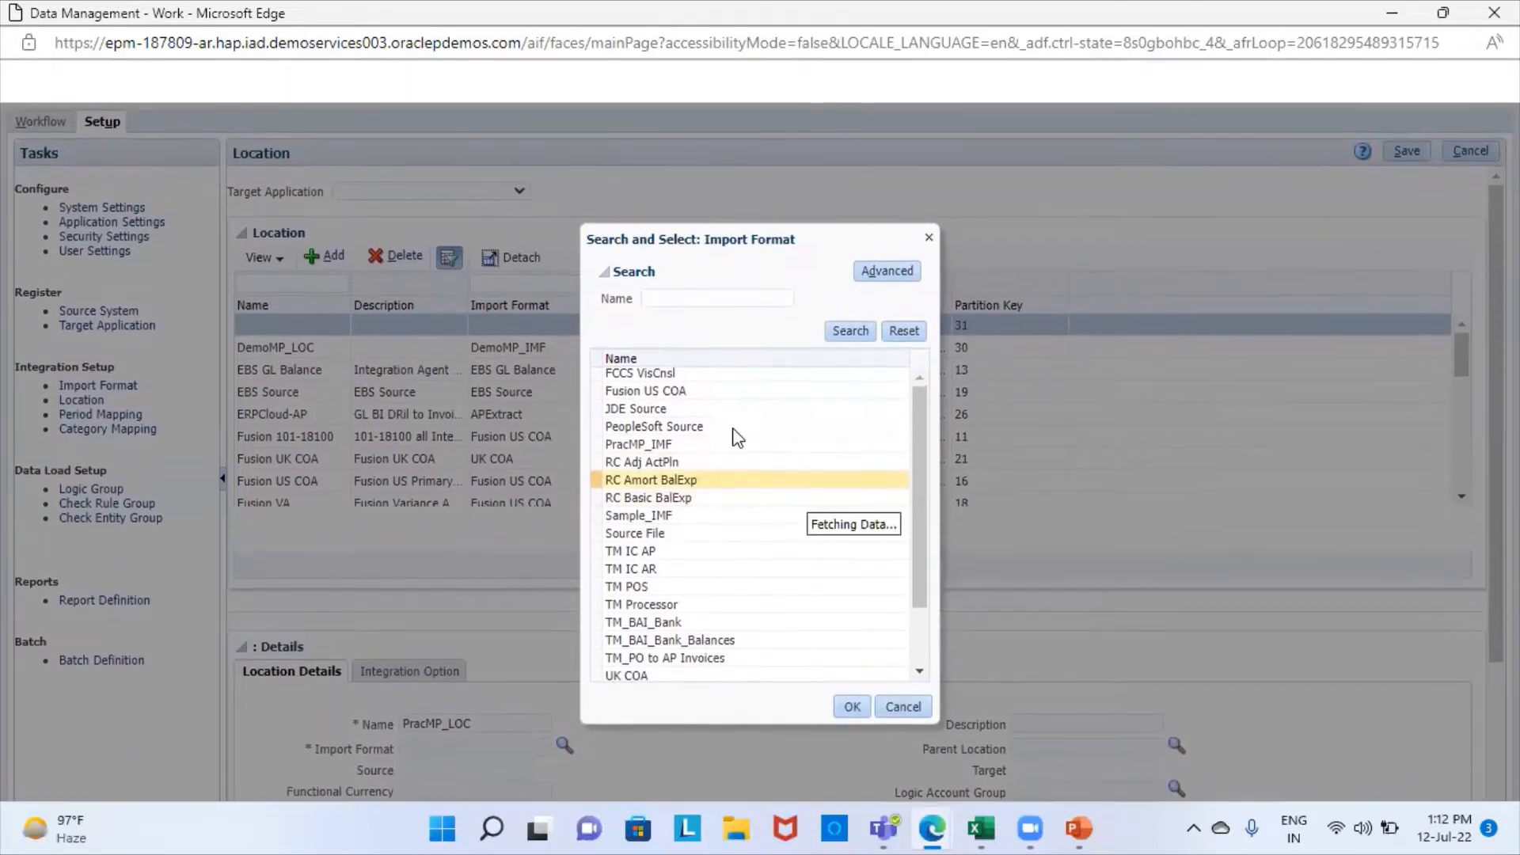
{"action": "scroll", "coordinate": [736, 437], "scroll_direction": "down", "scroll_amount": 3}
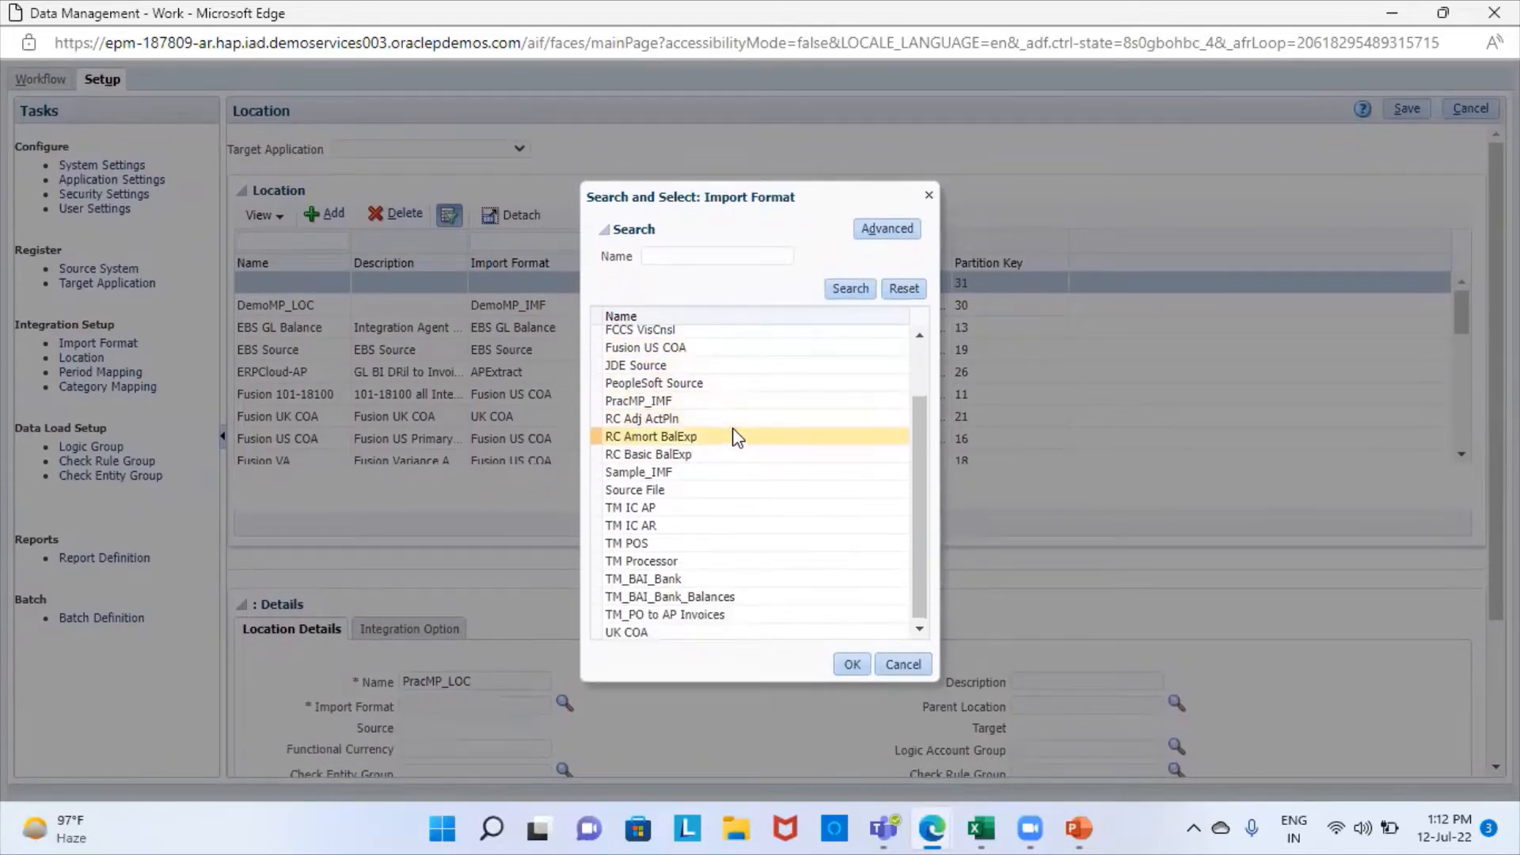
{"action": "scroll", "coordinate": [736, 437], "scroll_direction": "up", "scroll_amount": 2}
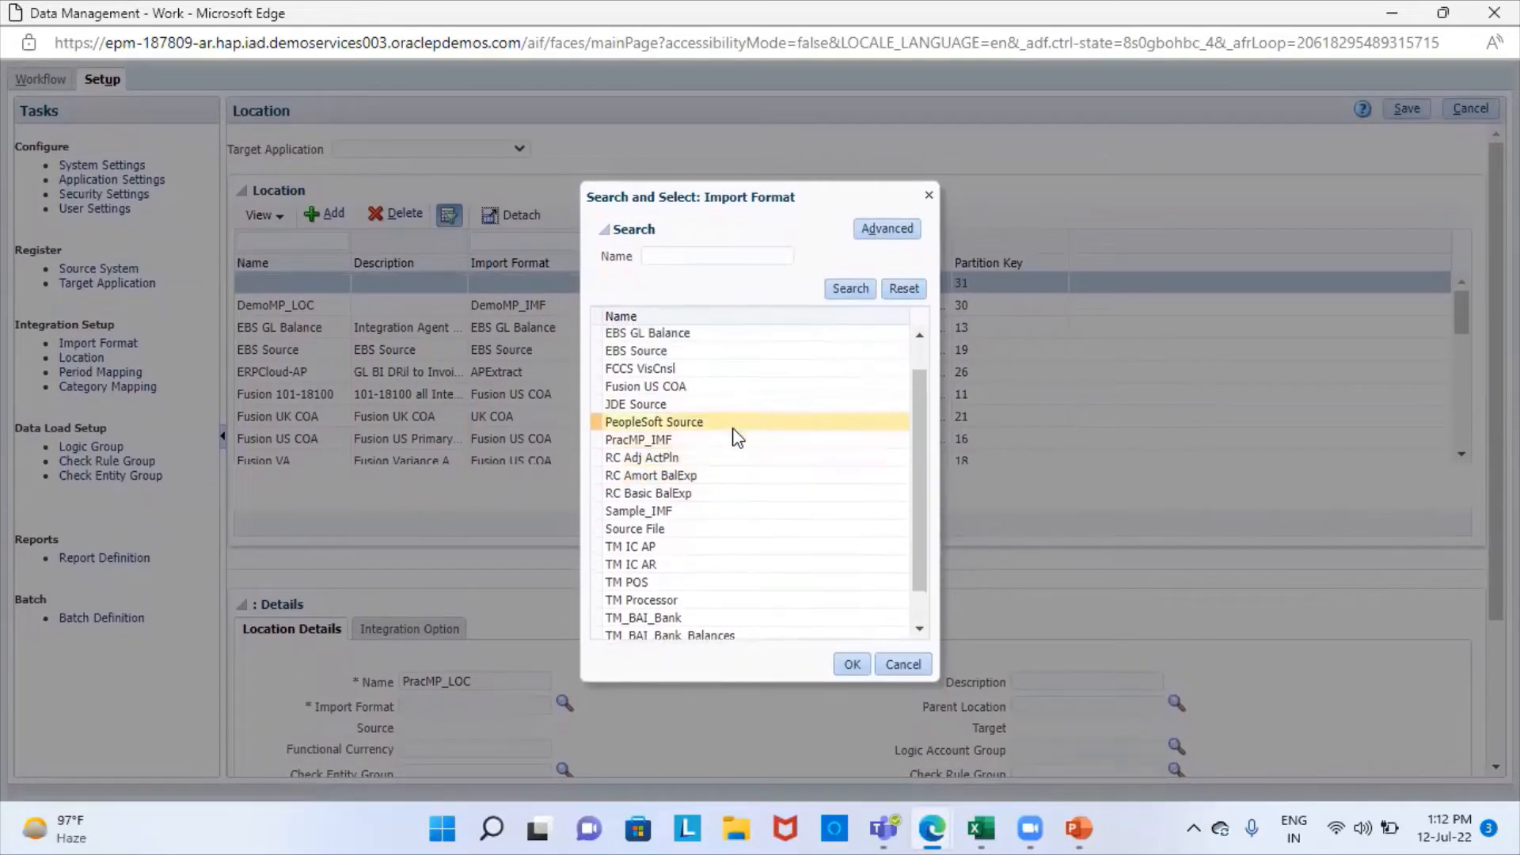
{"action": "scroll", "coordinate": [737, 437], "scroll_direction": "up", "scroll_amount": 1}
{"action": "left_click", "coordinate": [736, 456]}
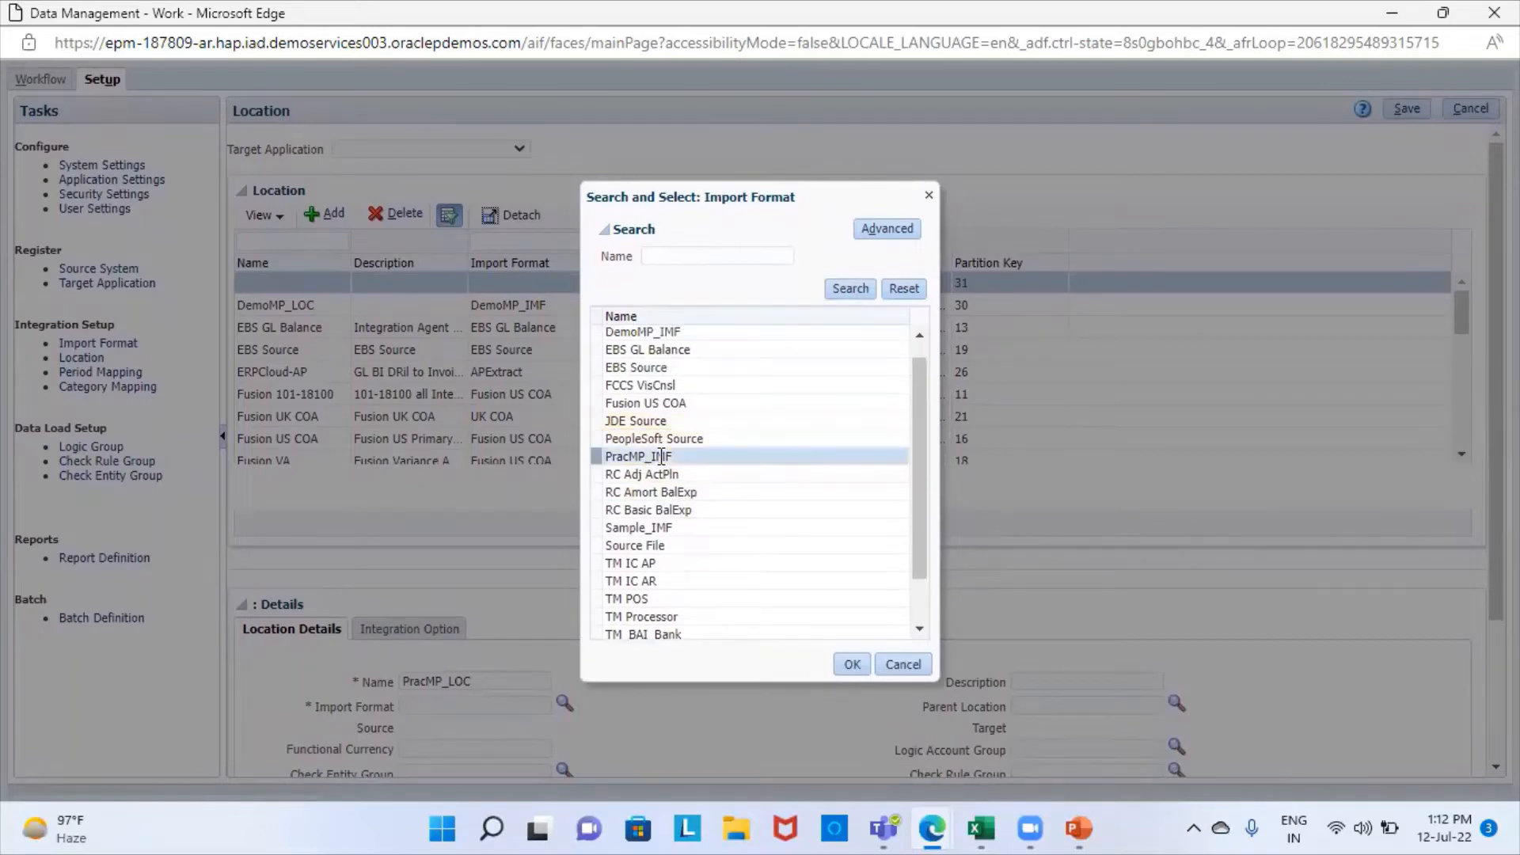
{"action": "left_click", "coordinate": [852, 665]}
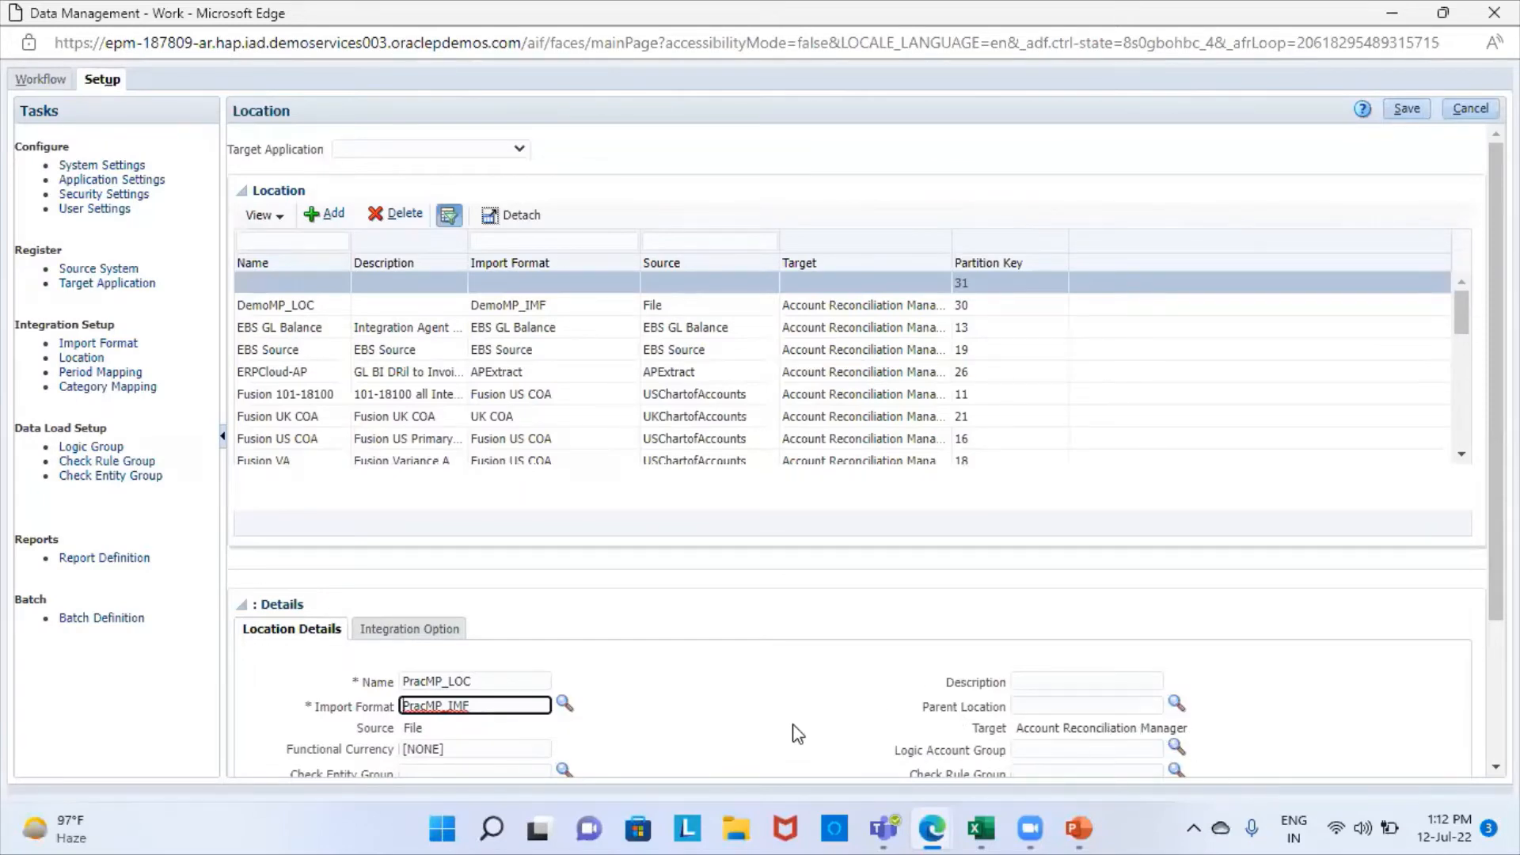
Review the remaining details of the PracMP_LOC location and save it.
{"action": "scroll", "coordinate": [797, 736], "scroll_direction": "down", "scroll_amount": 3}
{"action": "scroll", "coordinate": [797, 736], "scroll_direction": "up", "scroll_amount": 3}
{"action": "scroll", "coordinate": [827, 681], "scroll_direction": "down", "scroll_amount": 2}
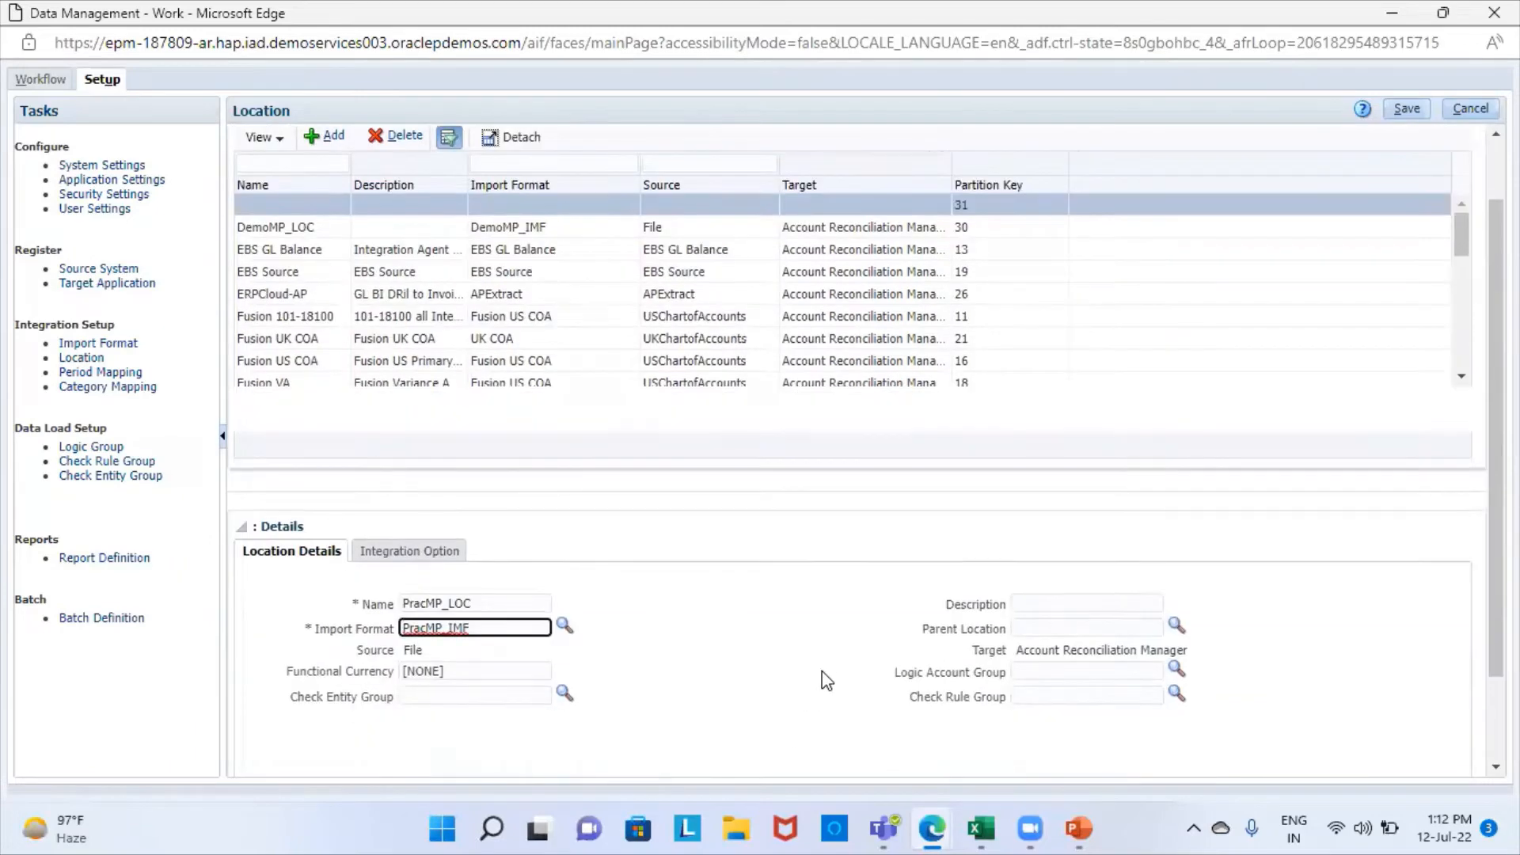
{"action": "scroll", "coordinate": [827, 680], "scroll_direction": "up", "scroll_amount": 2}
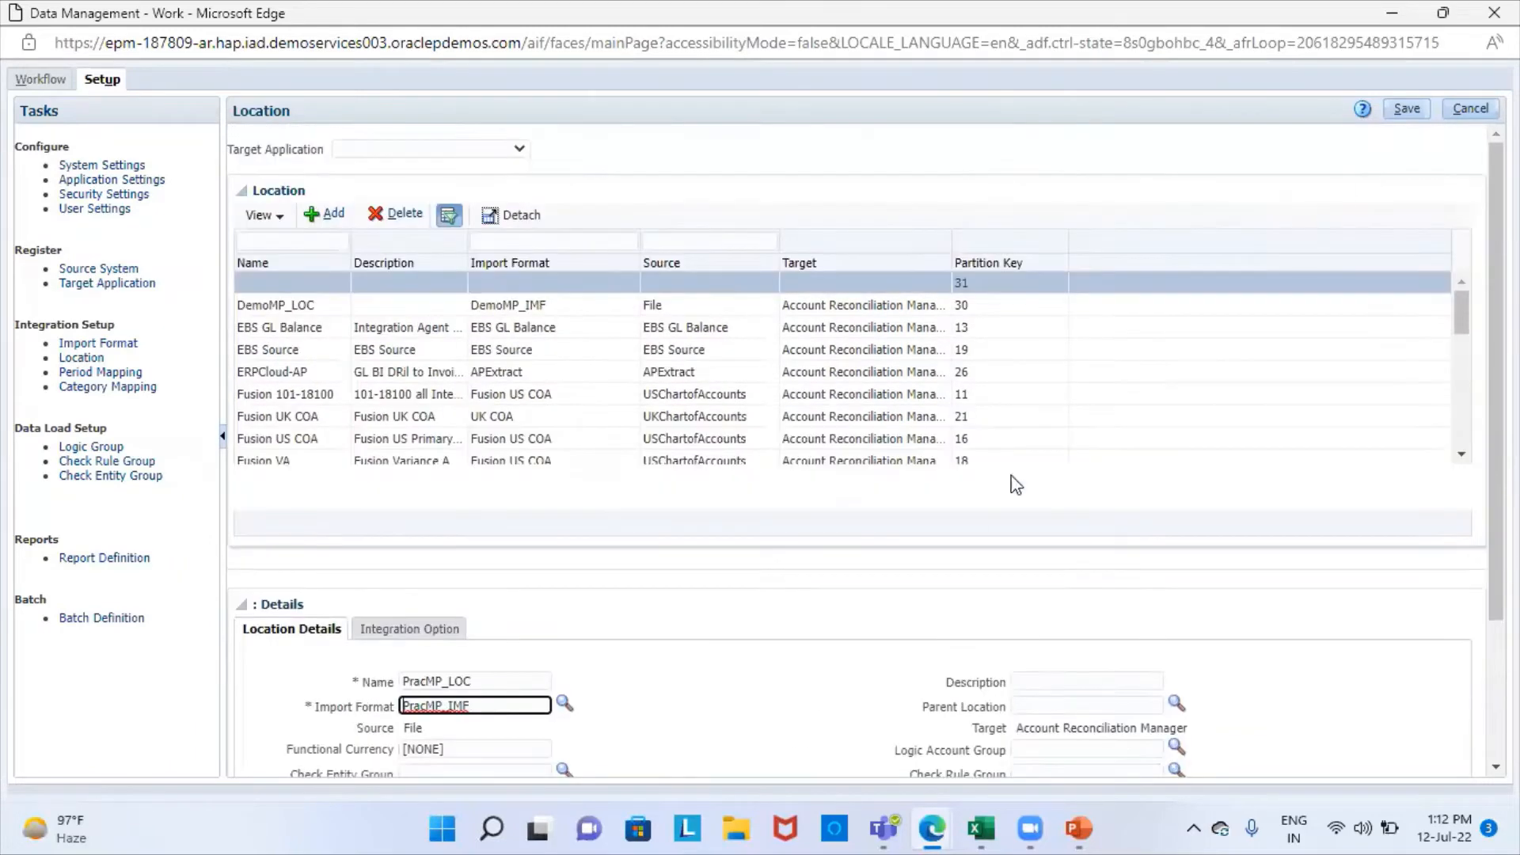
{"action": "left_click", "coordinate": [1417, 115]}
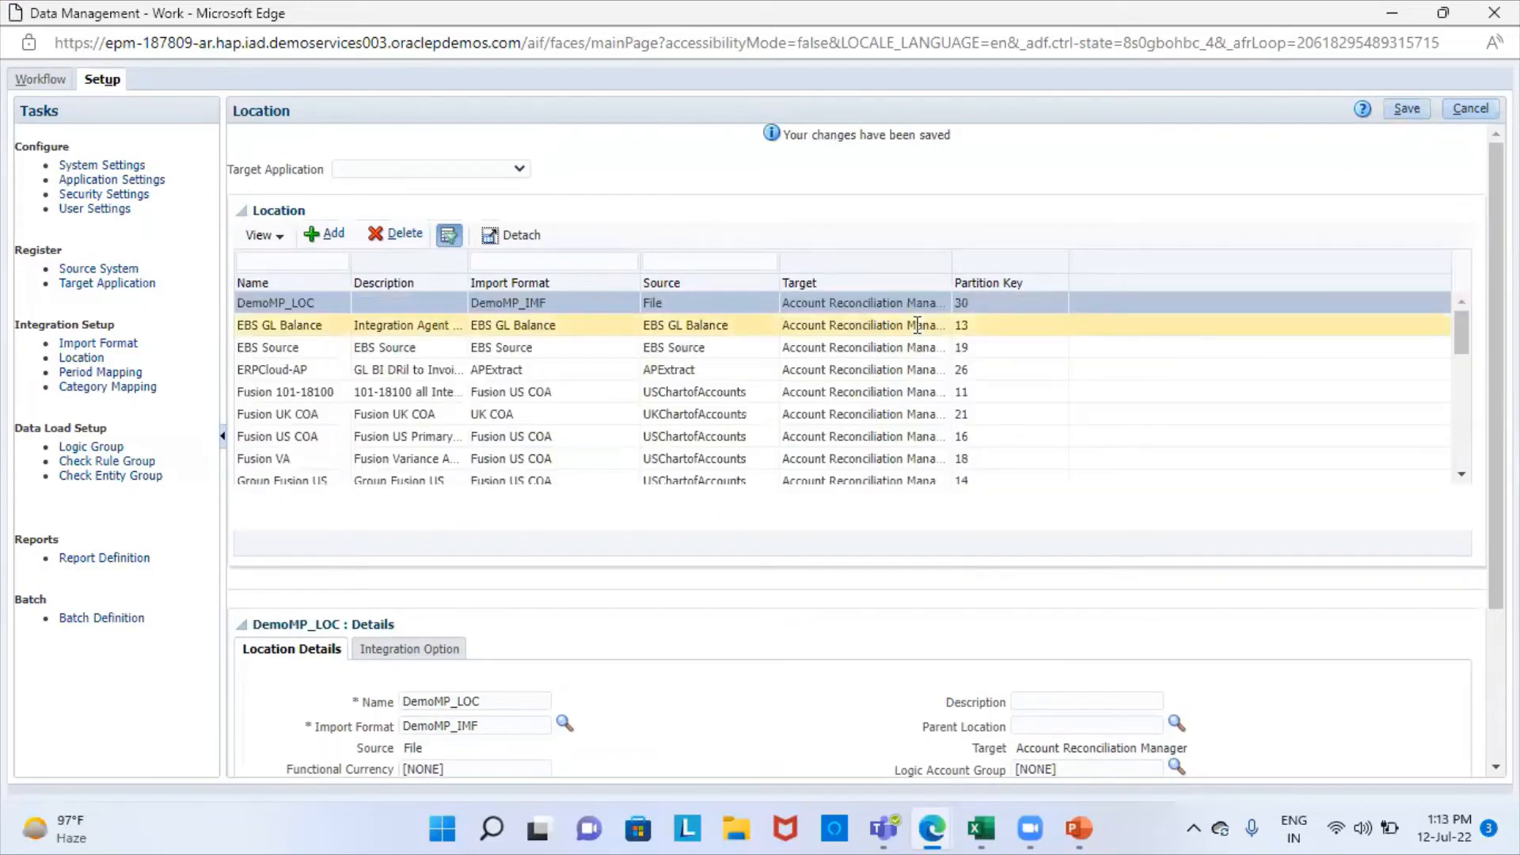
Check the global period mappings for the periods and year used in the Multiperiod data workbook in Excel.
{"action": "left_click", "coordinate": [120, 371]}
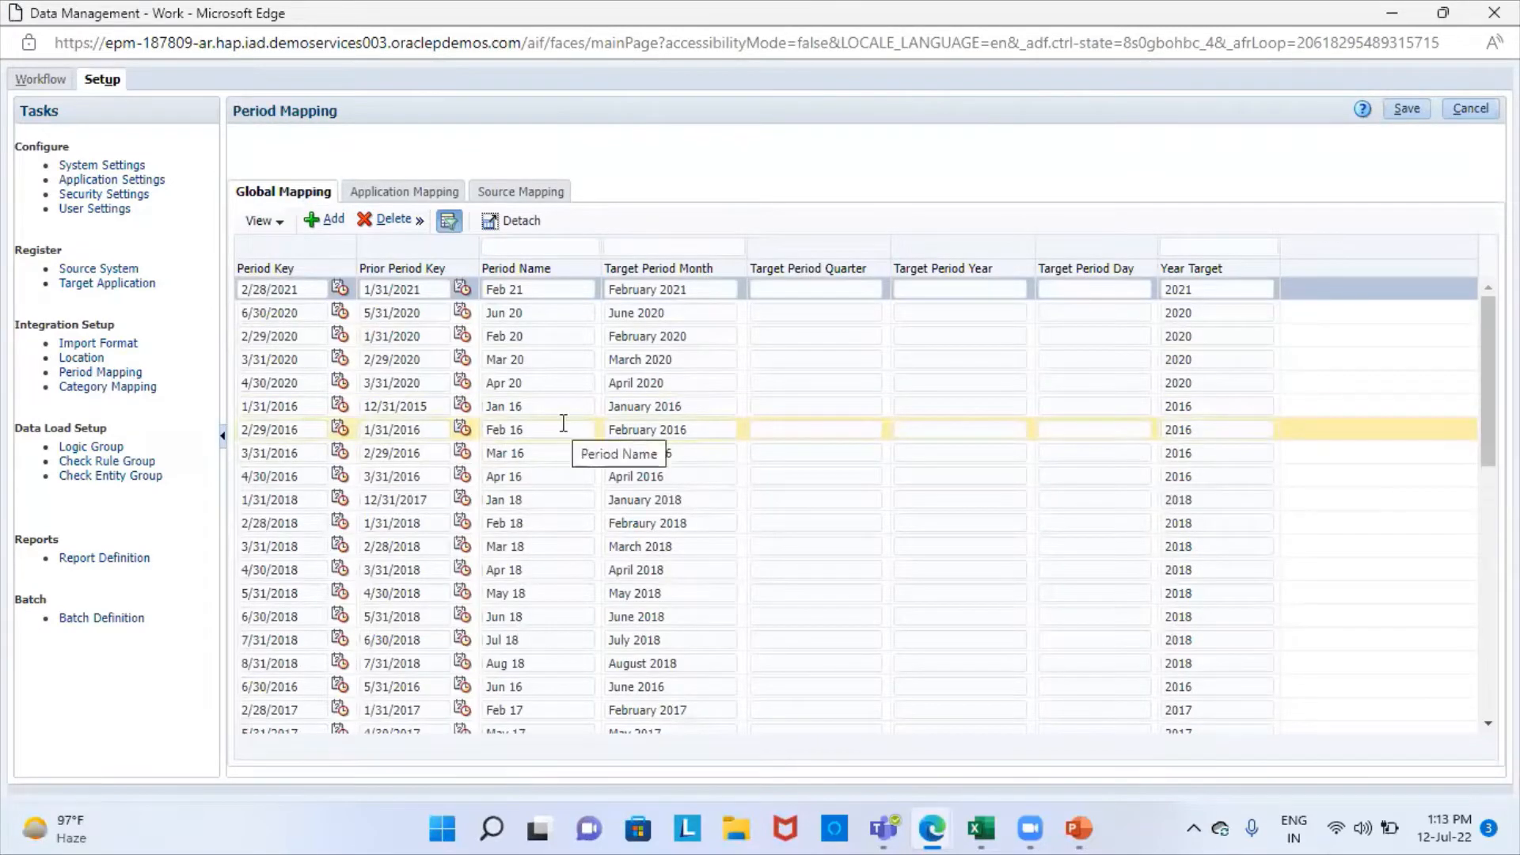
{"action": "left_click", "coordinate": [981, 829]}
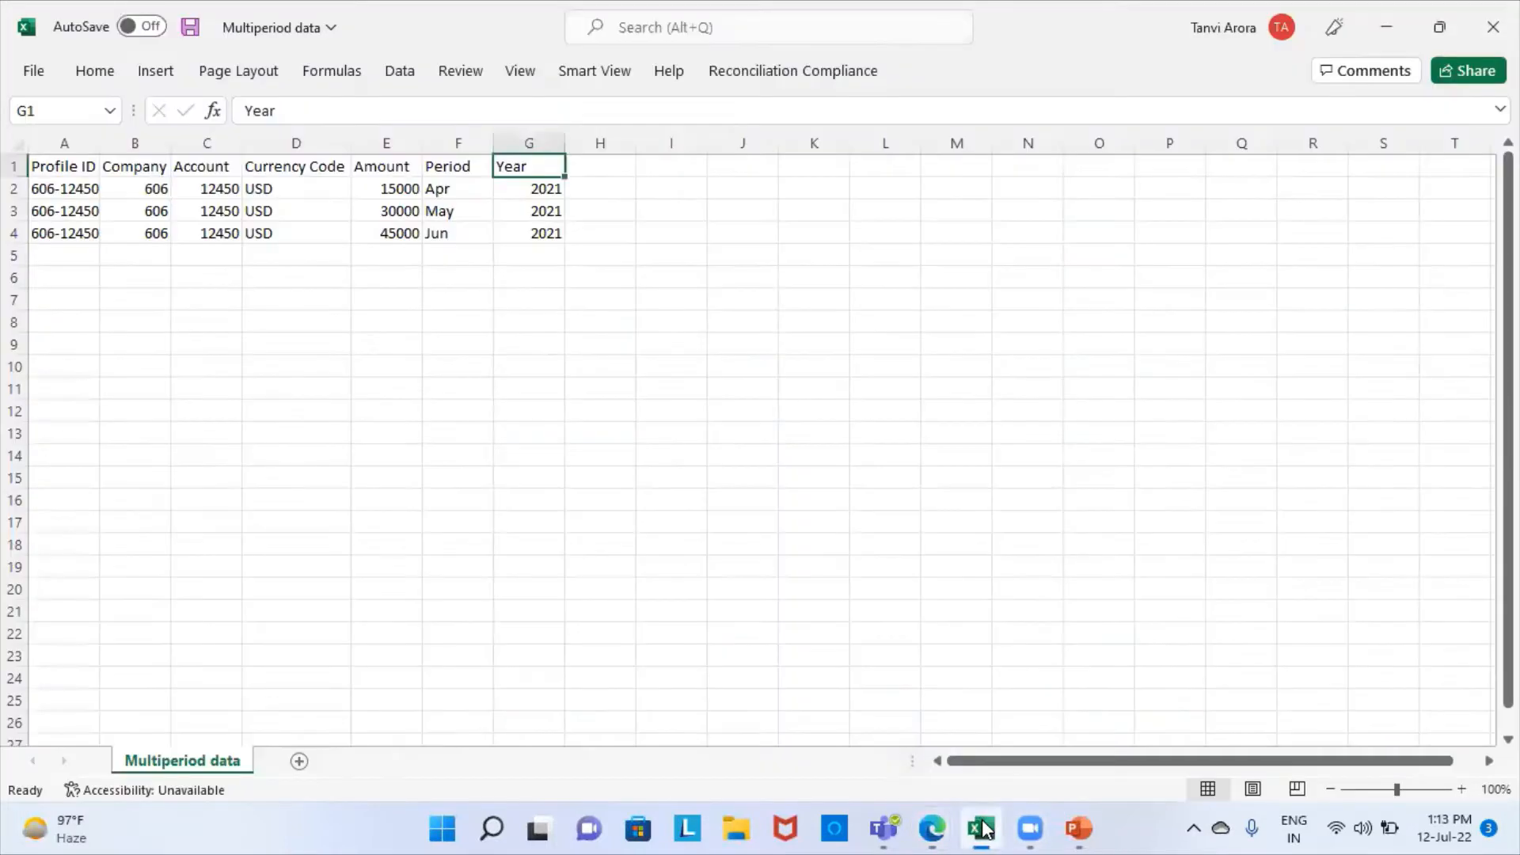
{"action": "left_click", "coordinate": [460, 188]}
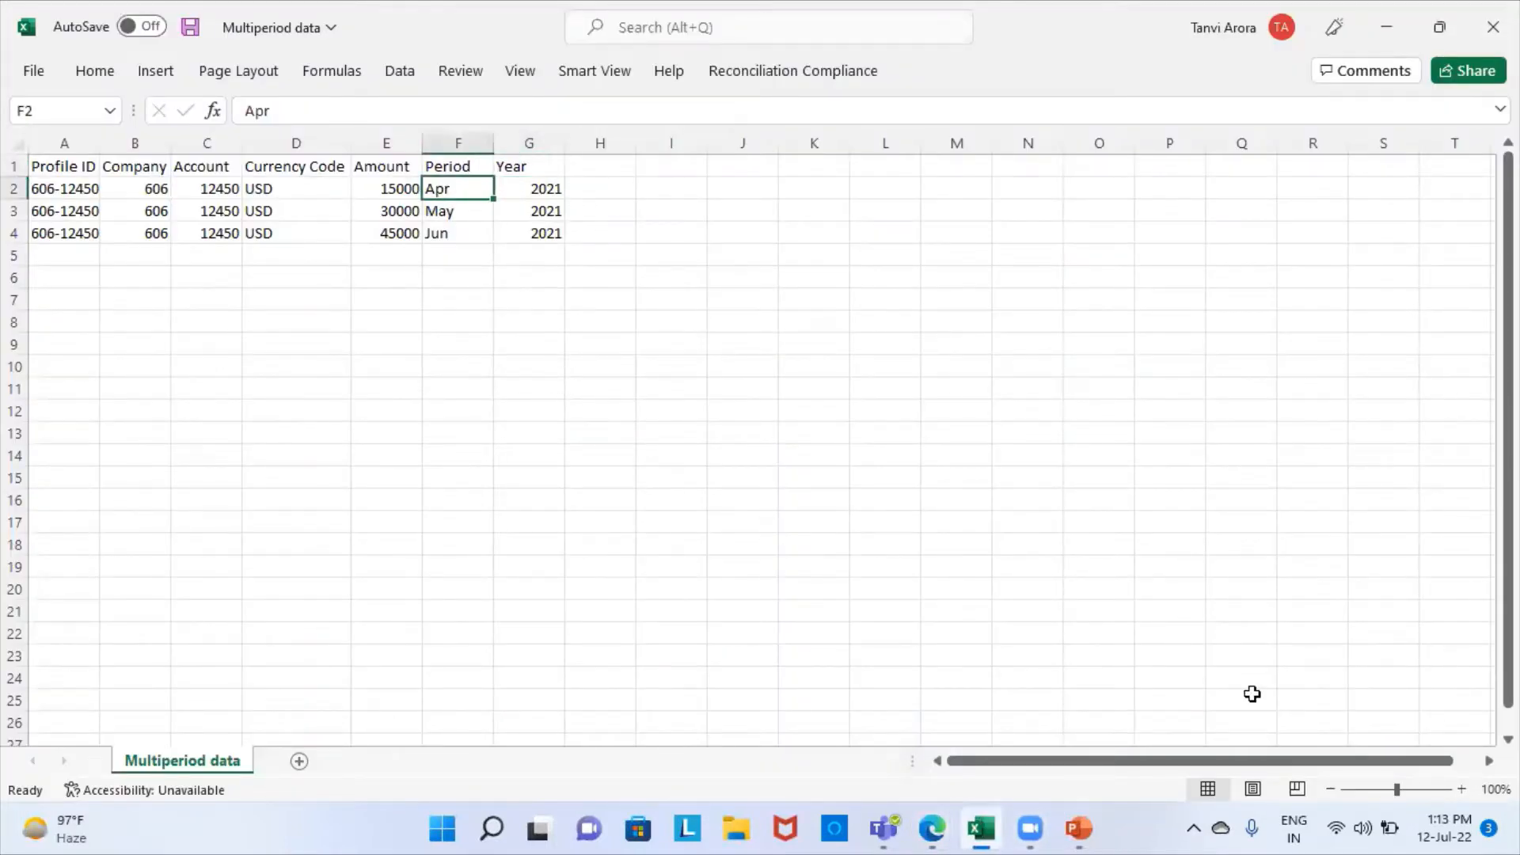
{"action": "left_click", "coordinate": [932, 828]}
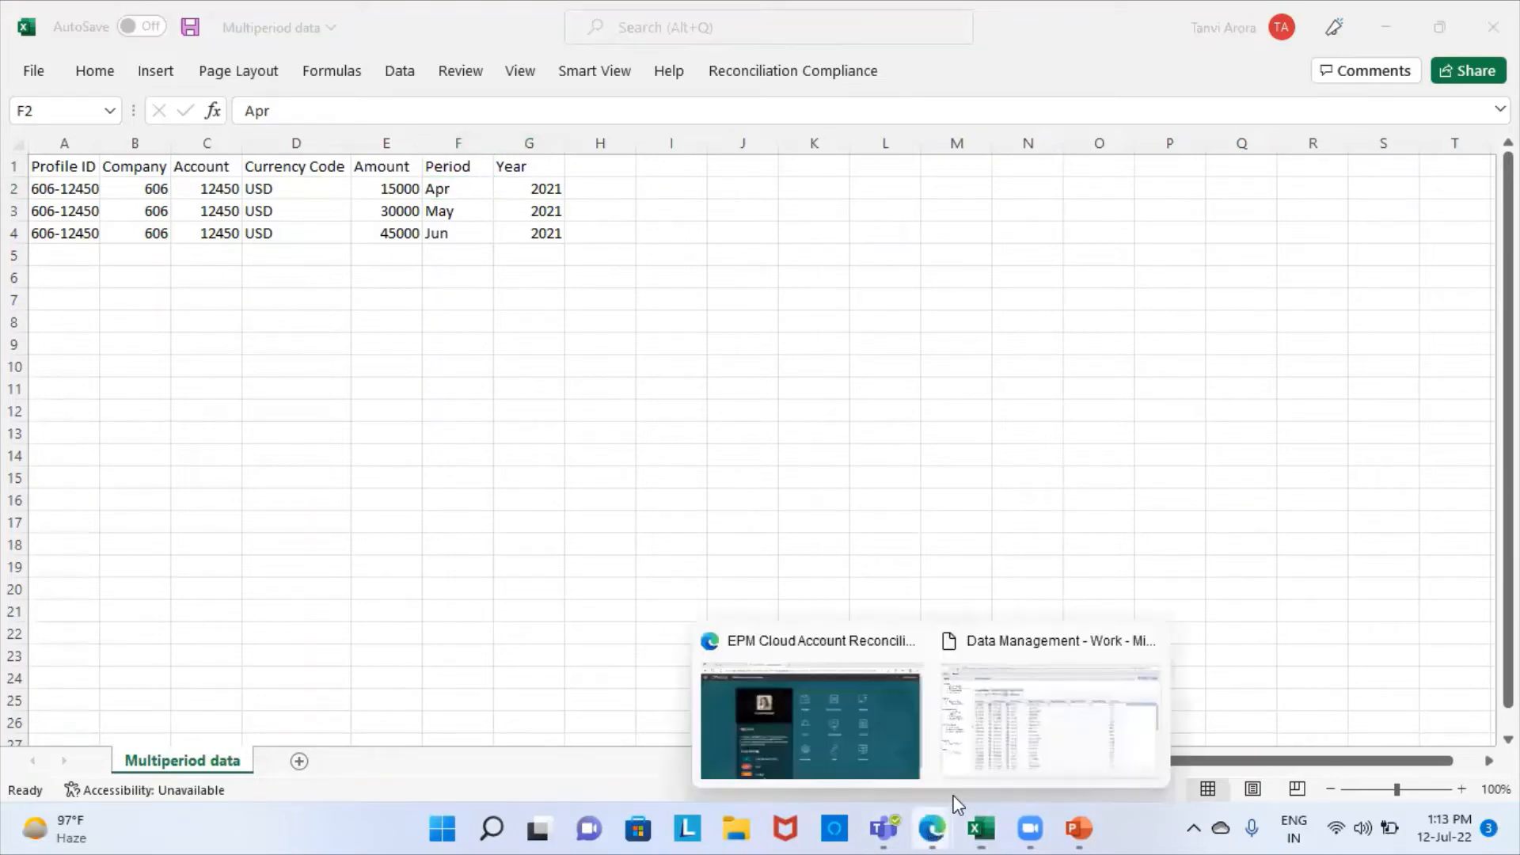
{"action": "left_click", "coordinate": [993, 749]}
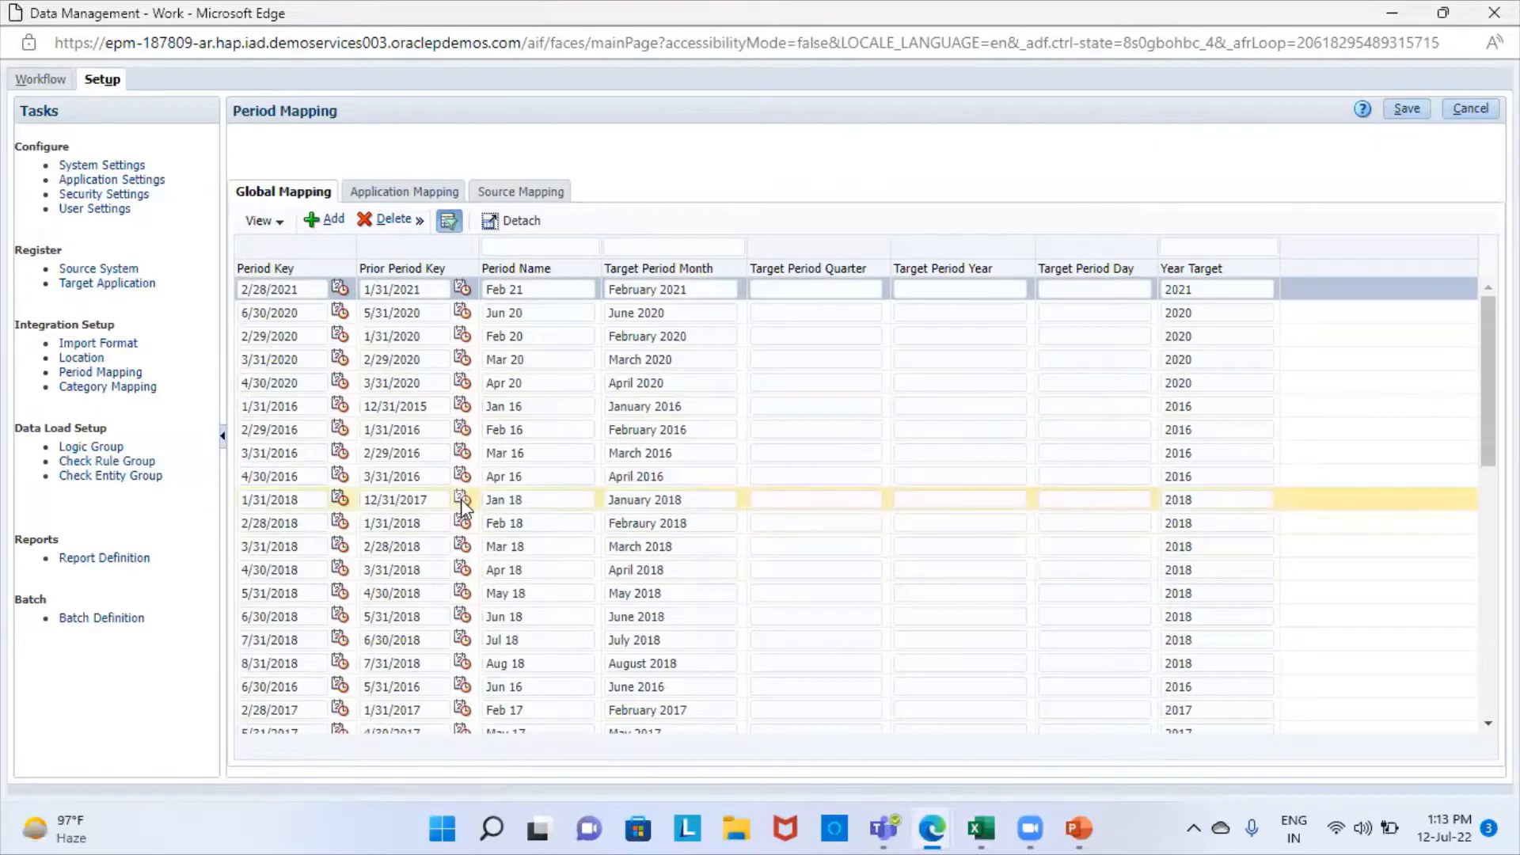
{"action": "scroll", "coordinate": [535, 679], "scroll_direction": "down", "scroll_amount": 3}
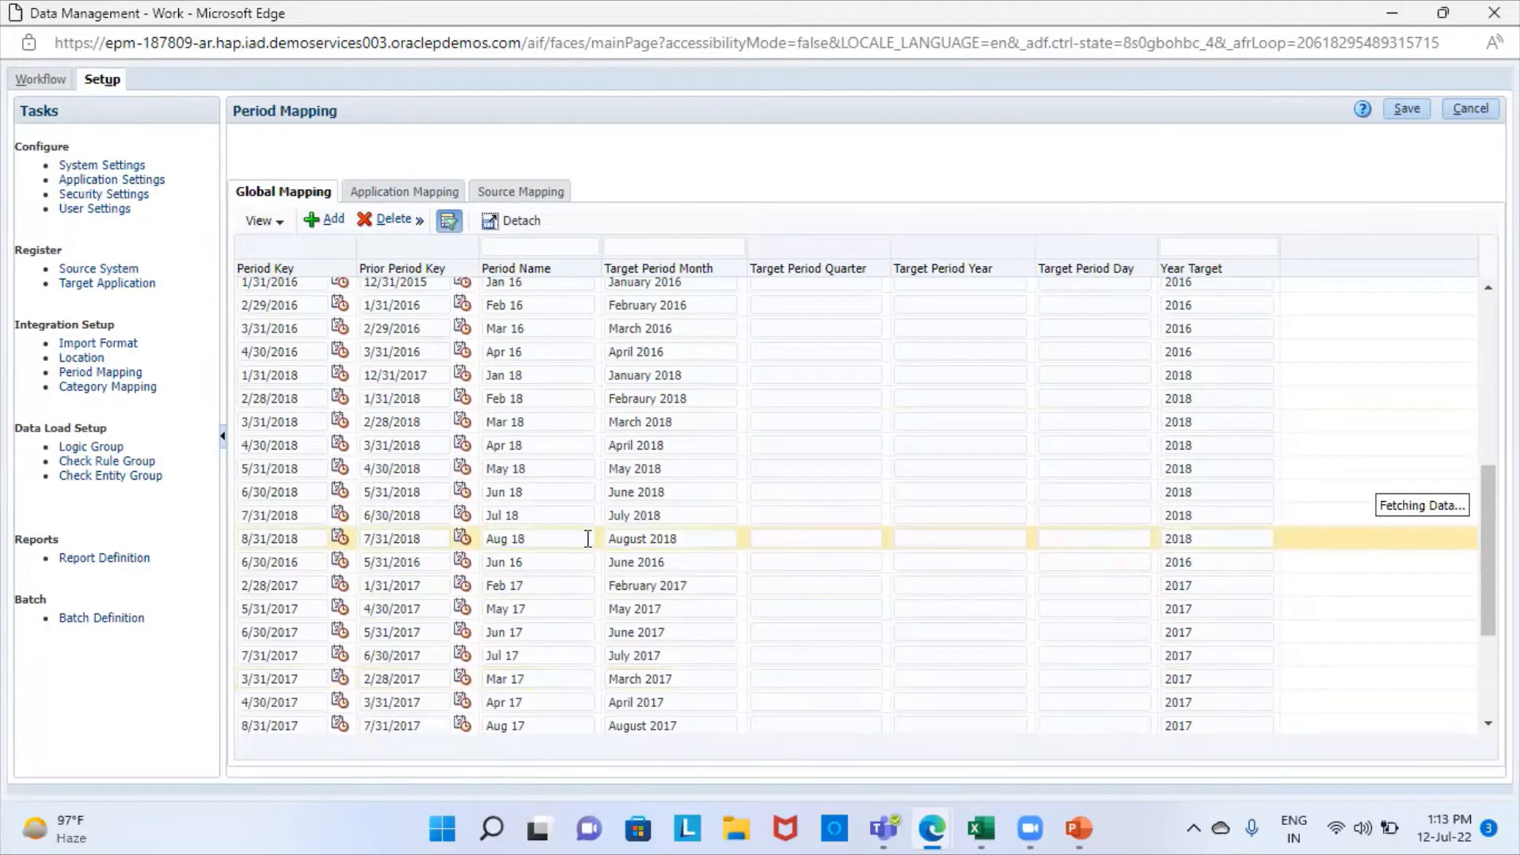
{"action": "scroll", "coordinate": [588, 539], "scroll_direction": "down", "scroll_amount": 5}
{"action": "scroll", "coordinate": [589, 539], "scroll_direction": "down", "scroll_amount": 5}
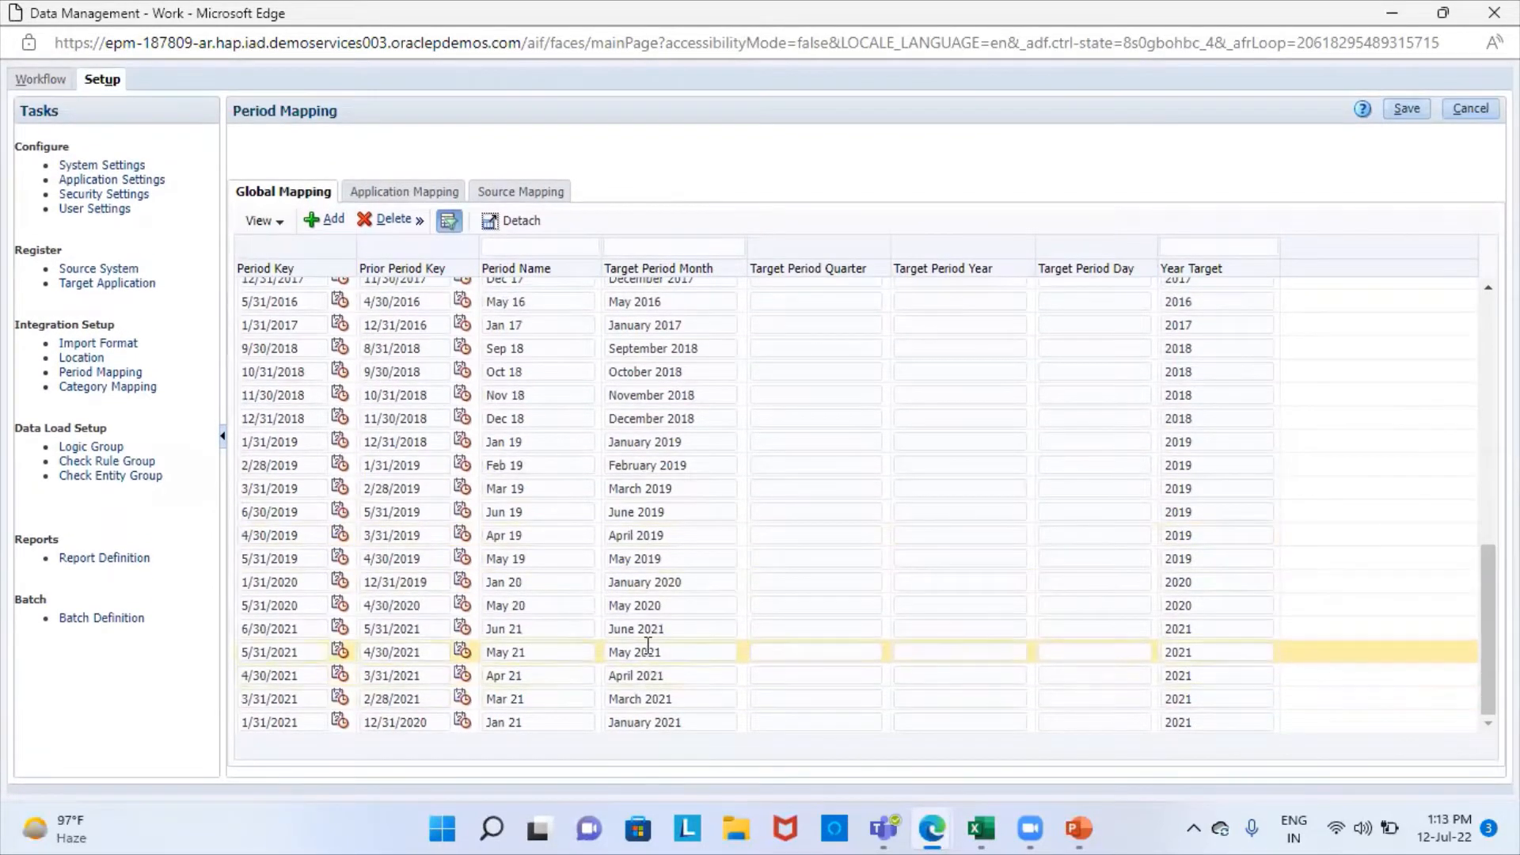
Examine the application period mappings of the Account Reconciliation Manager target application for the 2021 periods.
{"action": "left_click", "coordinate": [393, 193]}
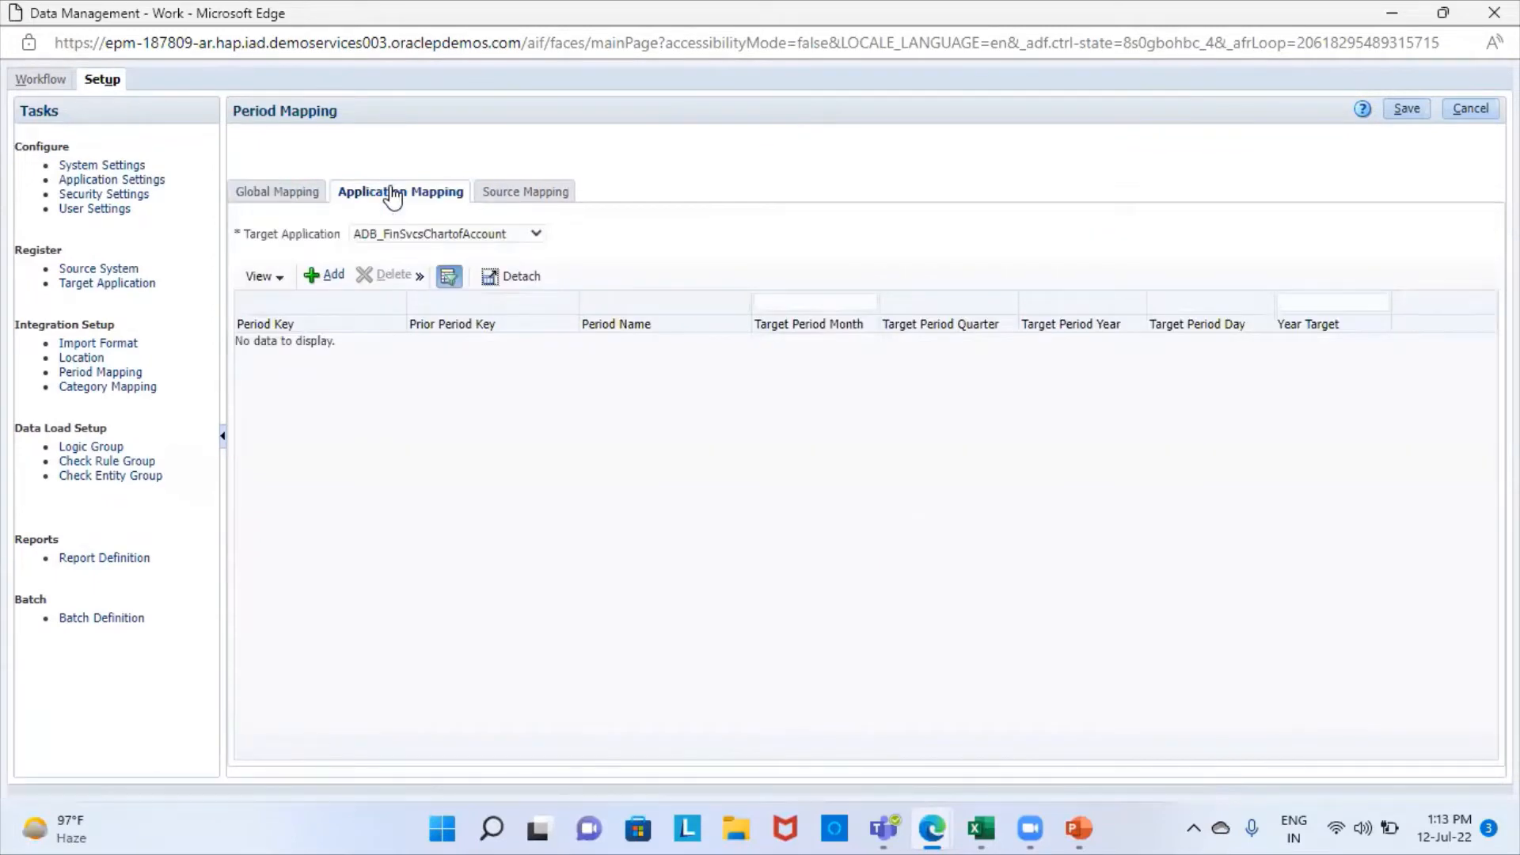
{"action": "left_click", "coordinate": [497, 236]}
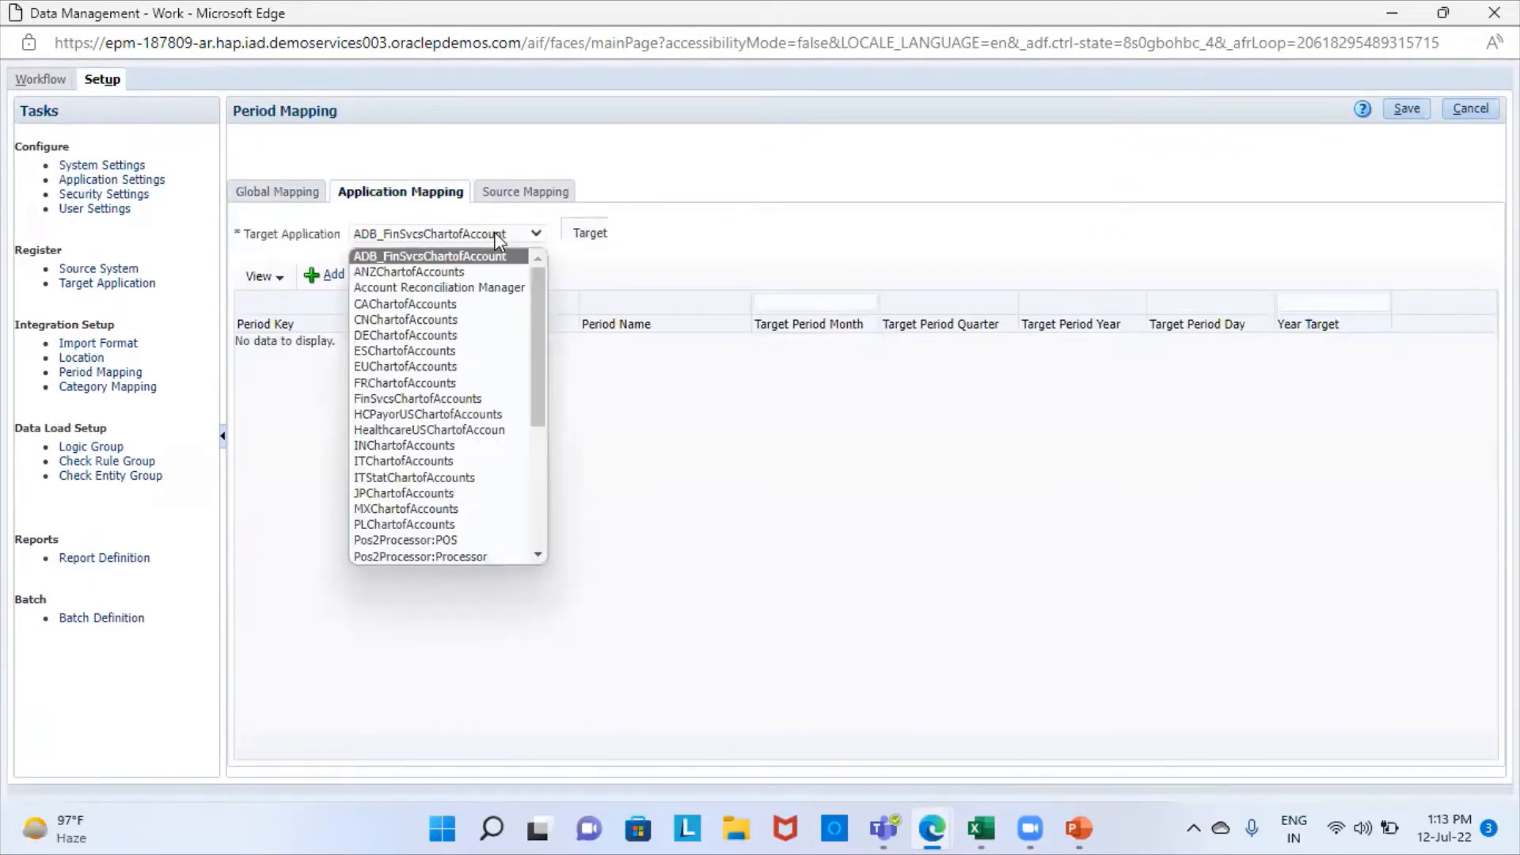
{"action": "left_click", "coordinate": [452, 288]}
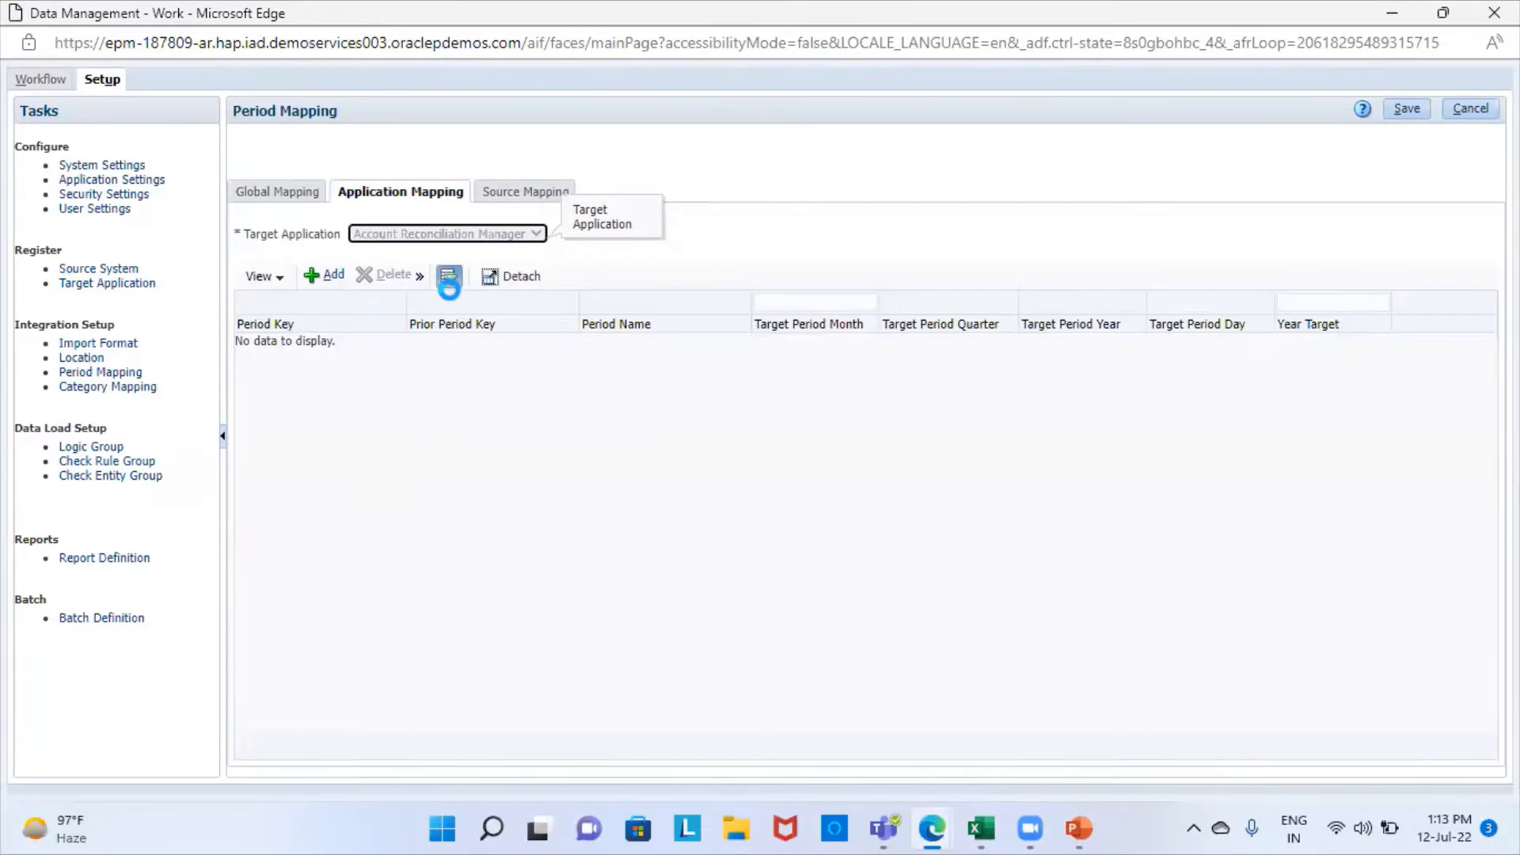
{"action": "scroll", "coordinate": [554, 622], "scroll_direction": "down", "scroll_amount": 1}
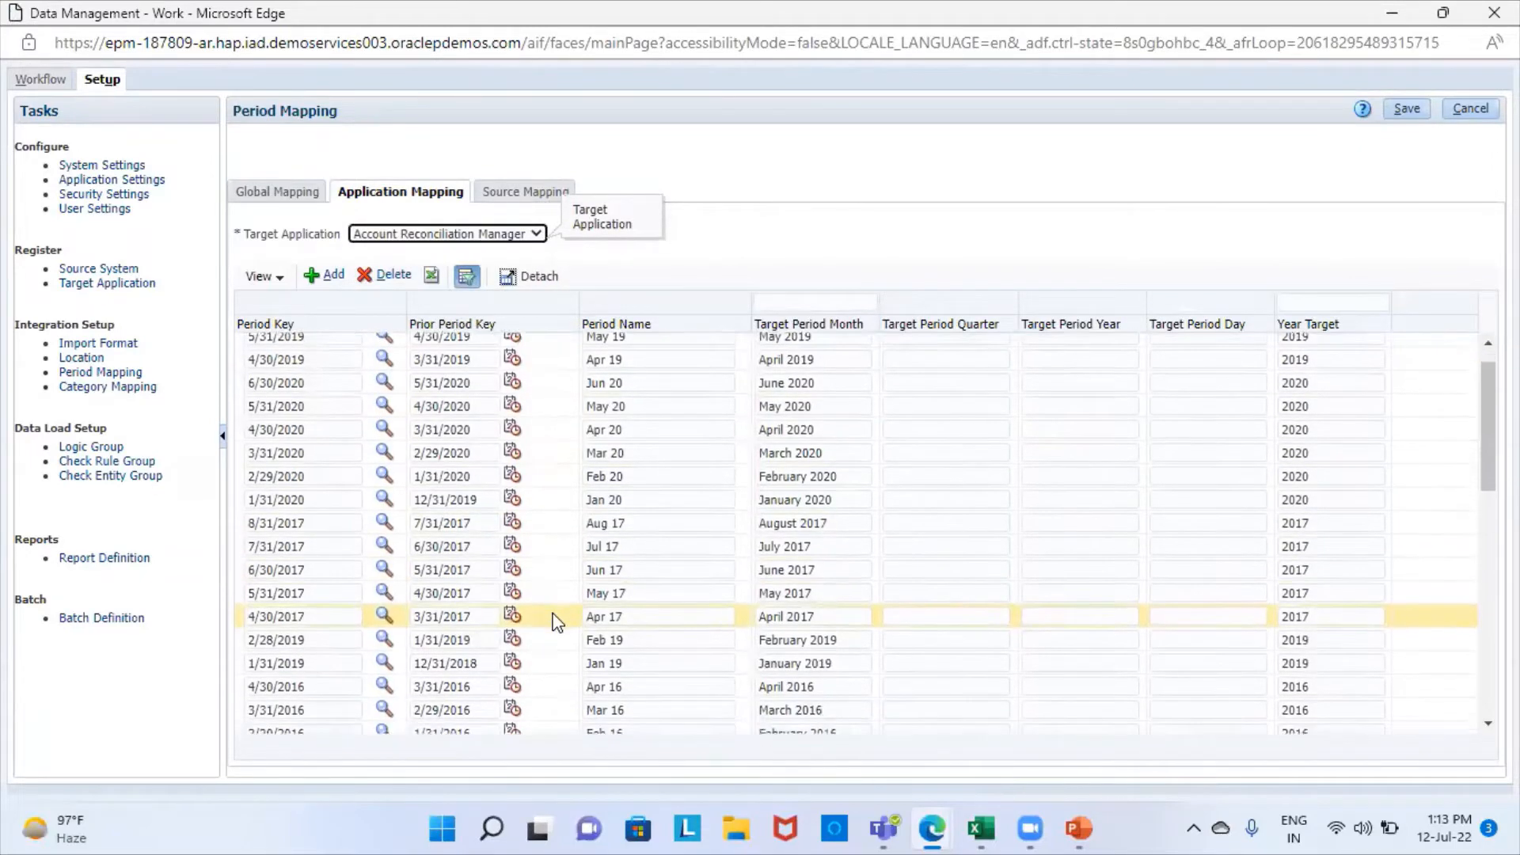
{"action": "scroll", "coordinate": [555, 621], "scroll_direction": "down", "scroll_amount": 3}
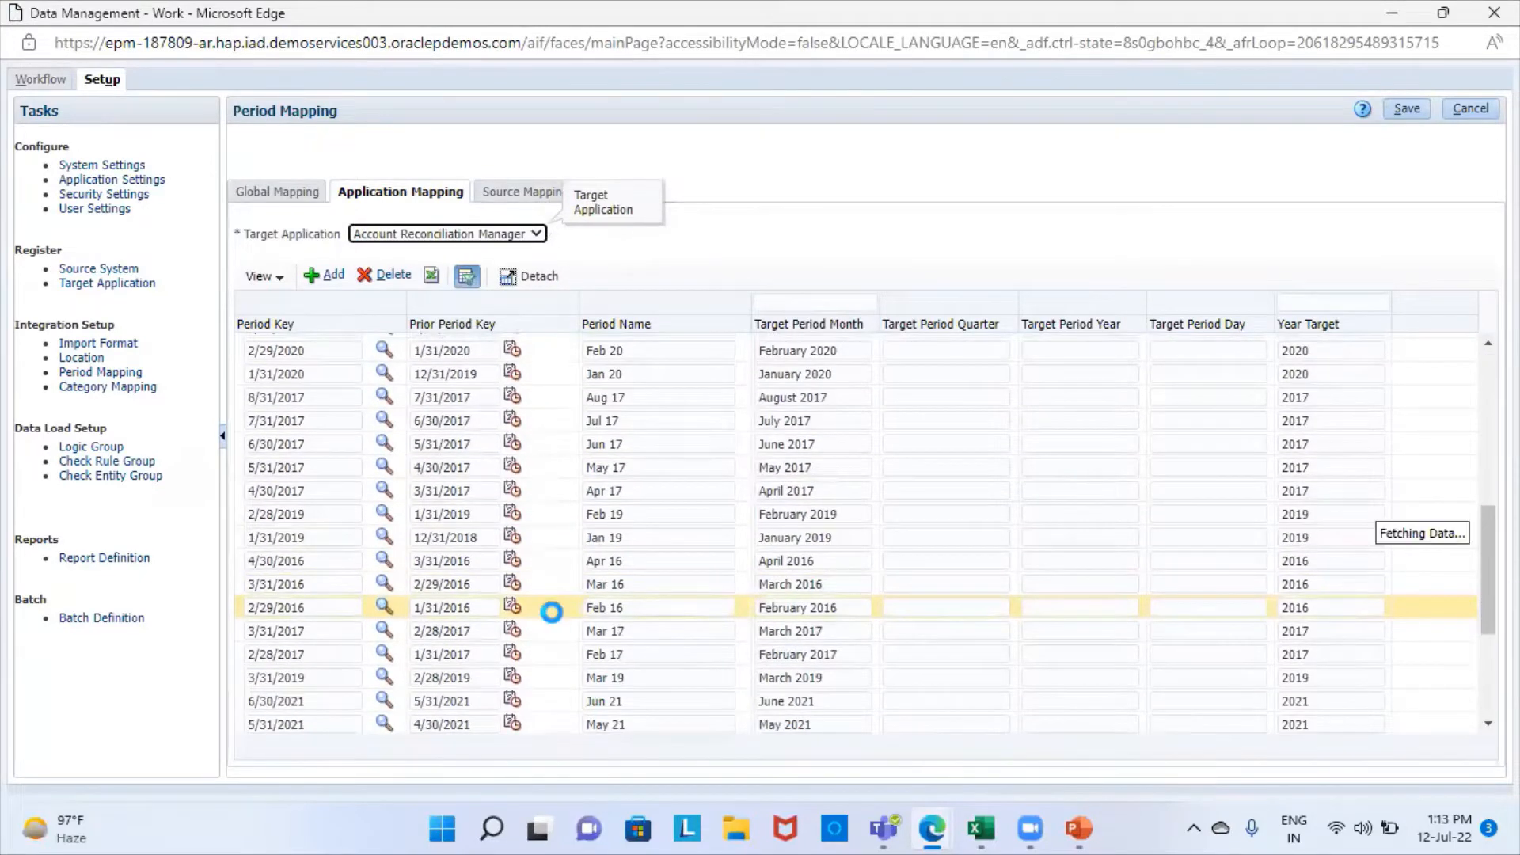
{"action": "scroll", "coordinate": [552, 612], "scroll_direction": "down", "scroll_amount": 5}
{"action": "left_click", "coordinate": [551, 612]}
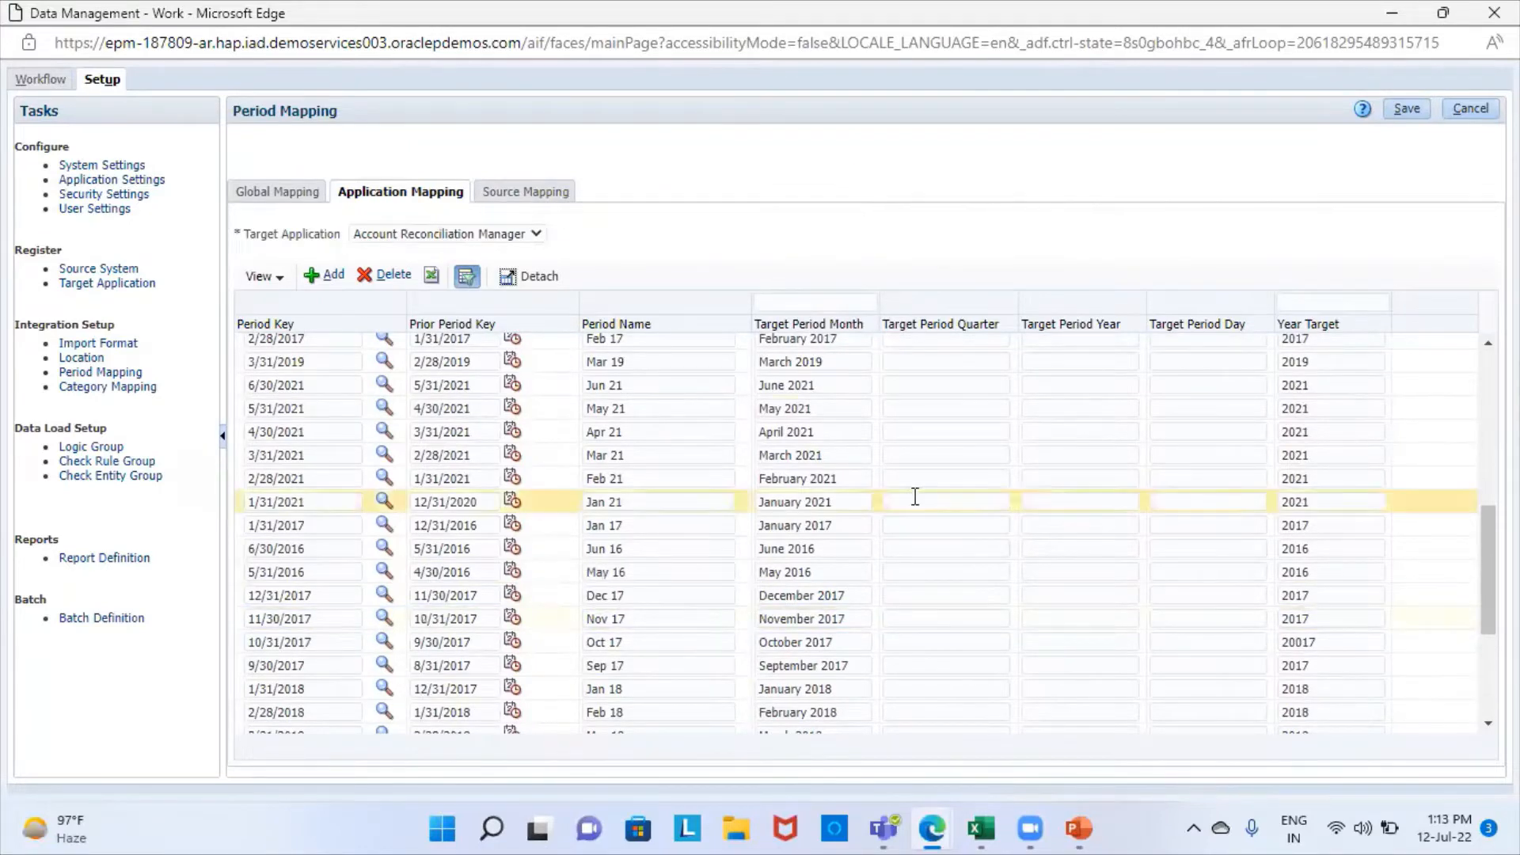
{"action": "scroll", "coordinate": [816, 681], "scroll_direction": "down", "scroll_amount": 5}
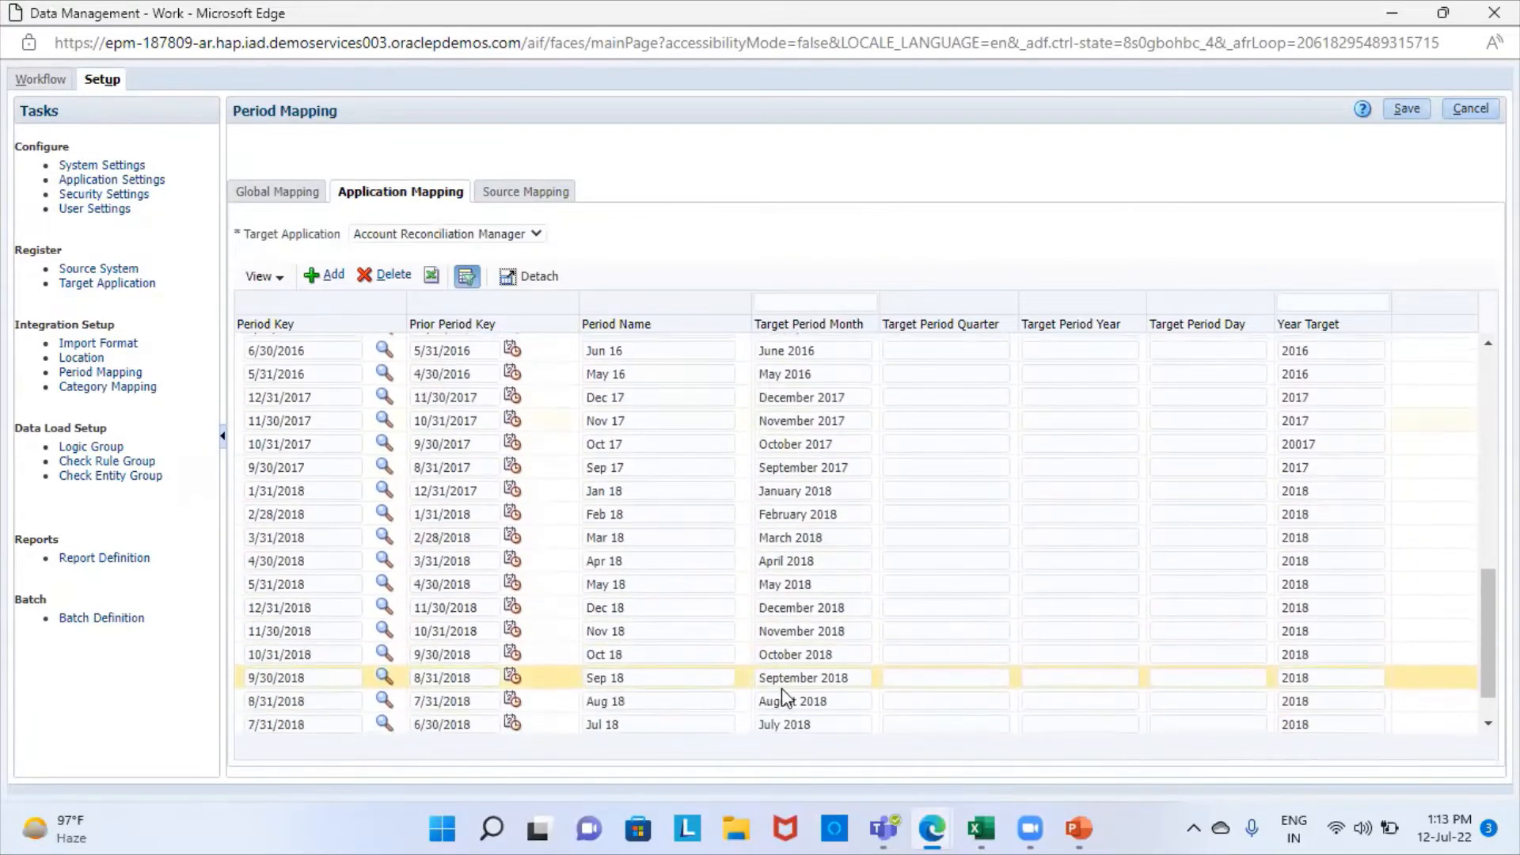
{"action": "scroll", "coordinate": [784, 693], "scroll_direction": "up", "scroll_amount": 5}
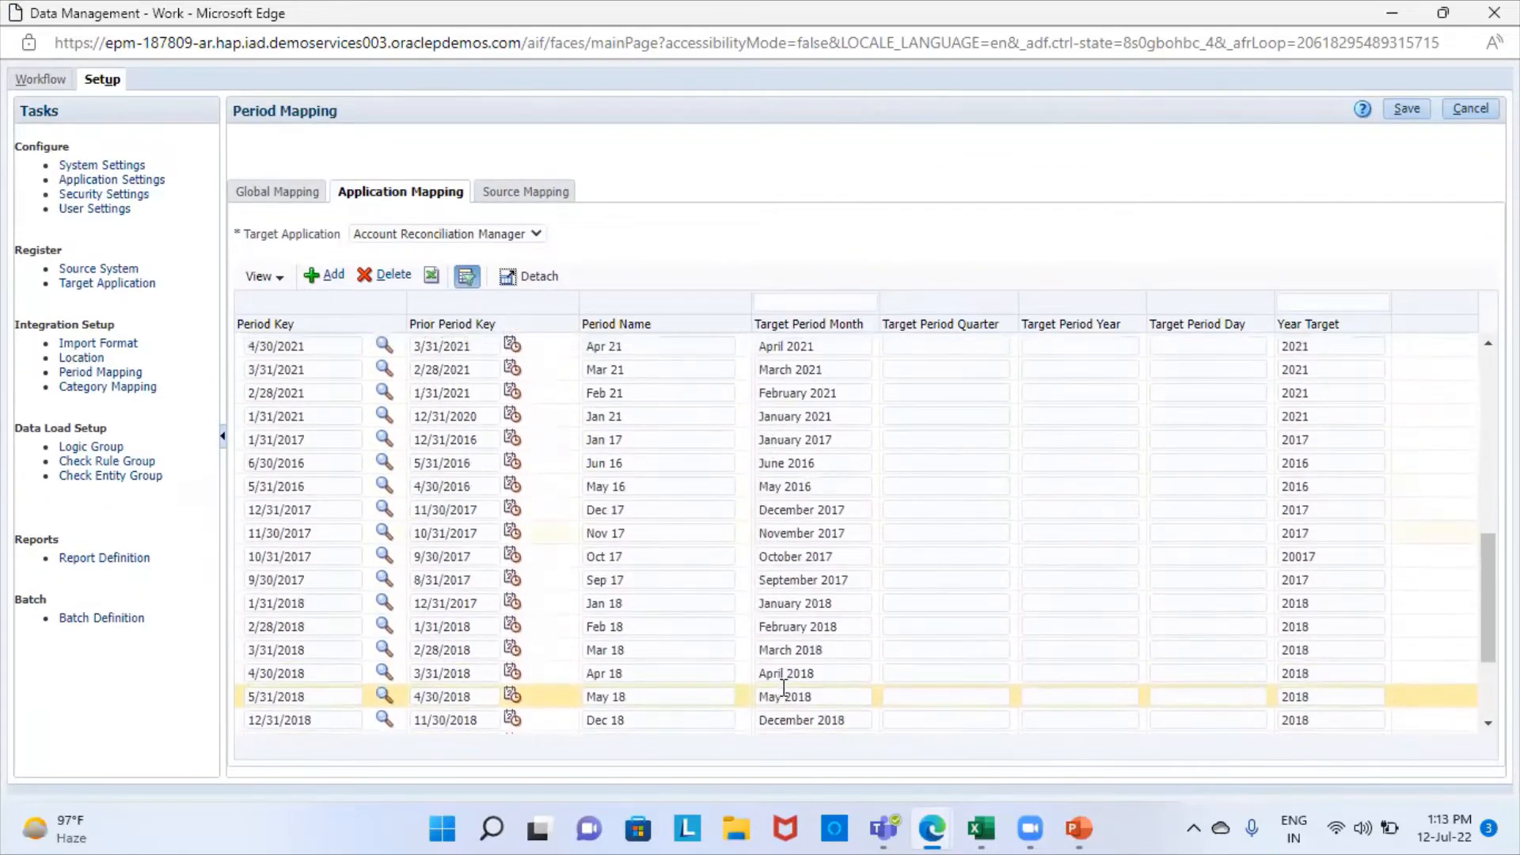
{"action": "scroll", "coordinate": [784, 687], "scroll_direction": "up", "scroll_amount": 5}
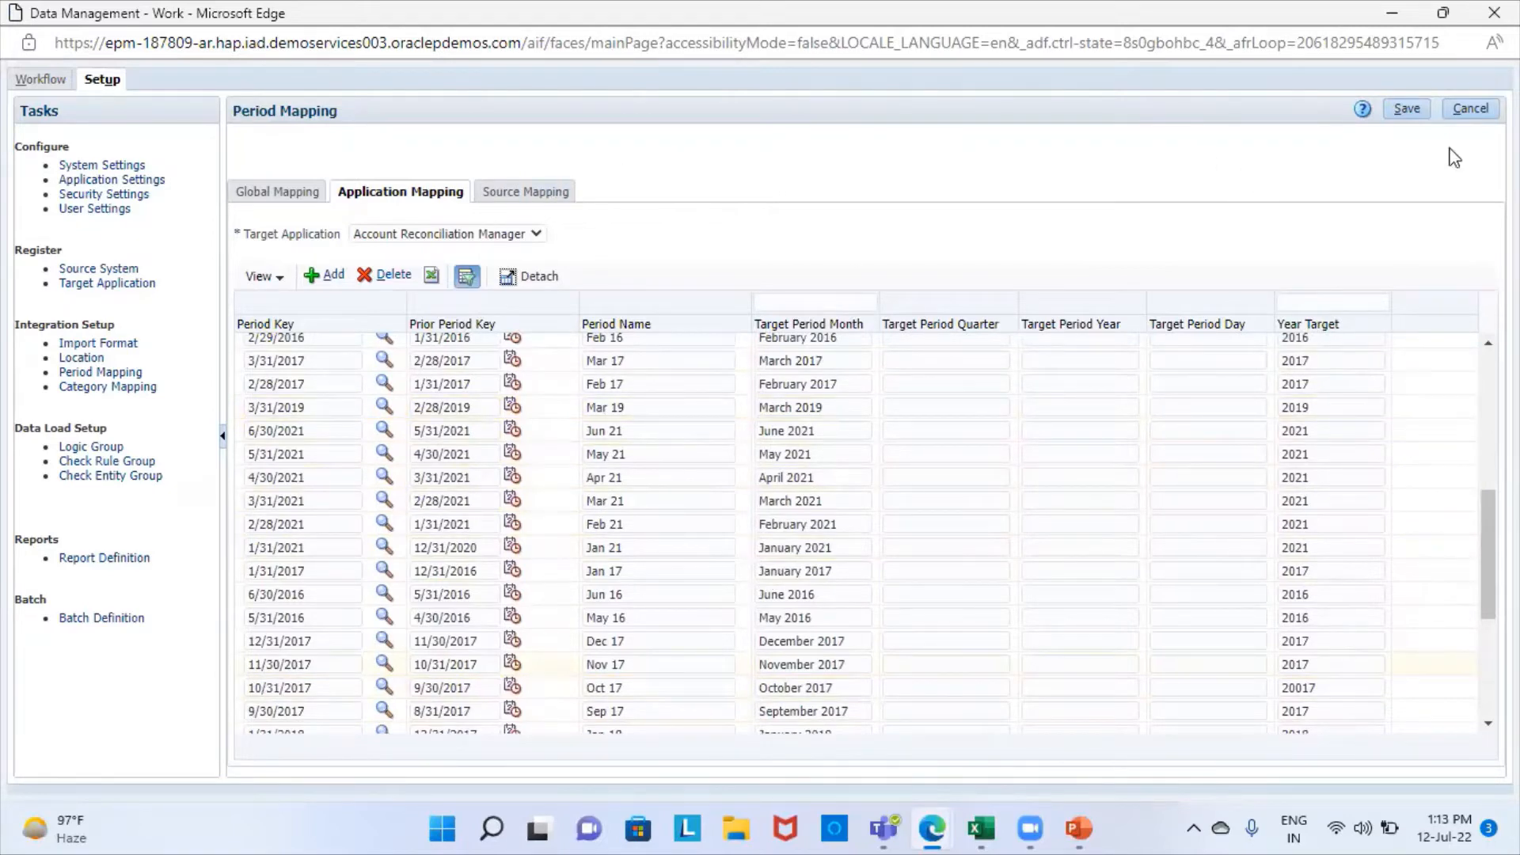
Add a source period mapping for the File source system with the period key of Apr 21.
{"action": "left_click", "coordinate": [550, 194]}
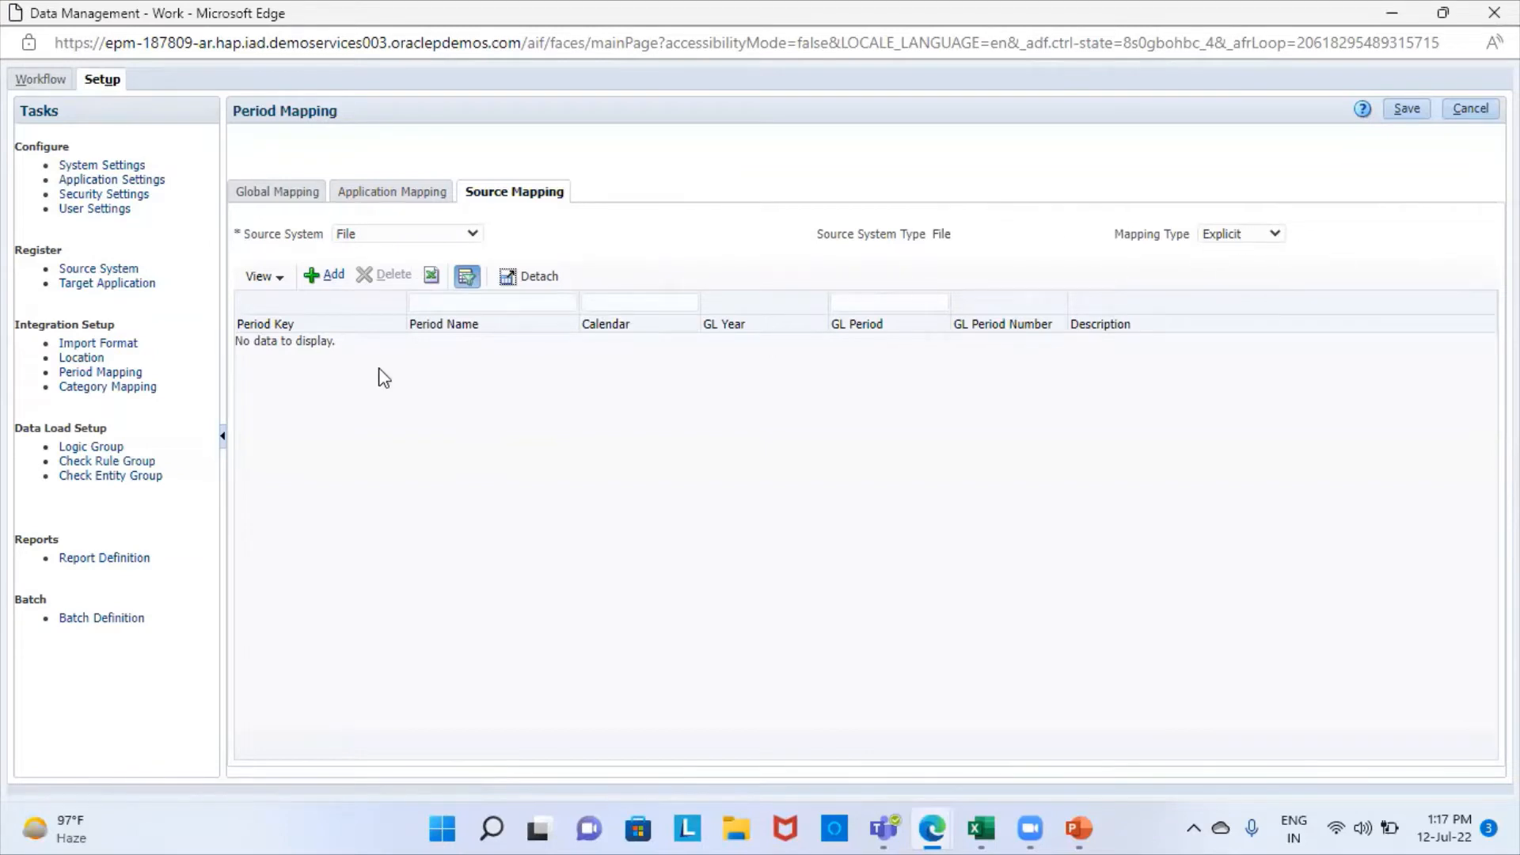
{"action": "left_click", "coordinate": [321, 276]}
{"action": "left_click", "coordinate": [323, 277]}
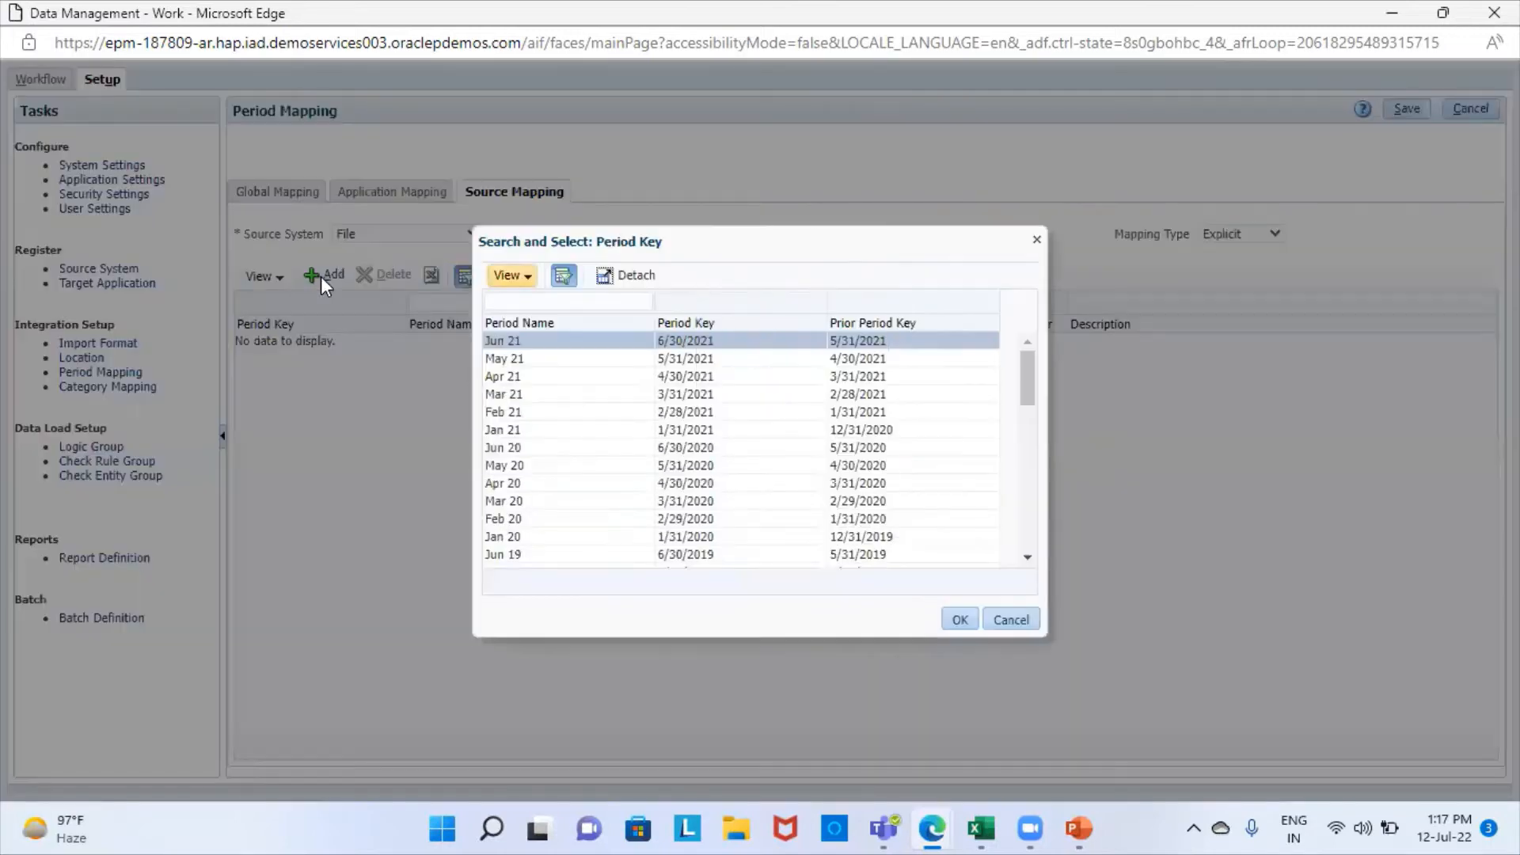
{"action": "left_click", "coordinate": [532, 373]}
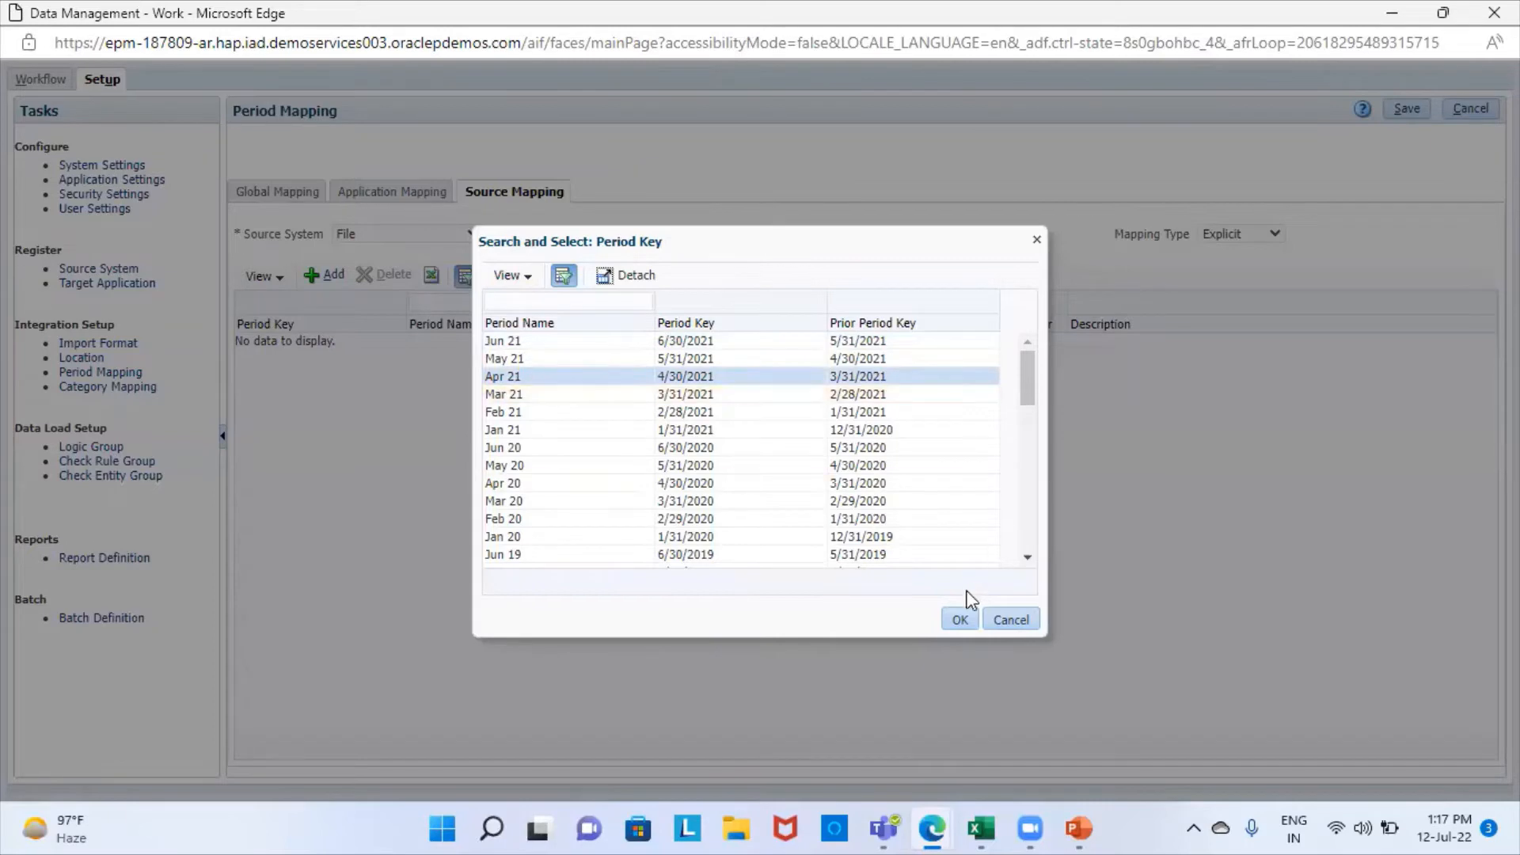
{"action": "left_click", "coordinate": [952, 625]}
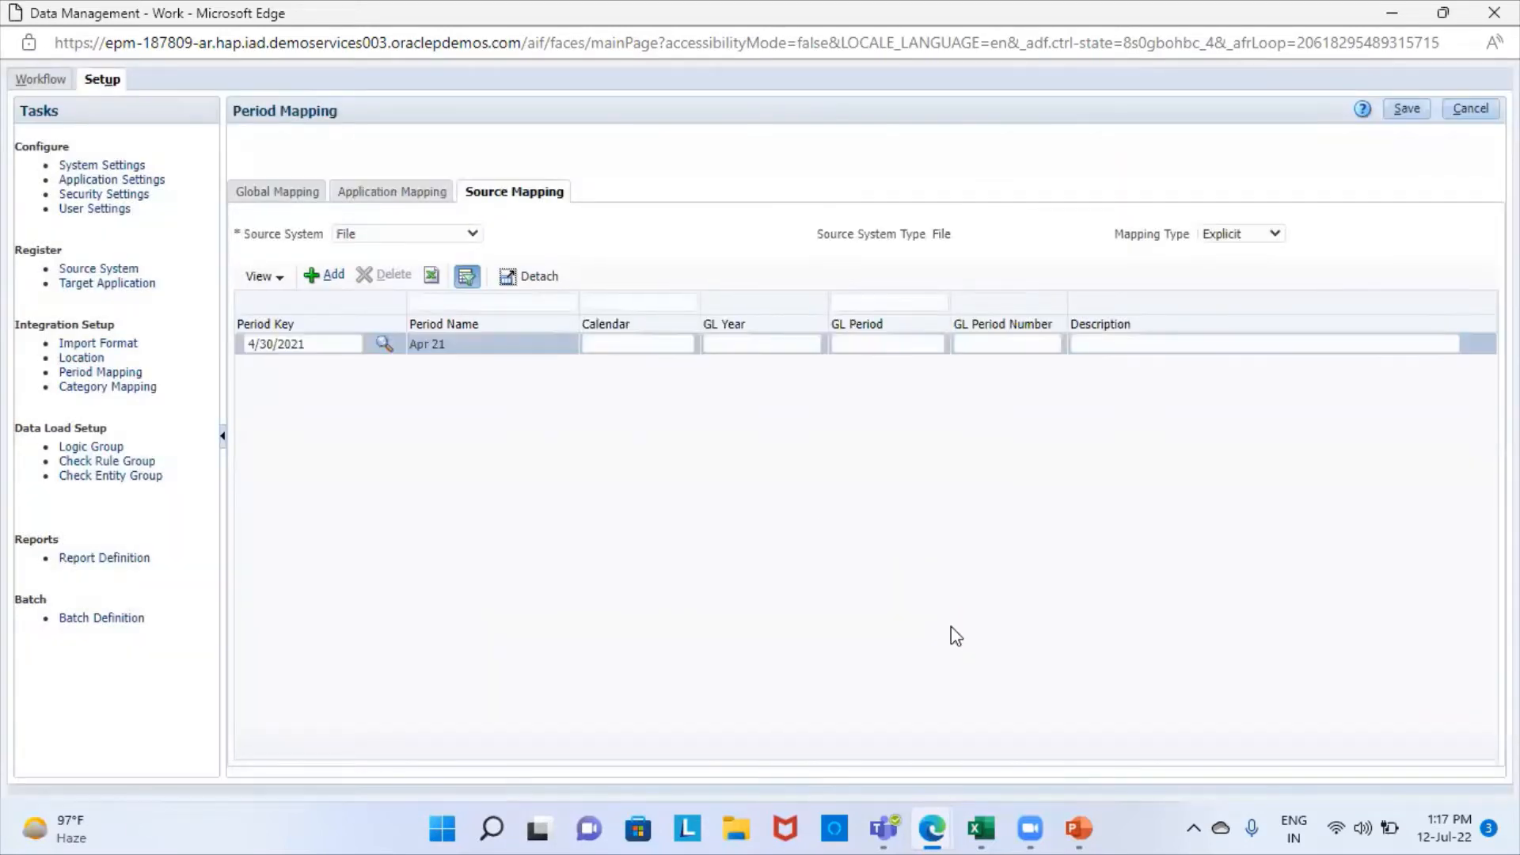
Fill in the Apr 21 source mapping with calendar MCal, GL year 2021, GL period Apr and period number 1, and save it.
{"action": "left_click", "coordinate": [642, 340]}
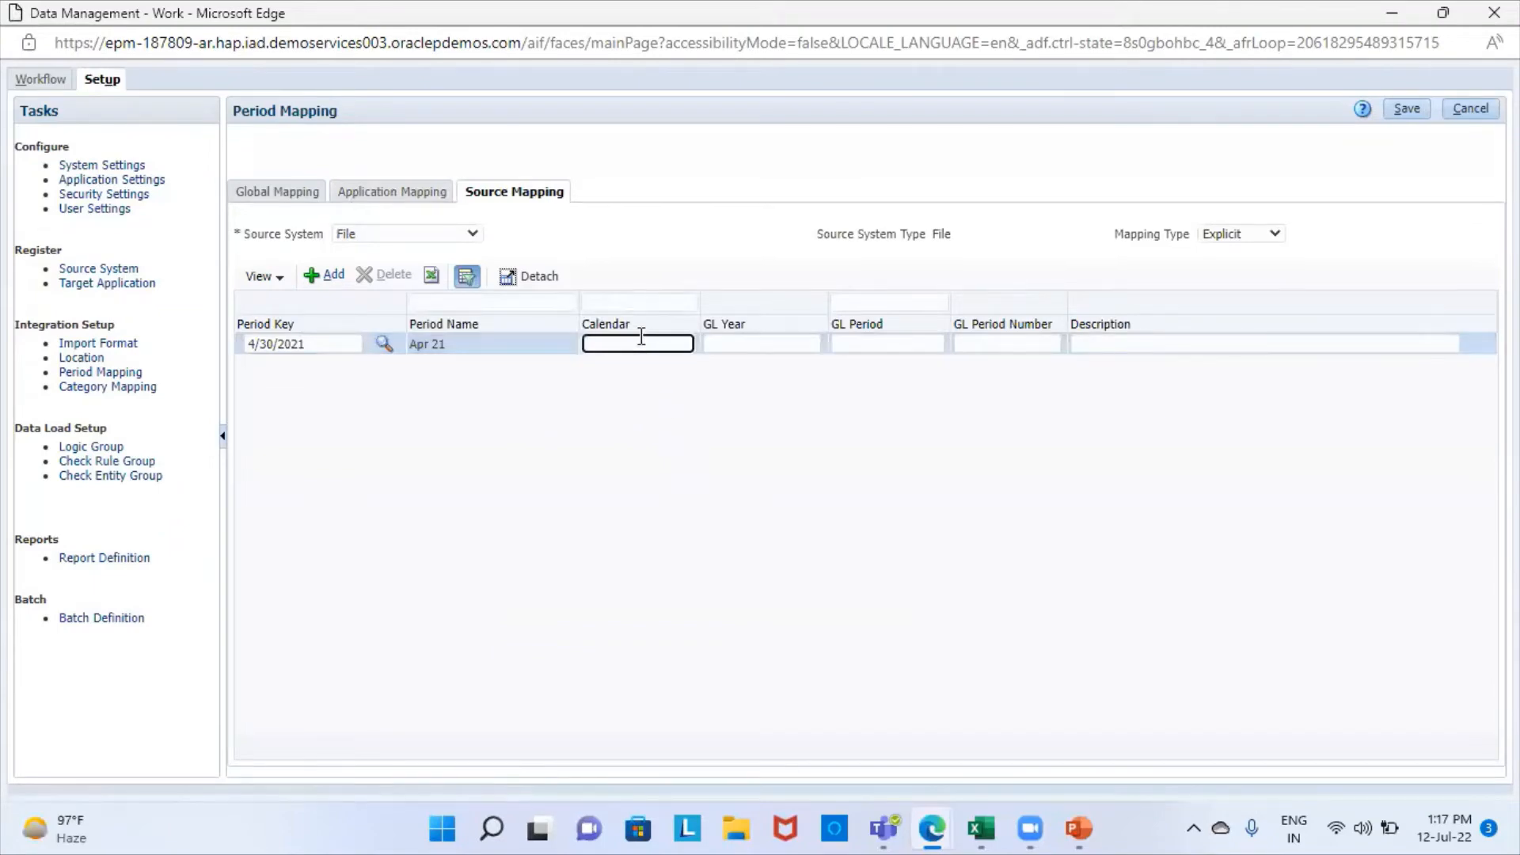
{"action": "type", "text": "MCal"}
{"action": "left_click", "coordinate": [781, 342]}
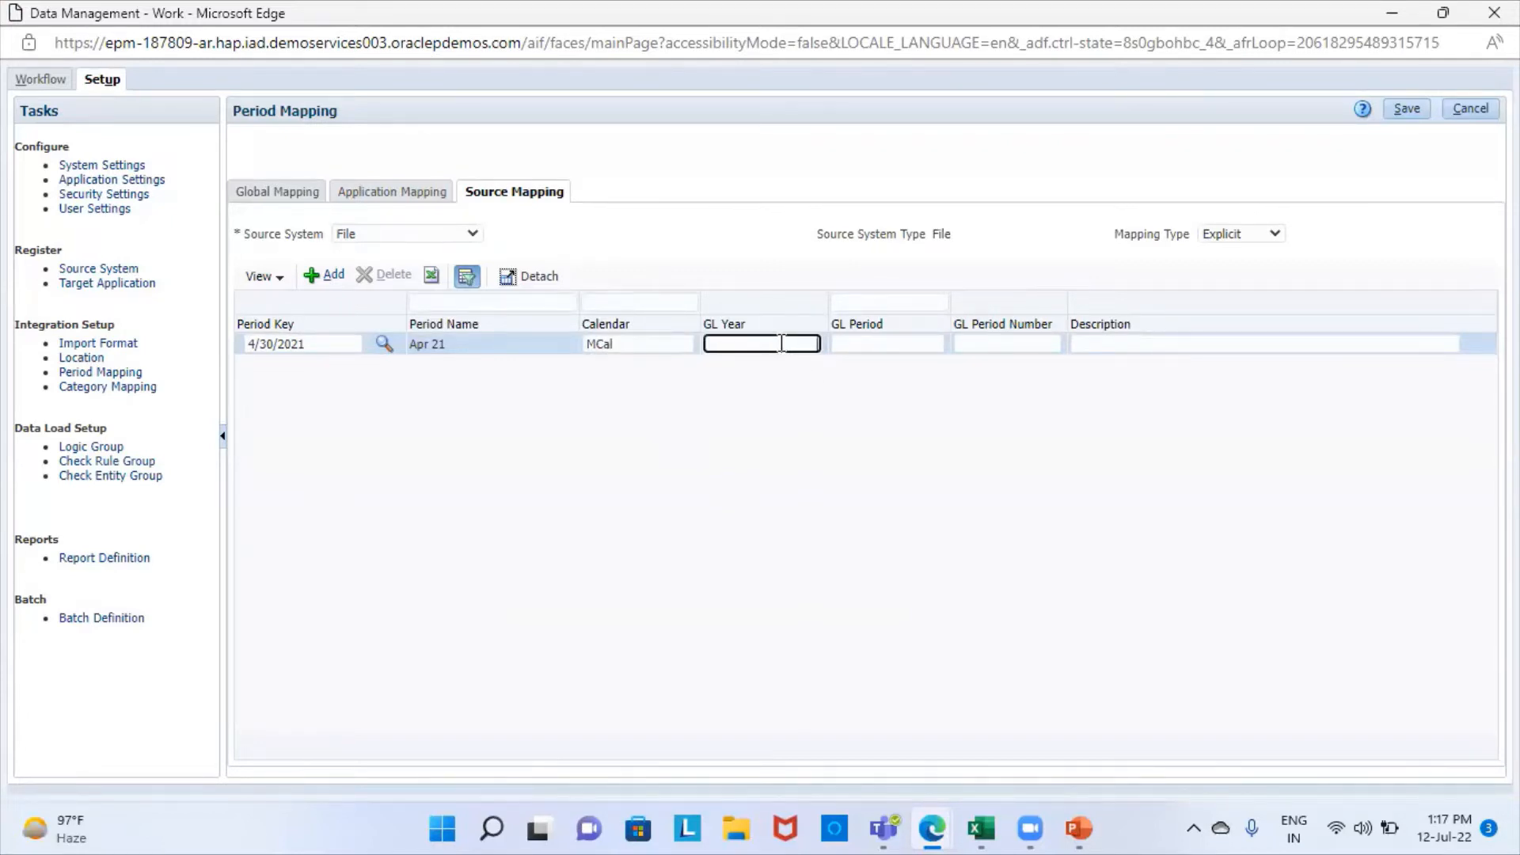
{"action": "type", "text": "2021"}
{"action": "left_click", "coordinate": [893, 342]}
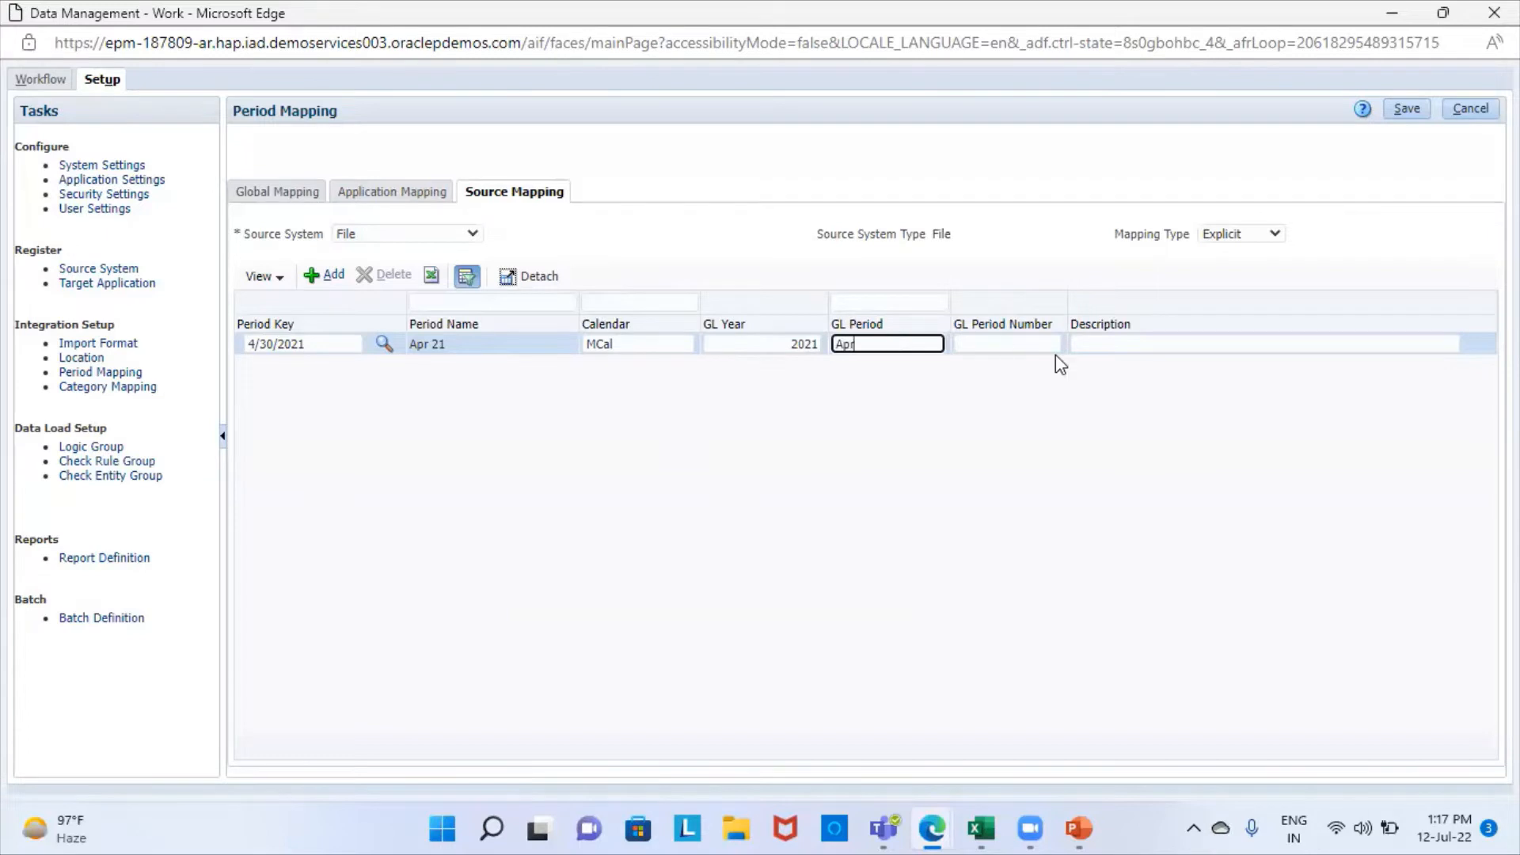
{"action": "left_click", "coordinate": [1031, 344]}
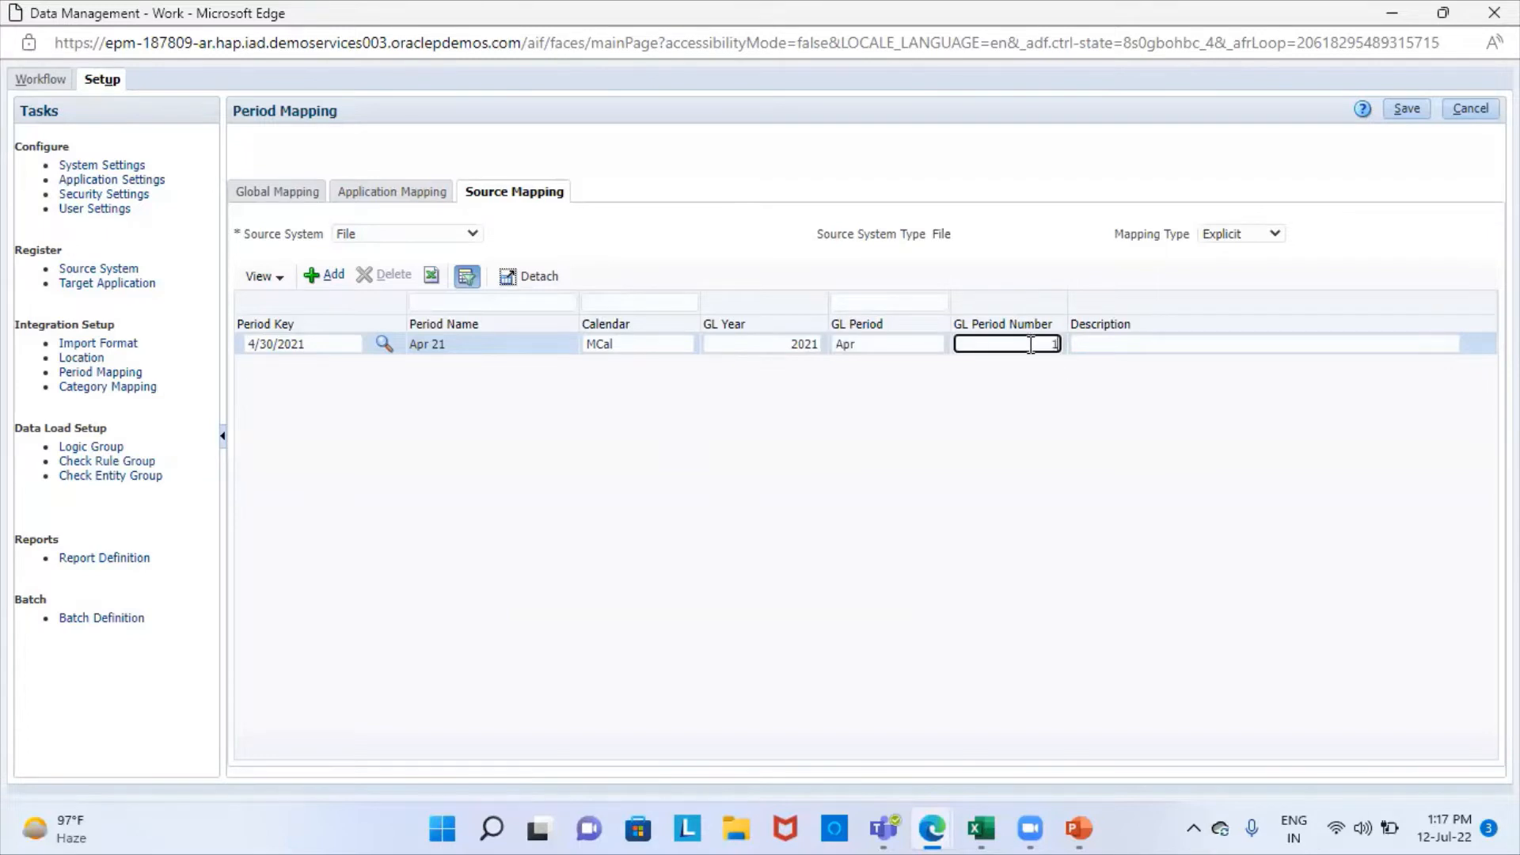
{"action": "left_click", "coordinate": [1405, 109]}
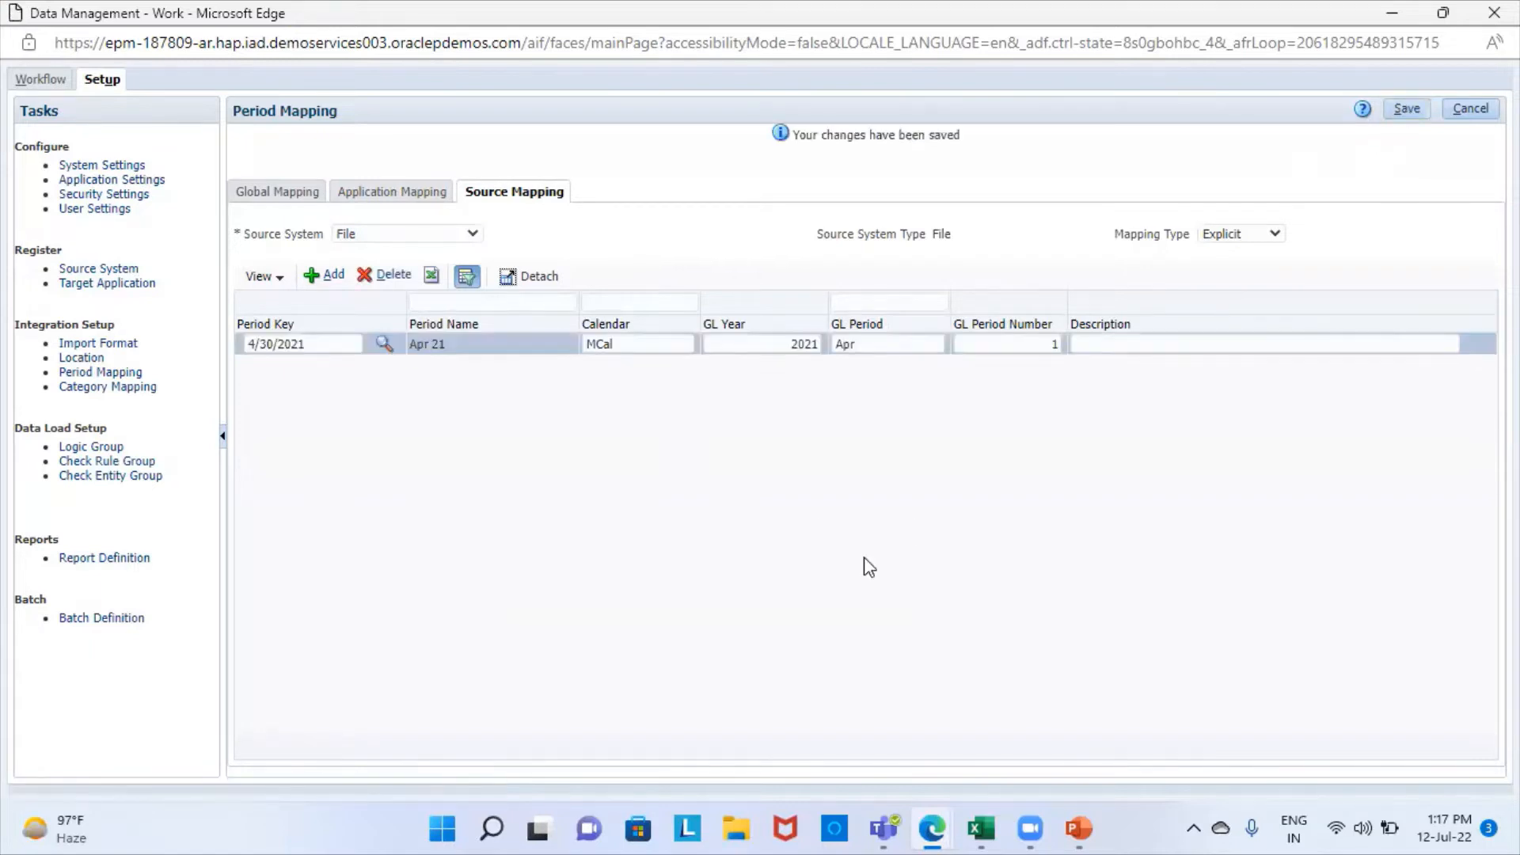
Add another source period mapping row with the period key of May 21.
{"action": "left_click", "coordinate": [321, 275]}
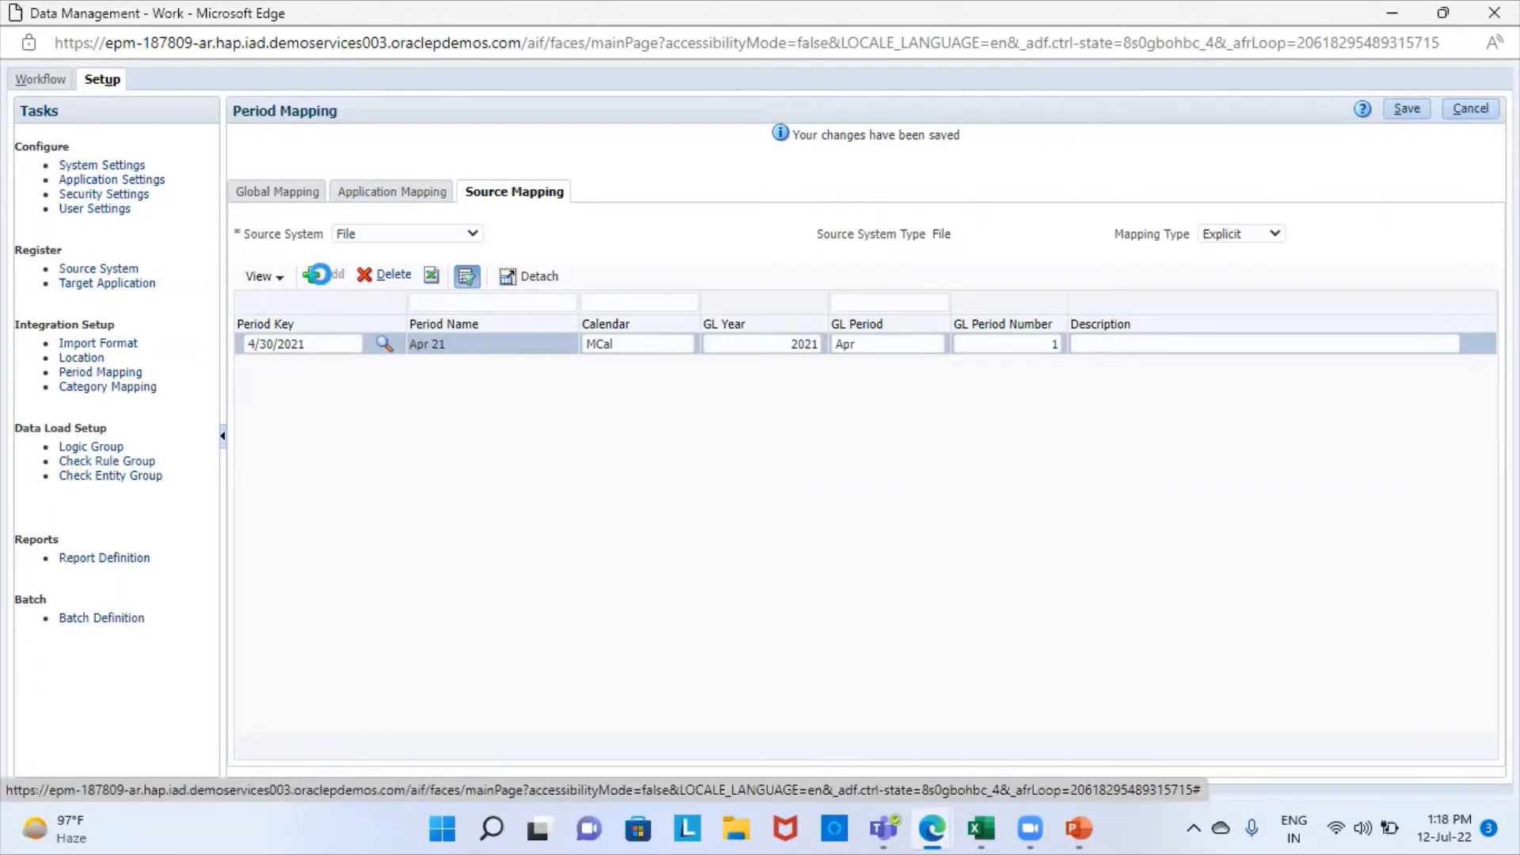
{"action": "left_click", "coordinate": [384, 343]}
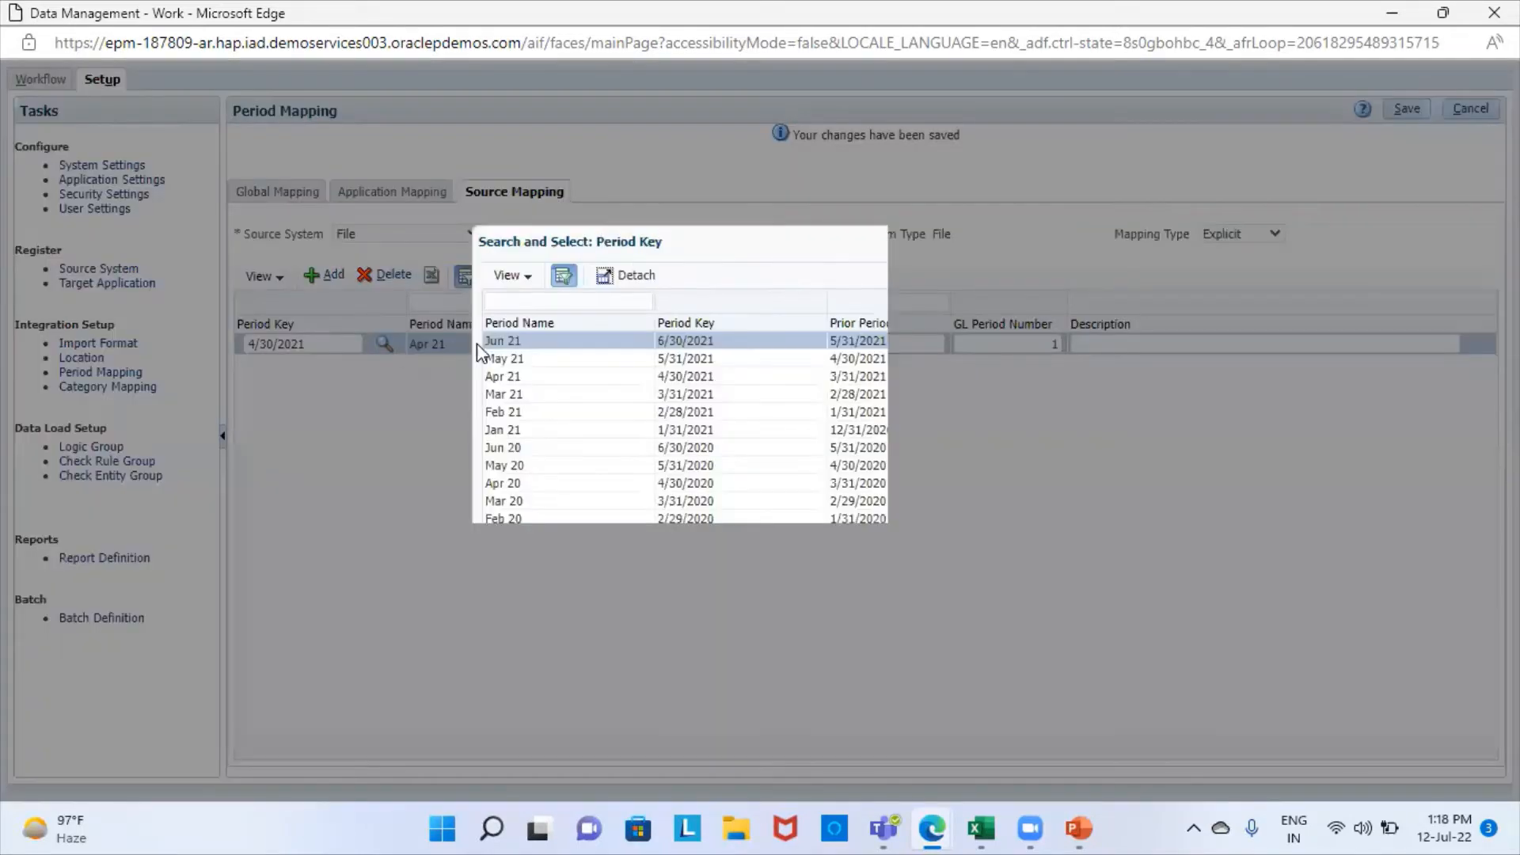
{"action": "left_click", "coordinate": [582, 358]}
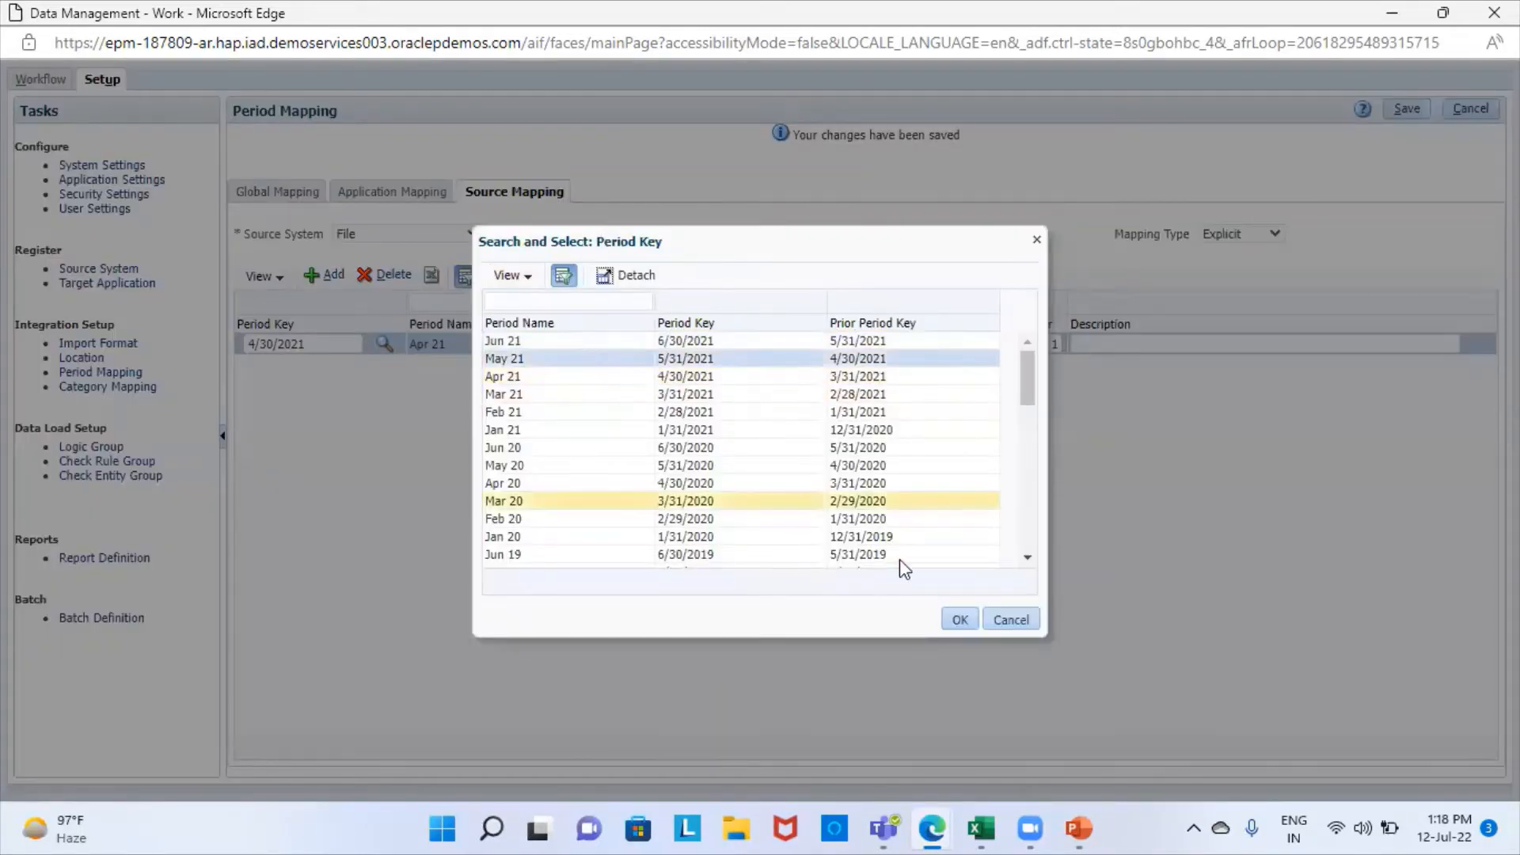
{"action": "left_click", "coordinate": [959, 619]}
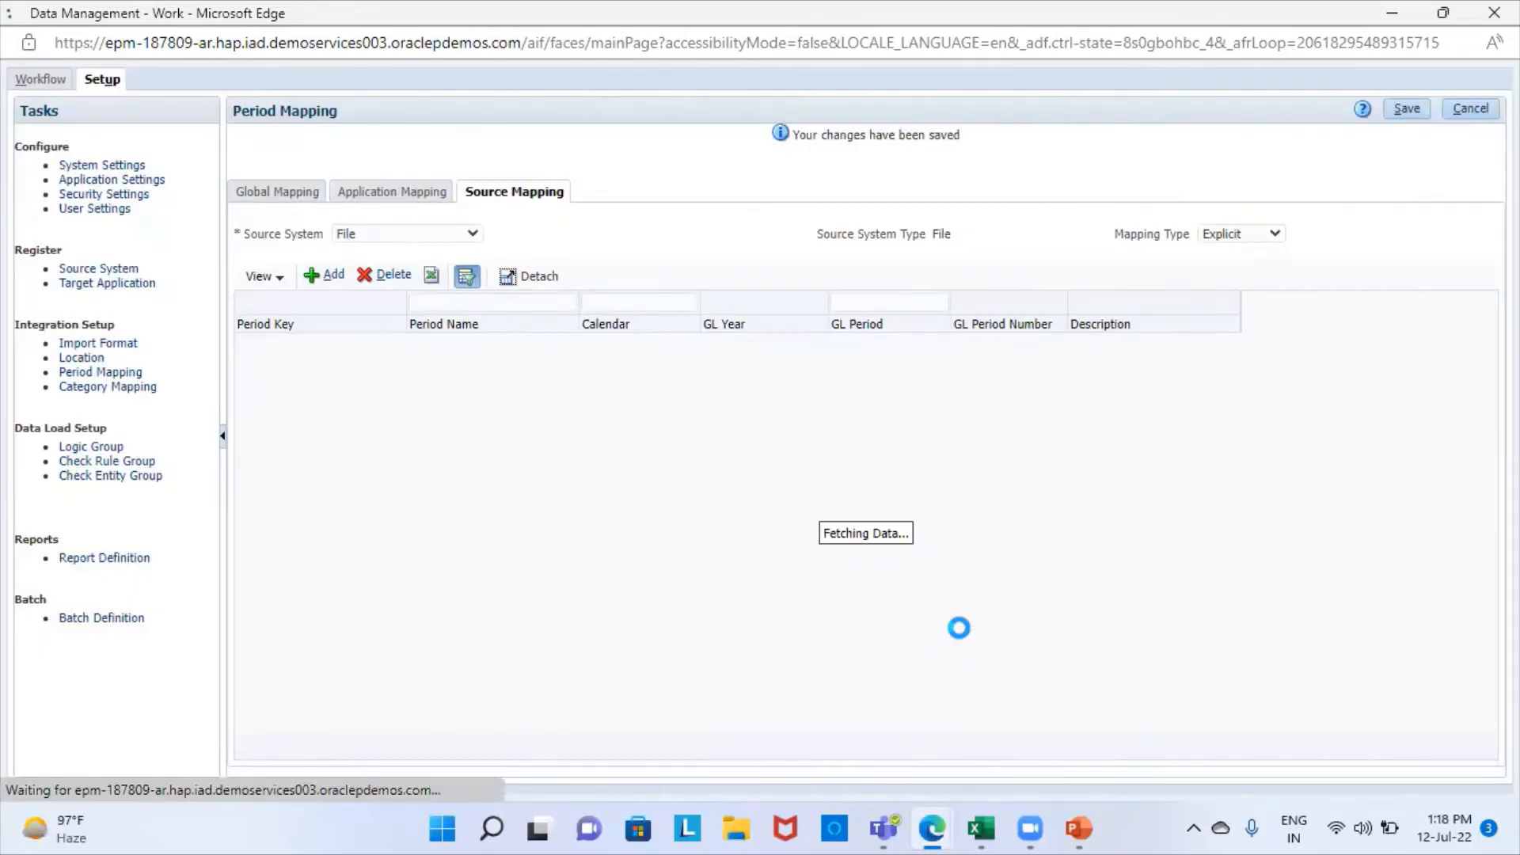
Complete the May 21 source mapping with calendar MCal, GL year 2021, GL period May and period number 2, and save it.
{"action": "left_click", "coordinate": [664, 342]}
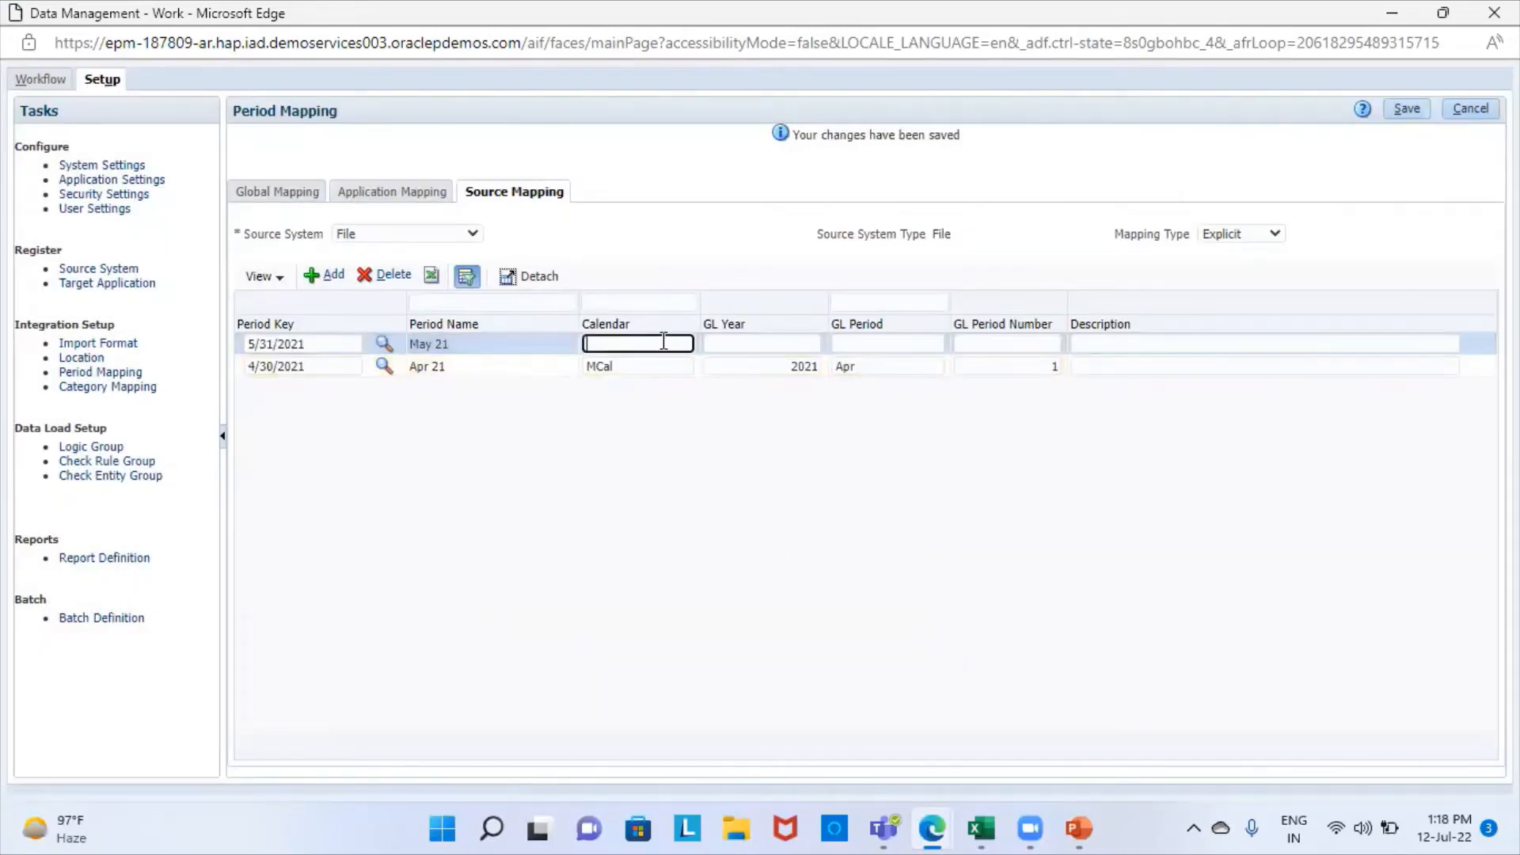
{"action": "type", "text": "MCal"}
{"action": "left_click", "coordinate": [770, 344]}
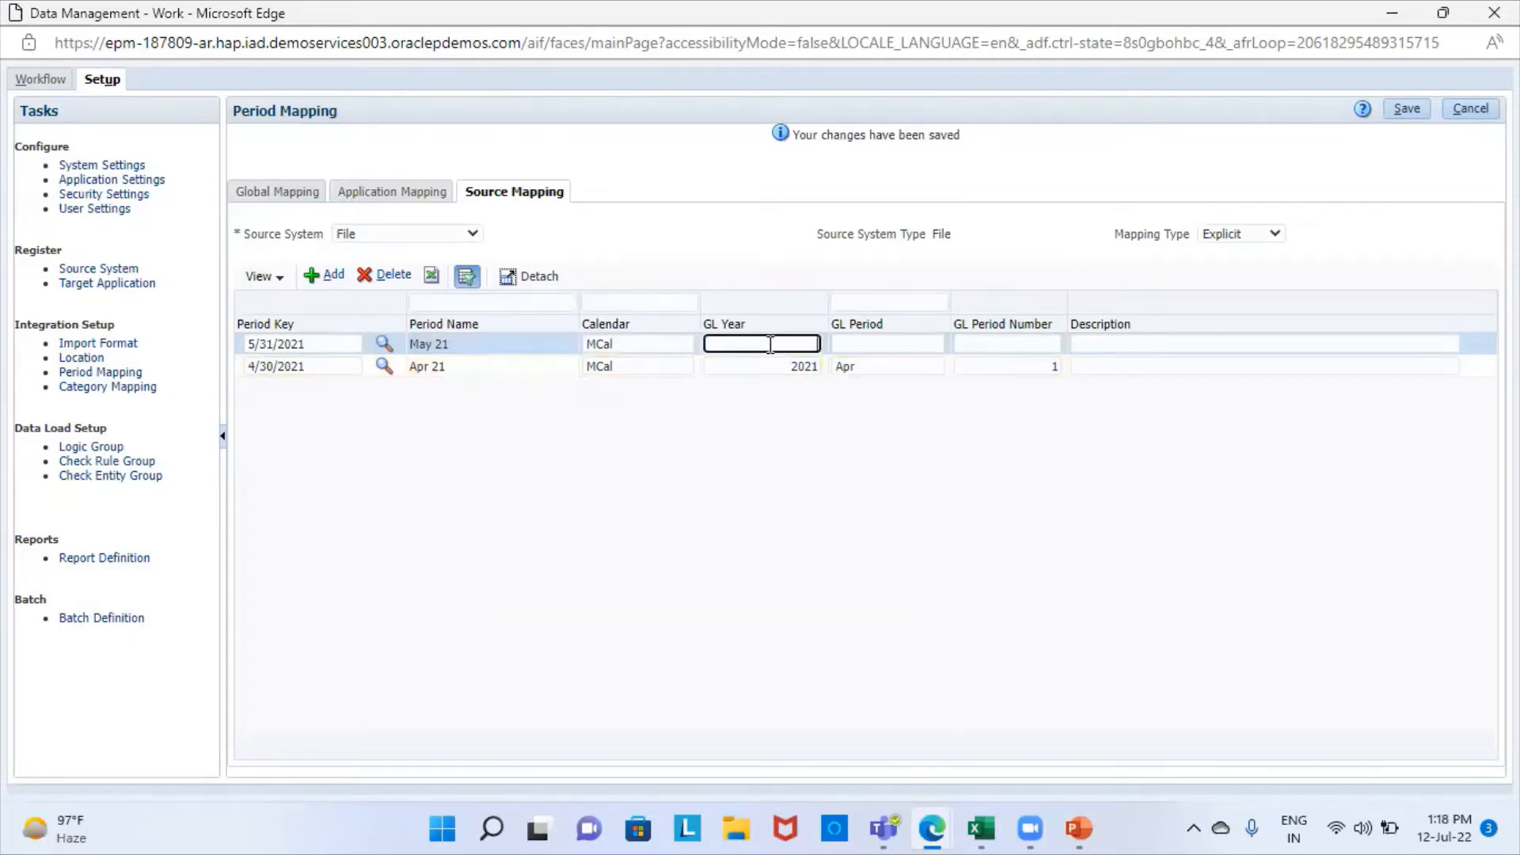
{"action": "type", "text": "2021"}
{"action": "left_click", "coordinate": [865, 342]}
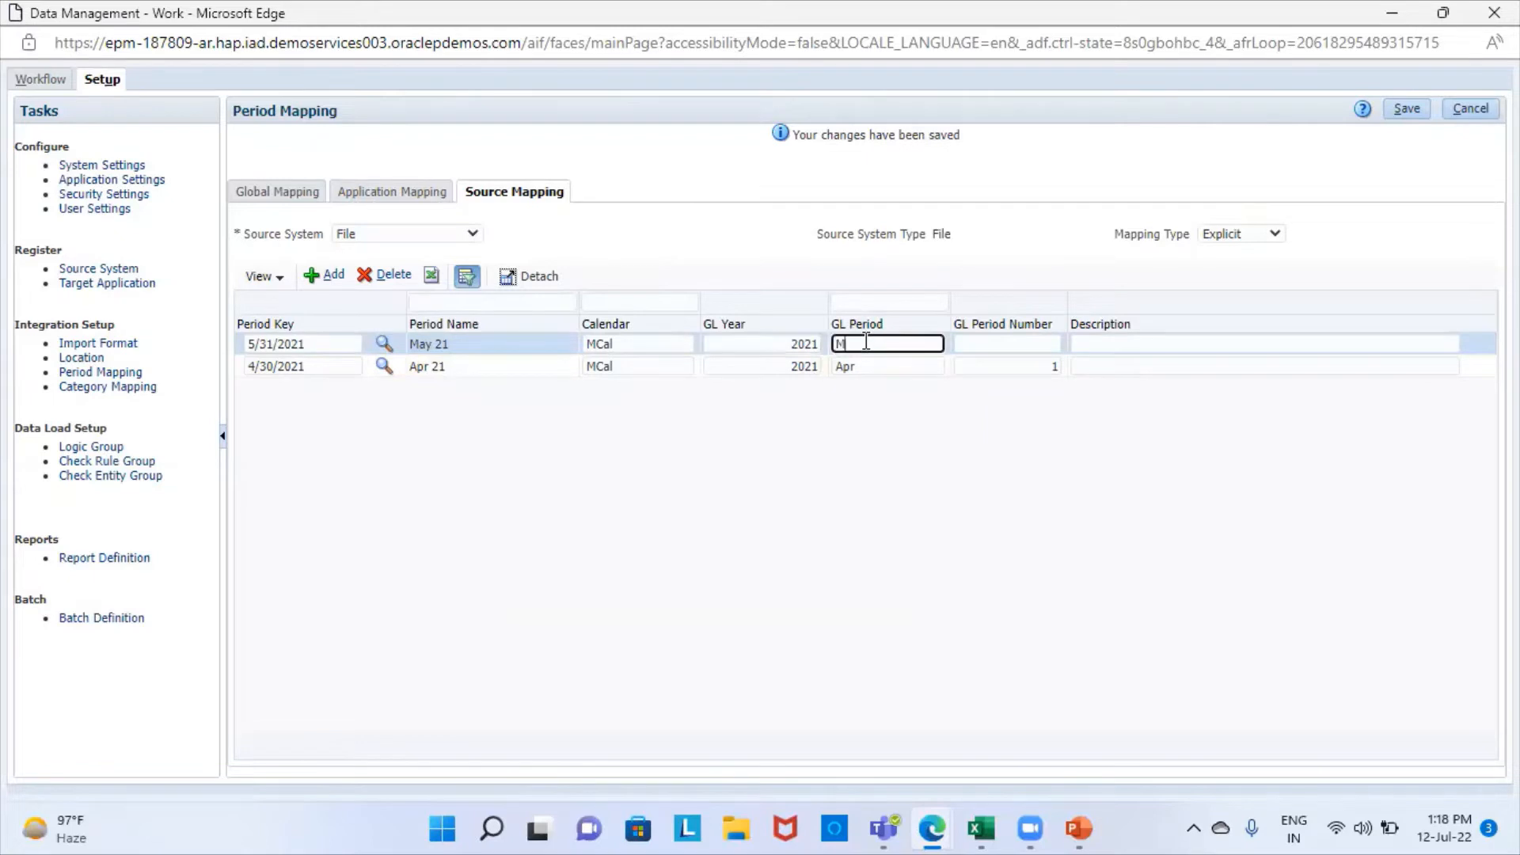
{"action": "left_click", "coordinate": [1044, 342]}
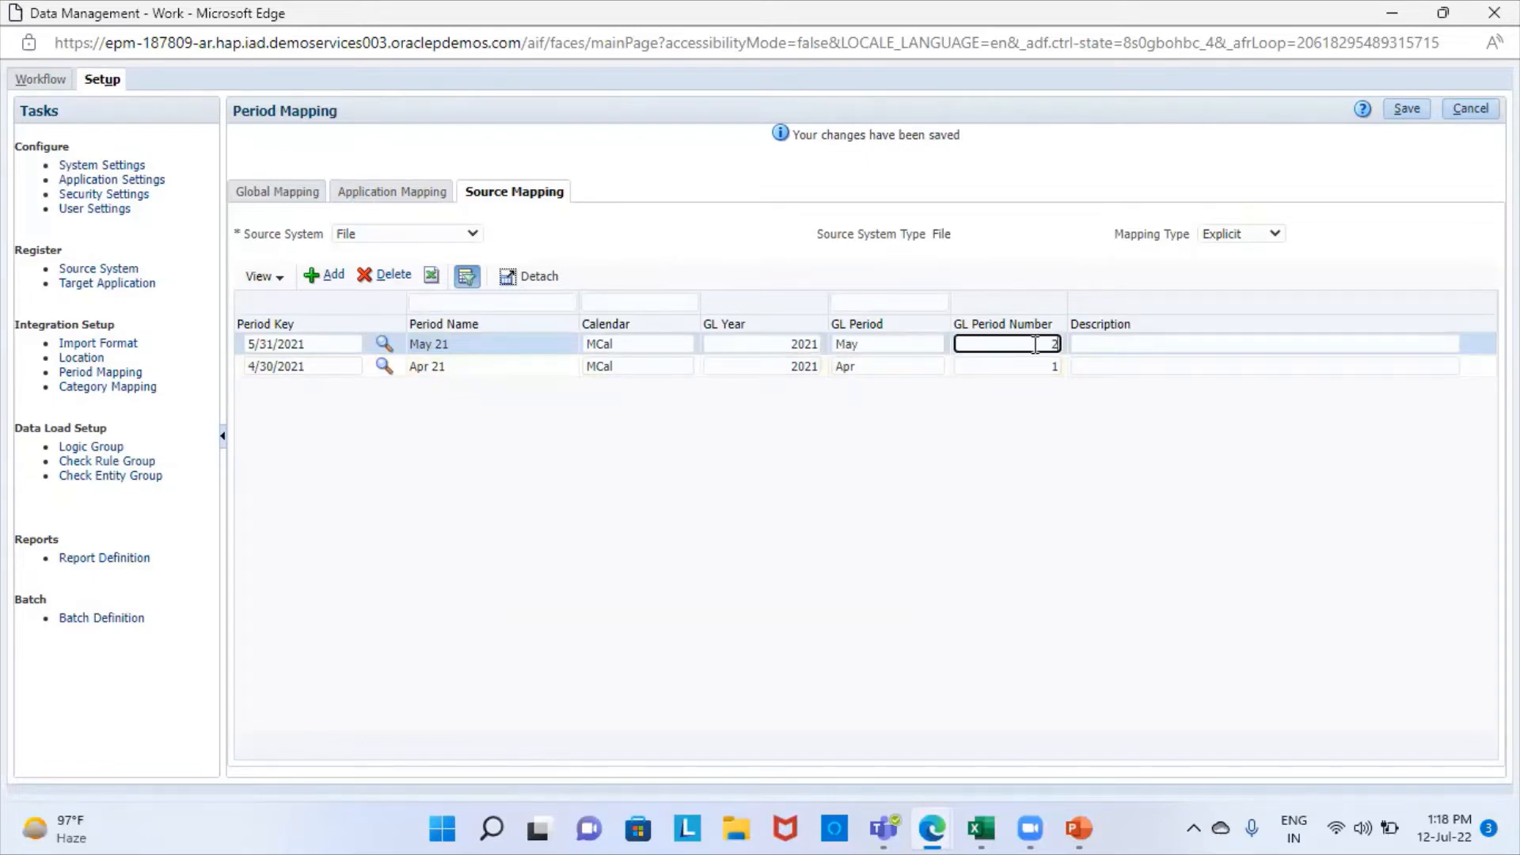
{"action": "left_click", "coordinate": [1412, 112]}
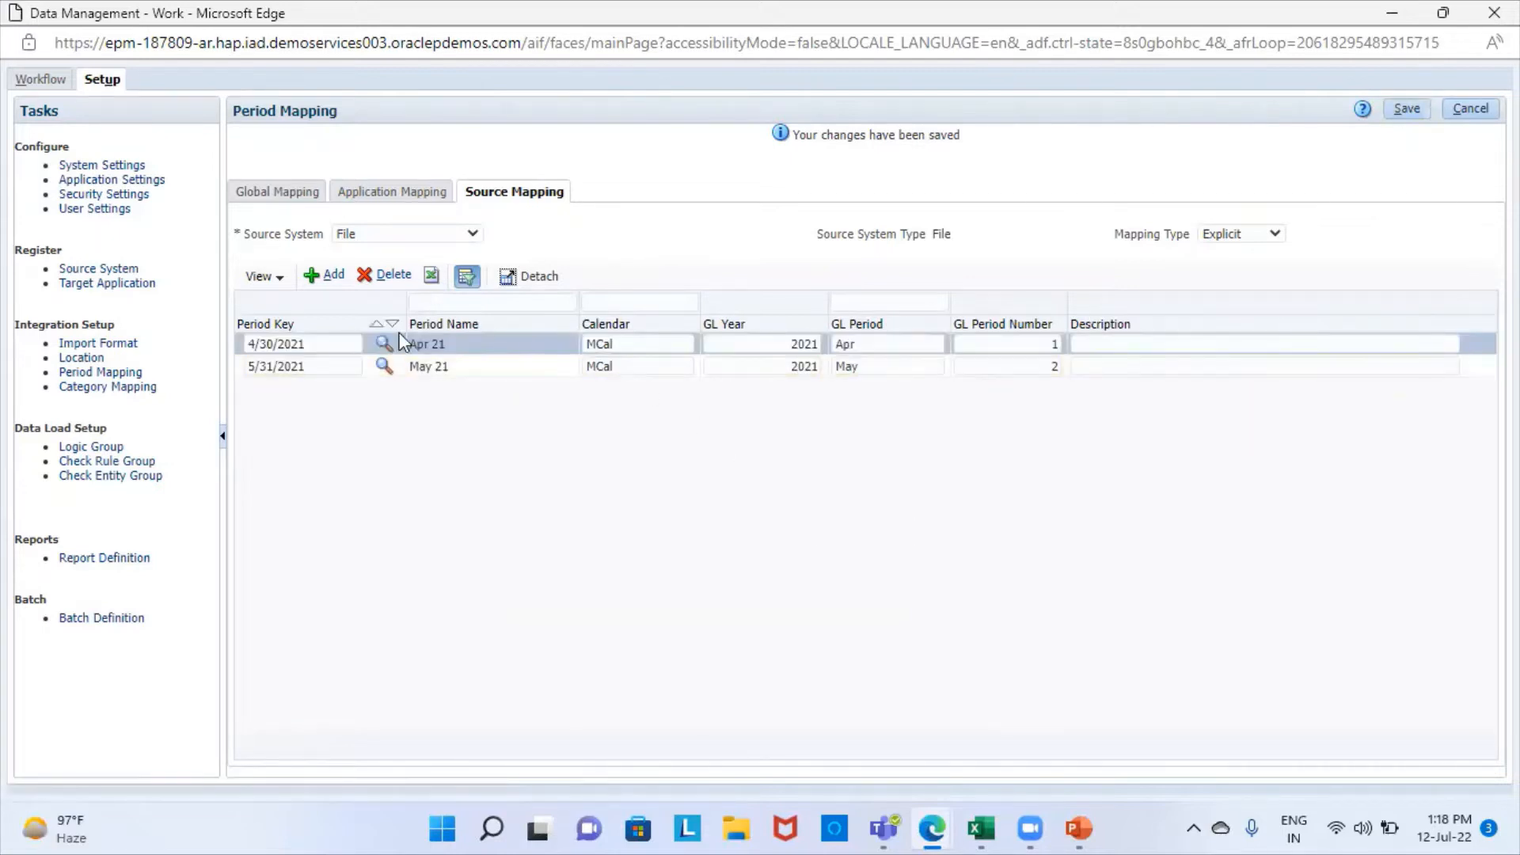
Add and save a Jun 21 source mapping with calendar MCal, GL year 2021, GL period Jun and period number 3.
{"action": "left_click", "coordinate": [320, 277]}
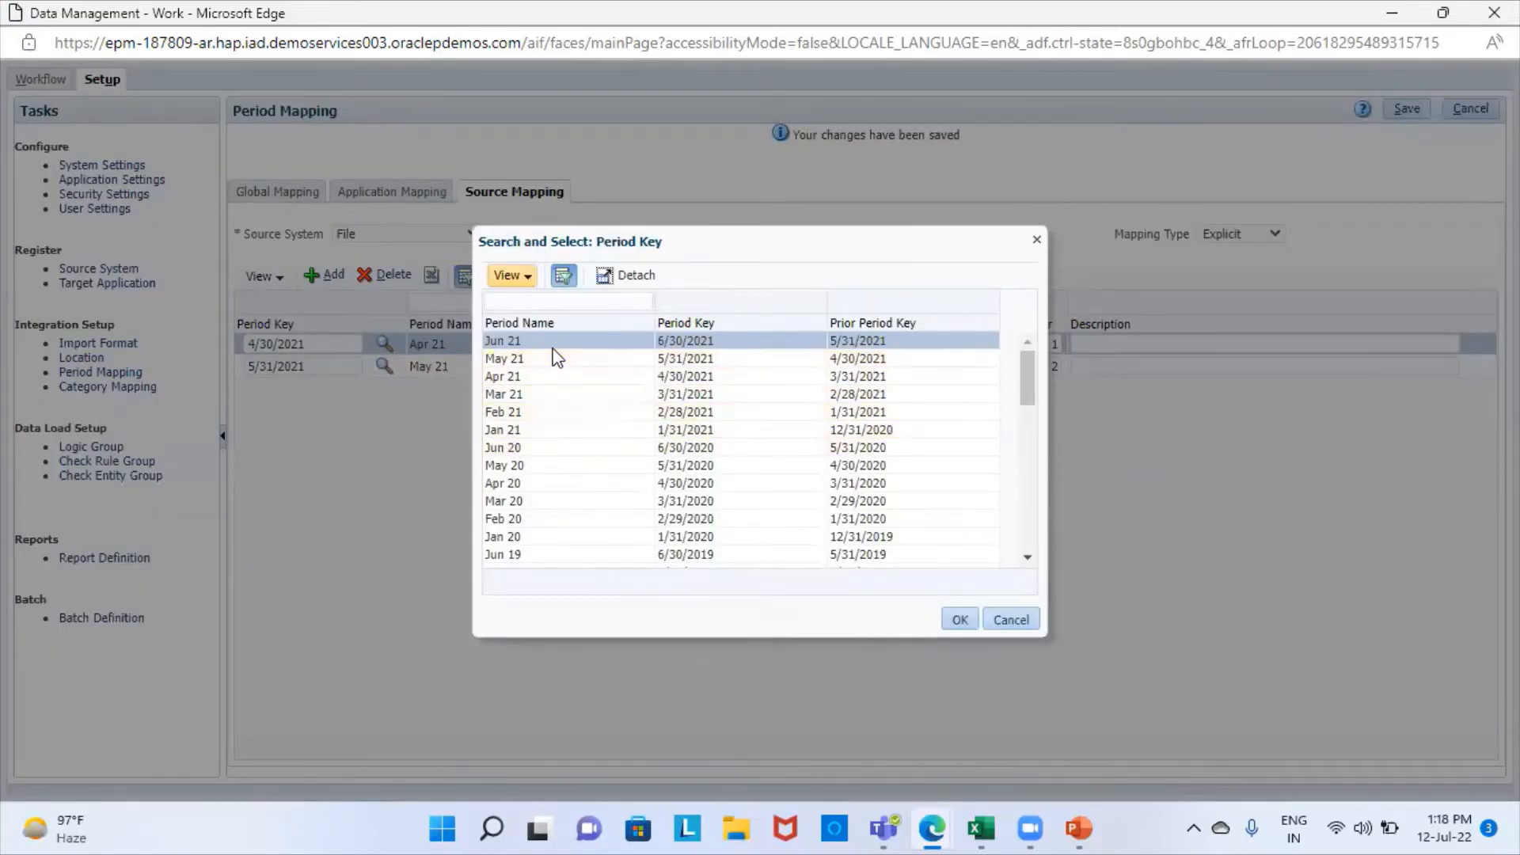
{"action": "left_click", "coordinate": [954, 619]}
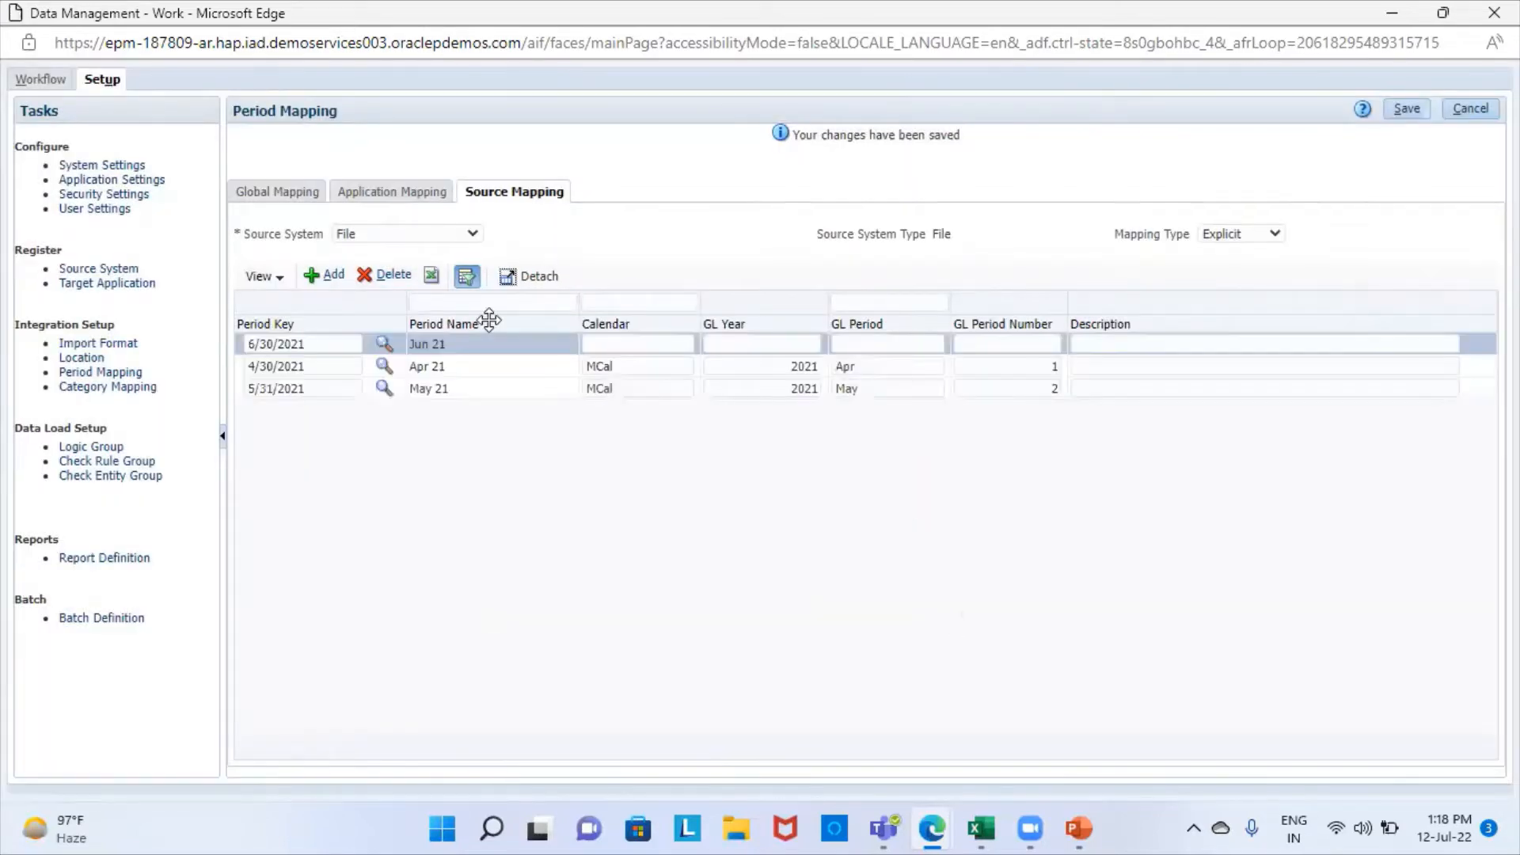
{"action": "left_click", "coordinate": [611, 342]}
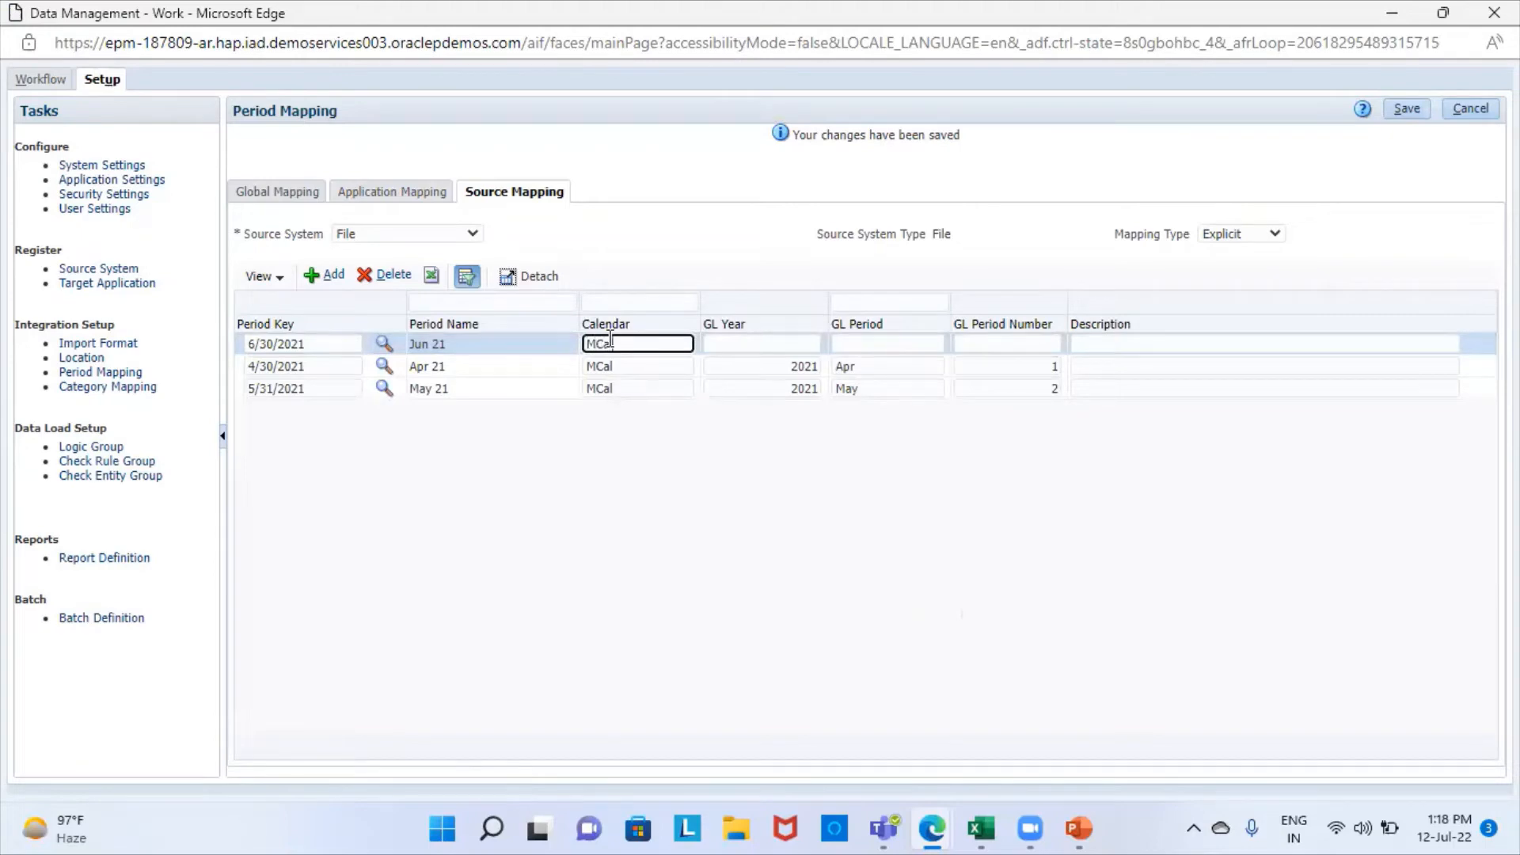
{"action": "left_click", "coordinate": [773, 346]}
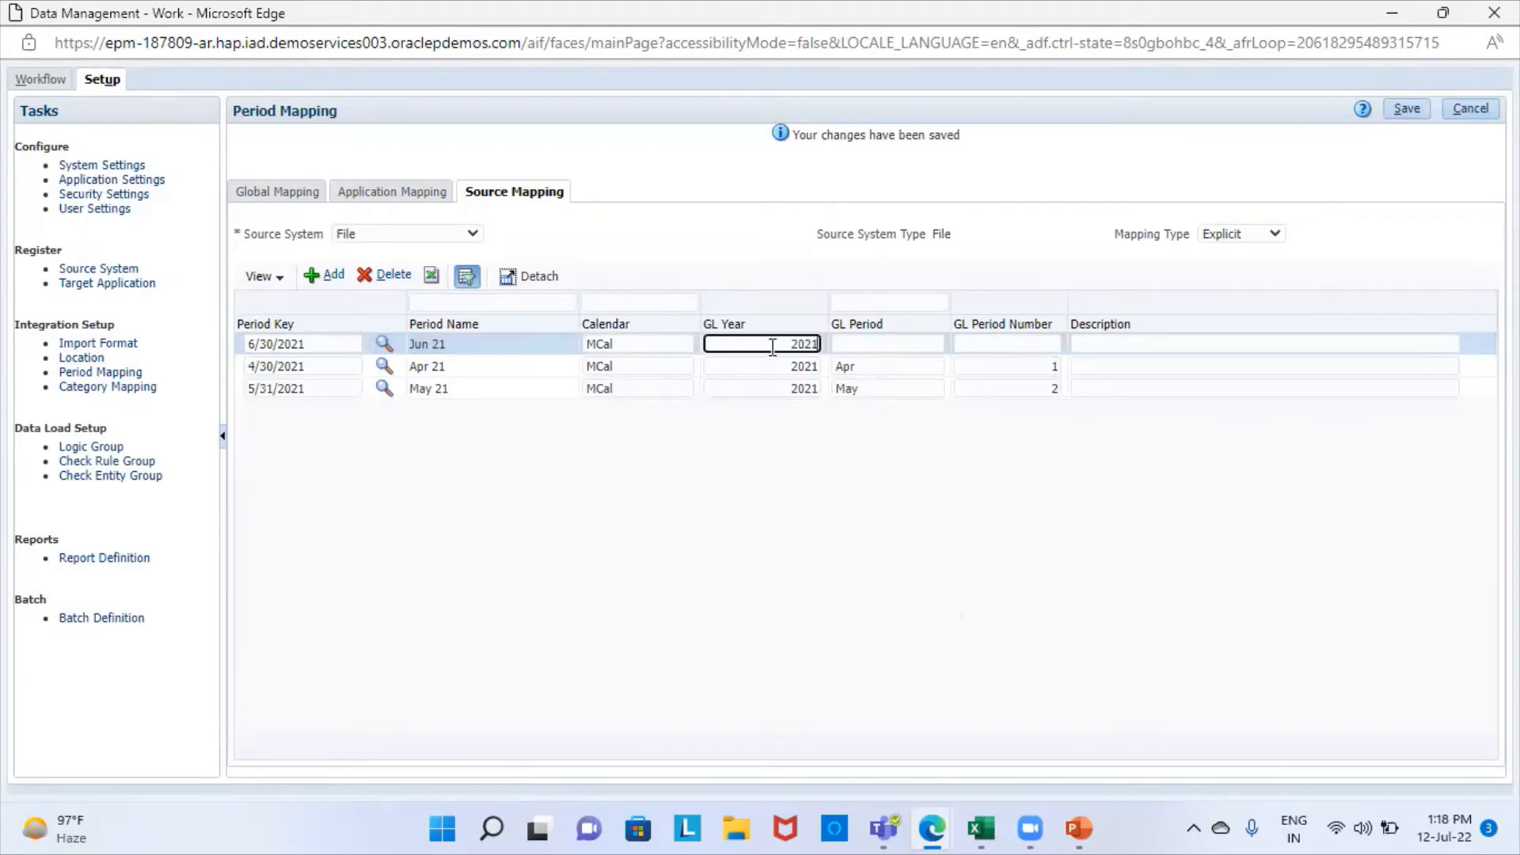
{"action": "left_click", "coordinate": [895, 341]}
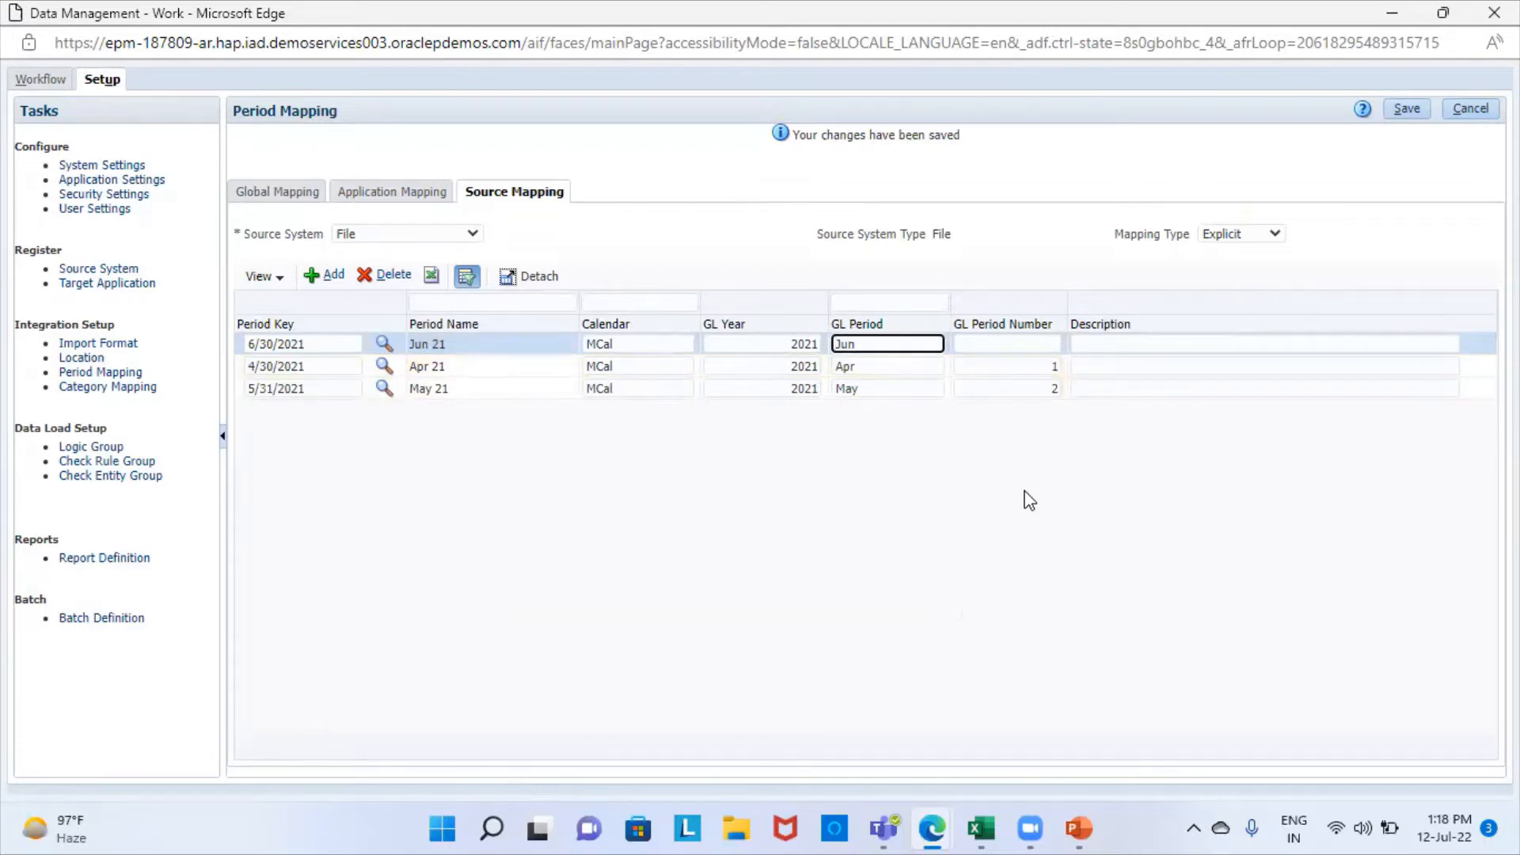
{"action": "left_click", "coordinate": [1047, 345]}
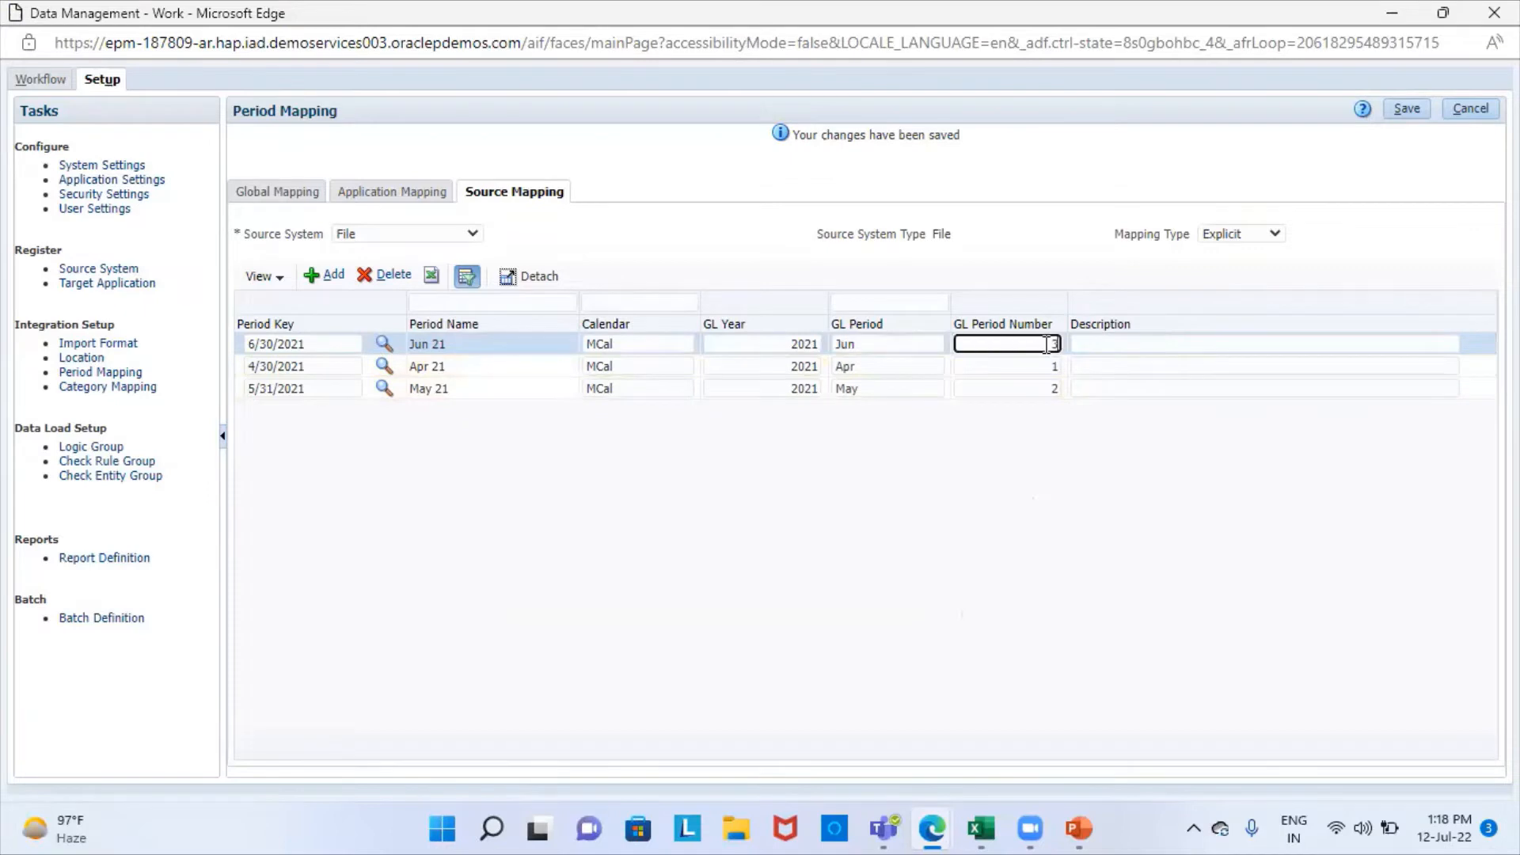
{"action": "left_click", "coordinate": [1402, 111]}
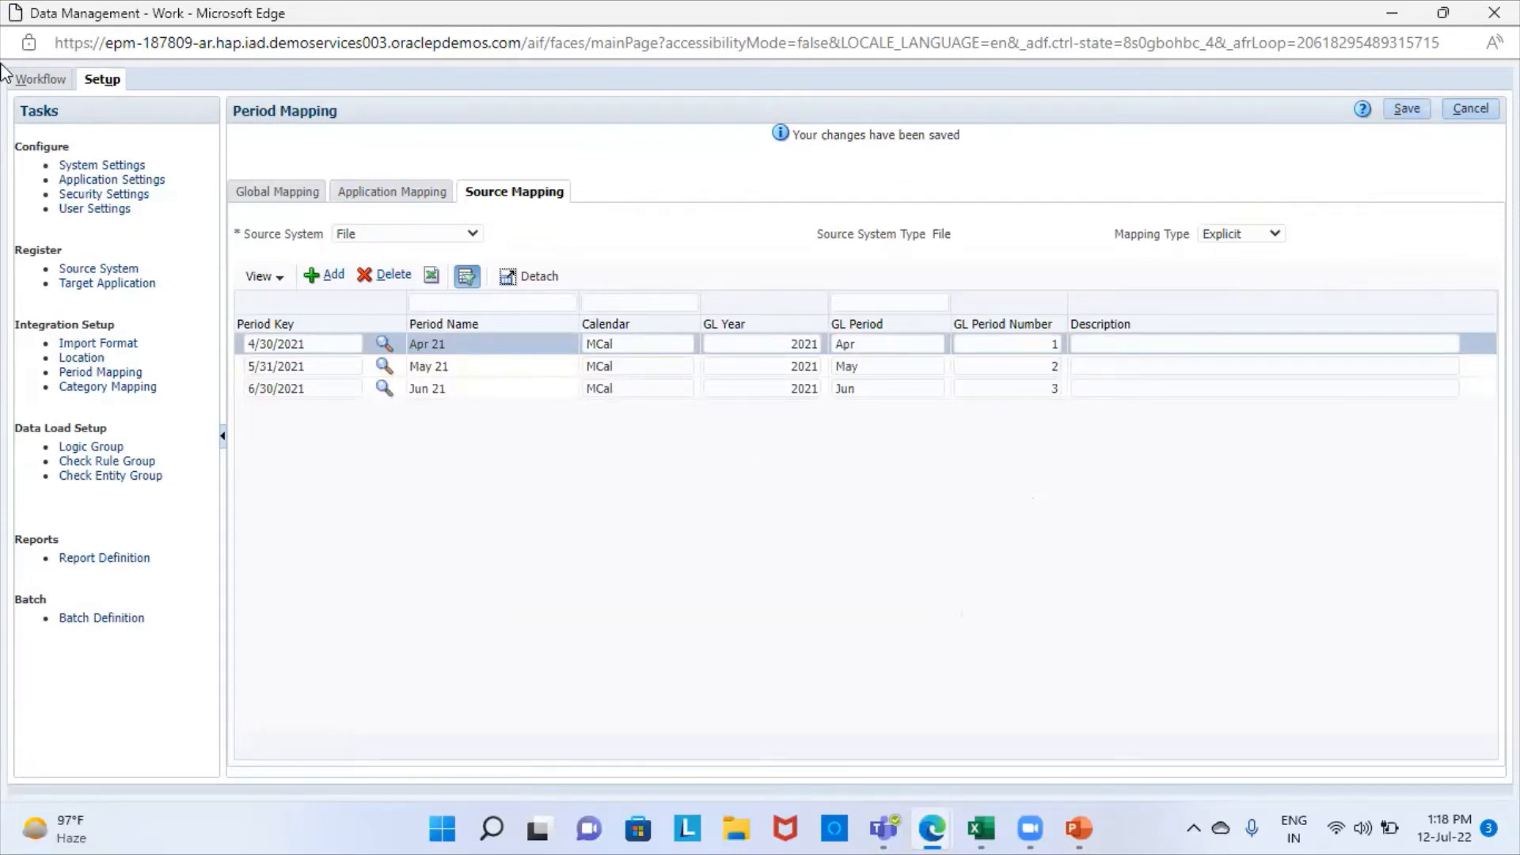
Open the data load mappings in the workflow area and bring up the location search for the point of view.
{"action": "left_click", "coordinate": [42, 80]}
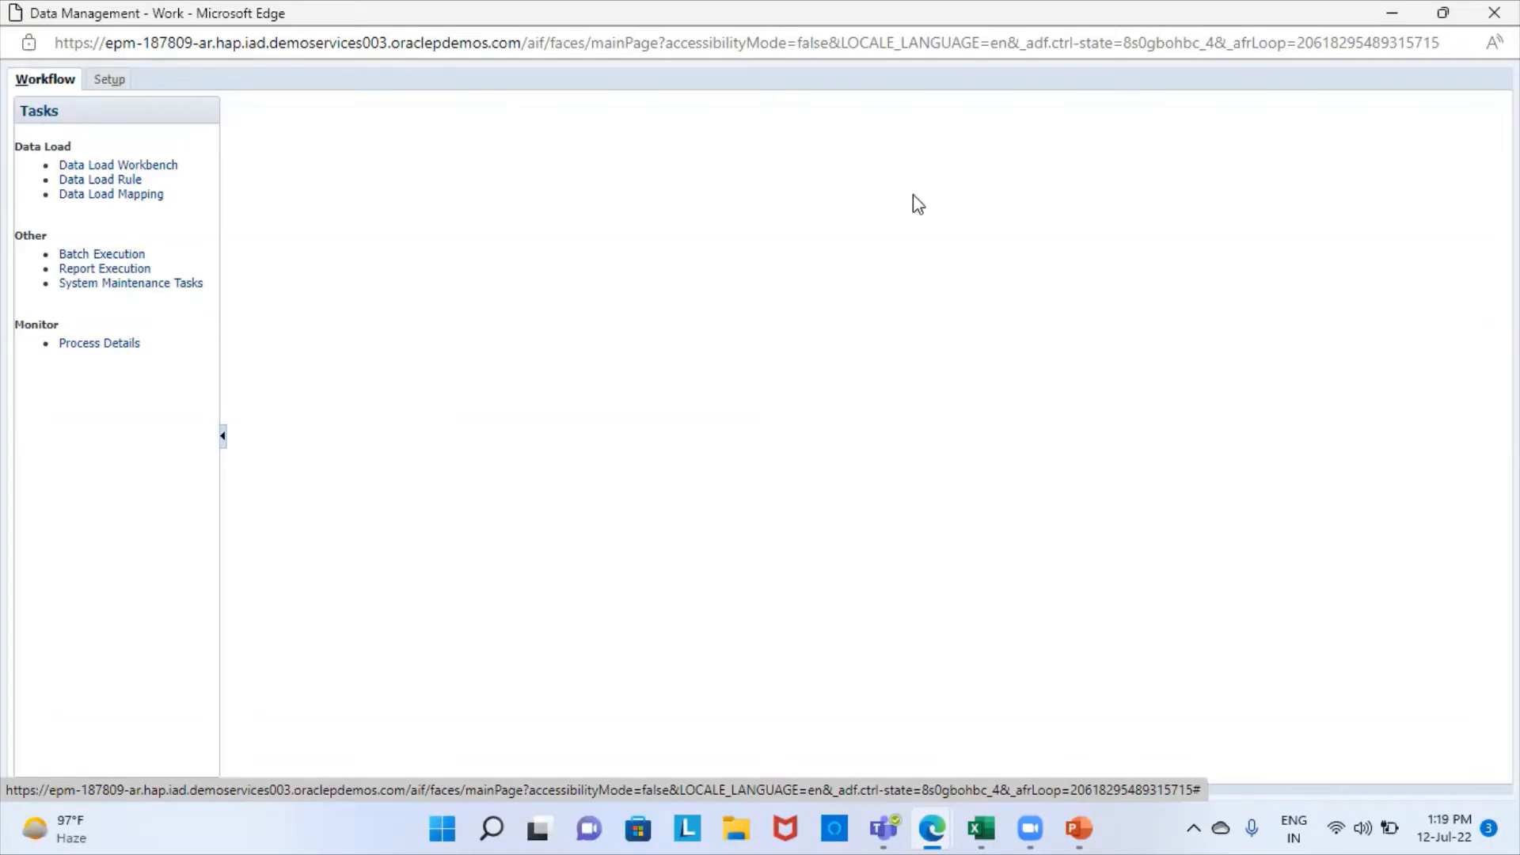
{"action": "left_click", "coordinate": [131, 194]}
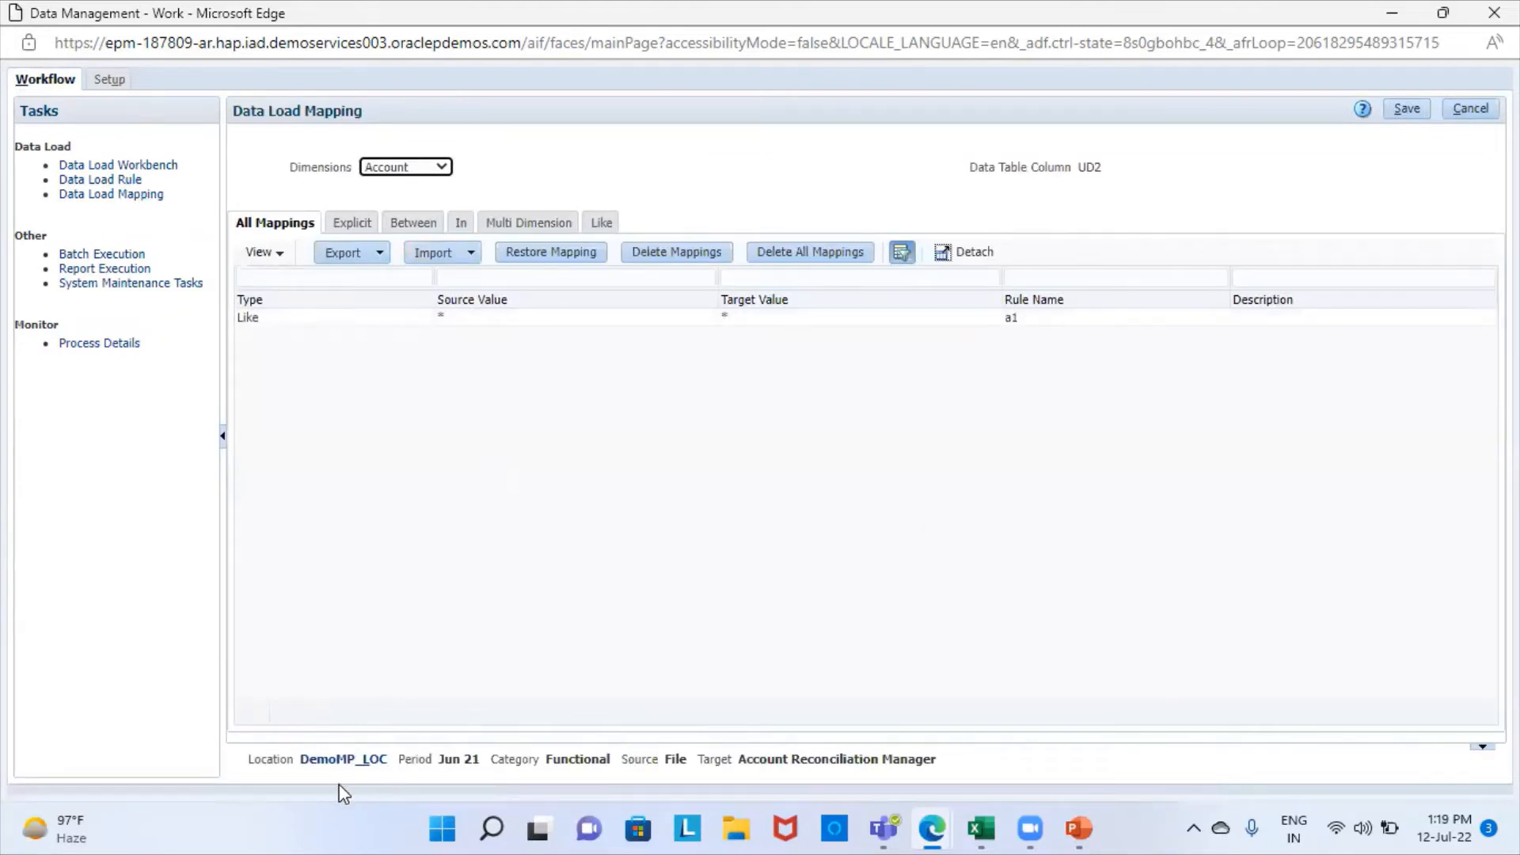
{"action": "left_click", "coordinate": [324, 765]}
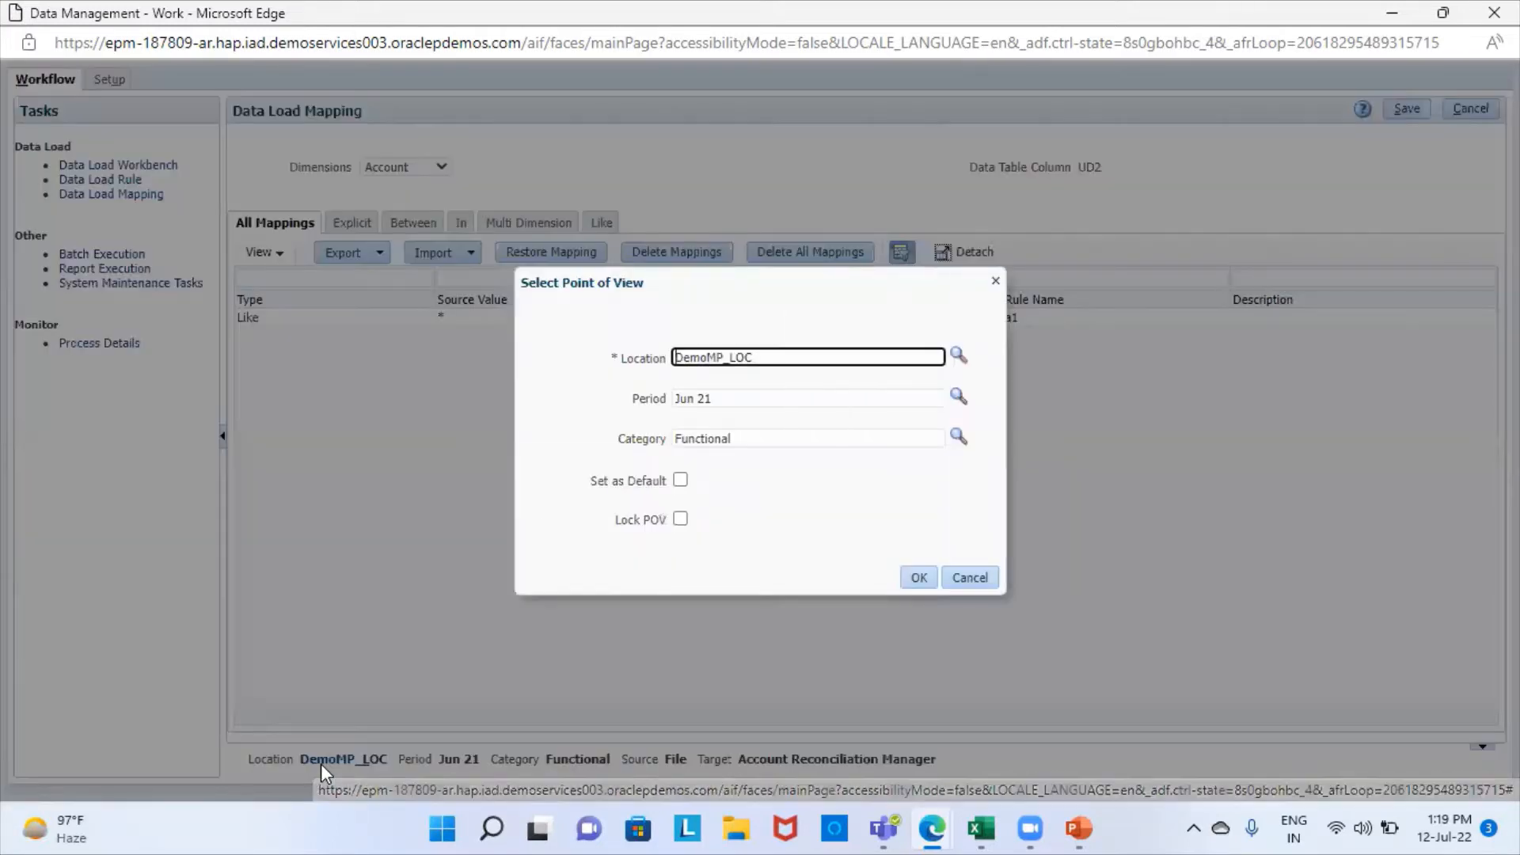
{"action": "left_click", "coordinate": [958, 354]}
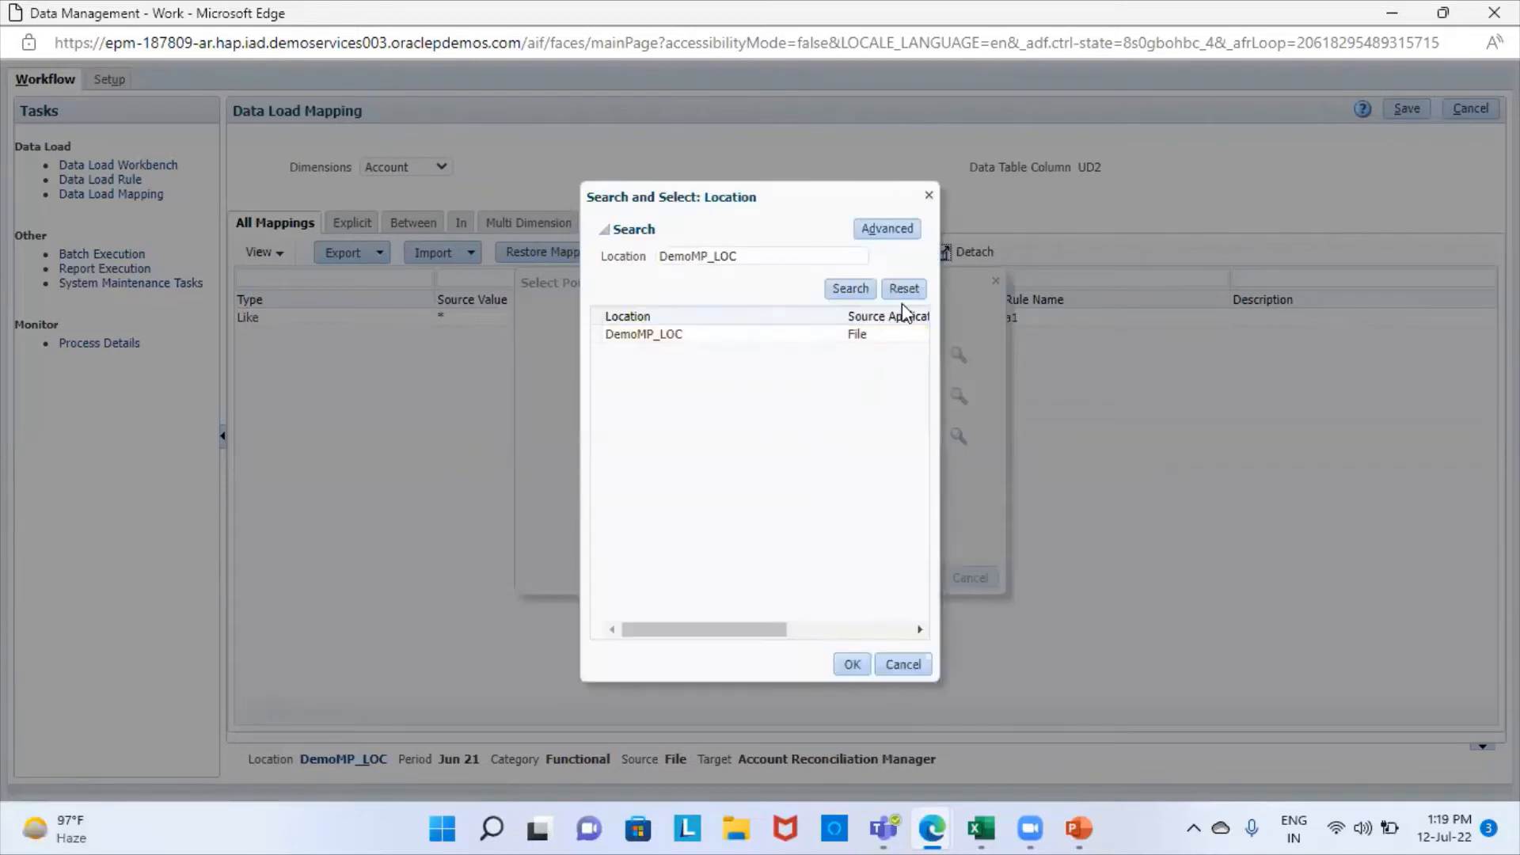
Clear the location search filter, list all locations and choose PracMP_LOC for the point of view.
{"action": "left_click", "coordinate": [907, 290]}
{"action": "left_click", "coordinate": [847, 290]}
{"action": "scroll", "coordinate": [688, 492], "scroll_direction": "down", "scroll_amount": 2}
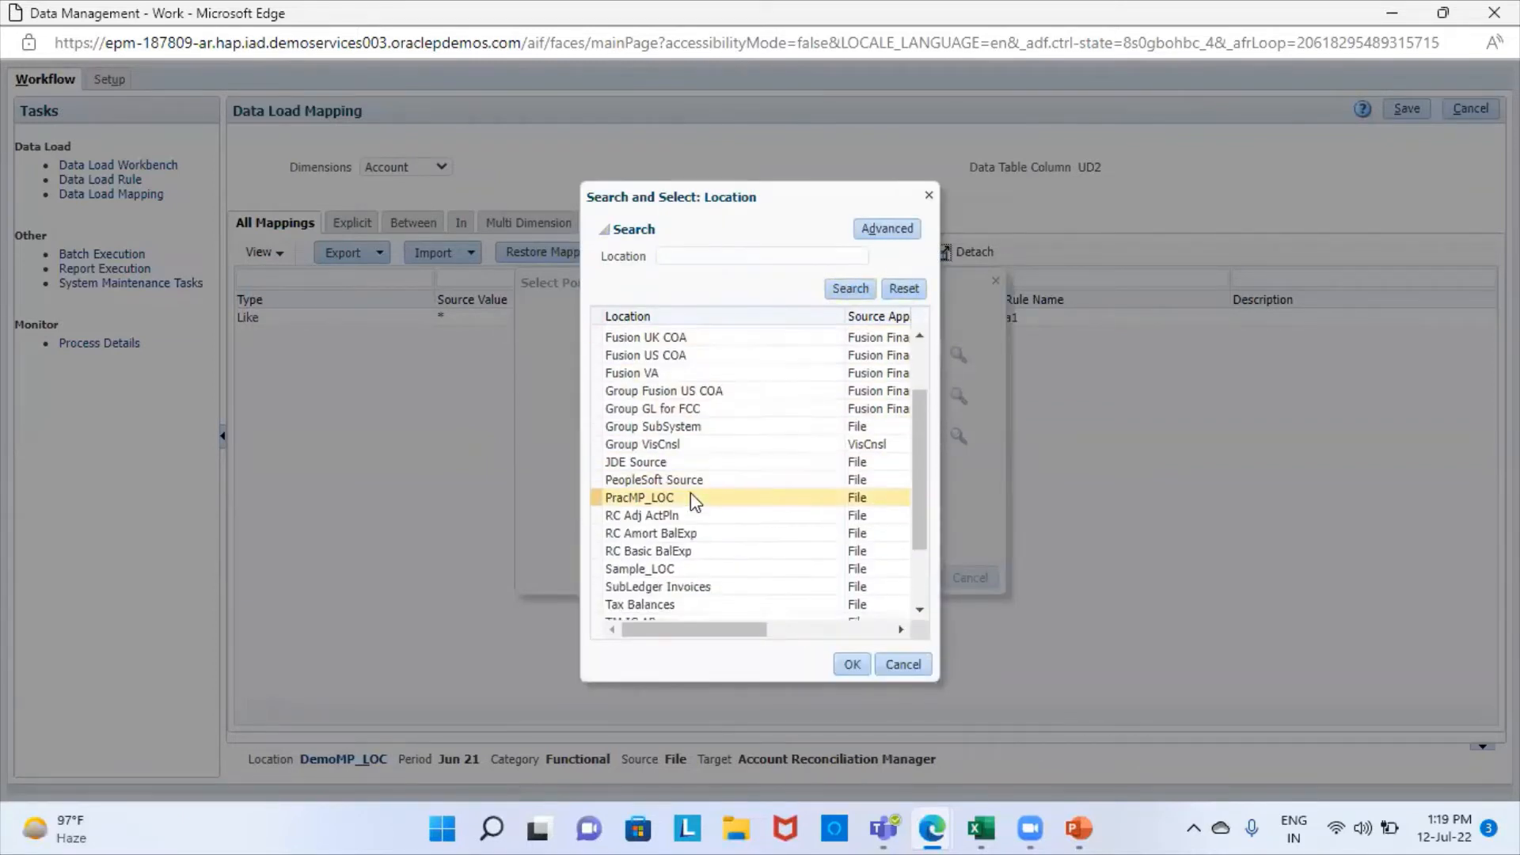
{"action": "scroll", "coordinate": [690, 493], "scroll_direction": "down", "scroll_amount": 1}
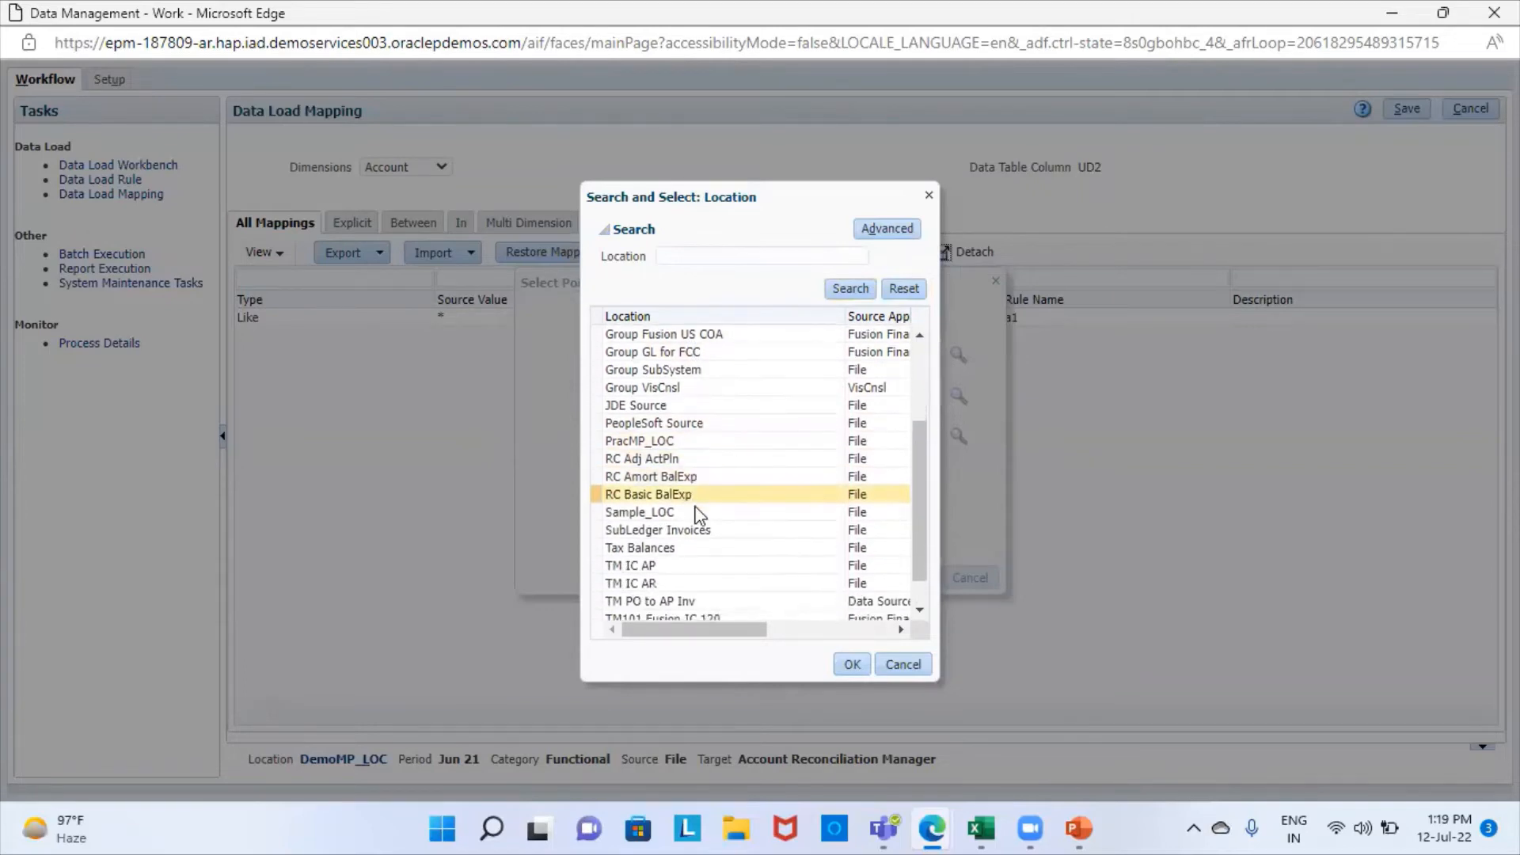
{"action": "scroll", "coordinate": [739, 517], "scroll_direction": "down", "scroll_amount": 1}
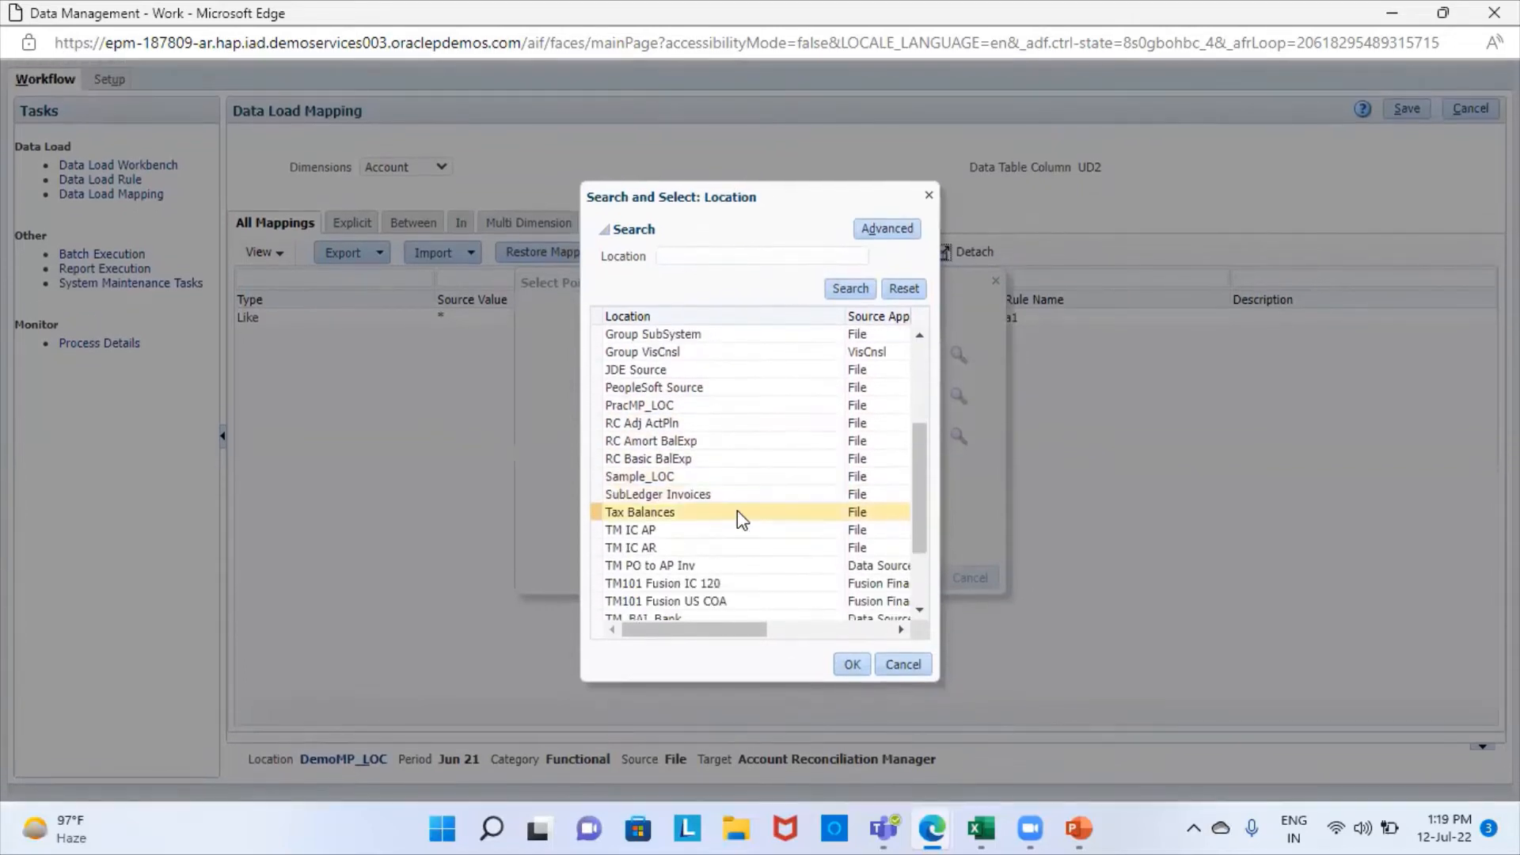
{"action": "scroll", "coordinate": [738, 510], "scroll_direction": "down", "scroll_amount": 3}
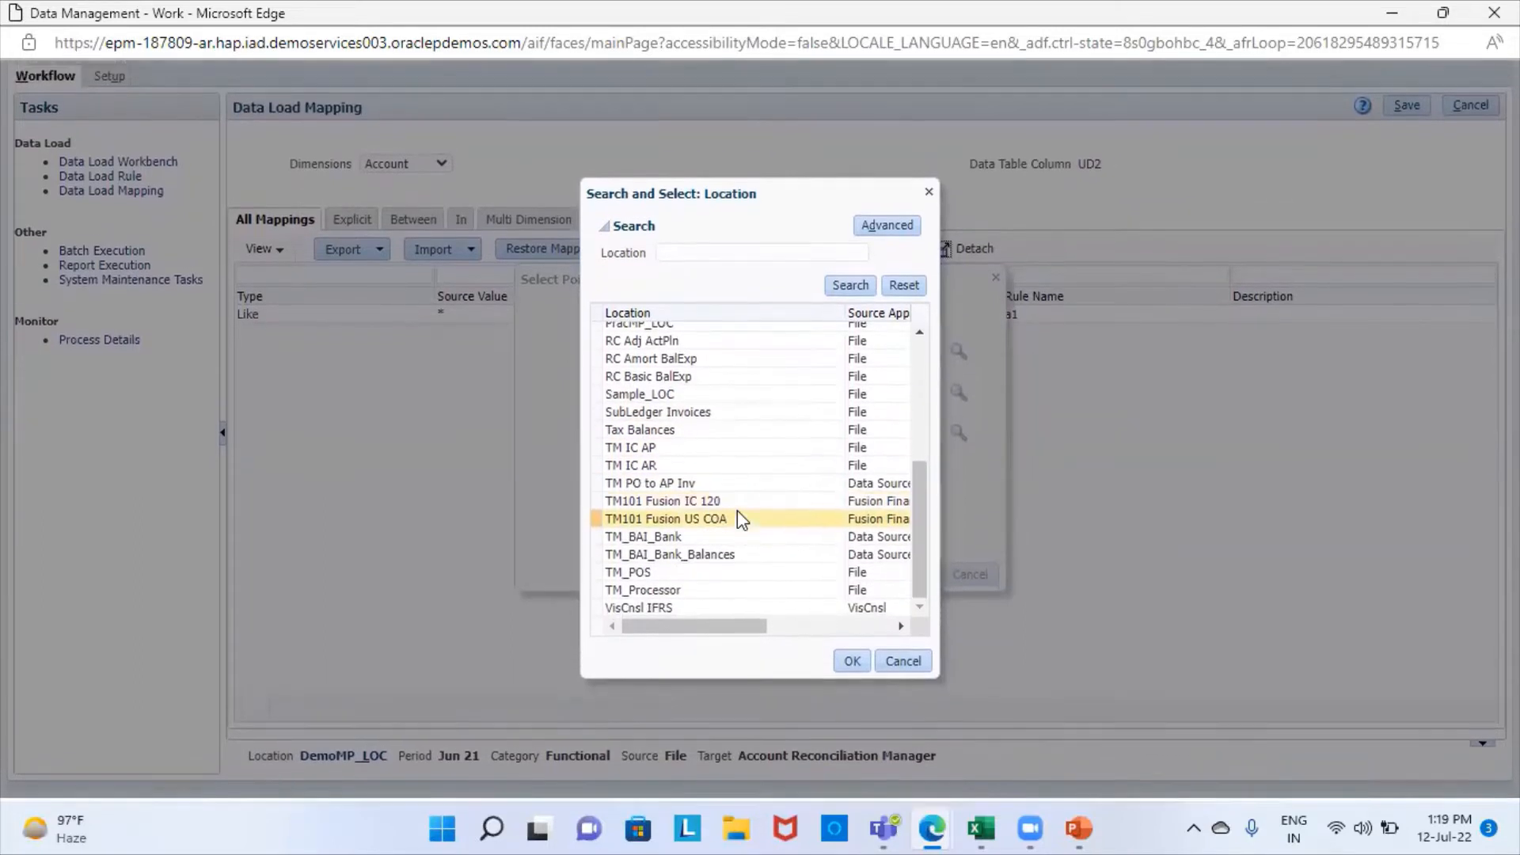
{"action": "scroll", "coordinate": [738, 511], "scroll_direction": "up", "scroll_amount": 5}
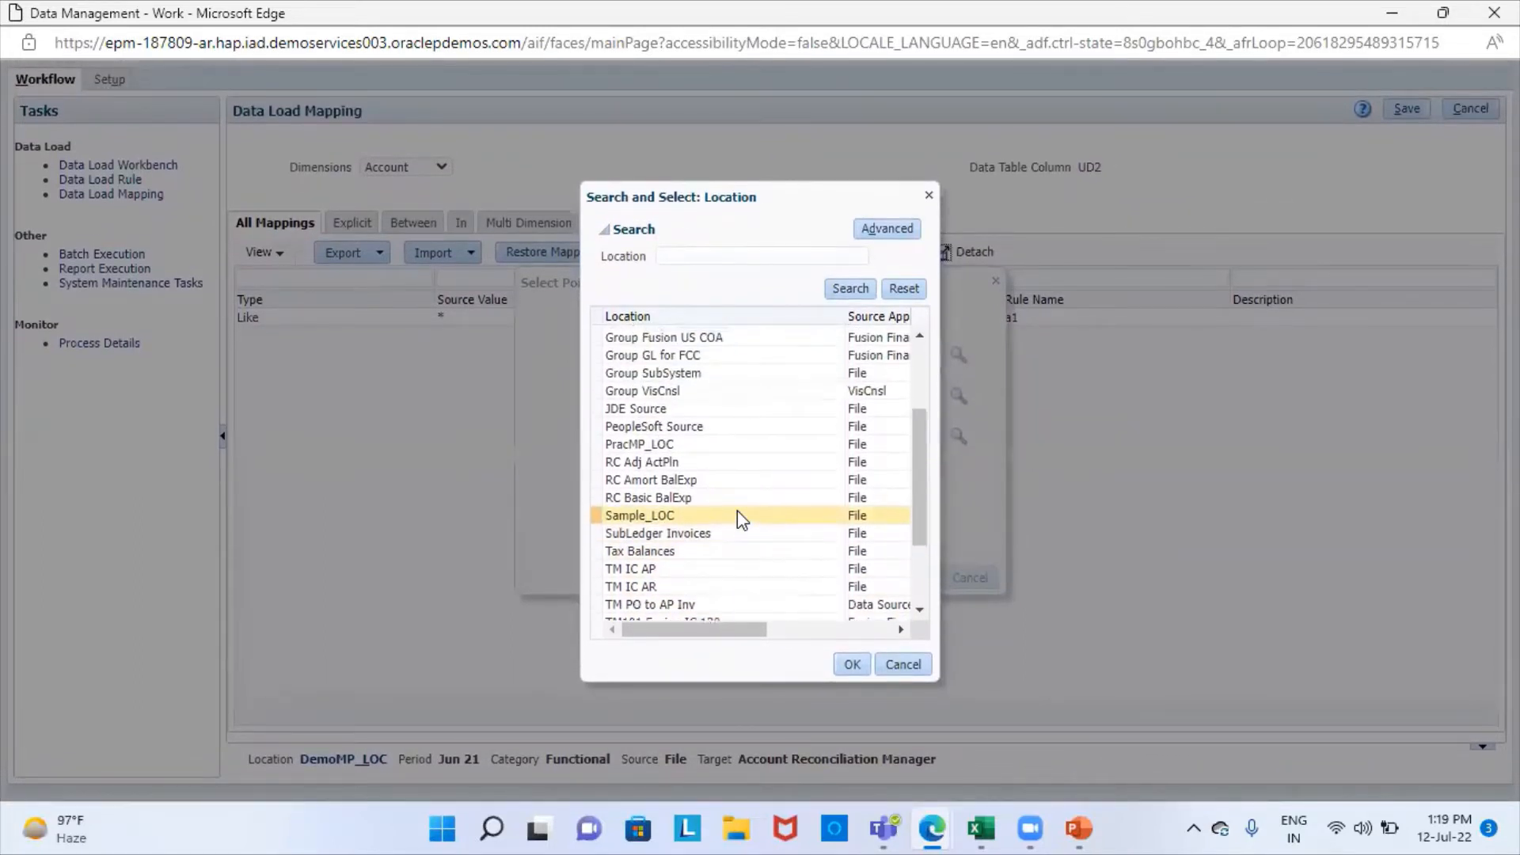
{"action": "left_click", "coordinate": [697, 455]}
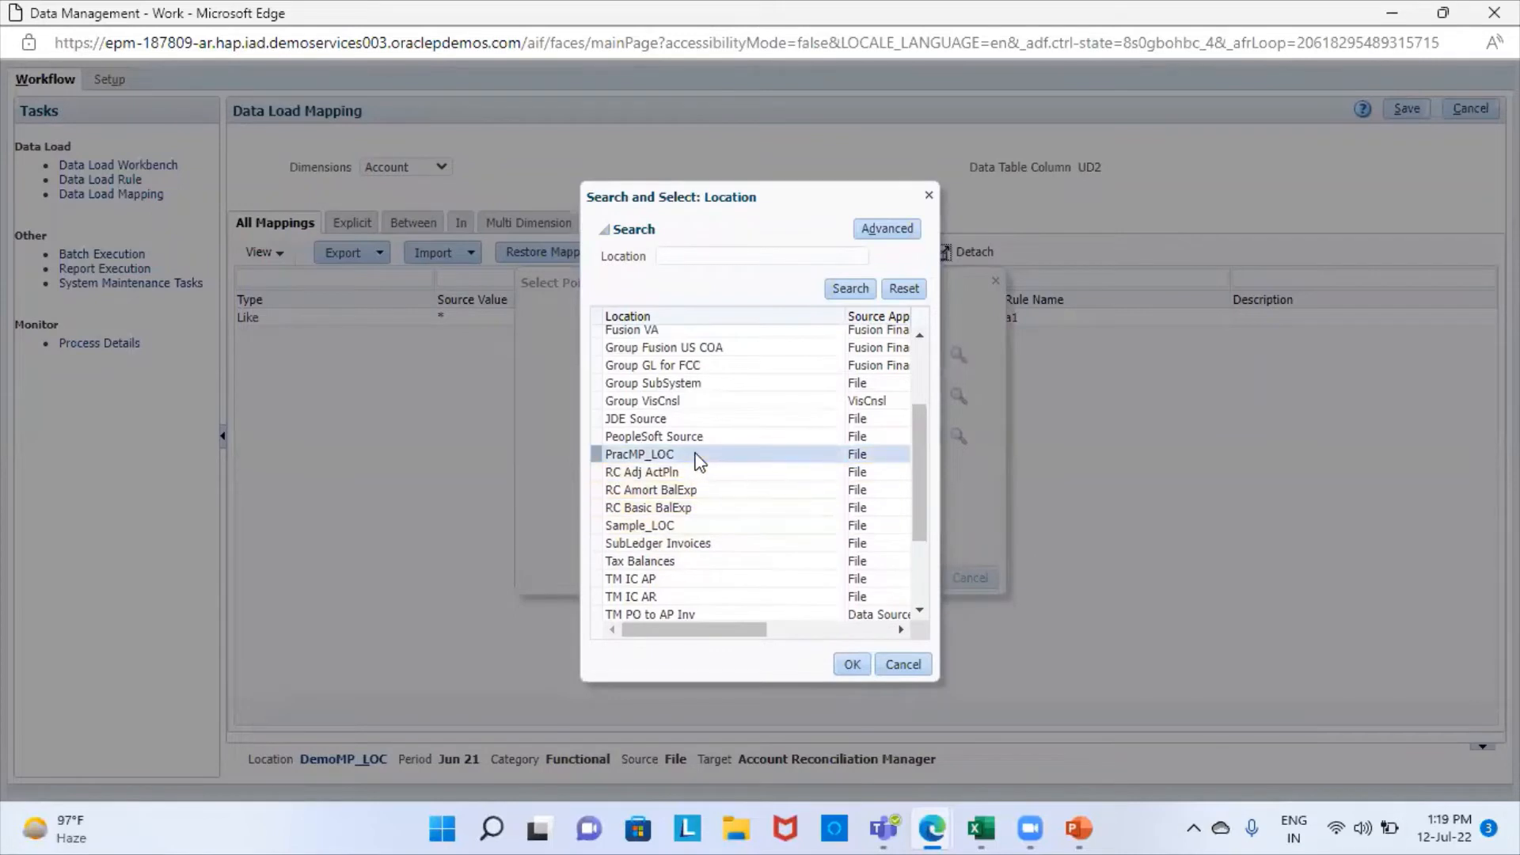
{"action": "left_click", "coordinate": [844, 666]}
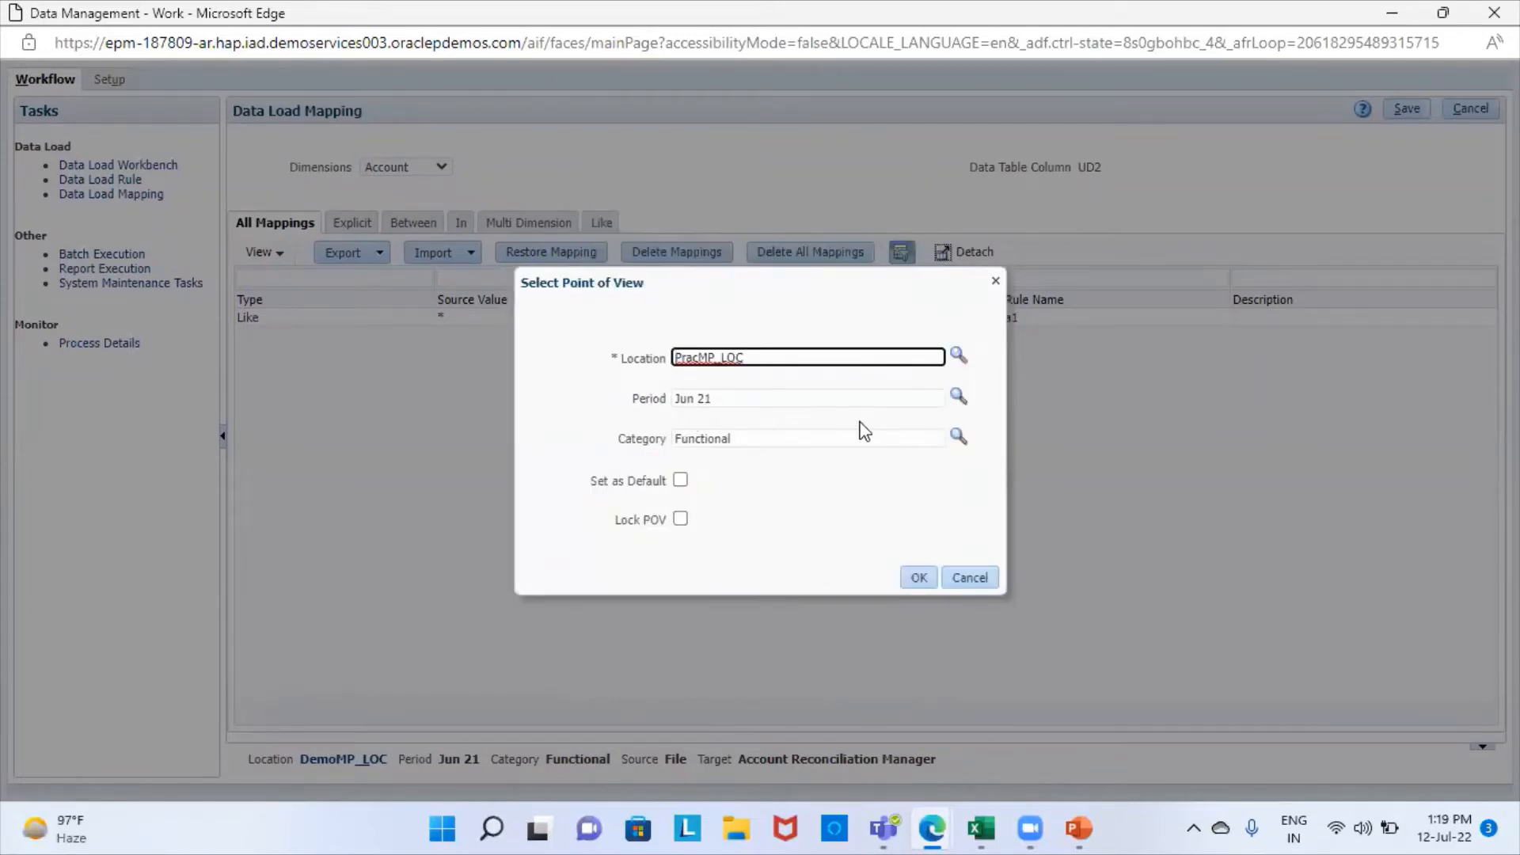
Search for the Apr 21 period, choose it for the point of view and apply the point of view.
{"action": "left_click", "coordinate": [958, 397]}
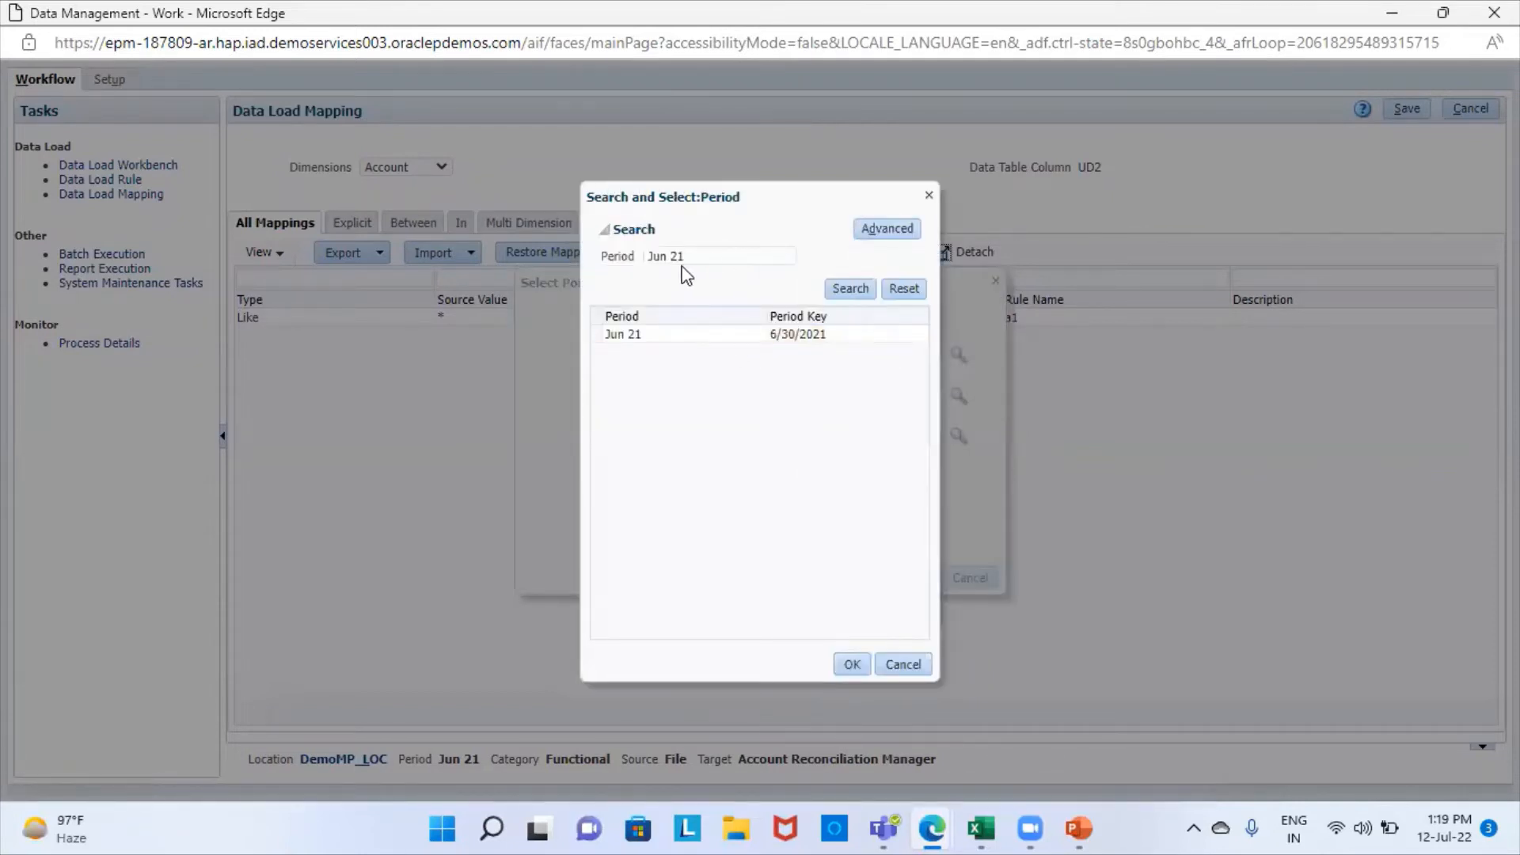
{"action": "left_click", "coordinate": [667, 252]}
{"action": "key", "text": "BackSpace"}
{"action": "key", "text": "BackSpace"}
{"action": "key", "text": "BackSpace"}
{"action": "key", "text": "BackSpace"}
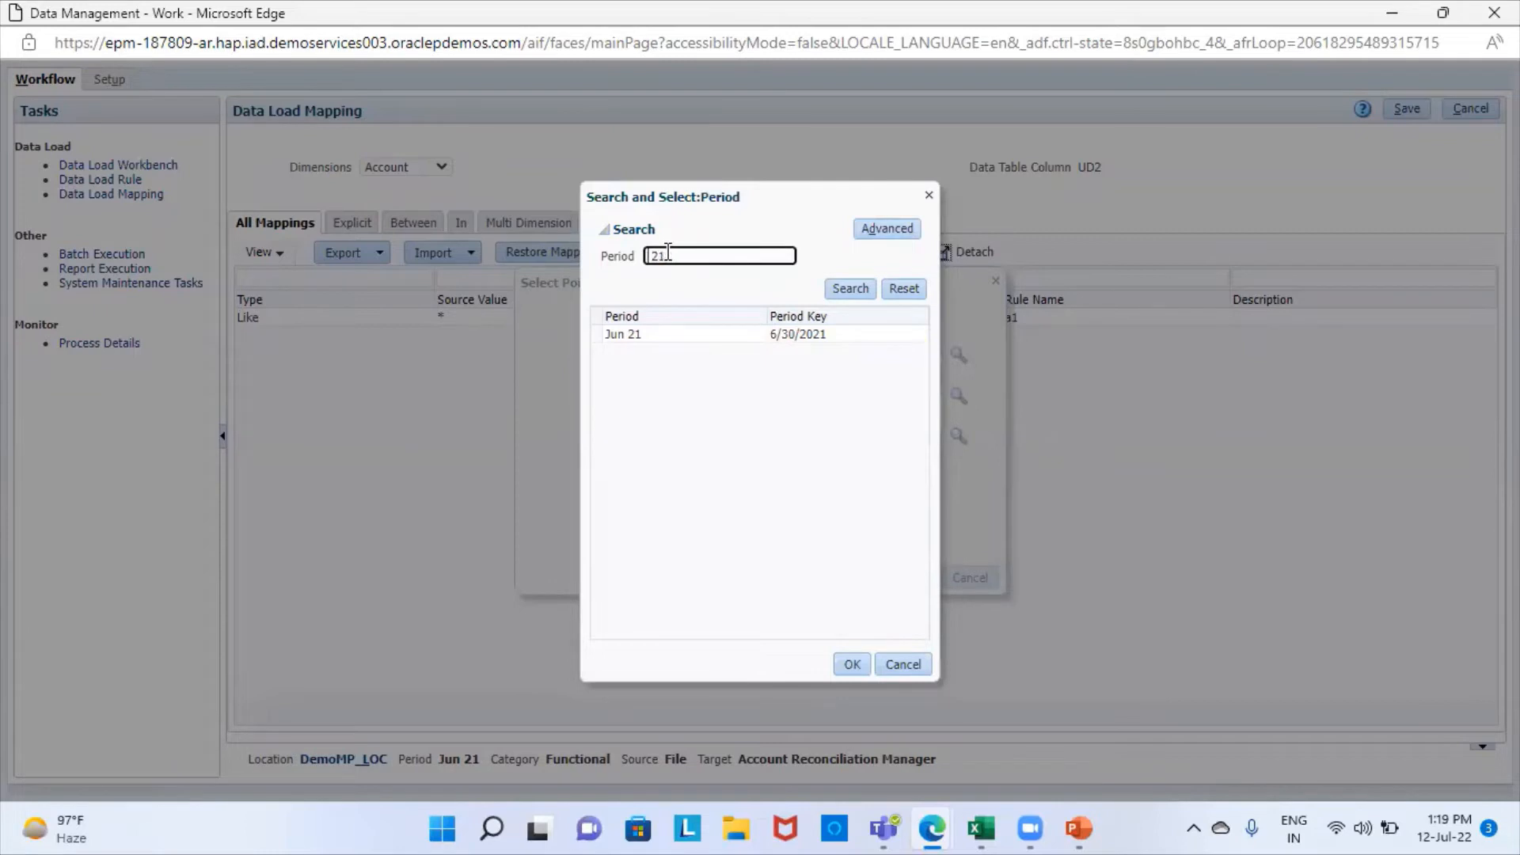
{"action": "type", "text": "Apr"}
{"action": "left_click", "coordinate": [843, 294]}
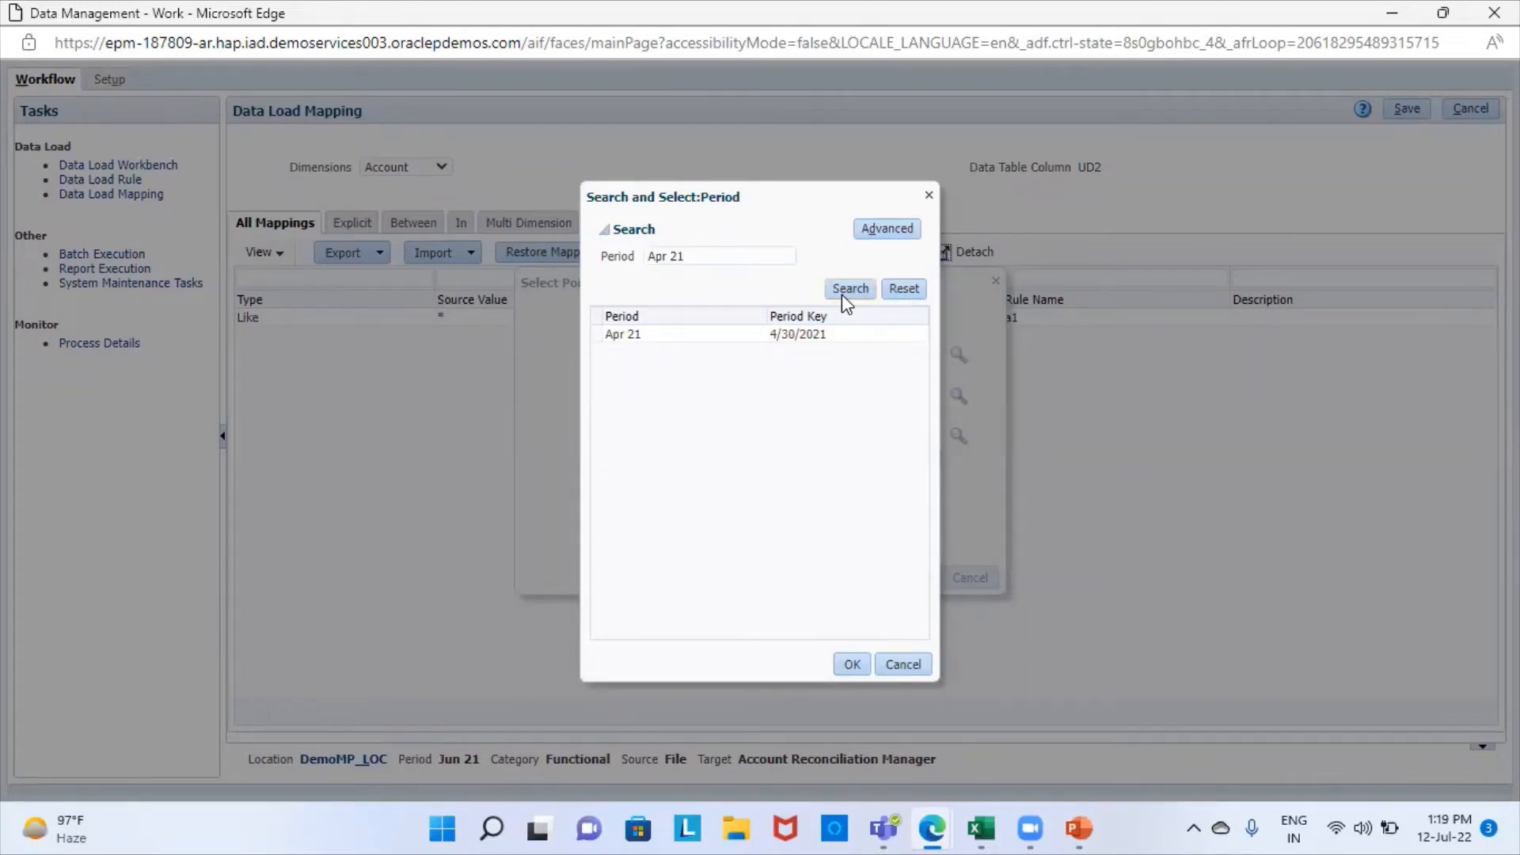
{"action": "left_click", "coordinate": [753, 337]}
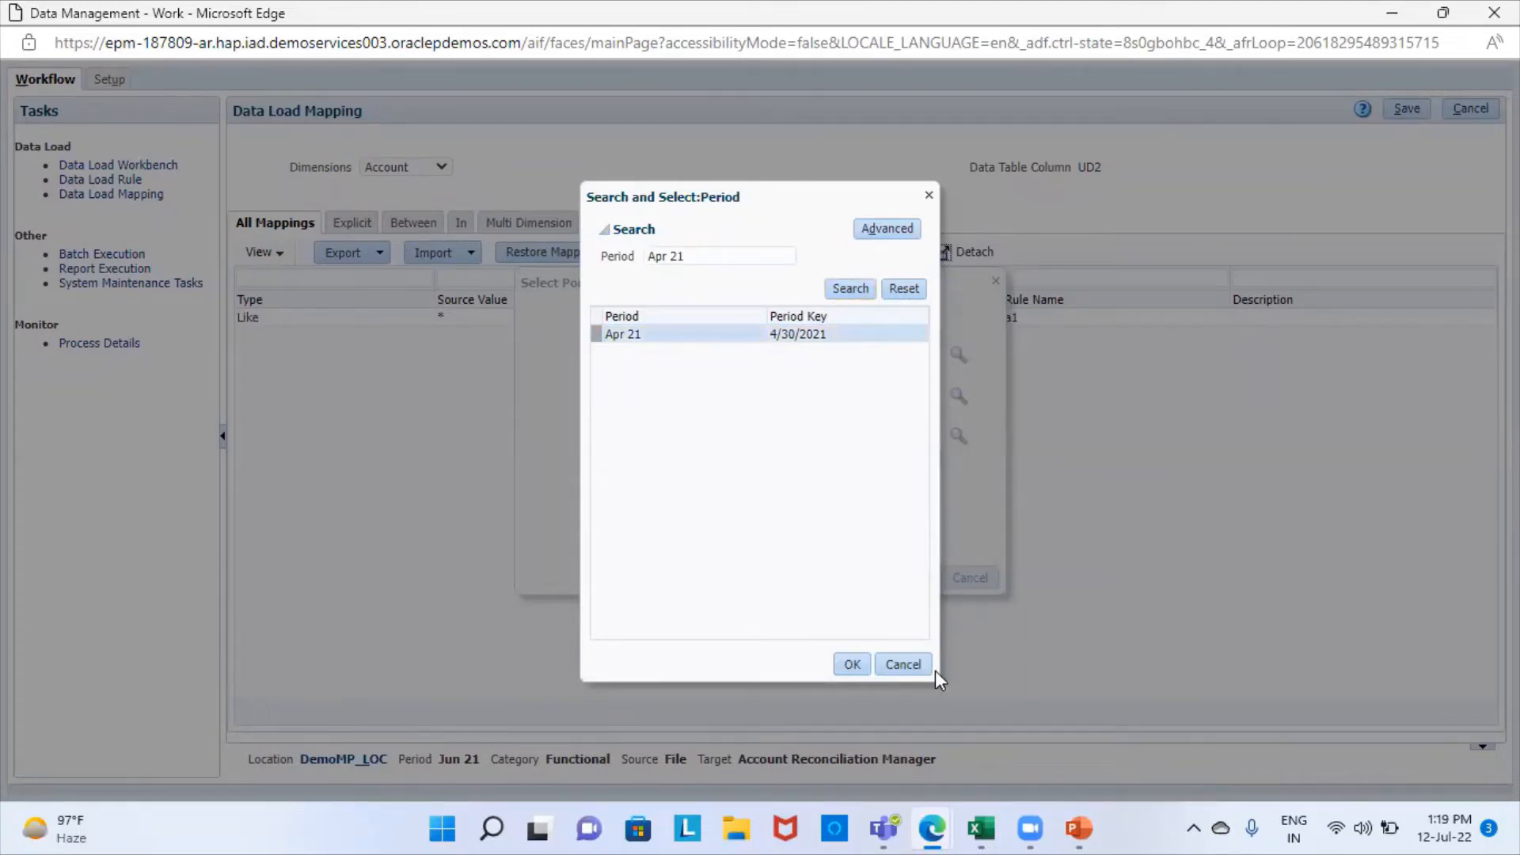
{"action": "left_click", "coordinate": [845, 667]}
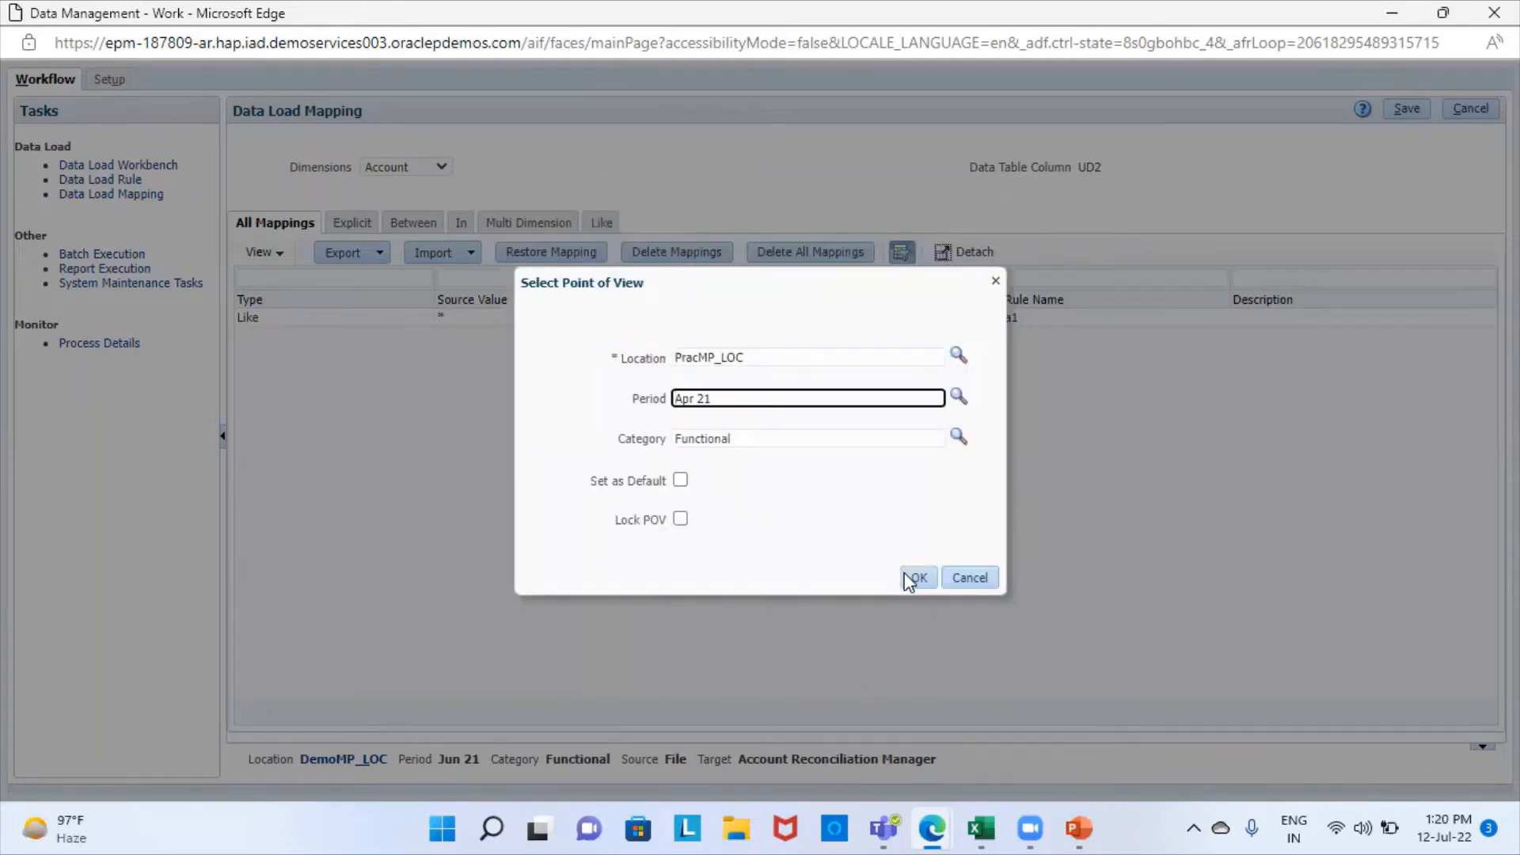
{"action": "left_click", "coordinate": [914, 578]}
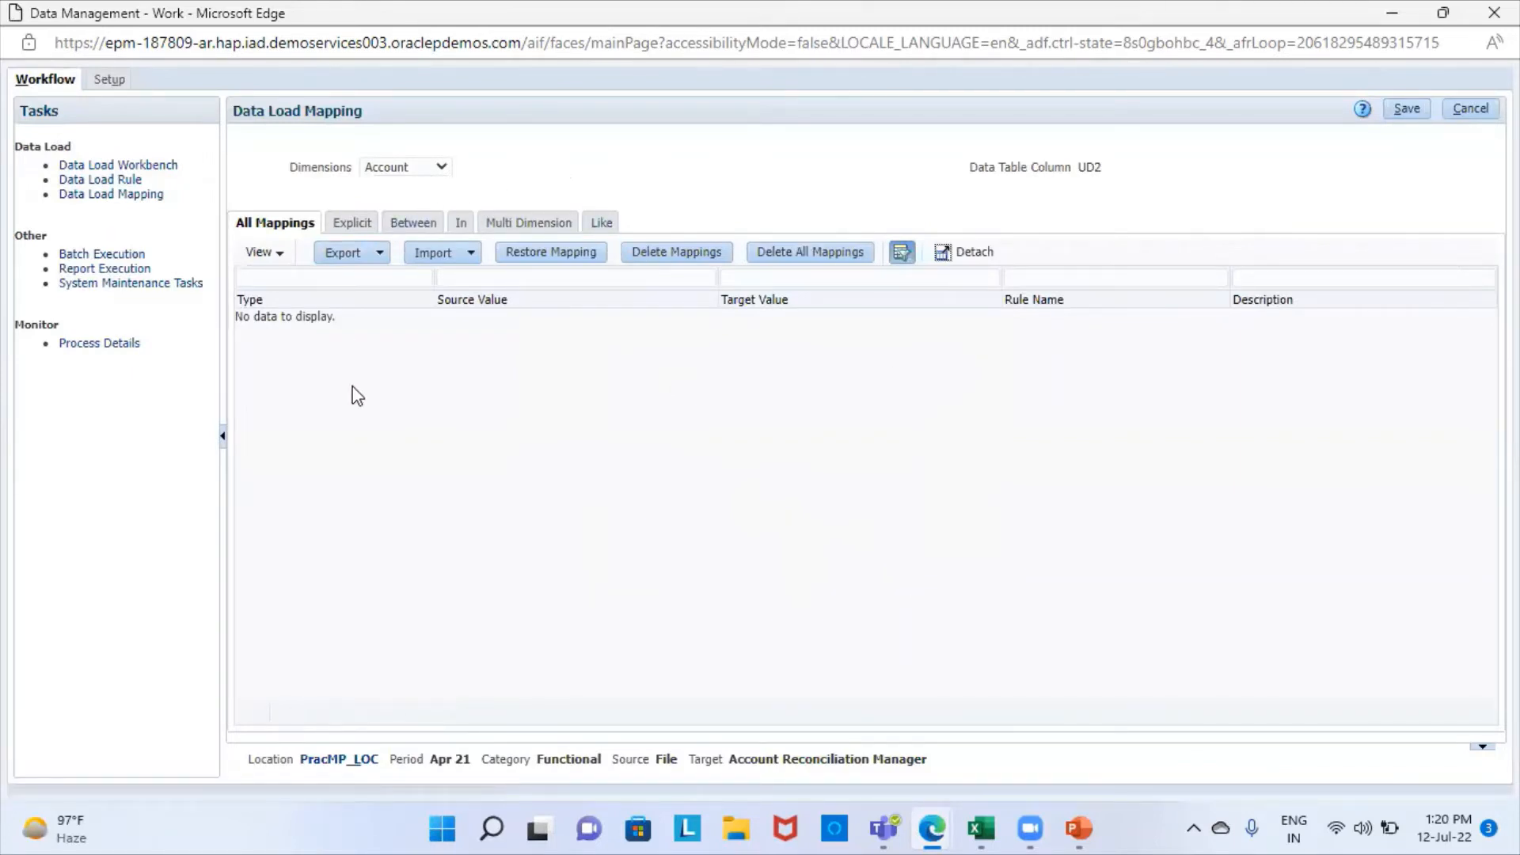
Add and save a Like mapping for the Account dimension with source *, target * and rule name a1.
{"action": "left_click", "coordinate": [604, 223]}
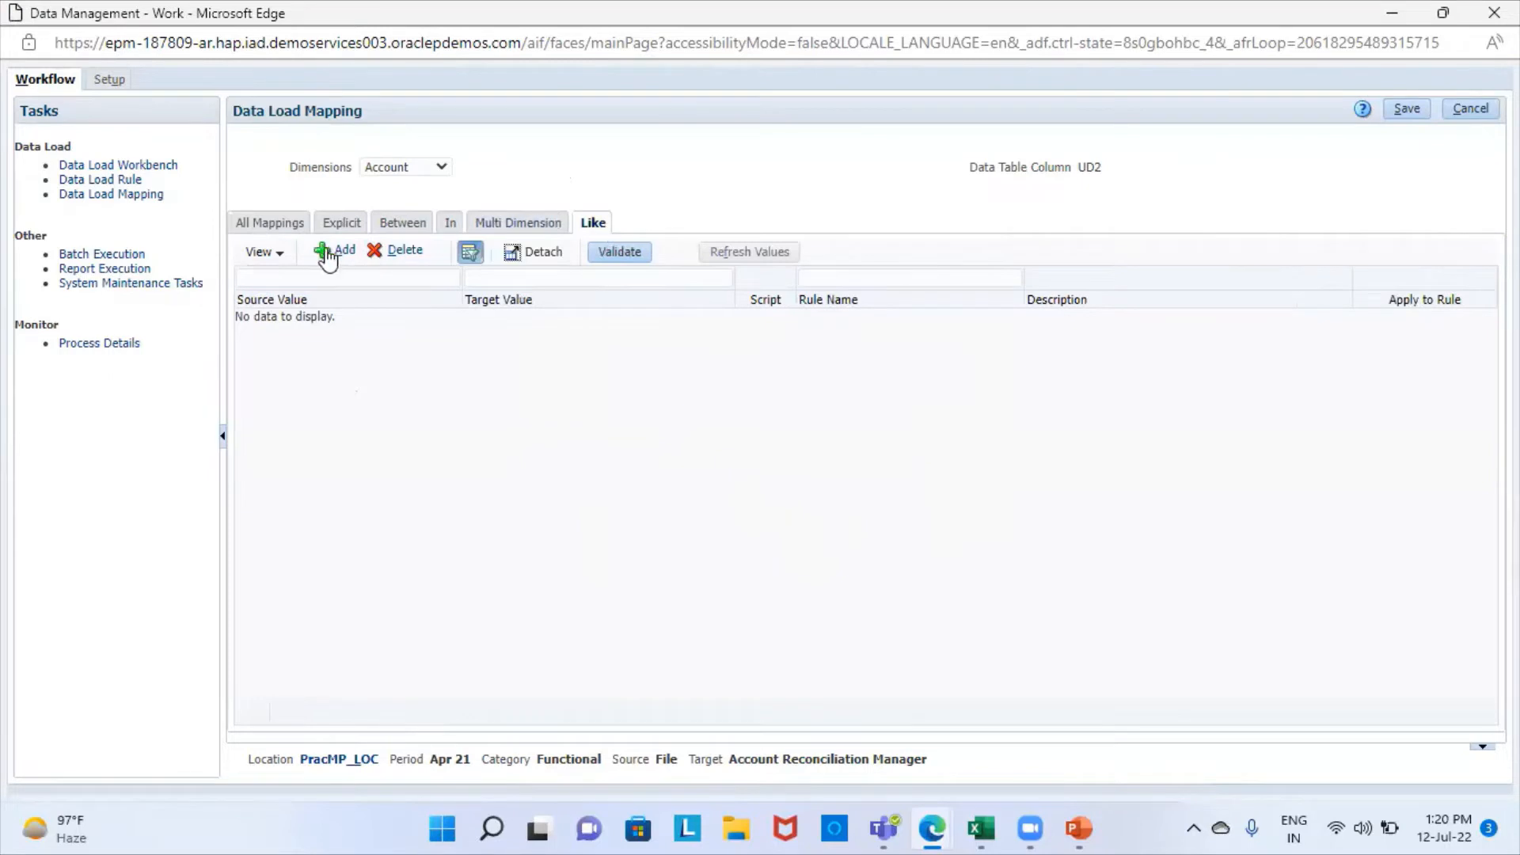
{"action": "left_click", "coordinate": [335, 250]}
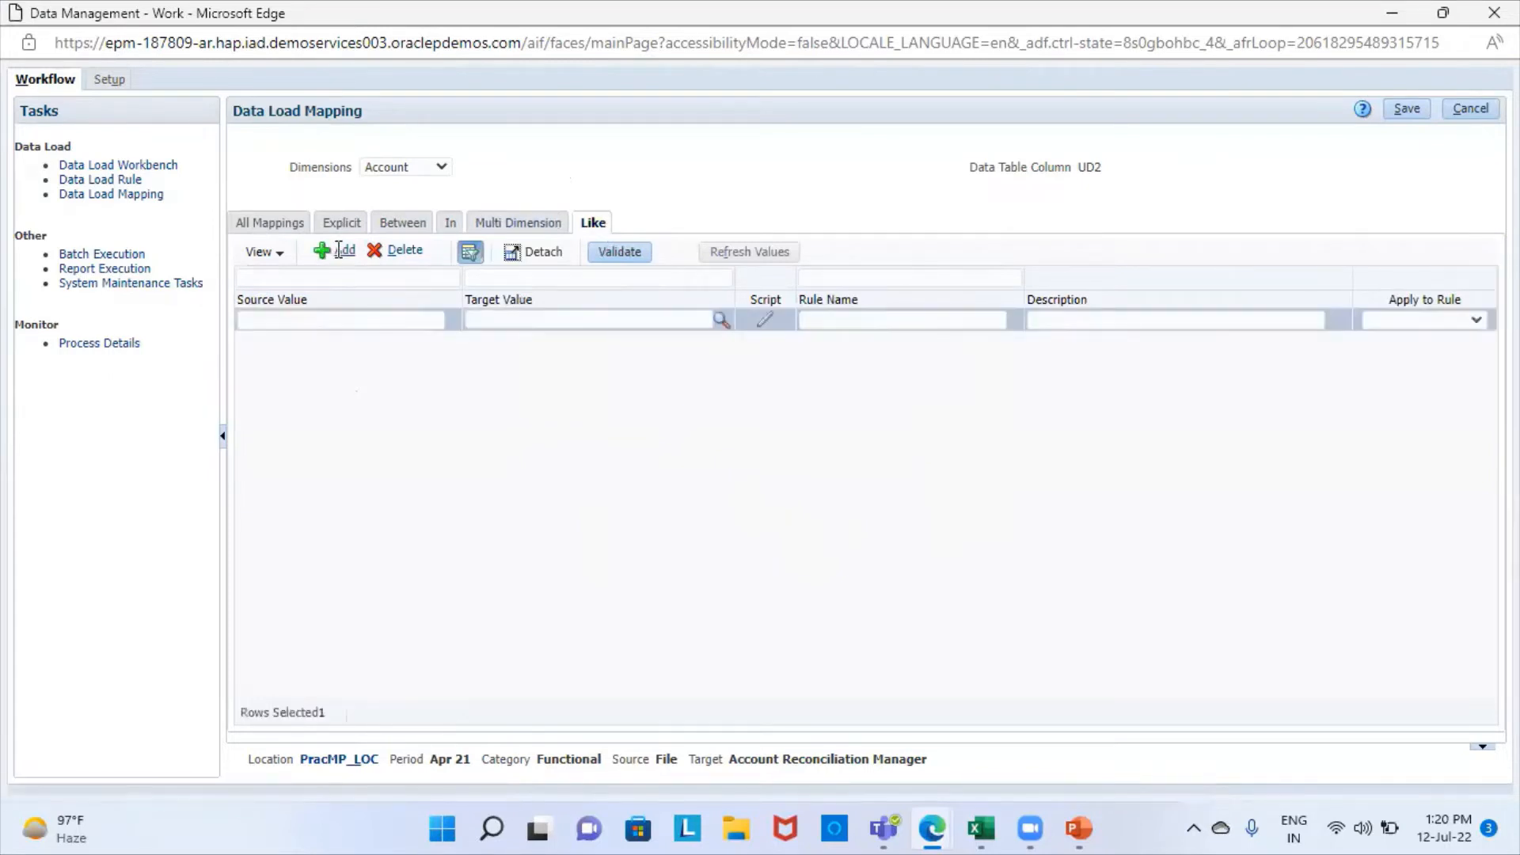
{"action": "left_click", "coordinate": [334, 320]}
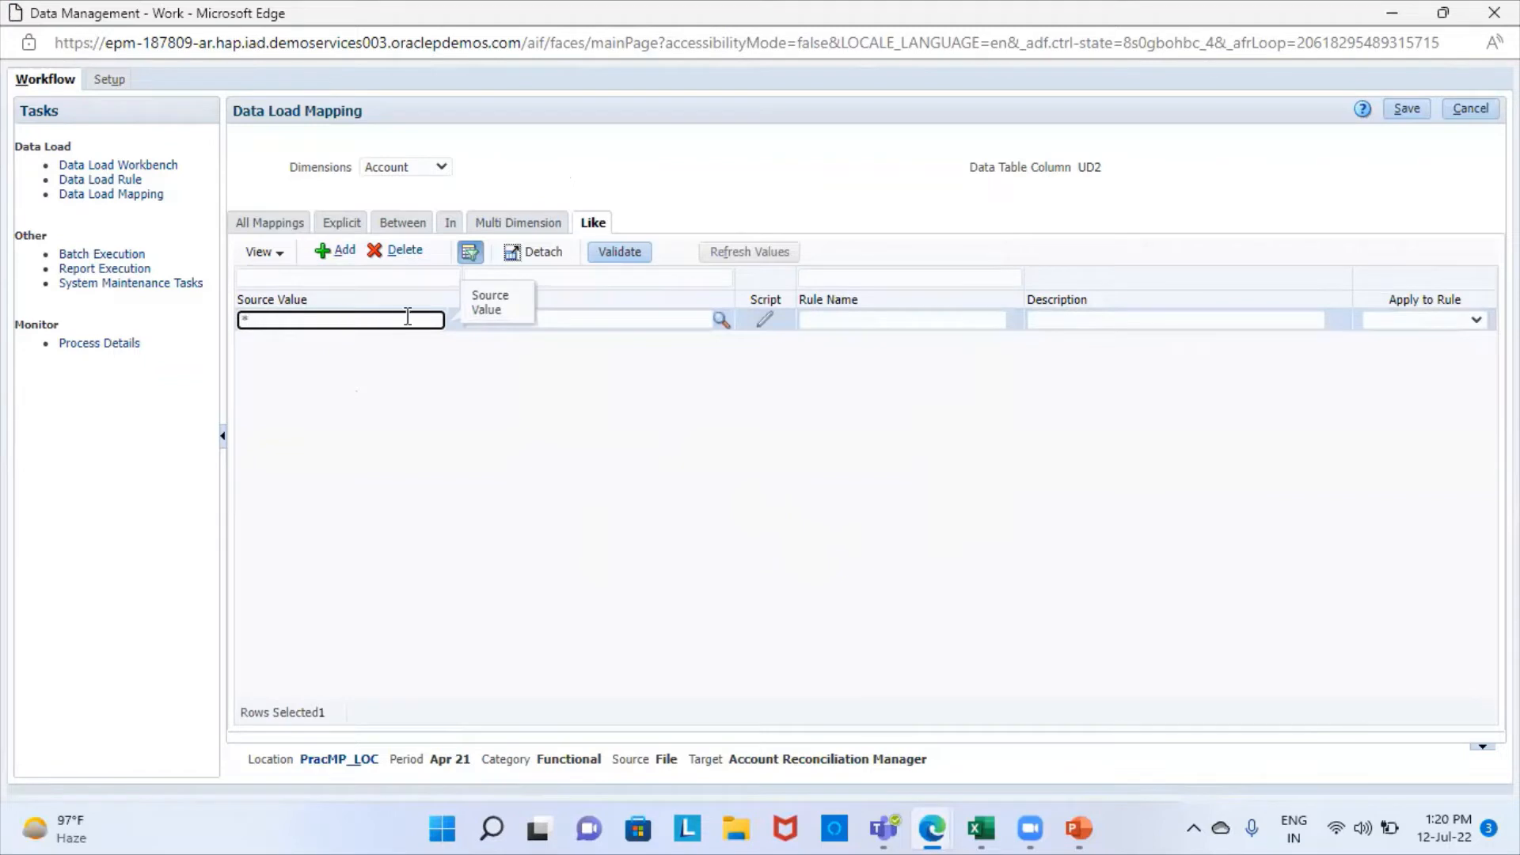
{"action": "left_click", "coordinate": [552, 317]}
{"action": "type", "text": "*"}
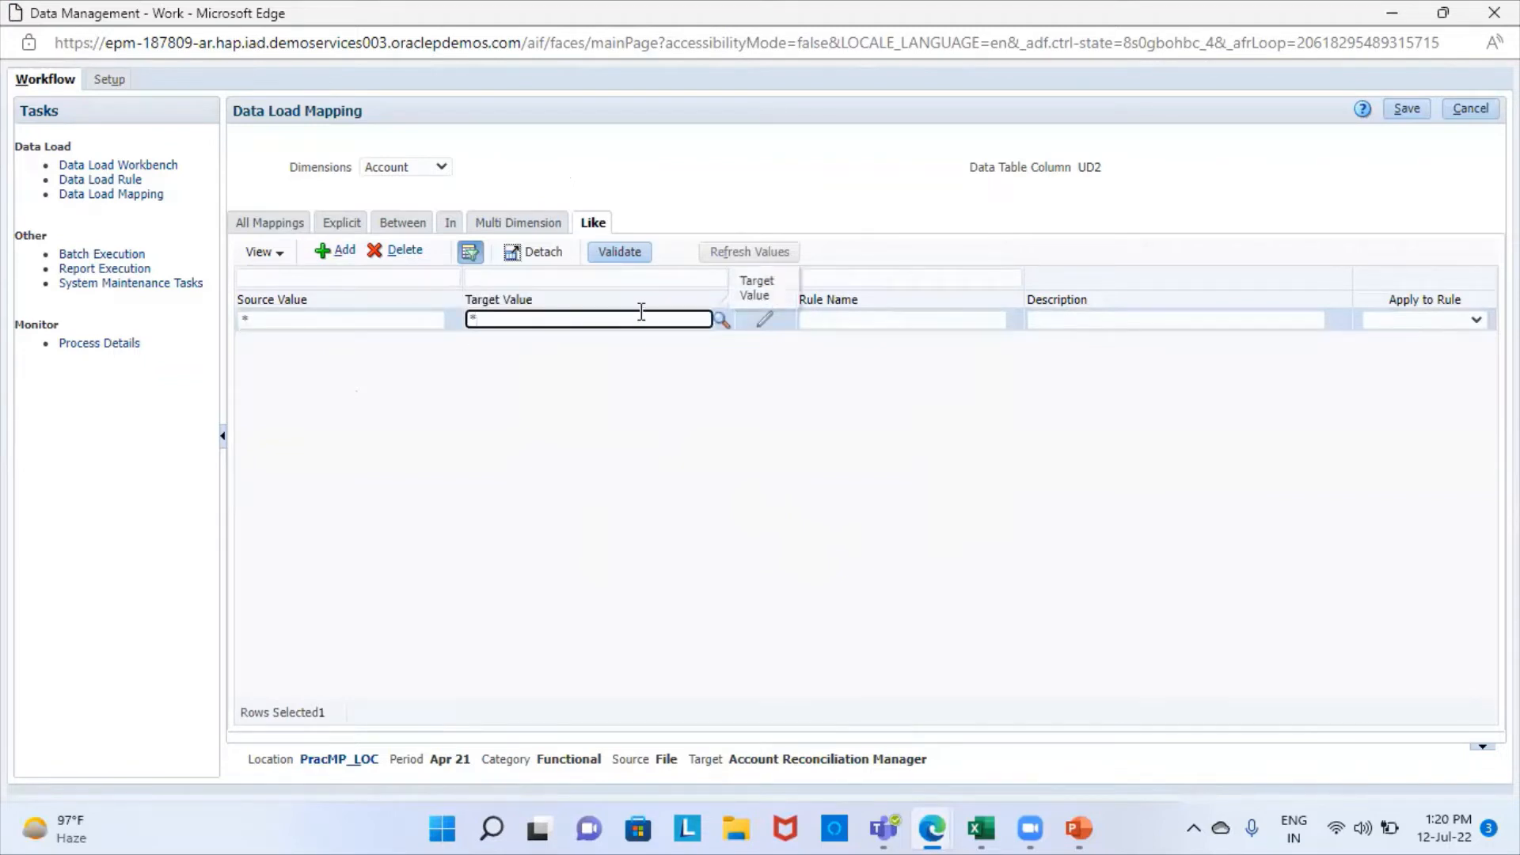
{"action": "left_click", "coordinate": [908, 317]}
{"action": "type", "text": "a1"}
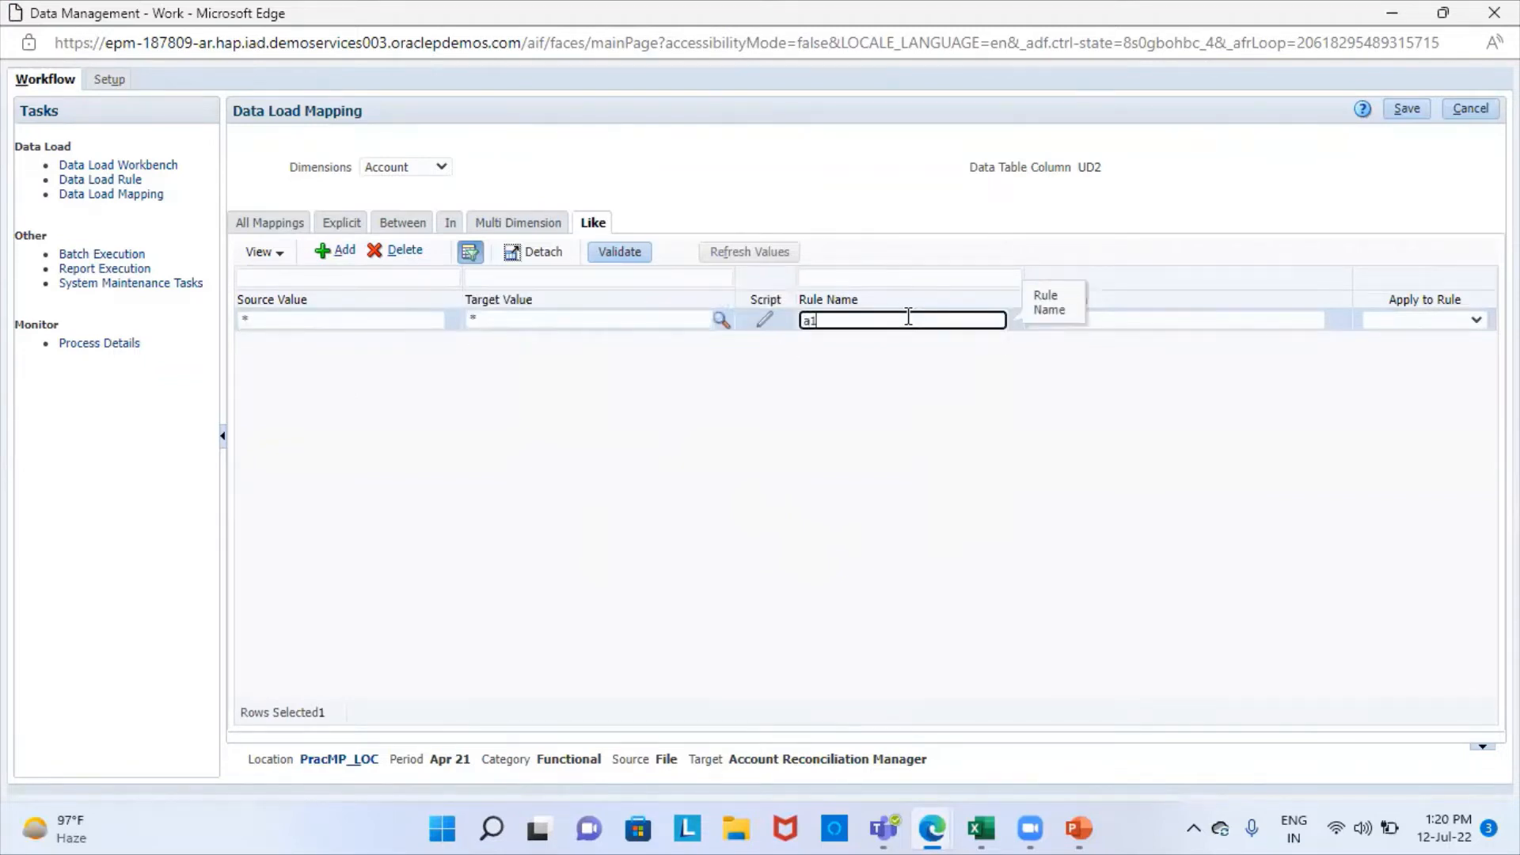
{"action": "left_click", "coordinate": [1406, 112]}
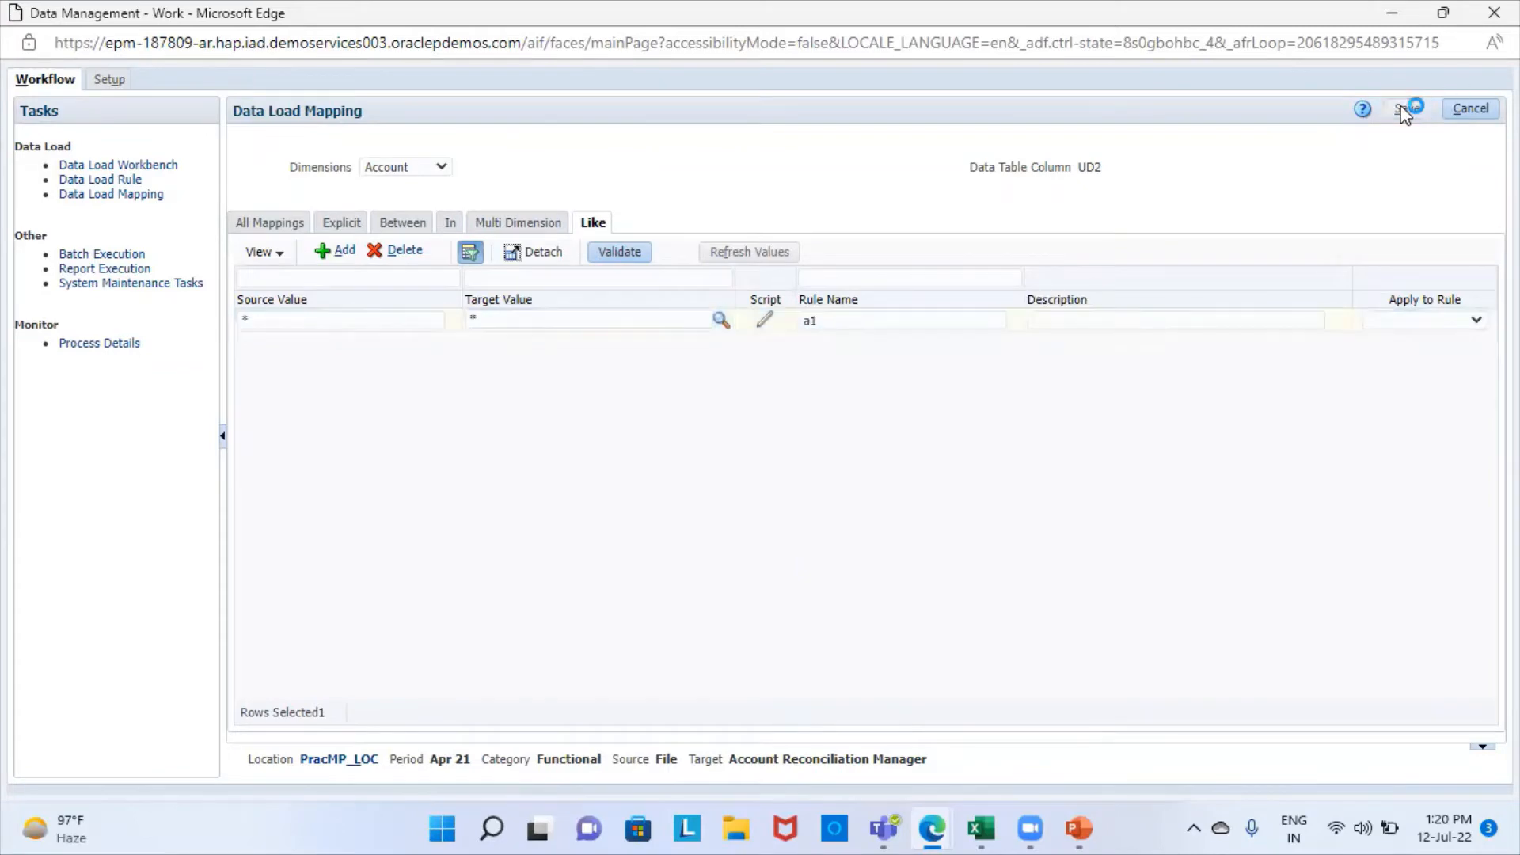
Add and save a Like mapping for the Company dimension with source *, target * and rule name a2.
{"action": "left_click", "coordinate": [421, 171]}
{"action": "left_click", "coordinate": [418, 212]}
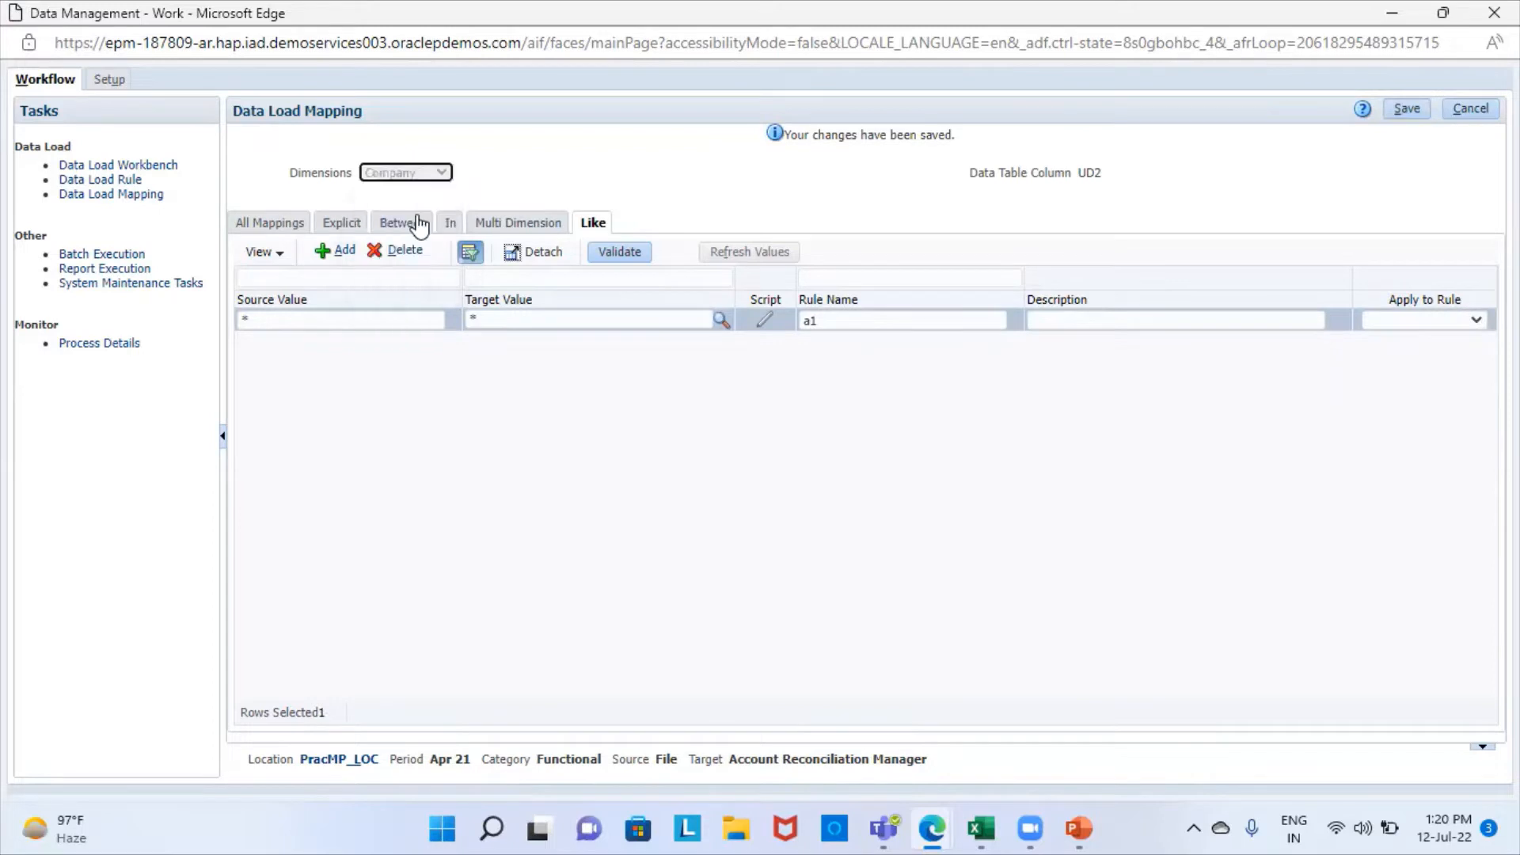
{"action": "left_click", "coordinate": [350, 252]}
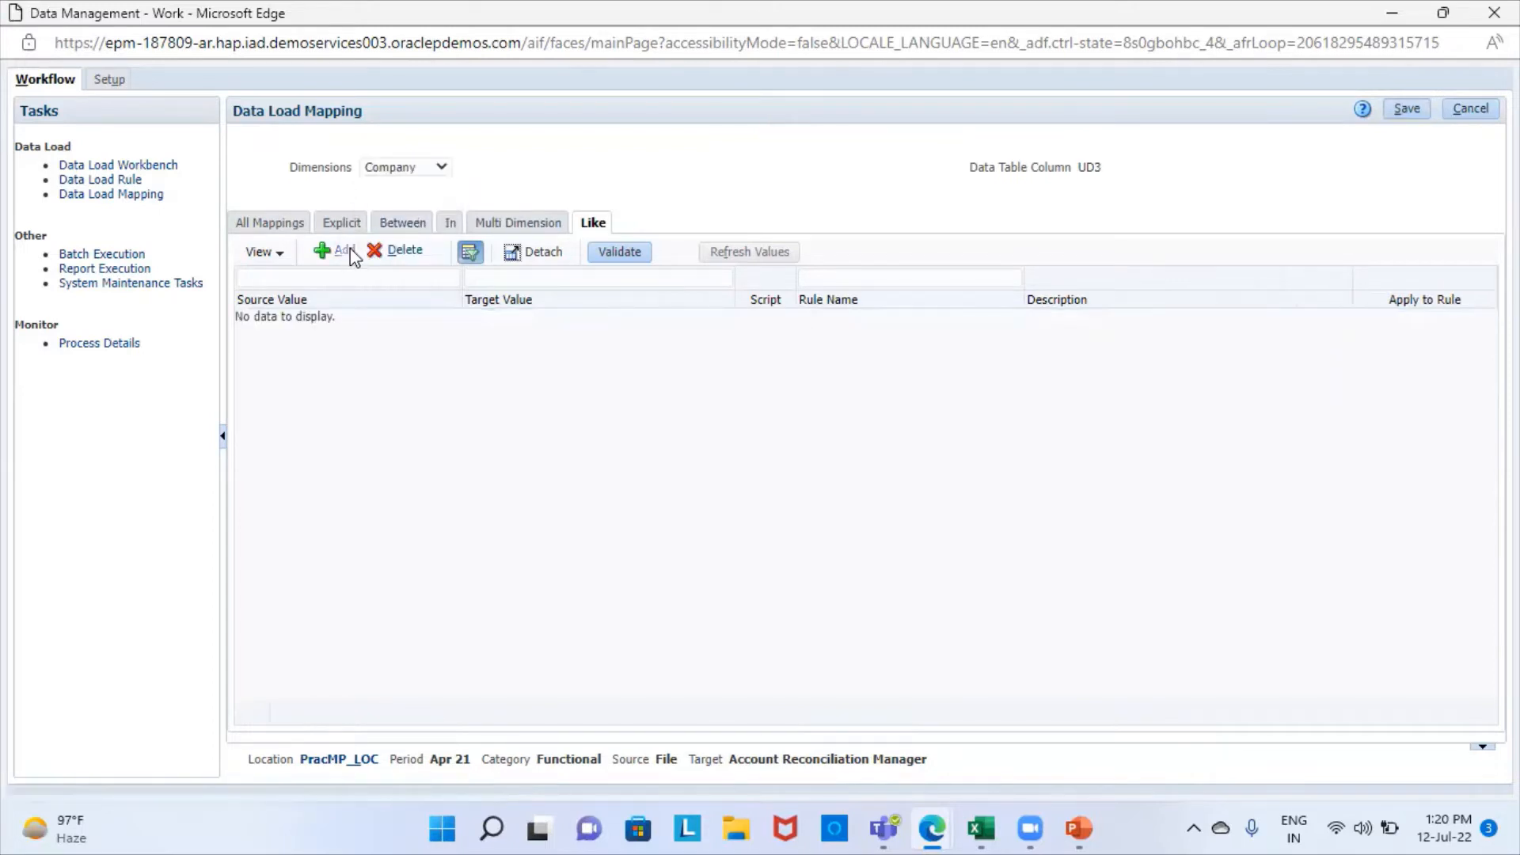
{"action": "left_click", "coordinate": [332, 319]}
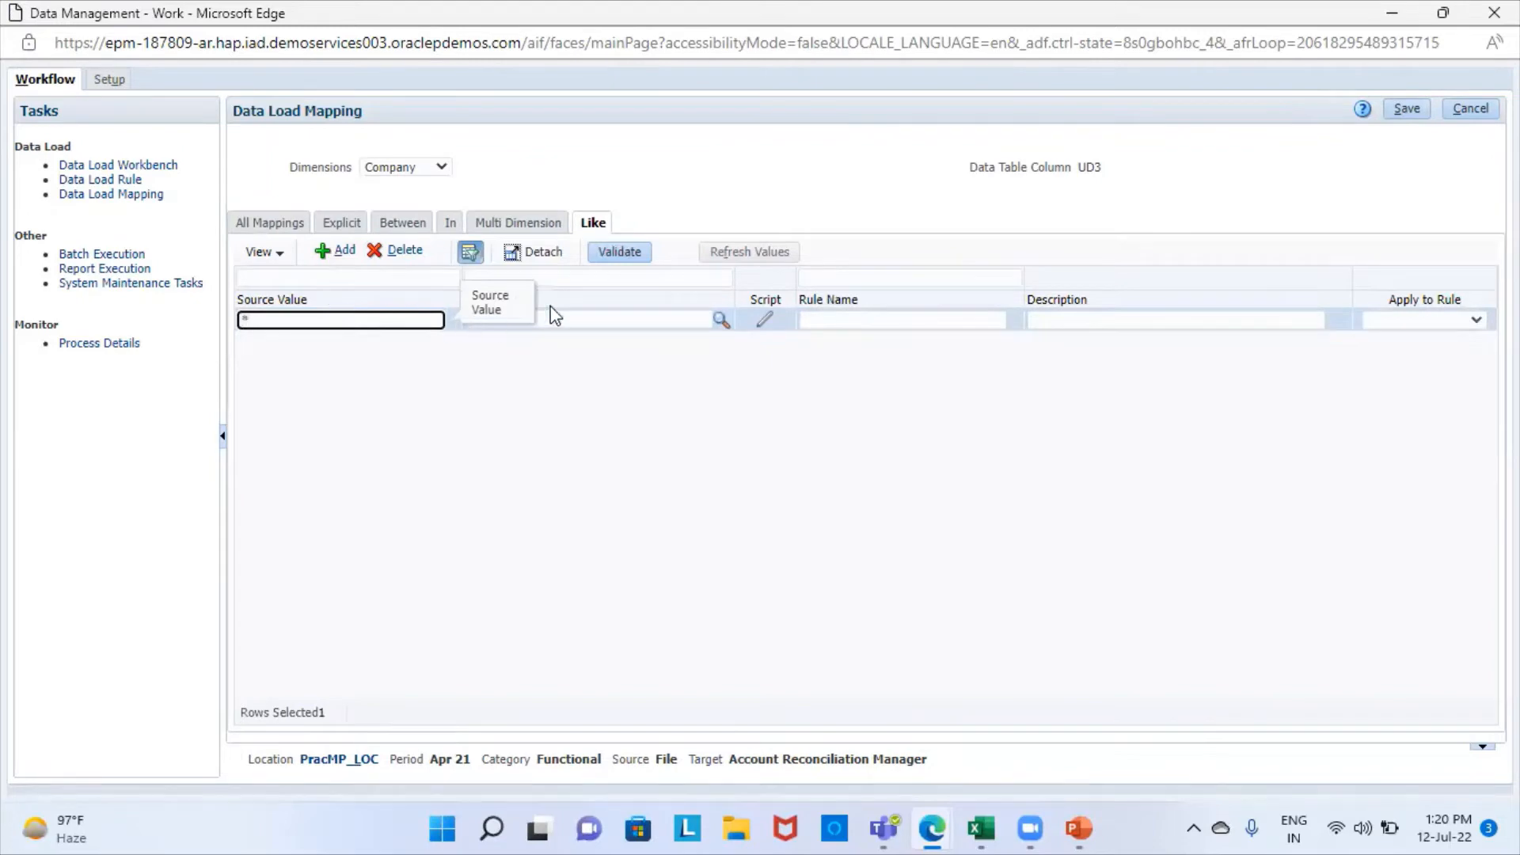
{"action": "type", "text": "*"}
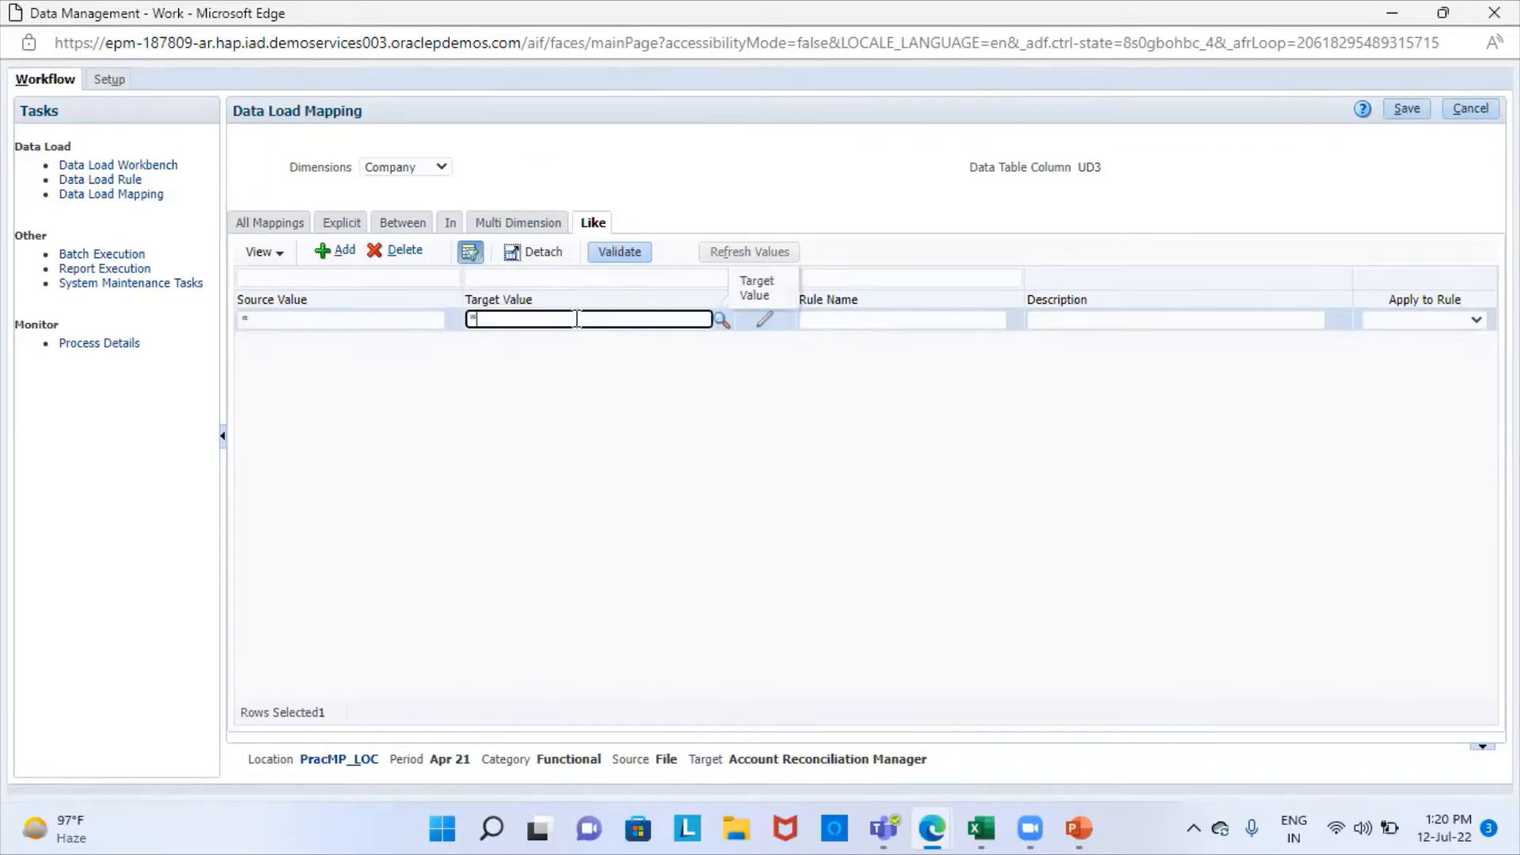
{"action": "left_click", "coordinate": [834, 323]}
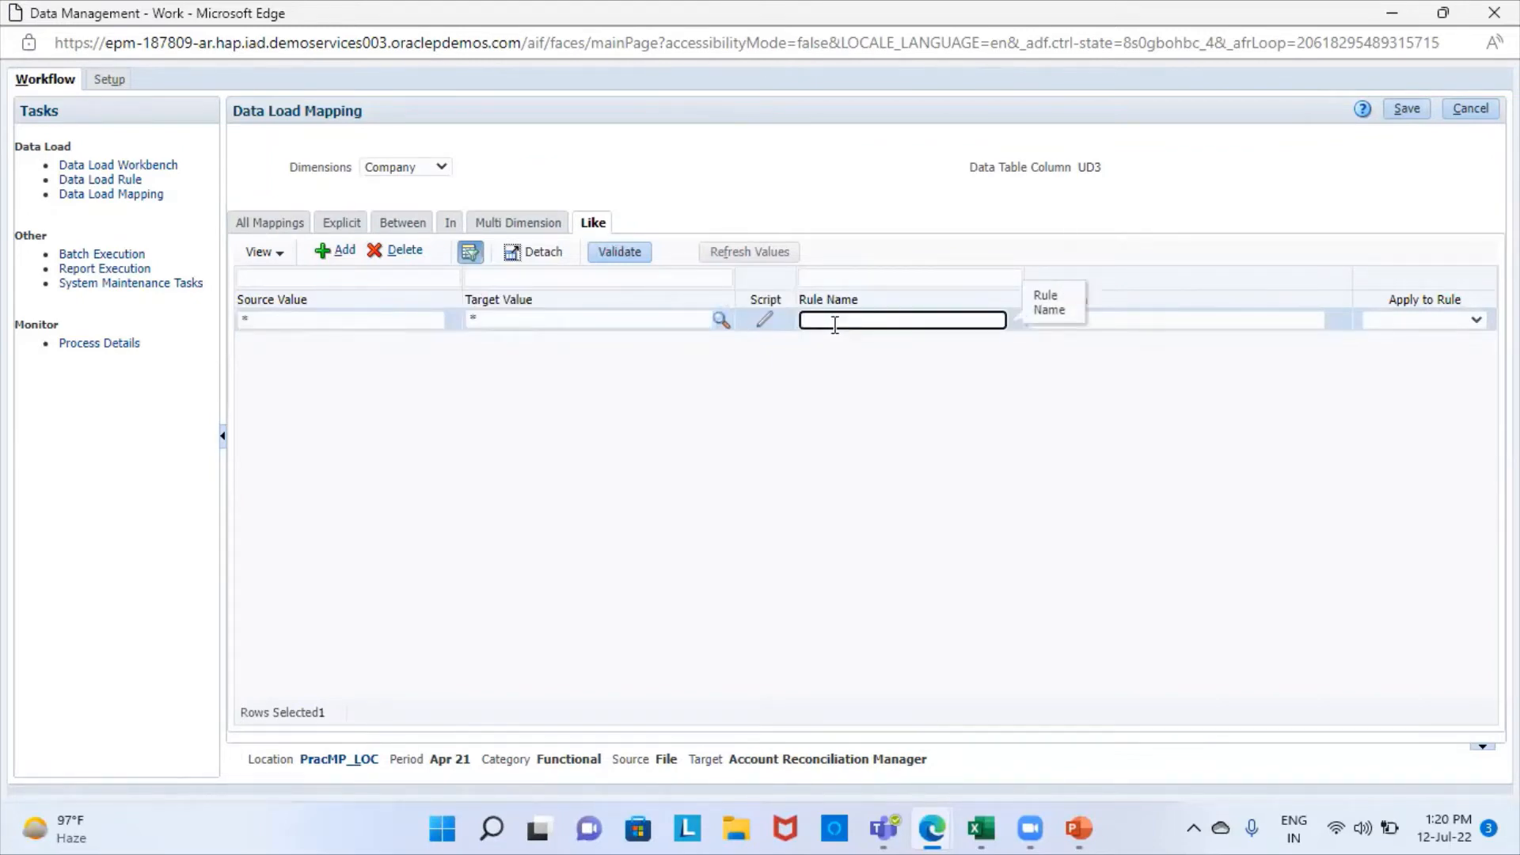
{"action": "left_click", "coordinate": [1407, 109]}
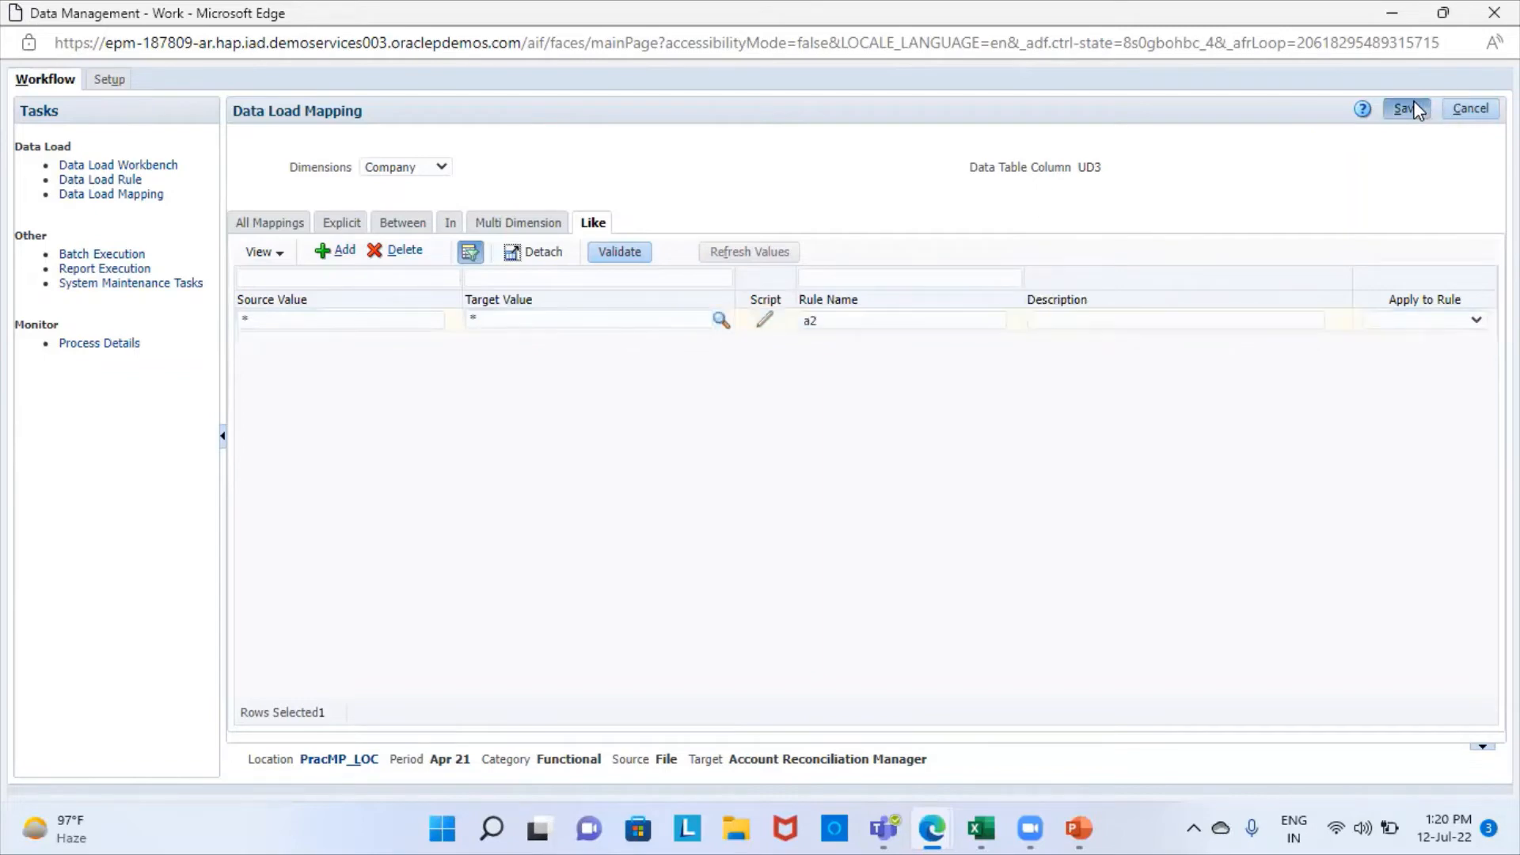
Add and save a Like mapping for the Data dimension with source *, target * and rule name a3.
{"action": "left_click", "coordinate": [434, 175]}
{"action": "left_click", "coordinate": [405, 226]}
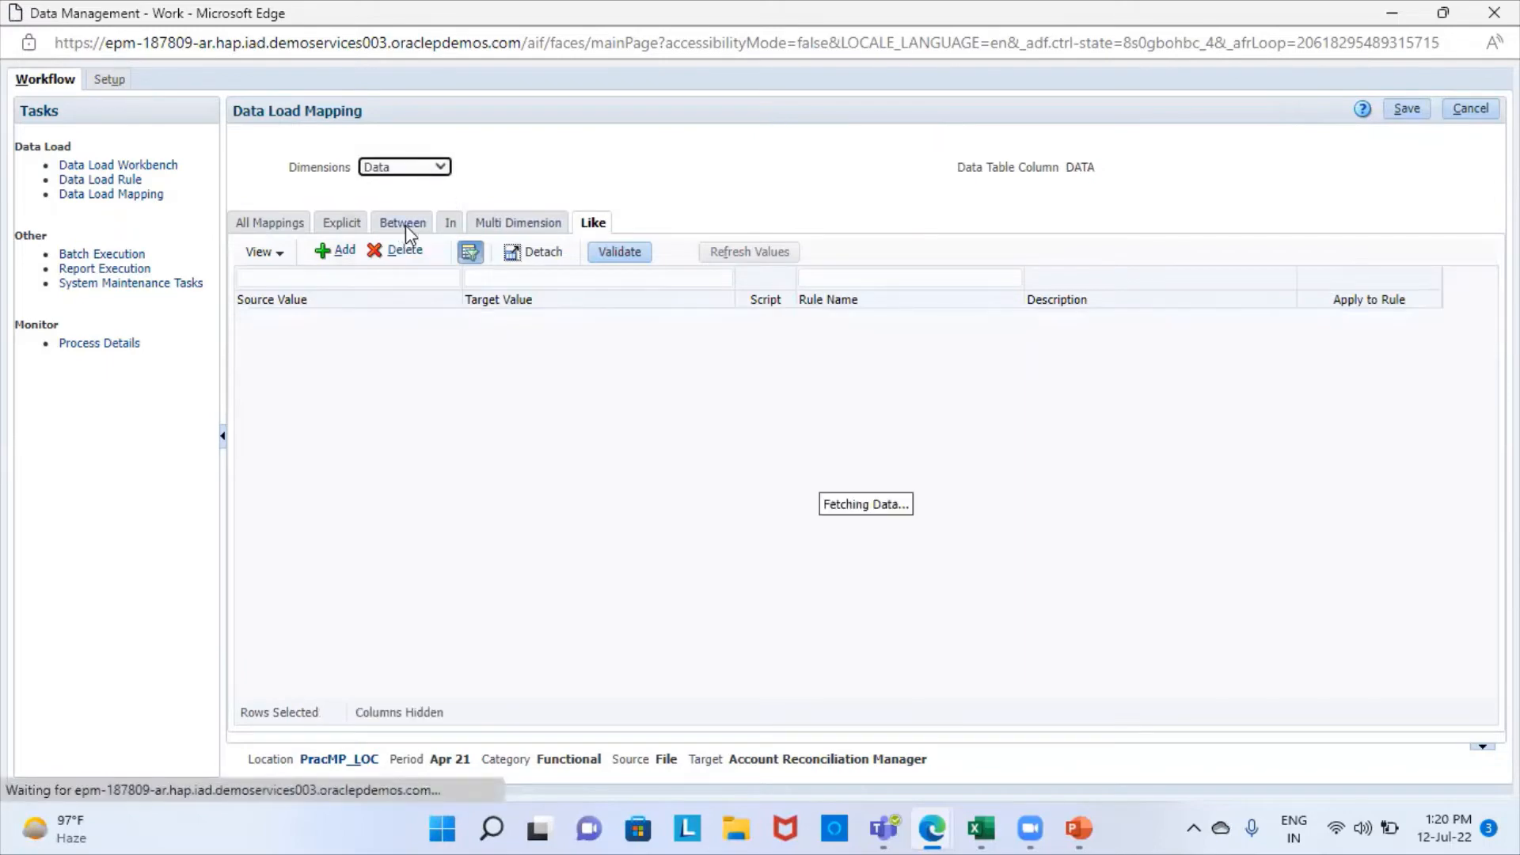
{"action": "left_click", "coordinate": [331, 254]}
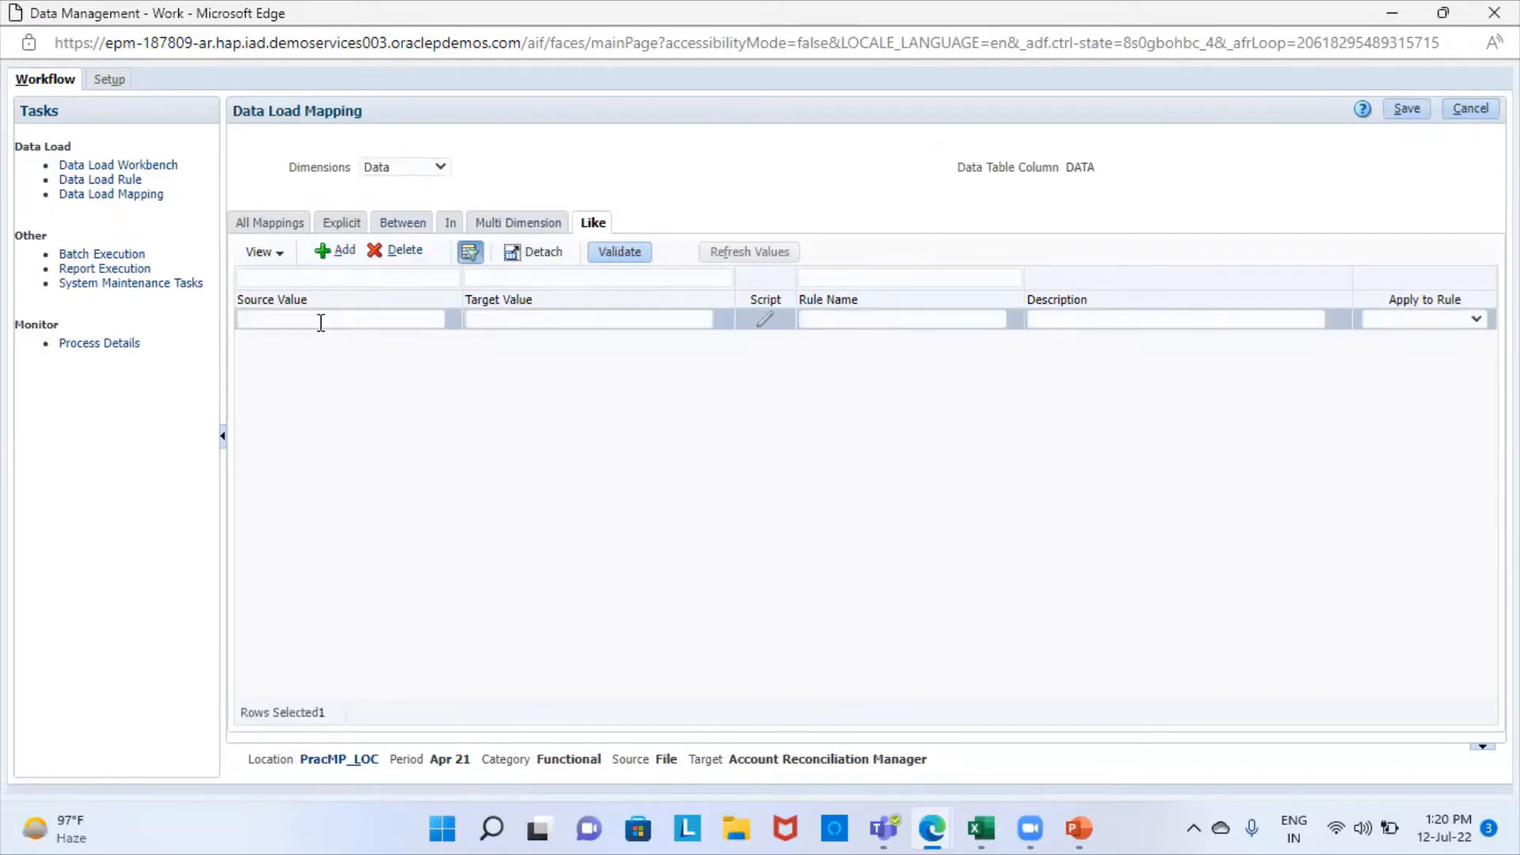
{"action": "left_click", "coordinate": [322, 320]}
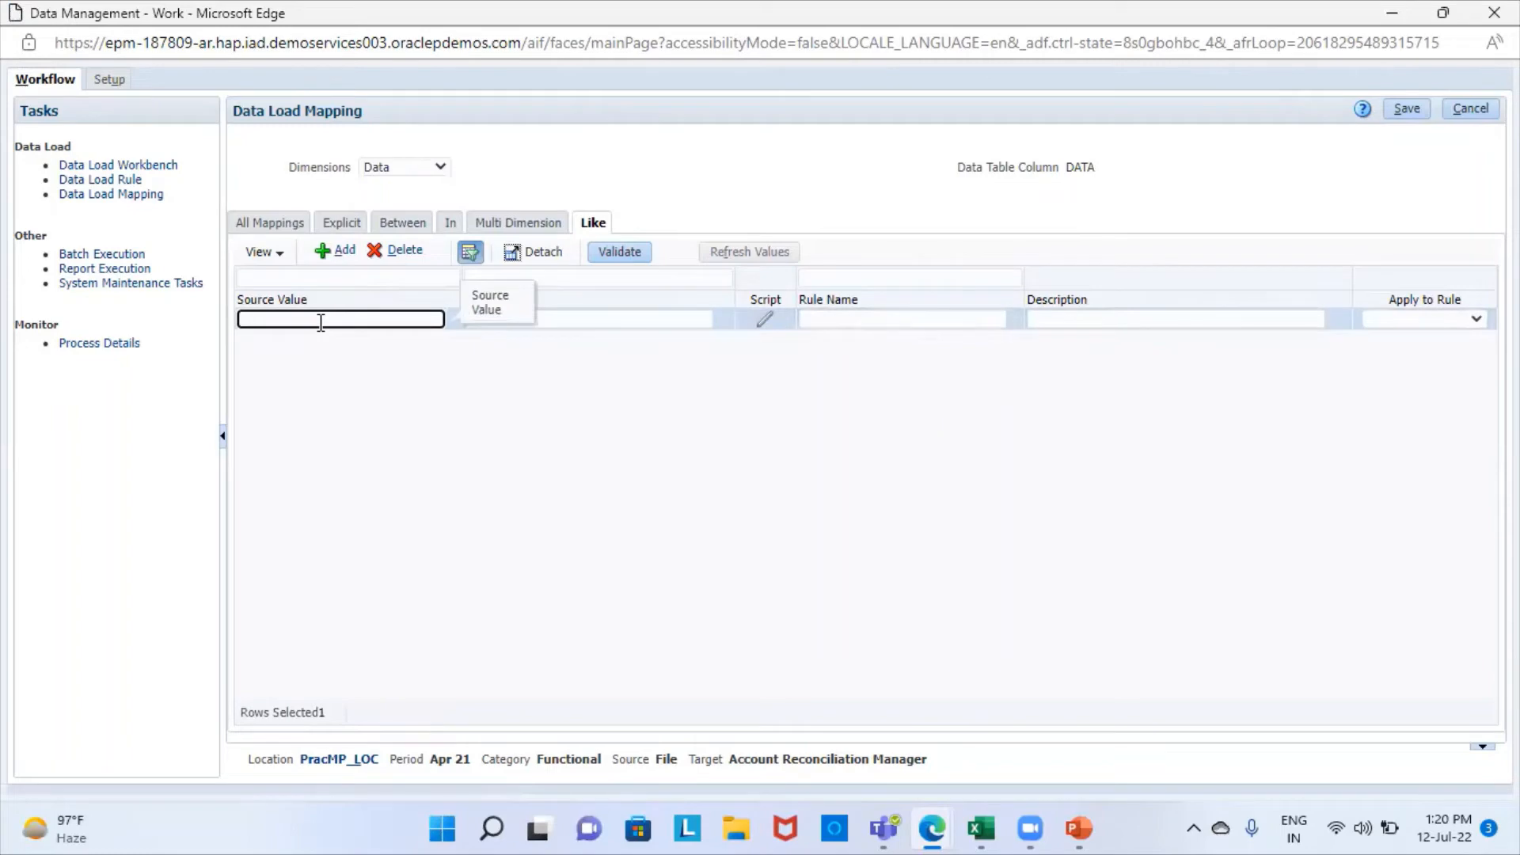
{"action": "type", "text": "*"}
{"action": "left_click", "coordinate": [594, 321]}
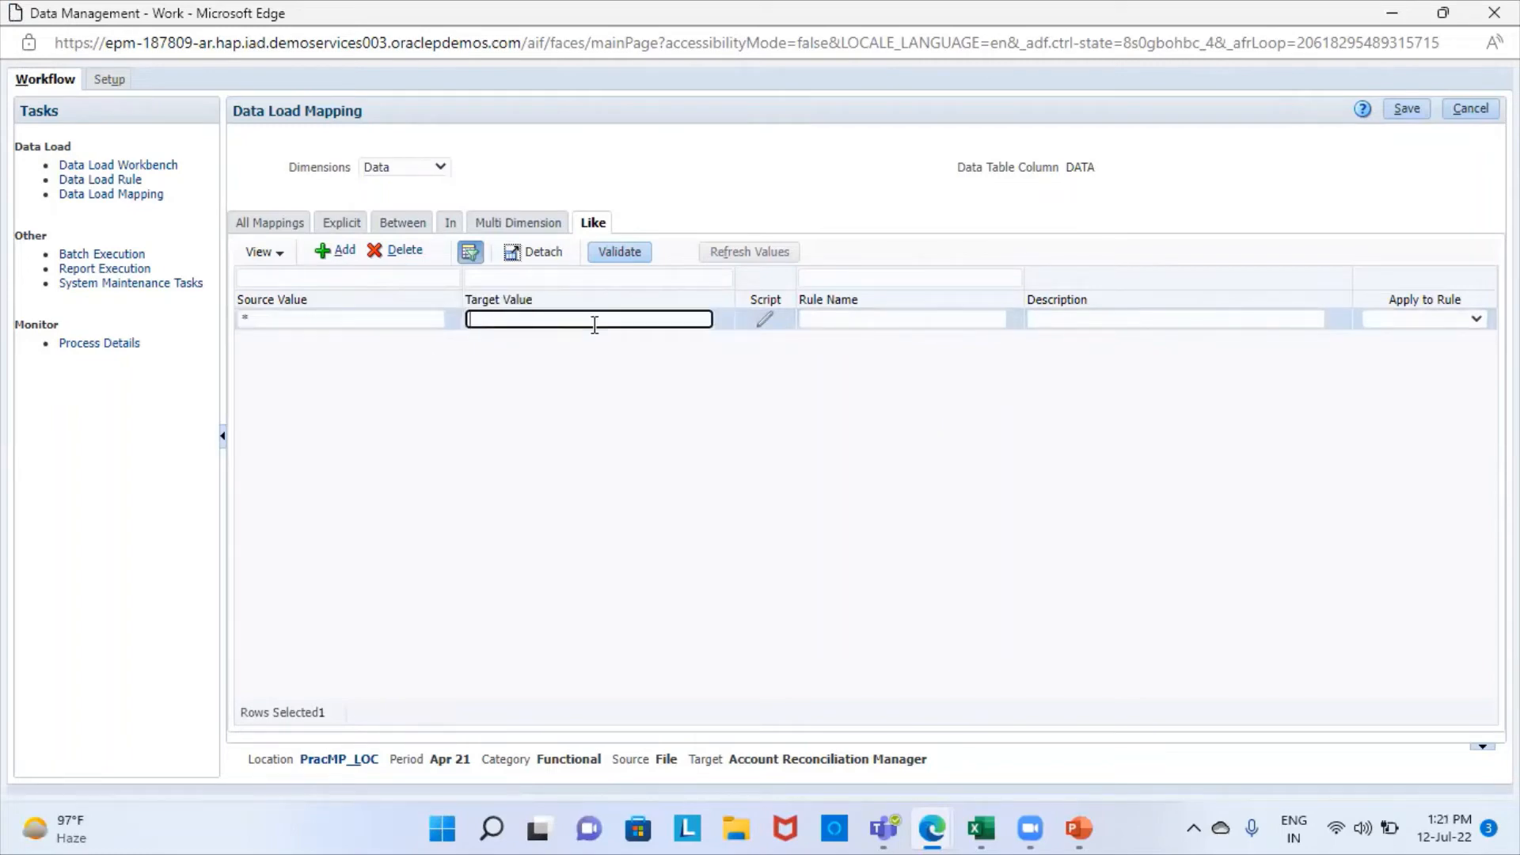
{"action": "type", "text": "*"}
{"action": "left_click", "coordinate": [831, 320]}
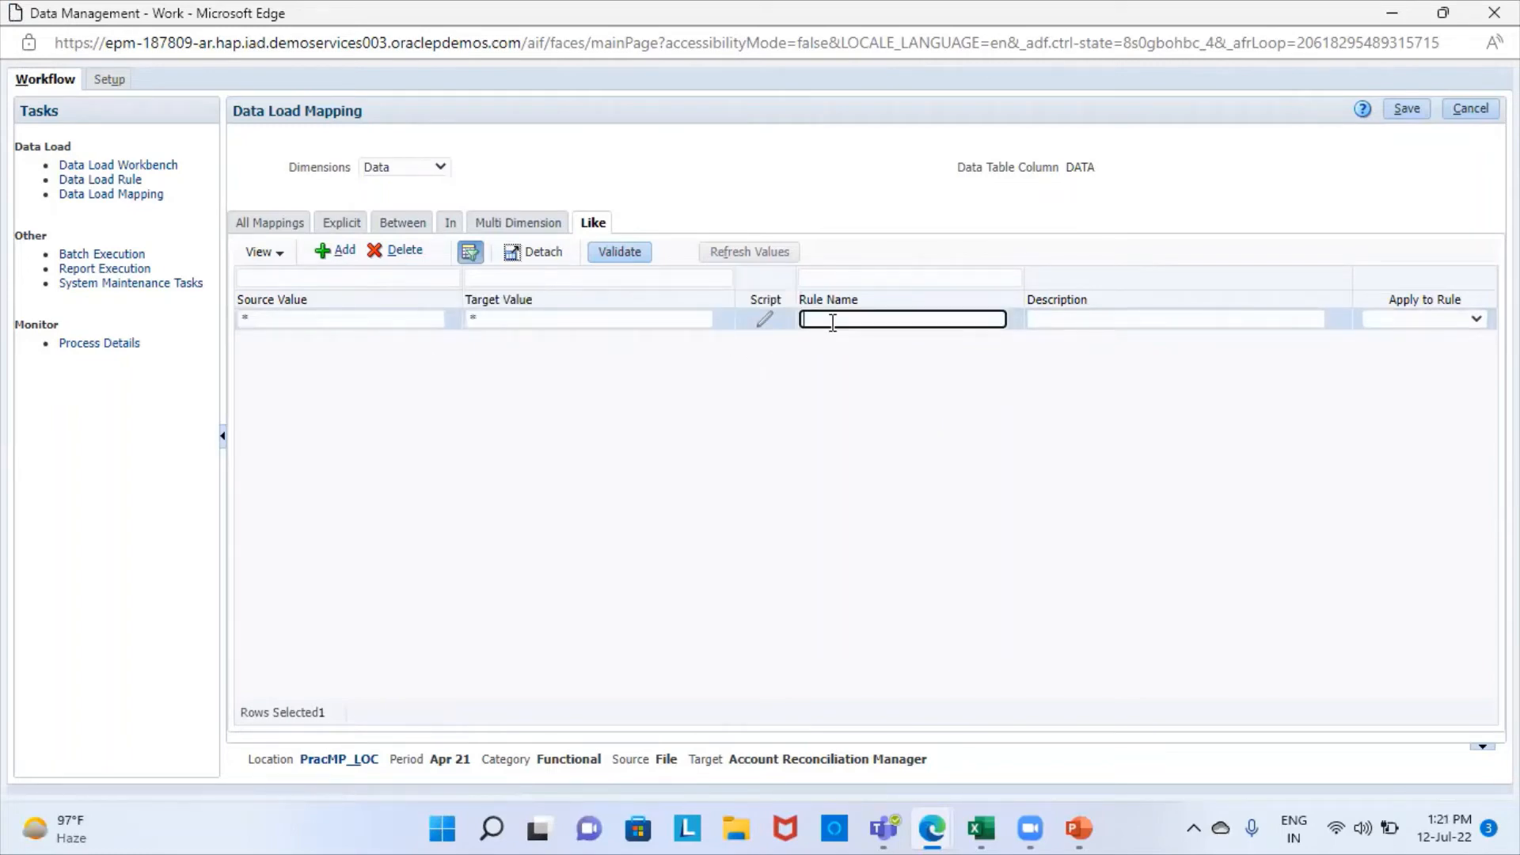
{"action": "type", "text": "a3"}
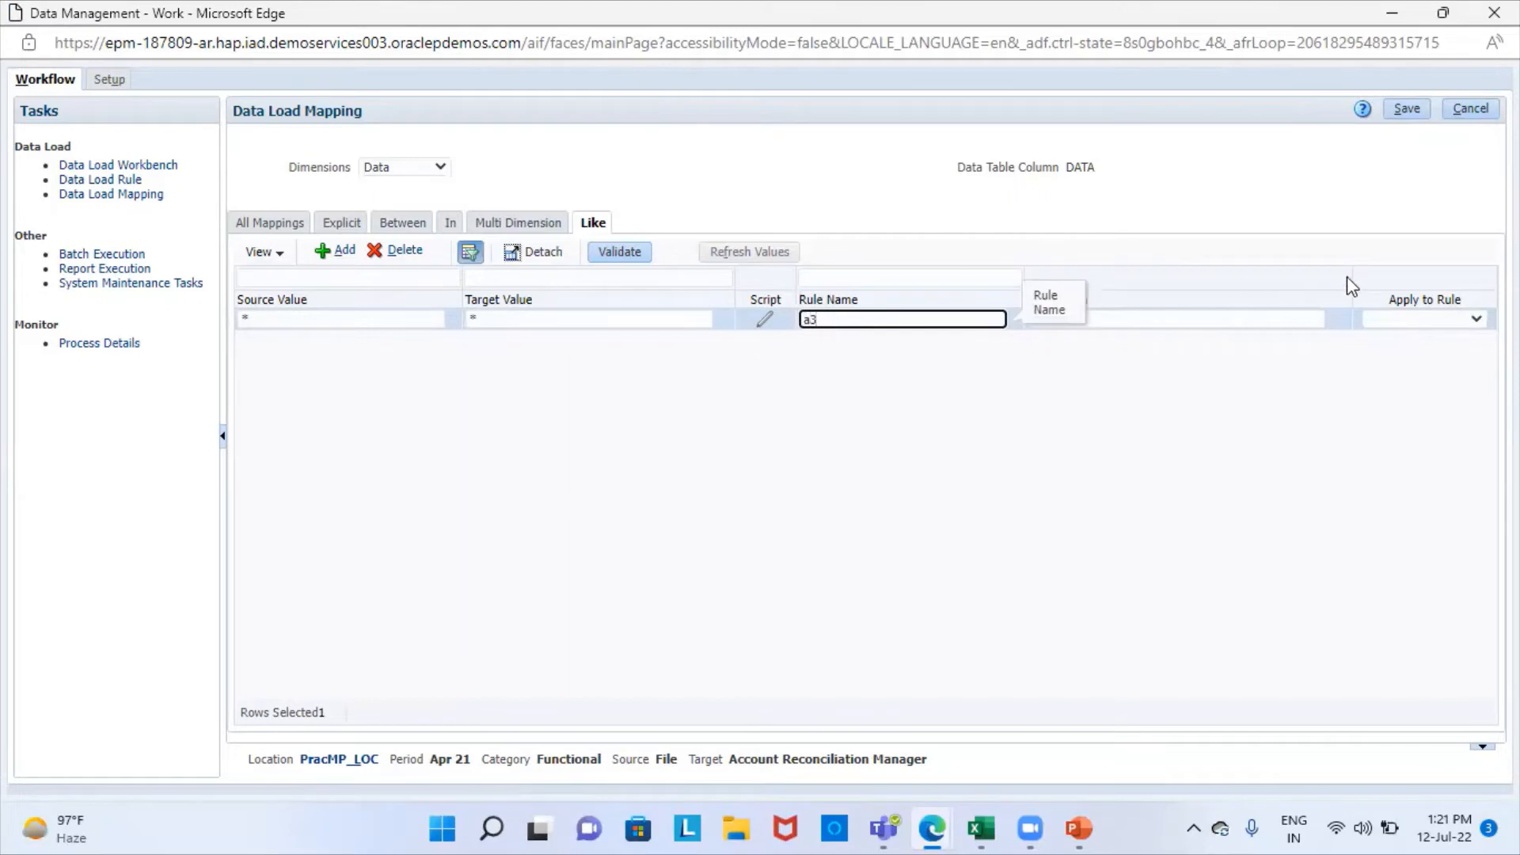
{"action": "left_click", "coordinate": [1406, 109]}
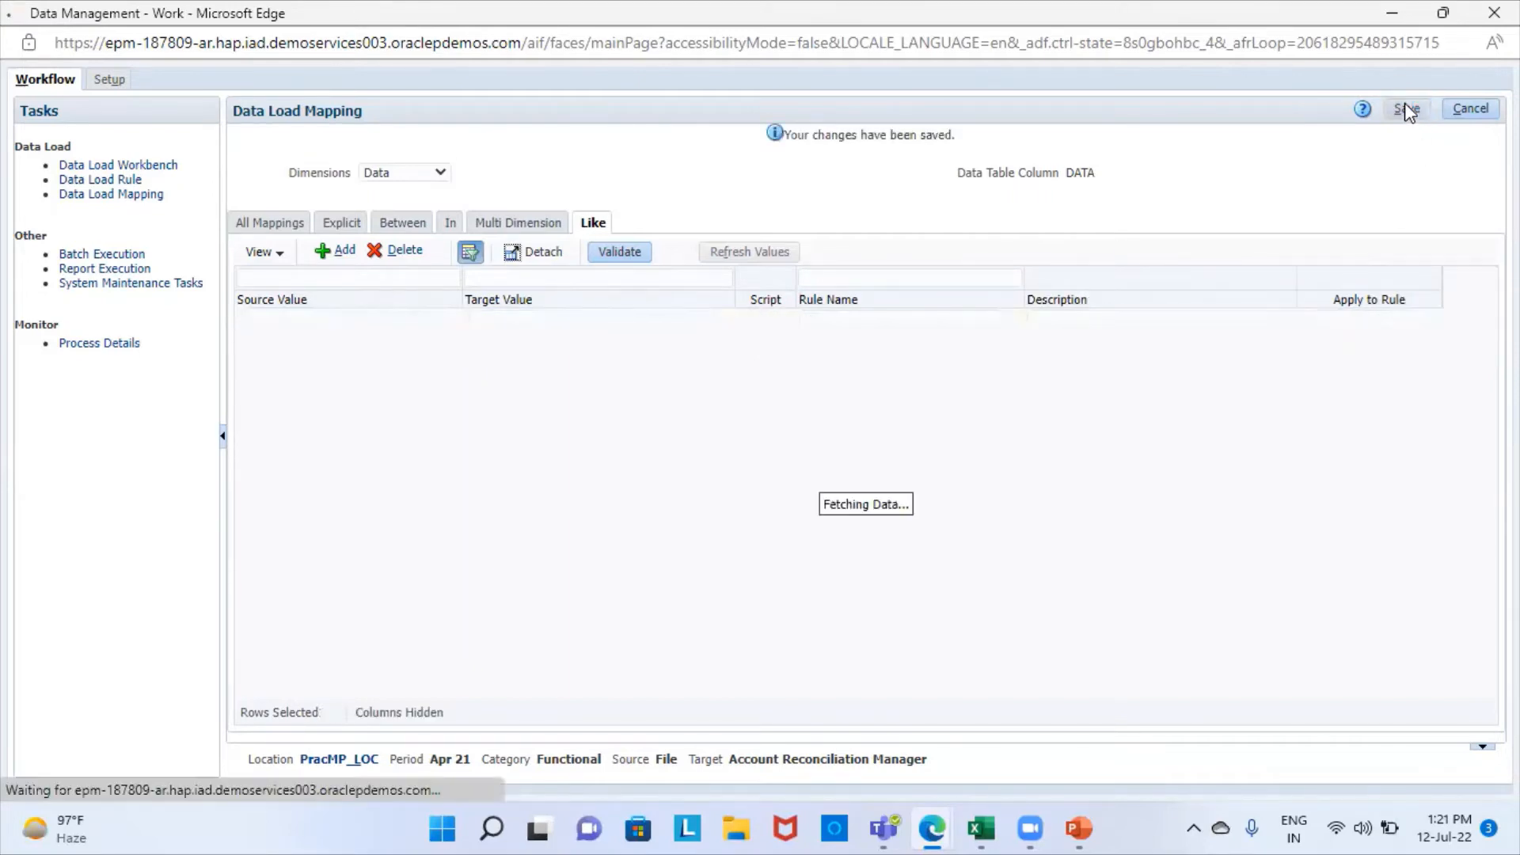
Add and save a Like mapping for the Profile dimension with source *, target * and rule name a4.
{"action": "left_click", "coordinate": [420, 174]}
{"action": "left_click", "coordinate": [382, 241]}
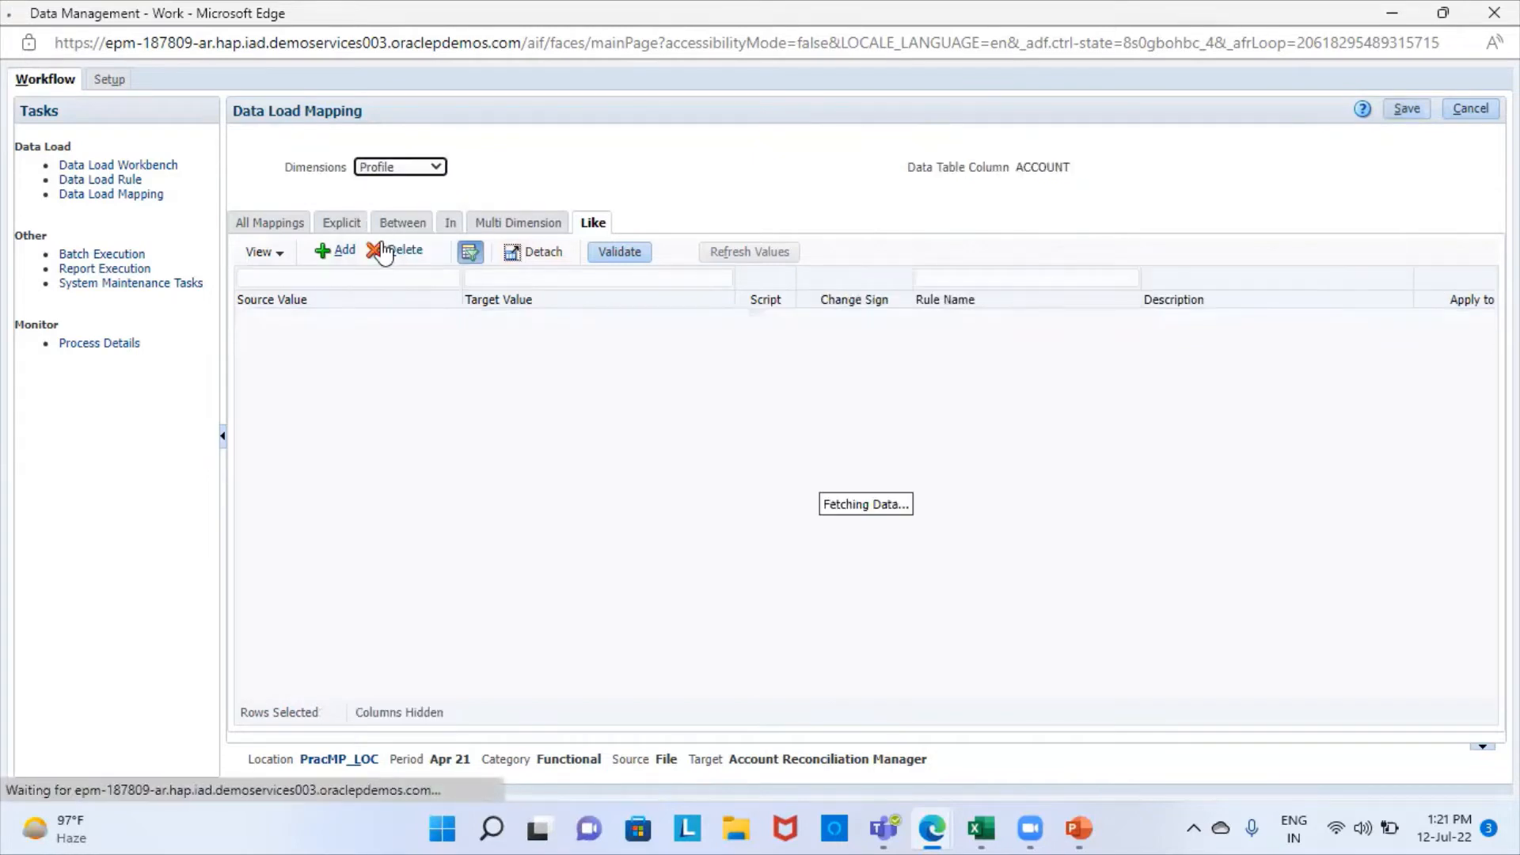
{"action": "left_click", "coordinate": [345, 252]}
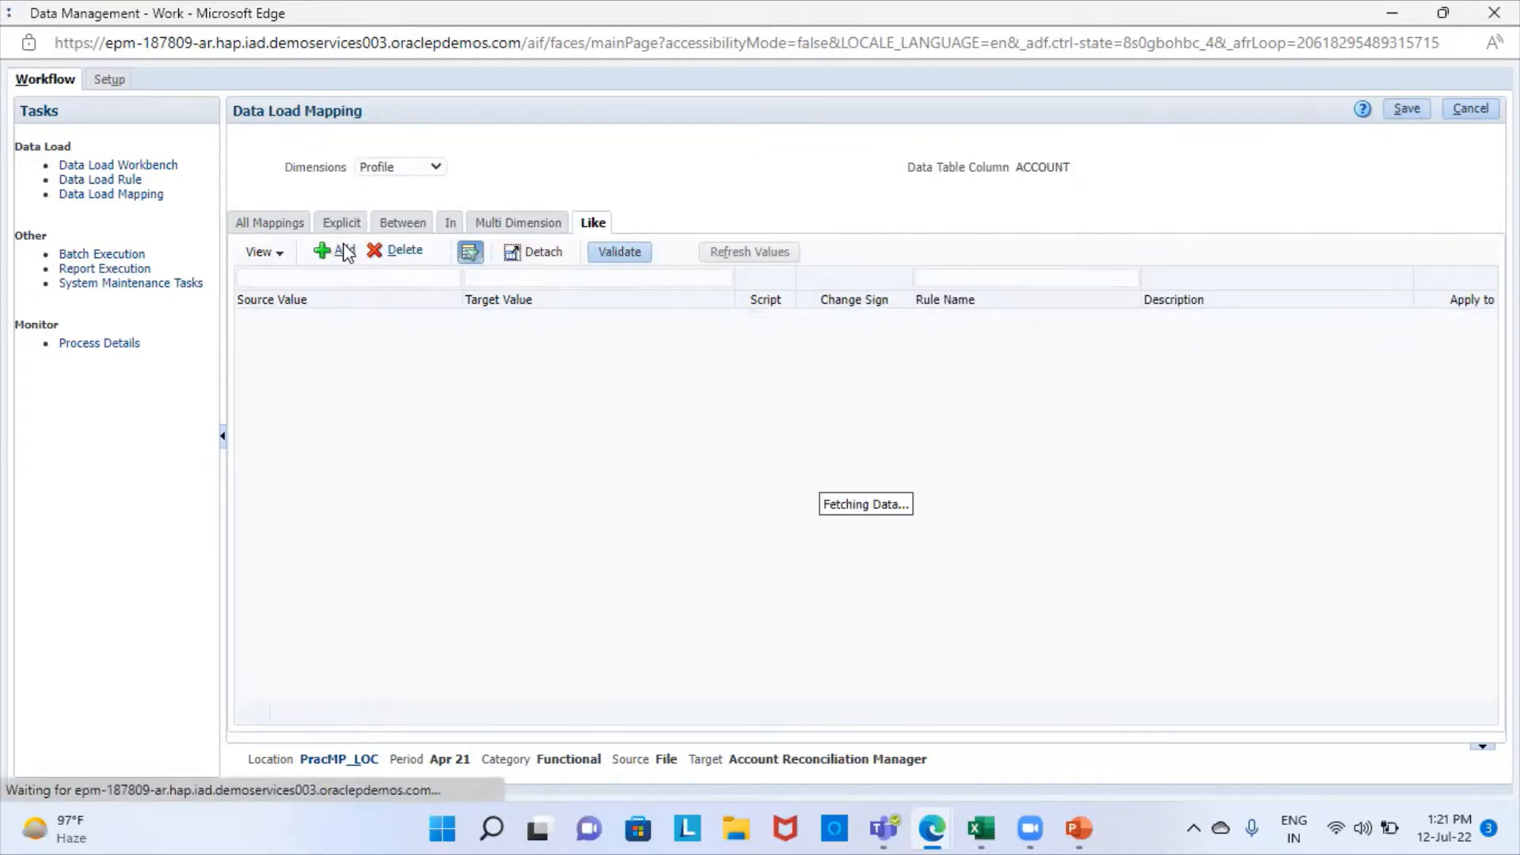
{"action": "left_click", "coordinate": [314, 320]}
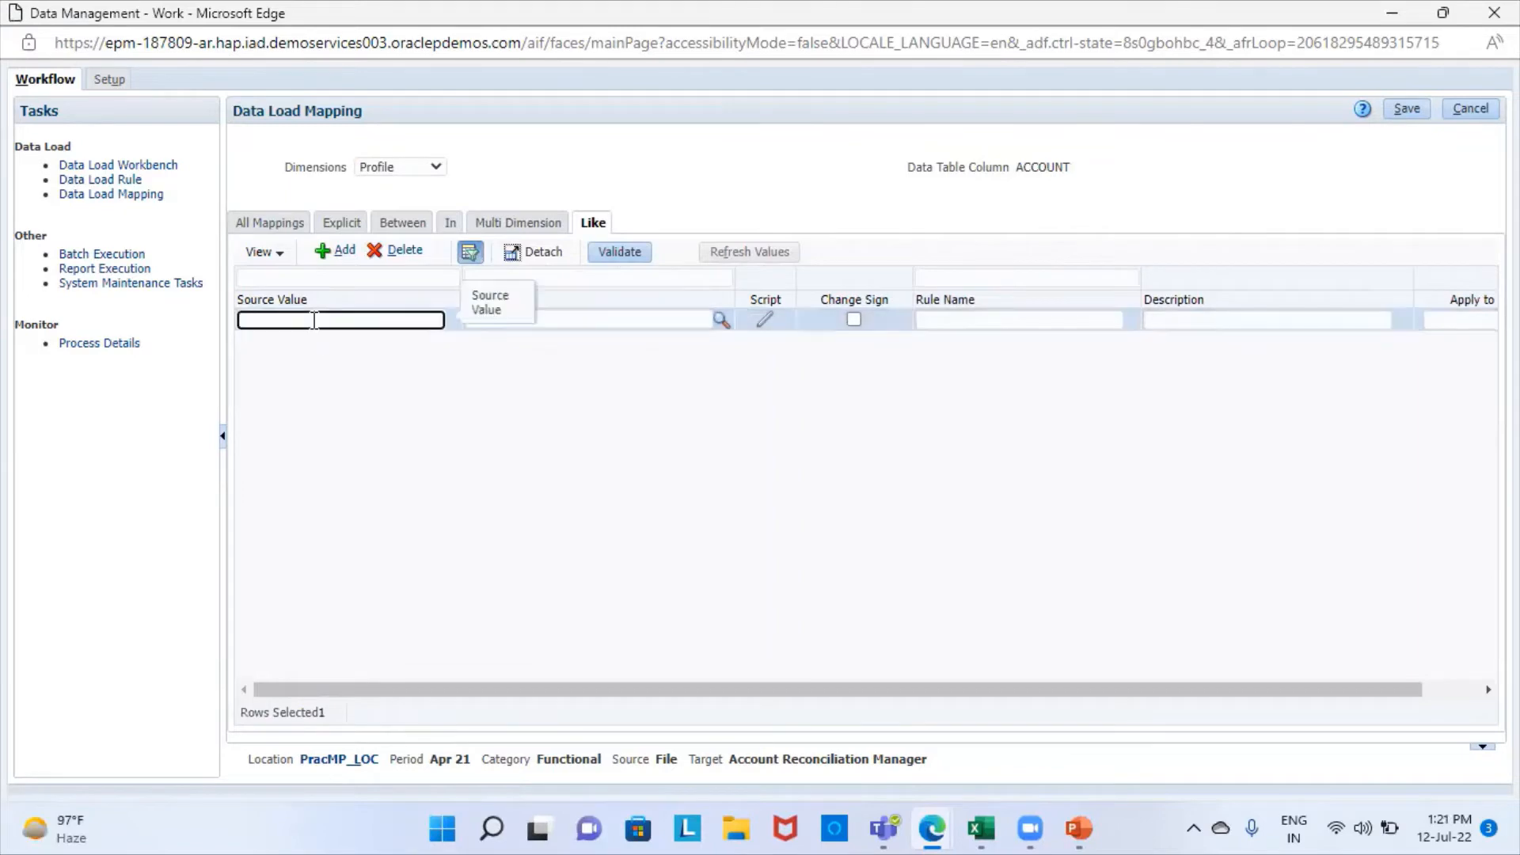
{"action": "type", "text": "*"}
{"action": "left_click", "coordinate": [579, 319]}
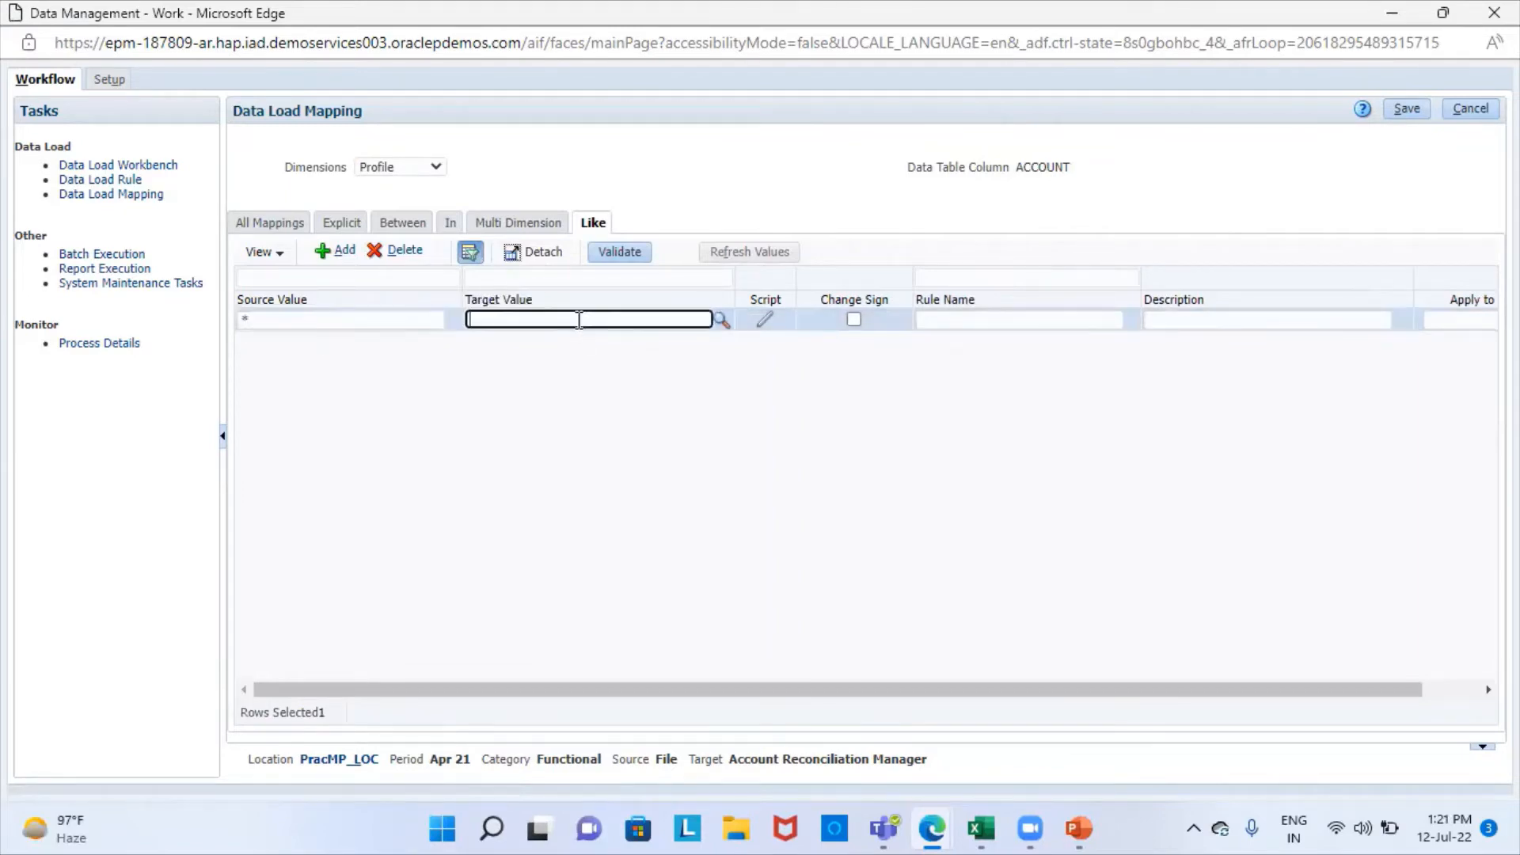
{"action": "type", "text": "*"}
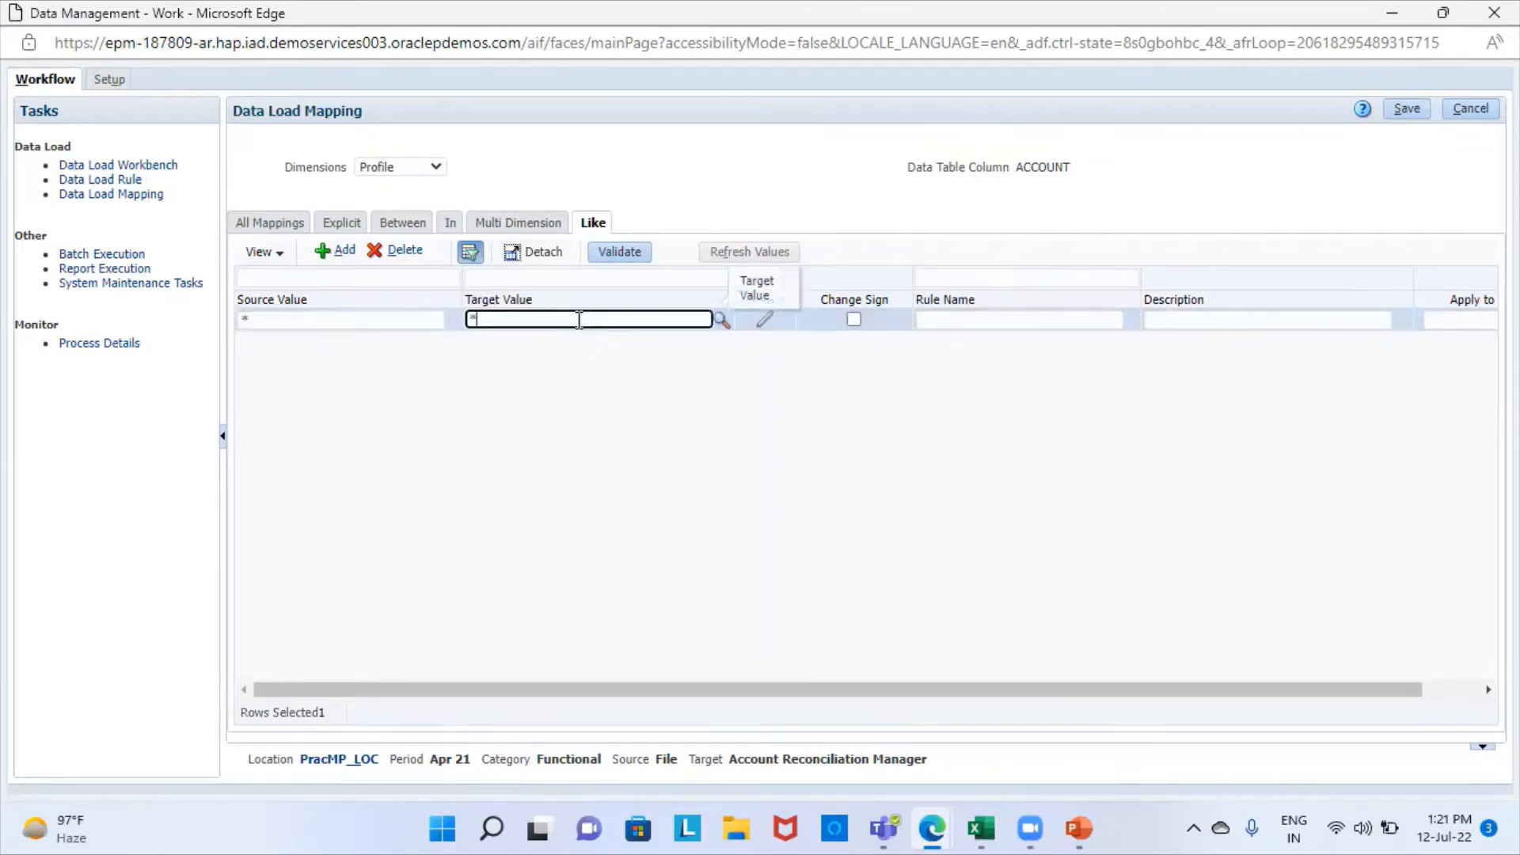
{"action": "left_click", "coordinate": [988, 320]}
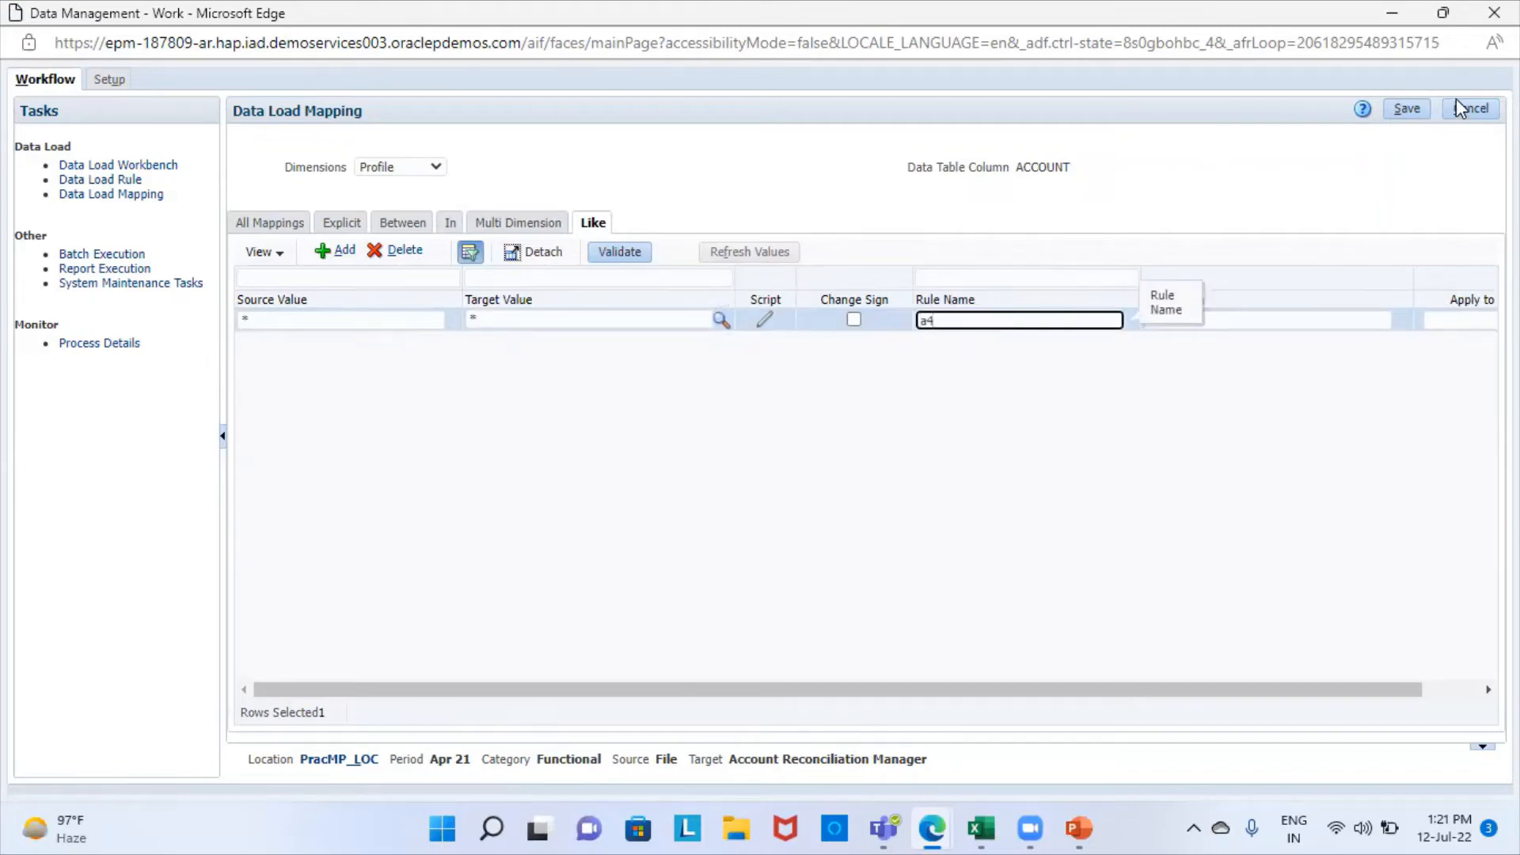
{"action": "left_click", "coordinate": [1403, 110]}
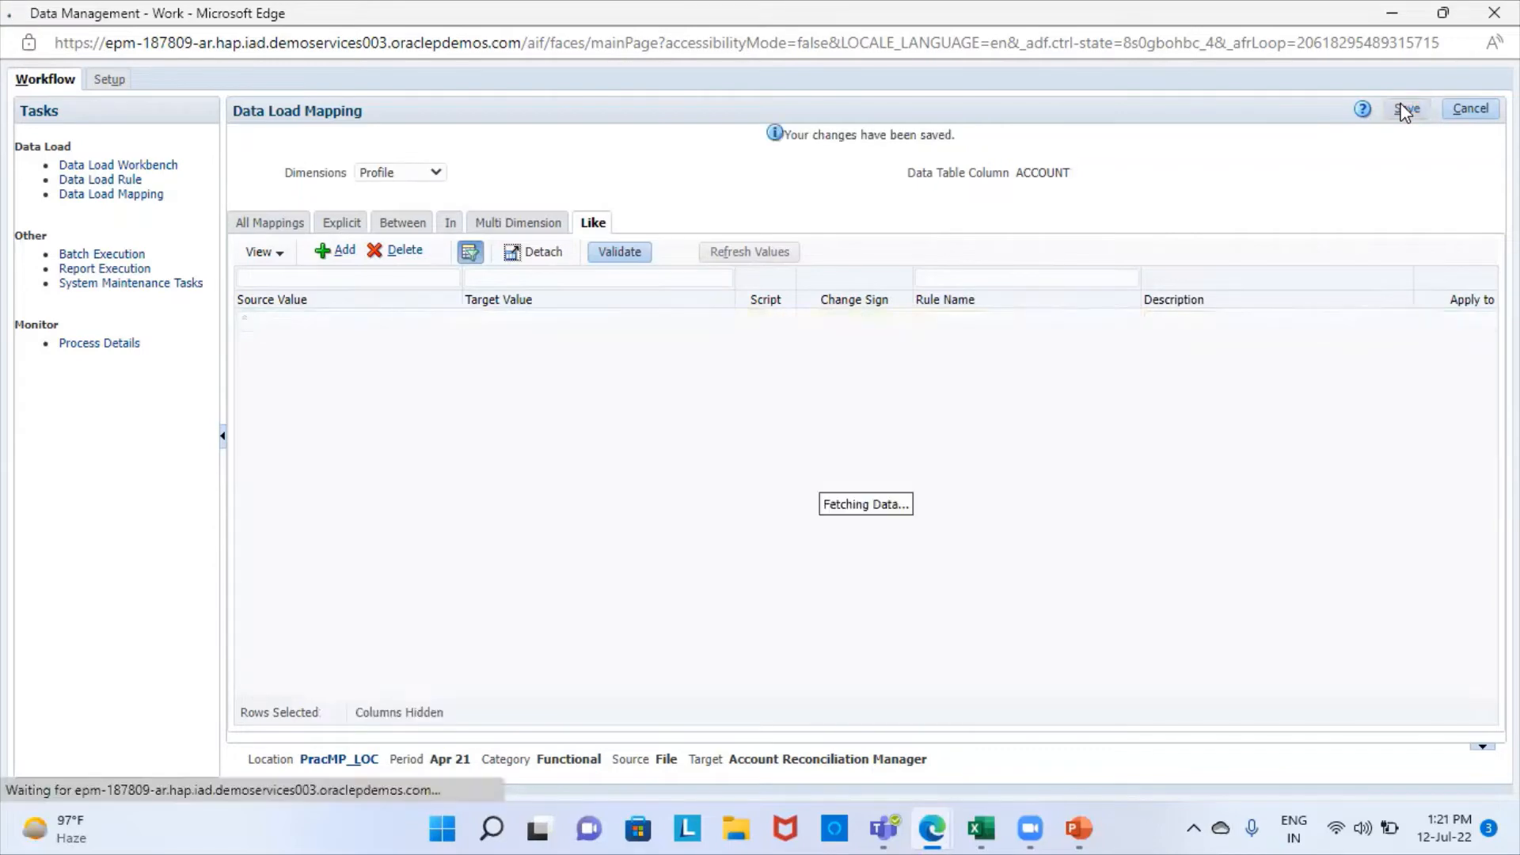
Add and save a Like mapping for the Source Type dimension with source *, target source system and rule name a5.
{"action": "left_click", "coordinate": [434, 172]}
{"action": "left_click", "coordinate": [389, 259]}
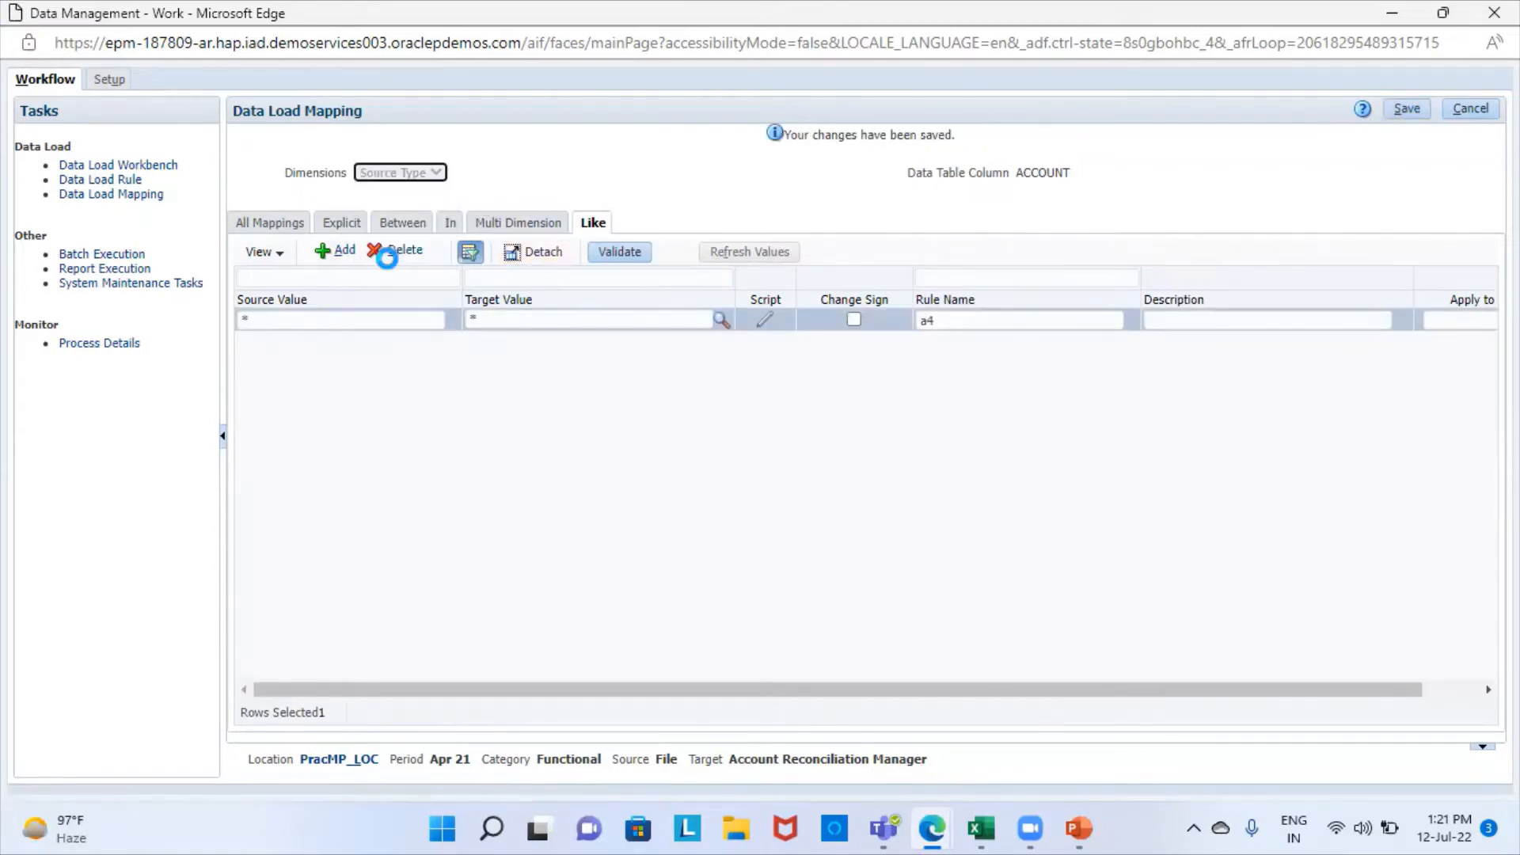
{"action": "left_click", "coordinate": [342, 255]}
{"action": "left_click", "coordinate": [332, 320]}
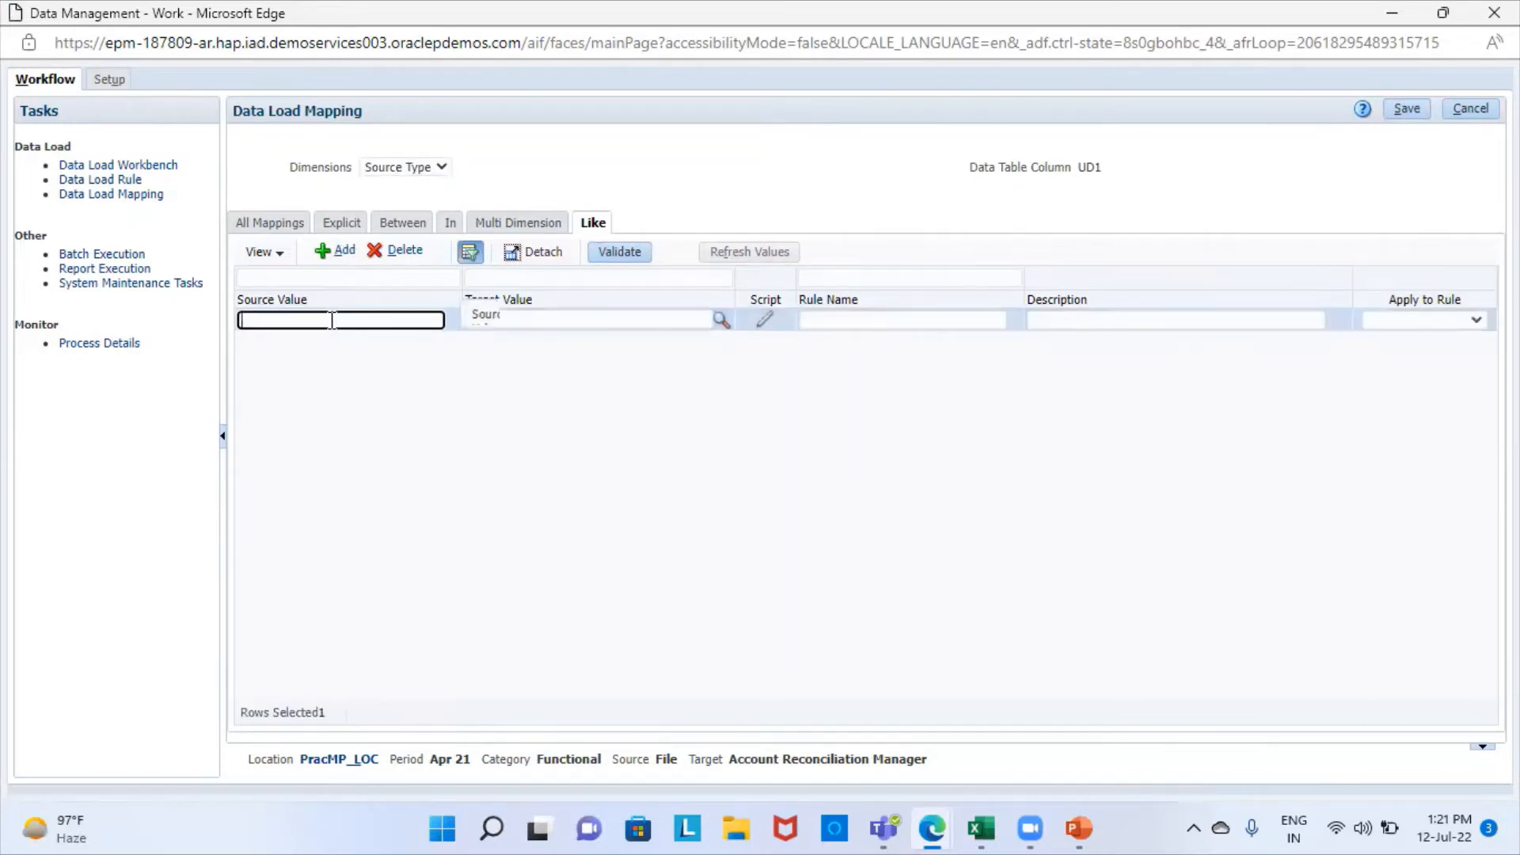
{"action": "left_click", "coordinate": [604, 318]}
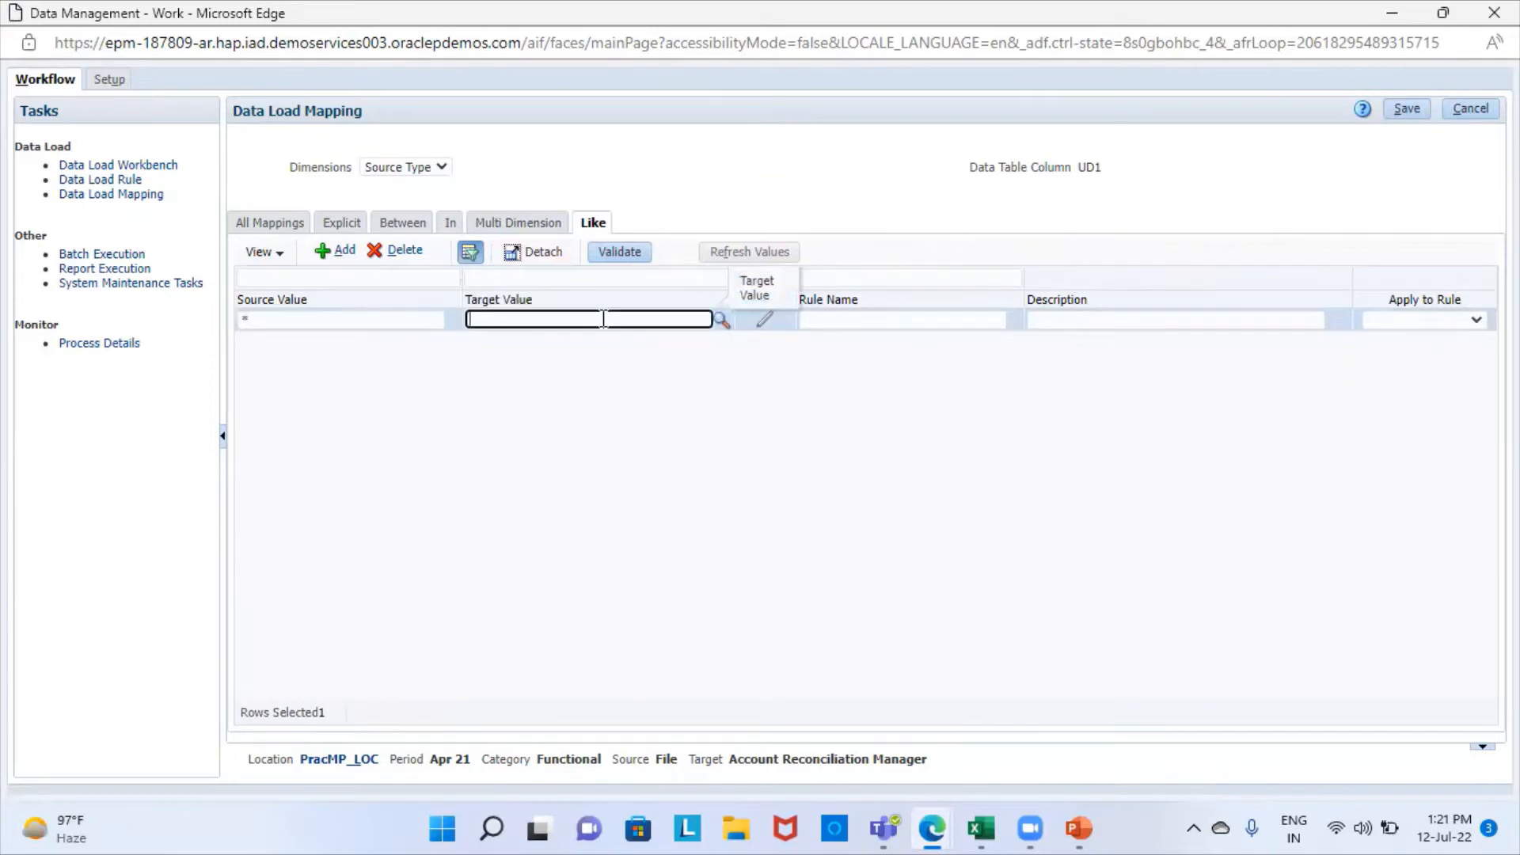
{"action": "type", "text": "source"}
{"action": "type", "text": "system"}
{"action": "left_click", "coordinate": [859, 319]}
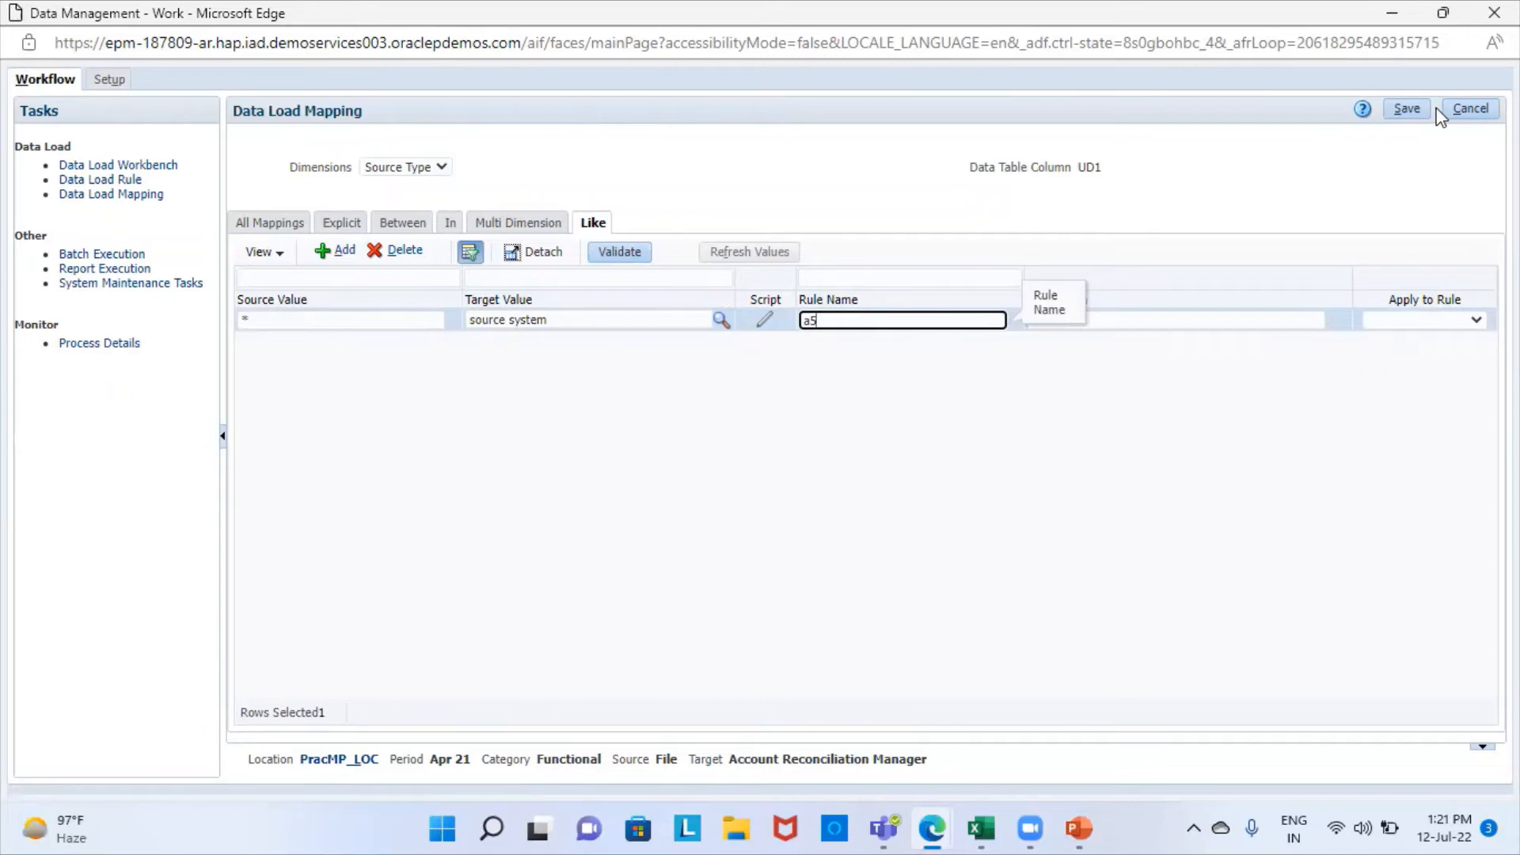
{"action": "left_click", "coordinate": [1409, 110]}
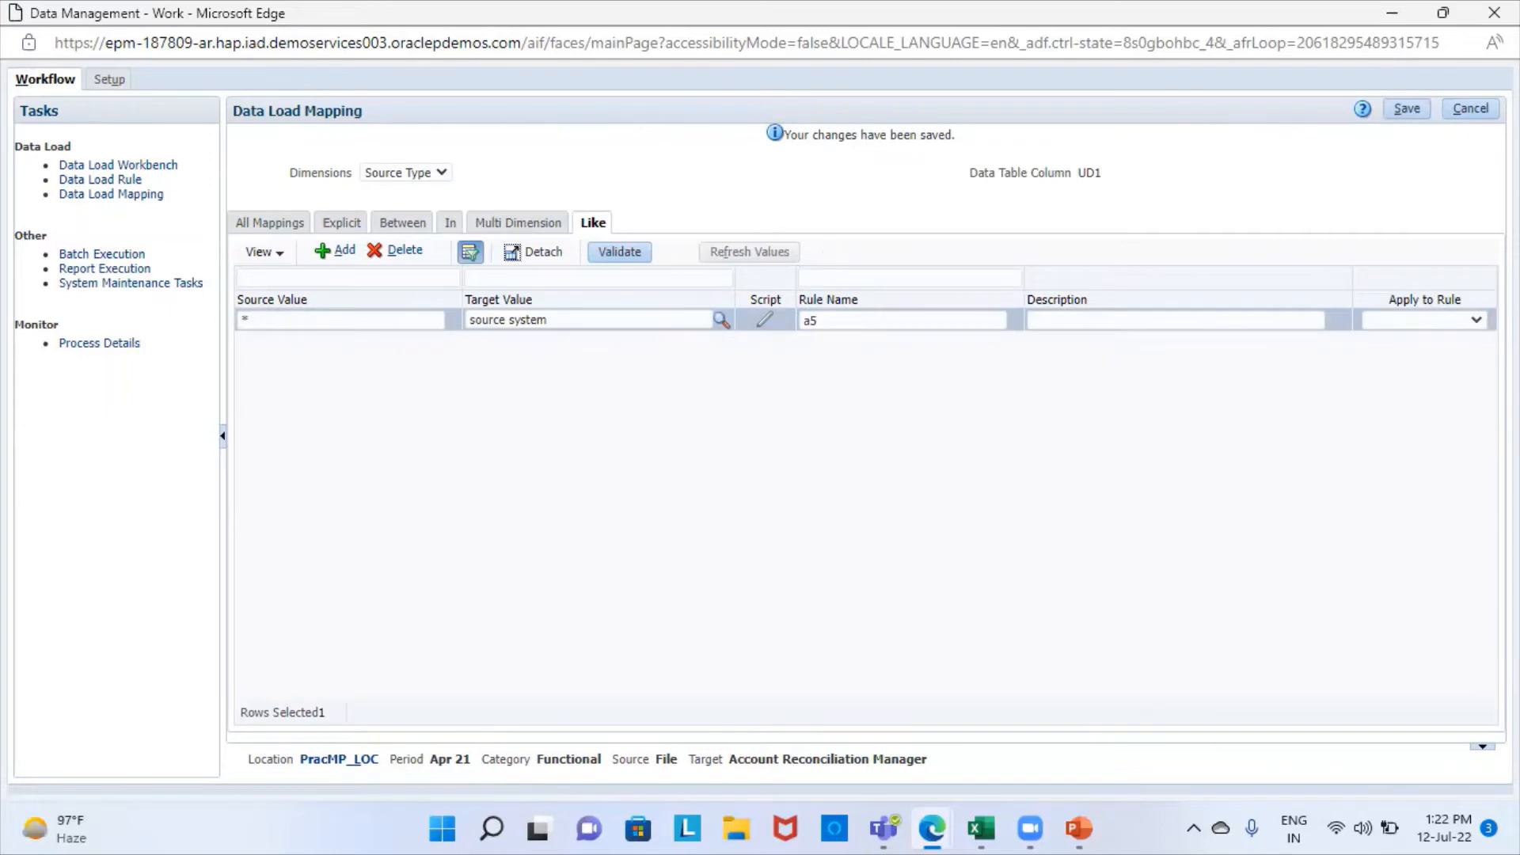
{"action": "left_click", "coordinate": [1470, 109]}
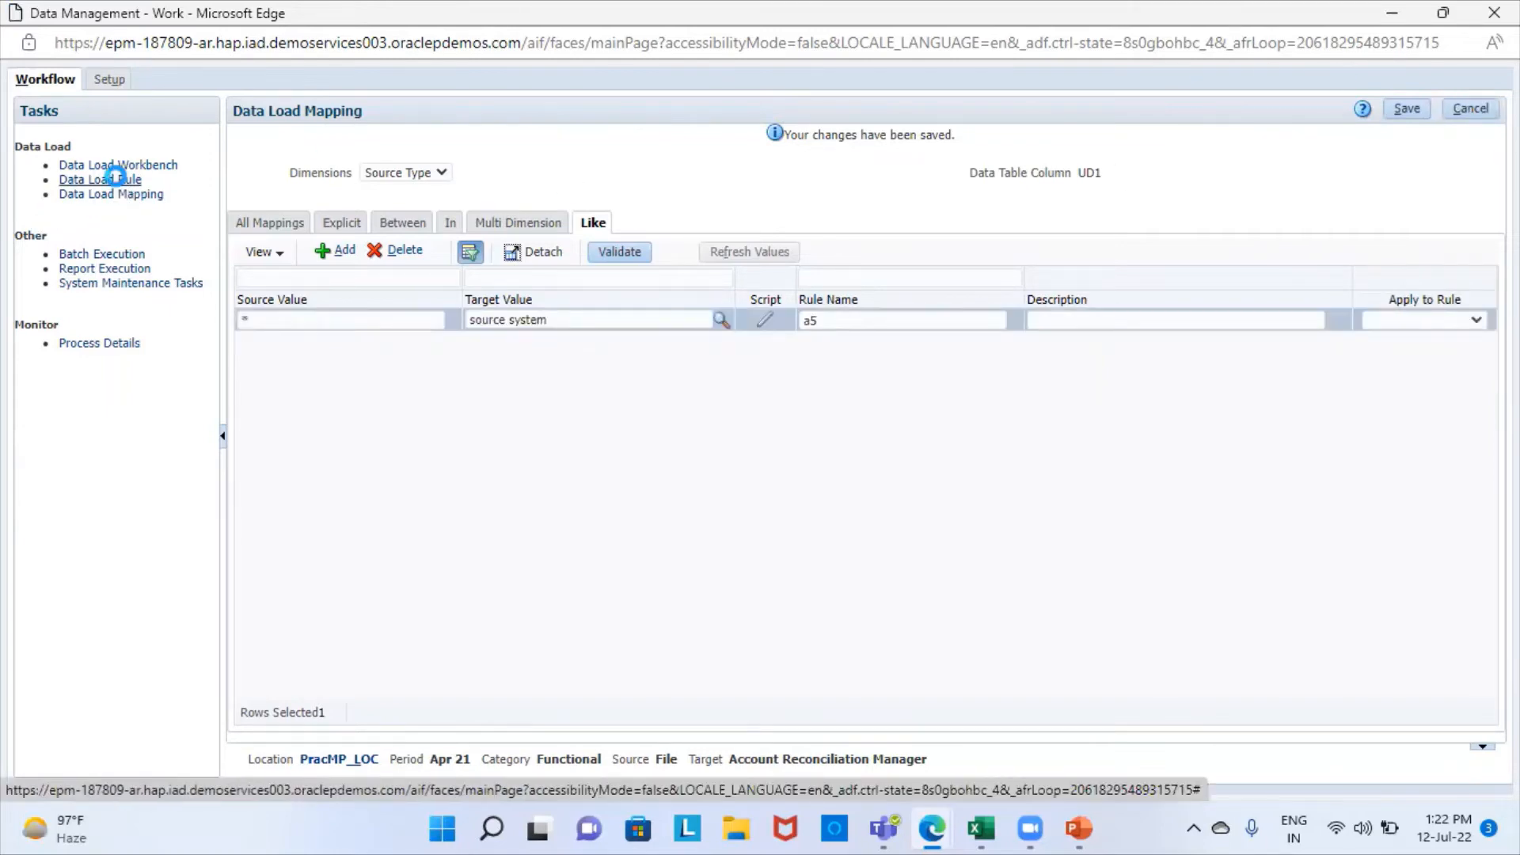
Add a data load rule named SampleMP_DLR and set its period mapping type to Explicit.
{"action": "left_click", "coordinate": [115, 179]}
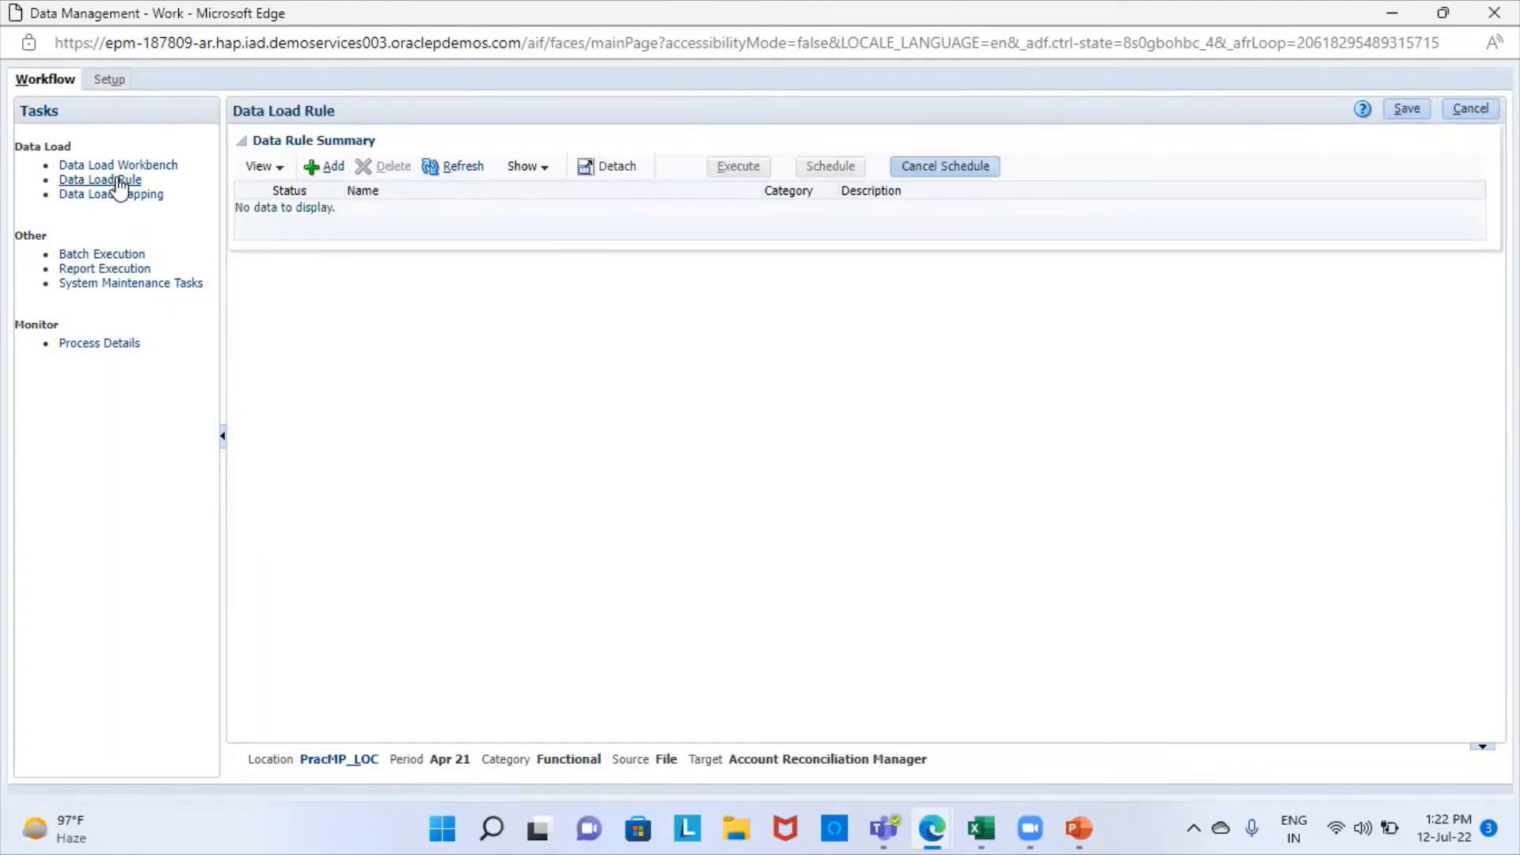
{"action": "left_click", "coordinate": [316, 168]}
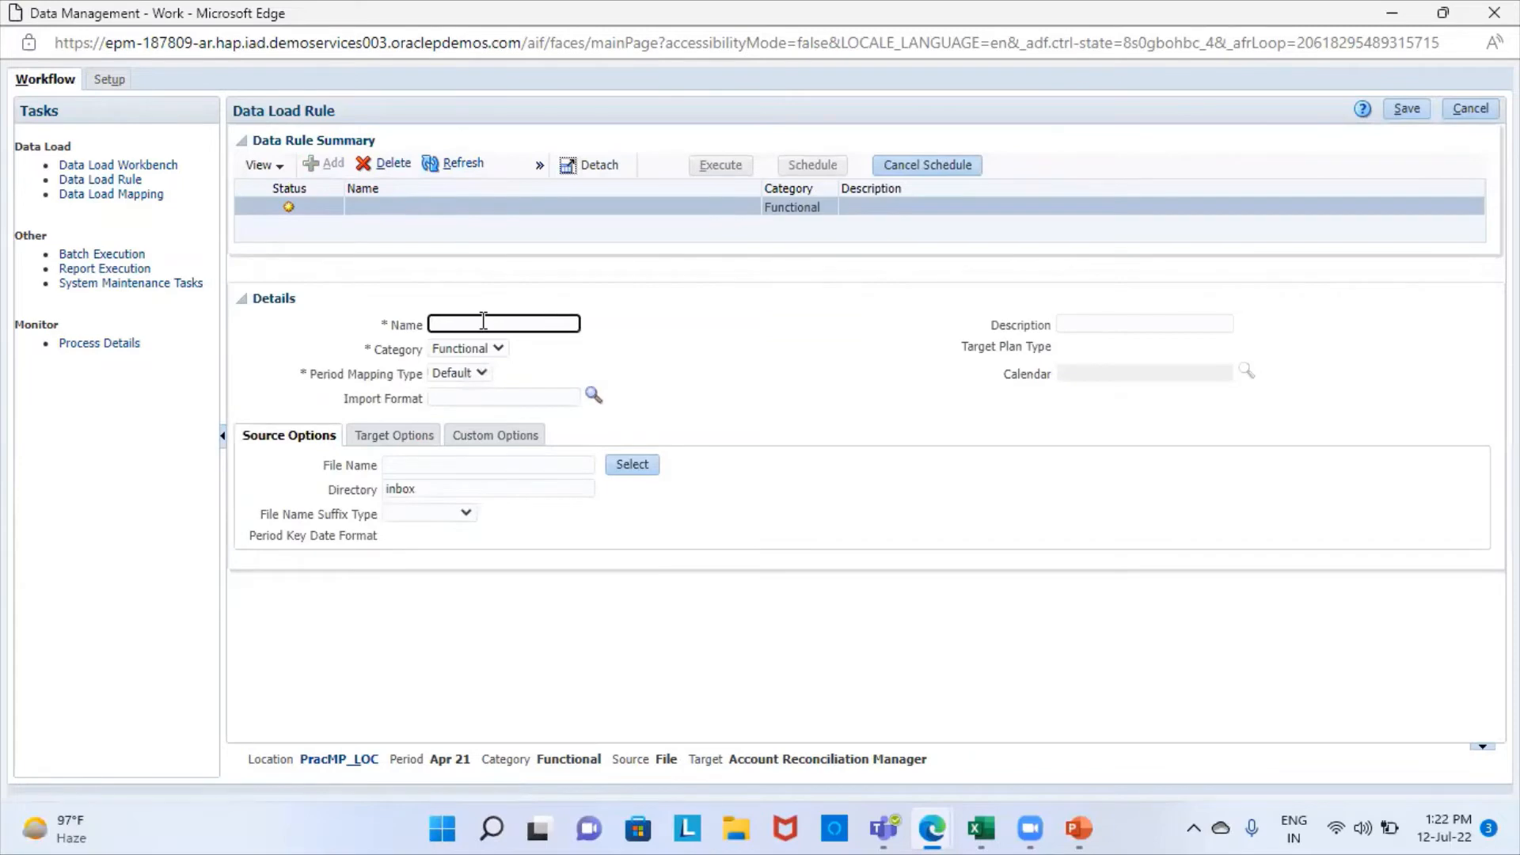
{"action": "left_click", "coordinate": [482, 321]}
{"action": "type", "text": "Sample"}
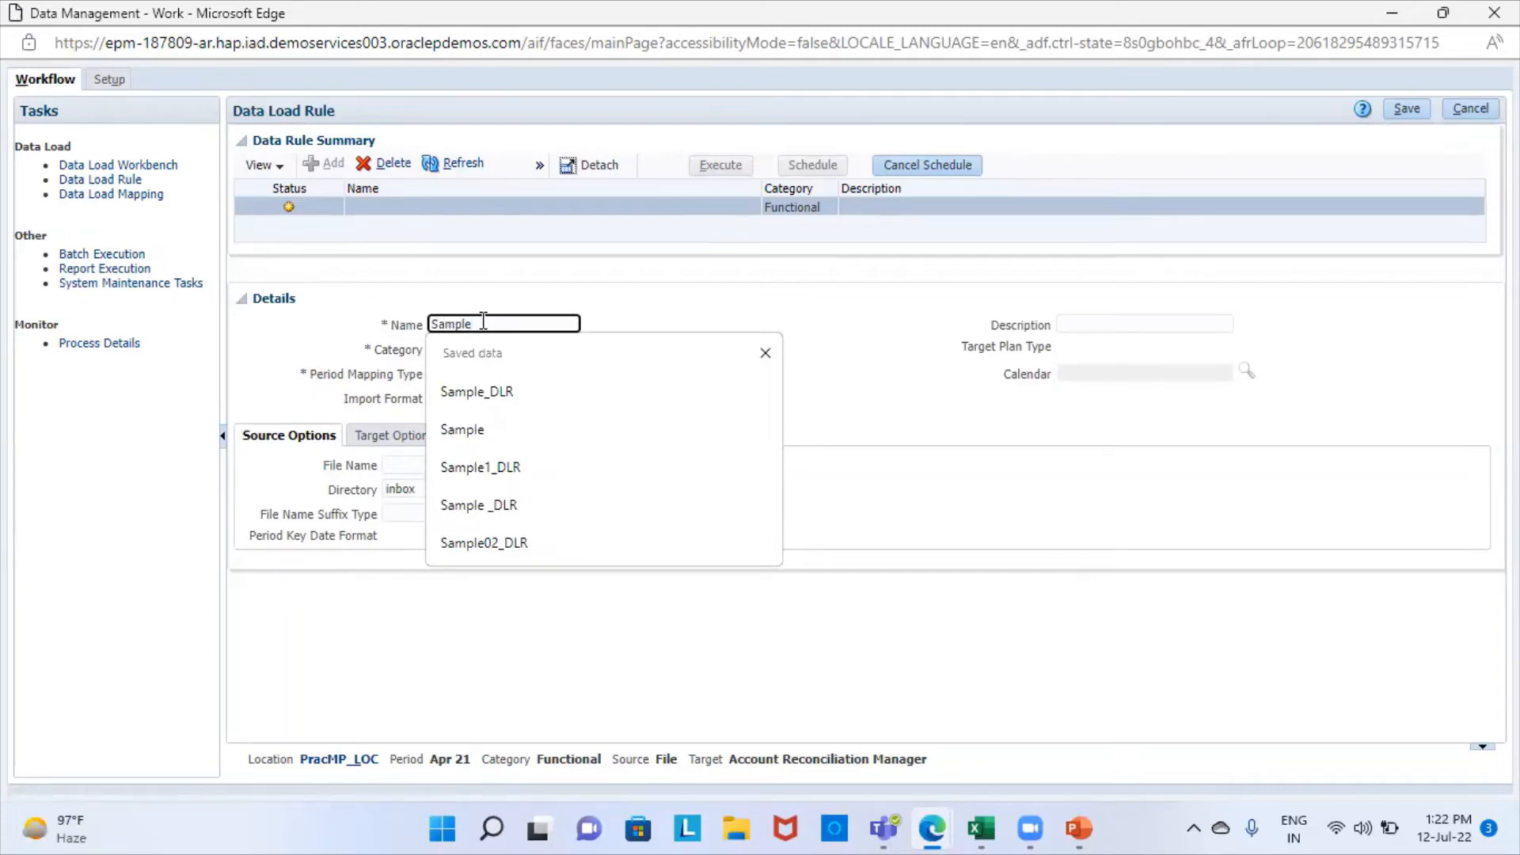
{"action": "type", "text": "M"}
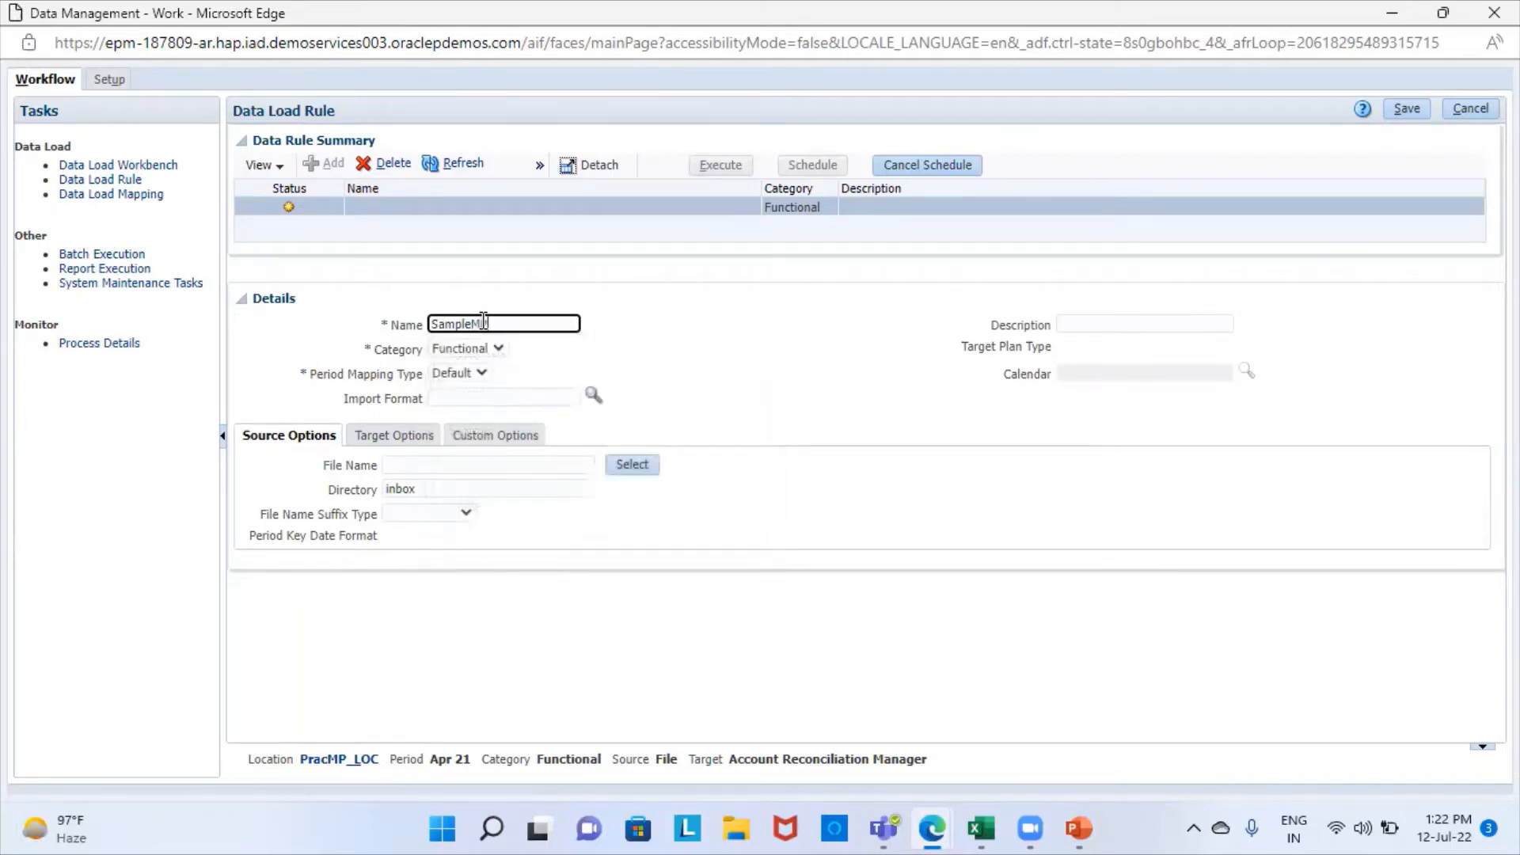
{"action": "type", "text": "P_DLR"}
{"action": "left_click", "coordinate": [481, 375]}
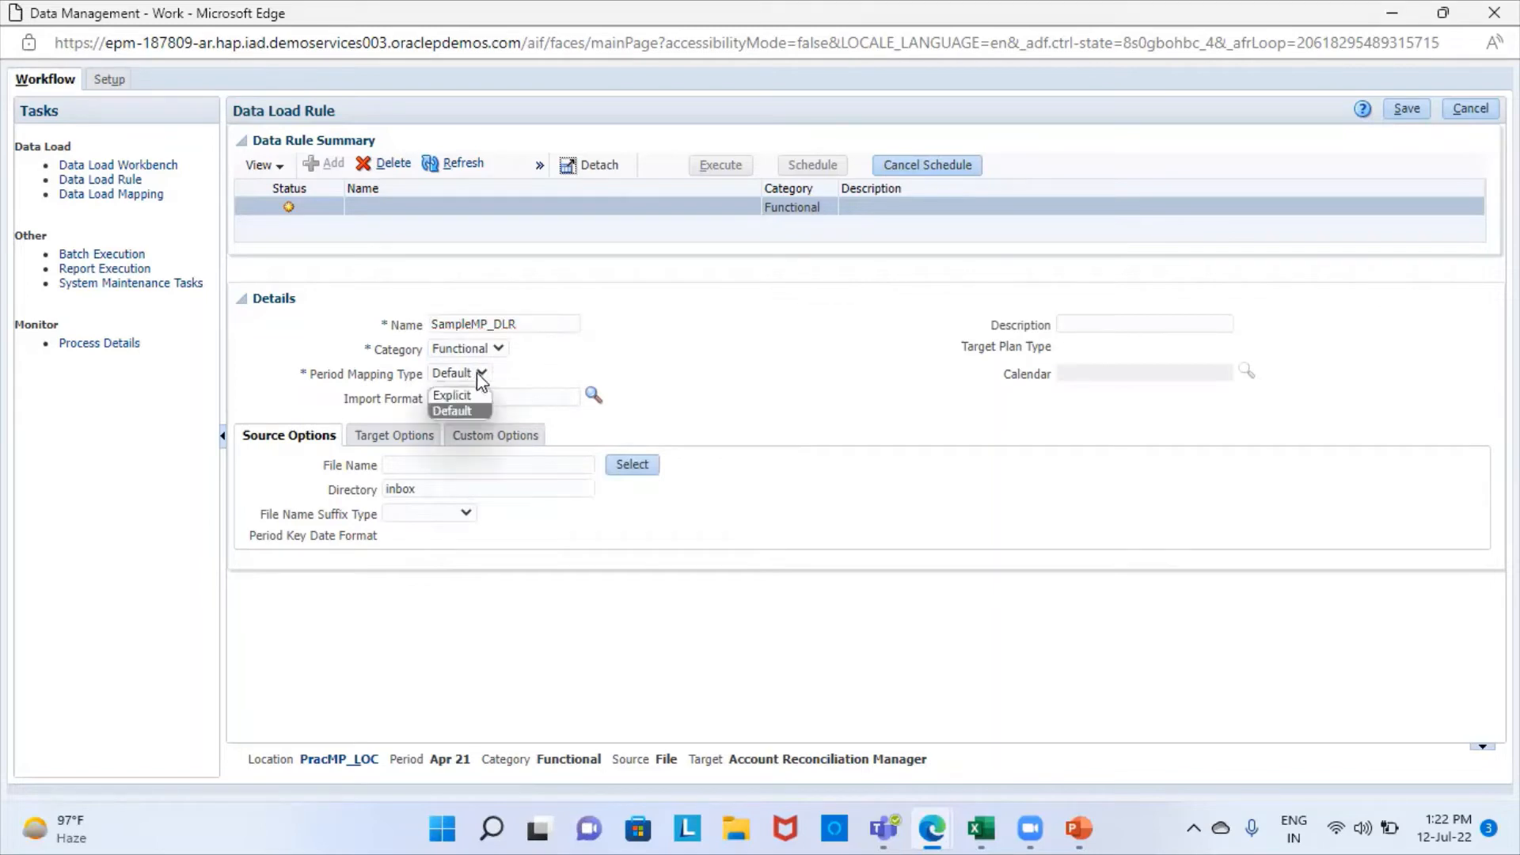
{"action": "left_click", "coordinate": [474, 395]}
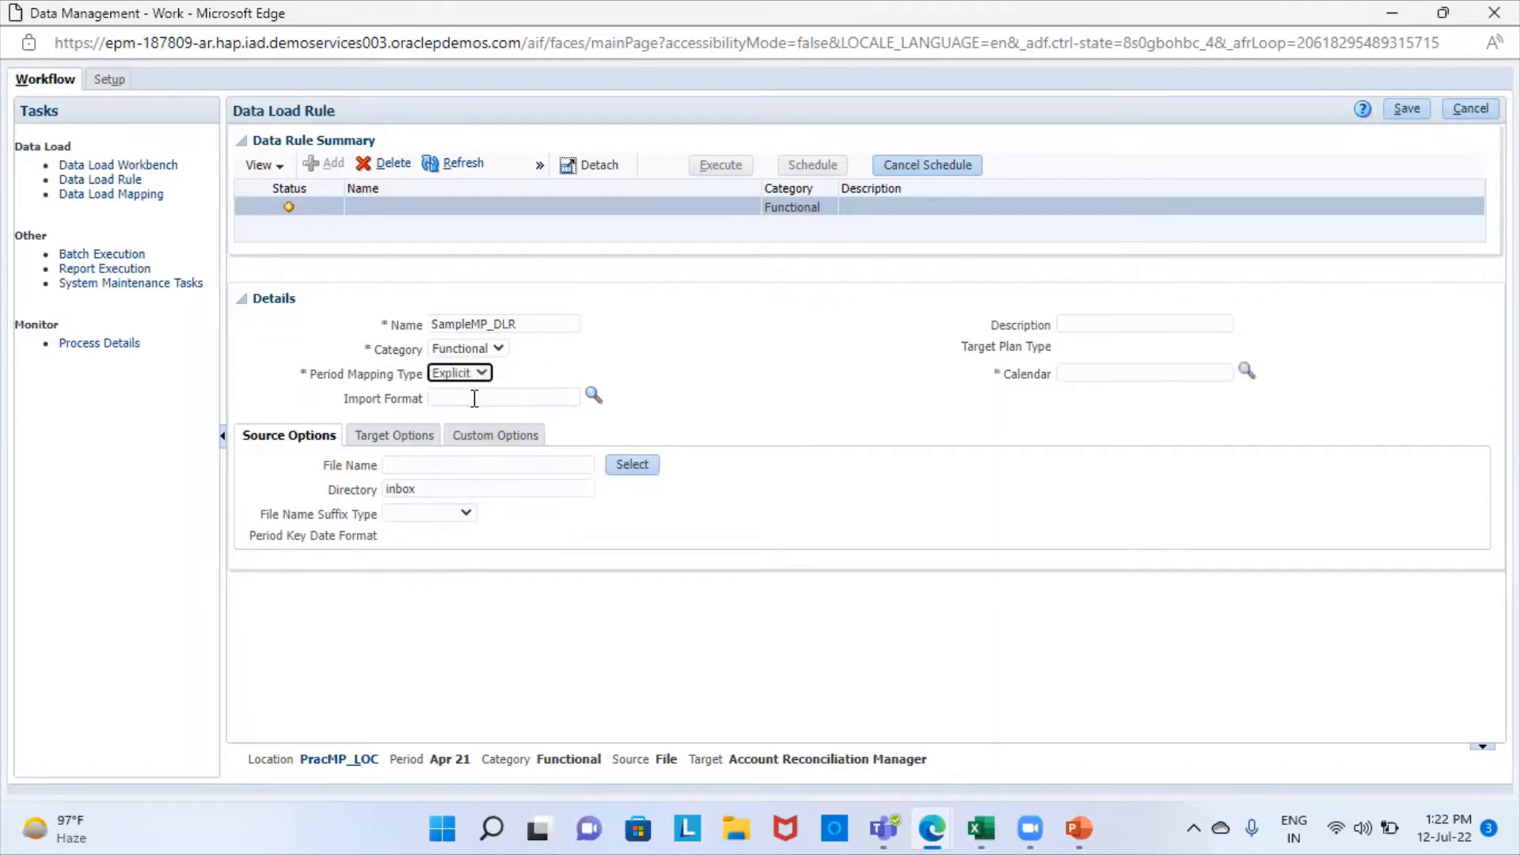
Assign the PracMP_IMF import format and the MCal calendar to the data load rule.
{"action": "left_click", "coordinate": [593, 398]}
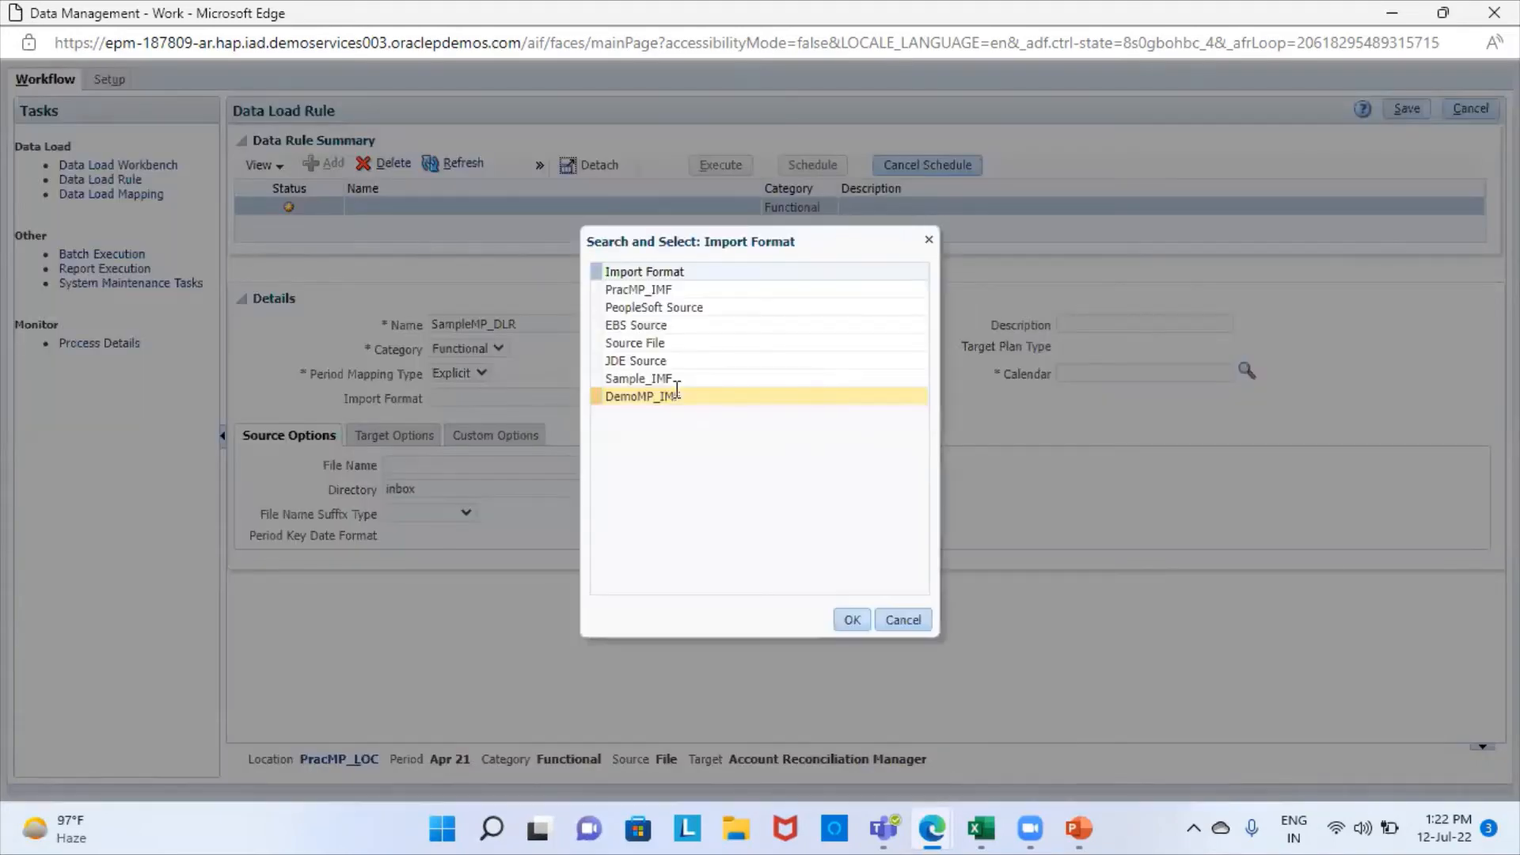
{"action": "left_click", "coordinate": [681, 289]}
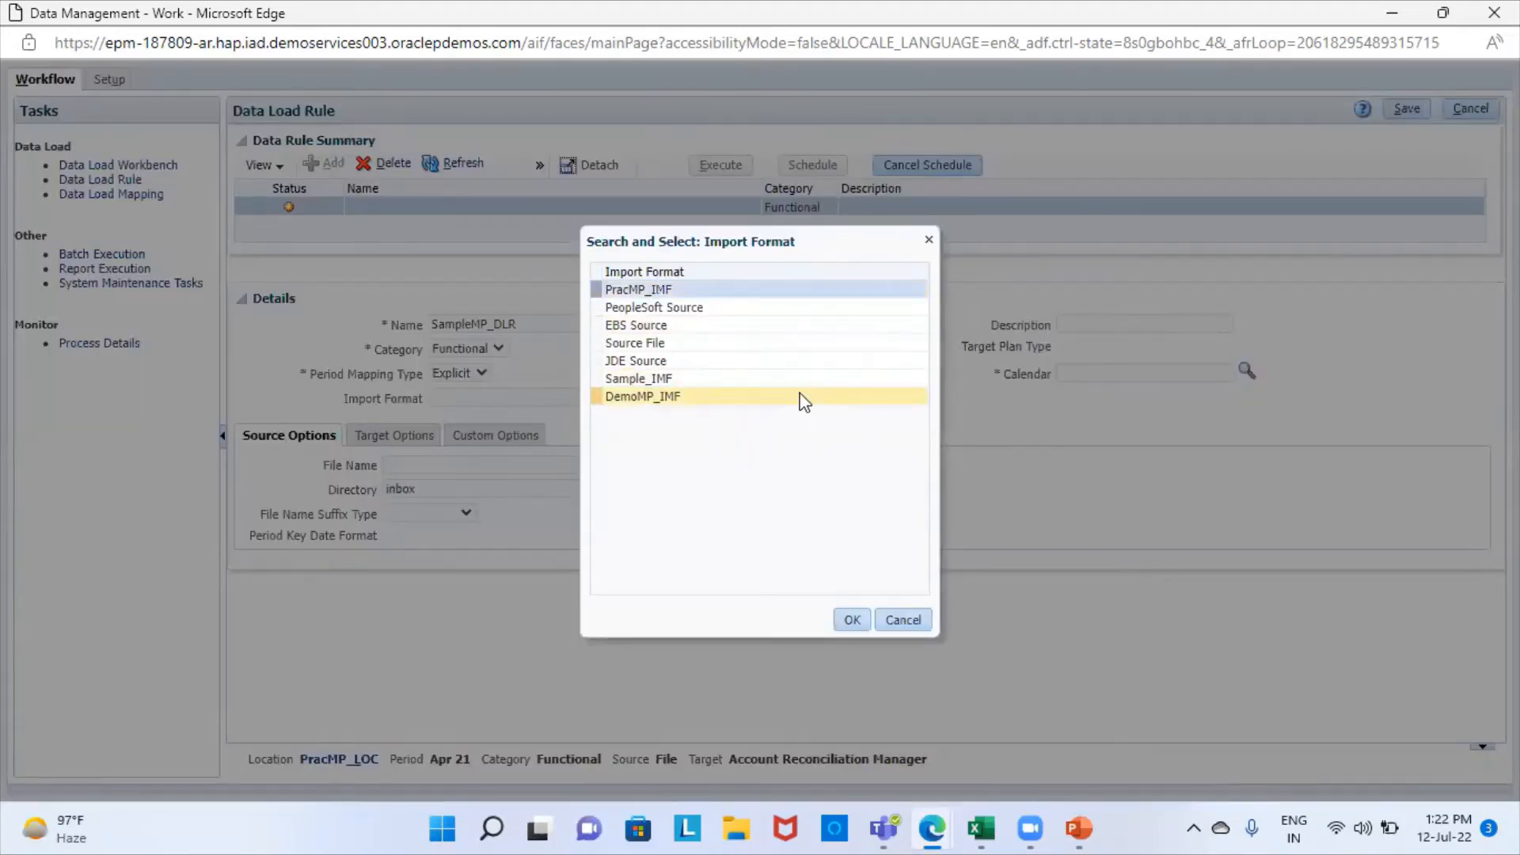
{"action": "left_click", "coordinate": [849, 617]}
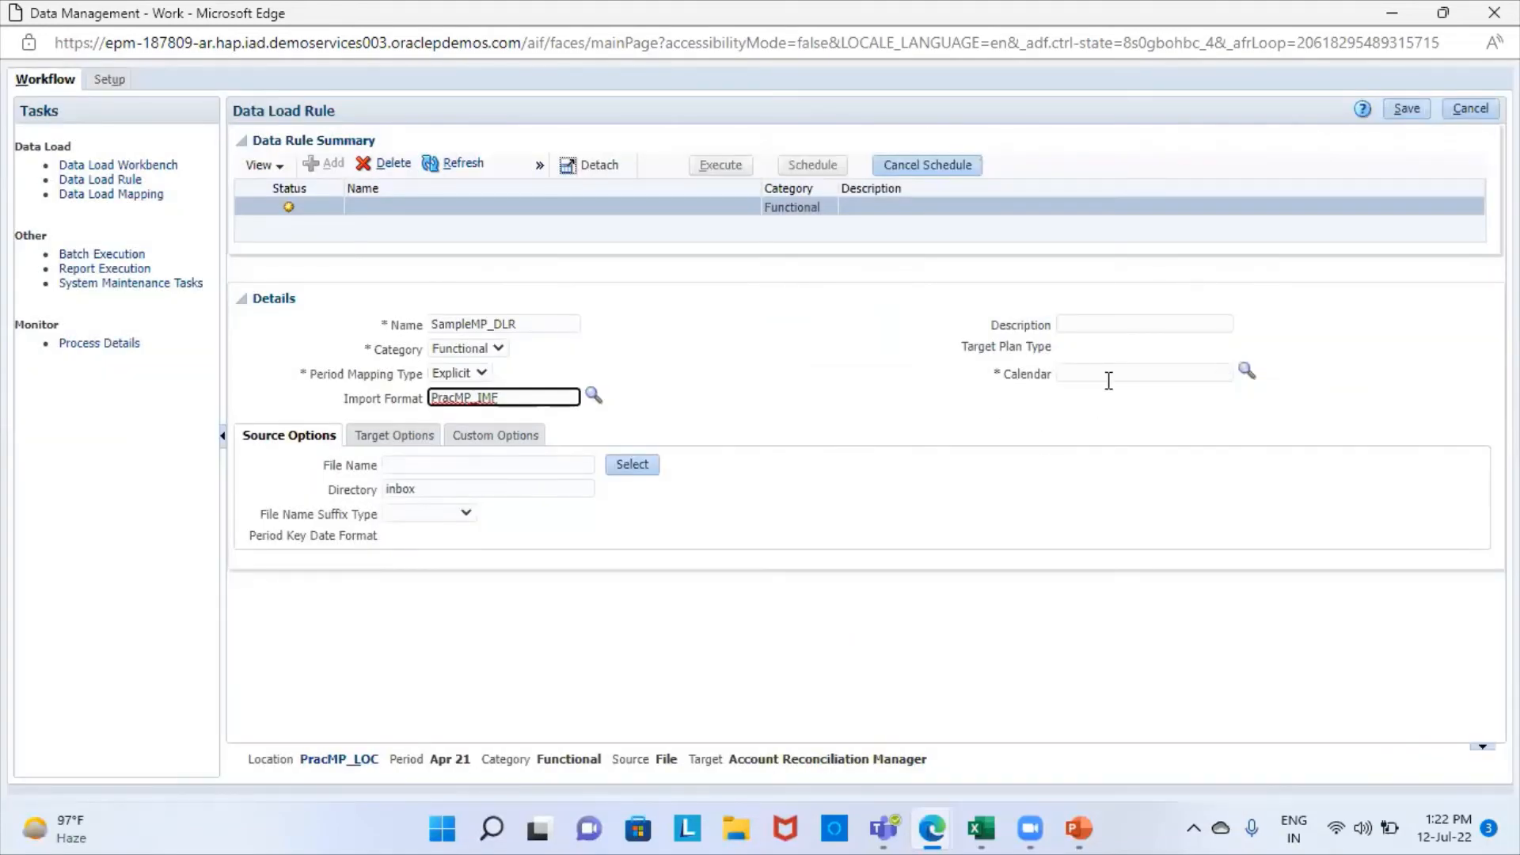
{"action": "left_click", "coordinate": [1247, 372]}
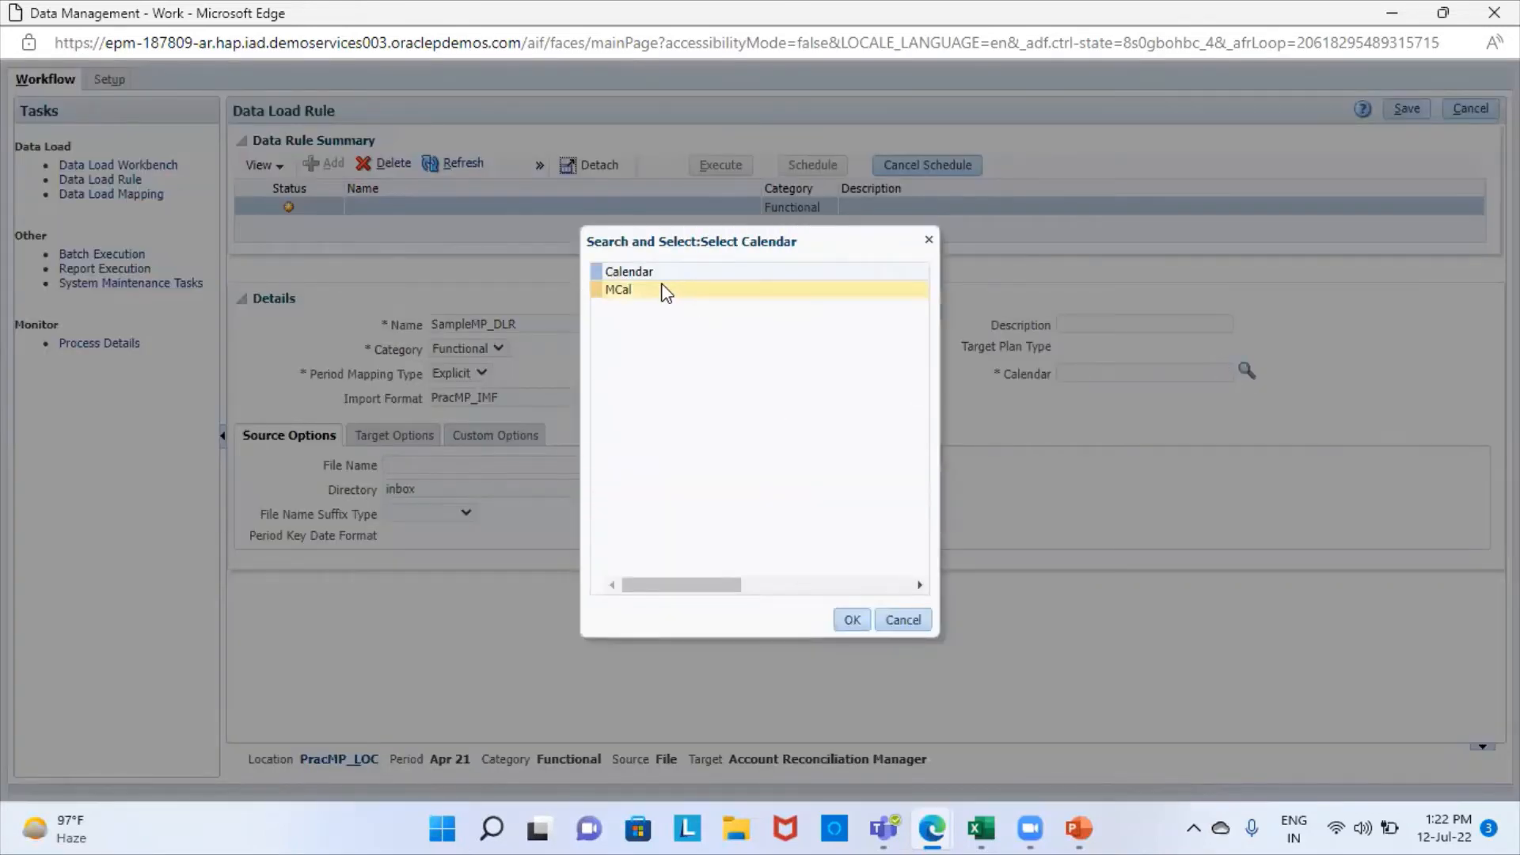
{"action": "left_click", "coordinate": [661, 290]}
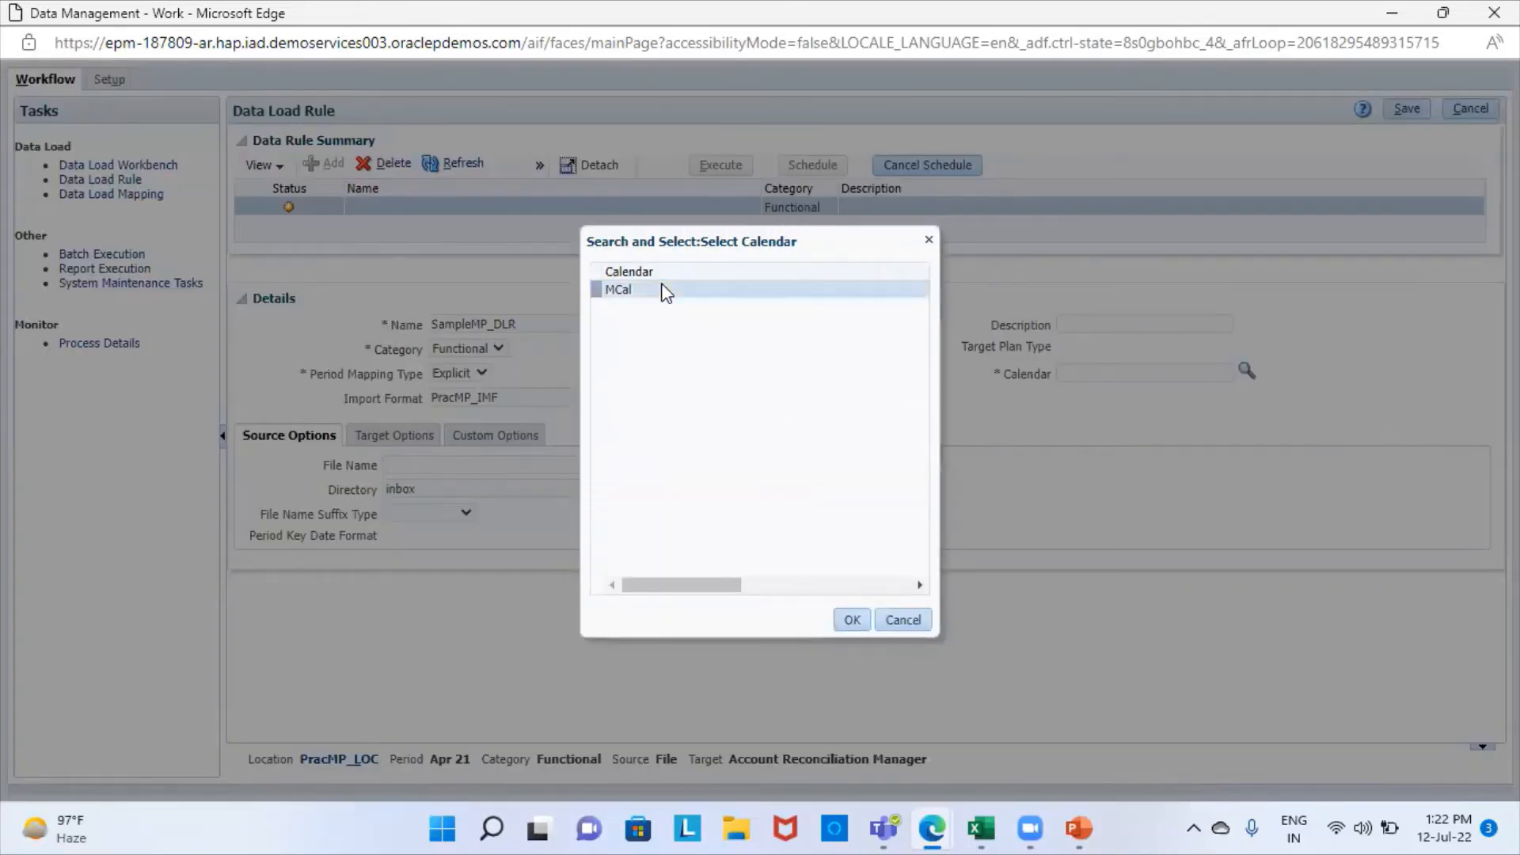
{"action": "left_click", "coordinate": [852, 622]}
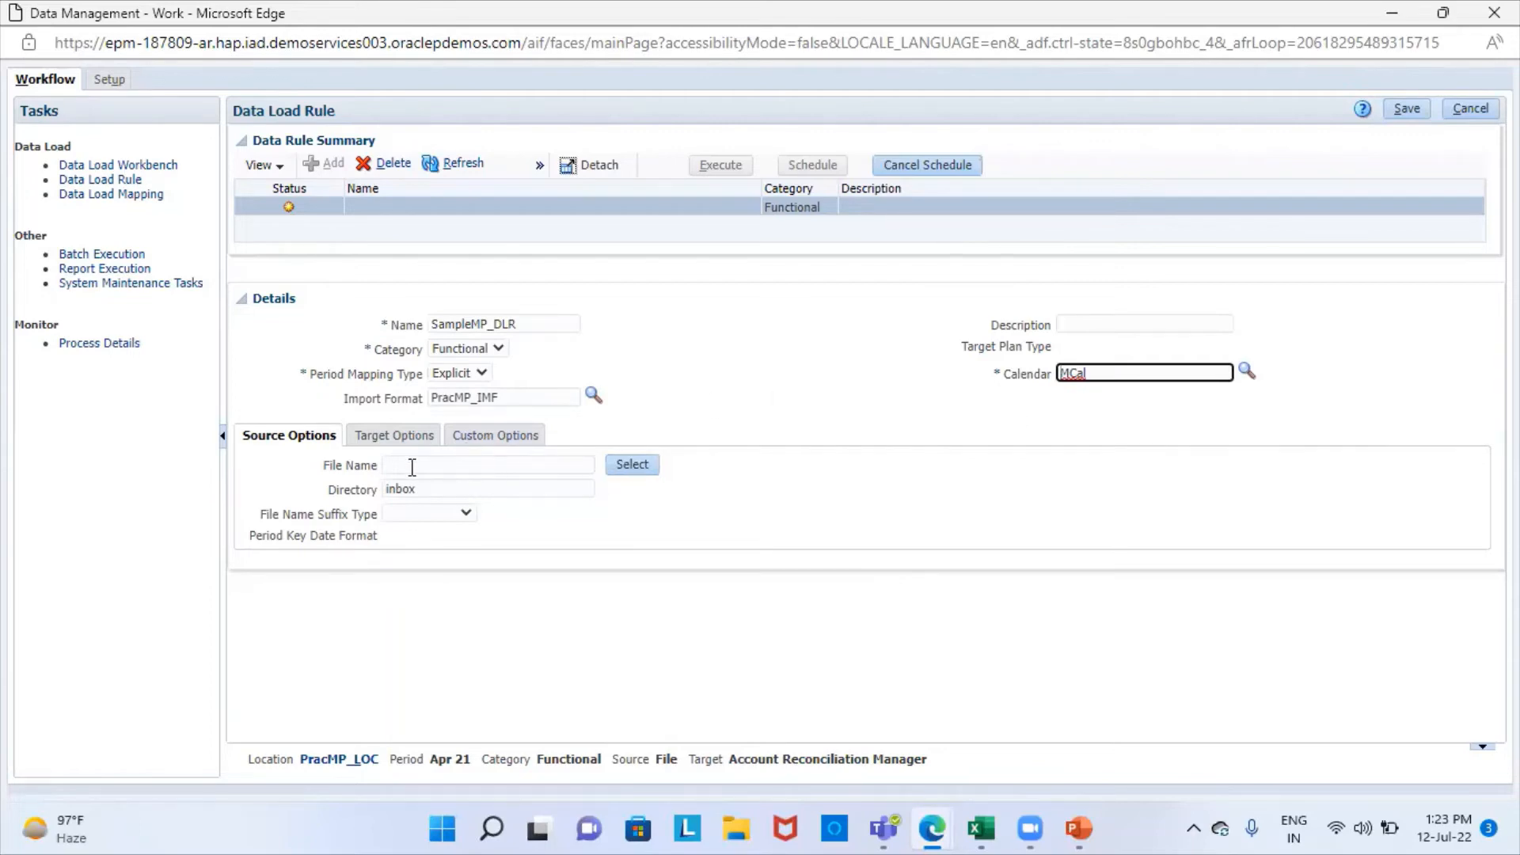
Delete the existing Multiperiod data.csv from the files available for the rule's source file.
{"action": "left_click", "coordinate": [628, 467]}
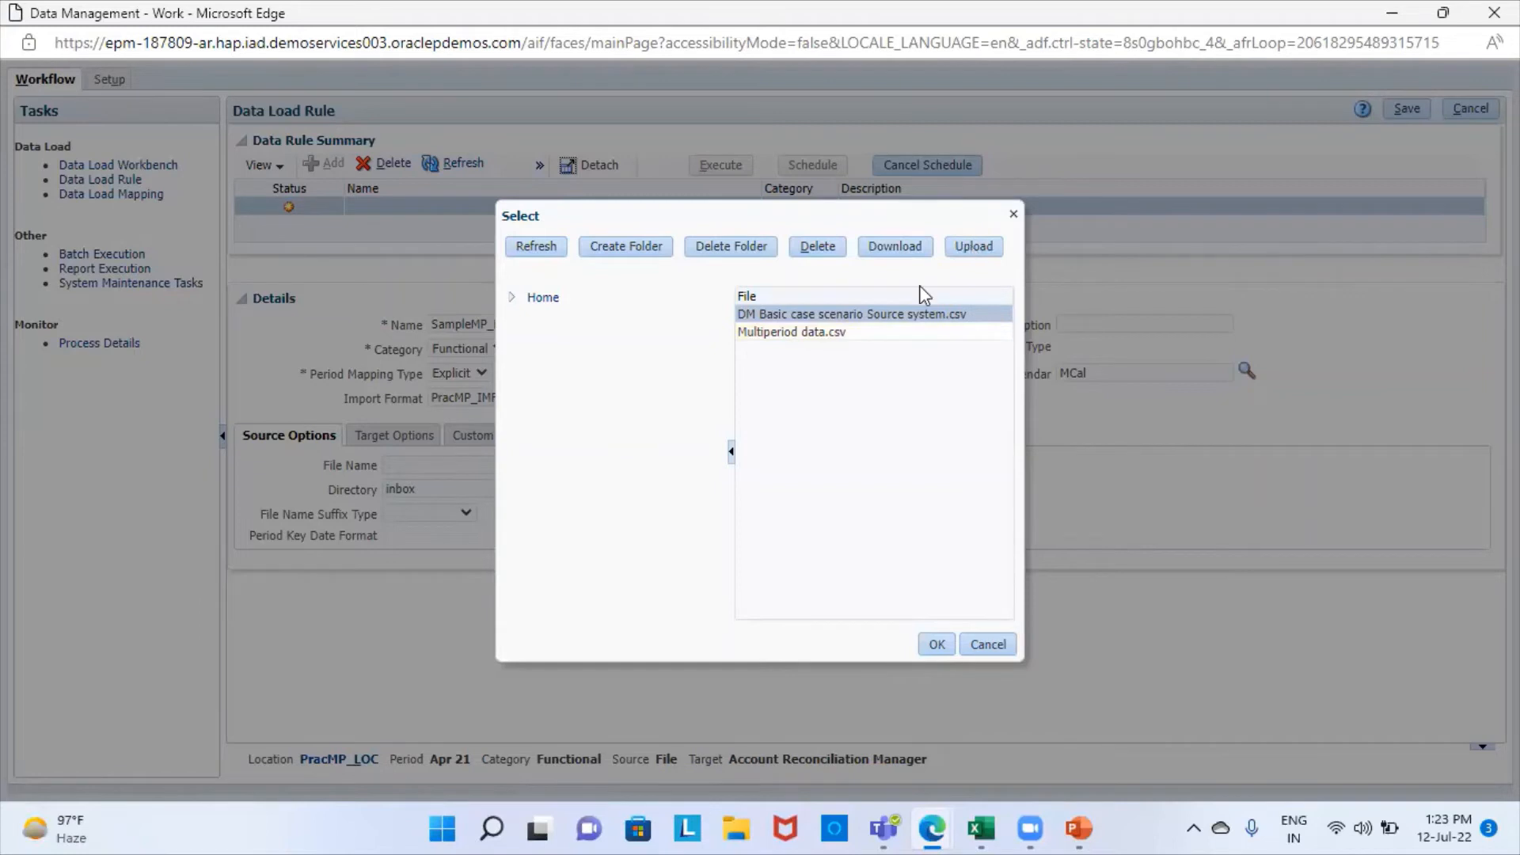
{"action": "left_click", "coordinate": [855, 329]}
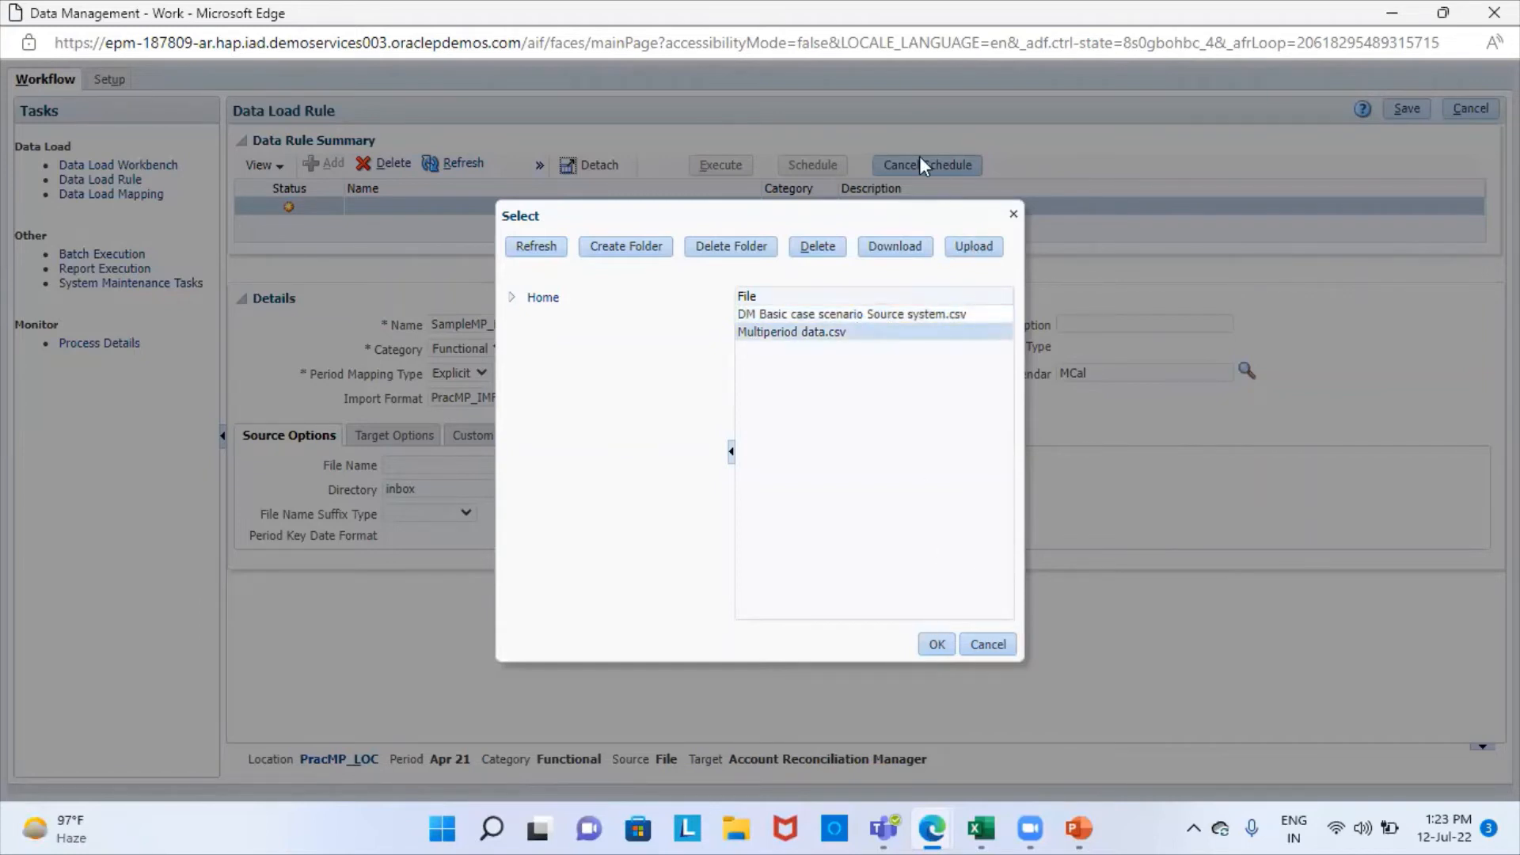
{"action": "left_click", "coordinate": [809, 249]}
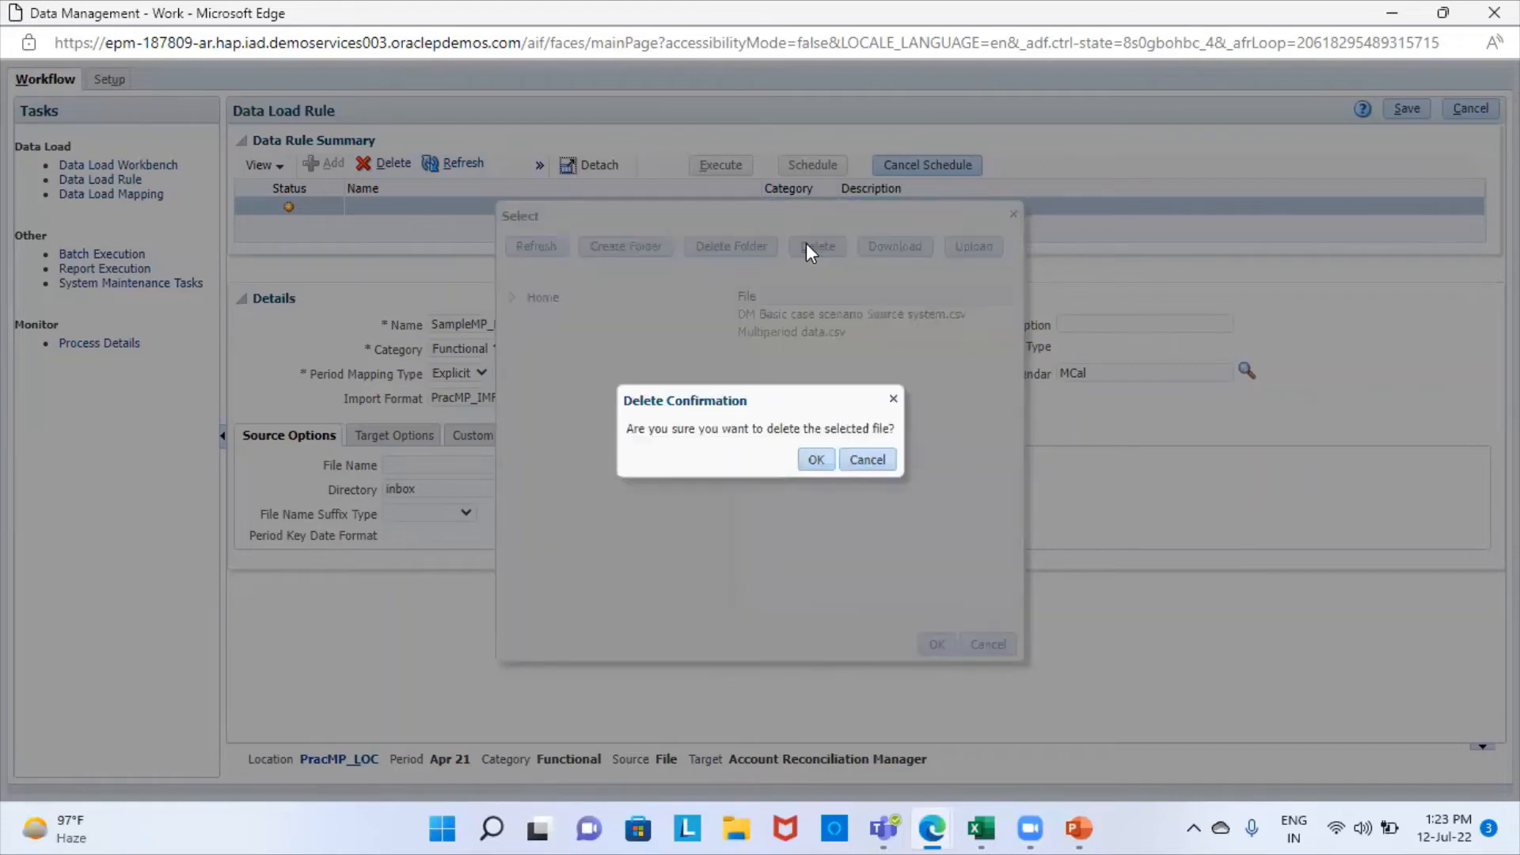
{"action": "left_click", "coordinate": [816, 462]}
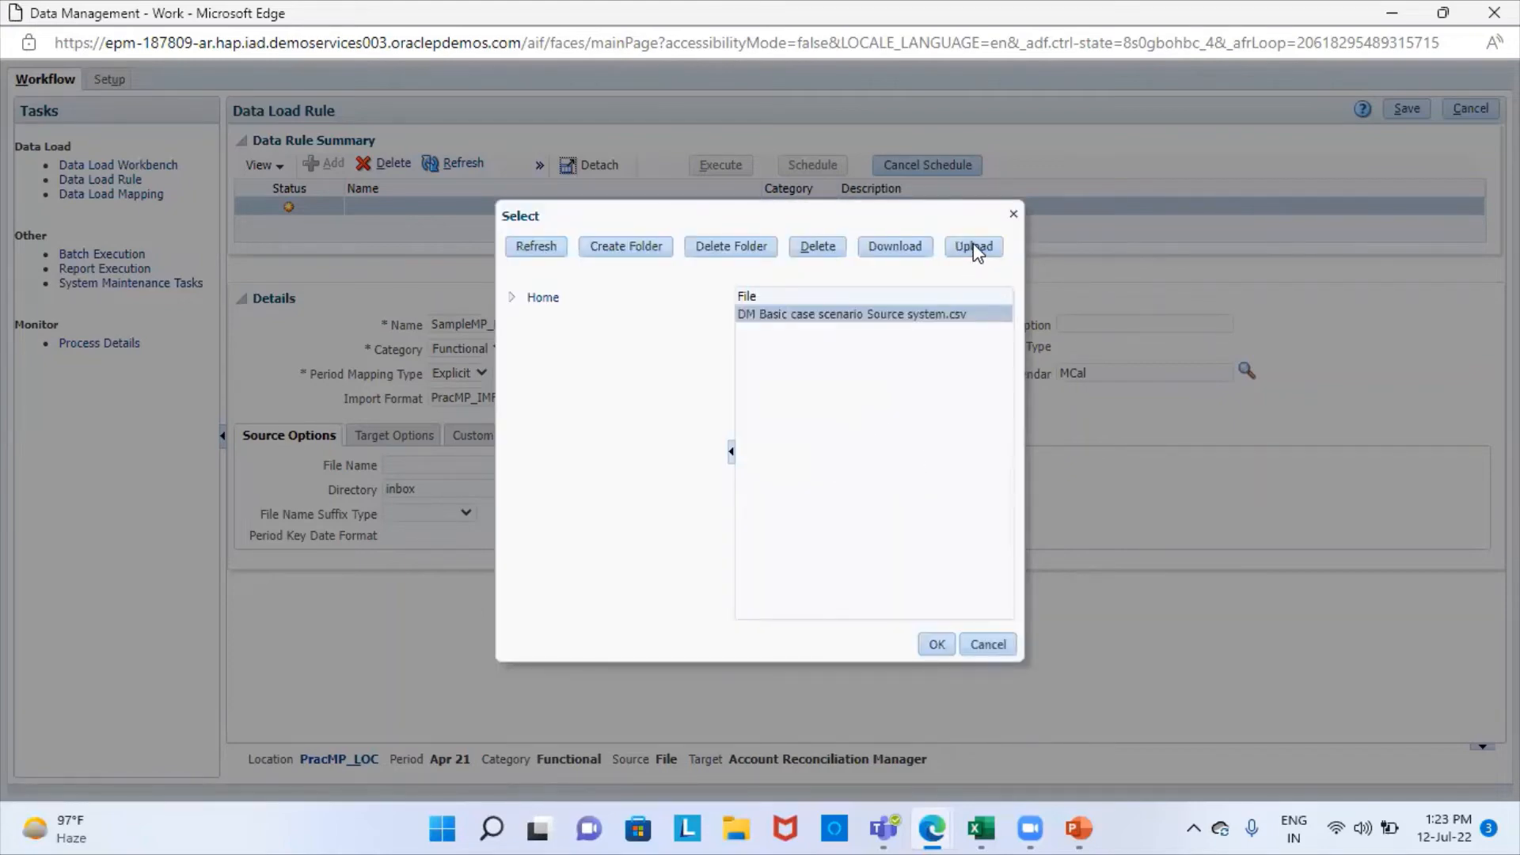
Upload Multiperiod data.csv, assign it as the data load rule's source file, and save the rule.
{"action": "left_click", "coordinate": [973, 246]}
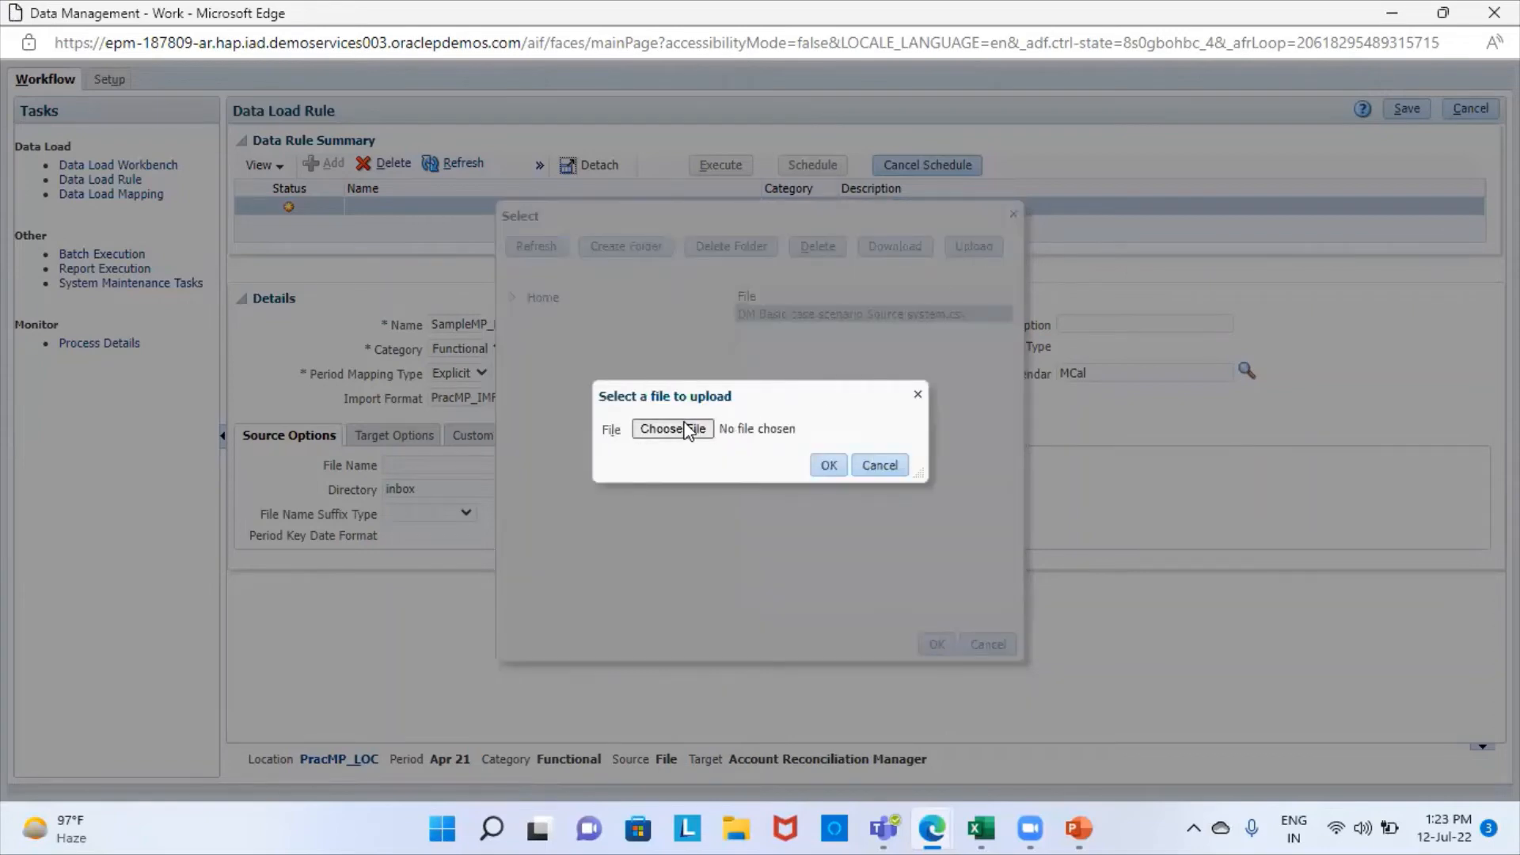
{"action": "left_click", "coordinate": [686, 430]}
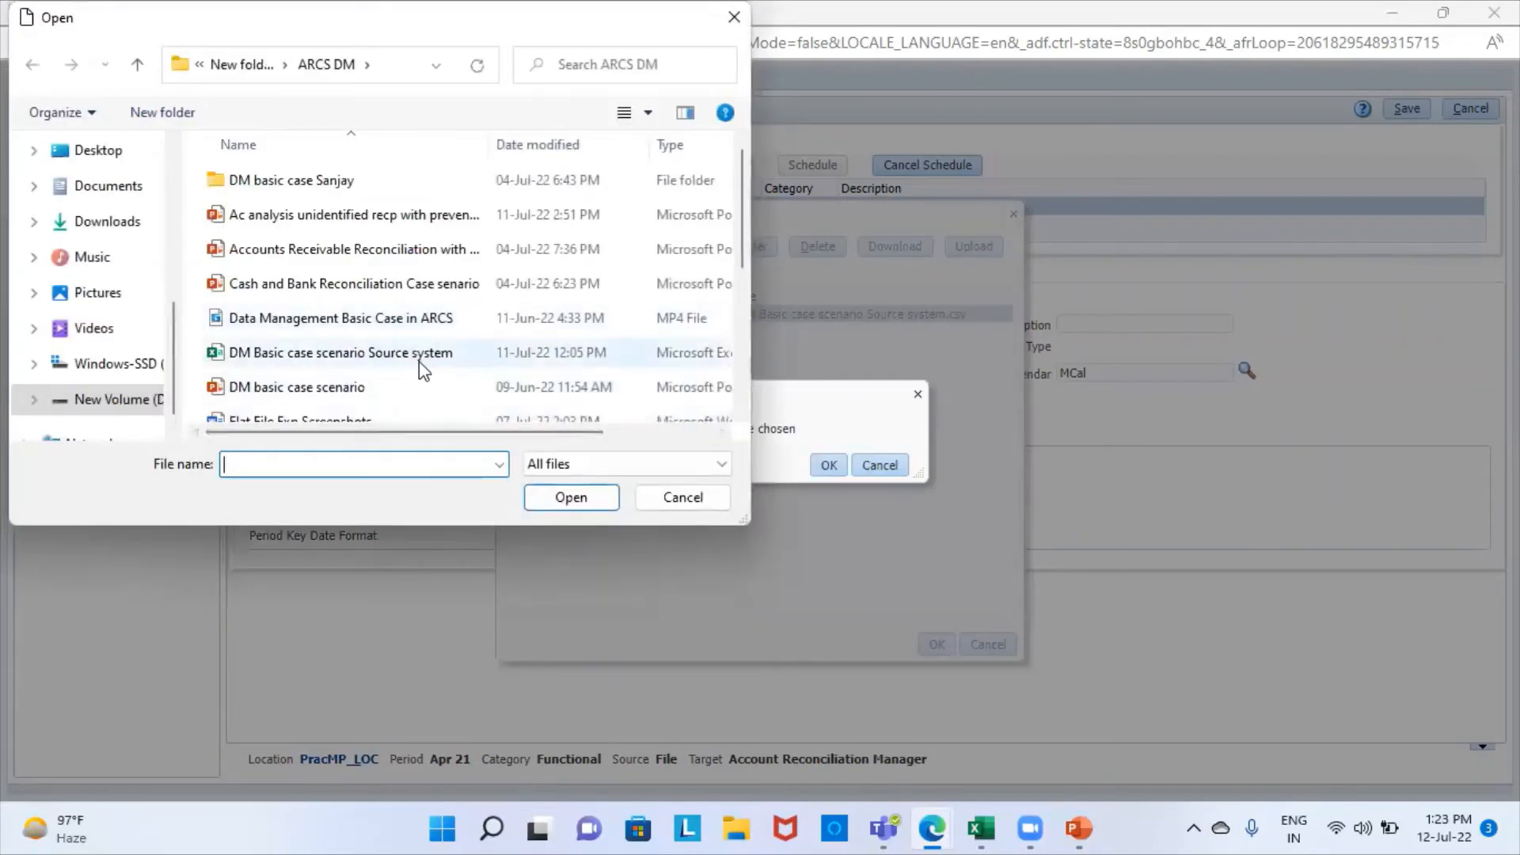
{"action": "scroll", "coordinate": [422, 368], "scroll_direction": "down", "scroll_amount": 3}
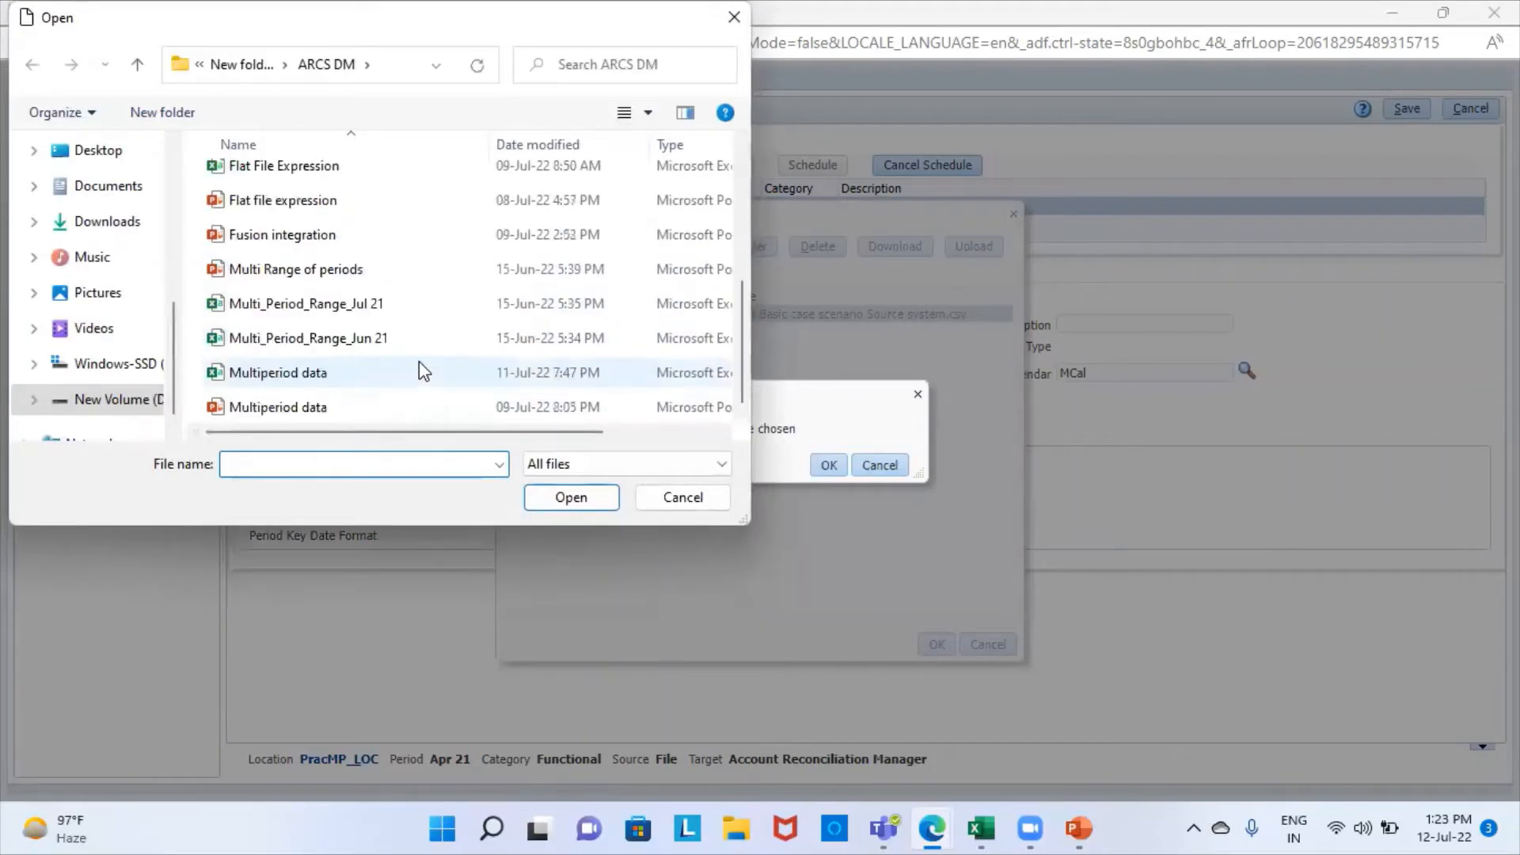
{"action": "left_click", "coordinate": [351, 380]}
{"action": "left_click", "coordinate": [583, 499]}
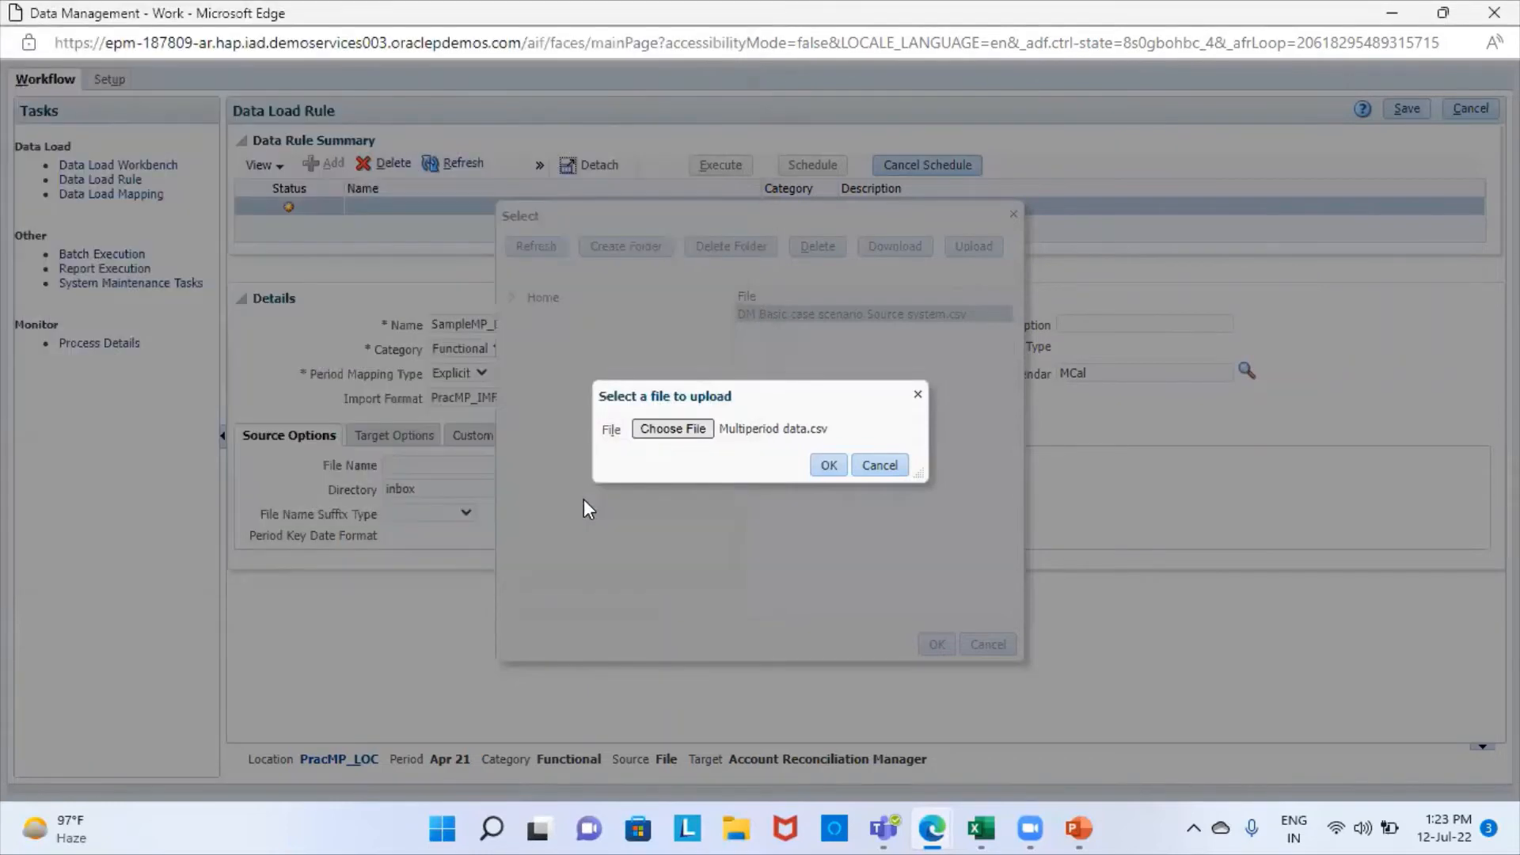
{"action": "left_click", "coordinate": [826, 470]}
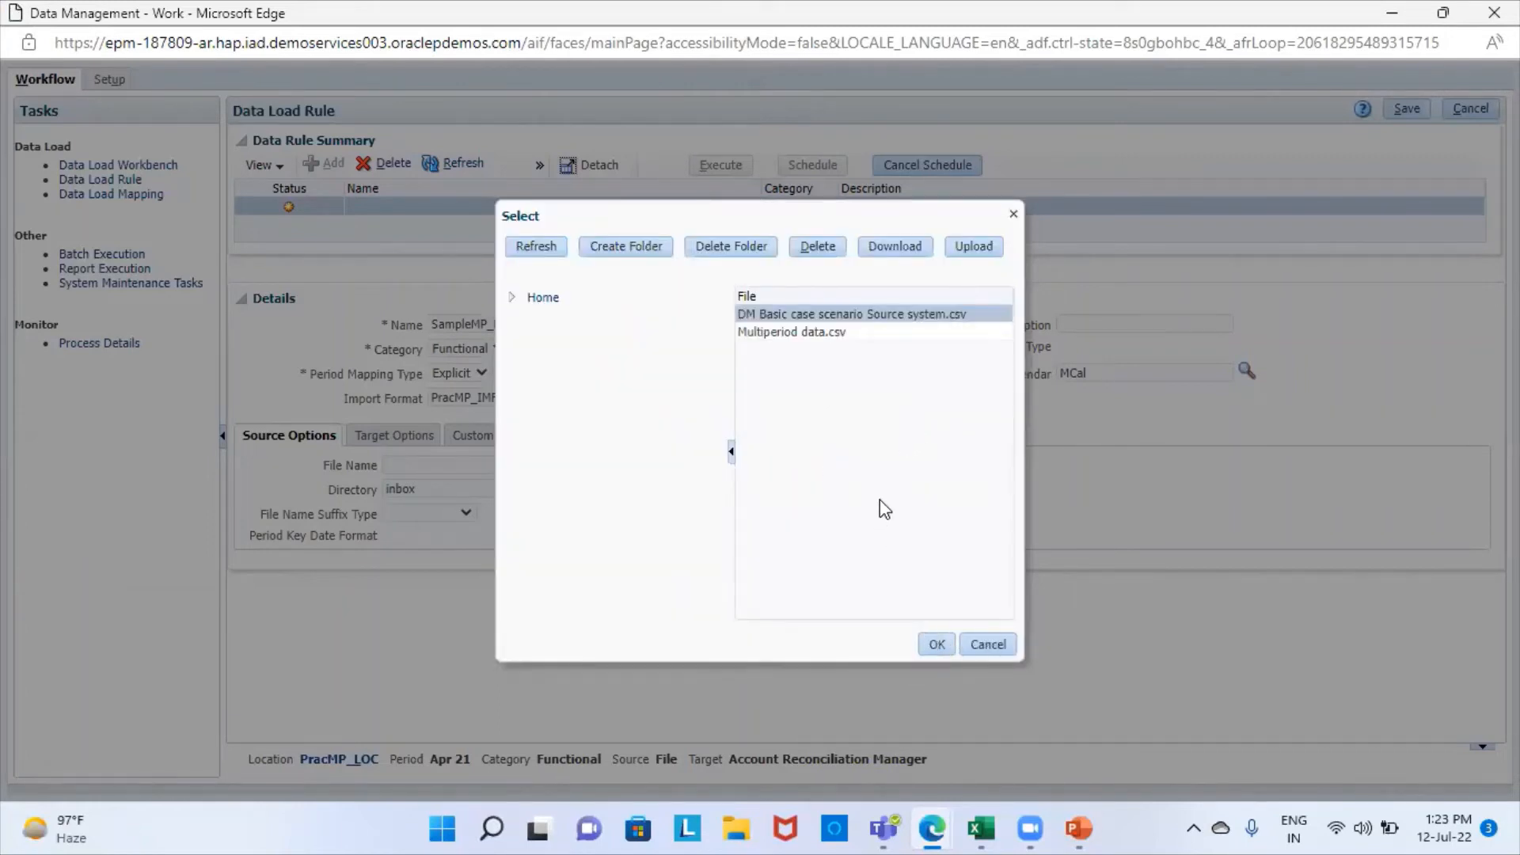
{"action": "left_click", "coordinate": [794, 331]}
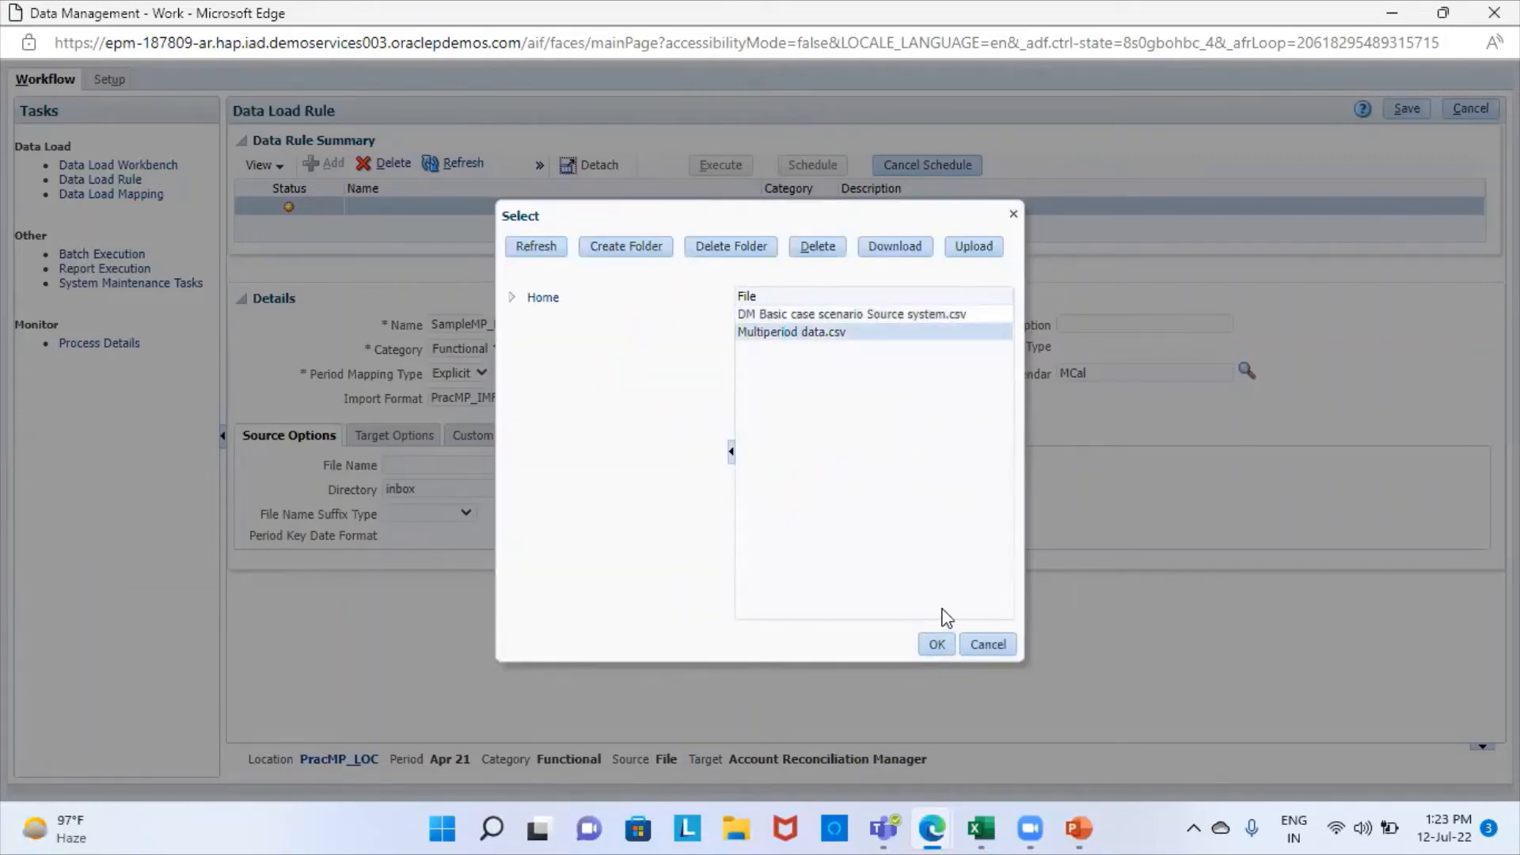
{"action": "left_click", "coordinate": [932, 649]}
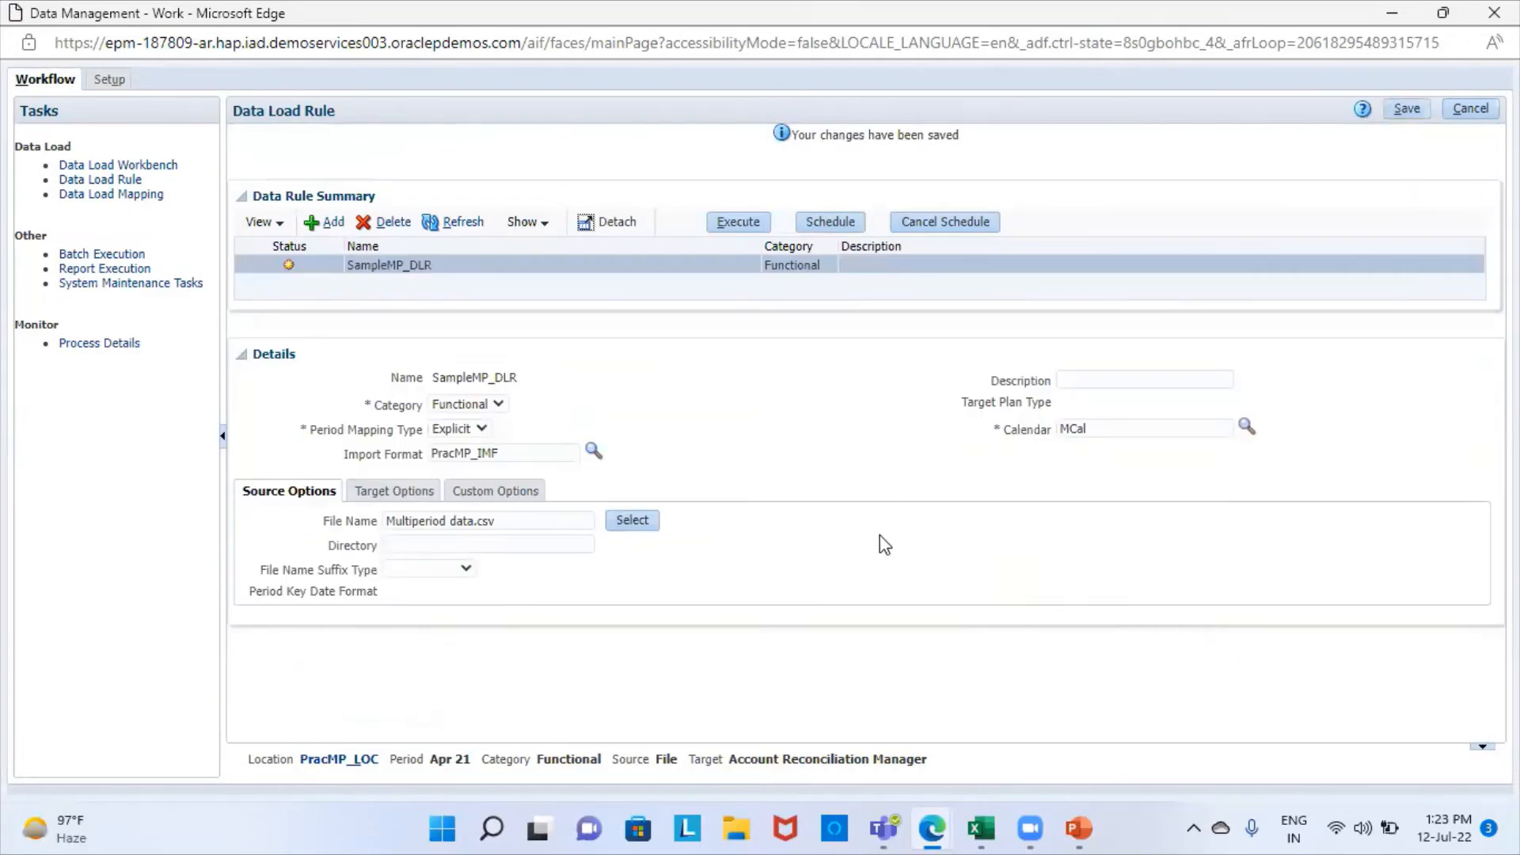
Execute the SampleMP_DLR rule with import from source for Apr 21 through Jun 21 in Replace mode.
{"action": "left_click", "coordinate": [733, 220]}
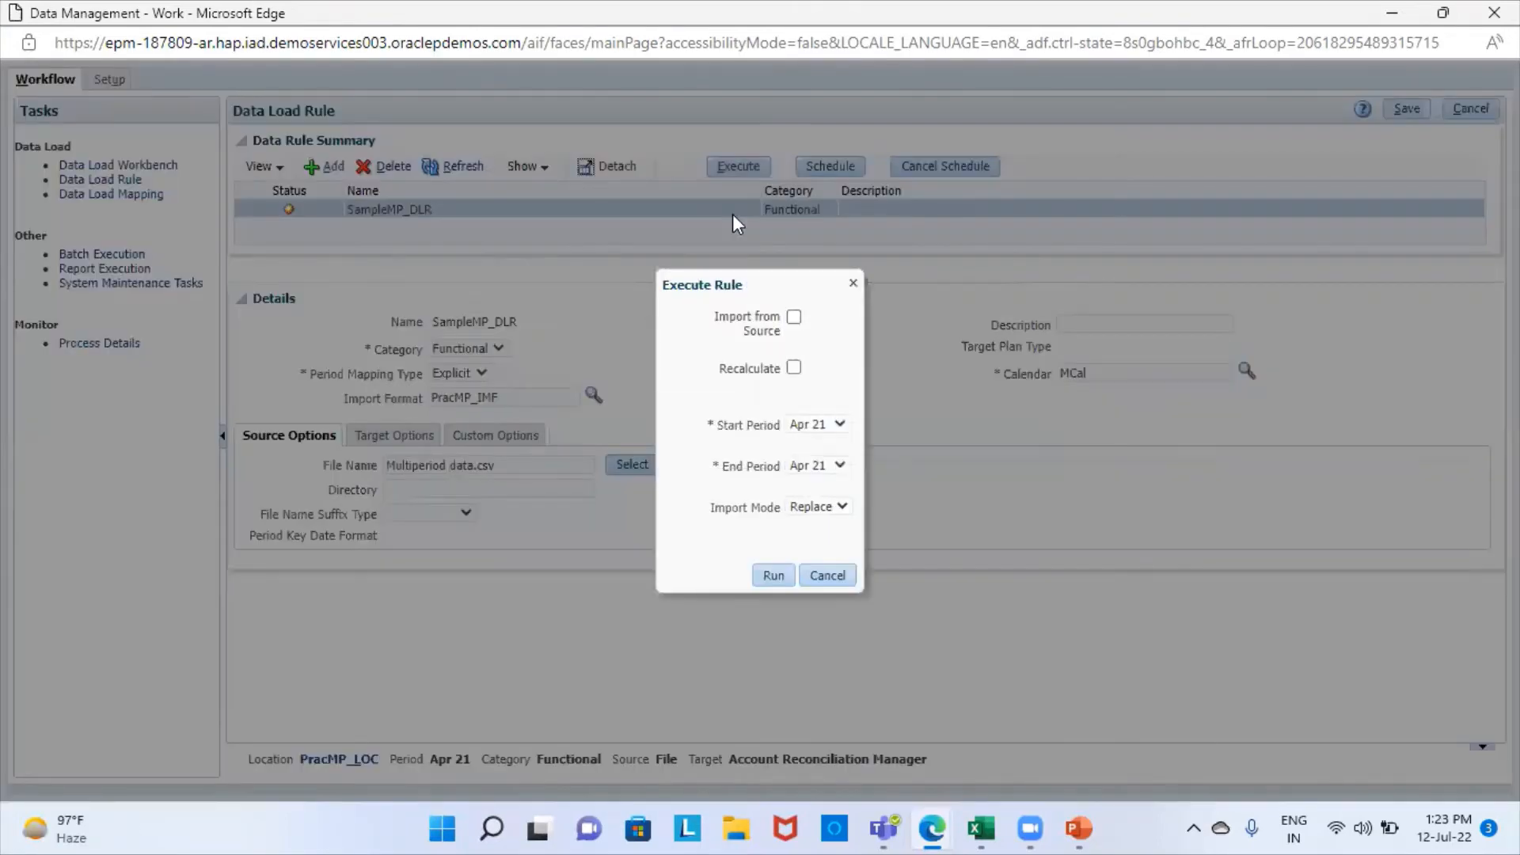
{"action": "left_click", "coordinate": [794, 318]}
{"action": "left_click", "coordinate": [833, 469]}
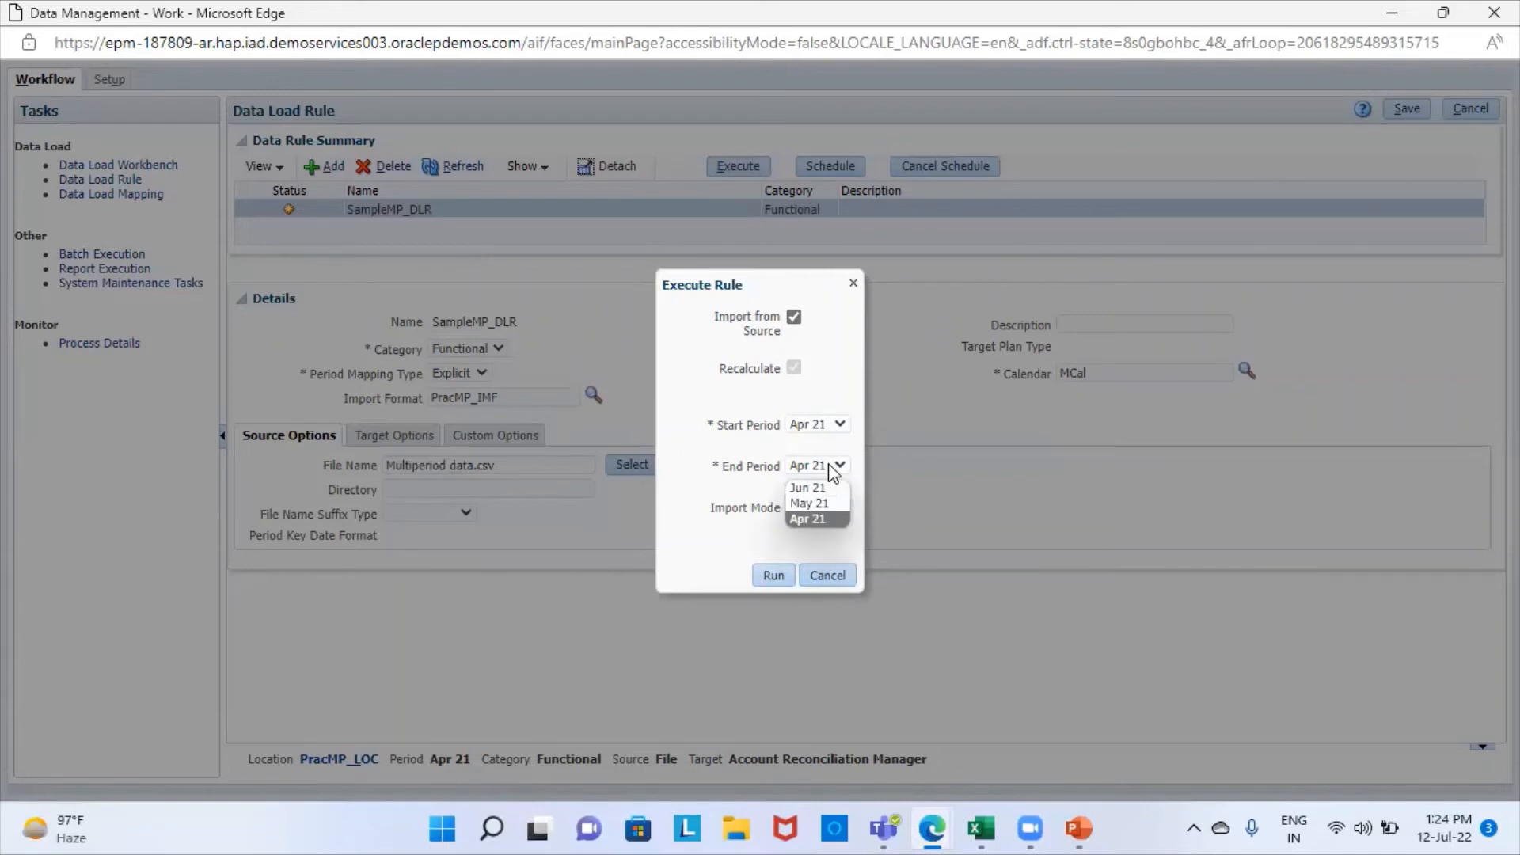
{"action": "left_click", "coordinate": [808, 487]}
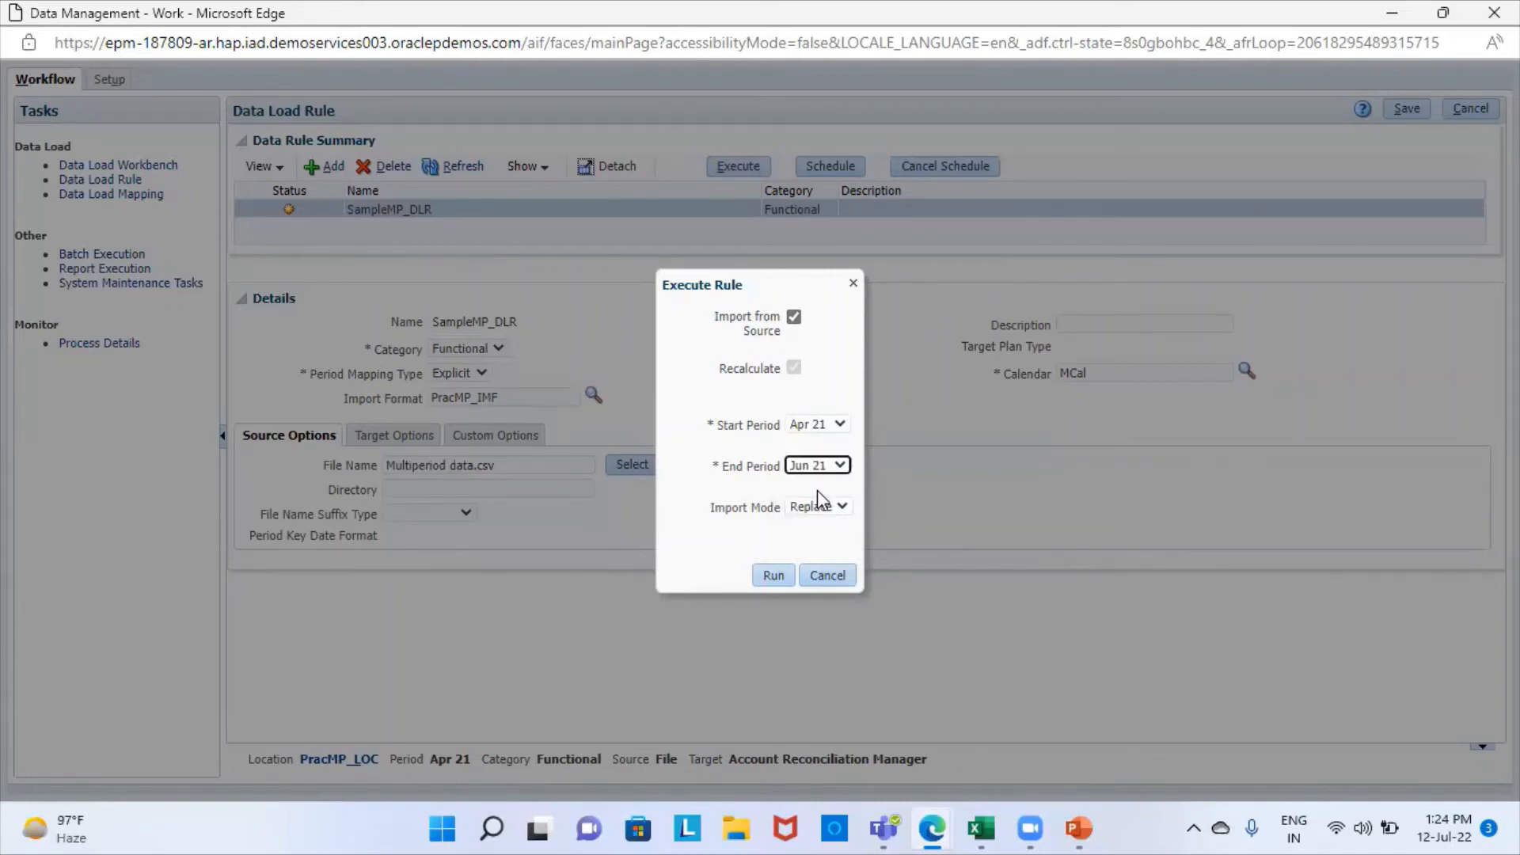
{"action": "left_click", "coordinate": [775, 578]}
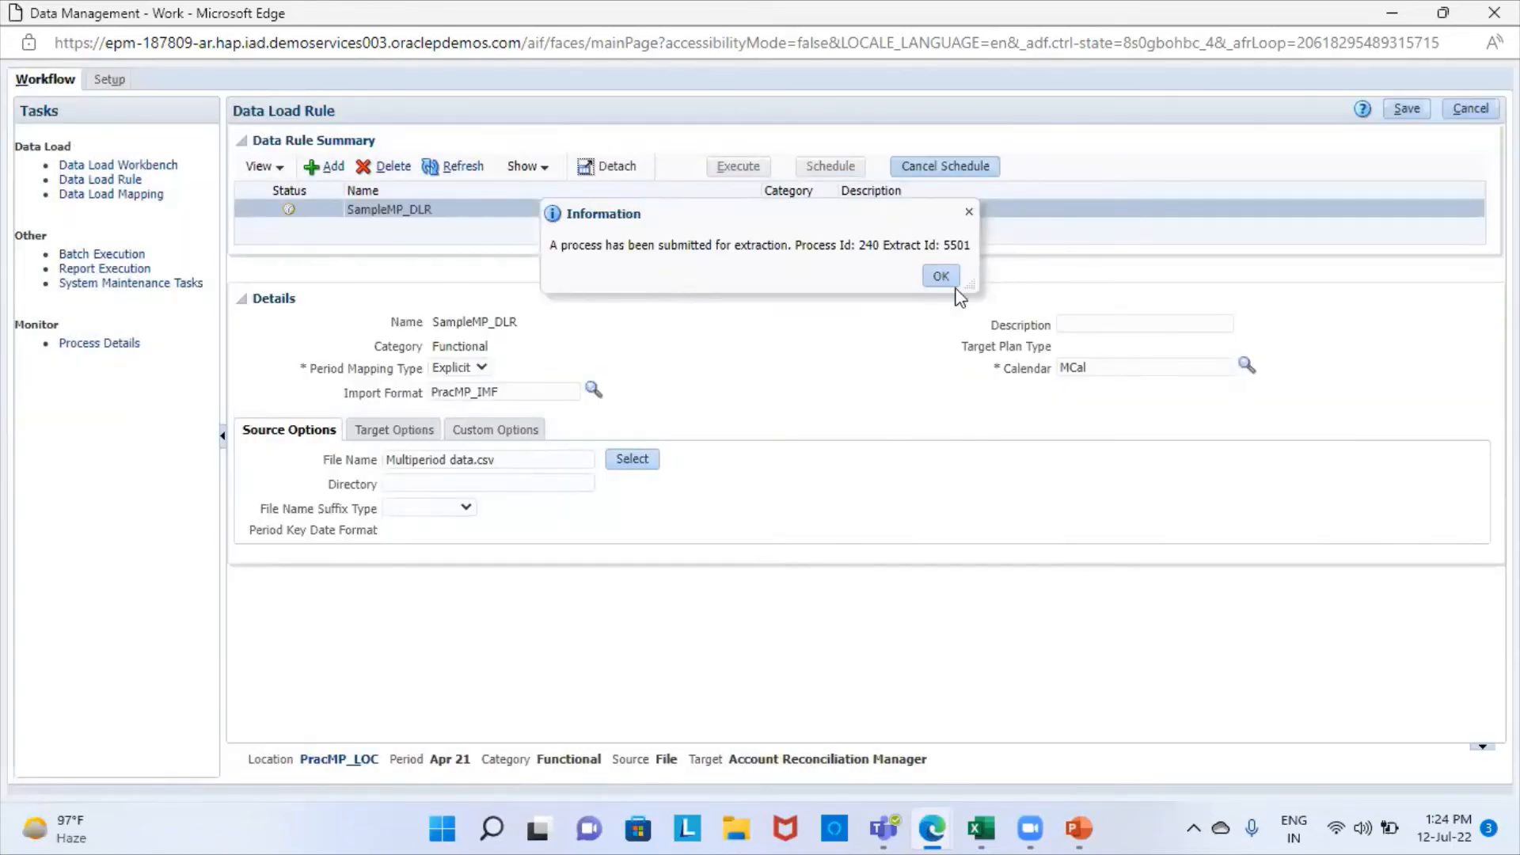
{"action": "left_click", "coordinate": [940, 275]}
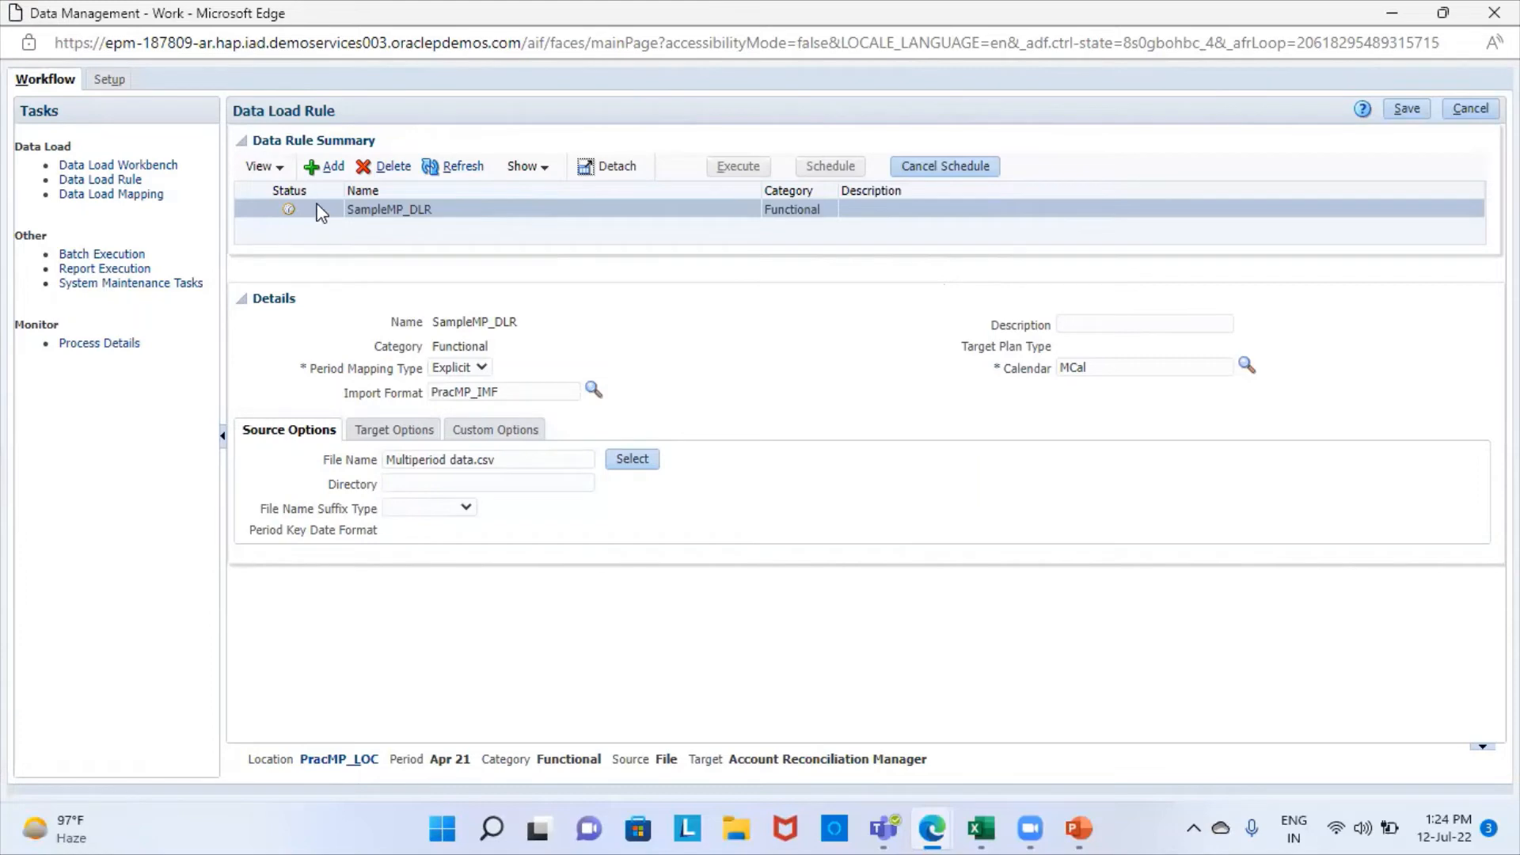
Refresh the data rule summary repeatedly to check the execution status of SampleMP_DLR.
{"action": "left_click", "coordinate": [462, 174]}
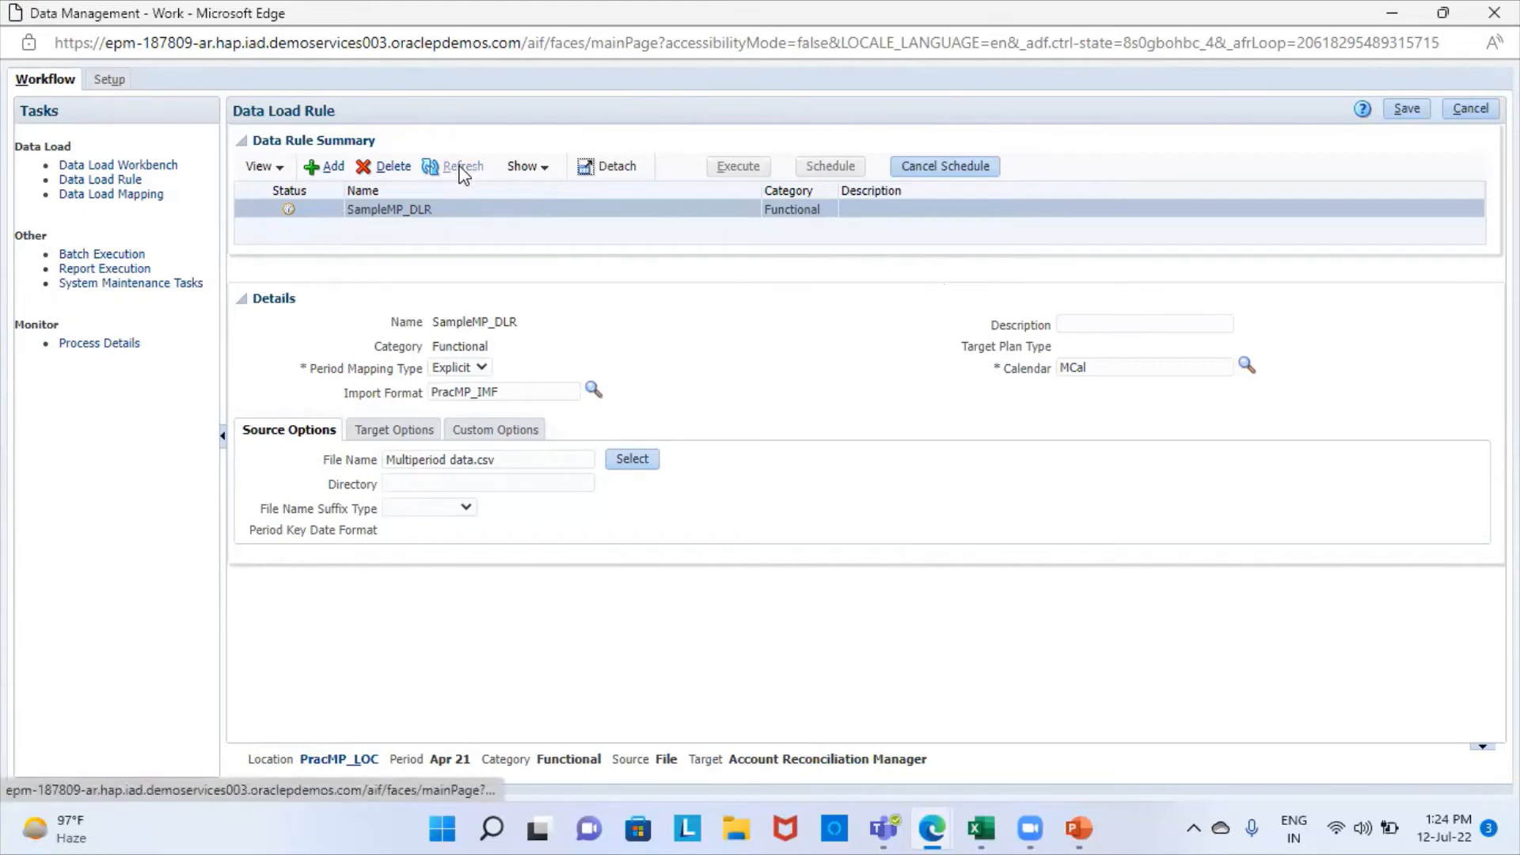
{"action": "left_click", "coordinate": [462, 174]}
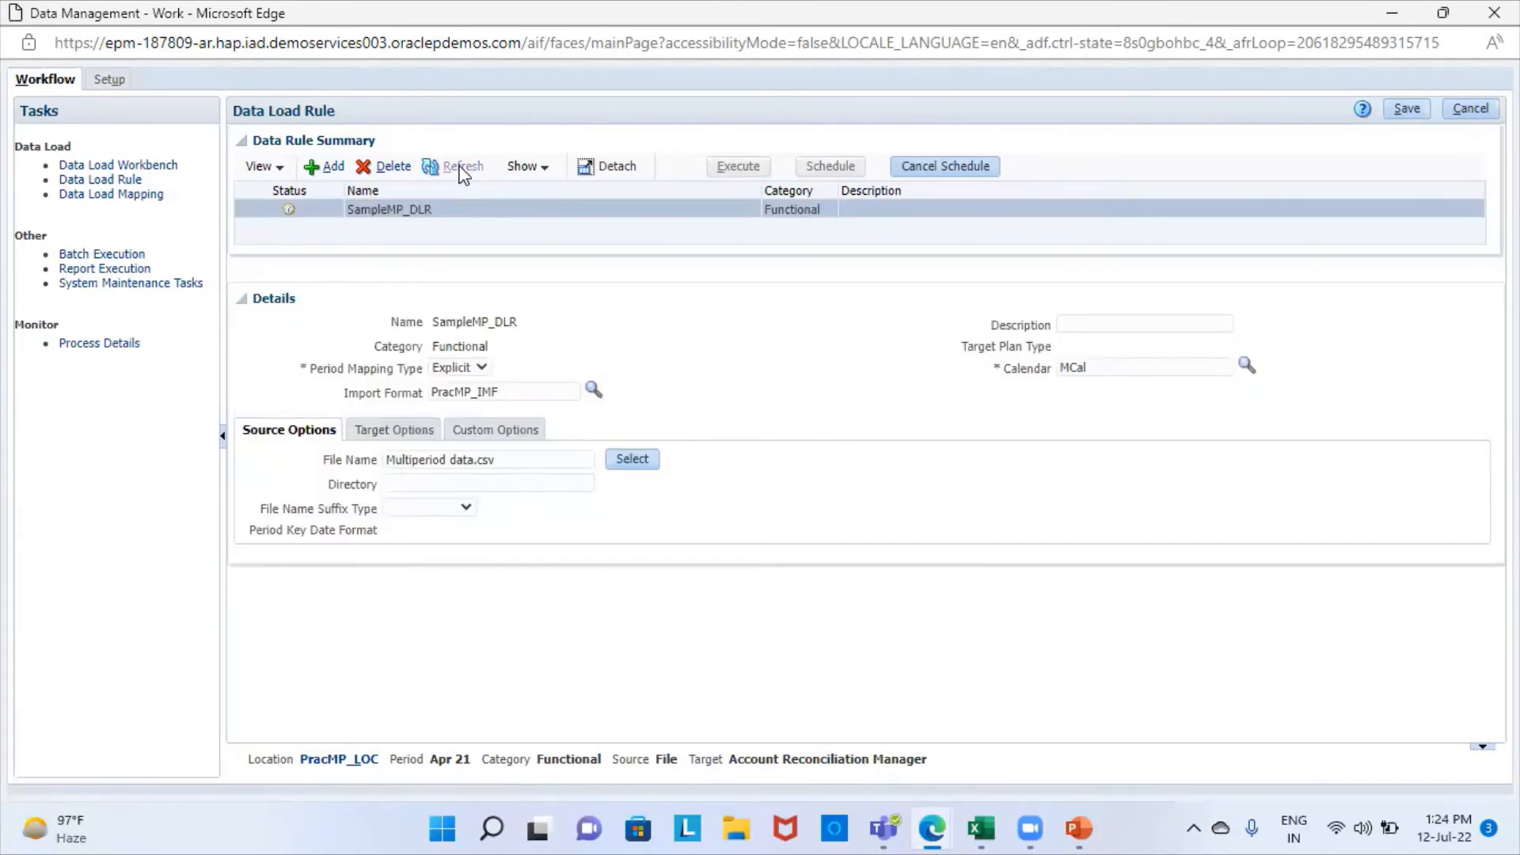
{"action": "left_click", "coordinate": [463, 174]}
{"action": "left_click", "coordinate": [462, 174]}
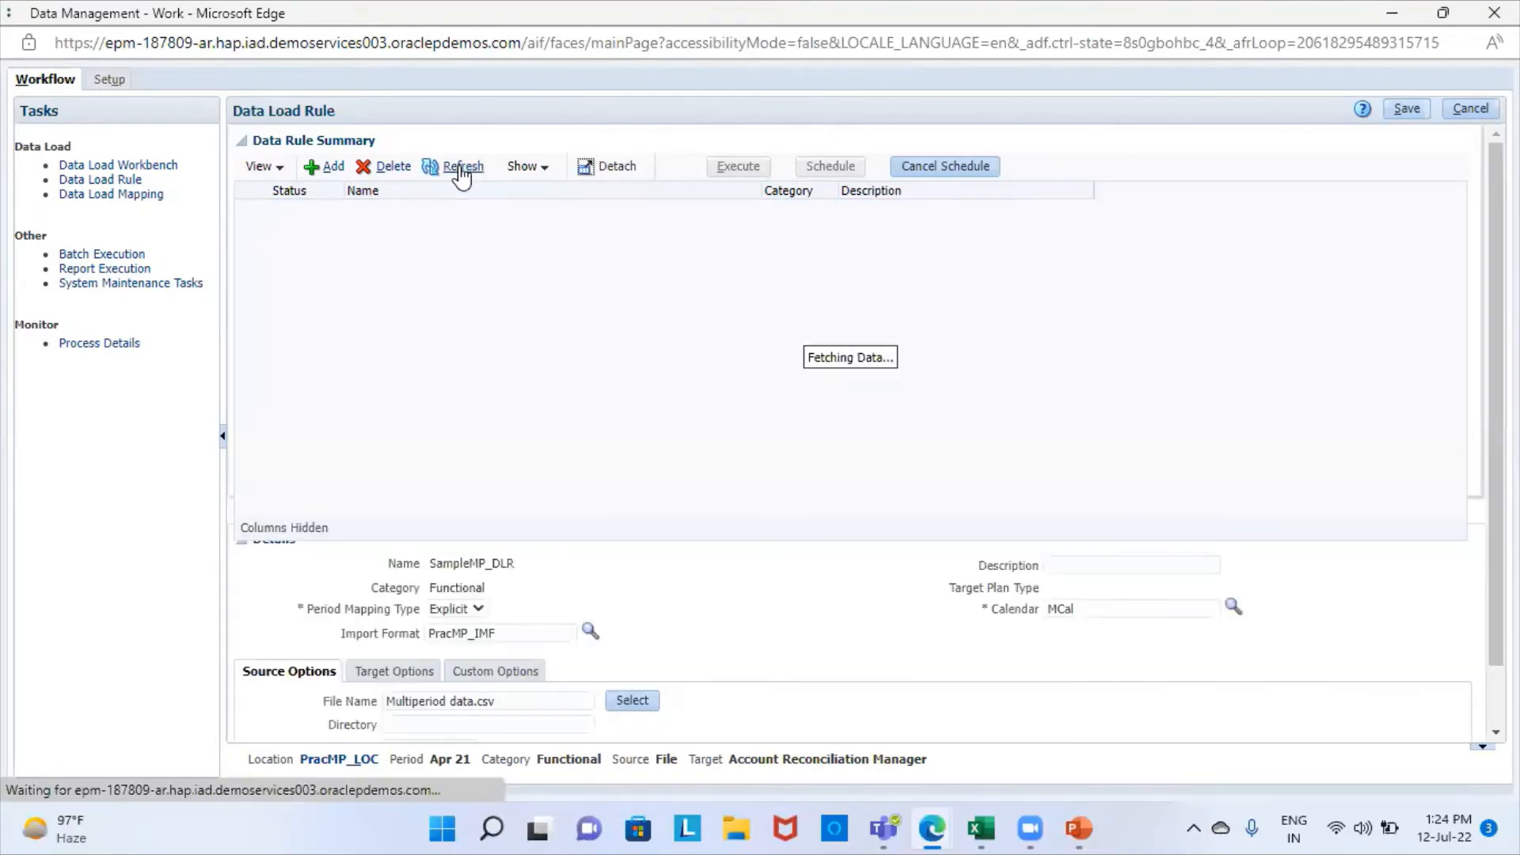
{"action": "left_click", "coordinate": [463, 174]}
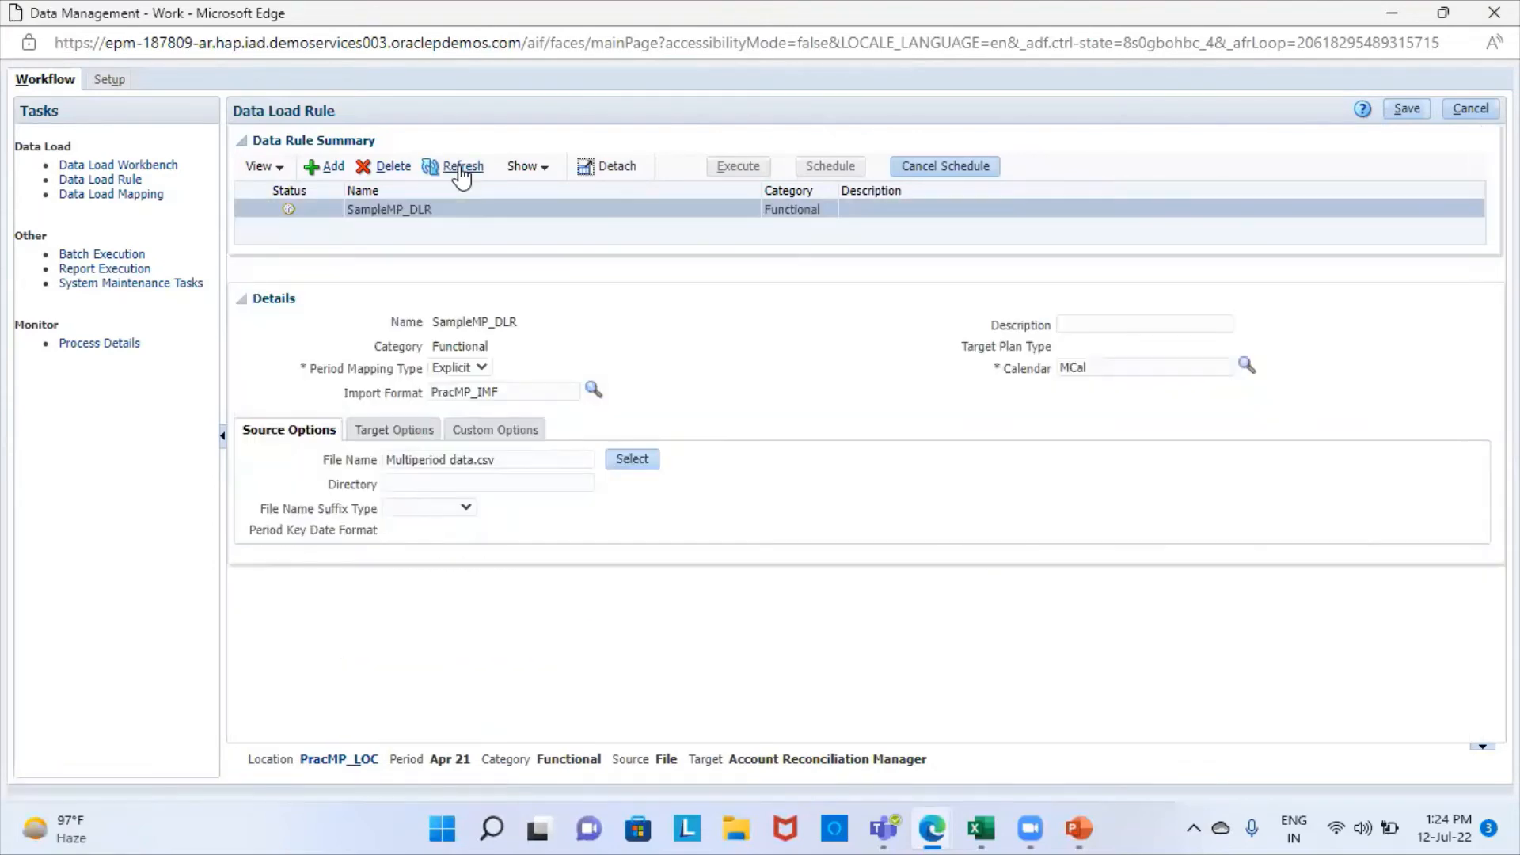
{"action": "left_click", "coordinate": [462, 174]}
{"action": "left_click", "coordinate": [462, 174]}
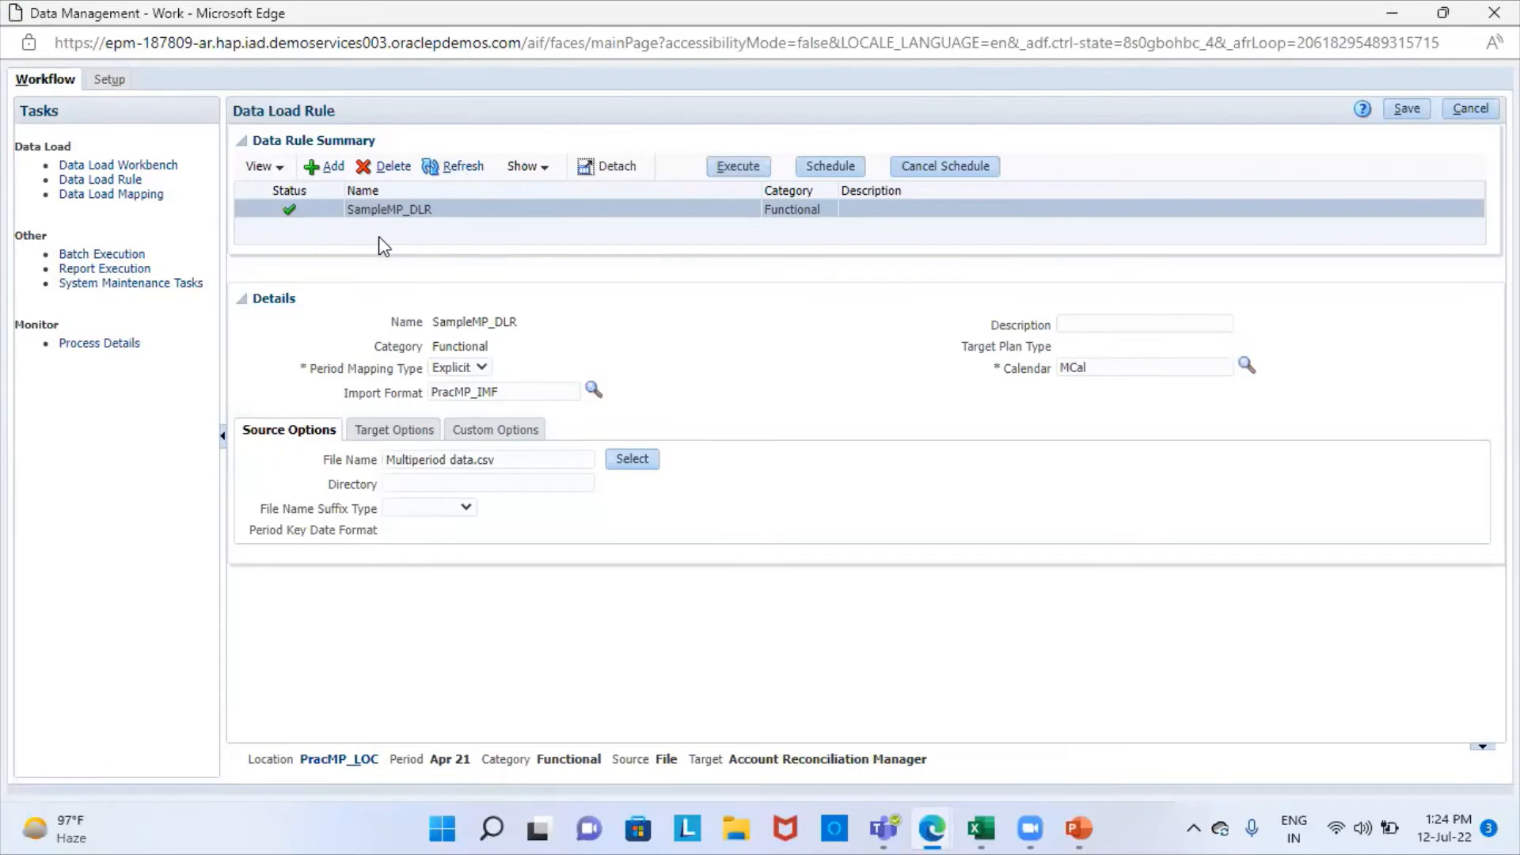
Open the Data Load Workbench and change its point of view period to May 21.
{"action": "left_click", "coordinate": [143, 165]}
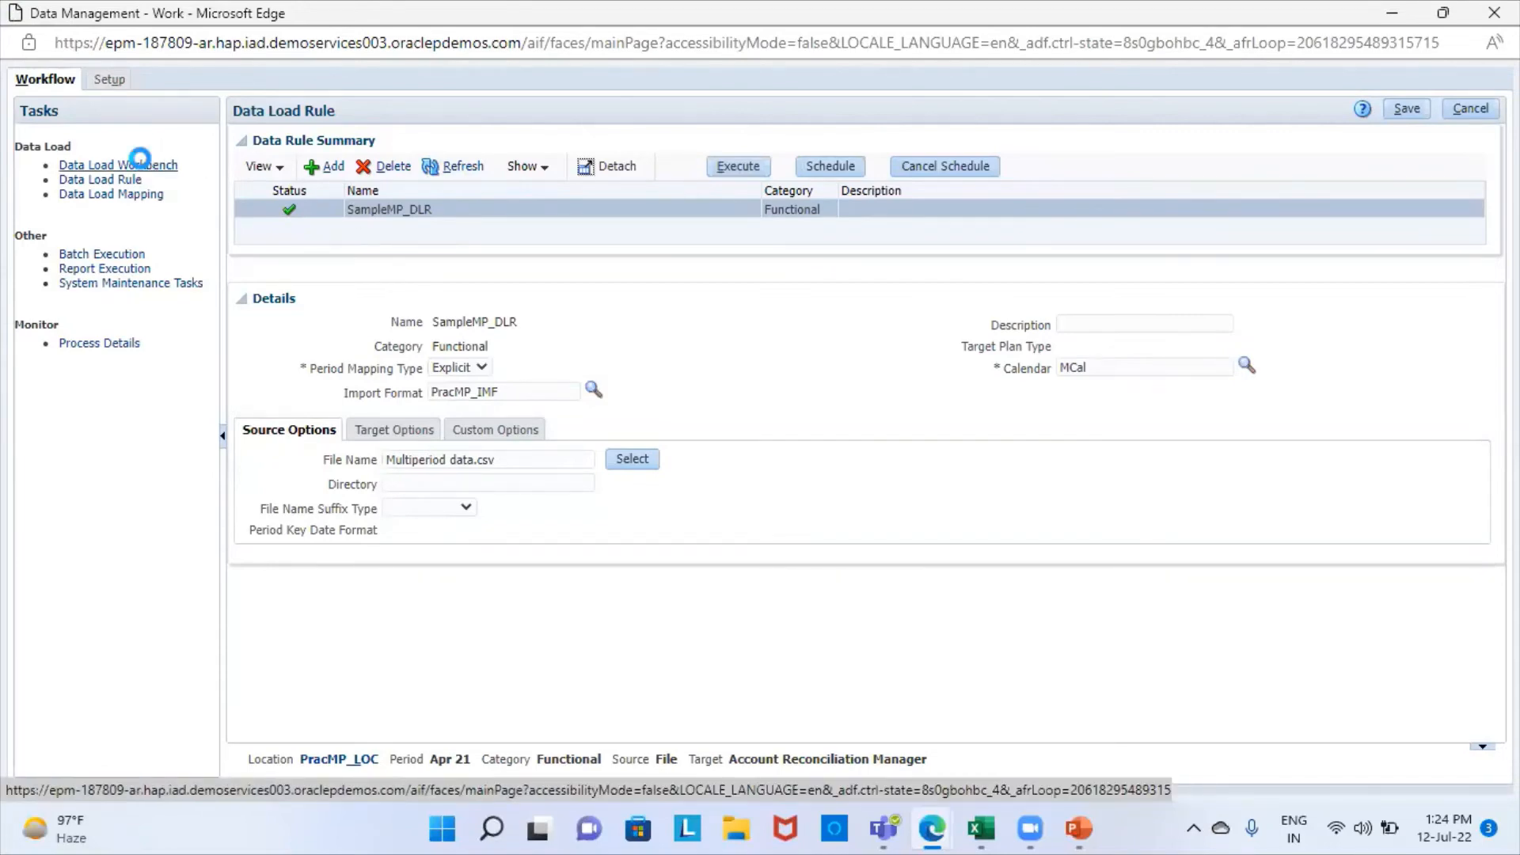
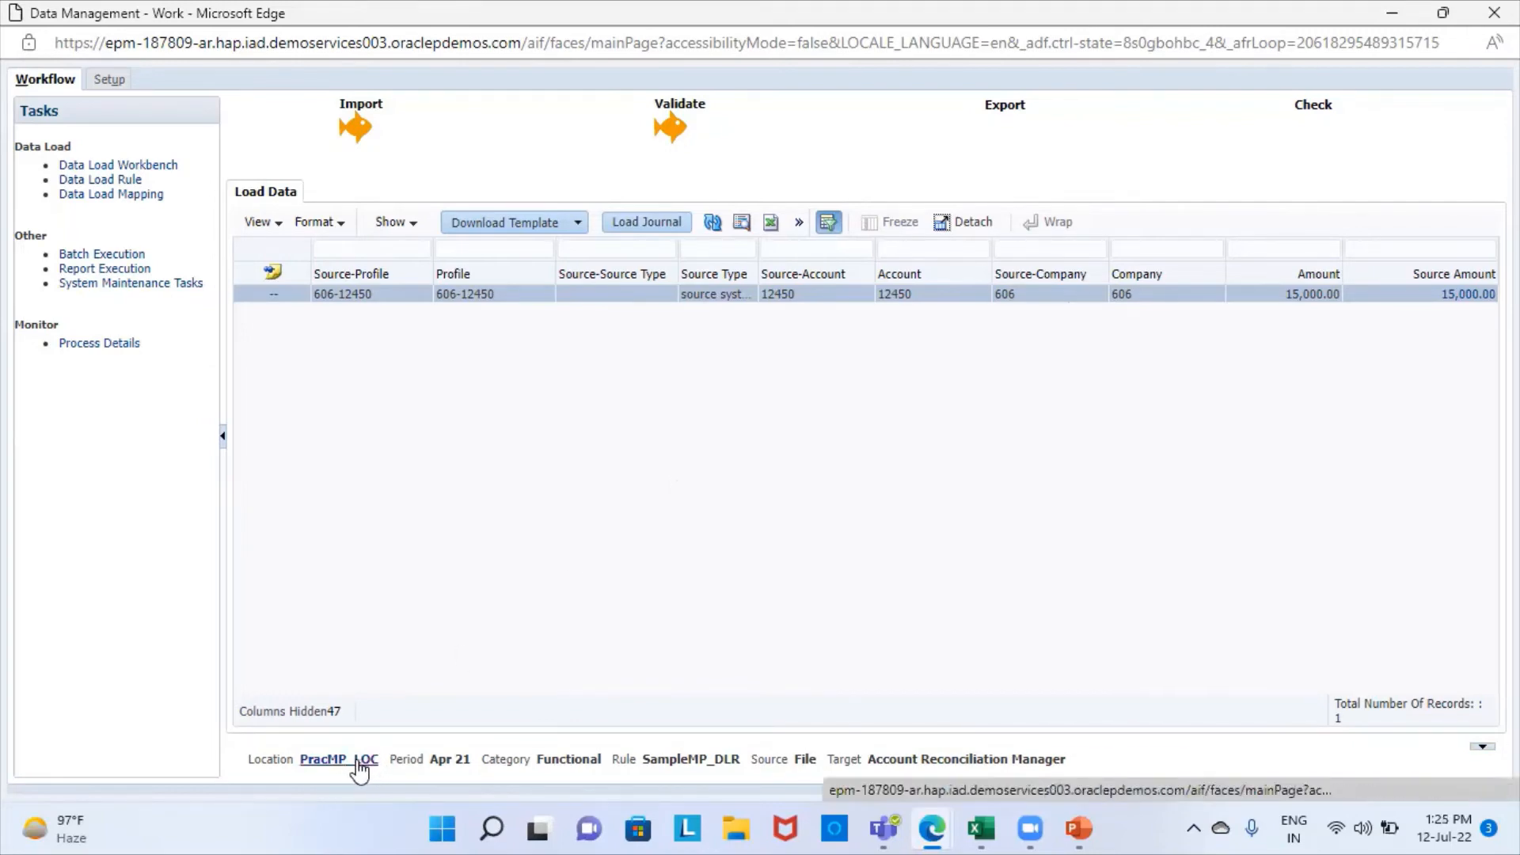
{"action": "left_click", "coordinate": [357, 762]}
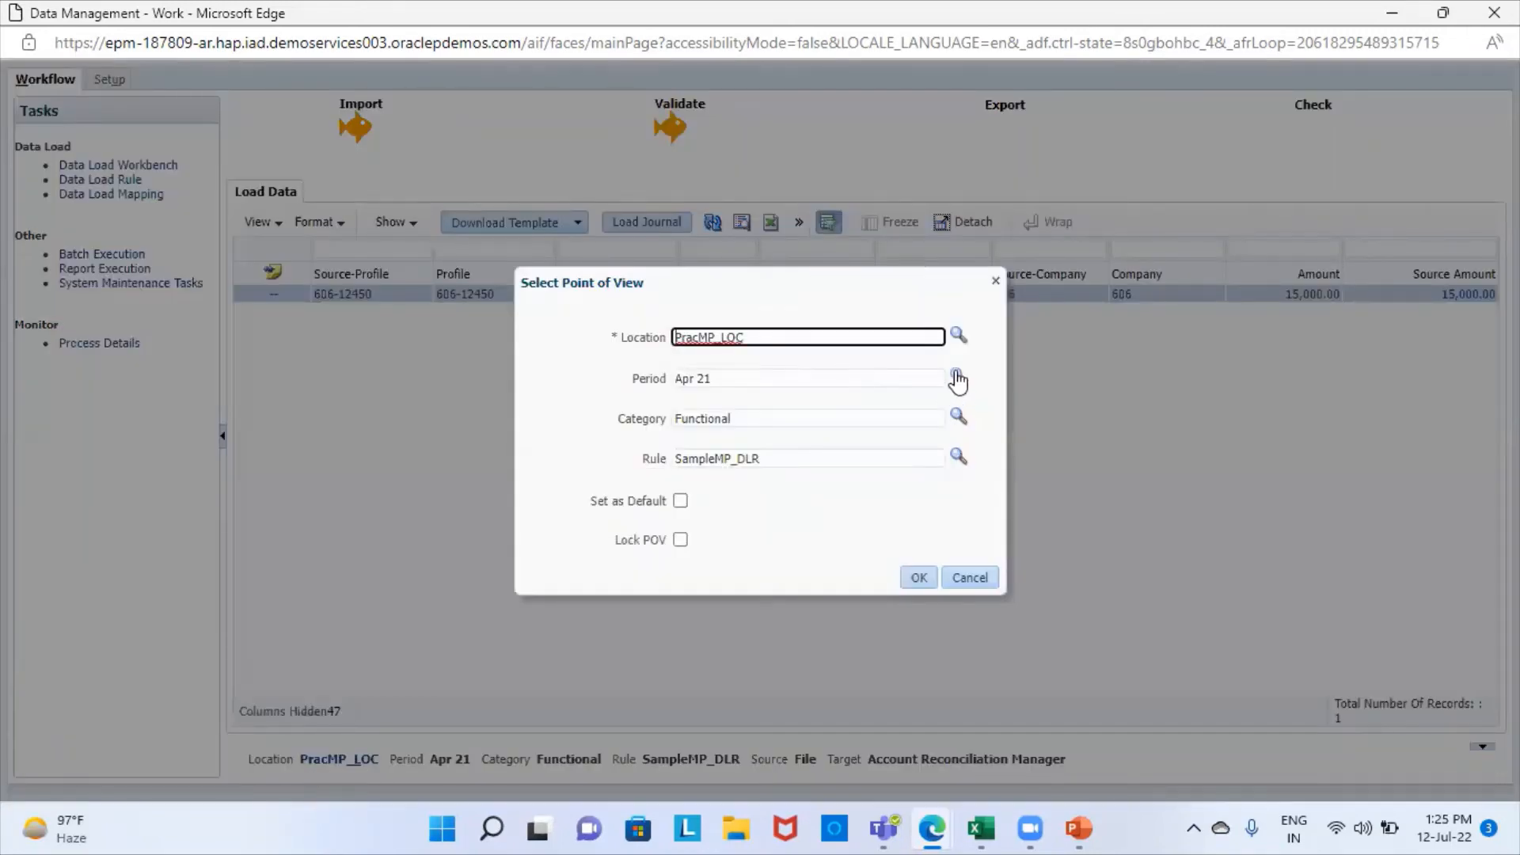
{"action": "left_click", "coordinate": [958, 378]}
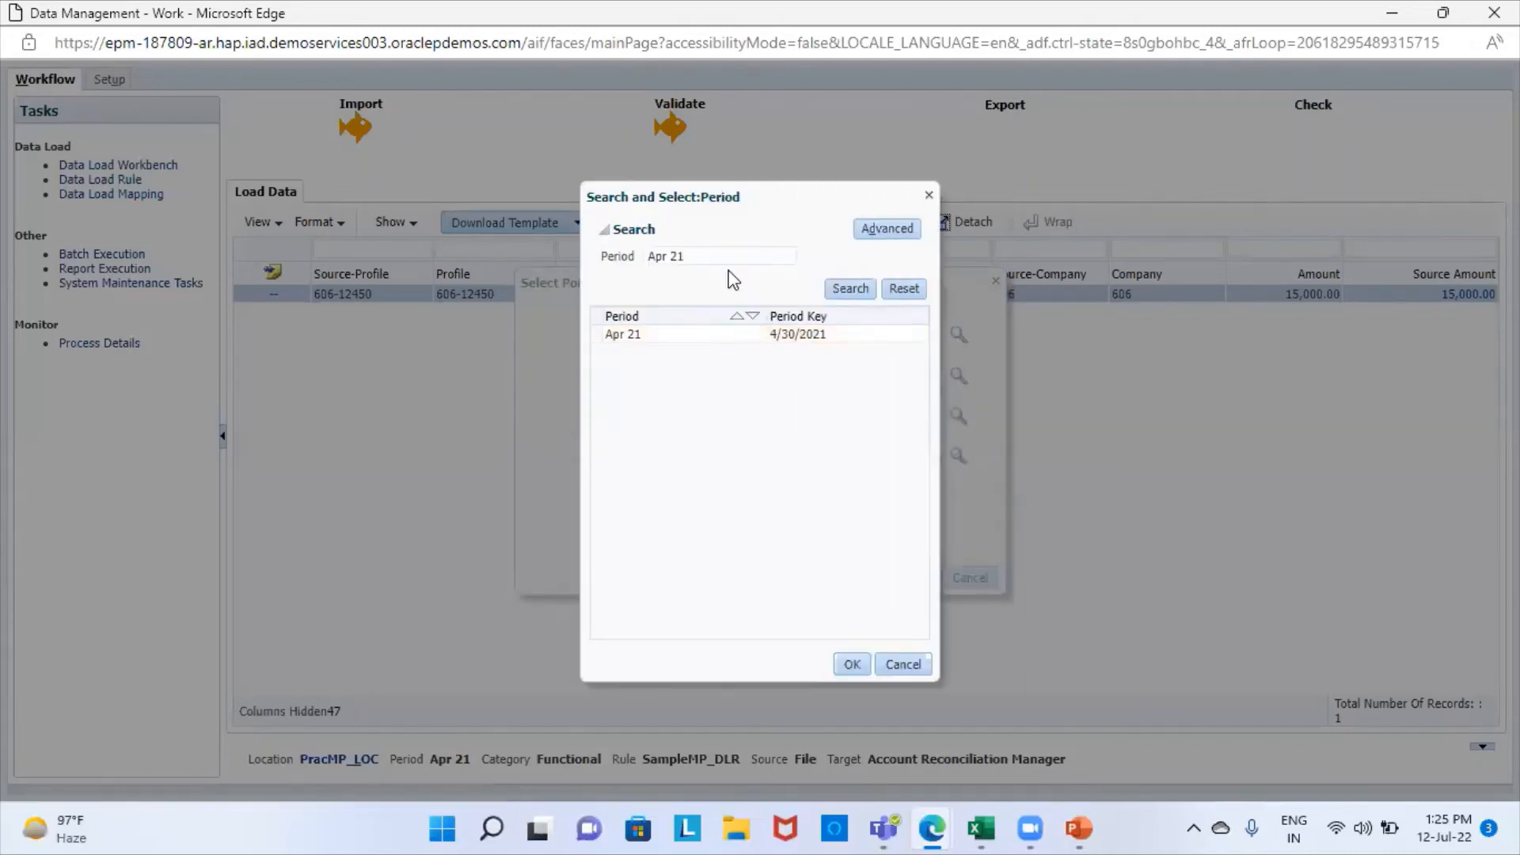
{"action": "left_click", "coordinate": [667, 254]}
{"action": "key", "text": "BackSpace"}
{"action": "key", "text": "BackSpace"}
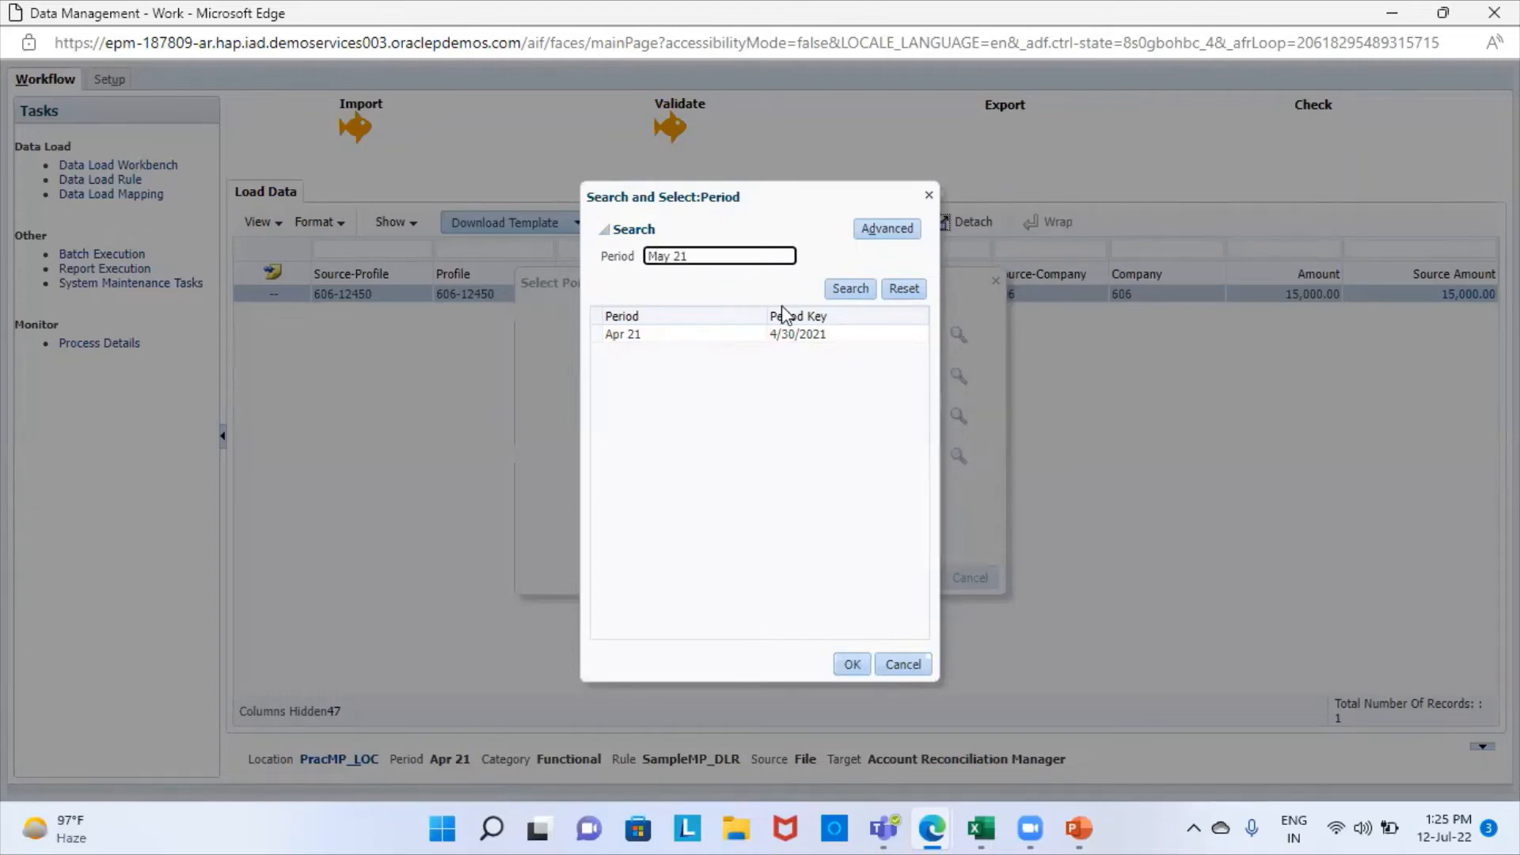
{"action": "left_click", "coordinate": [836, 289]}
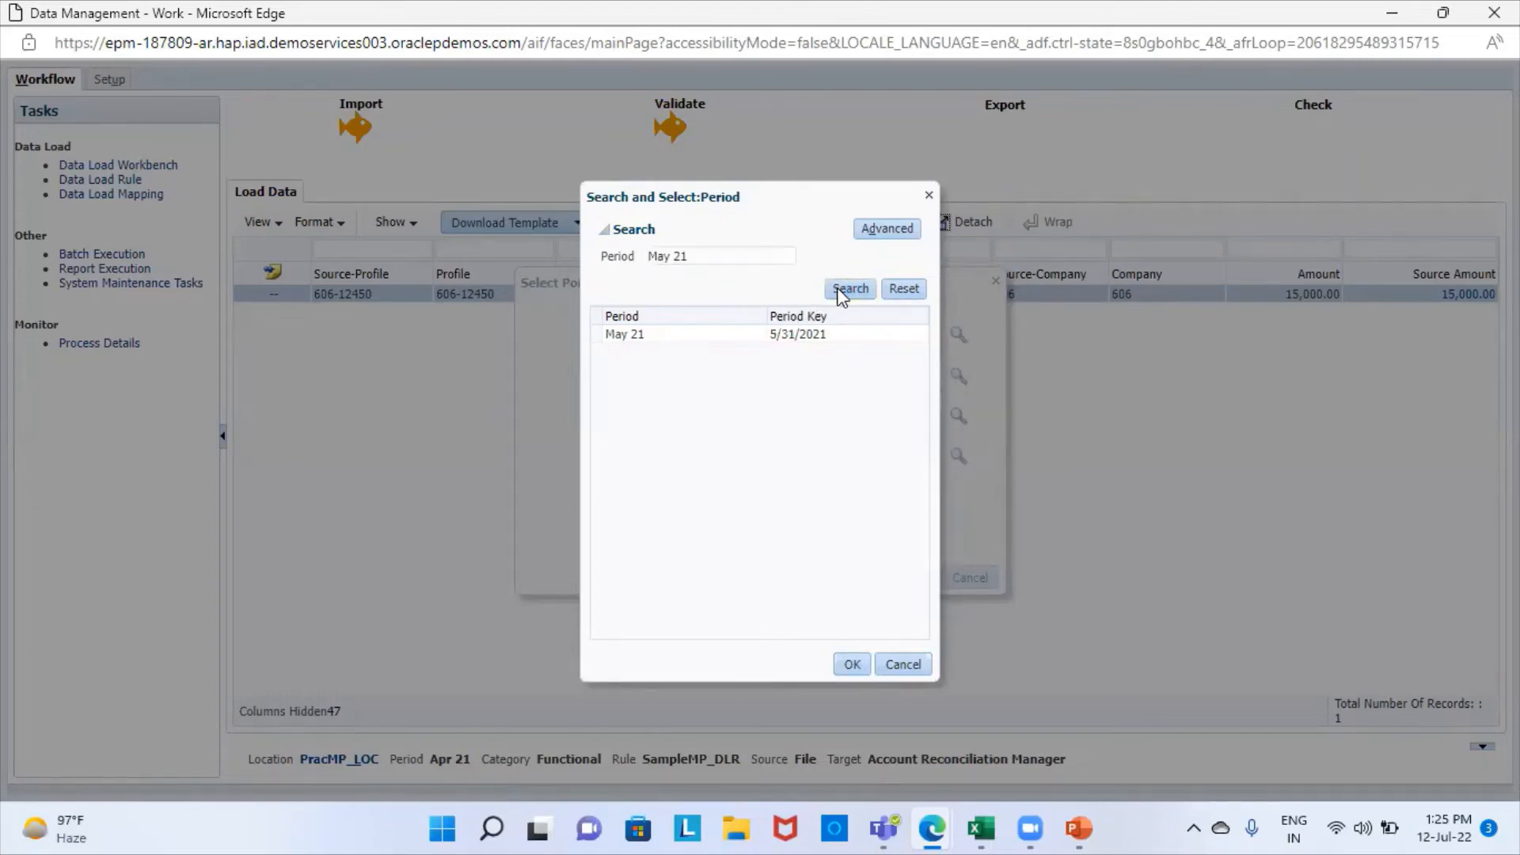
{"action": "left_click", "coordinate": [677, 333]}
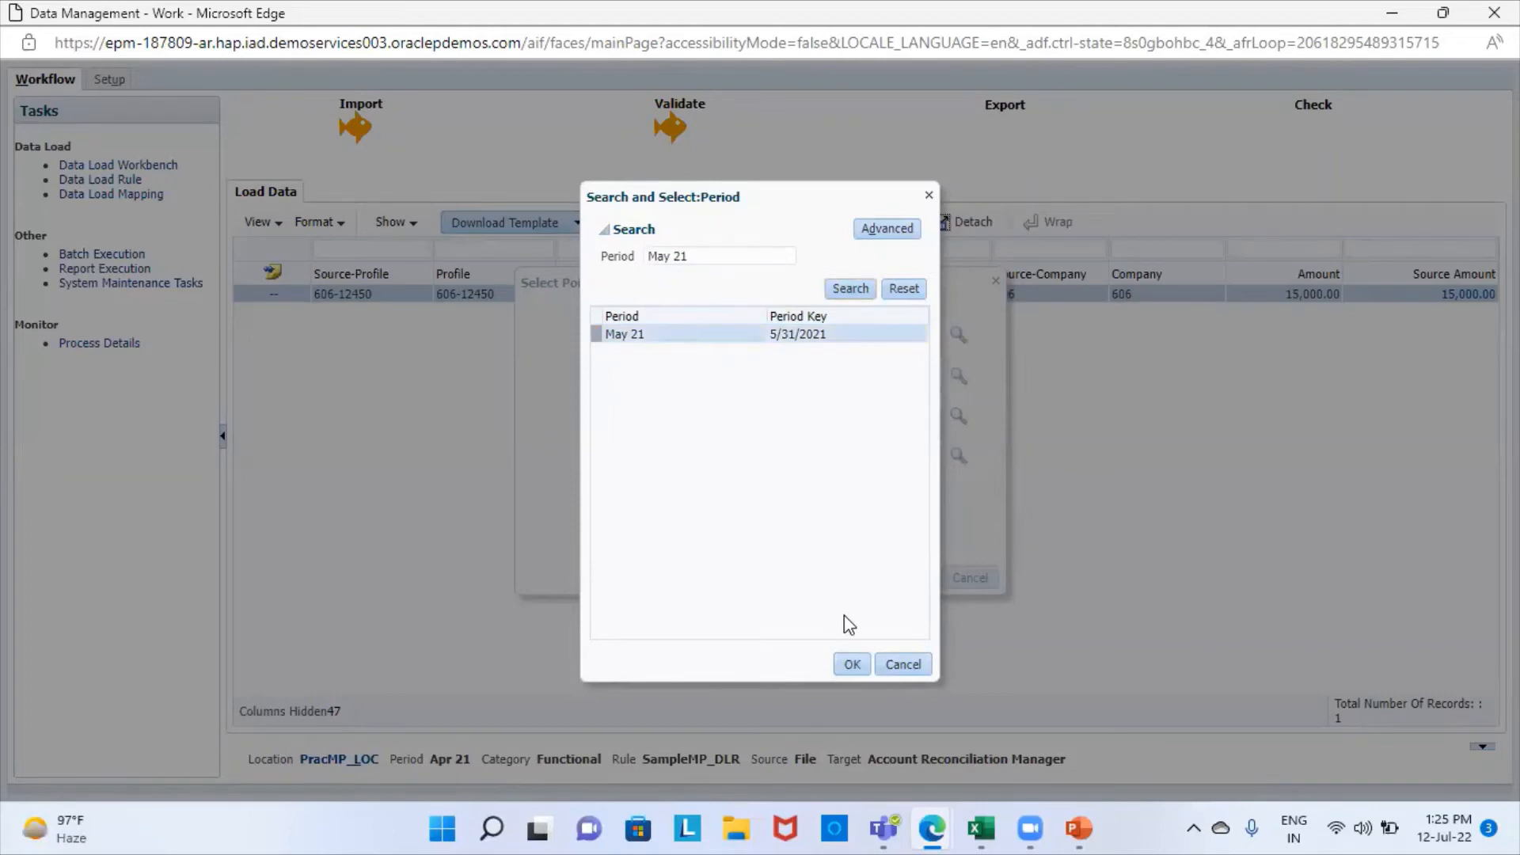
{"action": "left_click", "coordinate": [848, 667]}
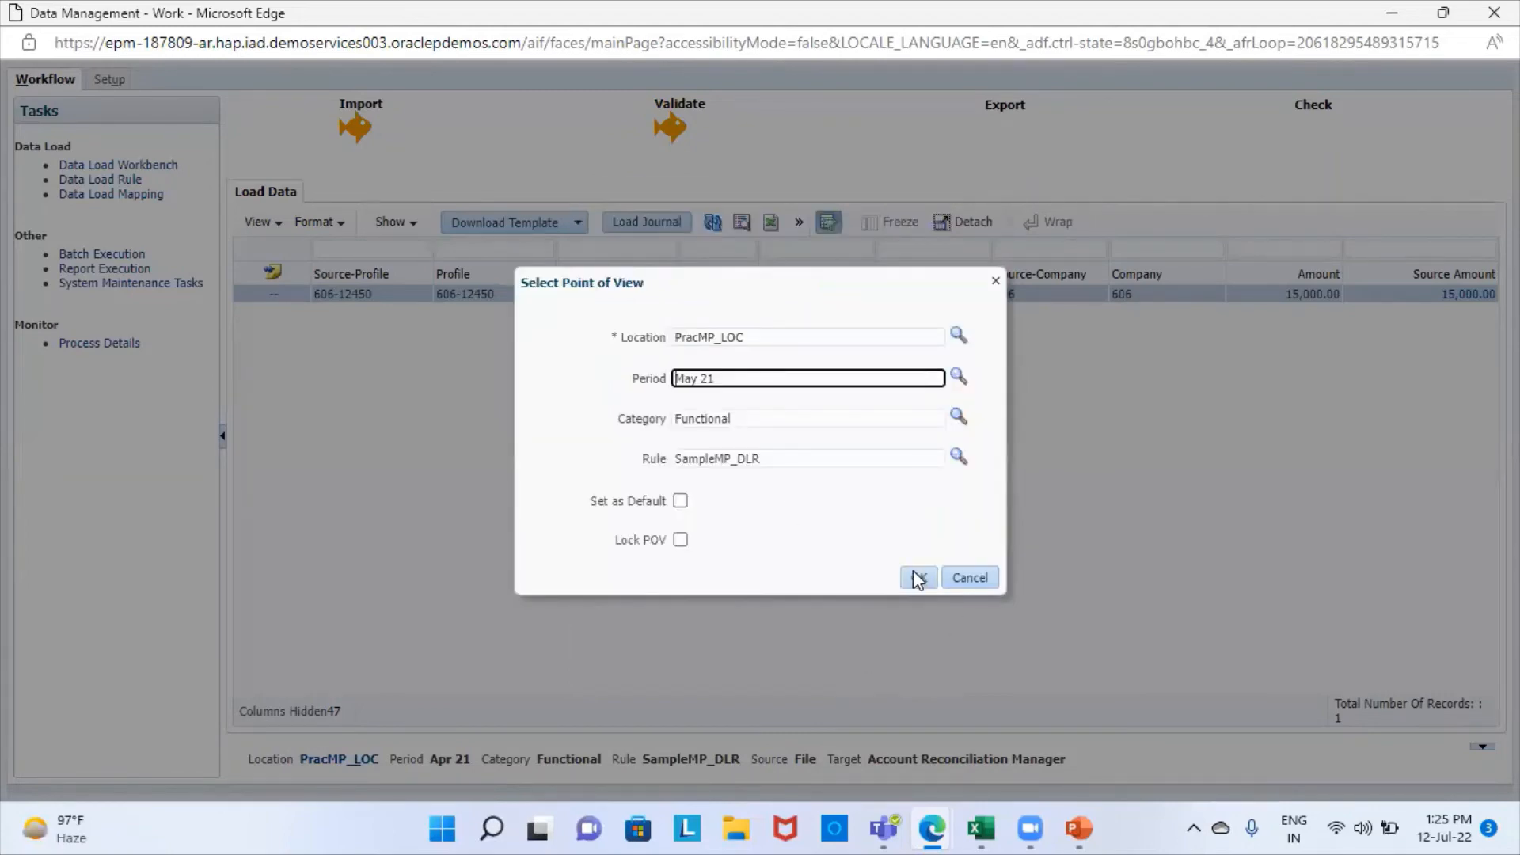
{"action": "left_click", "coordinate": [919, 579]}
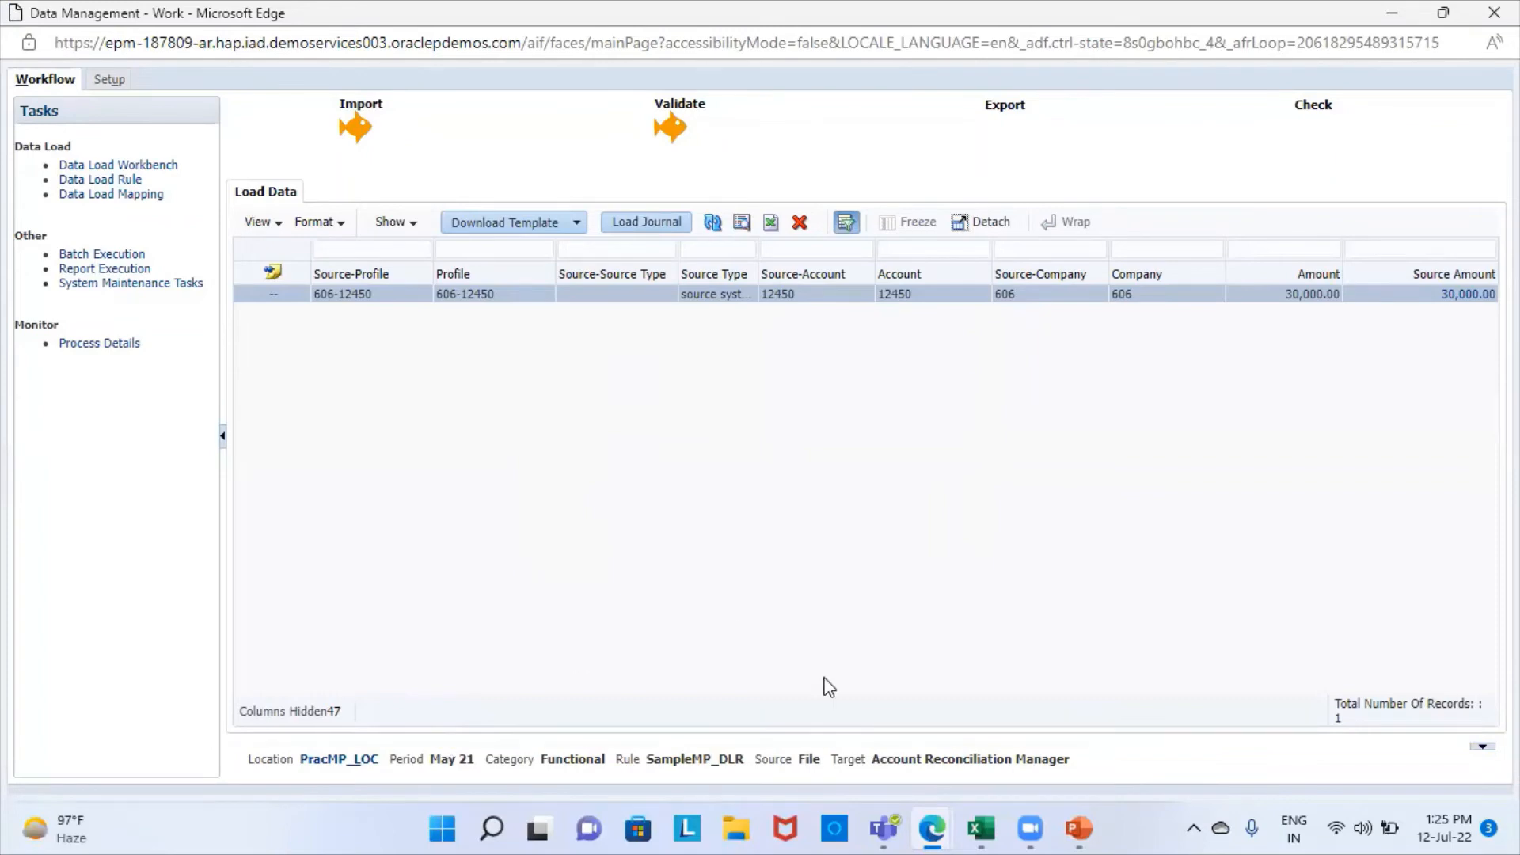
Check the May amount in the Multiperiod data file in Excel and return to the Data Management window.
{"action": "mouse_move", "coordinate": [1027, 823]}
{"action": "left_click", "coordinate": [981, 828]}
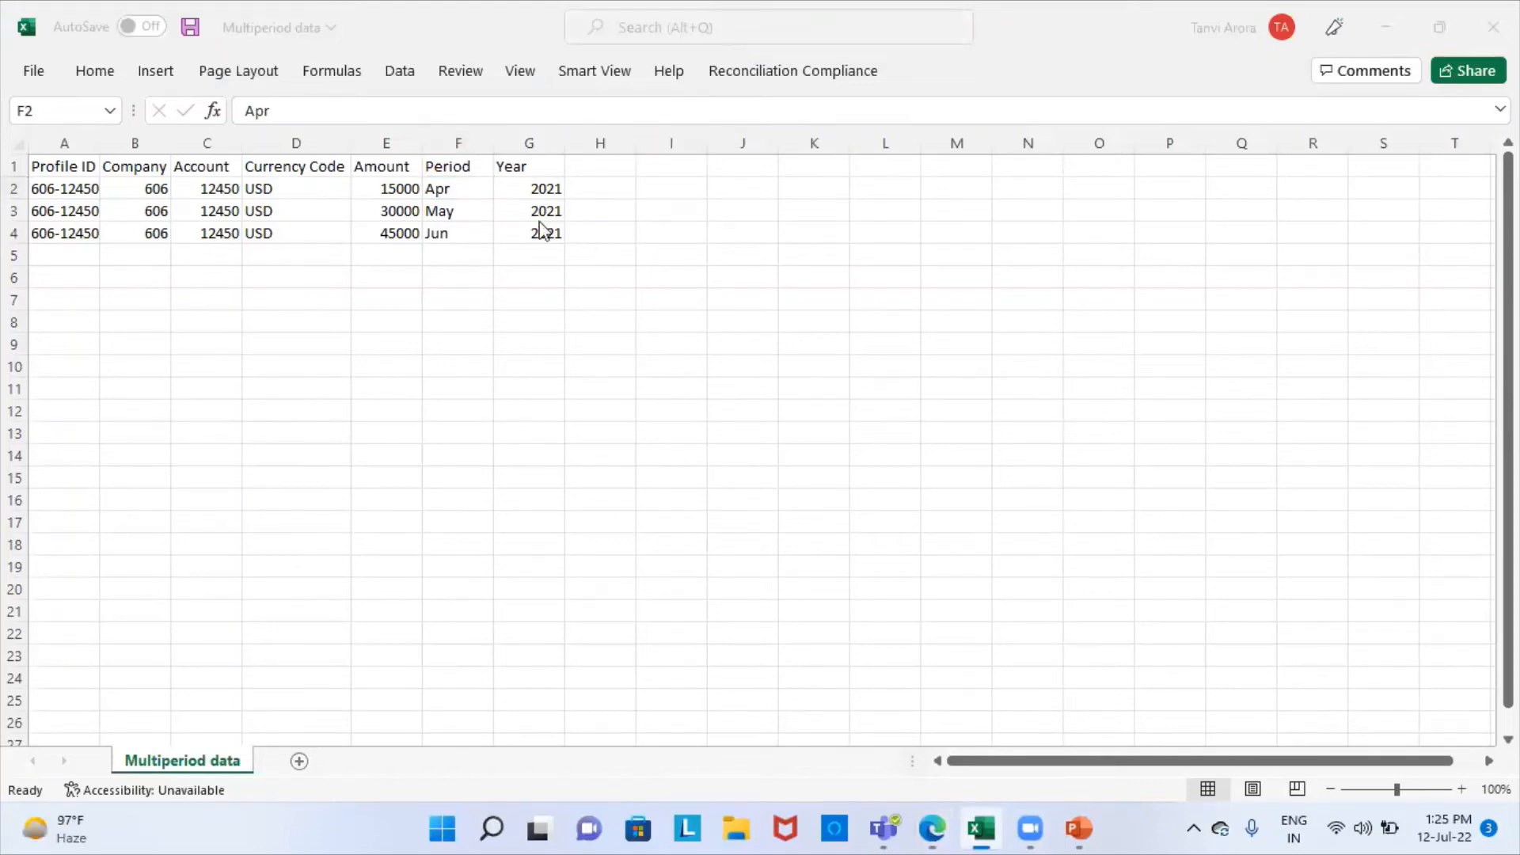
{"action": "left_click", "coordinate": [380, 207]}
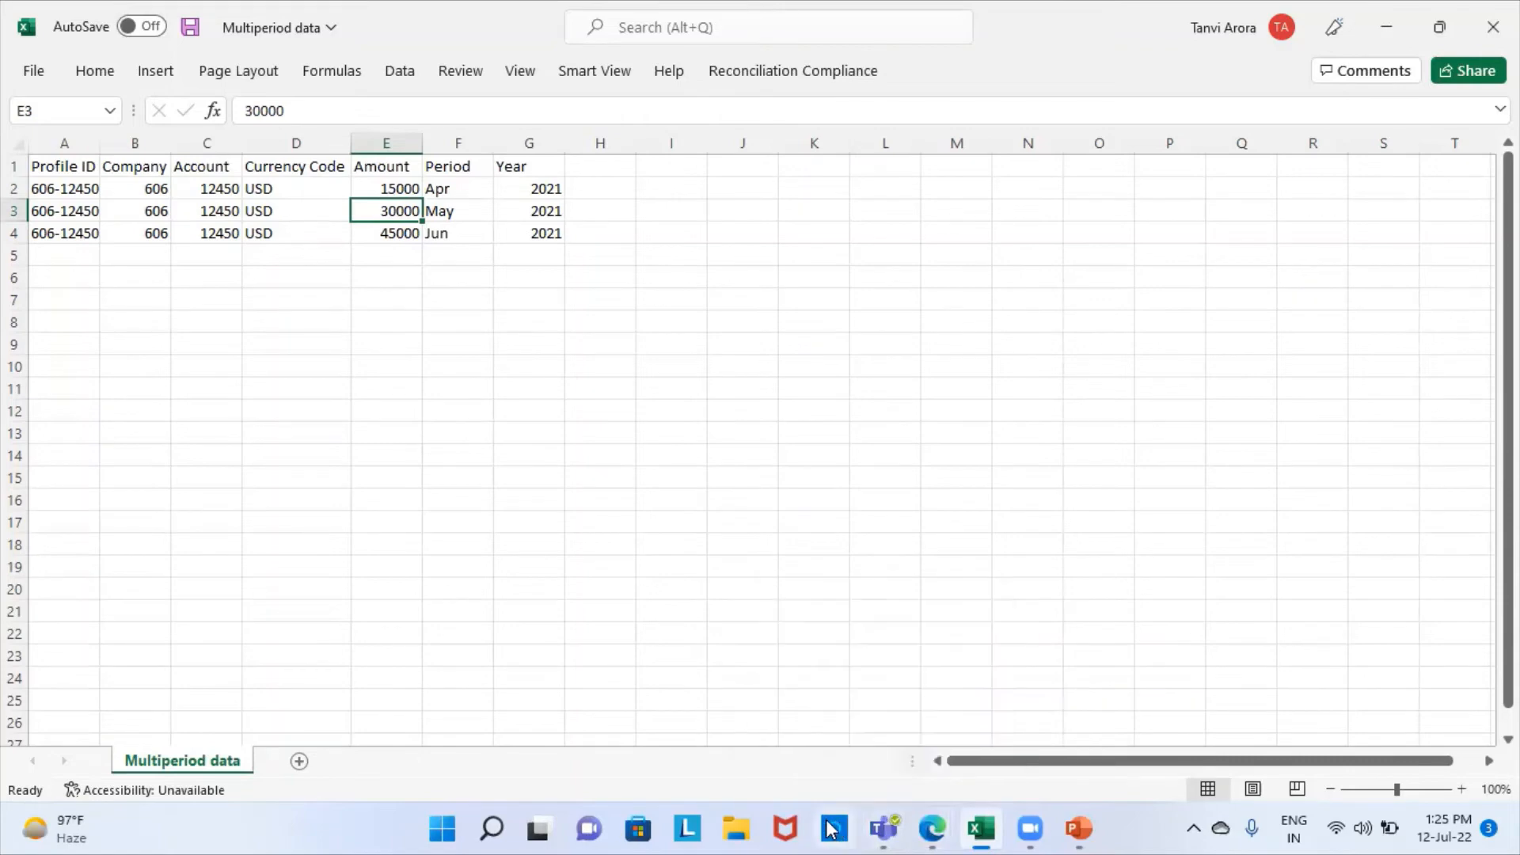
{"action": "left_click", "coordinate": [933, 828]}
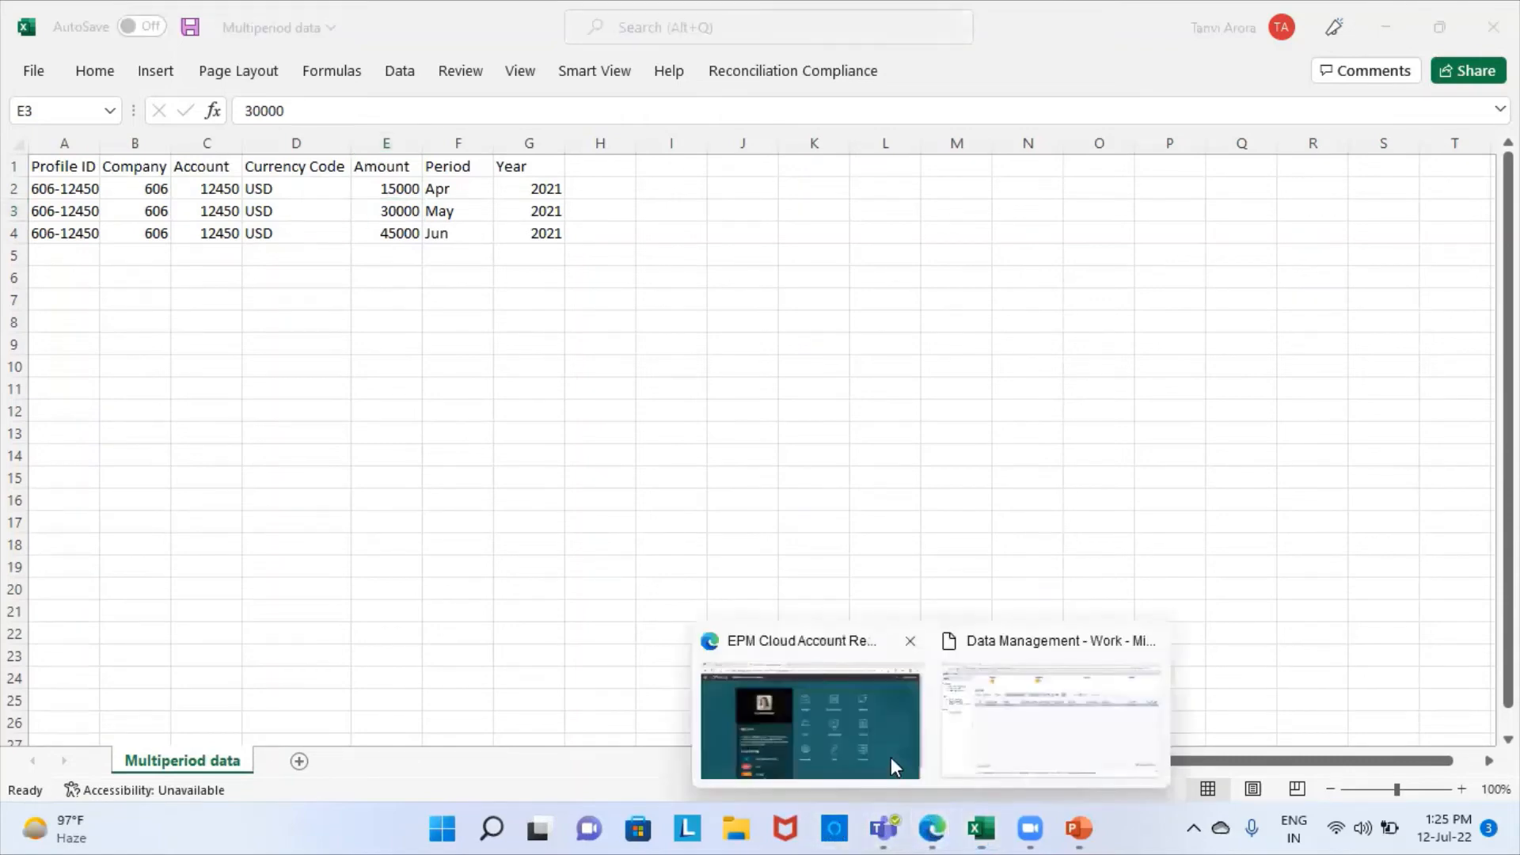
{"action": "left_click", "coordinate": [984, 740]}
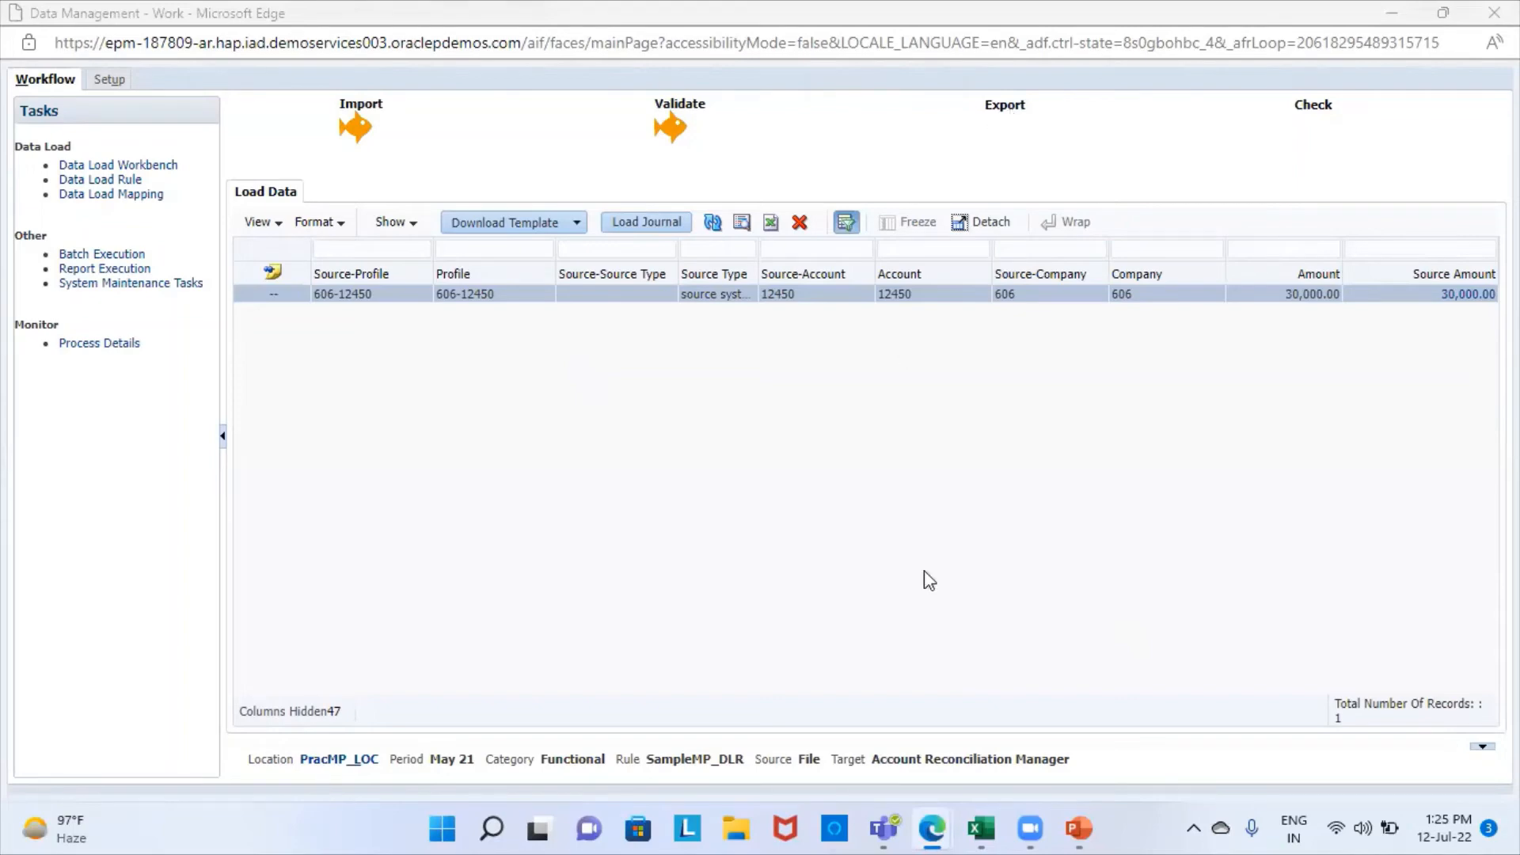
Switch to EPM Cloud Account Reconciliation and open the application's Periods list to review the 2021 periods.
{"action": "mouse_move", "coordinate": [933, 829]}
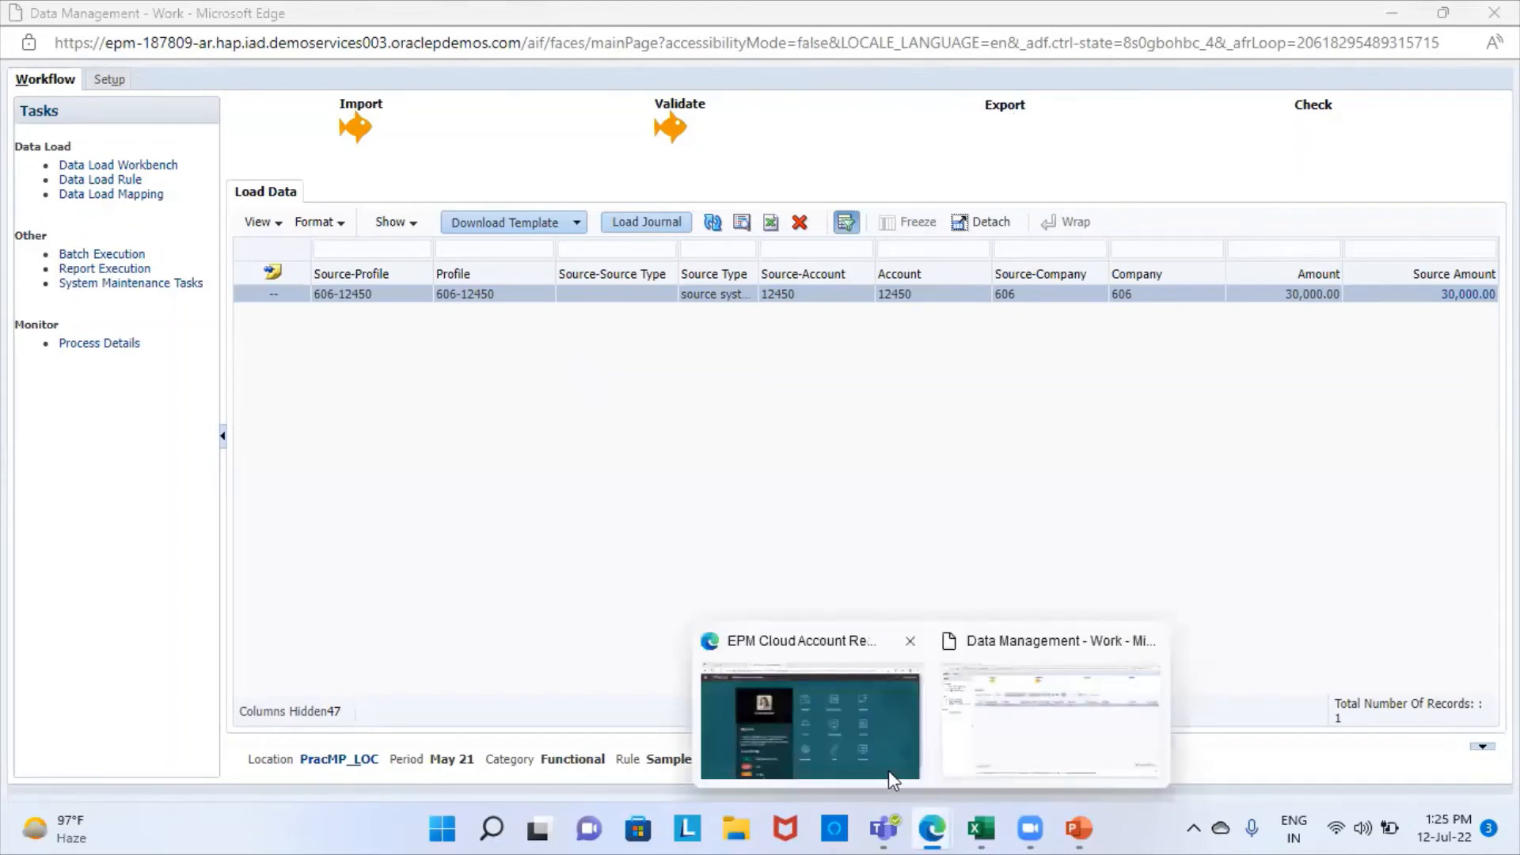
{"action": "left_click", "coordinate": [862, 740]}
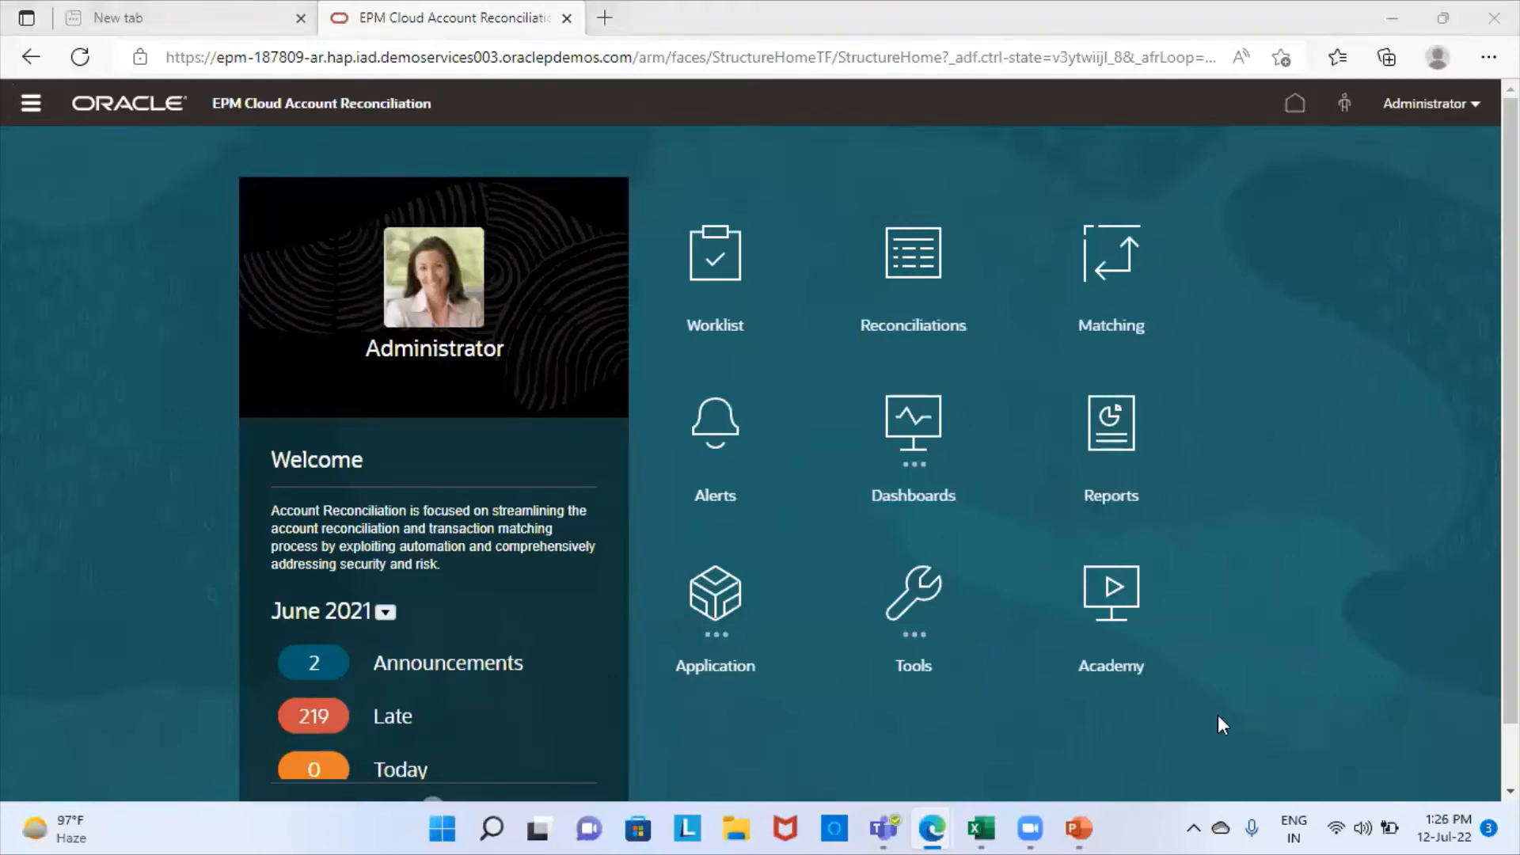
{"action": "left_click", "coordinate": [712, 638]}
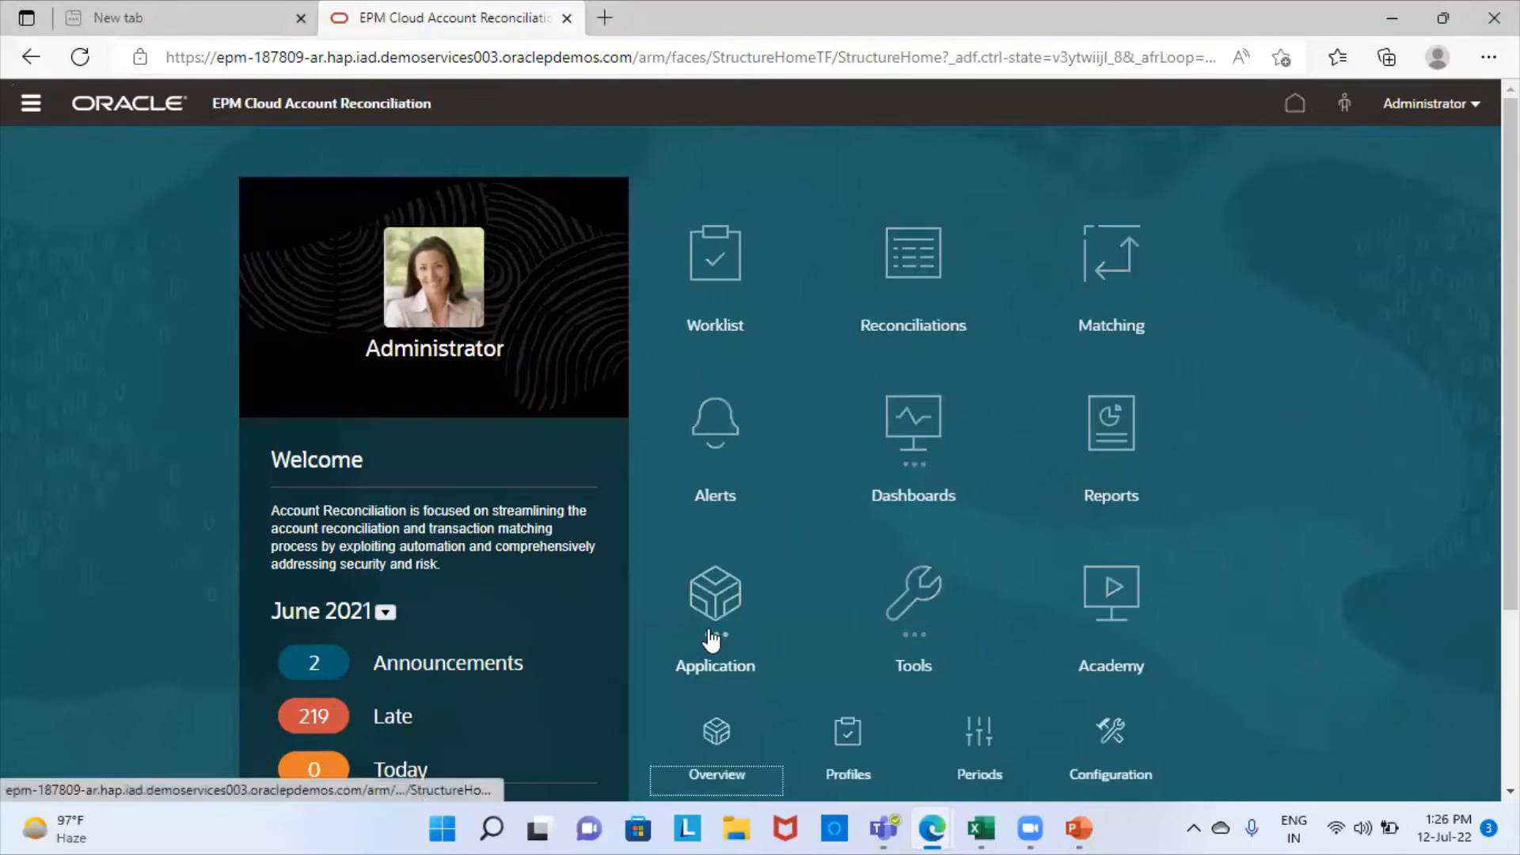
{"action": "left_click", "coordinate": [980, 744]}
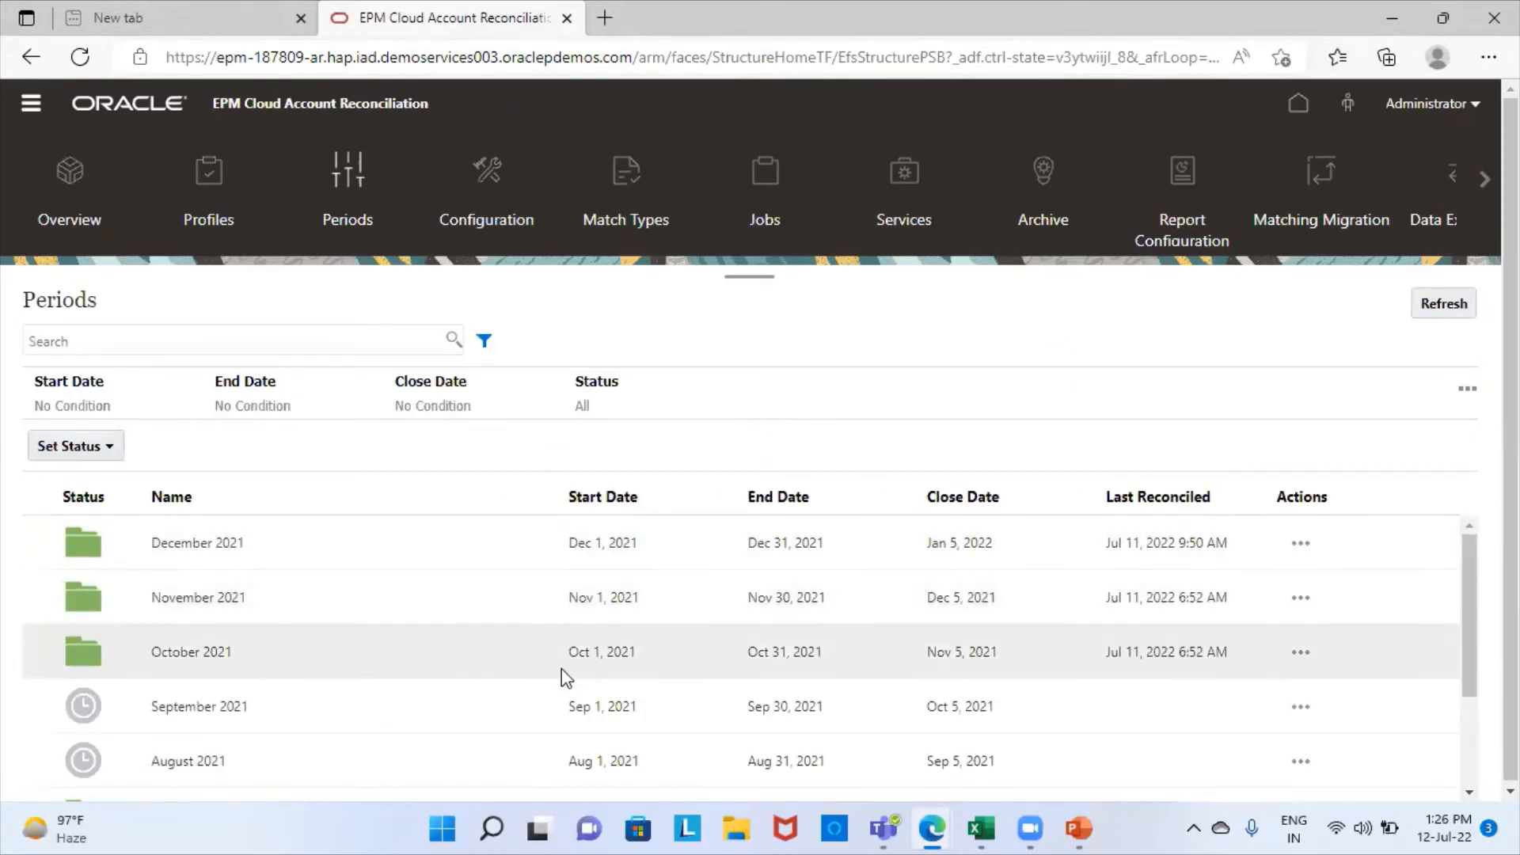
{"action": "scroll", "coordinate": [565, 677], "scroll_direction": "down", "scroll_amount": 3}
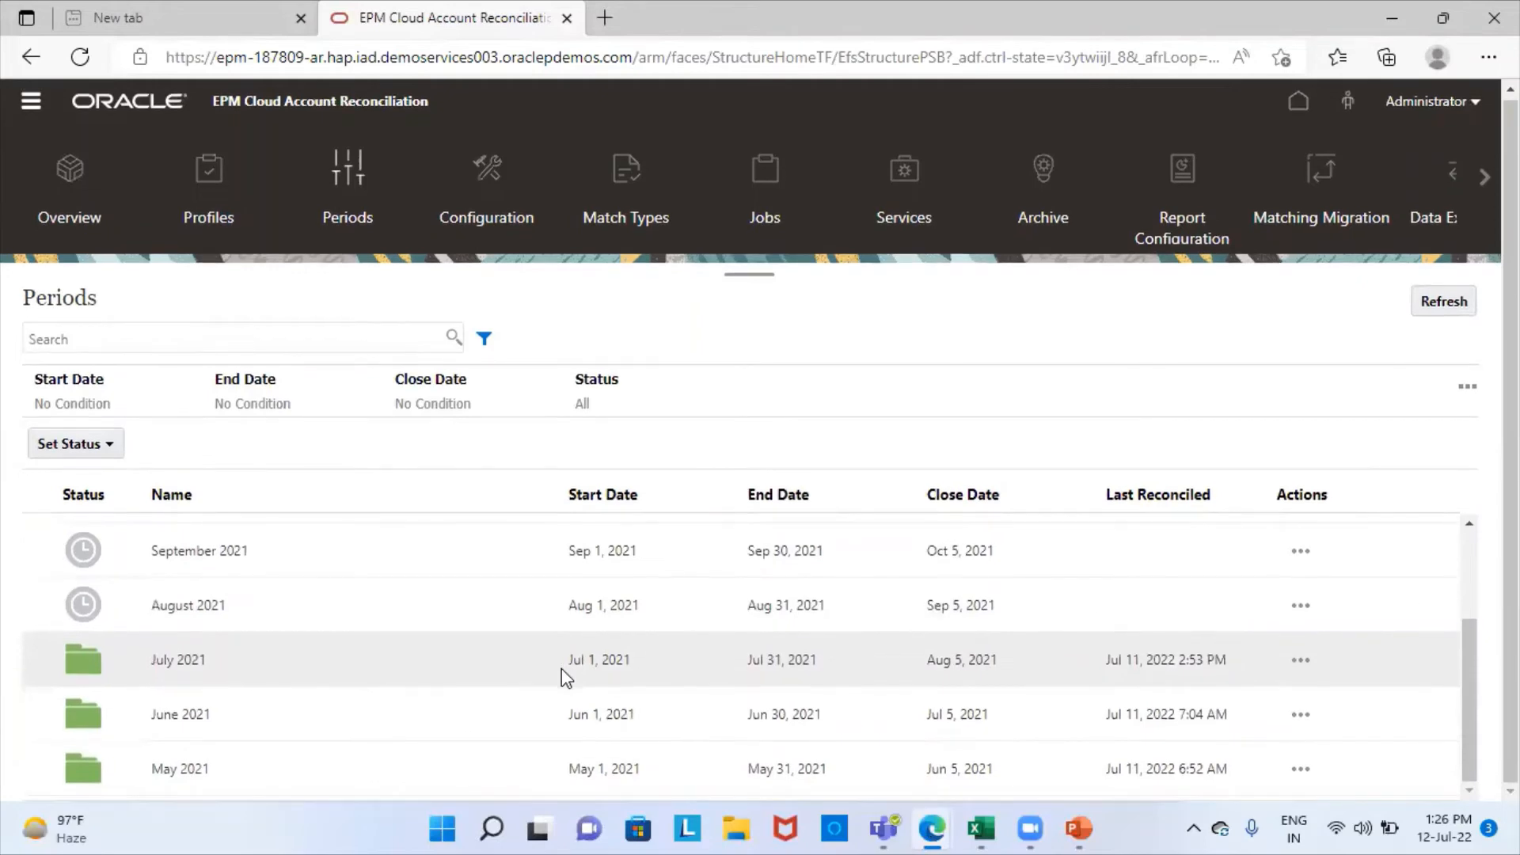
Open Import Data for April 2021 from the Periods list and add a new data load execution named SampleMP_LOC.
{"action": "scroll", "coordinate": [565, 677], "scroll_direction": "up", "scroll_amount": 3}
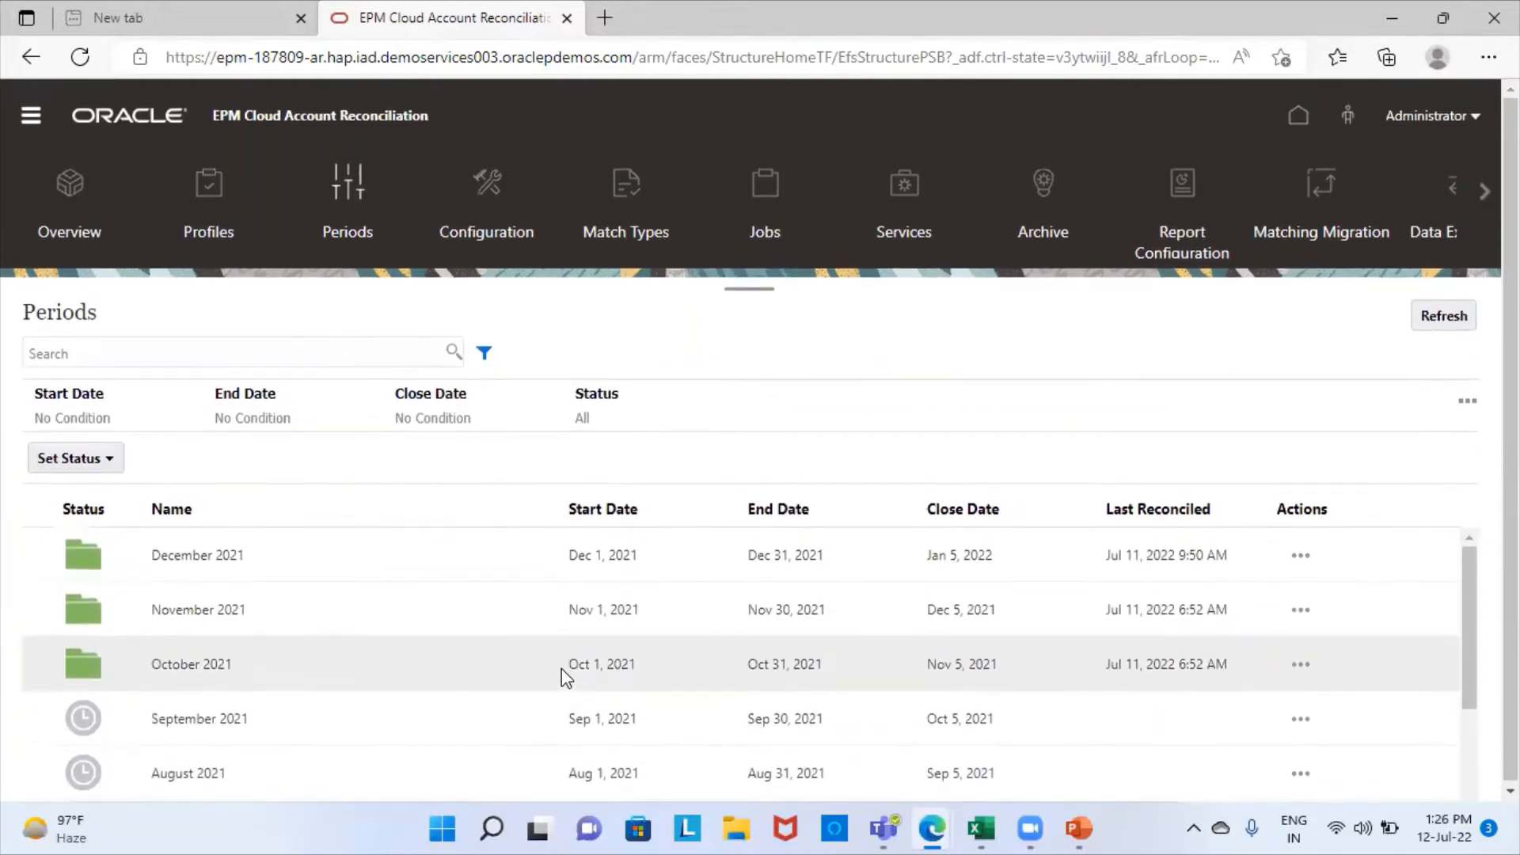
{"action": "scroll", "coordinate": [565, 677], "scroll_direction": "down", "scroll_amount": 3}
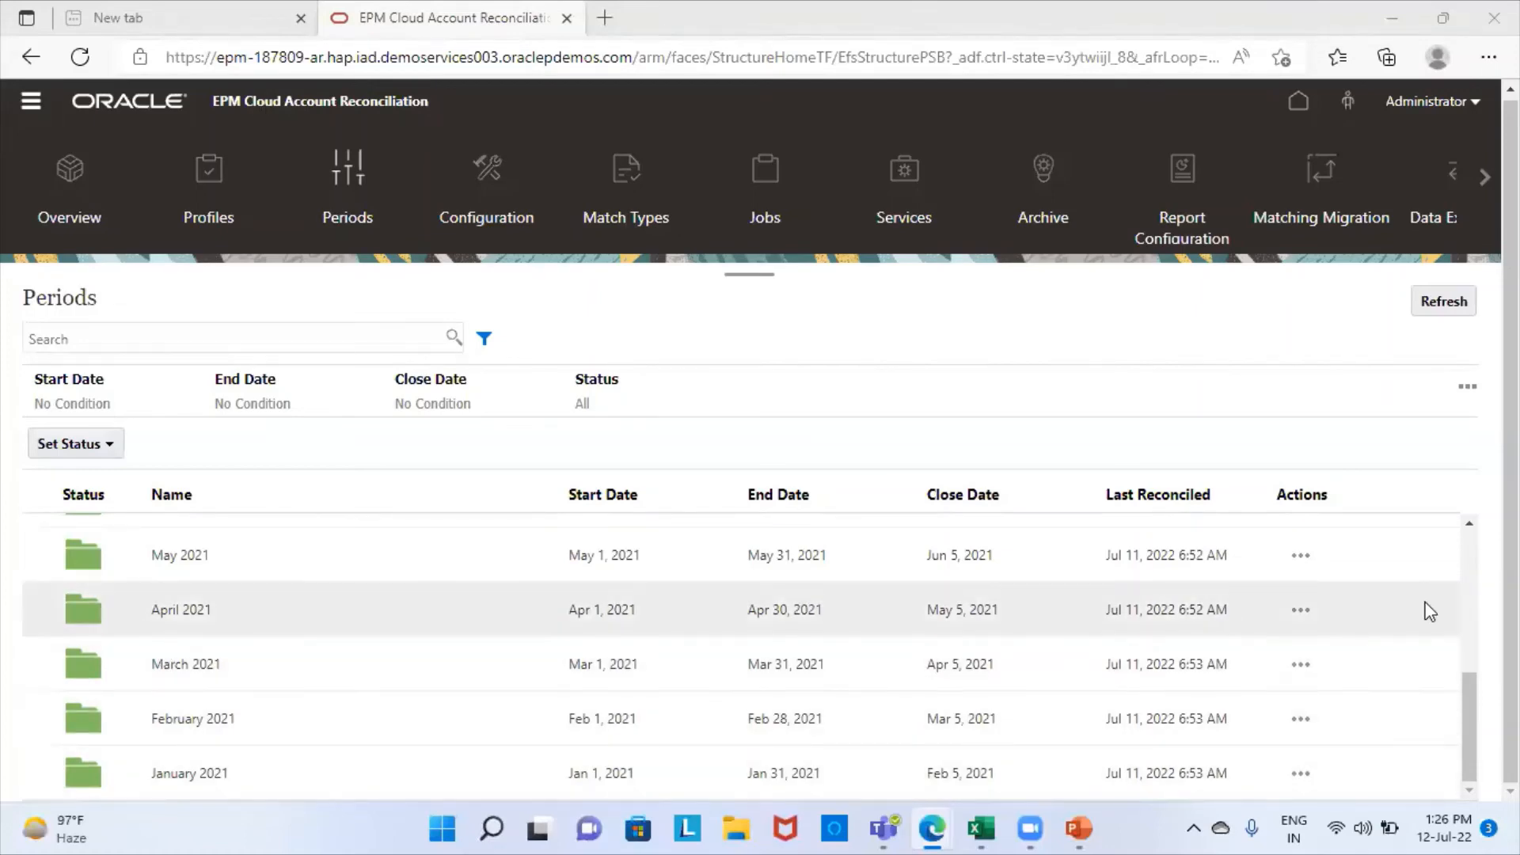
{"action": "left_click", "coordinate": [1301, 615]}
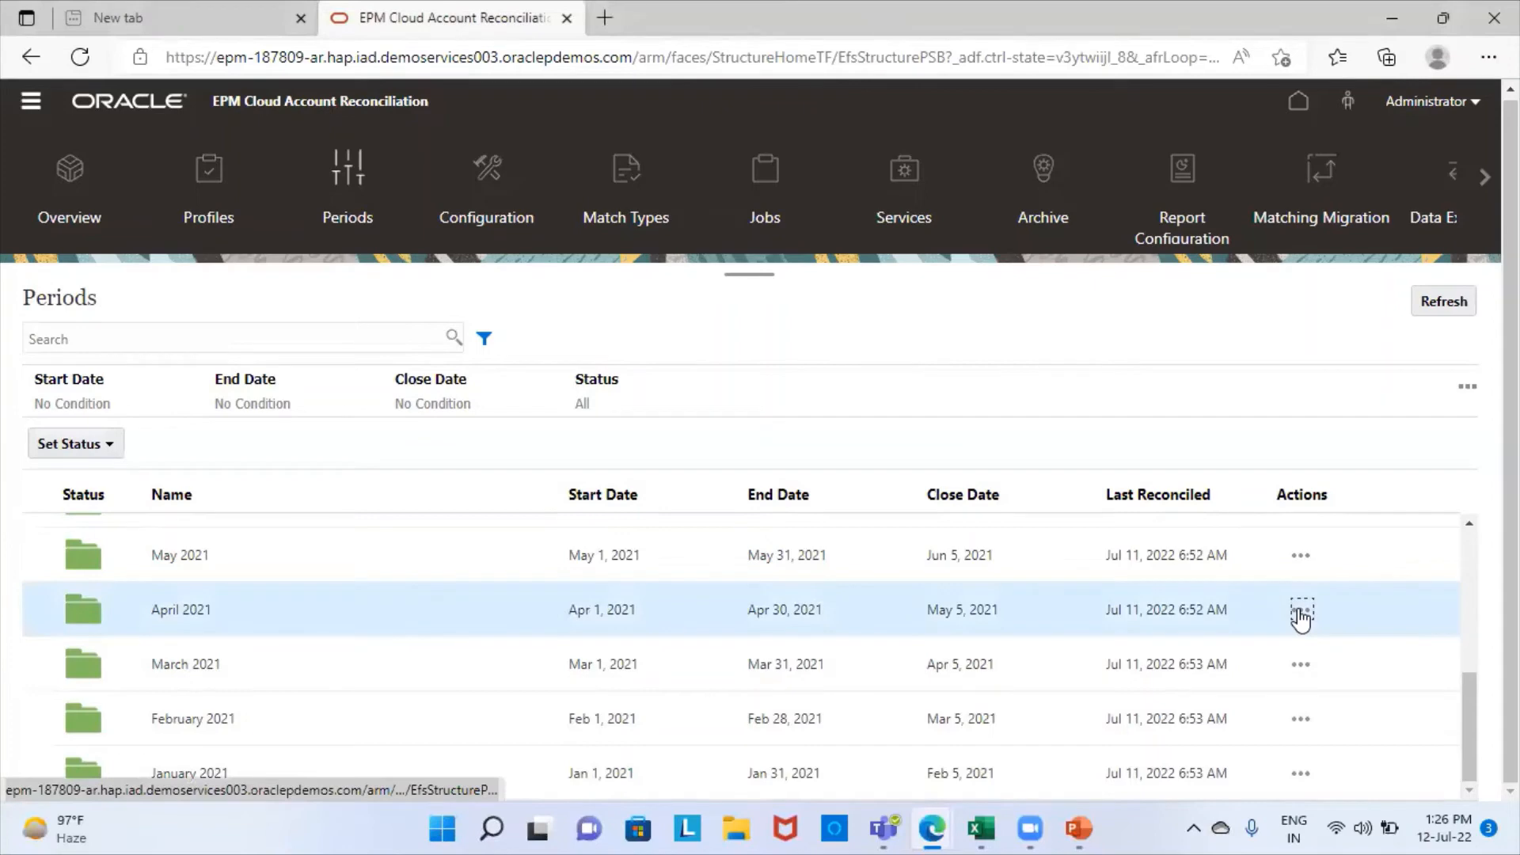
{"action": "left_click", "coordinate": [1300, 614]}
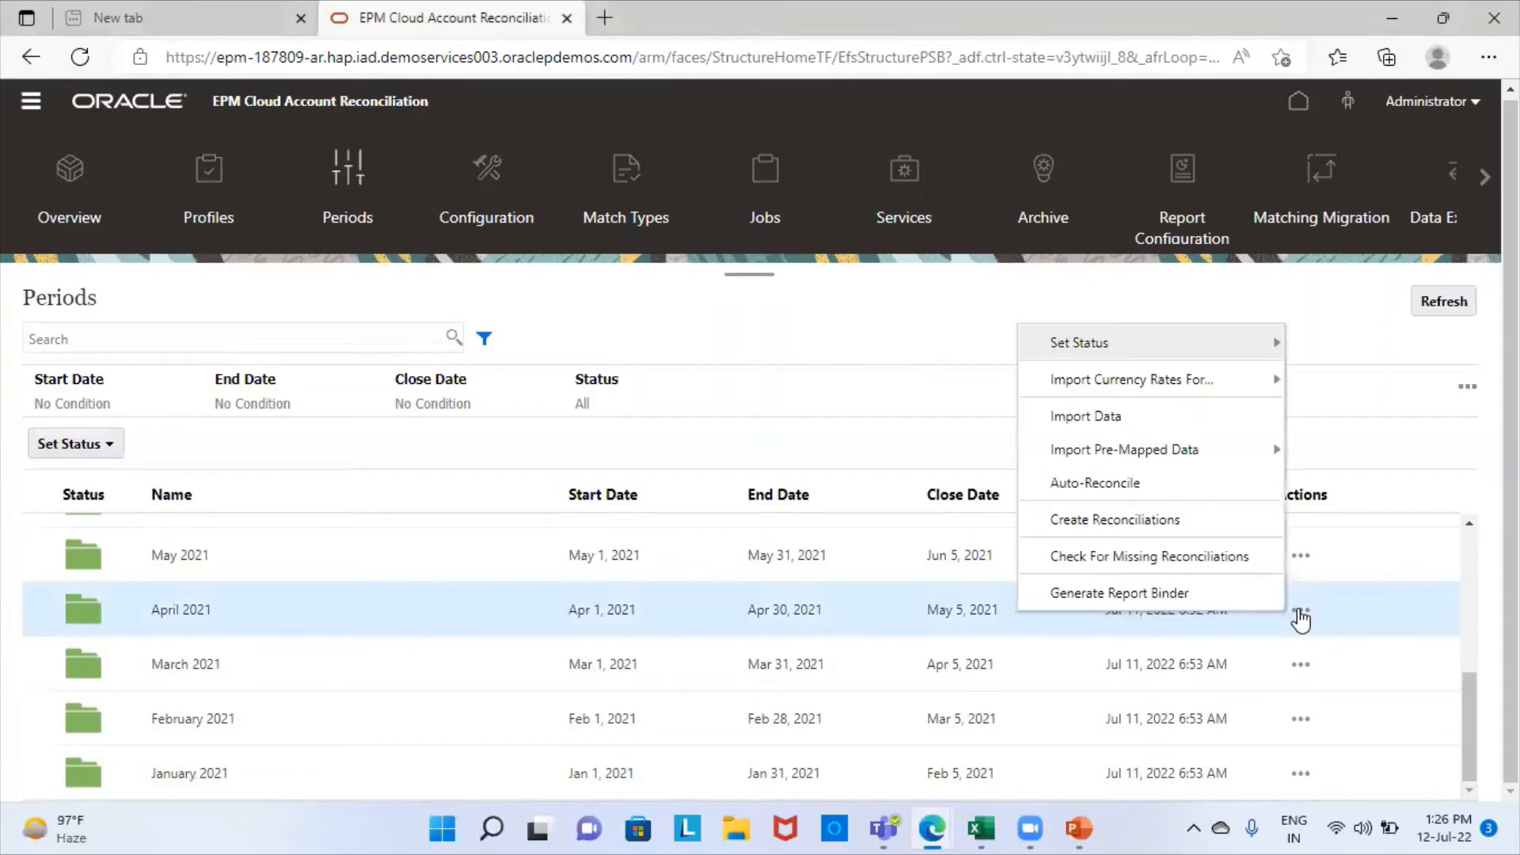
{"action": "left_click", "coordinate": [1093, 417]}
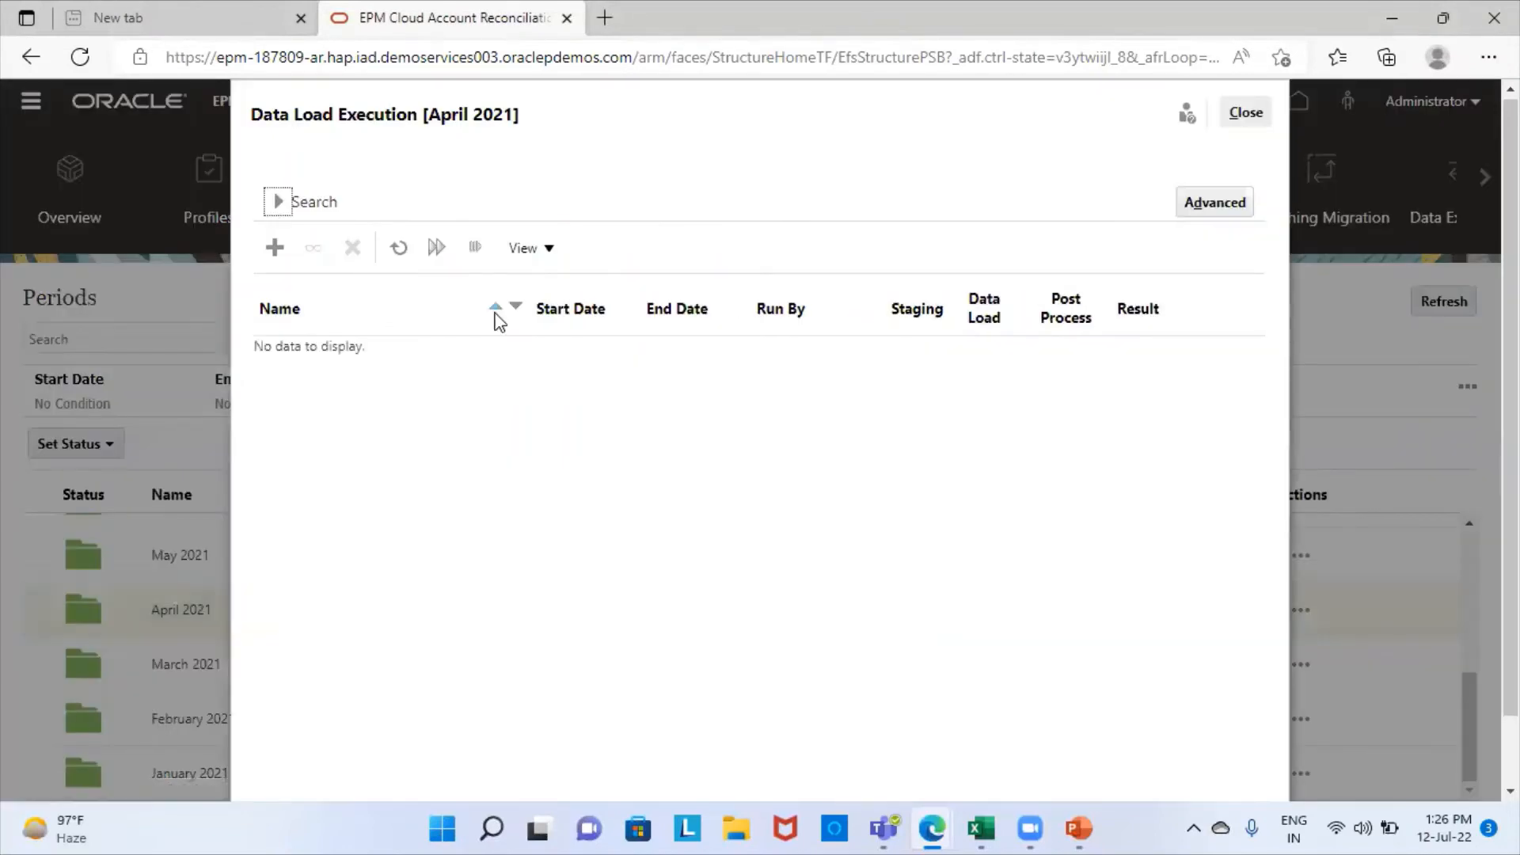
{"action": "left_click", "coordinate": [274, 249]}
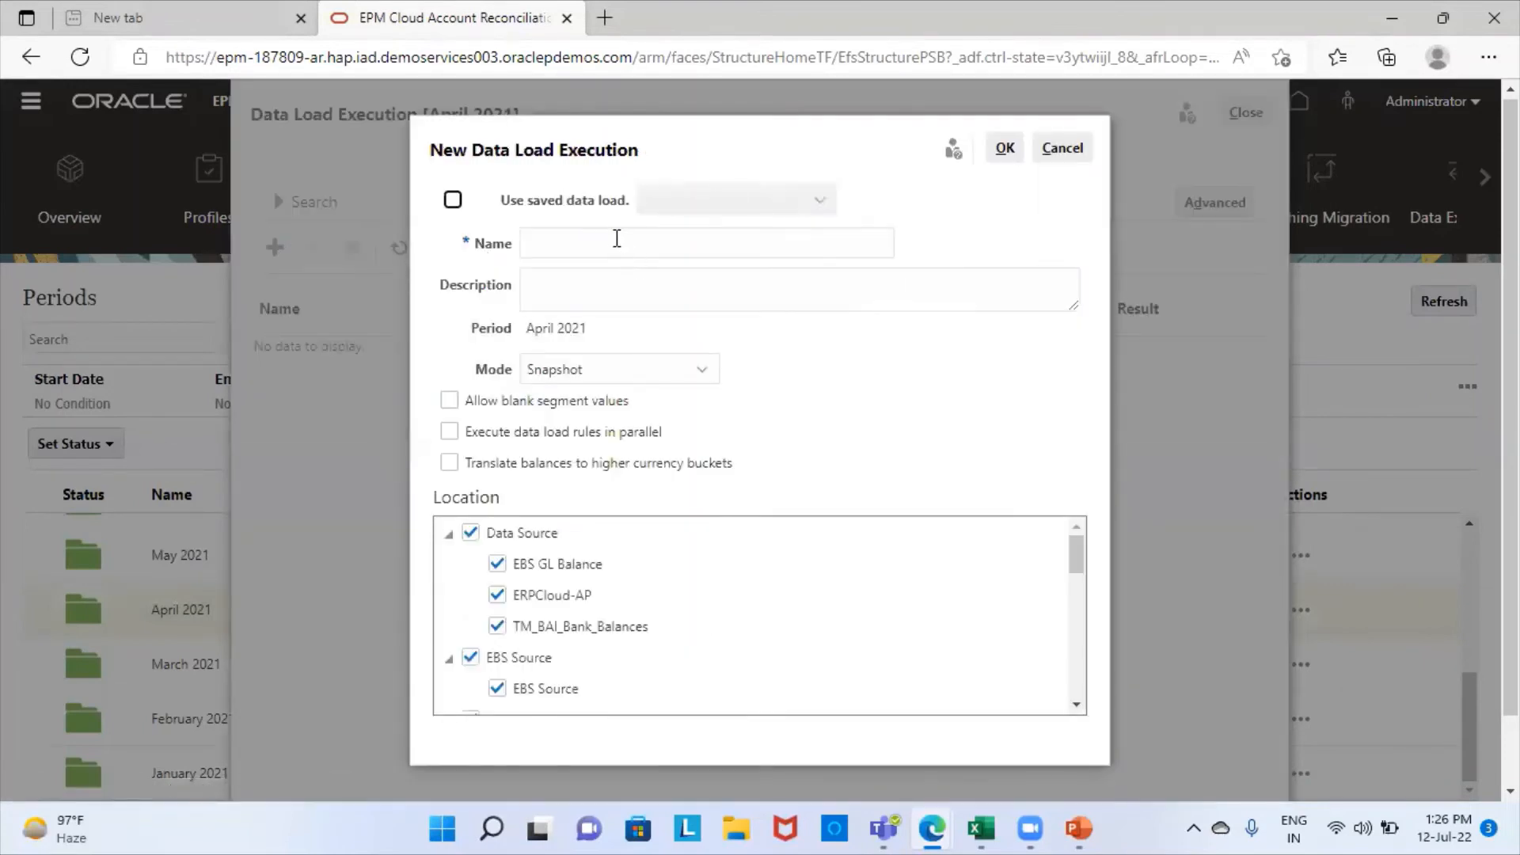
{"action": "left_click", "coordinate": [616, 238]}
{"action": "type", "text": "SampleMP_LOC"}
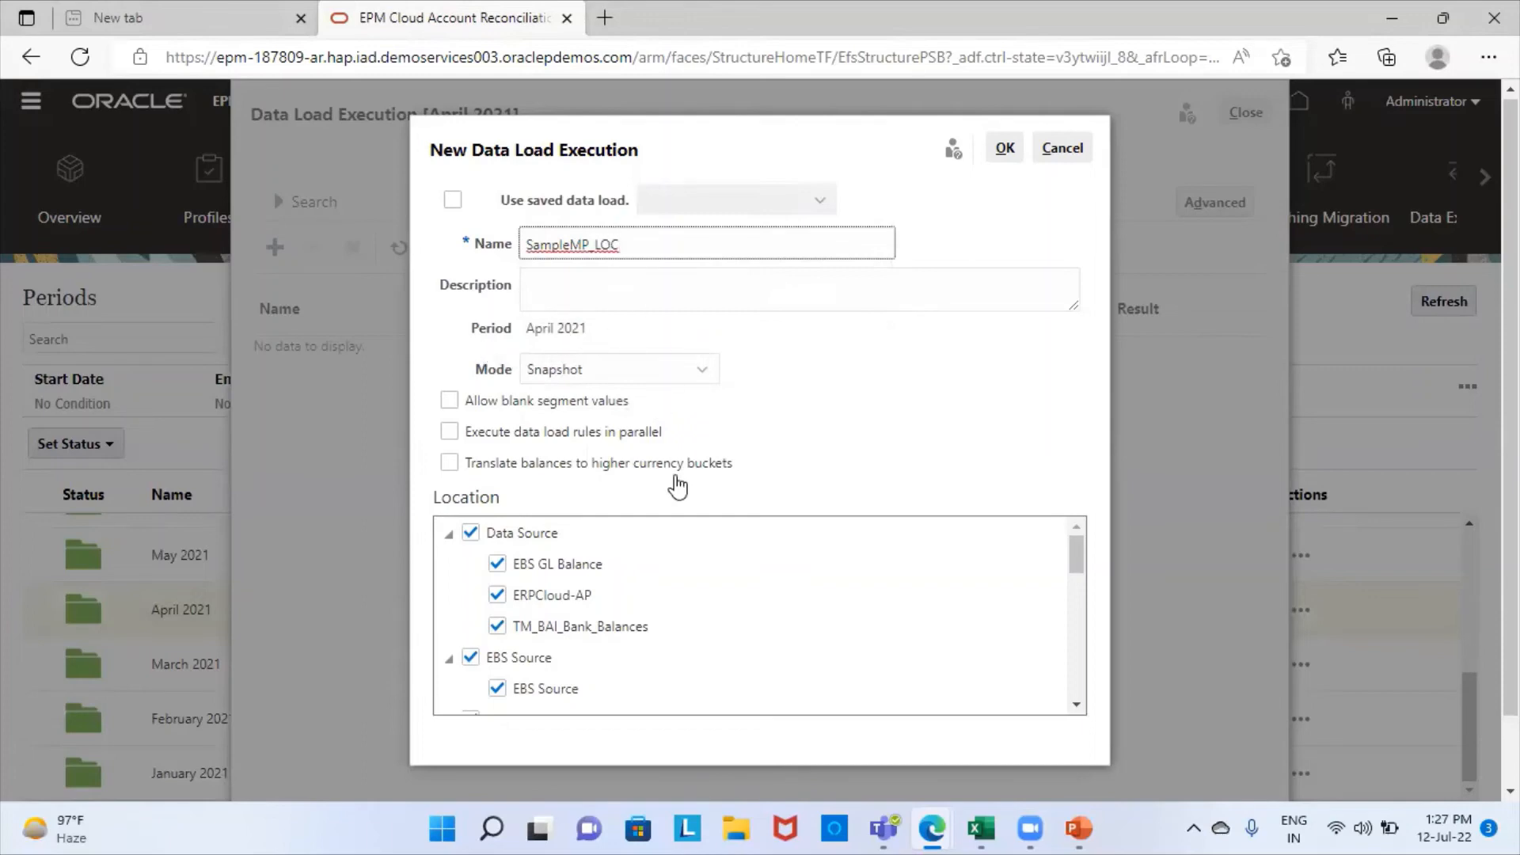
Deselect the Data Source, EBS Source, EPM and File location groups, and select only PracMP_LOC under File.
{"action": "left_click", "coordinate": [471, 533]}
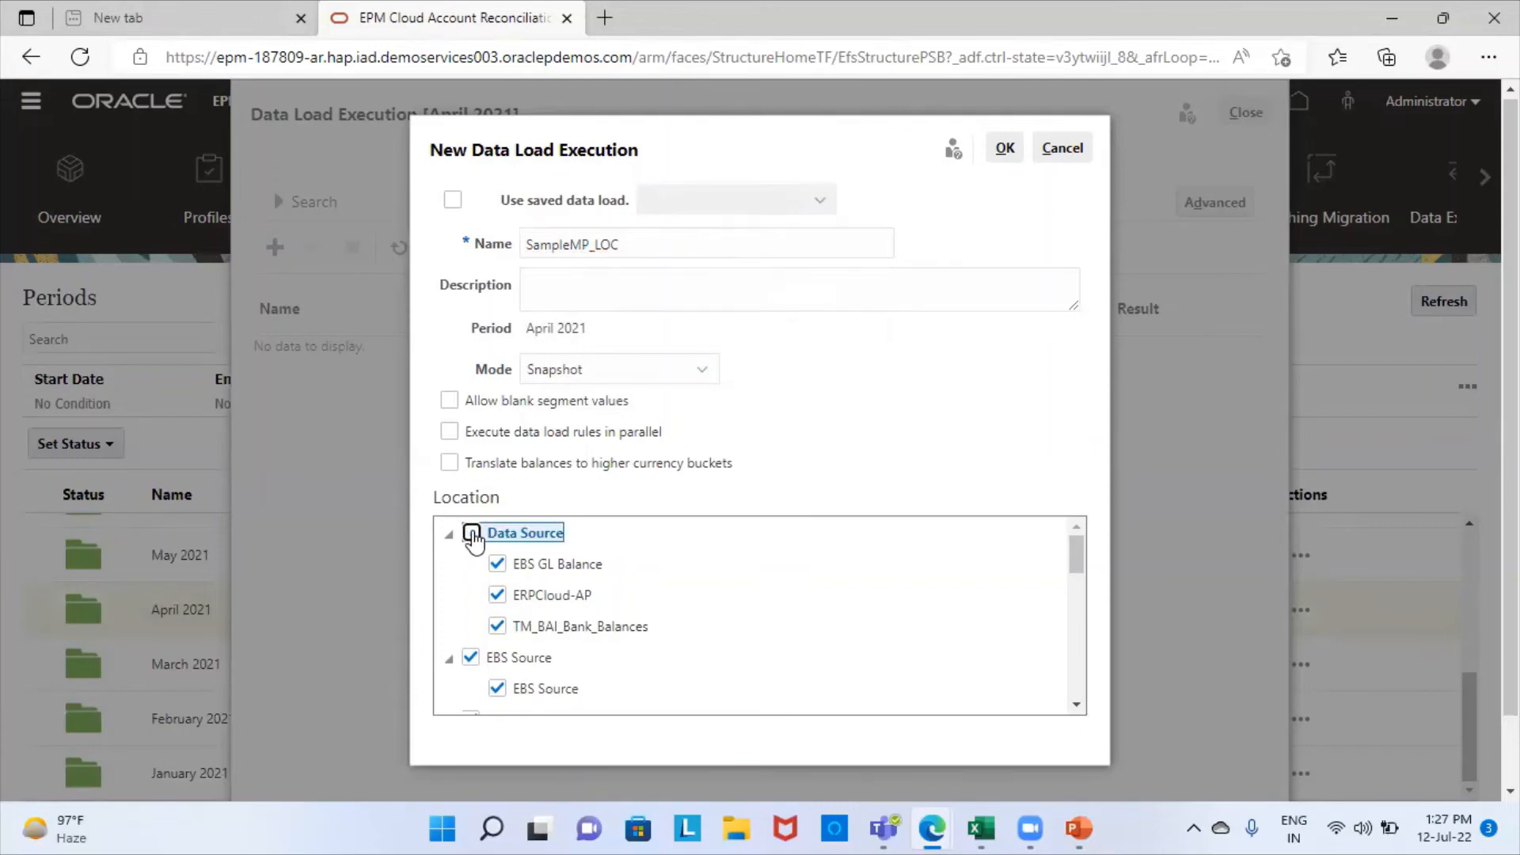
{"action": "scroll", "coordinate": [662, 649], "scroll_direction": "down", "scroll_amount": 1}
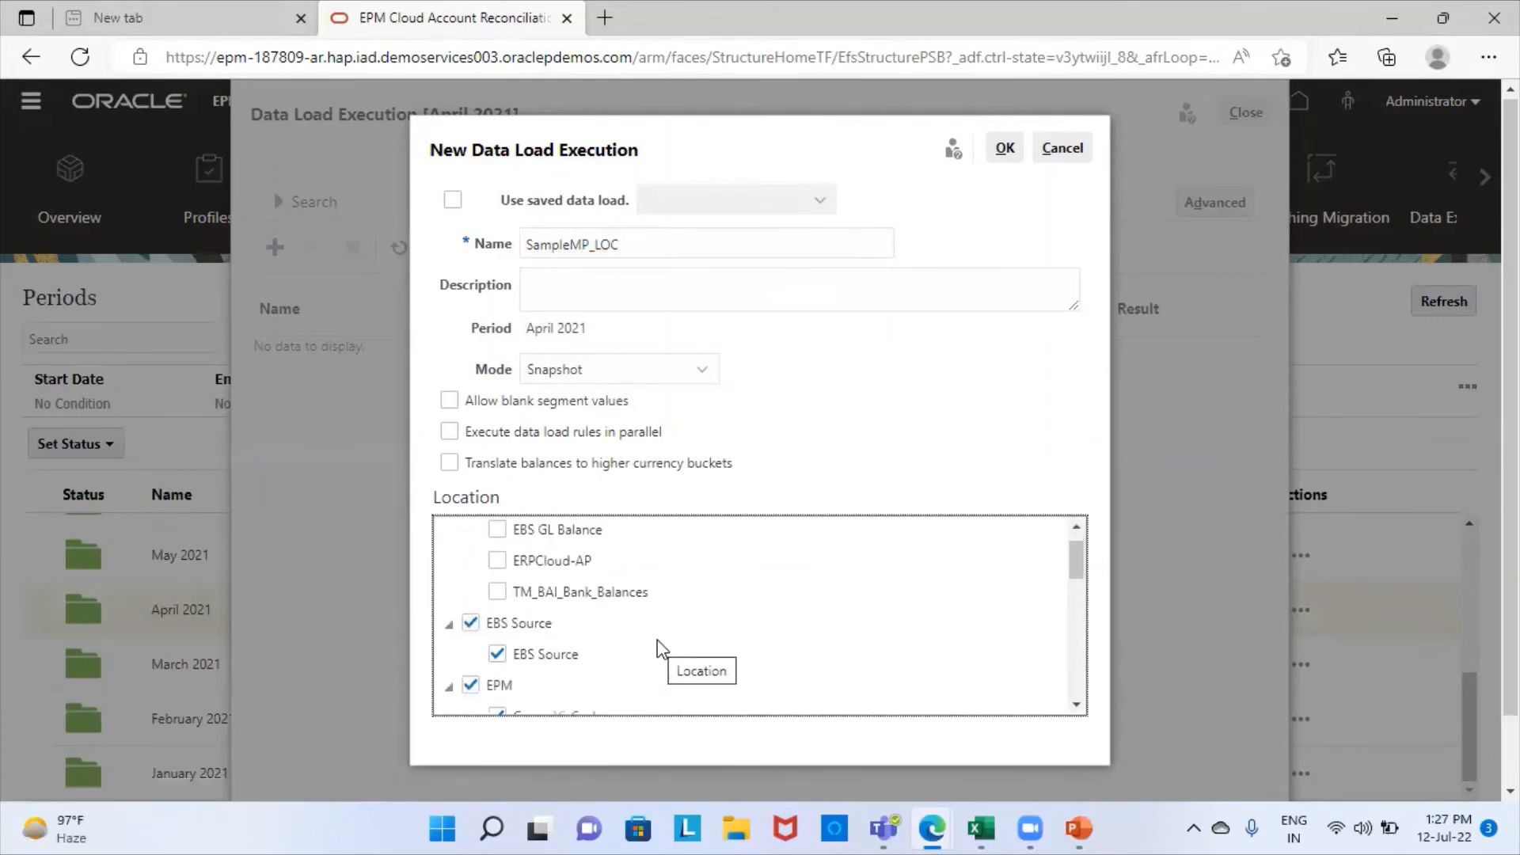
{"action": "scroll", "coordinate": [661, 651], "scroll_direction": "down", "scroll_amount": 1}
{"action": "left_click", "coordinate": [467, 593]}
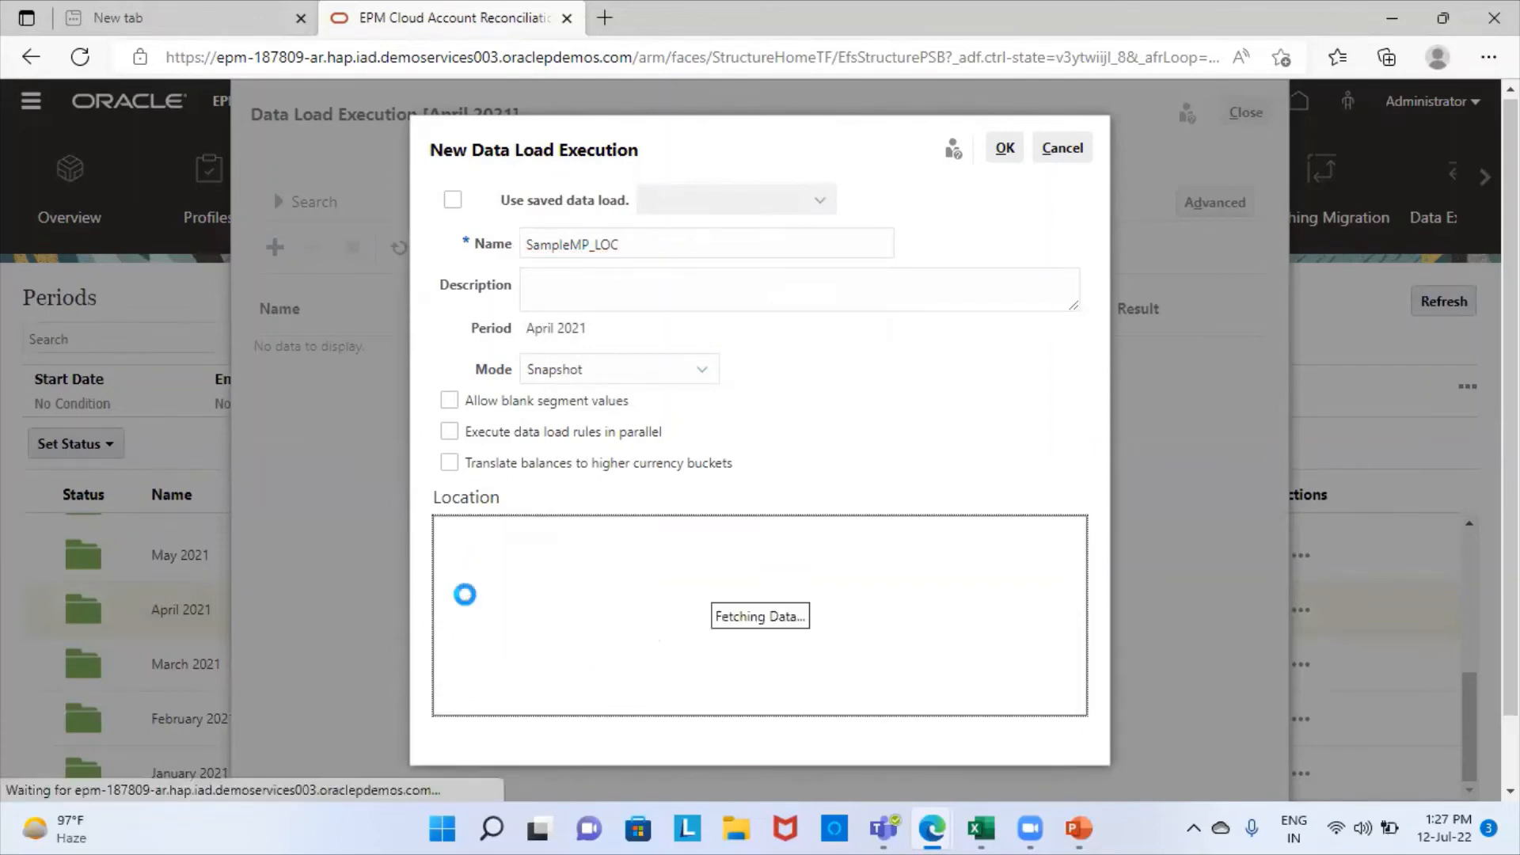
{"action": "scroll", "coordinate": [680, 669], "scroll_direction": "down", "scroll_amount": 3}
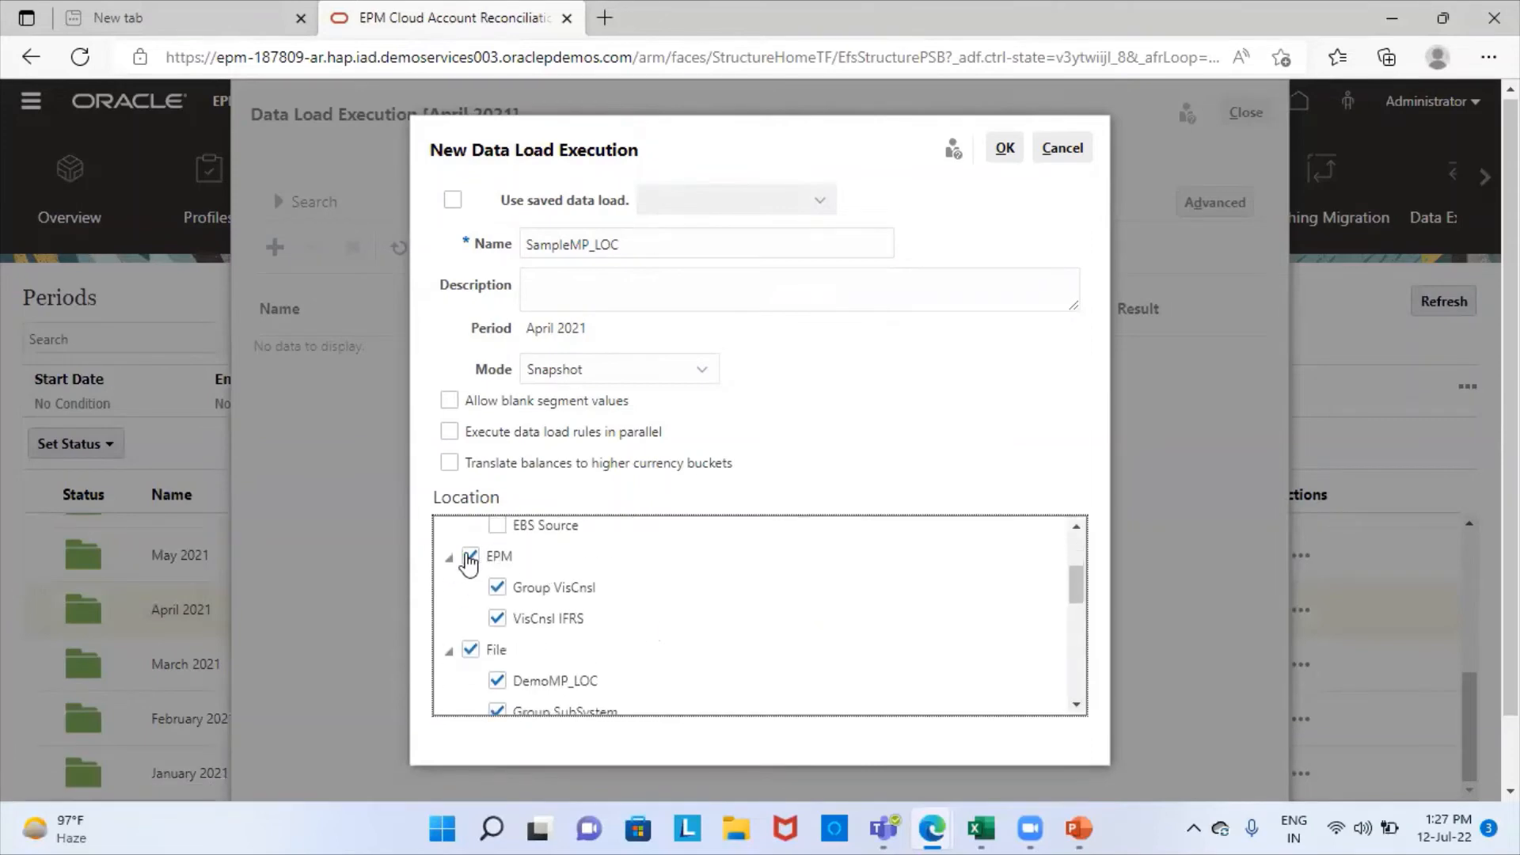
{"action": "left_click", "coordinate": [469, 558]}
{"action": "scroll", "coordinate": [543, 633], "scroll_direction": "down", "scroll_amount": 2}
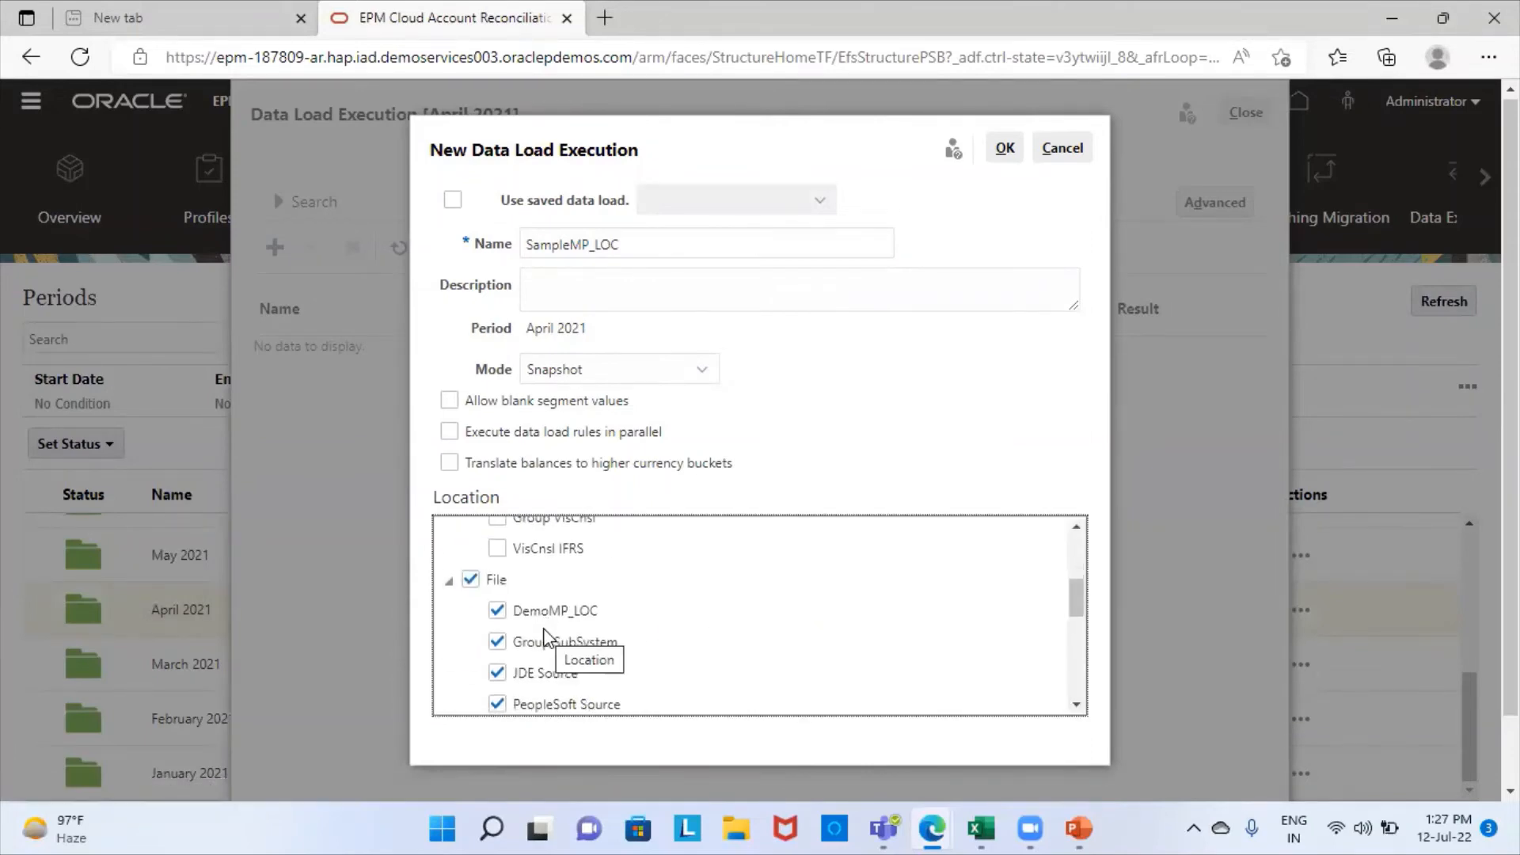
{"action": "left_click", "coordinate": [470, 579]}
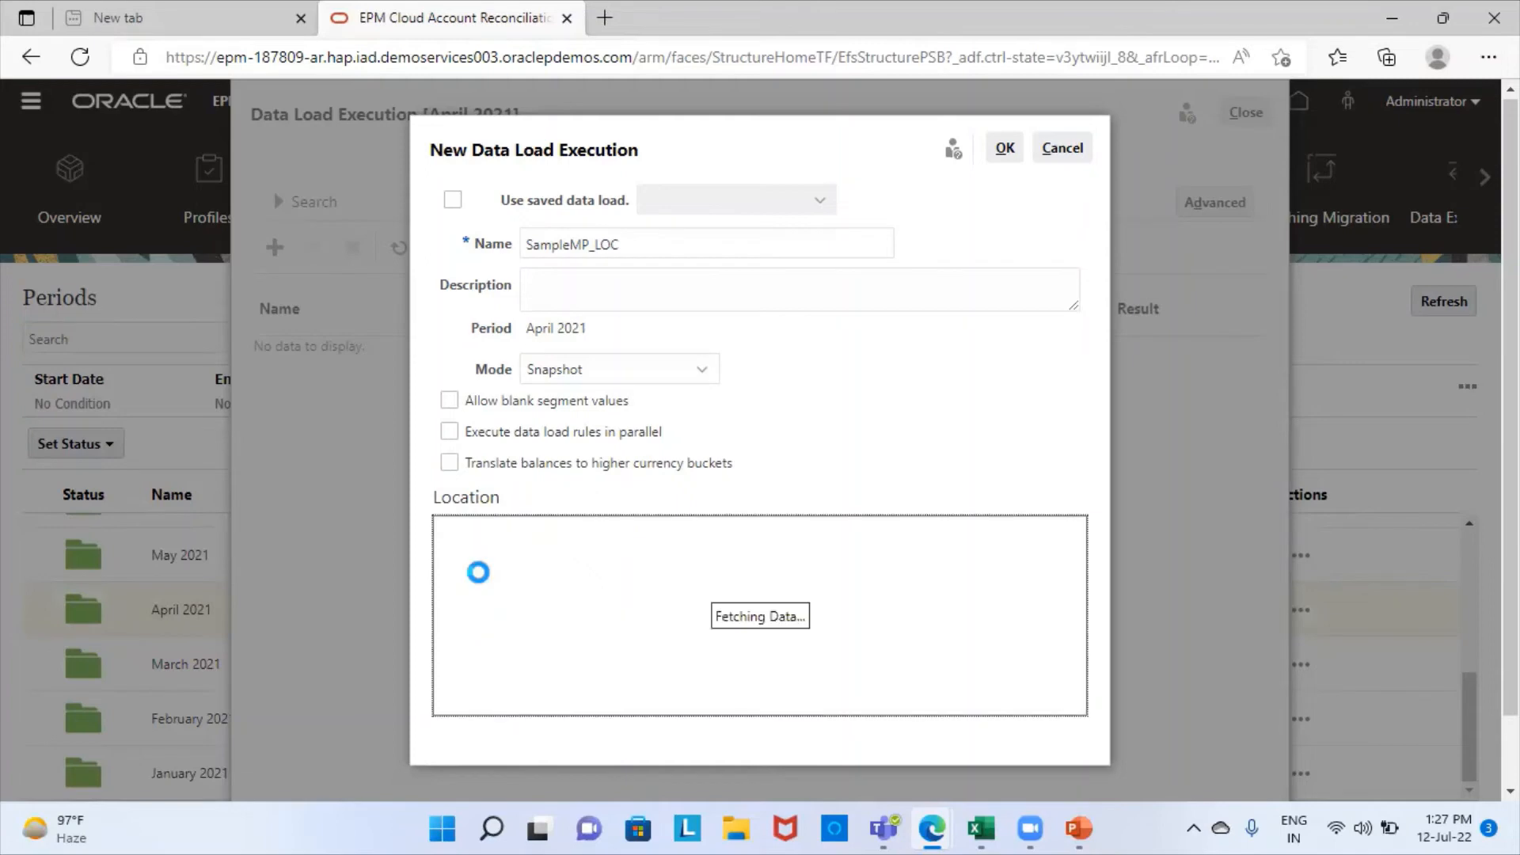
{"action": "scroll", "coordinate": [566, 665], "scroll_direction": "down", "scroll_amount": 3}
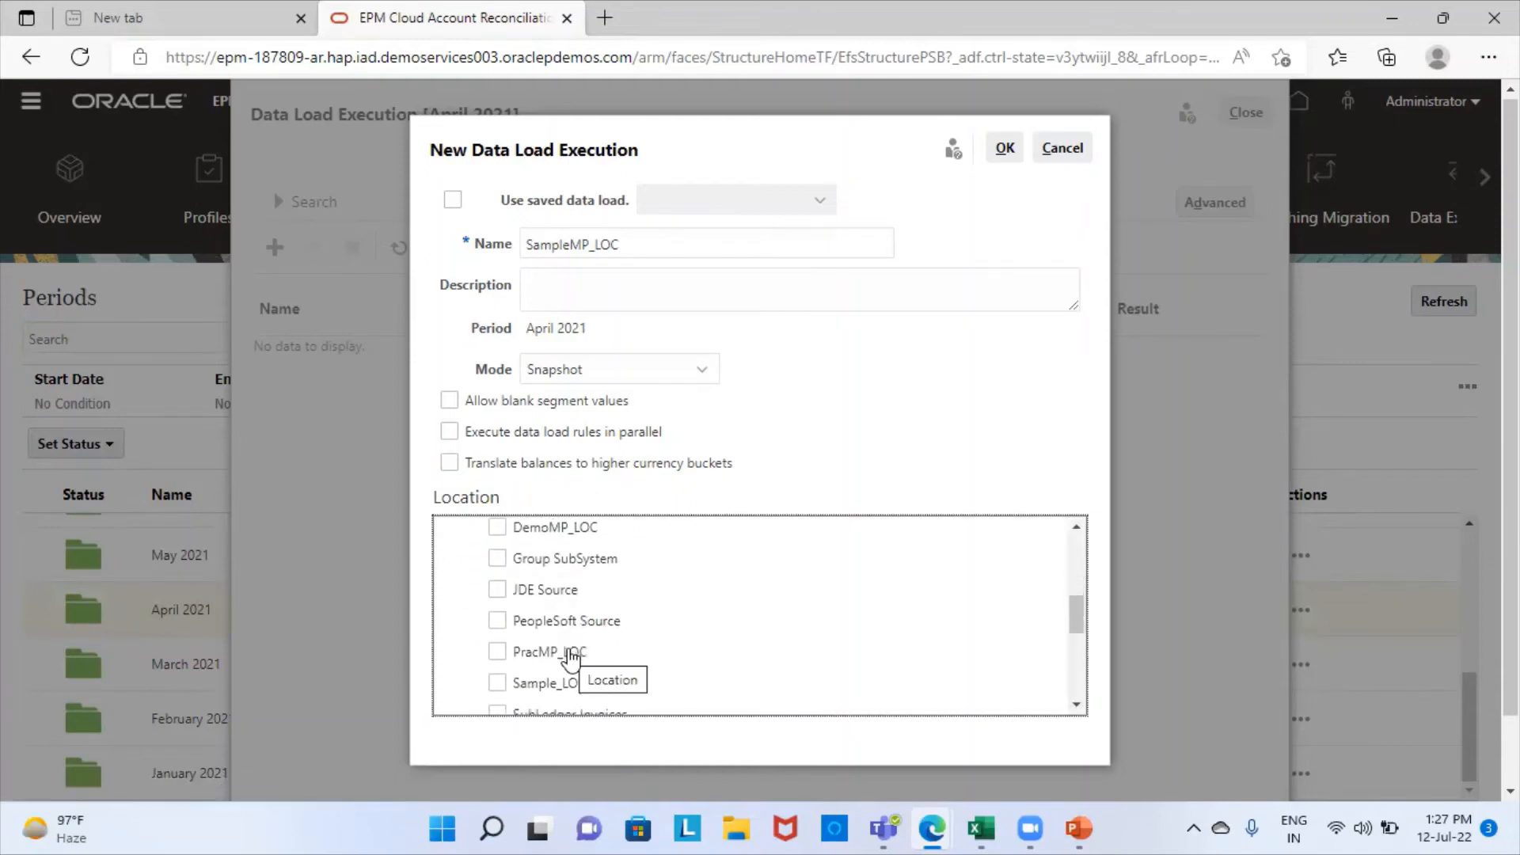
{"action": "scroll", "coordinate": [570, 655], "scroll_direction": "down", "scroll_amount": 3}
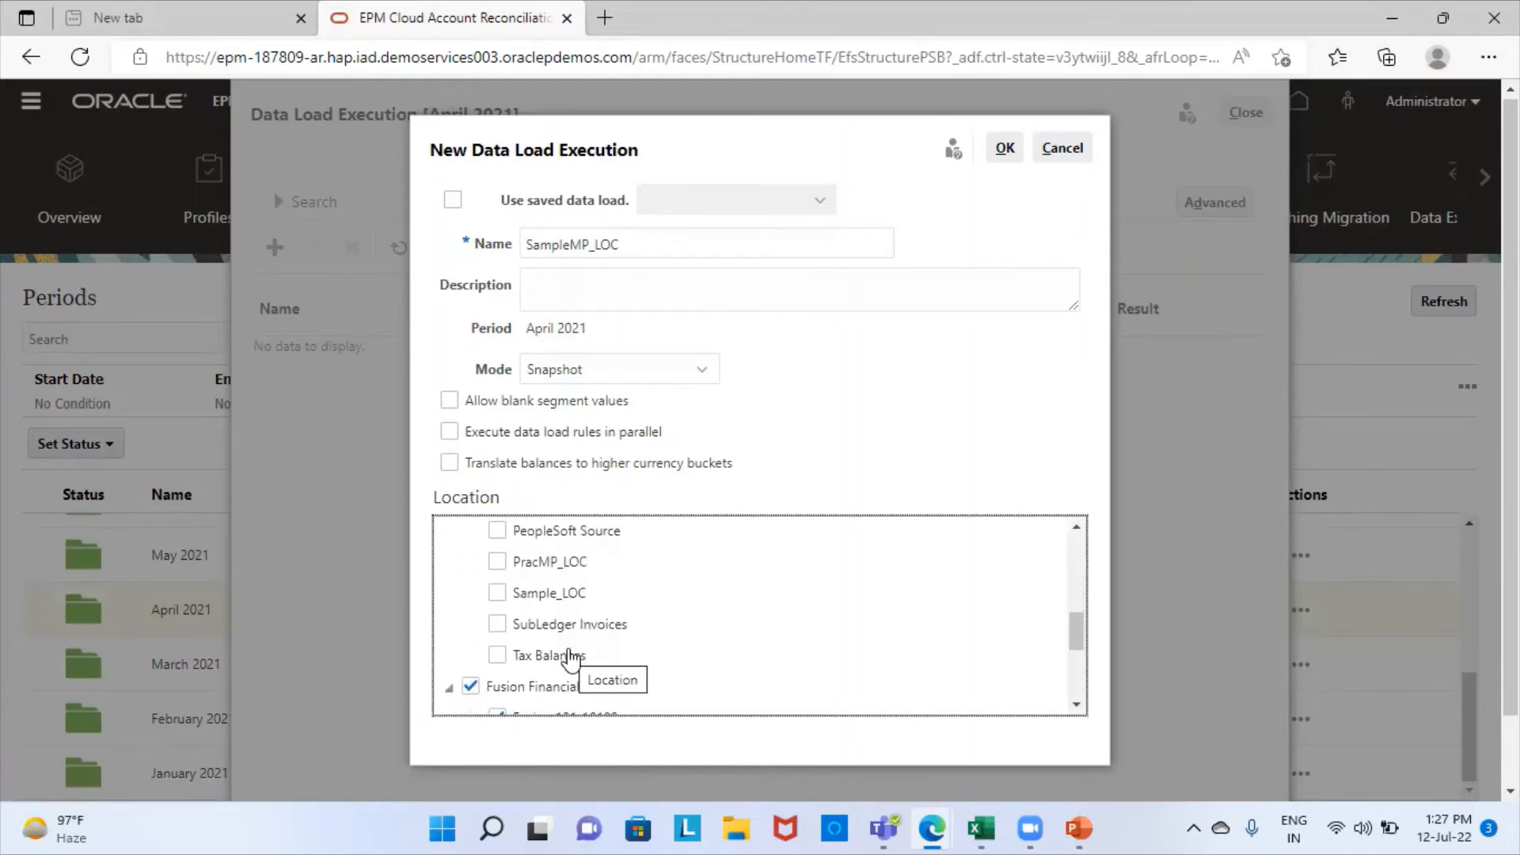
{"action": "left_click", "coordinate": [498, 566]}
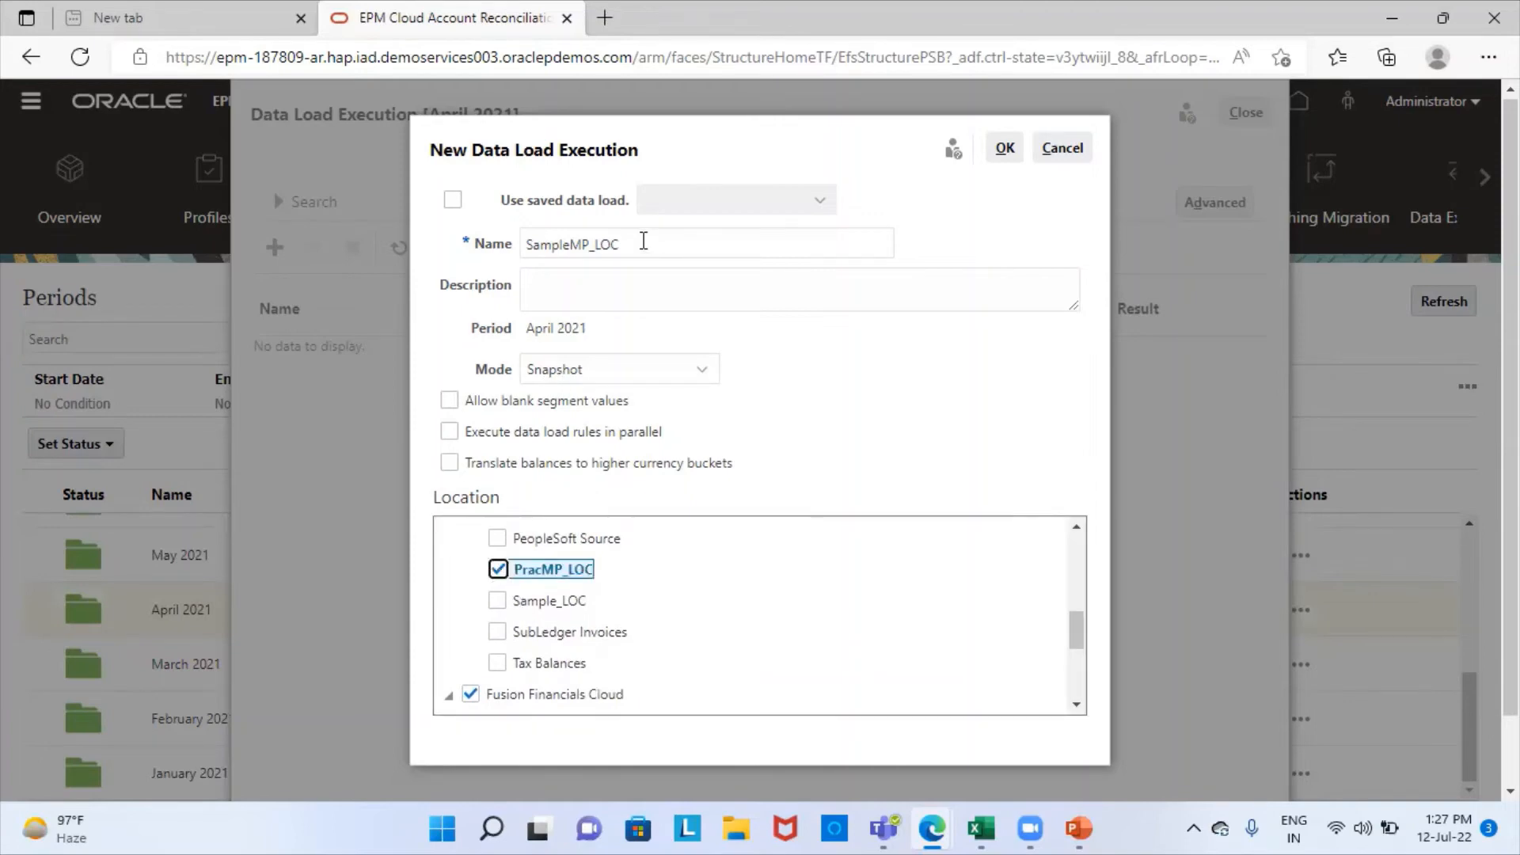
Rename the April 2021 data load execution as PracMP_LOC.
{"action": "left_click", "coordinate": [570, 243]}
{"action": "key", "text": "BackSpace"}
{"action": "key", "text": "BackSpace"}
{"action": "key", "text": "BackSpace"}
{"action": "key", "text": "BackSpace"}
{"action": "key", "text": "BackSpace"}
{"action": "key", "text": "BackSpace"}
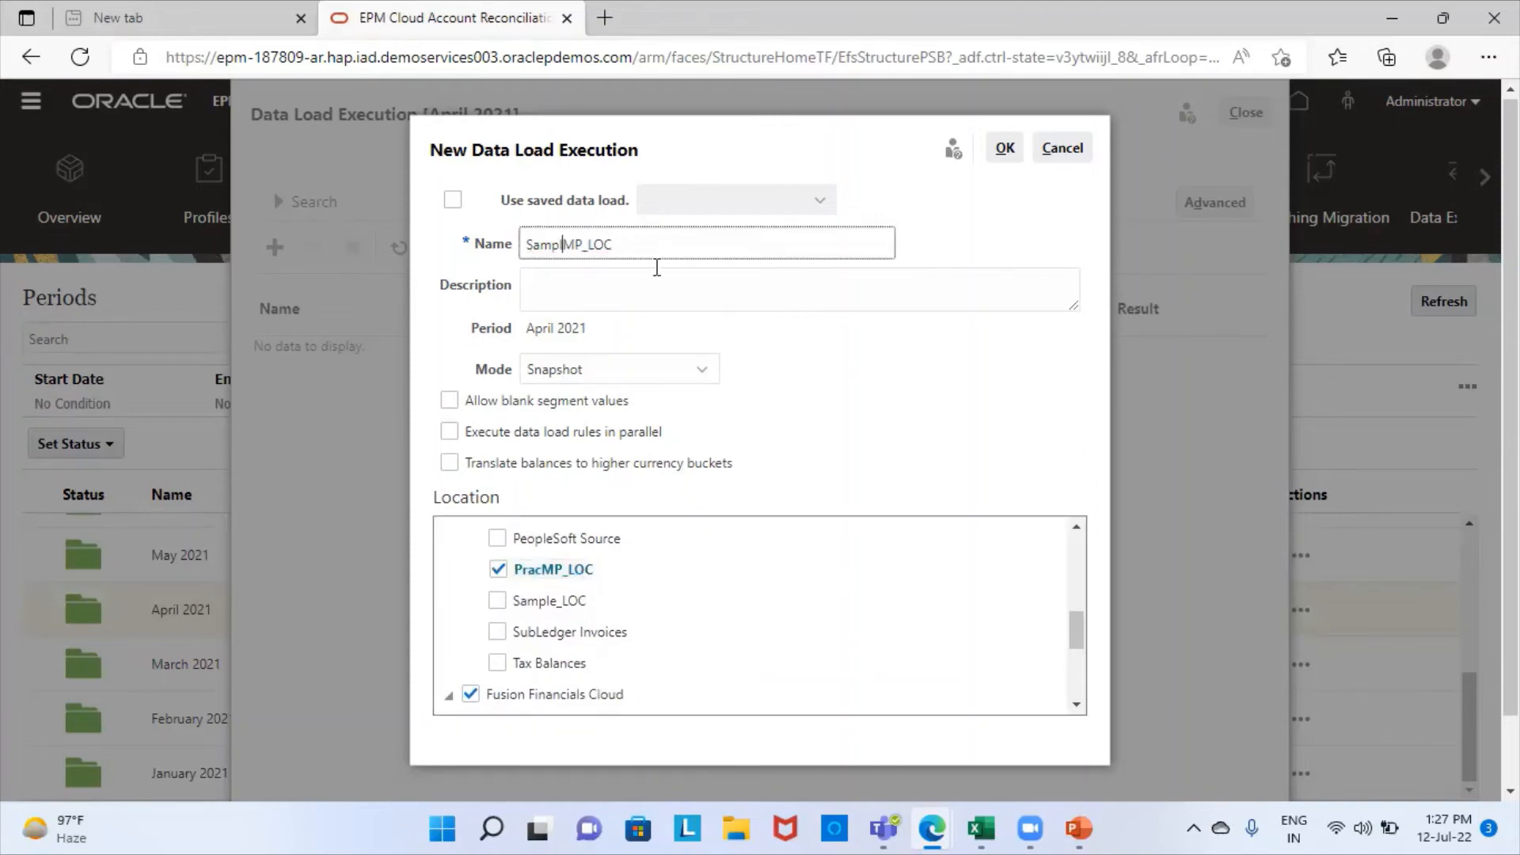
{"action": "type", "text": "Prac"}
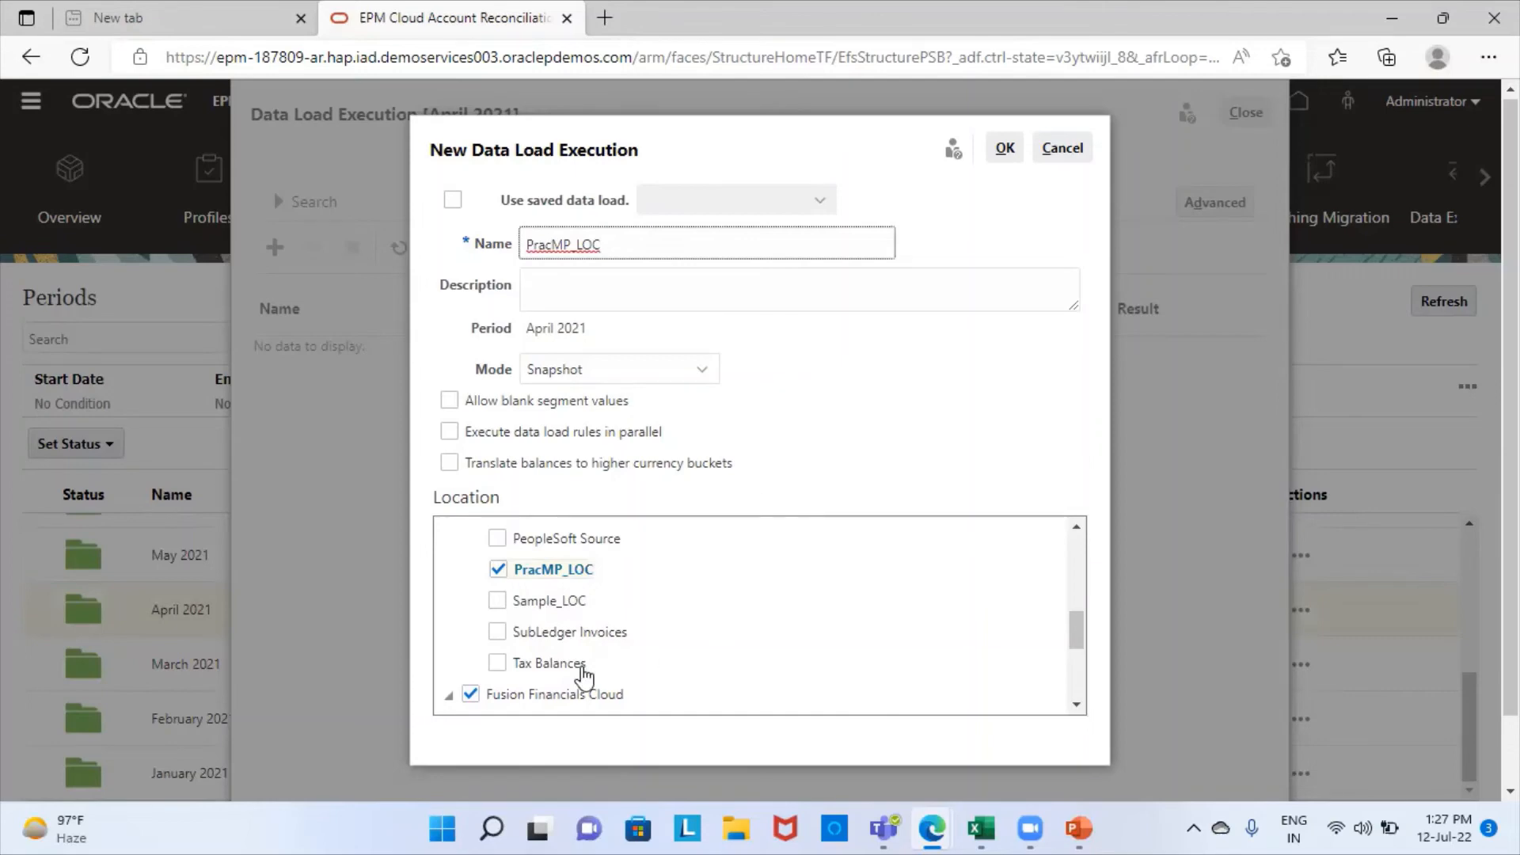
Deselect the Fusion Financials Cloud location group and submit the April 2021 data load execution.
{"action": "left_click", "coordinate": [471, 694]}
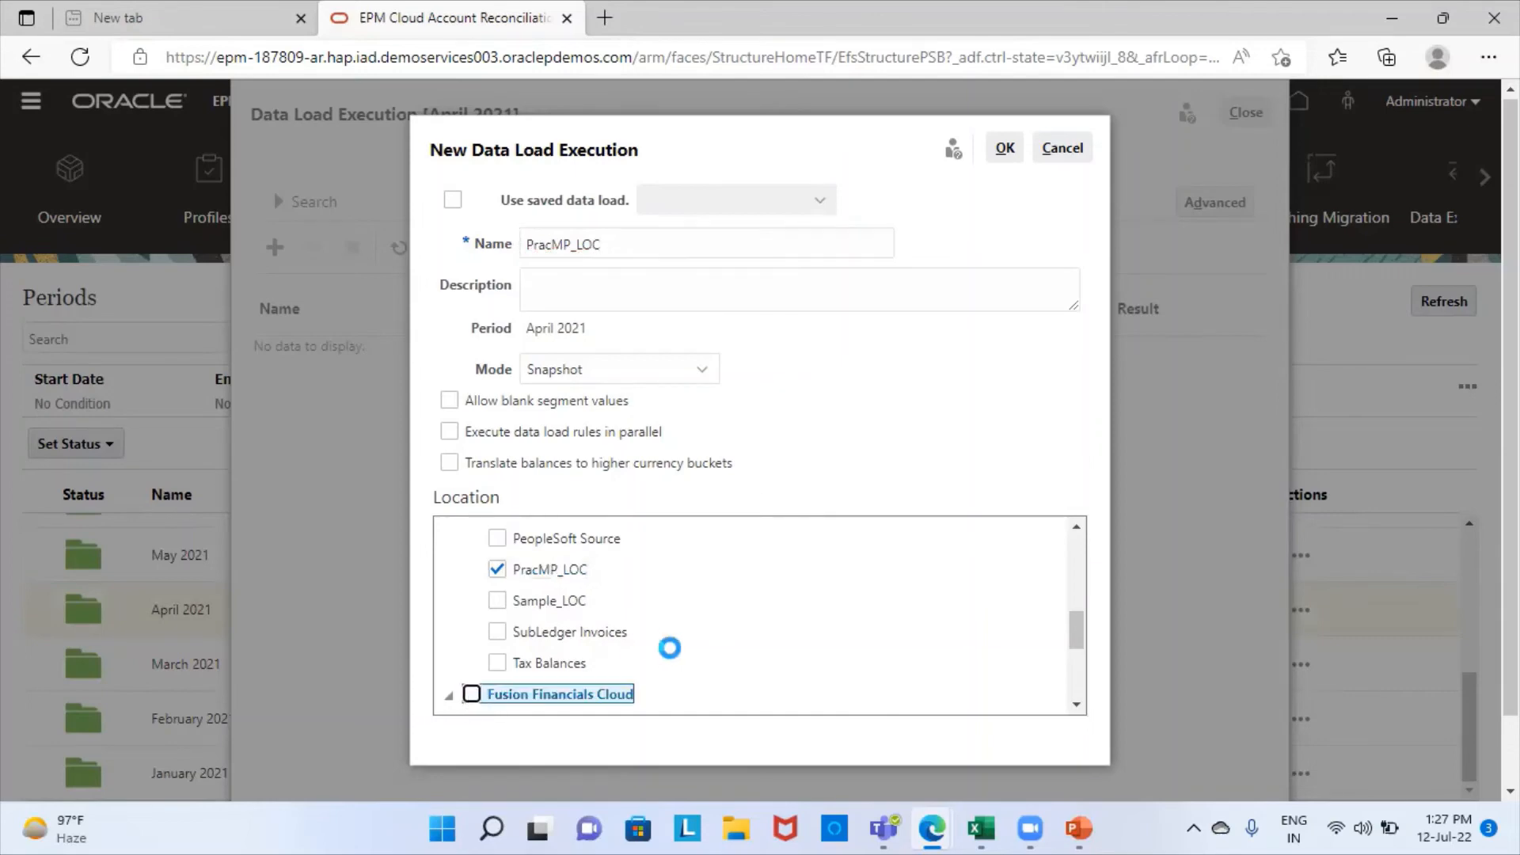
{"action": "scroll", "coordinate": [675, 658], "scroll_direction": "down", "scroll_amount": 5}
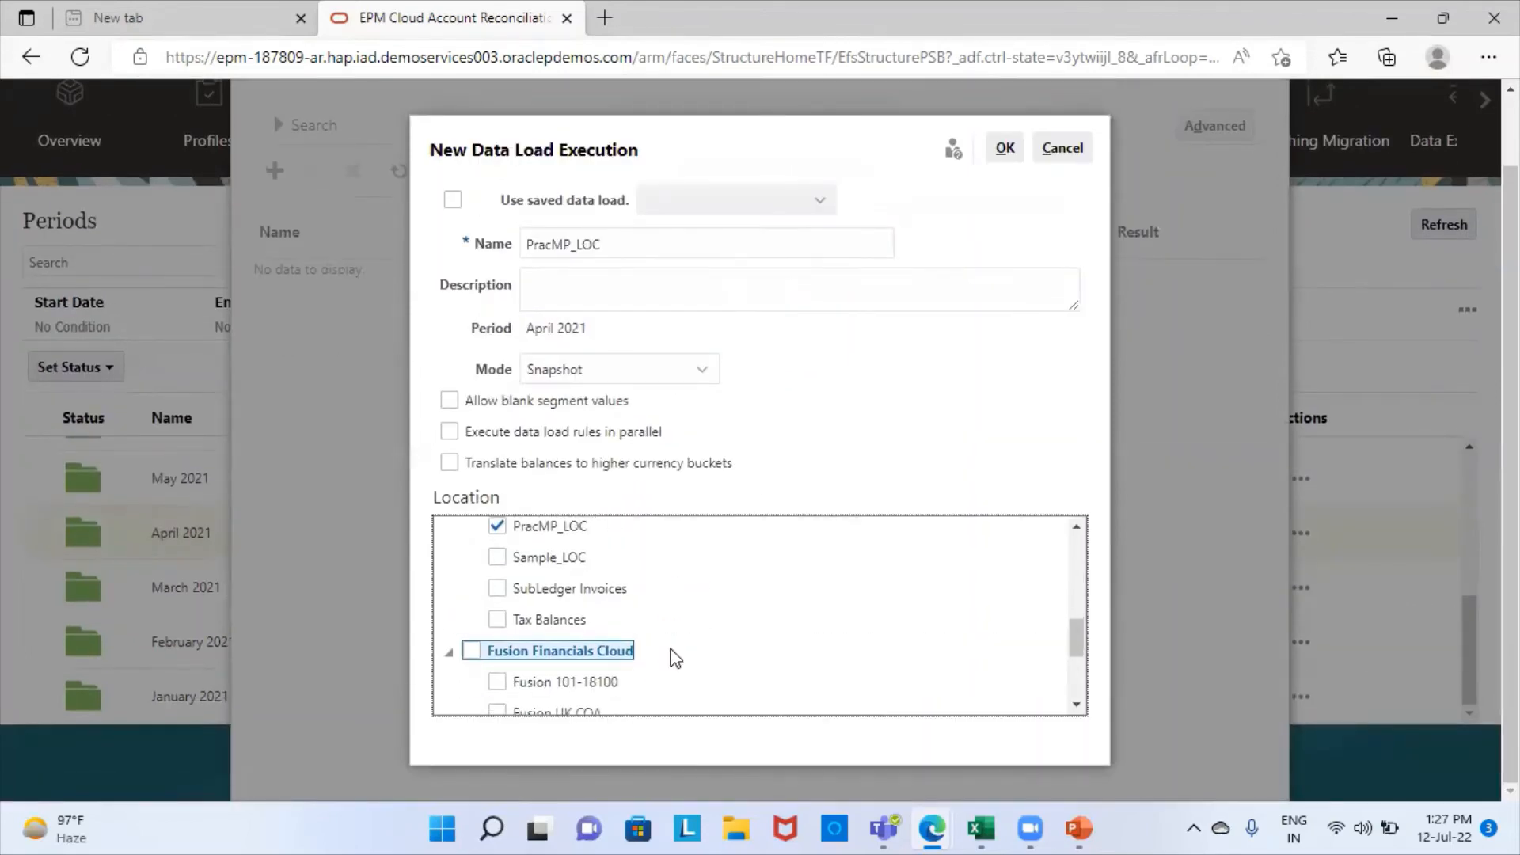
{"action": "scroll", "coordinate": [674, 659], "scroll_direction": "up", "scroll_amount": 5}
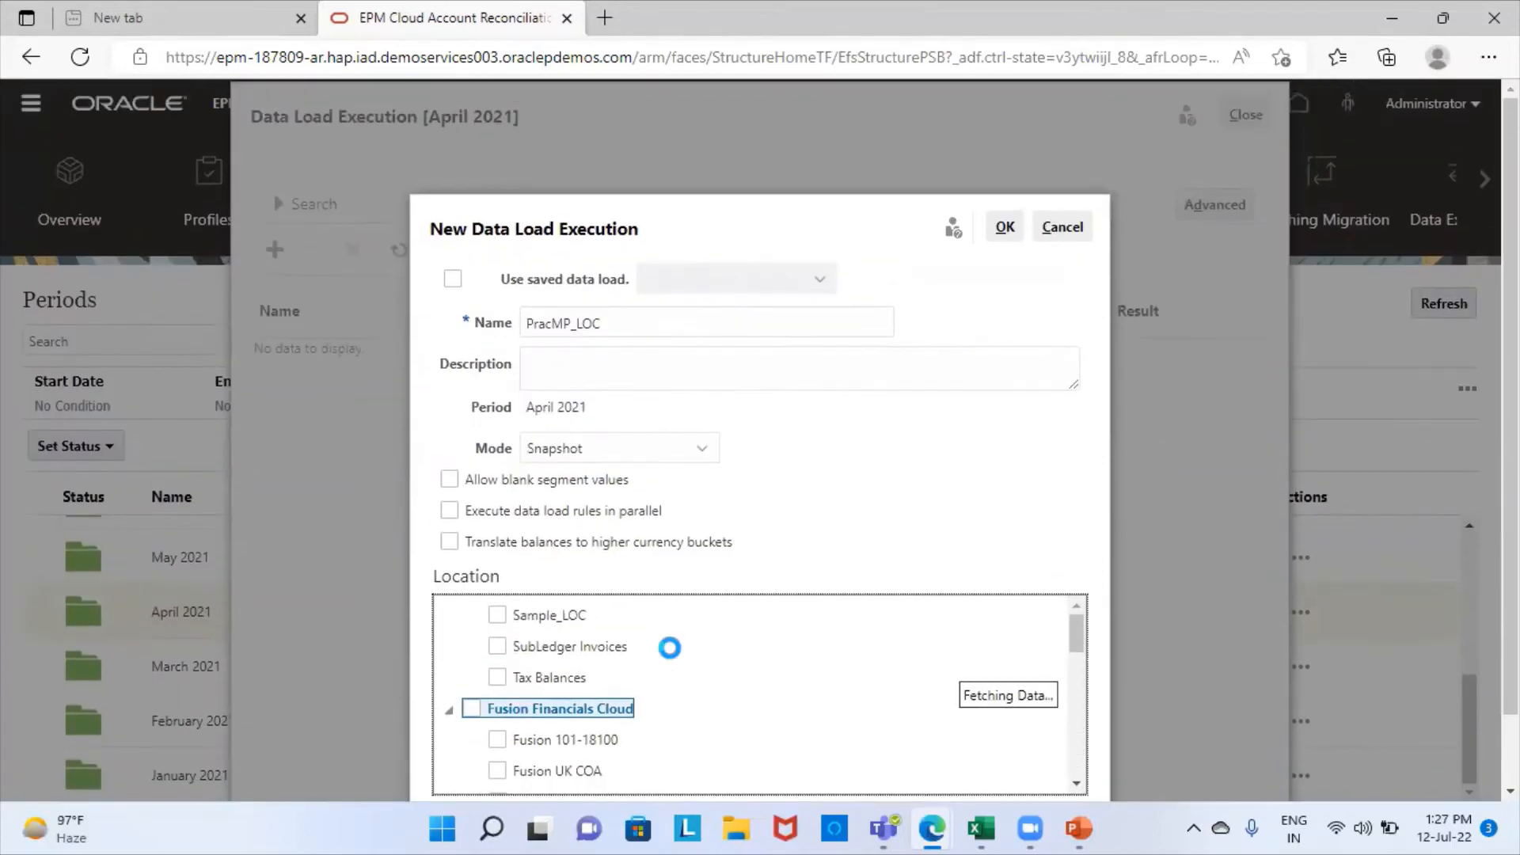
{"action": "left_click", "coordinate": [1005, 147]}
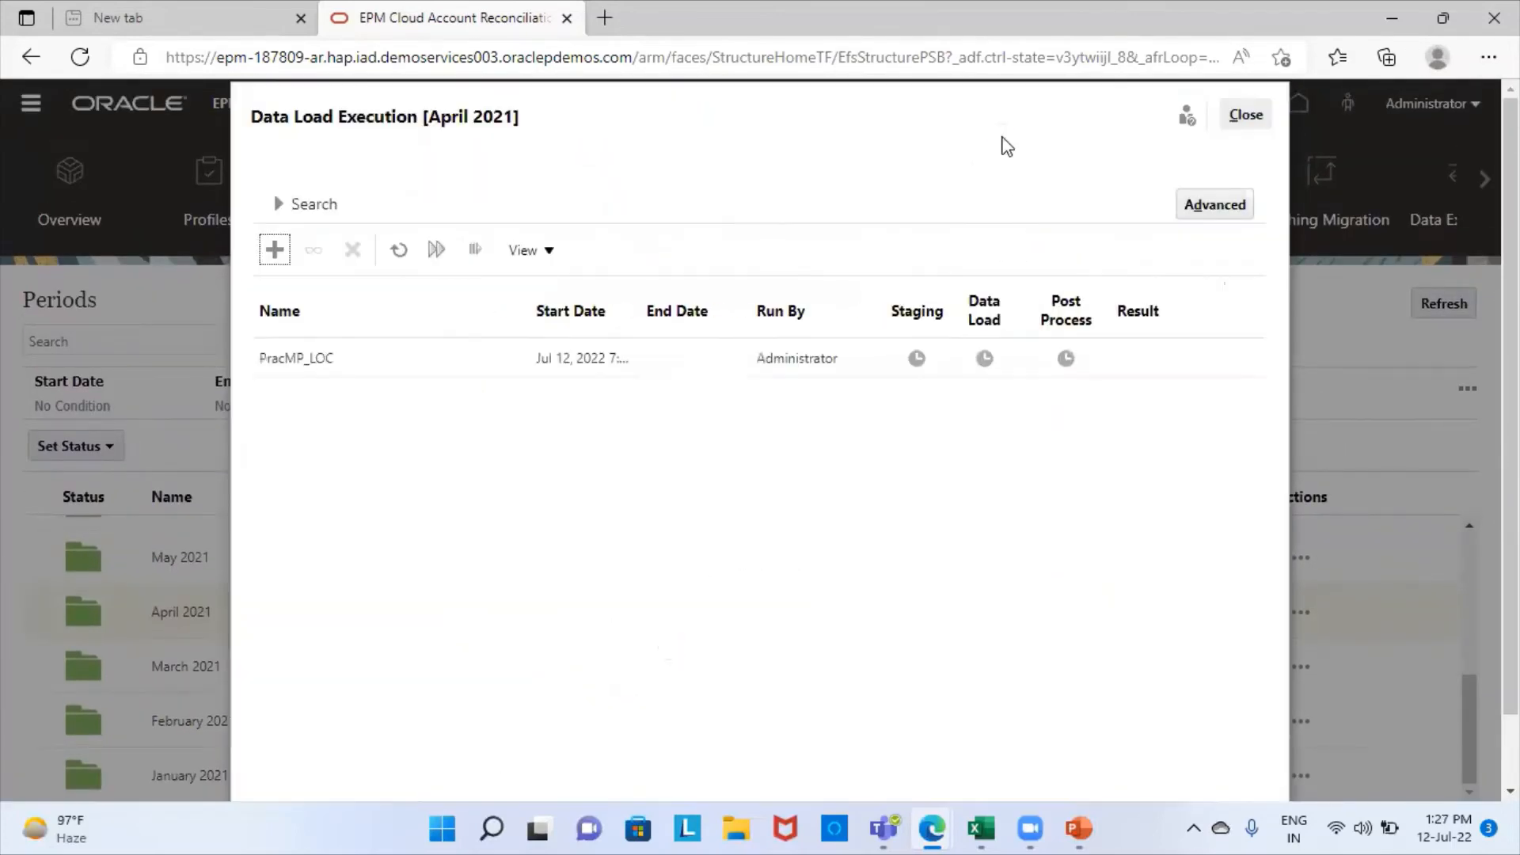
Refresh the April 2021 data load execution list repeatedly to check the PracMP_LOC status, and close the list.
{"action": "left_click", "coordinate": [407, 258]}
{"action": "left_click", "coordinate": [404, 255]}
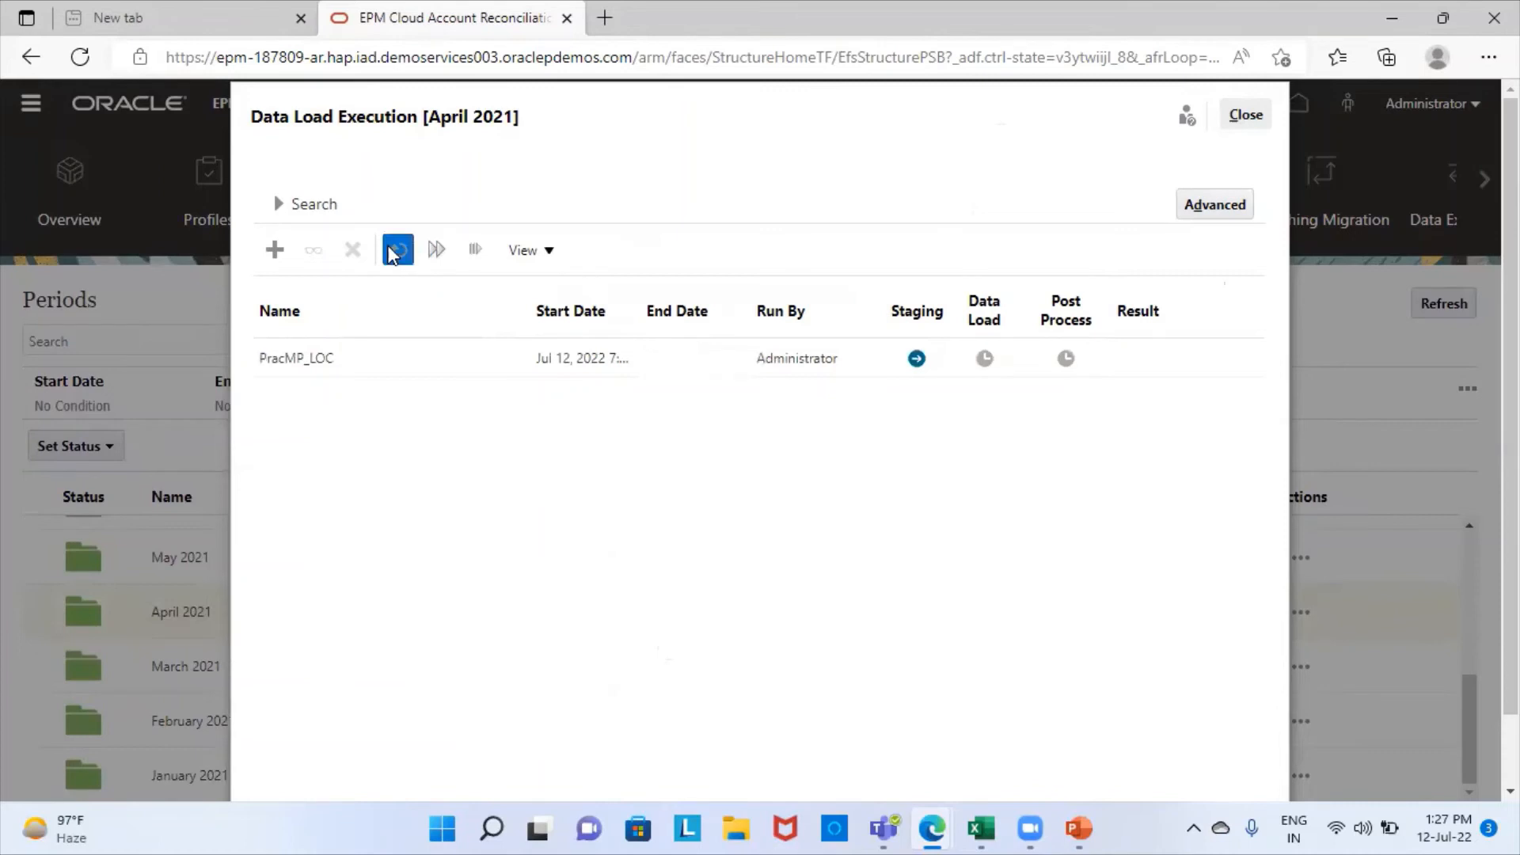
{"action": "left_click", "coordinate": [399, 252]}
{"action": "left_click", "coordinate": [398, 252]}
{"action": "left_click", "coordinate": [398, 252]}
{"action": "left_click", "coordinate": [398, 251]}
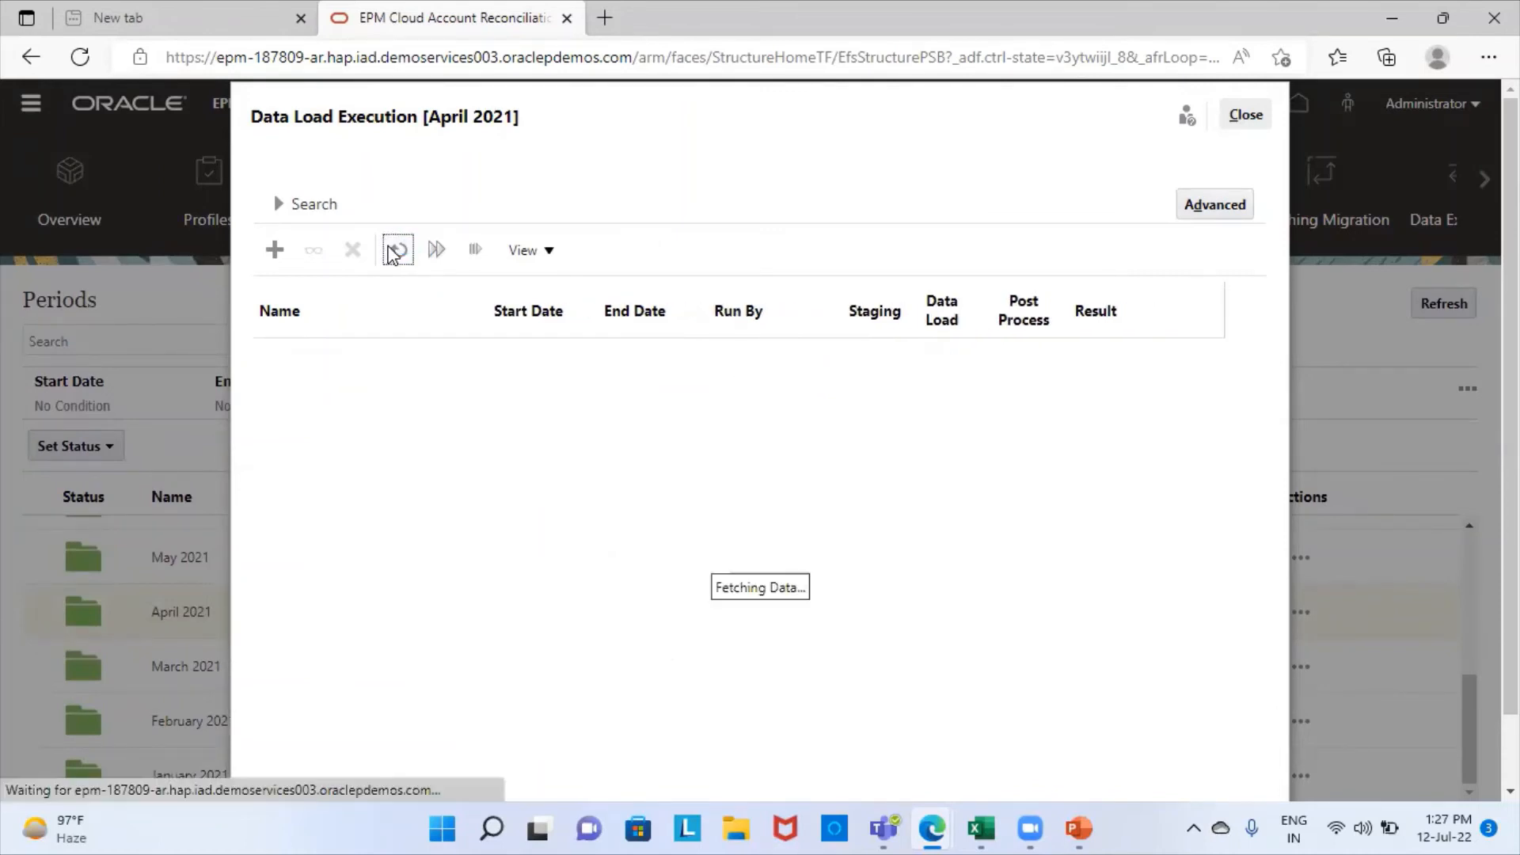
{"action": "left_click", "coordinate": [398, 252]}
{"action": "left_click", "coordinate": [398, 251]}
{"action": "left_click", "coordinate": [397, 251]}
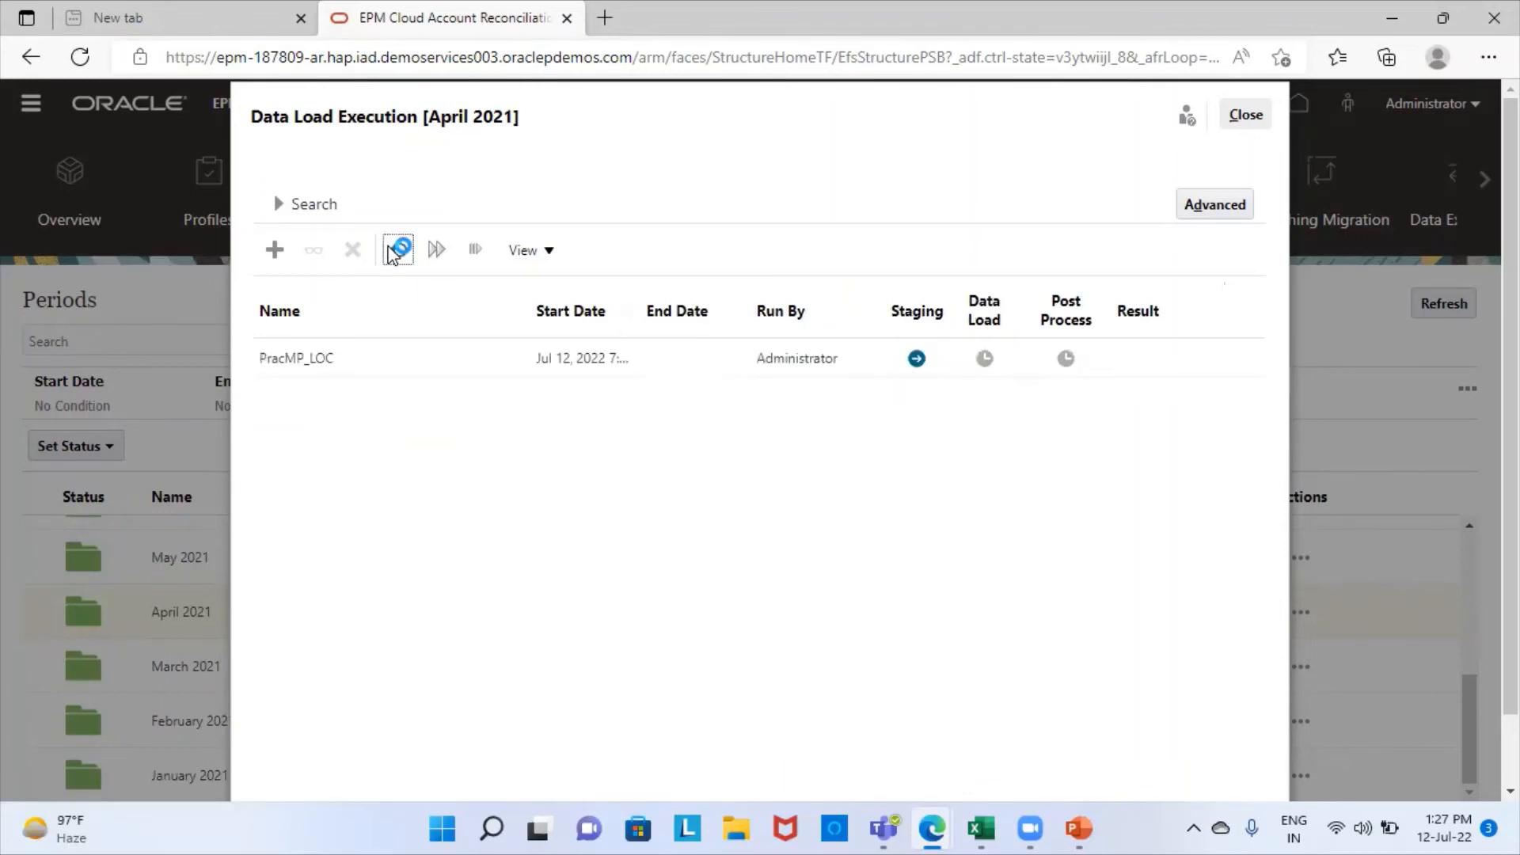
{"action": "left_click", "coordinate": [397, 251]}
{"action": "left_click", "coordinate": [397, 251]}
{"action": "left_click", "coordinate": [397, 251]}
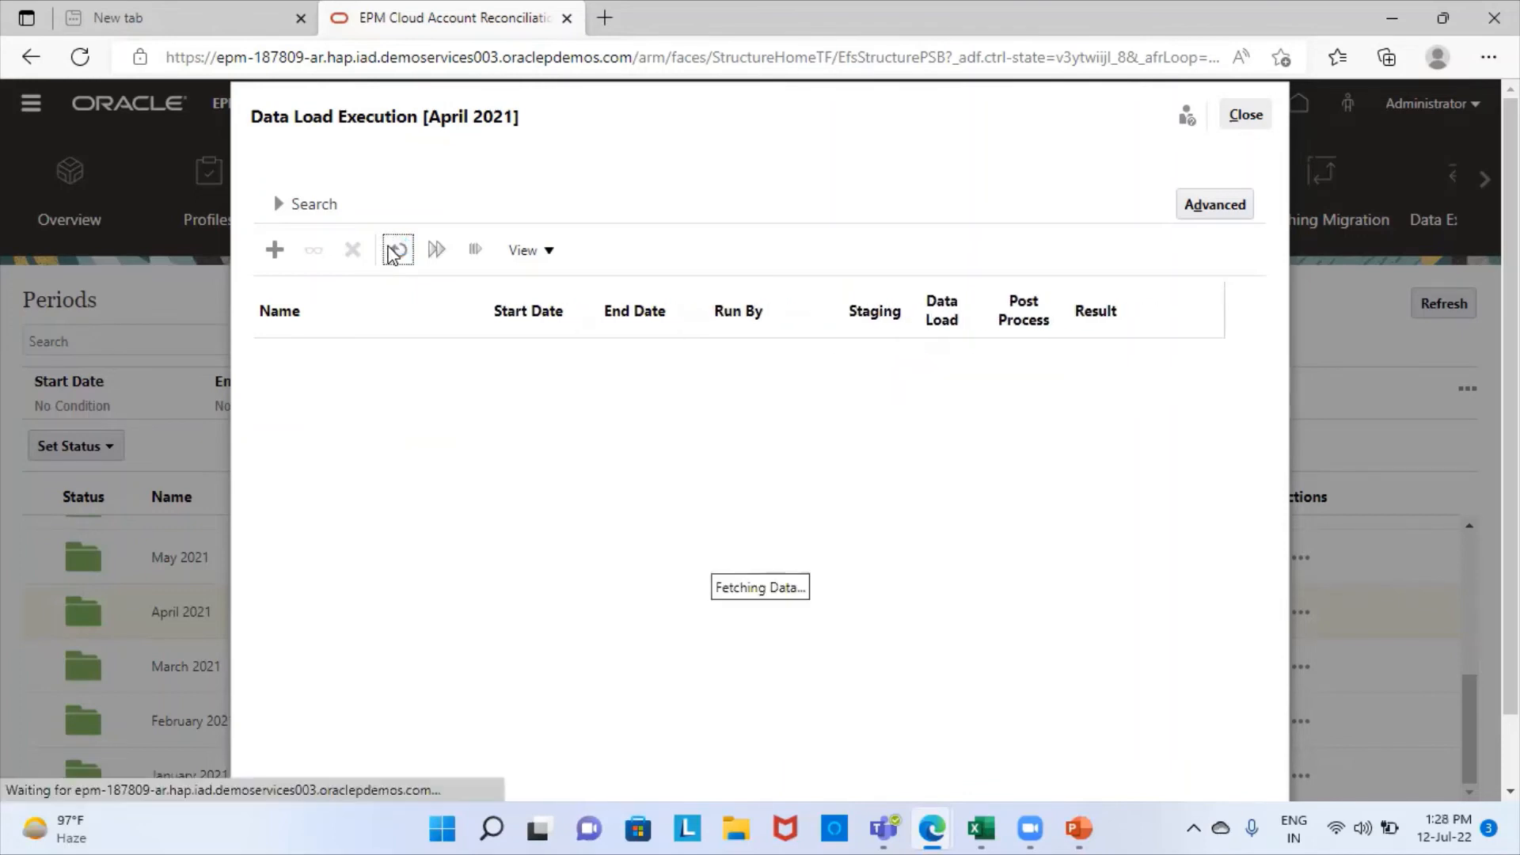
{"action": "left_click", "coordinate": [396, 251]}
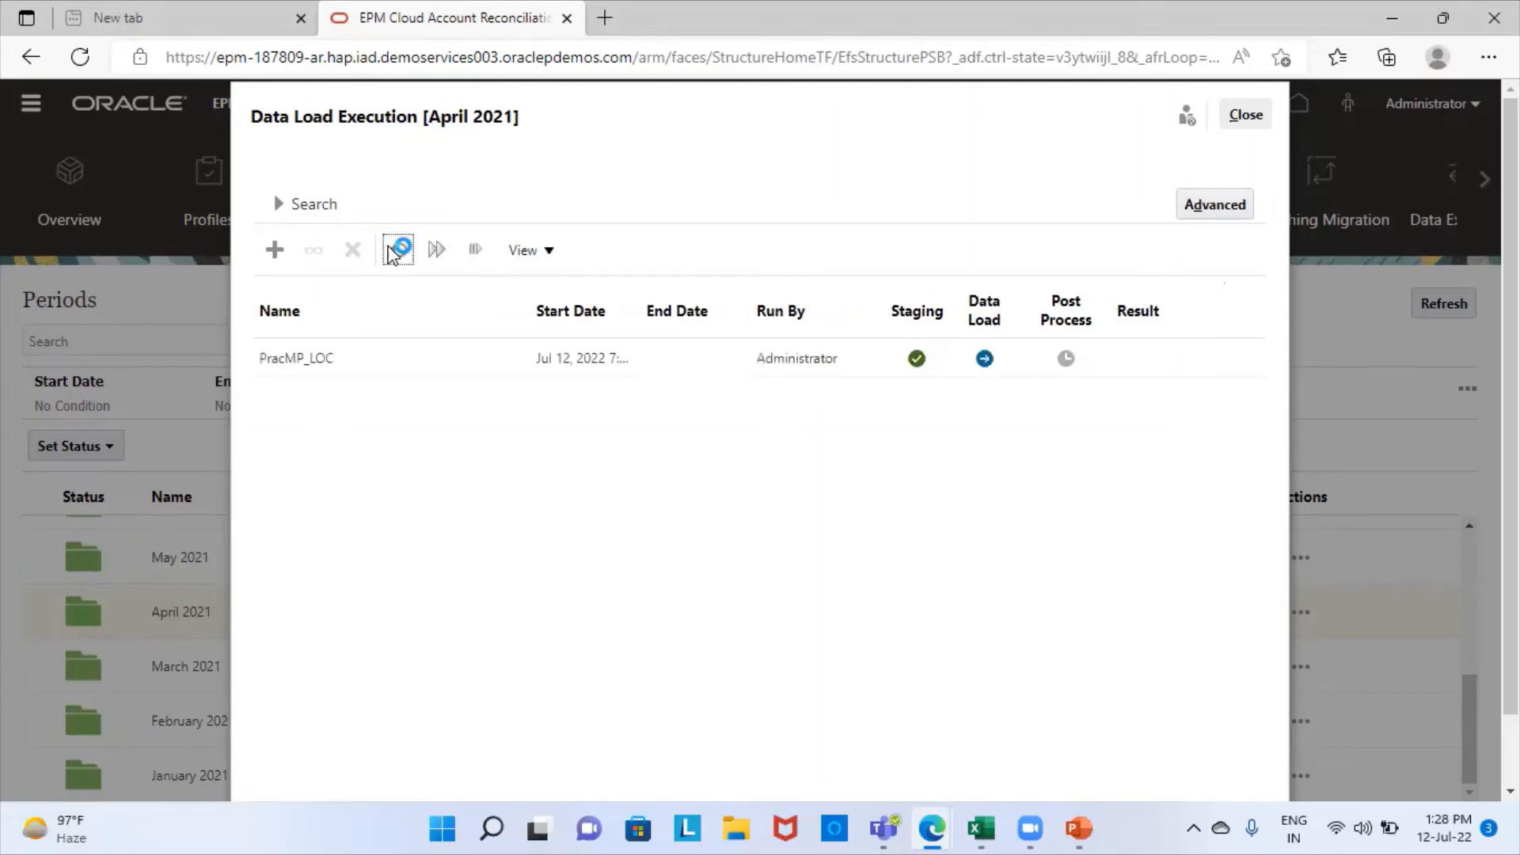
{"action": "left_click", "coordinate": [389, 252]}
{"action": "left_click", "coordinate": [390, 251]}
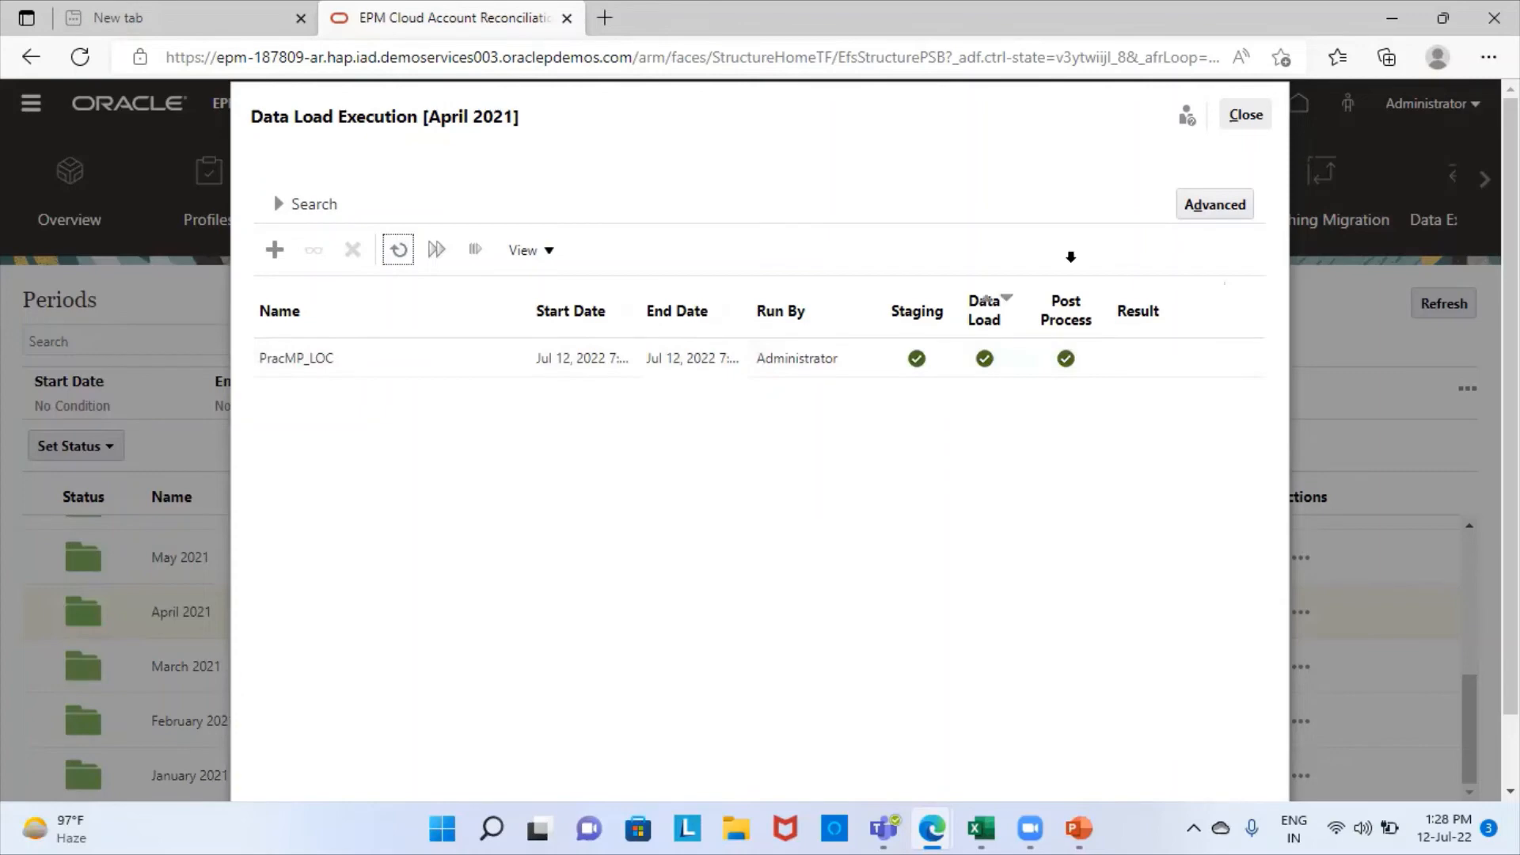
{"action": "left_click", "coordinate": [1247, 116]}
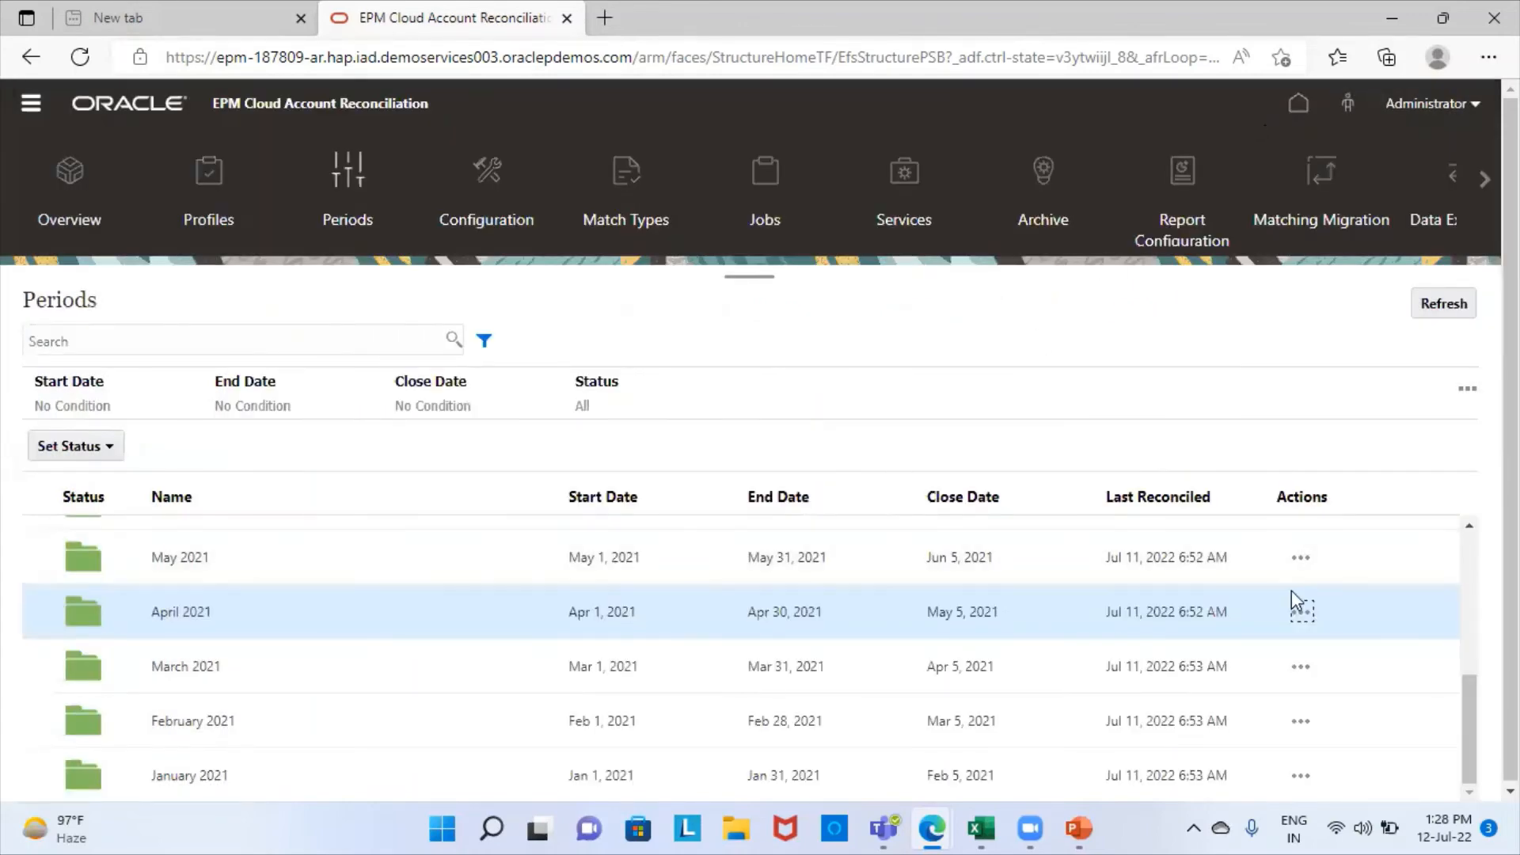
Open Import Data for May 2021 and add a new data load execution named PracMP_LOC.
{"action": "left_click", "coordinate": [1303, 561]}
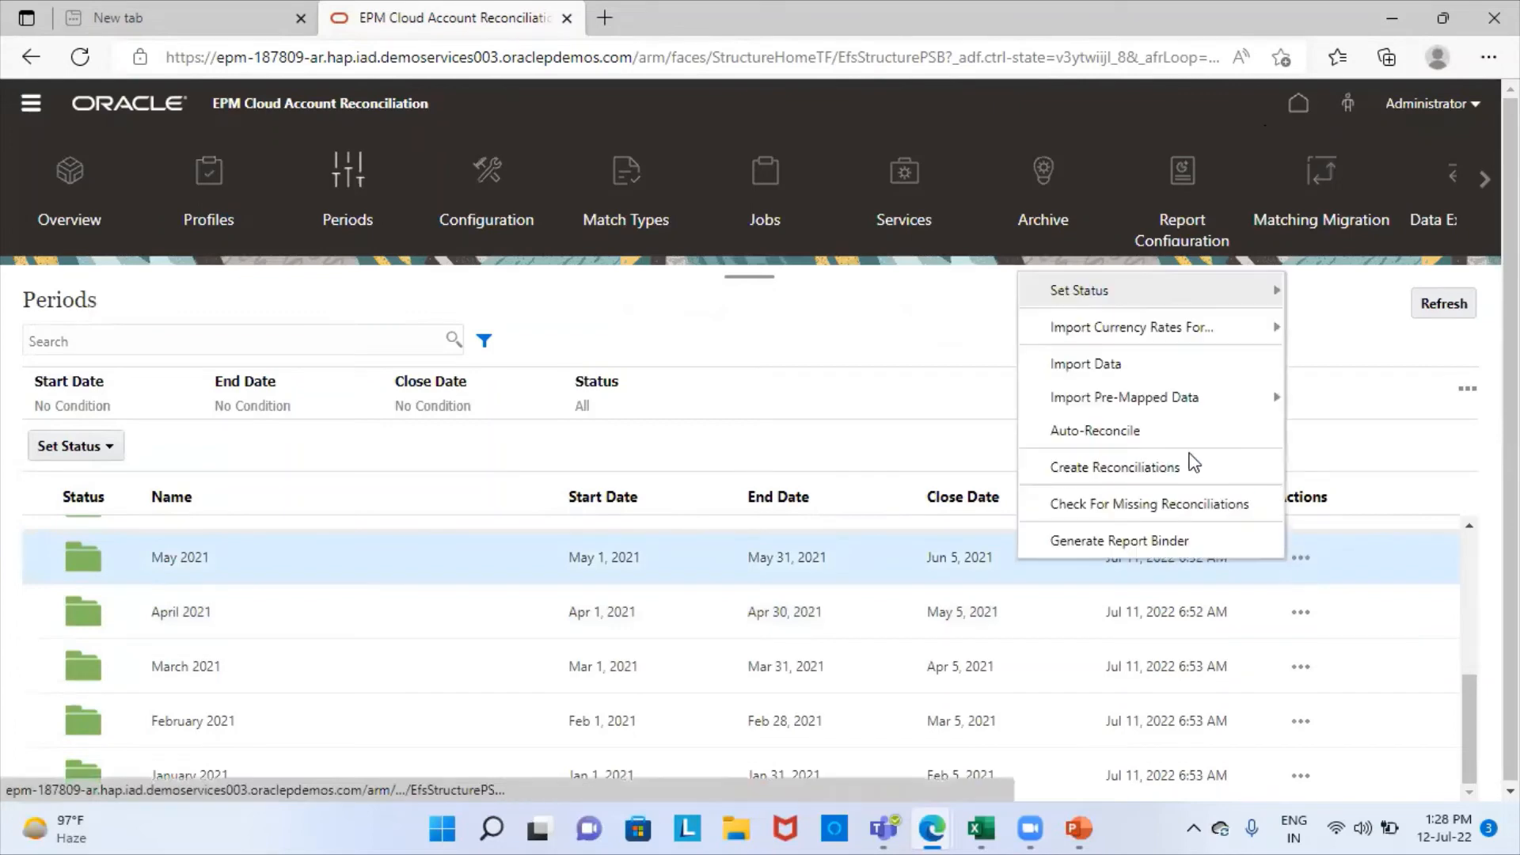
{"action": "left_click", "coordinate": [1077, 366]}
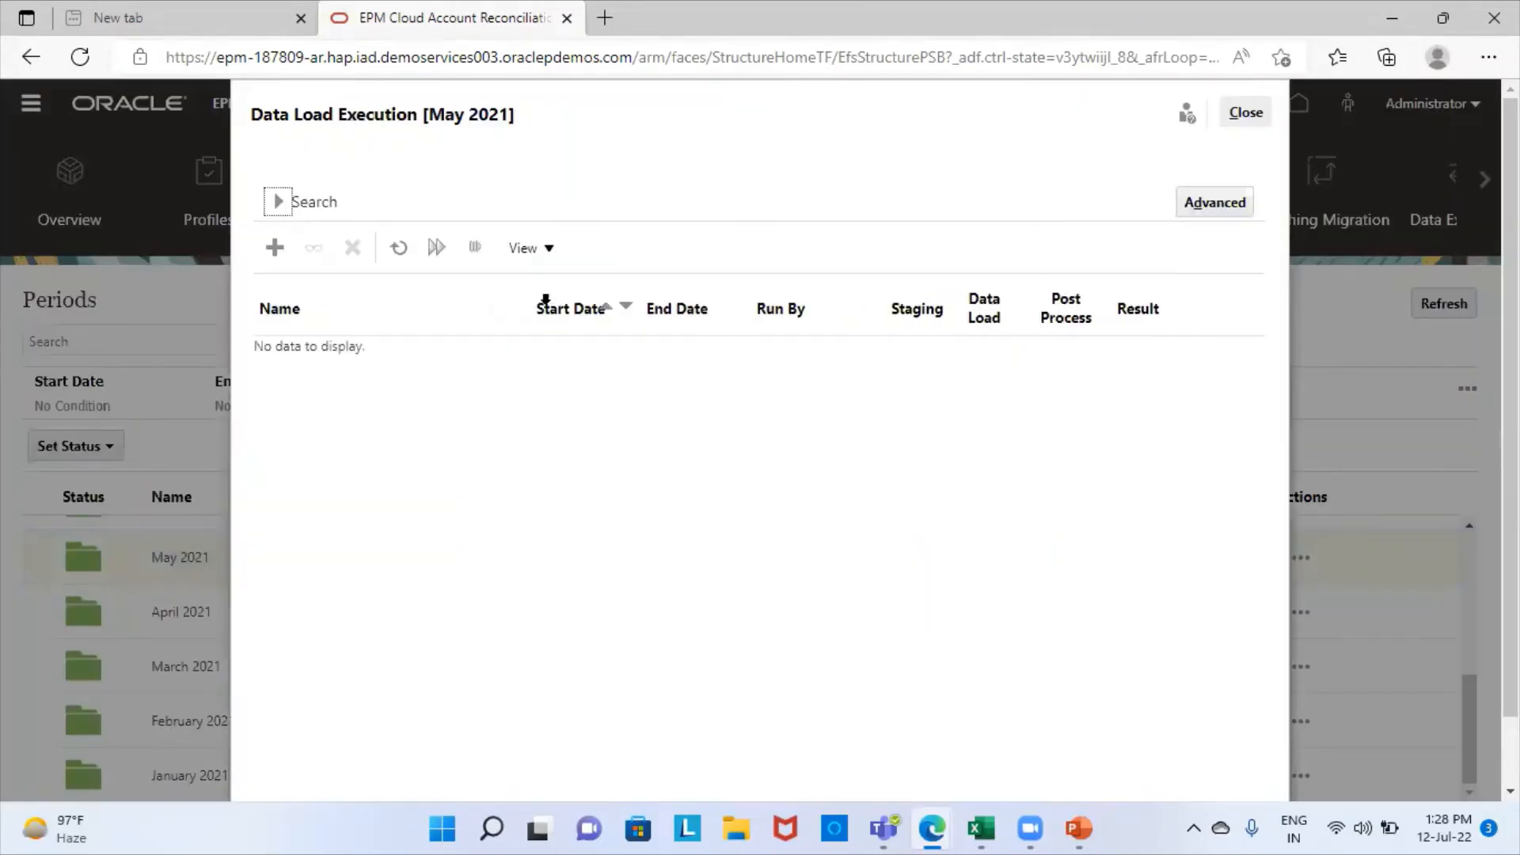
{"action": "left_click", "coordinate": [275, 248]}
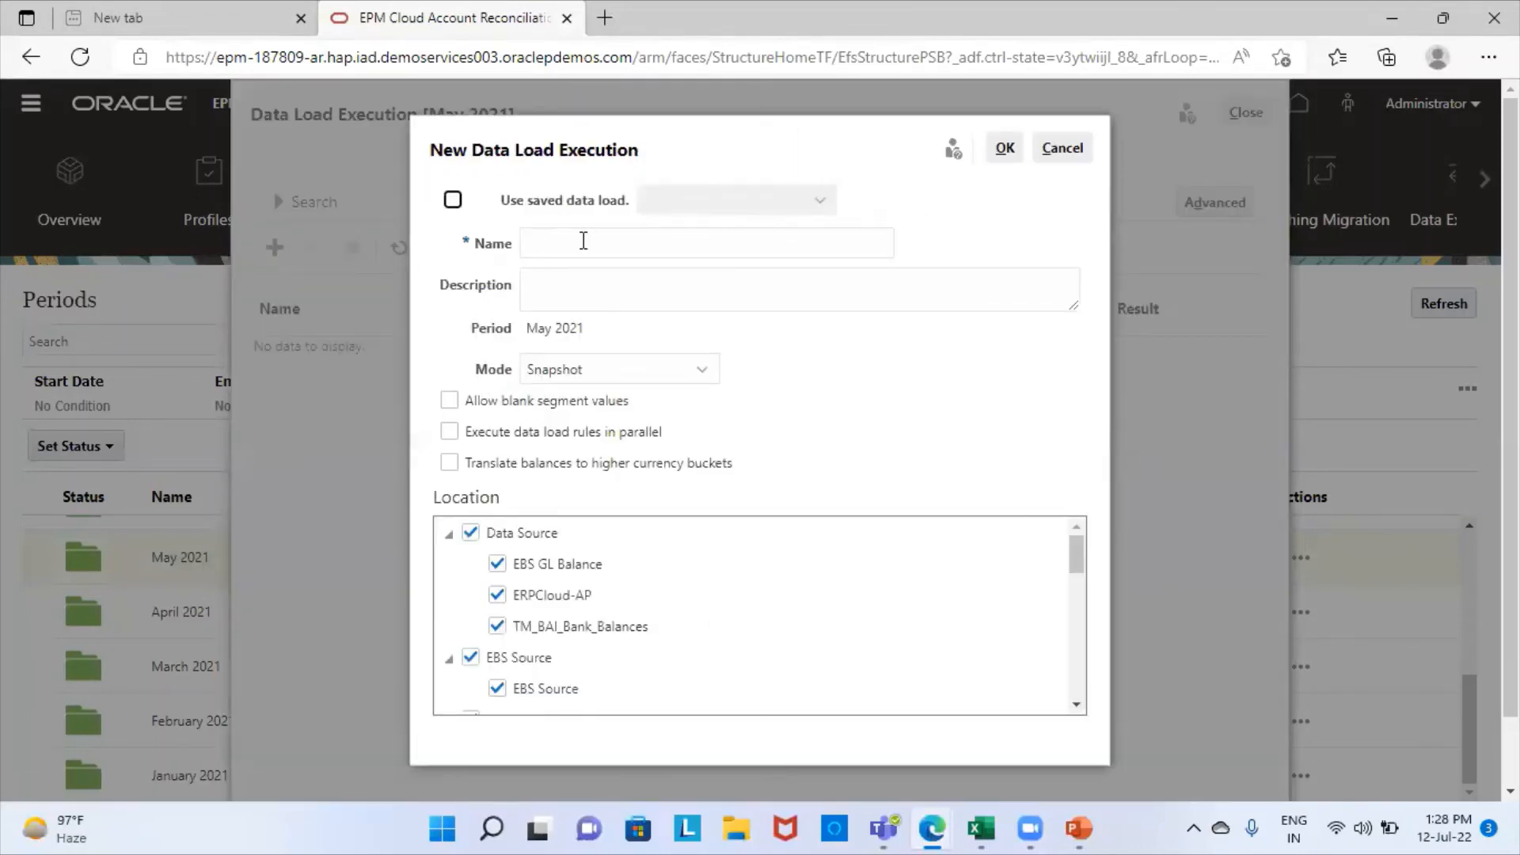
{"action": "left_click", "coordinate": [583, 241]}
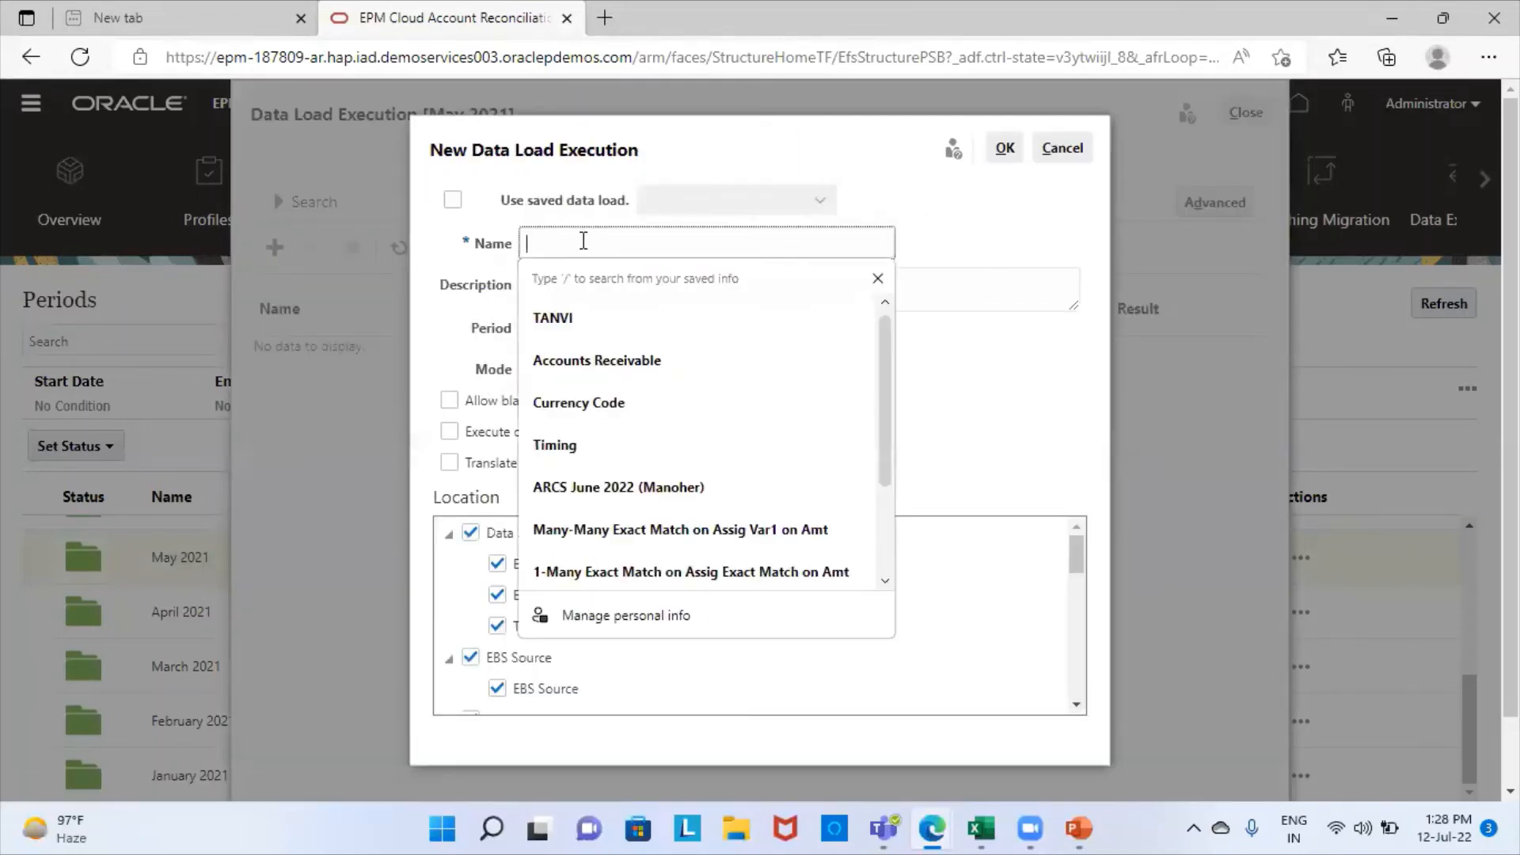
{"action": "type", "text": "Prac"}
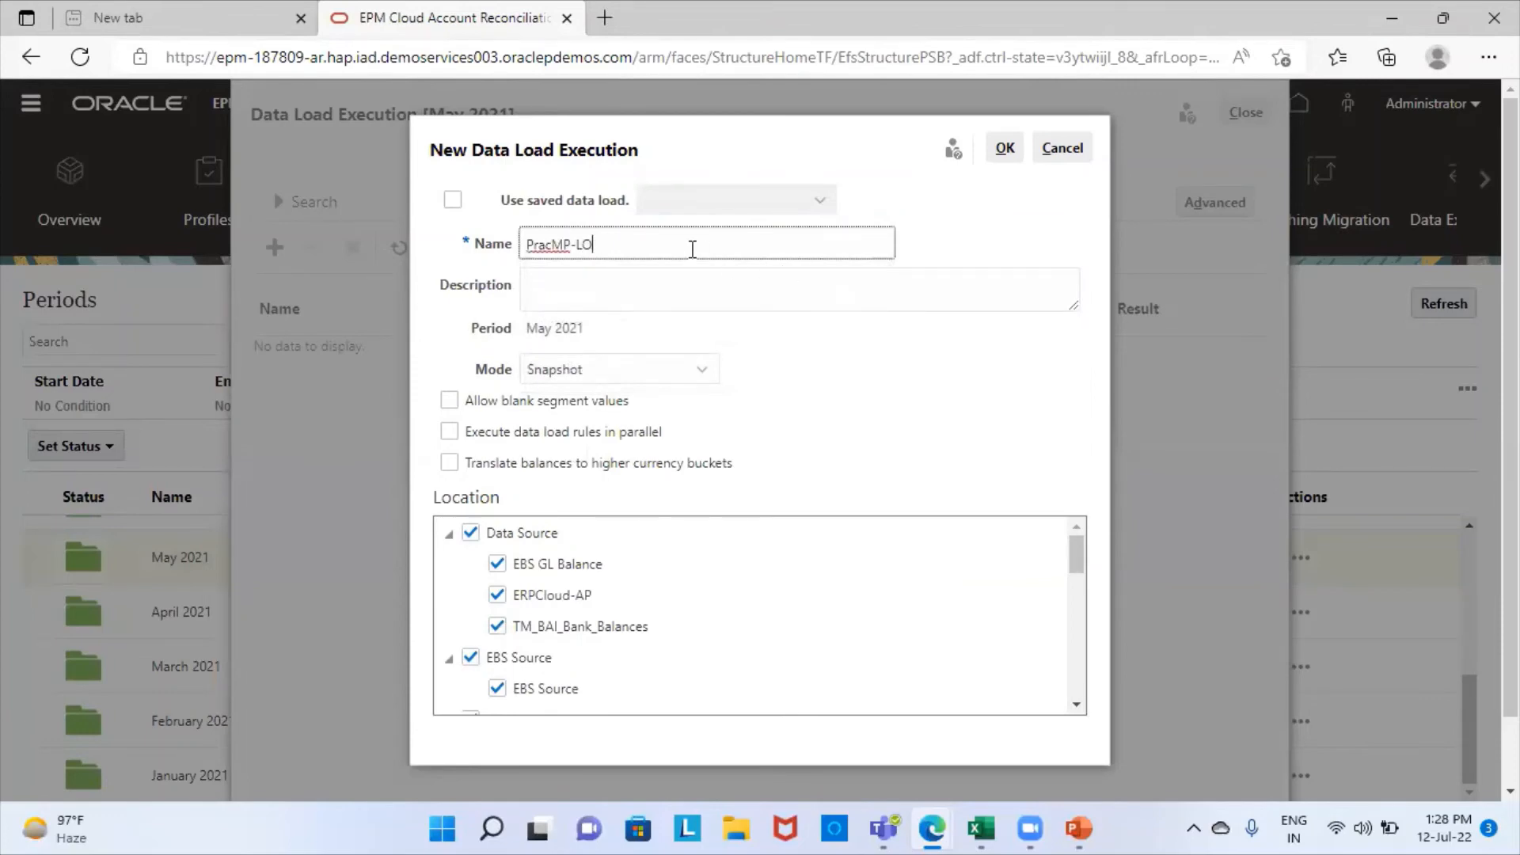
{"action": "type", "text": "MP"}
{"action": "key", "text": "Caps_Lock"}
{"action": "type", "text": "-lo"}
{"action": "key", "text": "BackSpace"}
{"action": "key", "text": "BackSpace"}
{"action": "key", "text": "BackSpace"}
{"action": "key", "text": "Caps_Lock"}
Deselect the Data Source, File, EPM and EBS Source location groups for the May 2021 data load execution.
{"action": "left_click", "coordinate": [471, 532]}
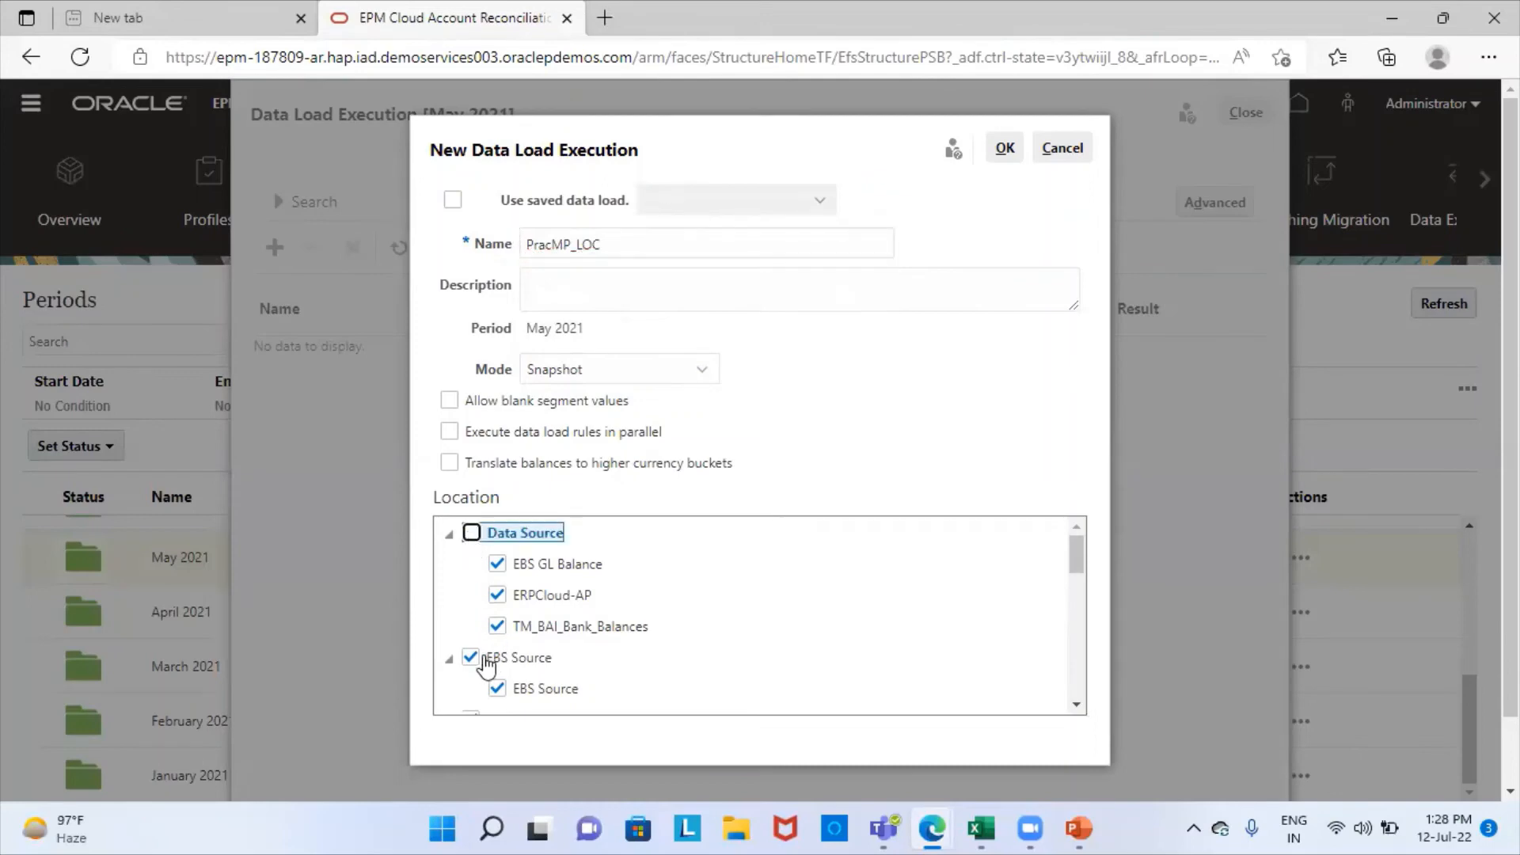
{"action": "scroll", "coordinate": [472, 665], "scroll_direction": "down", "scroll_amount": 3}
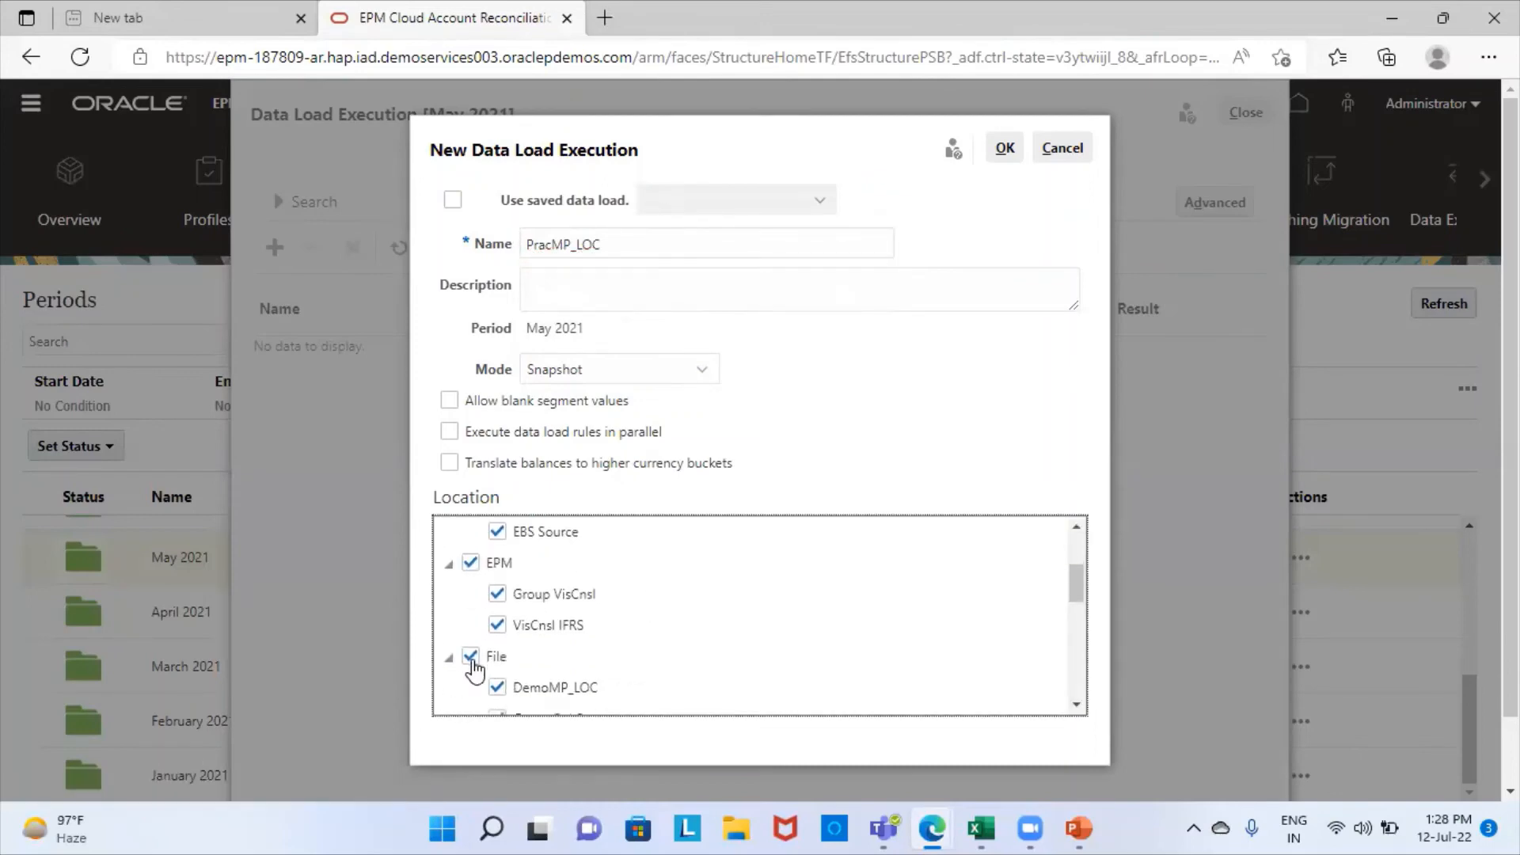
{"action": "left_click", "coordinate": [470, 658]}
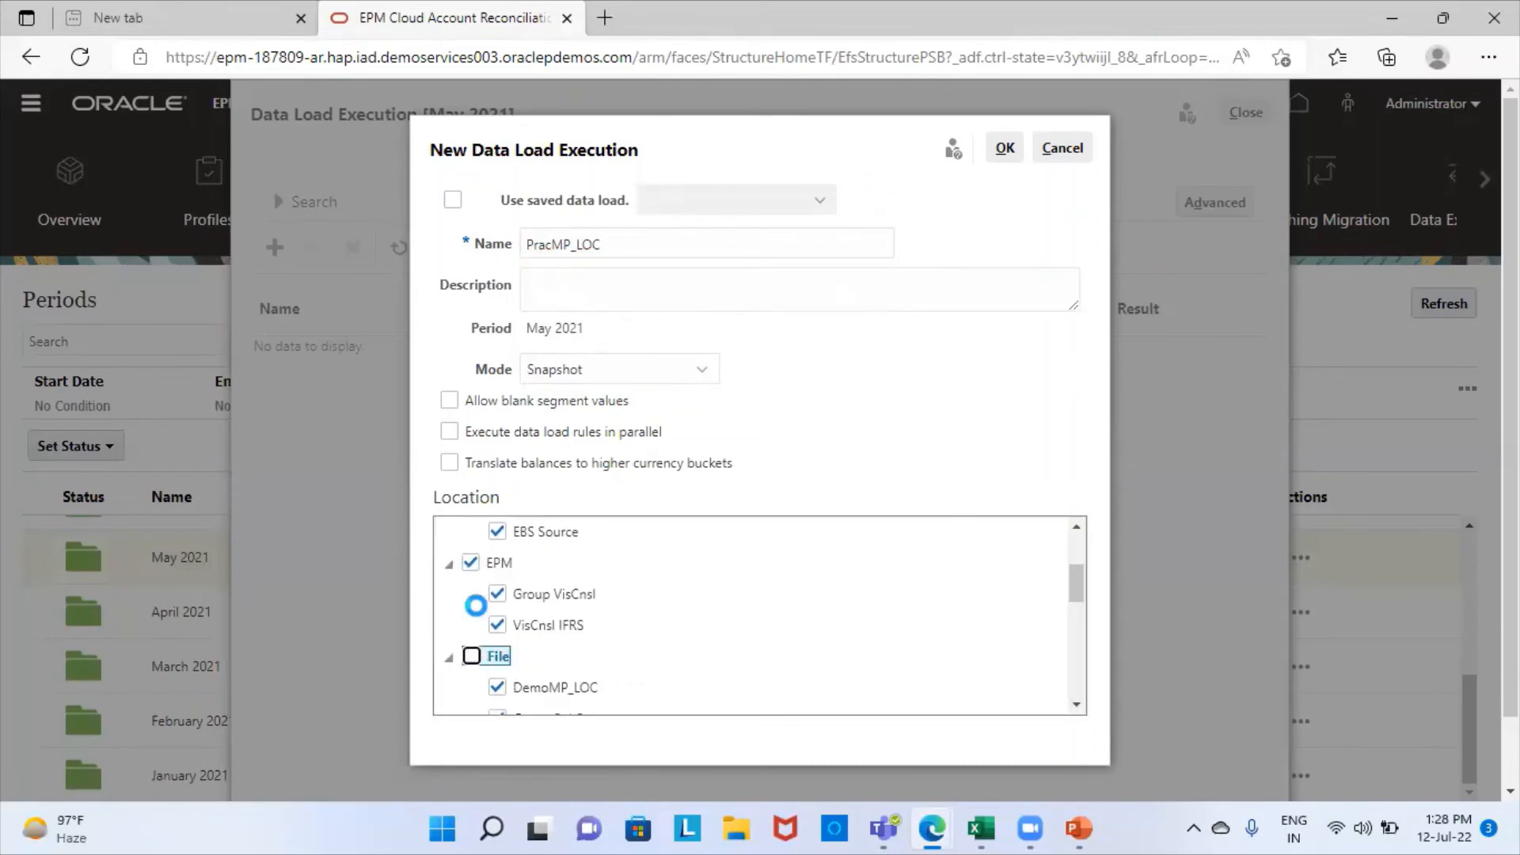
{"action": "left_click", "coordinate": [471, 564]}
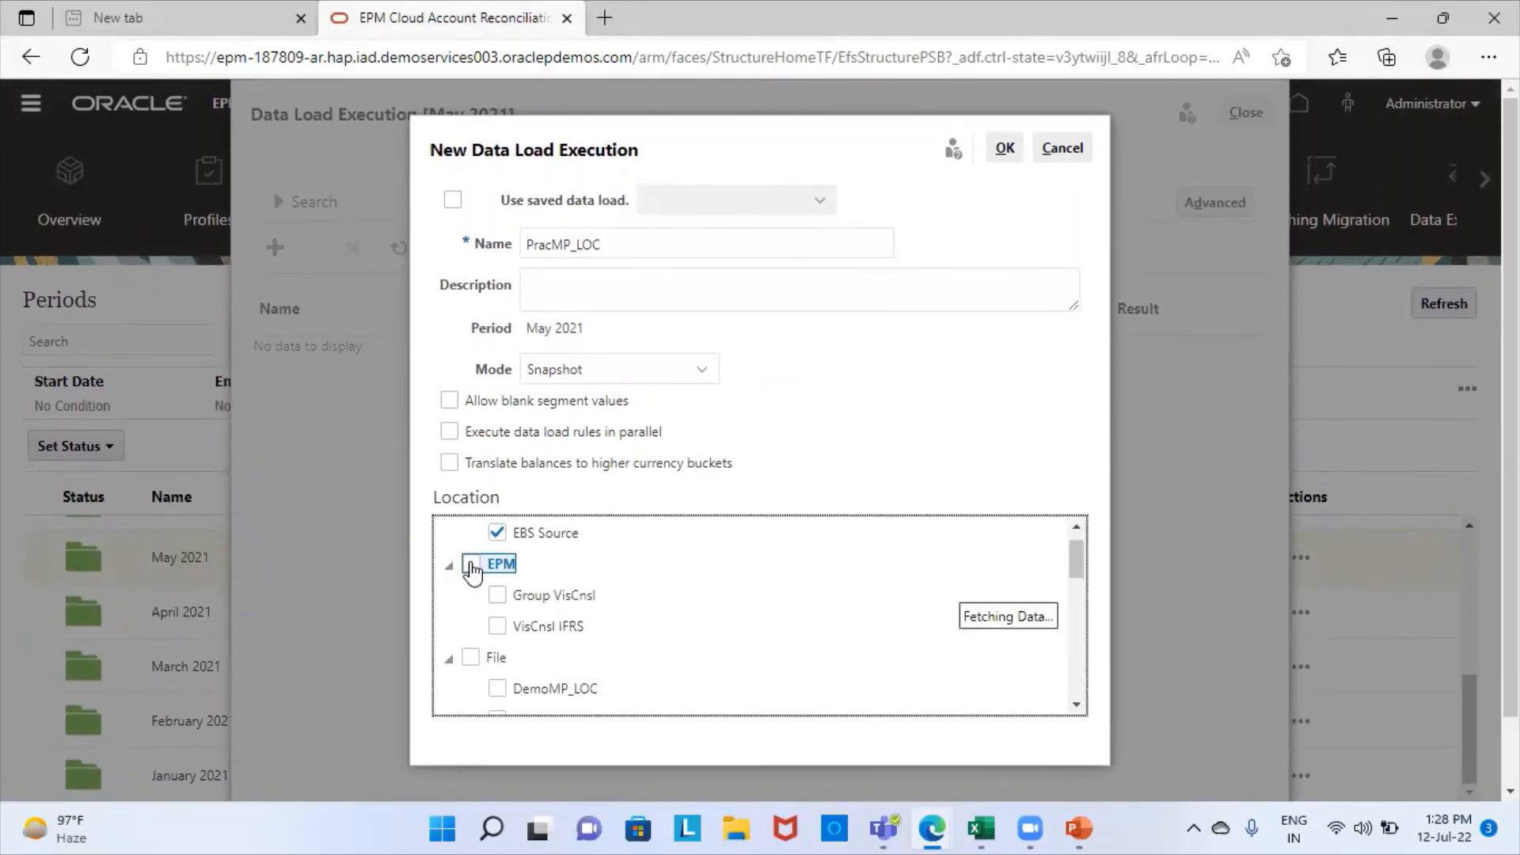
{"action": "scroll", "coordinate": [651, 605], "scroll_direction": "up", "scroll_amount": 2}
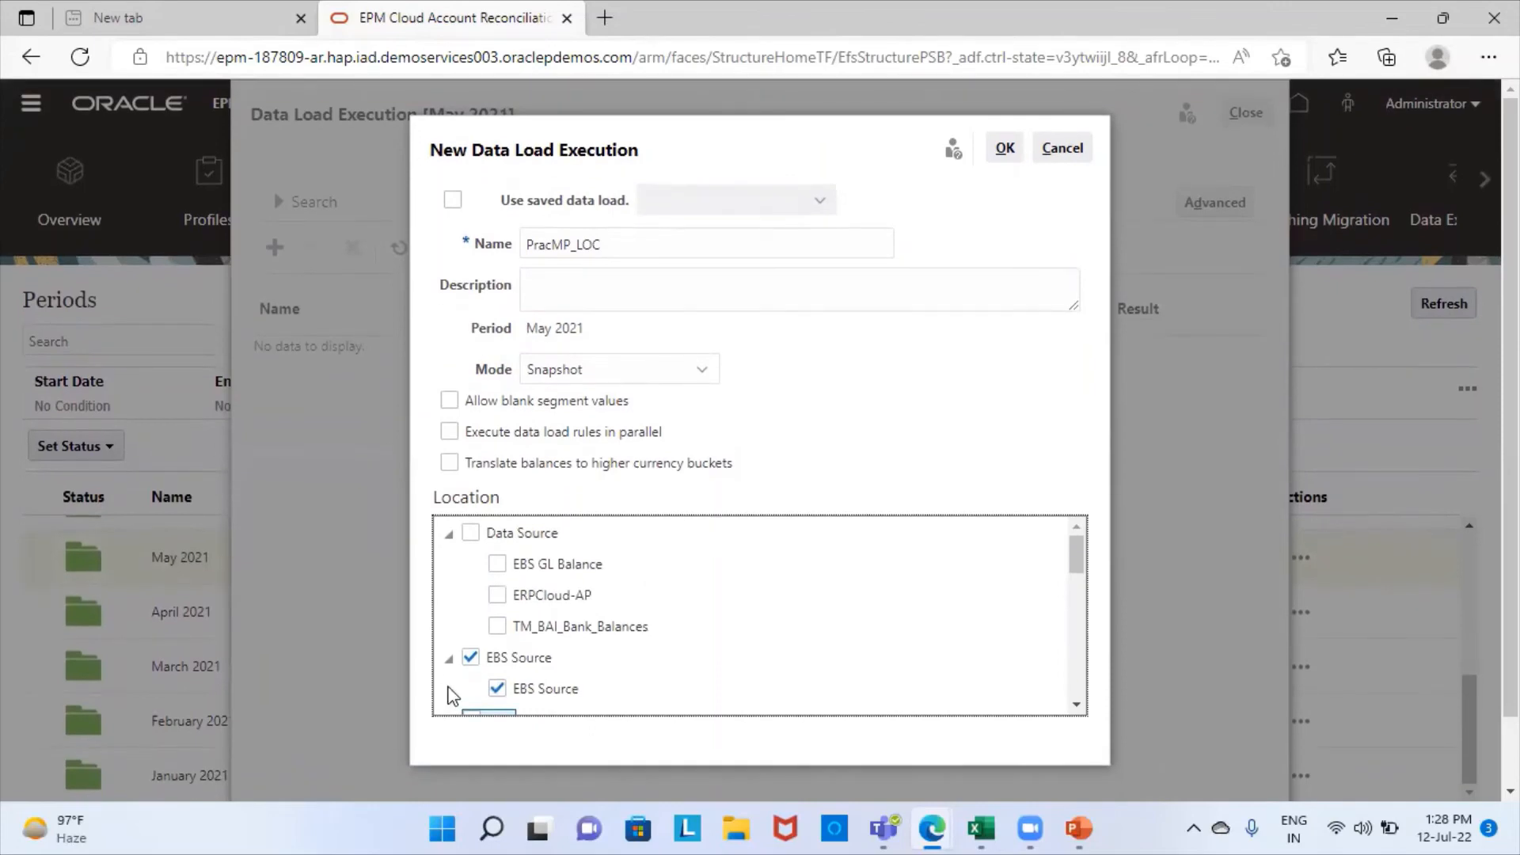
{"action": "left_click", "coordinate": [485, 657]}
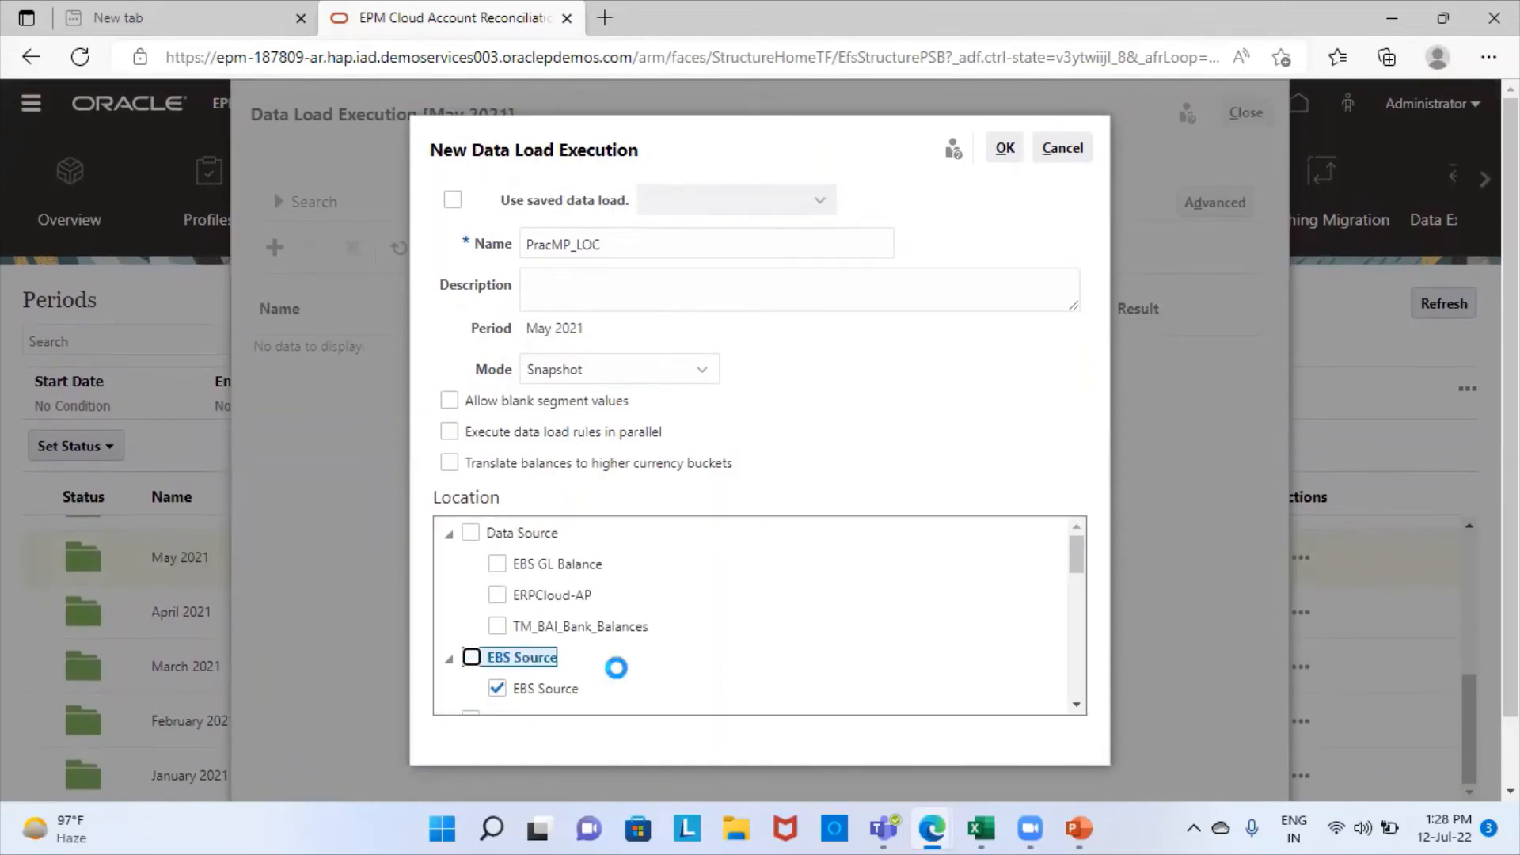
Select only the PracMP_LOC location, deselect the Fusion Financials Cloud group, and submit the May 2021 data load execution.
{"action": "scroll", "coordinate": [644, 673], "scroll_direction": "down", "scroll_amount": 5}
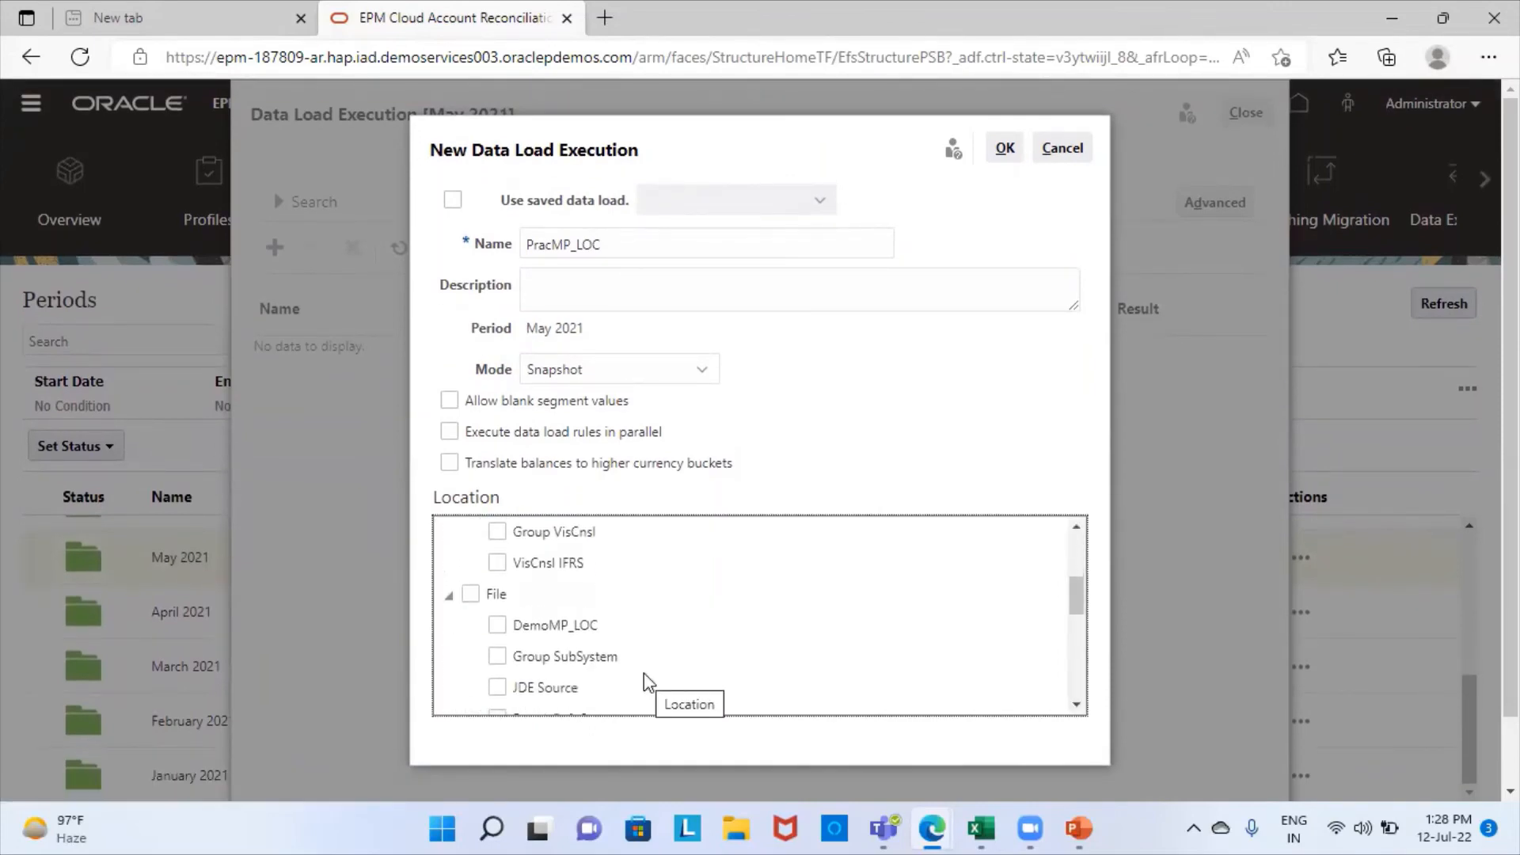
{"action": "scroll", "coordinate": [644, 673], "scroll_direction": "down", "scroll_amount": 2}
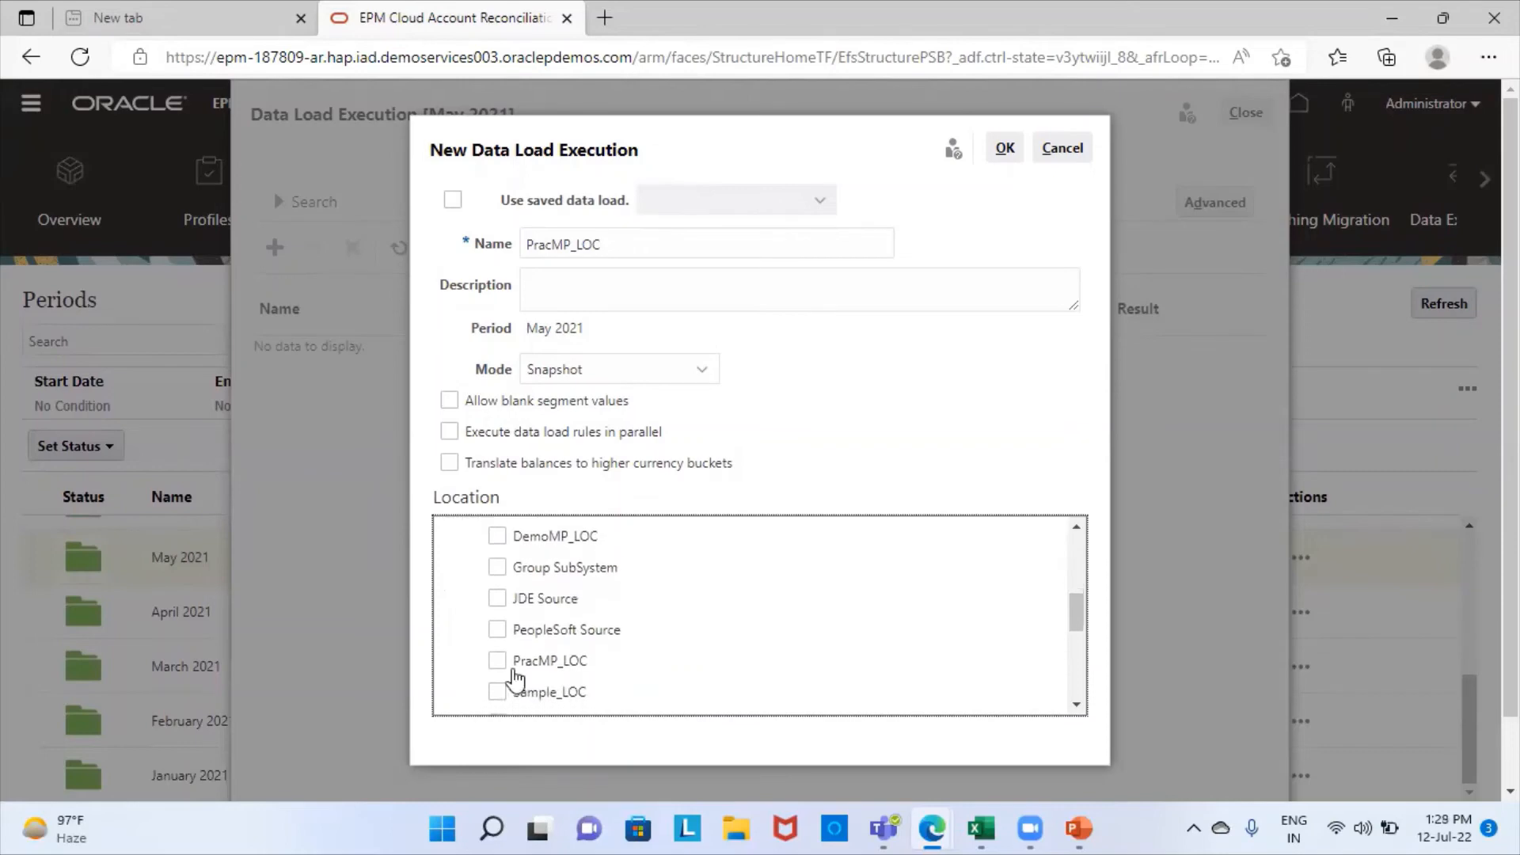
{"action": "left_click", "coordinate": [498, 662]}
{"action": "scroll", "coordinate": [721, 661], "scroll_direction": "down", "scroll_amount": 3}
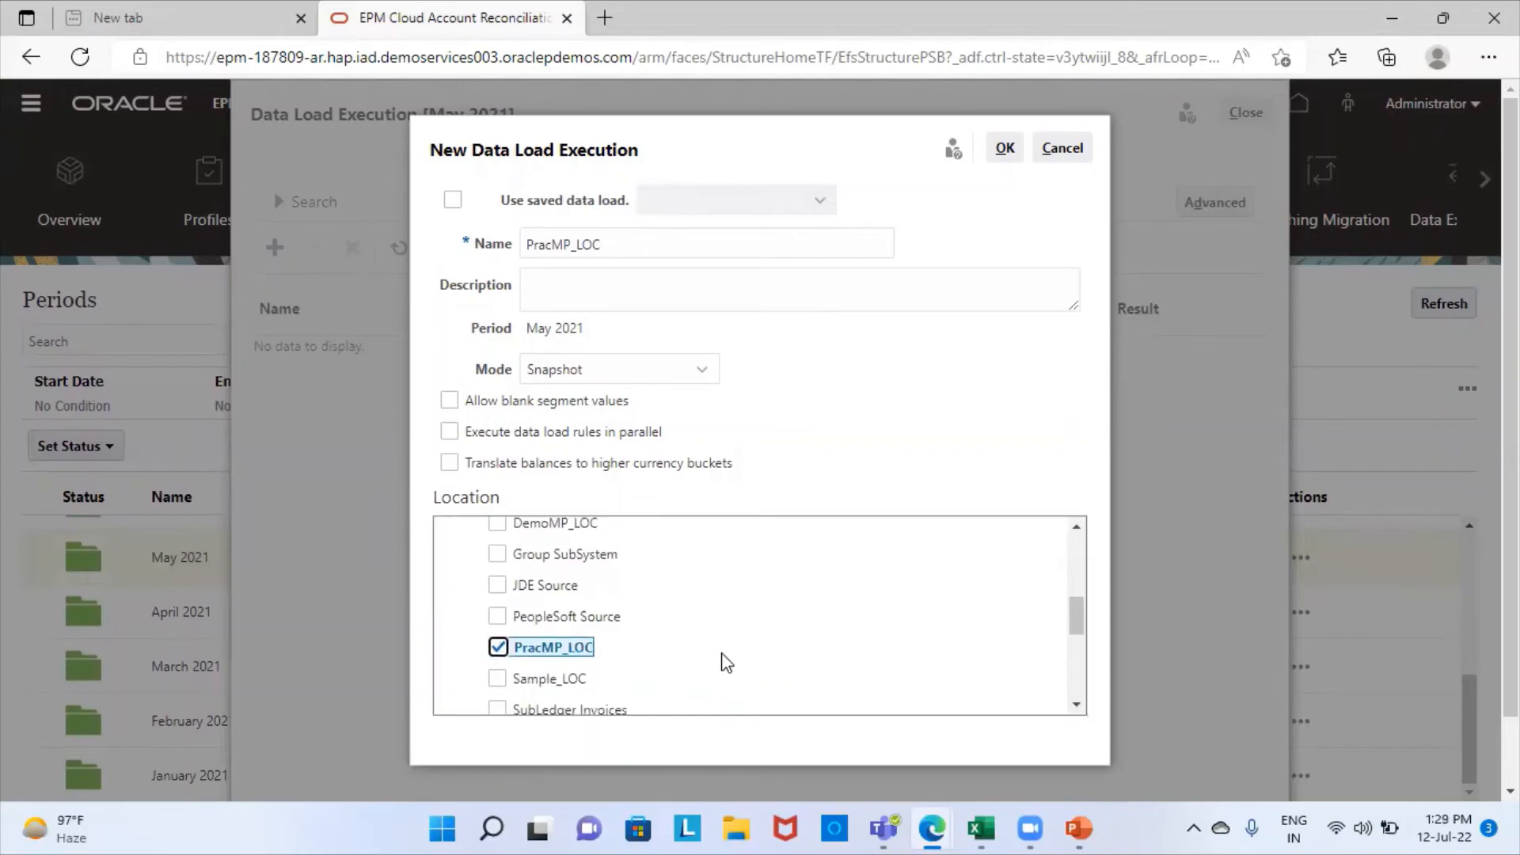
{"action": "left_click", "coordinate": [470, 672]}
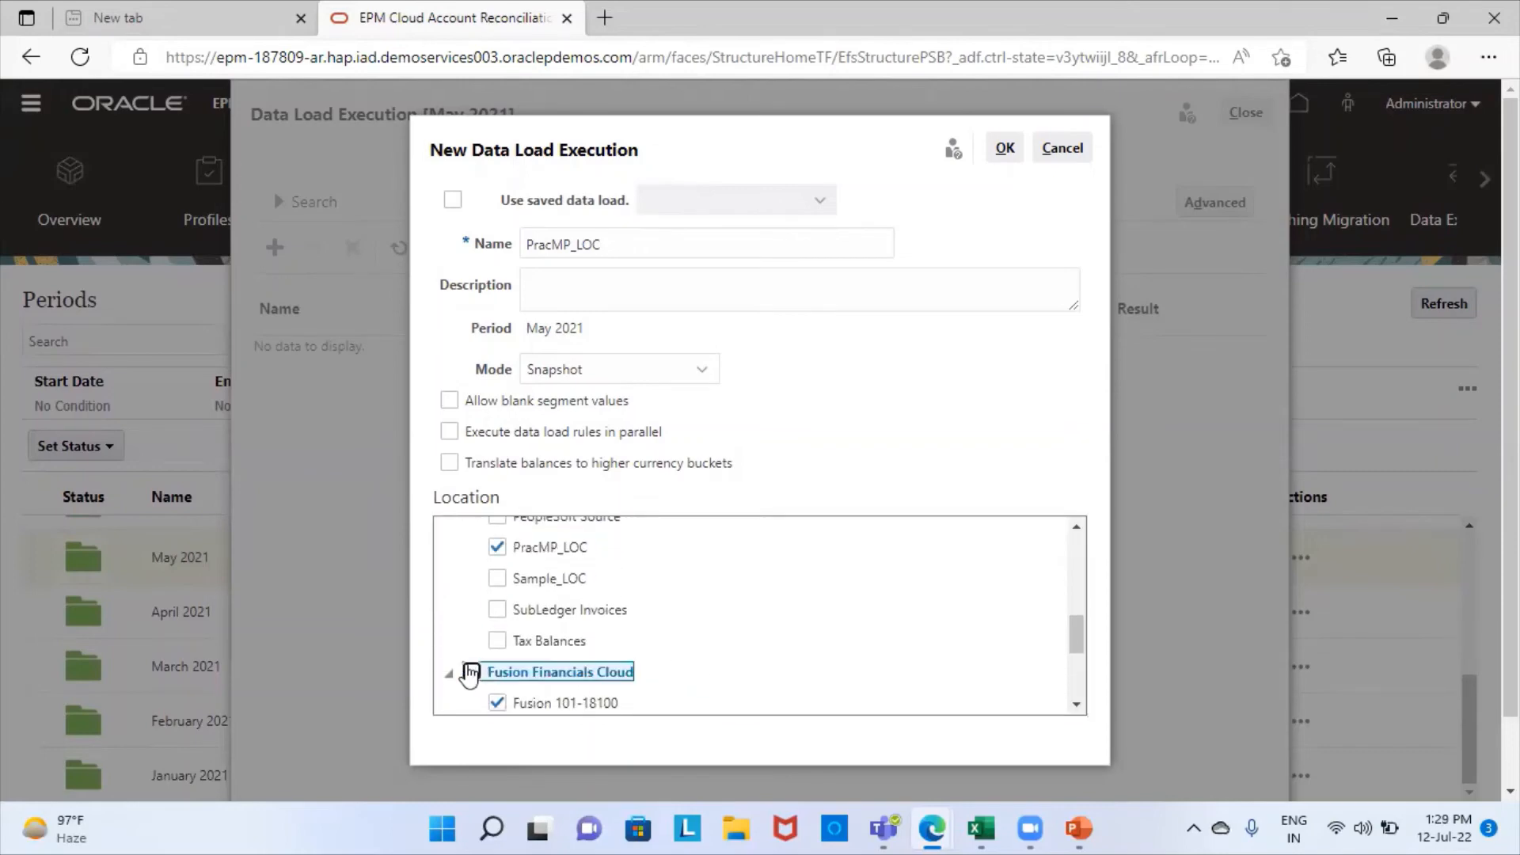
{"action": "scroll", "coordinate": [766, 631], "scroll_direction": "down", "scroll_amount": 10}
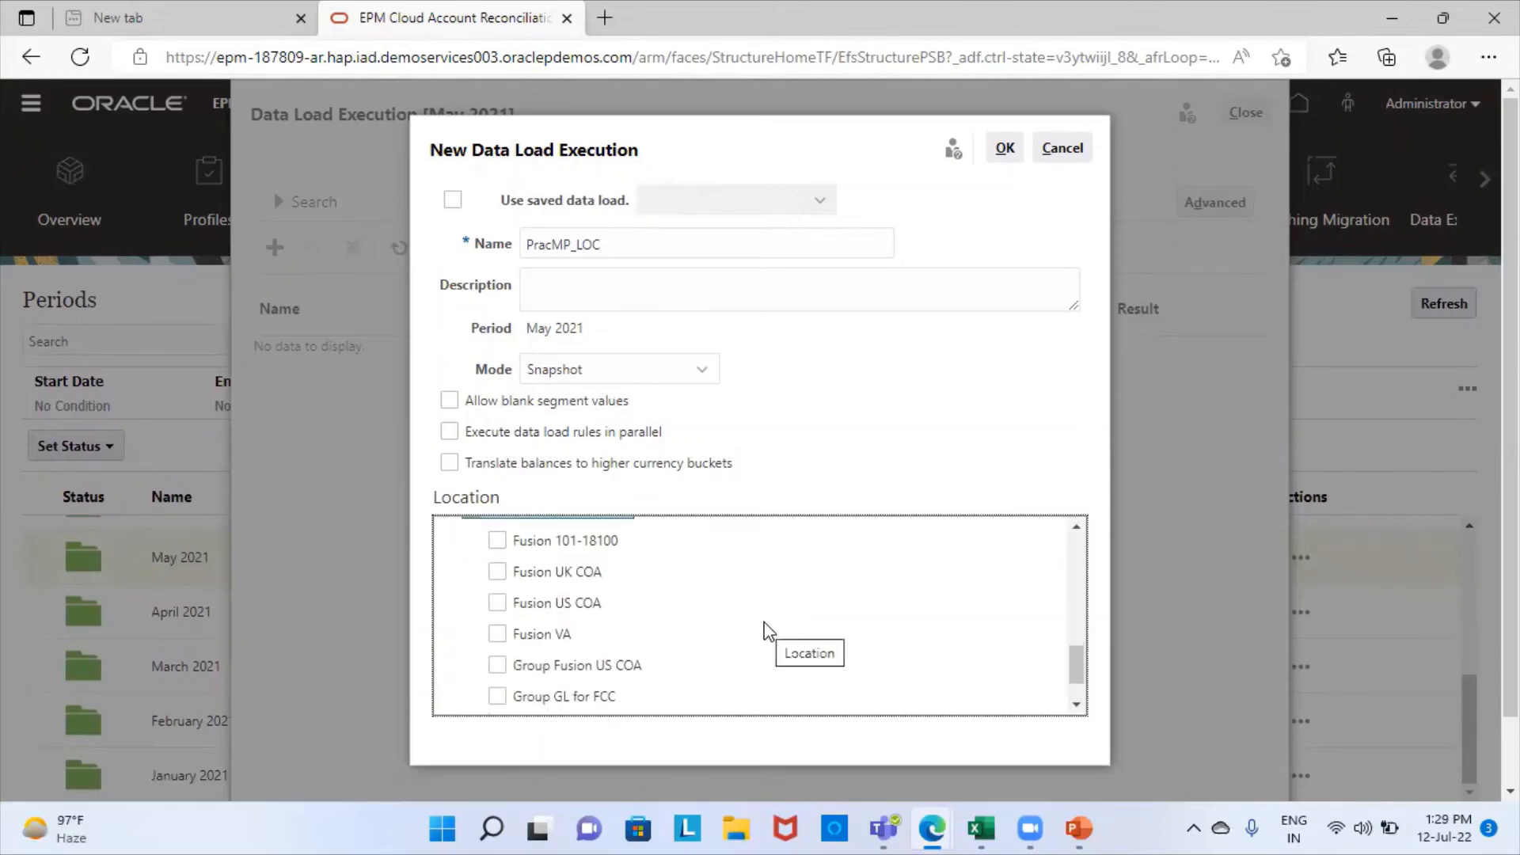
{"action": "left_click", "coordinate": [1002, 159]}
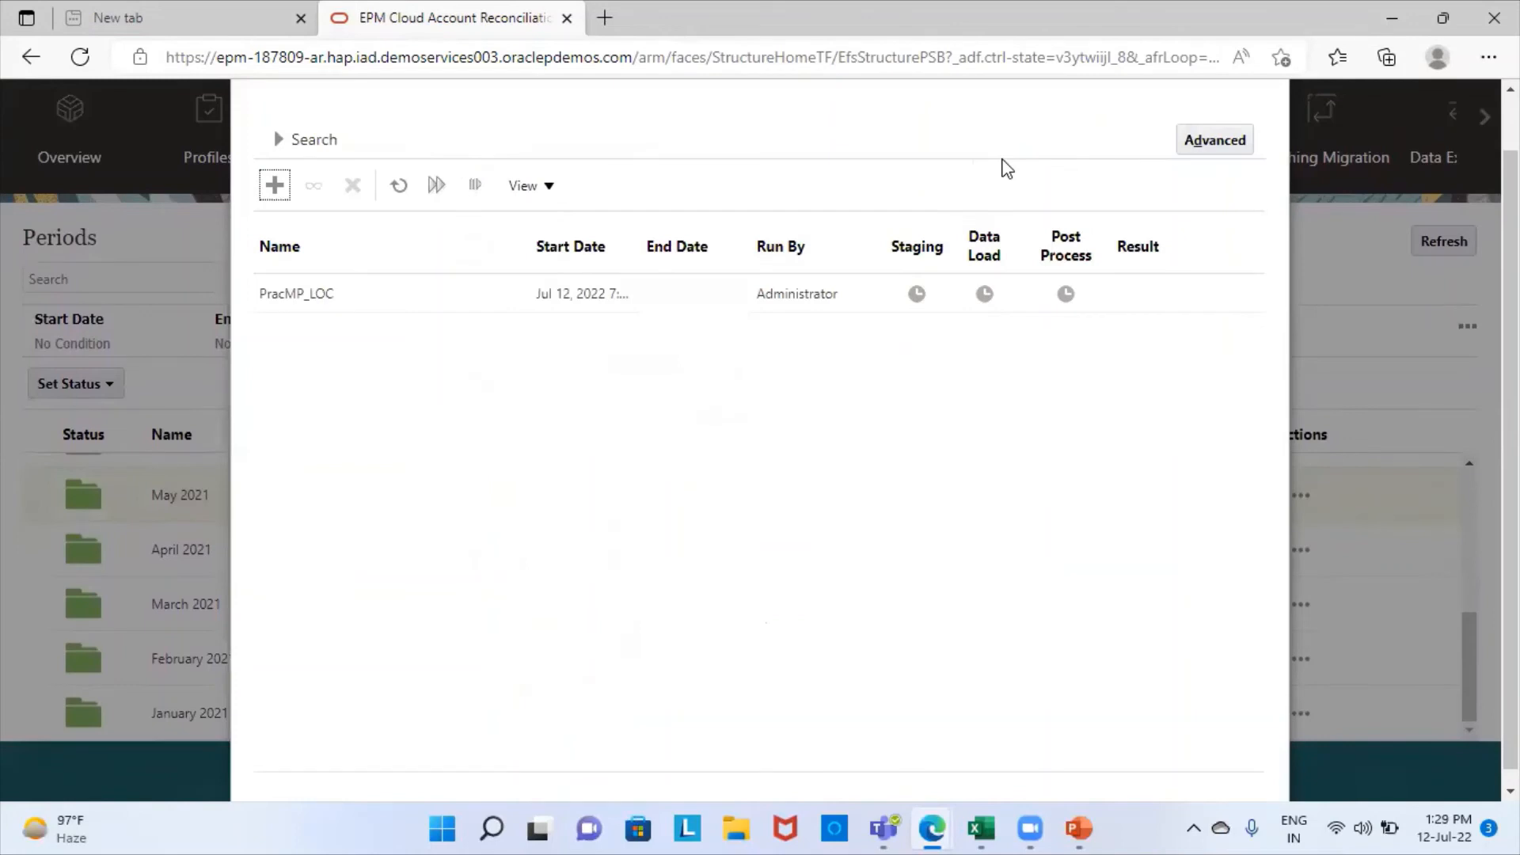
Refresh the May 2021 data load execution list repeatedly to check the PracMP_LOC status, and close the list.
{"action": "left_click", "coordinate": [402, 191]}
{"action": "left_click", "coordinate": [398, 188]}
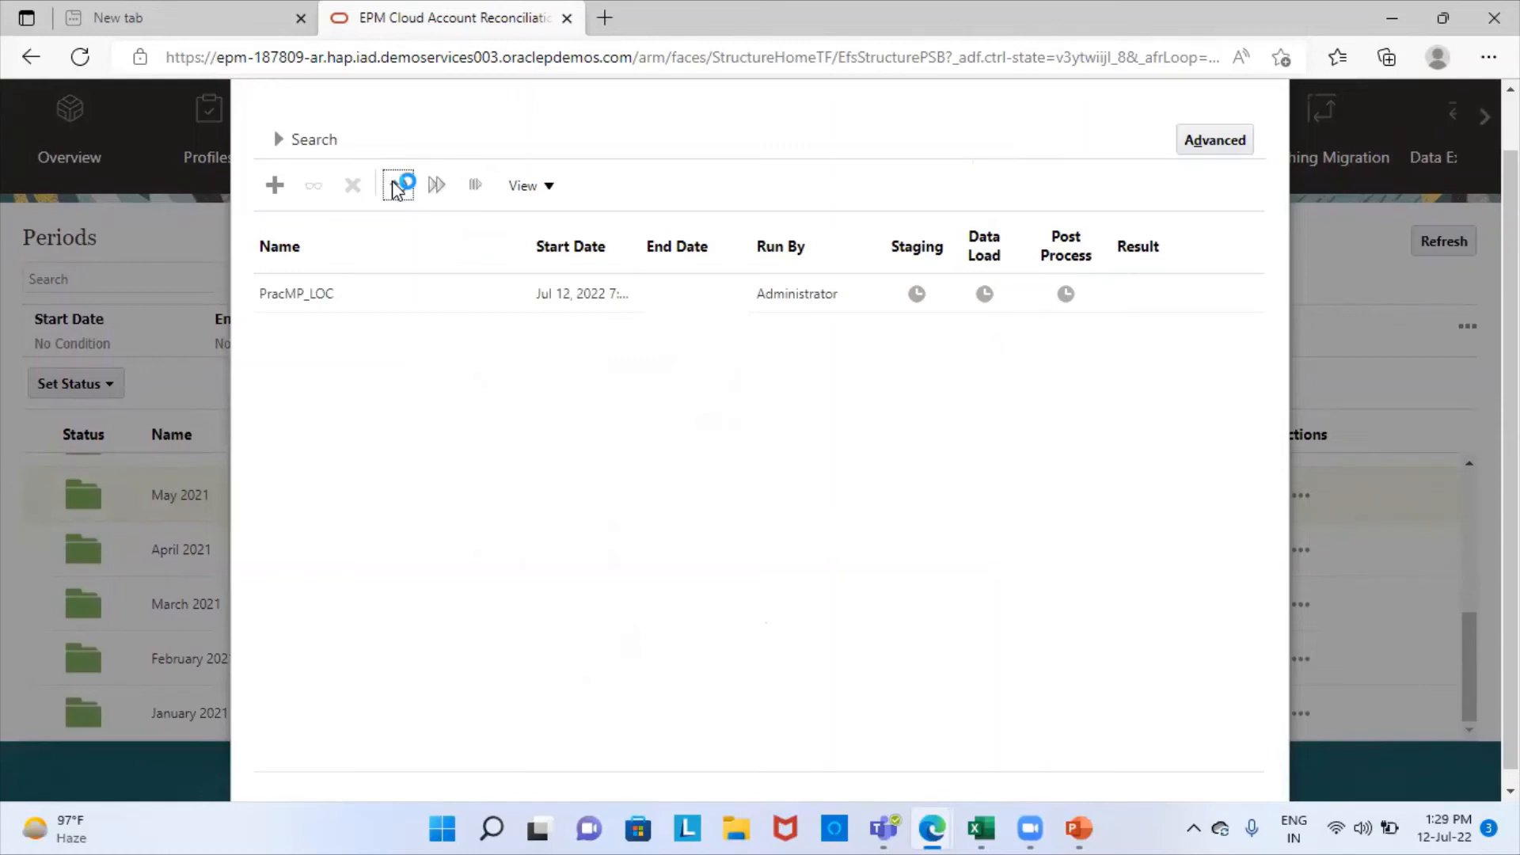
{"action": "left_click", "coordinate": [402, 188]}
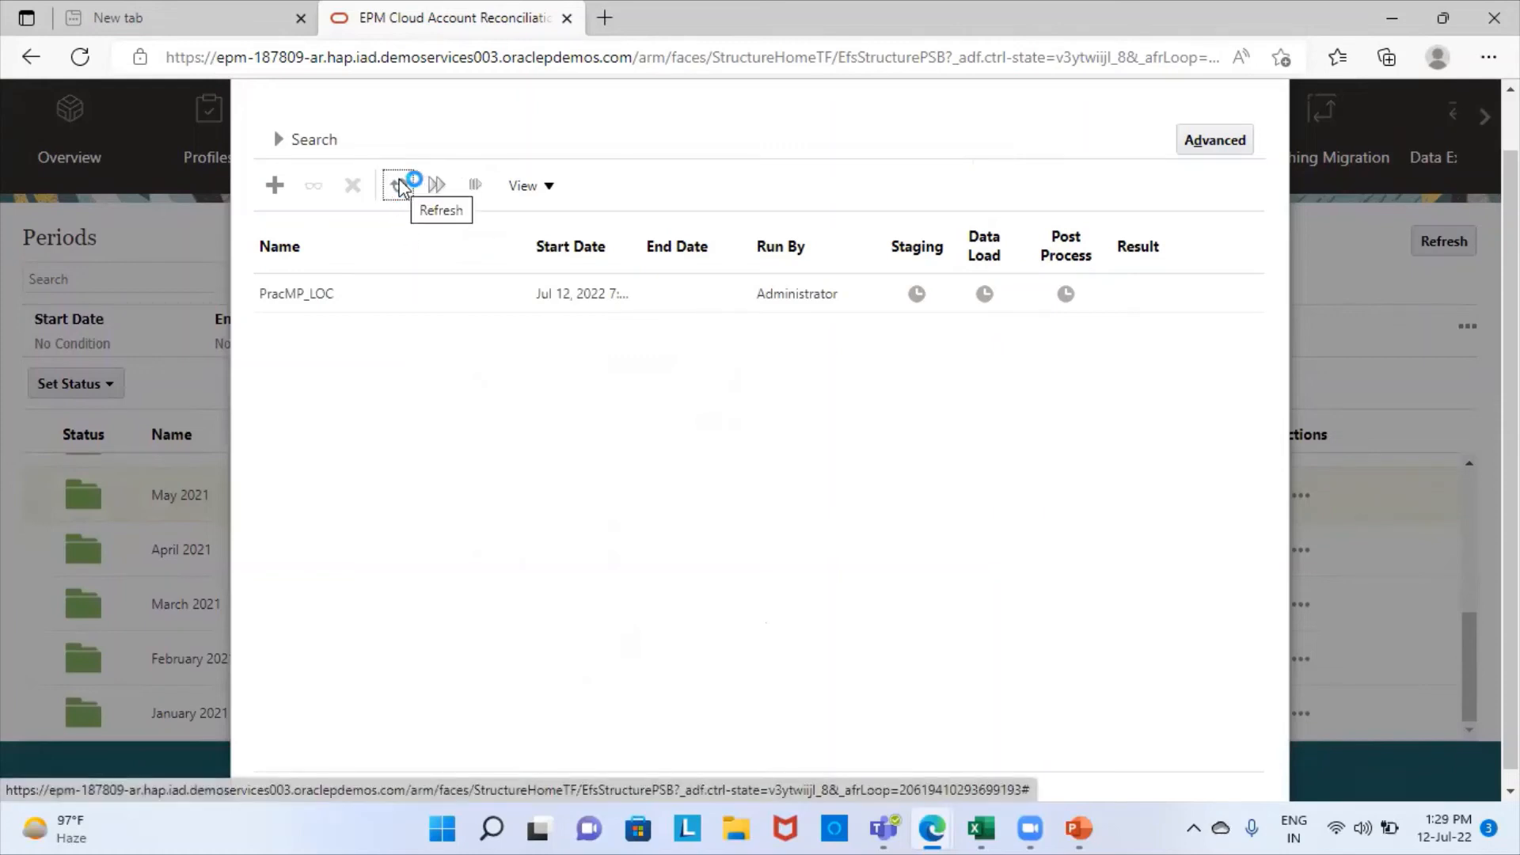
{"action": "left_click", "coordinate": [400, 186]}
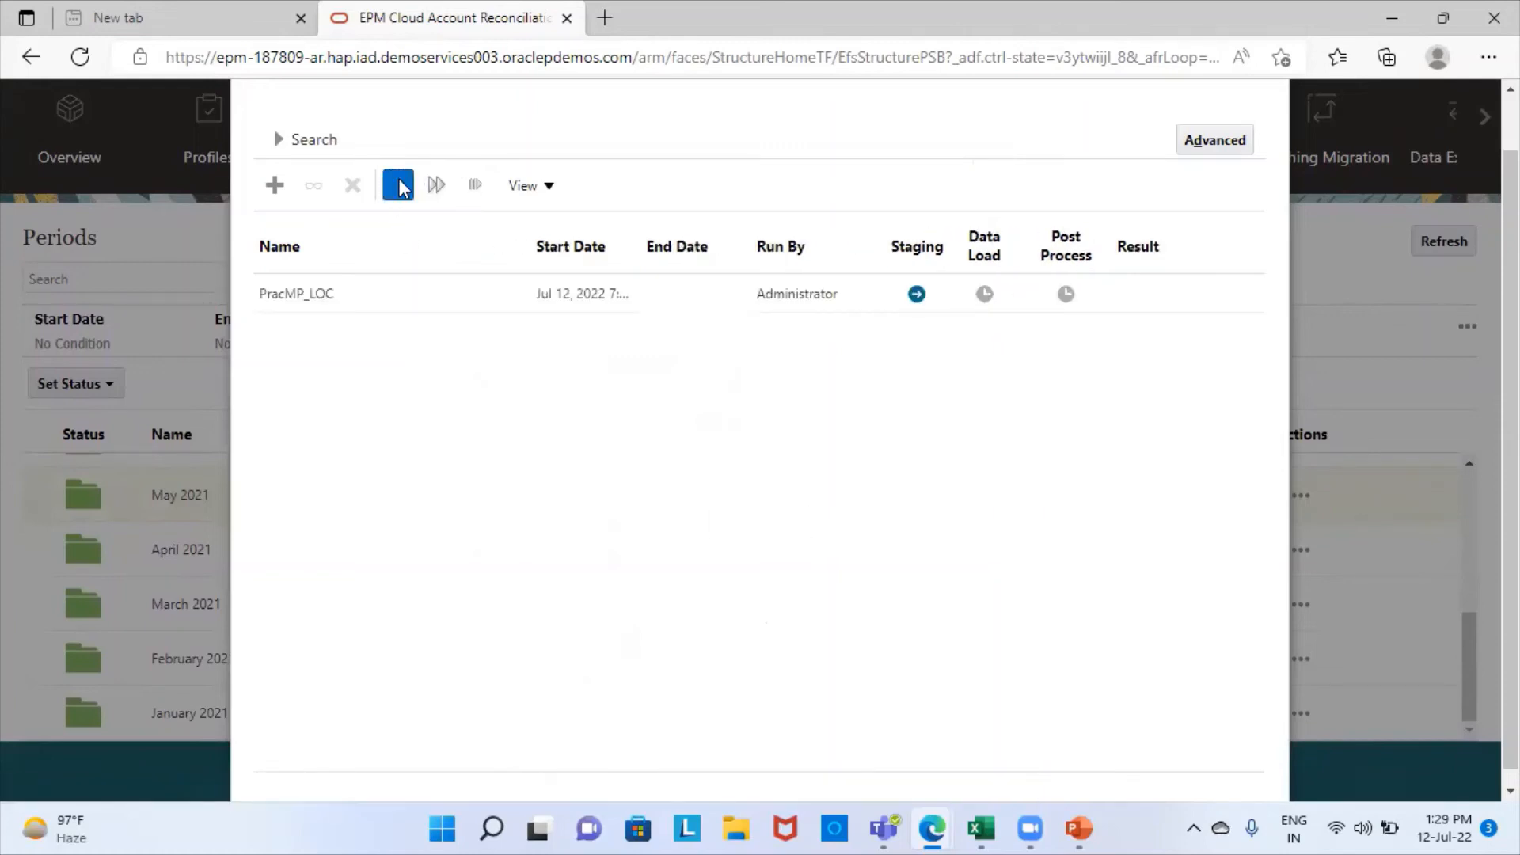
{"action": "left_click", "coordinate": [399, 187]}
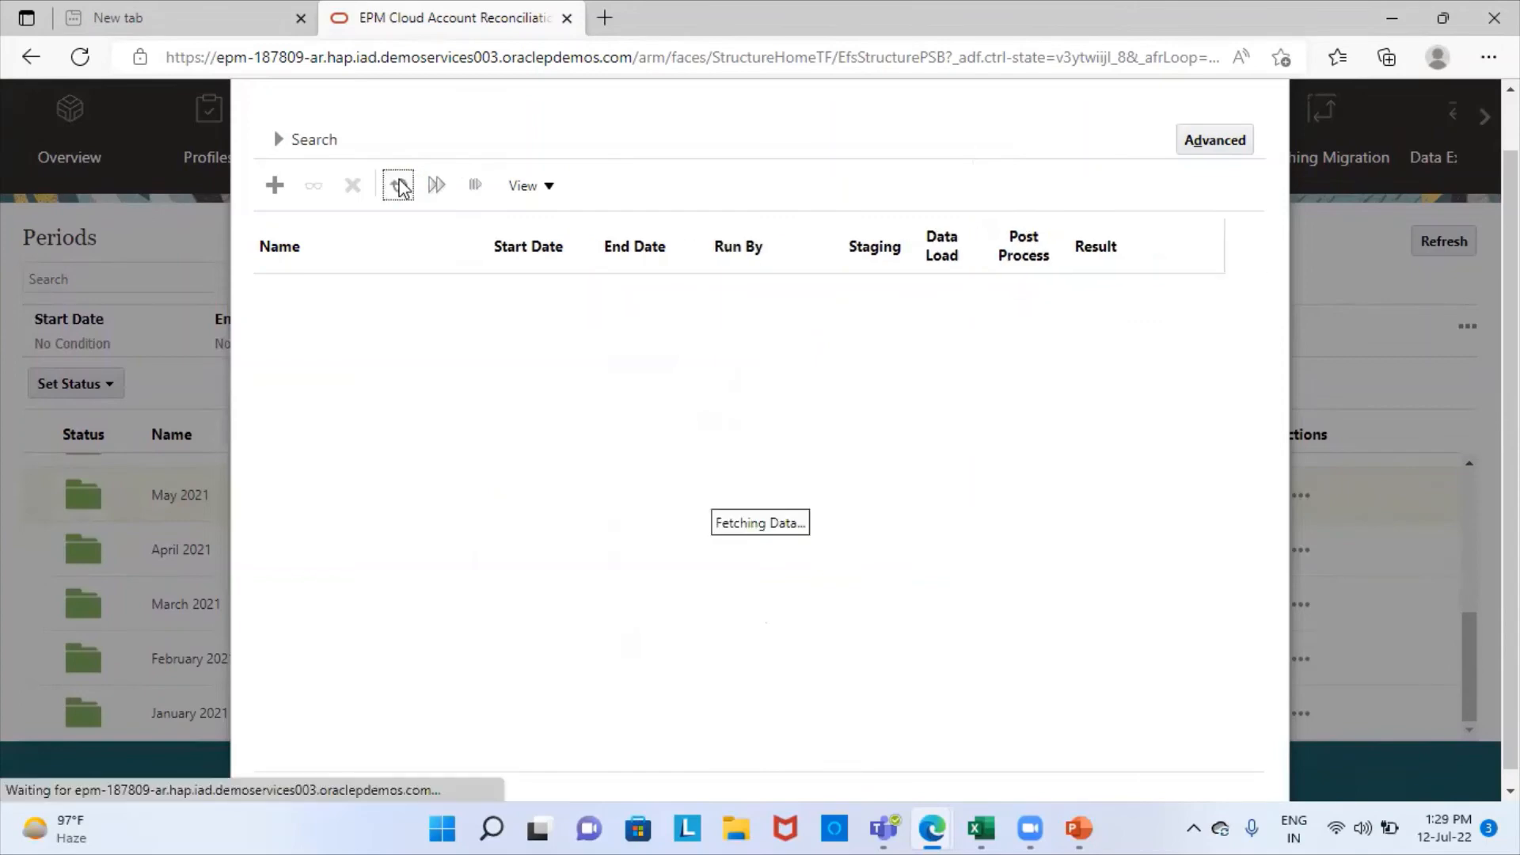
{"action": "left_click", "coordinate": [399, 187]}
{"action": "left_click", "coordinate": [399, 187]}
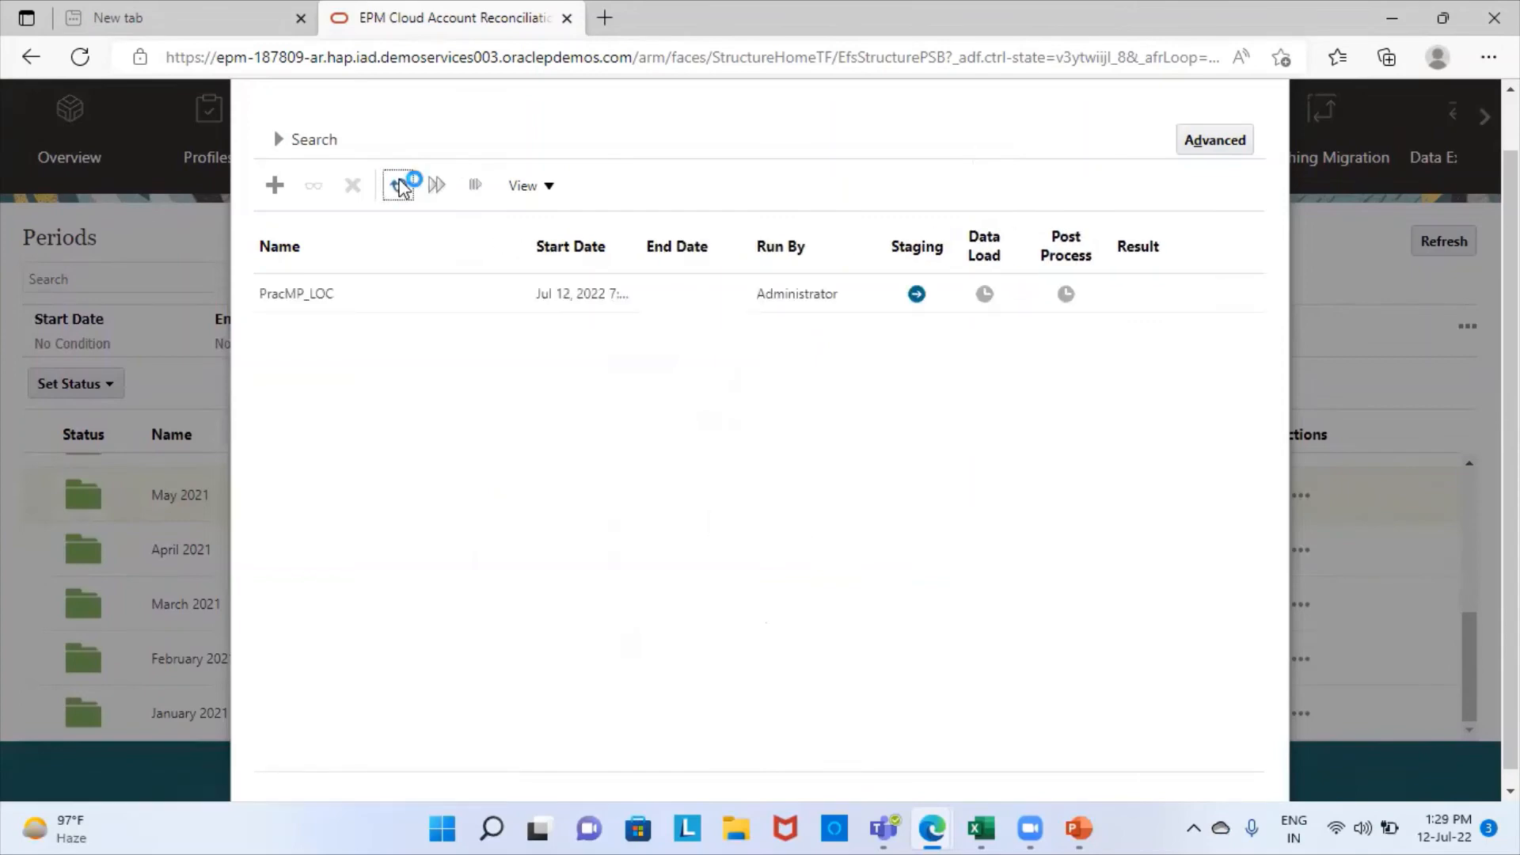
{"action": "left_click", "coordinate": [399, 187]}
{"action": "left_click", "coordinate": [399, 187]}
{"action": "left_click", "coordinate": [399, 187]}
{"action": "left_click", "coordinate": [399, 187]}
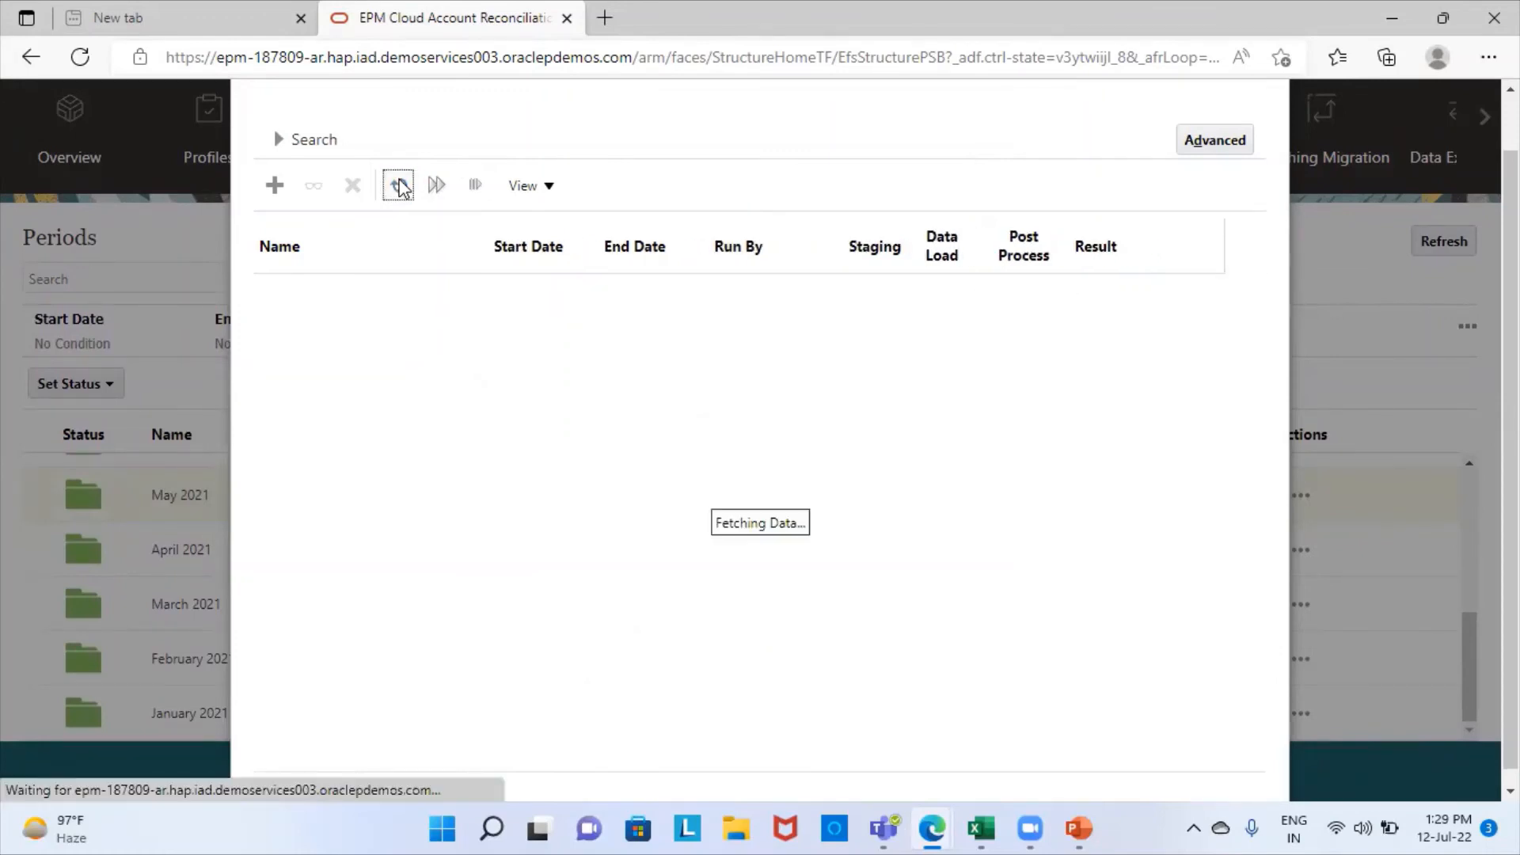
{"action": "left_click", "coordinate": [399, 187]}
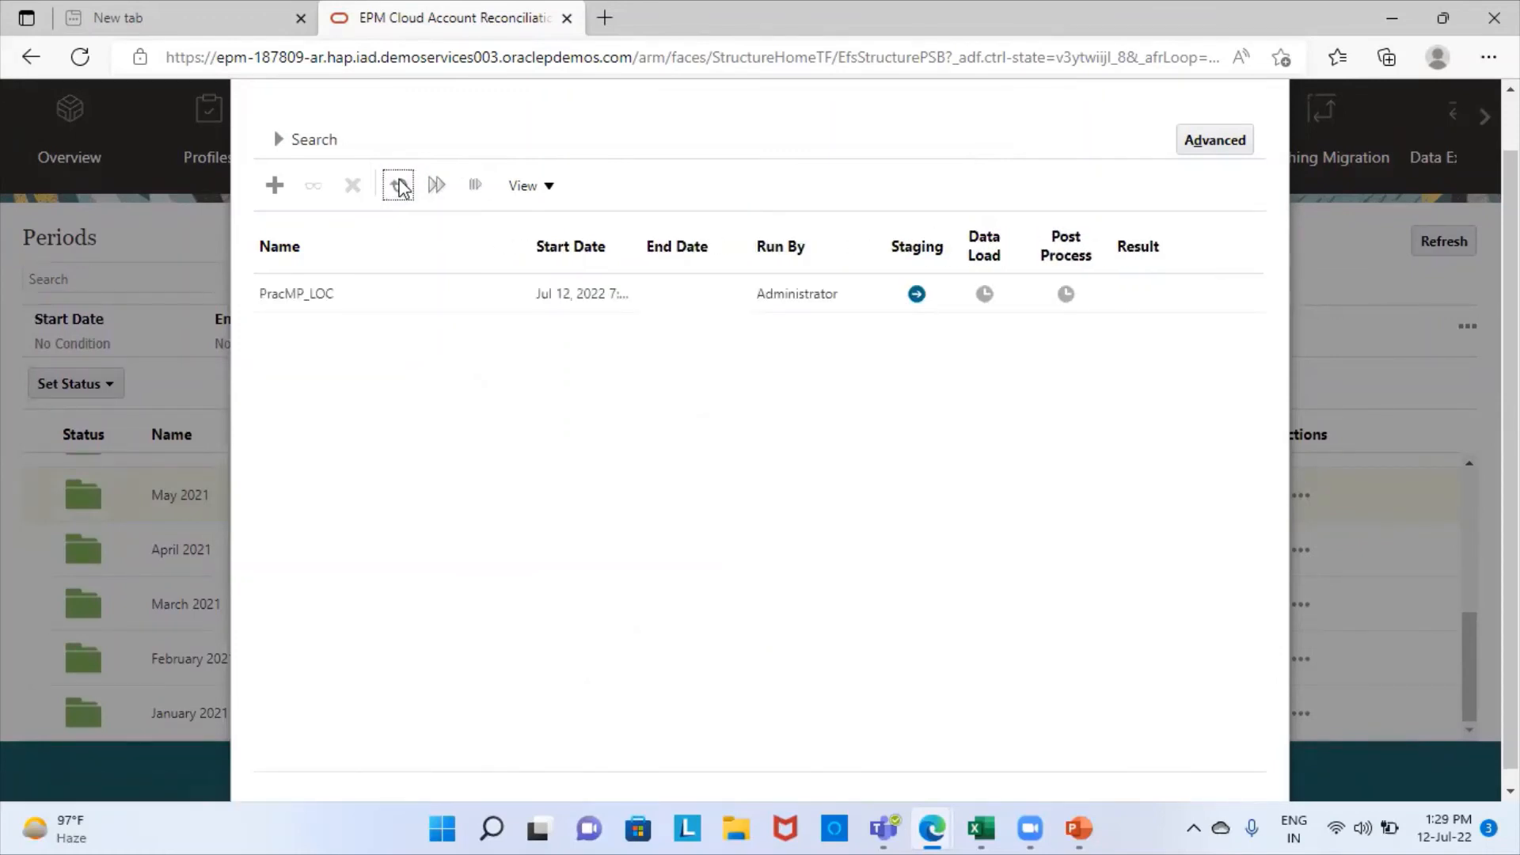
{"action": "left_click", "coordinate": [399, 187]}
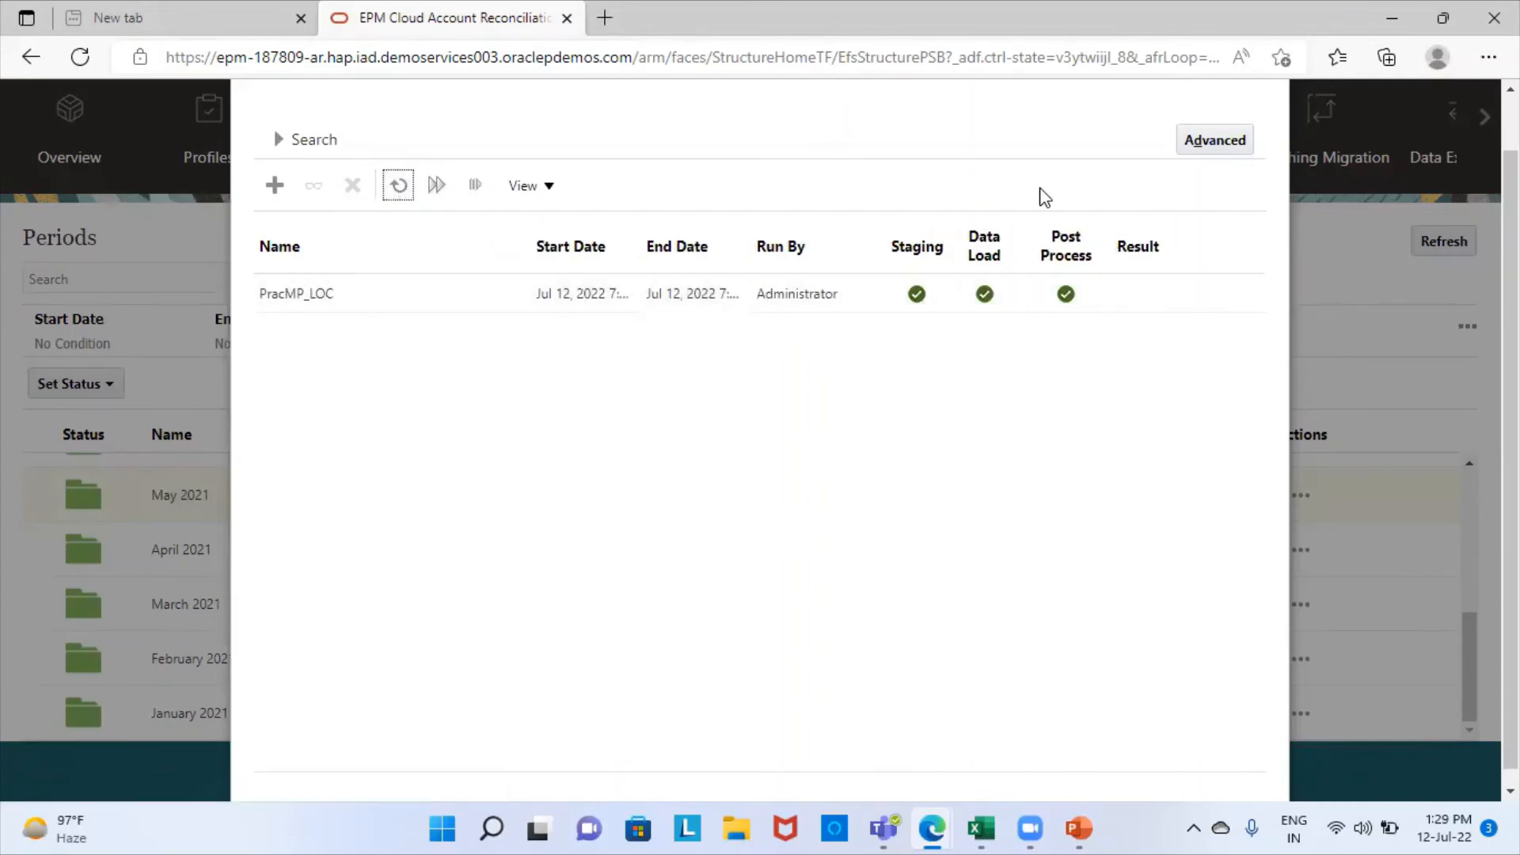
{"action": "scroll", "coordinate": [1045, 198], "scroll_direction": "up", "scroll_amount": 1}
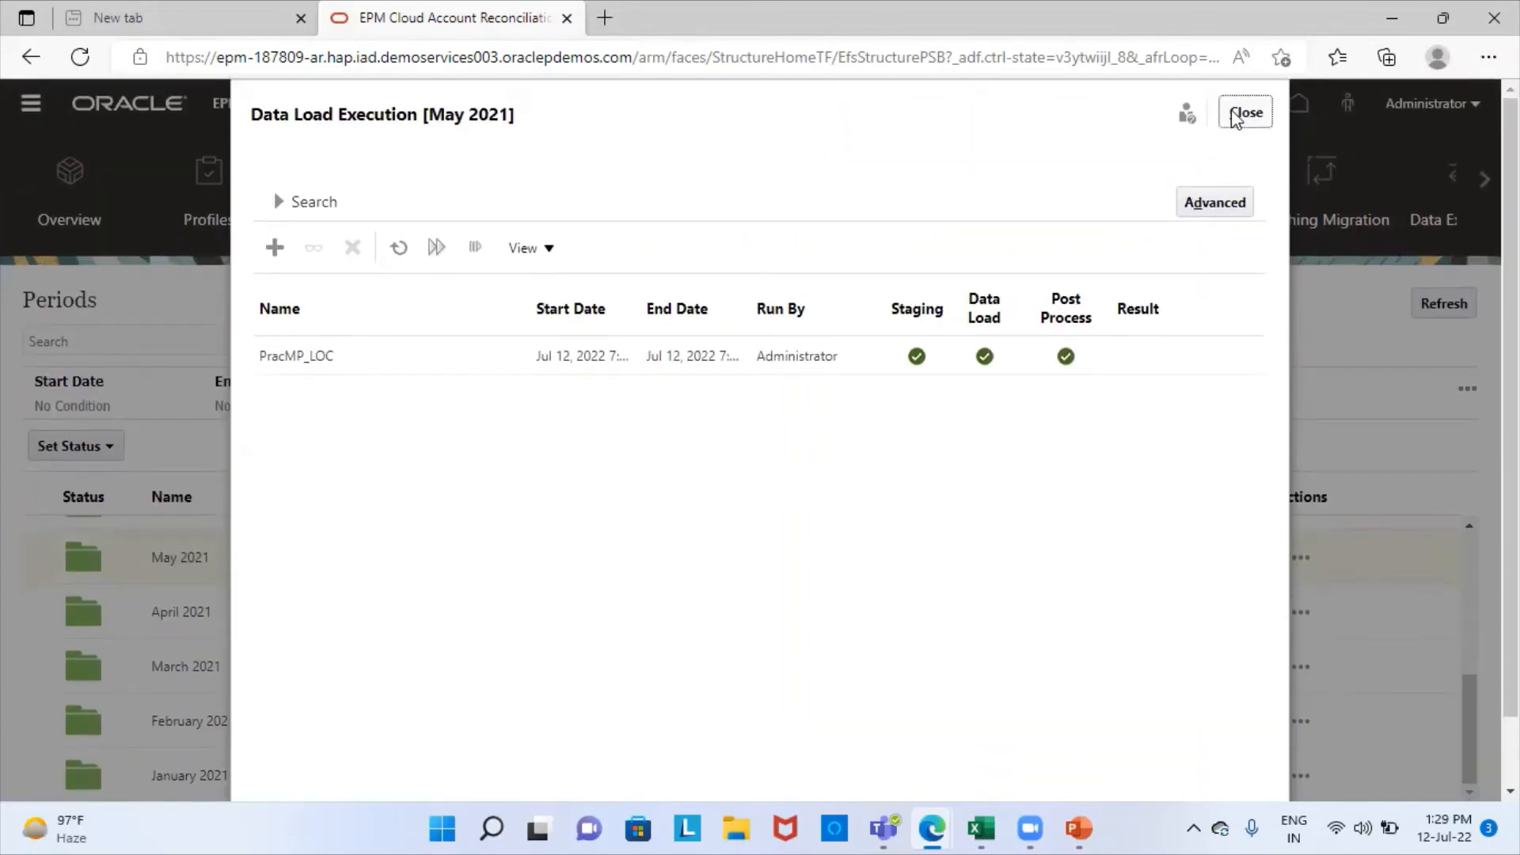
{"action": "left_click", "coordinate": [1244, 113]}
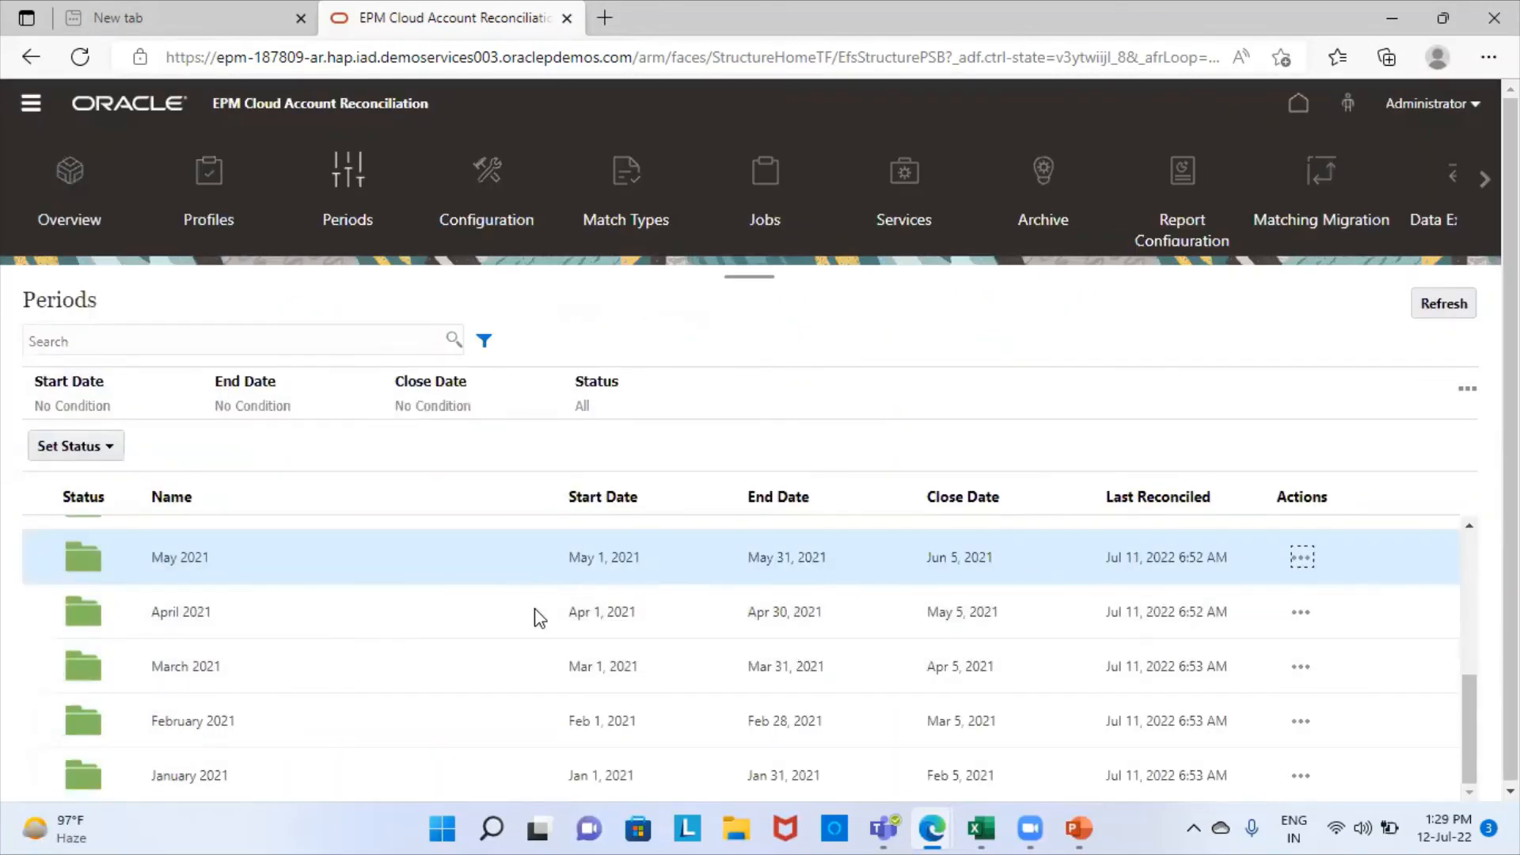
Open Import Data for June 2021 and add a new data load execution named PracMP_LOC.
{"action": "scroll", "coordinate": [556, 646], "scroll_direction": "up", "scroll_amount": 1}
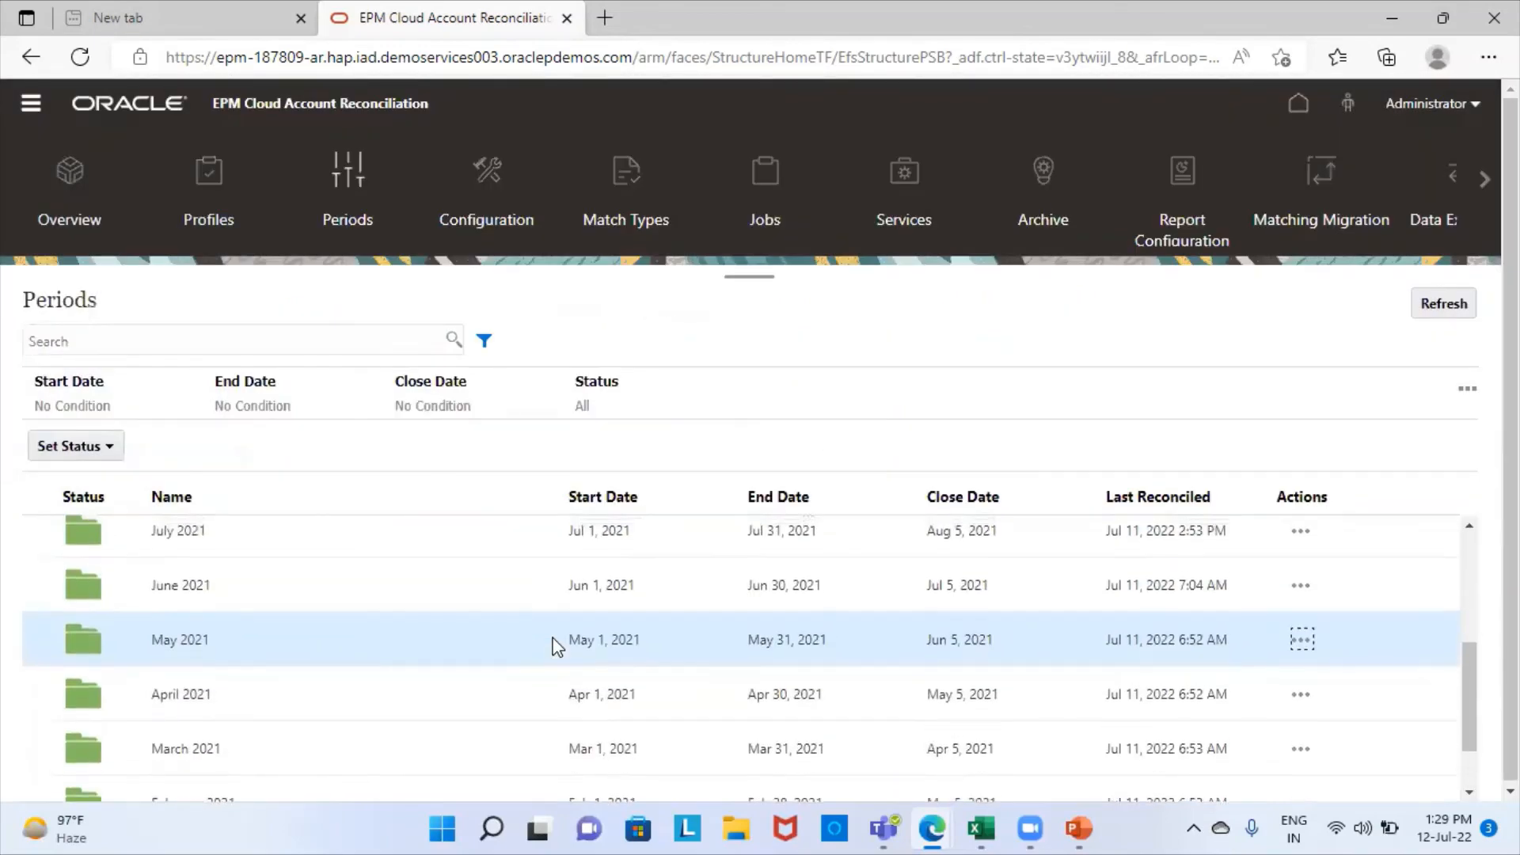
{"action": "left_click", "coordinate": [1297, 590]}
{"action": "left_click", "coordinate": [1294, 587]}
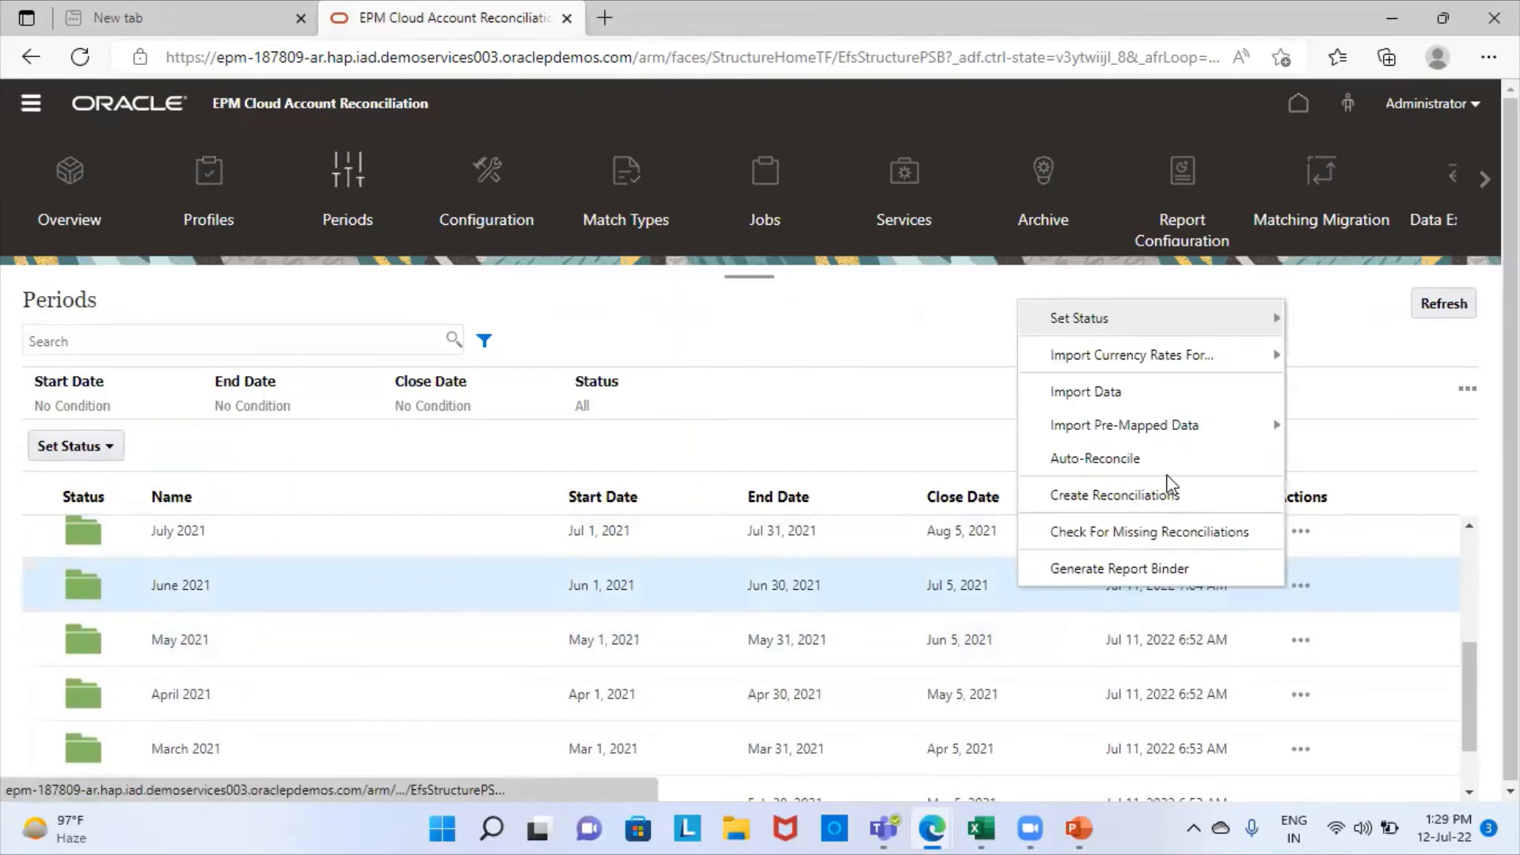
{"action": "left_click", "coordinate": [1059, 392]}
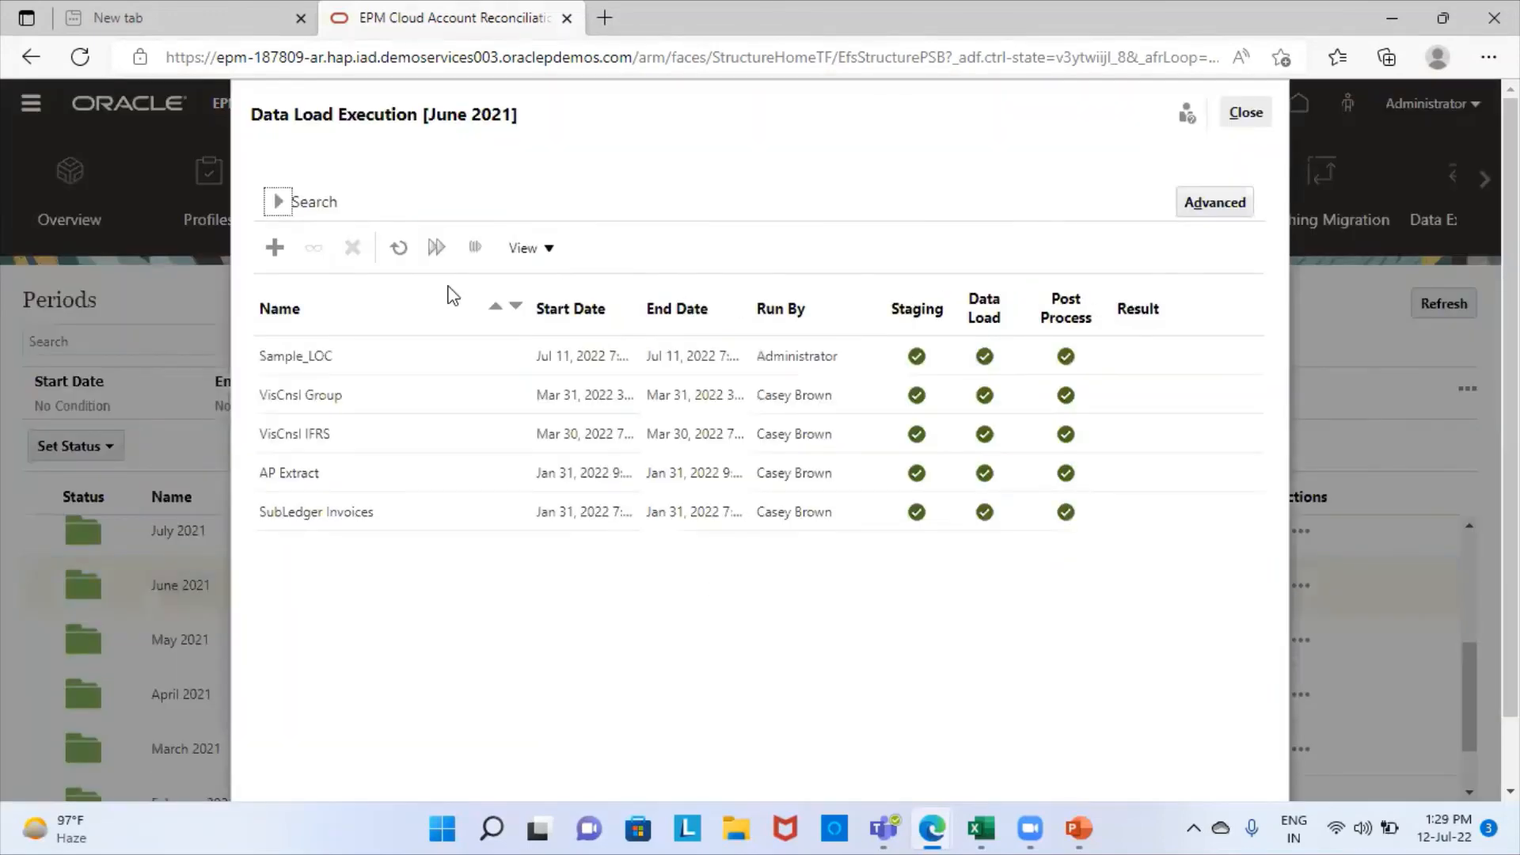
{"action": "left_click", "coordinate": [277, 250]}
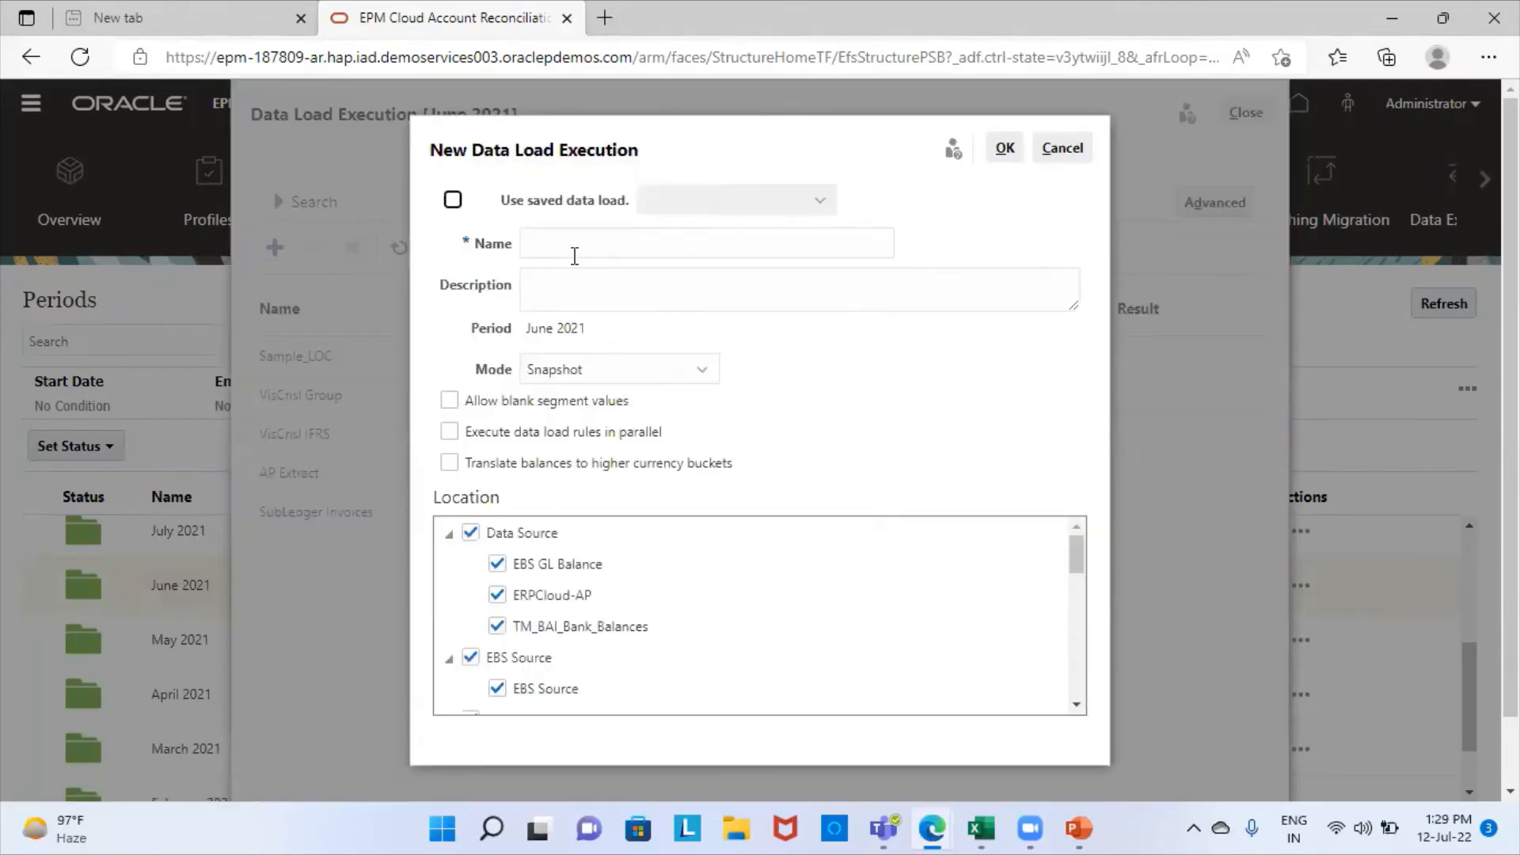
{"action": "left_click", "coordinate": [568, 235]}
{"action": "type", "text": "PracMP_LOC"}
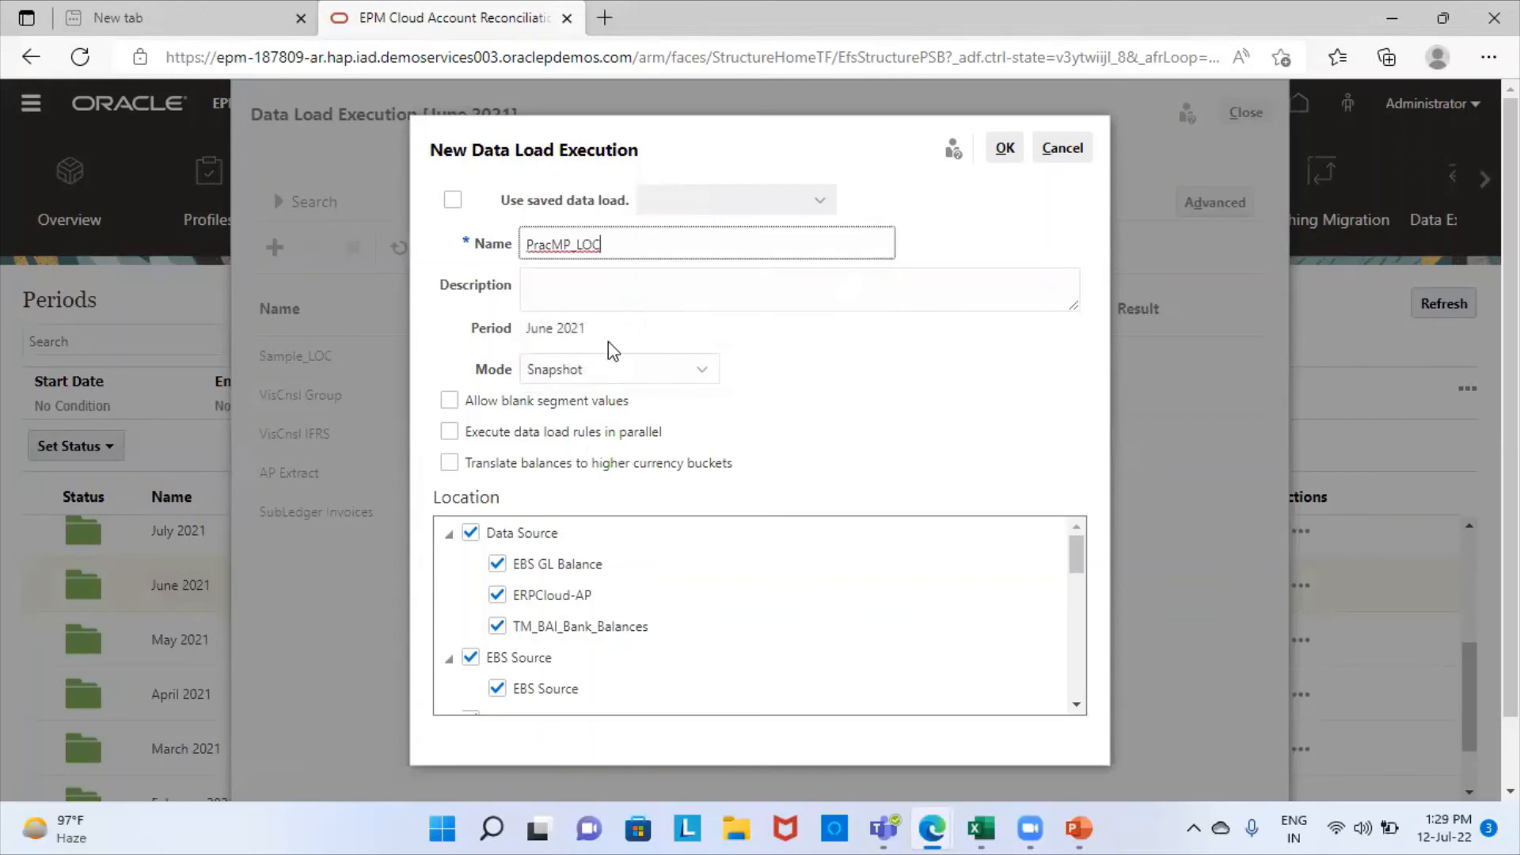
Deselect the Data Source, EBS Source, EPM and File location groups for the June 2021 data load execution.
{"action": "left_click", "coordinate": [471, 534]}
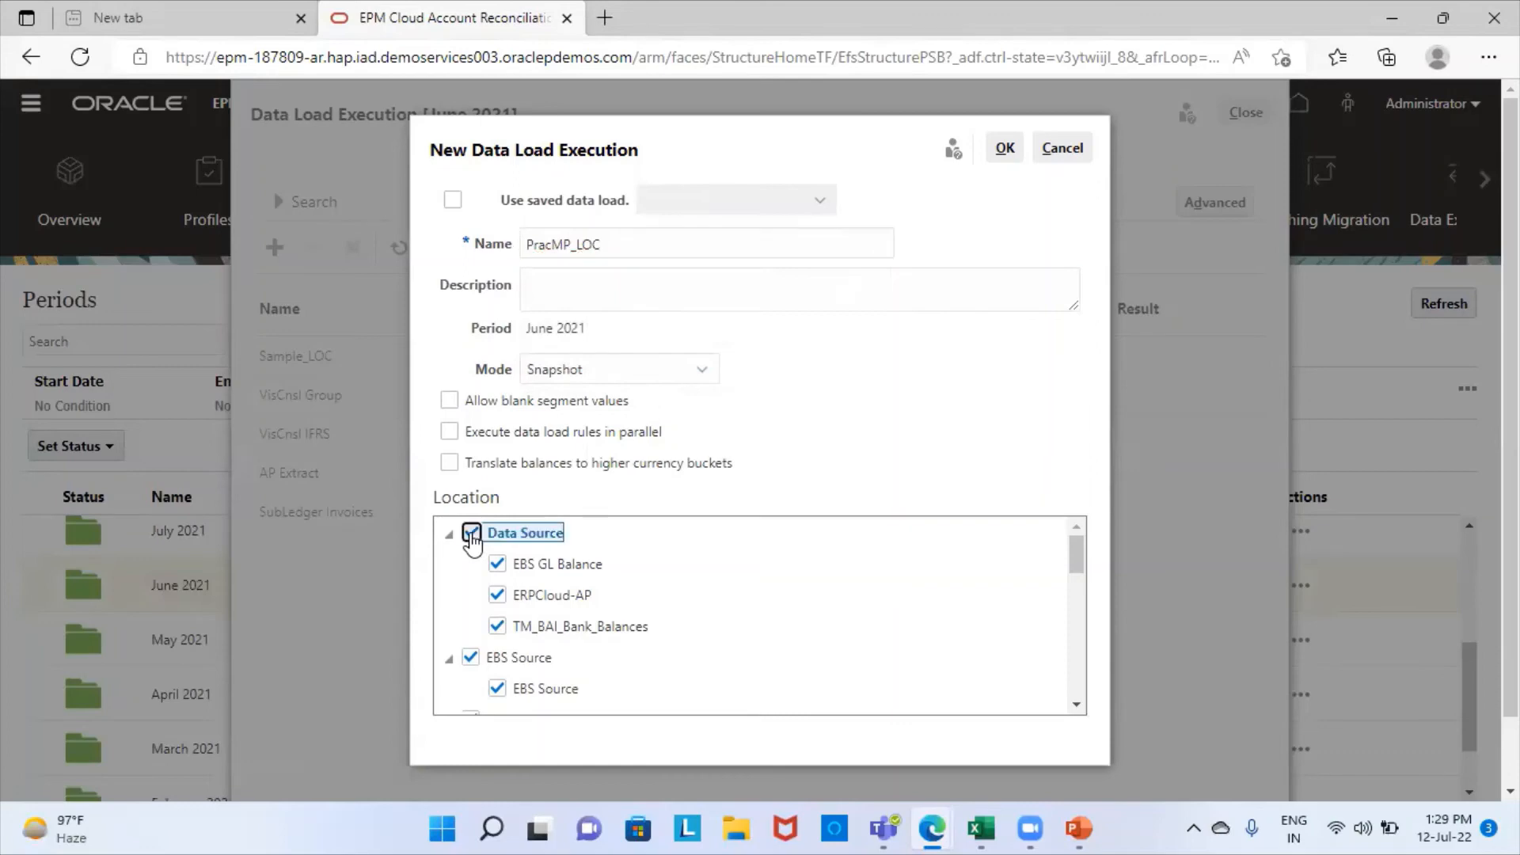
{"action": "left_click", "coordinate": [472, 659]}
{"action": "scroll", "coordinate": [784, 667], "scroll_direction": "down", "scroll_amount": 2}
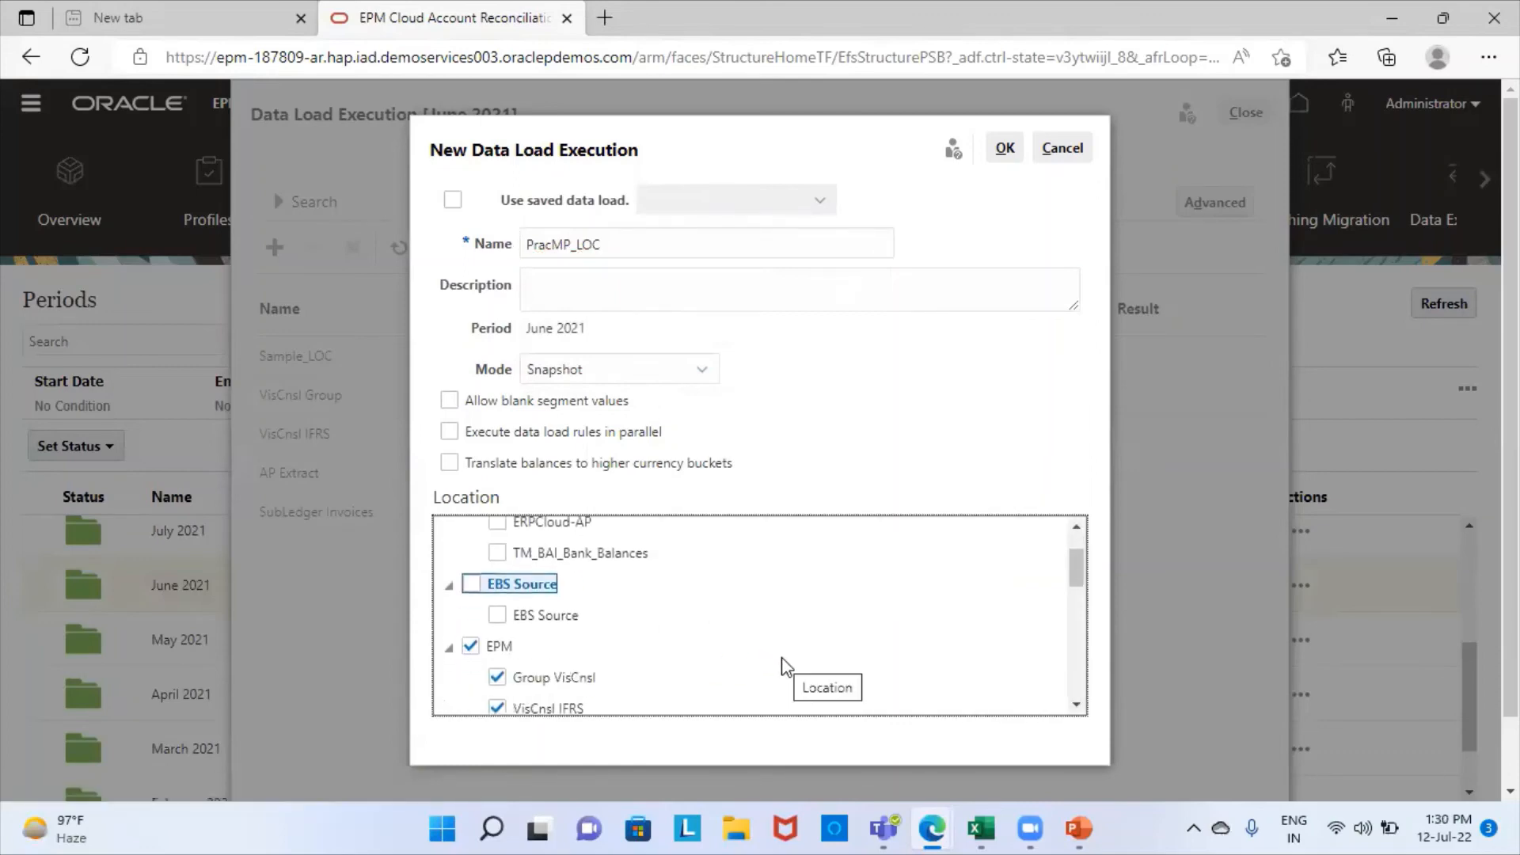
{"action": "left_click", "coordinate": [471, 600]}
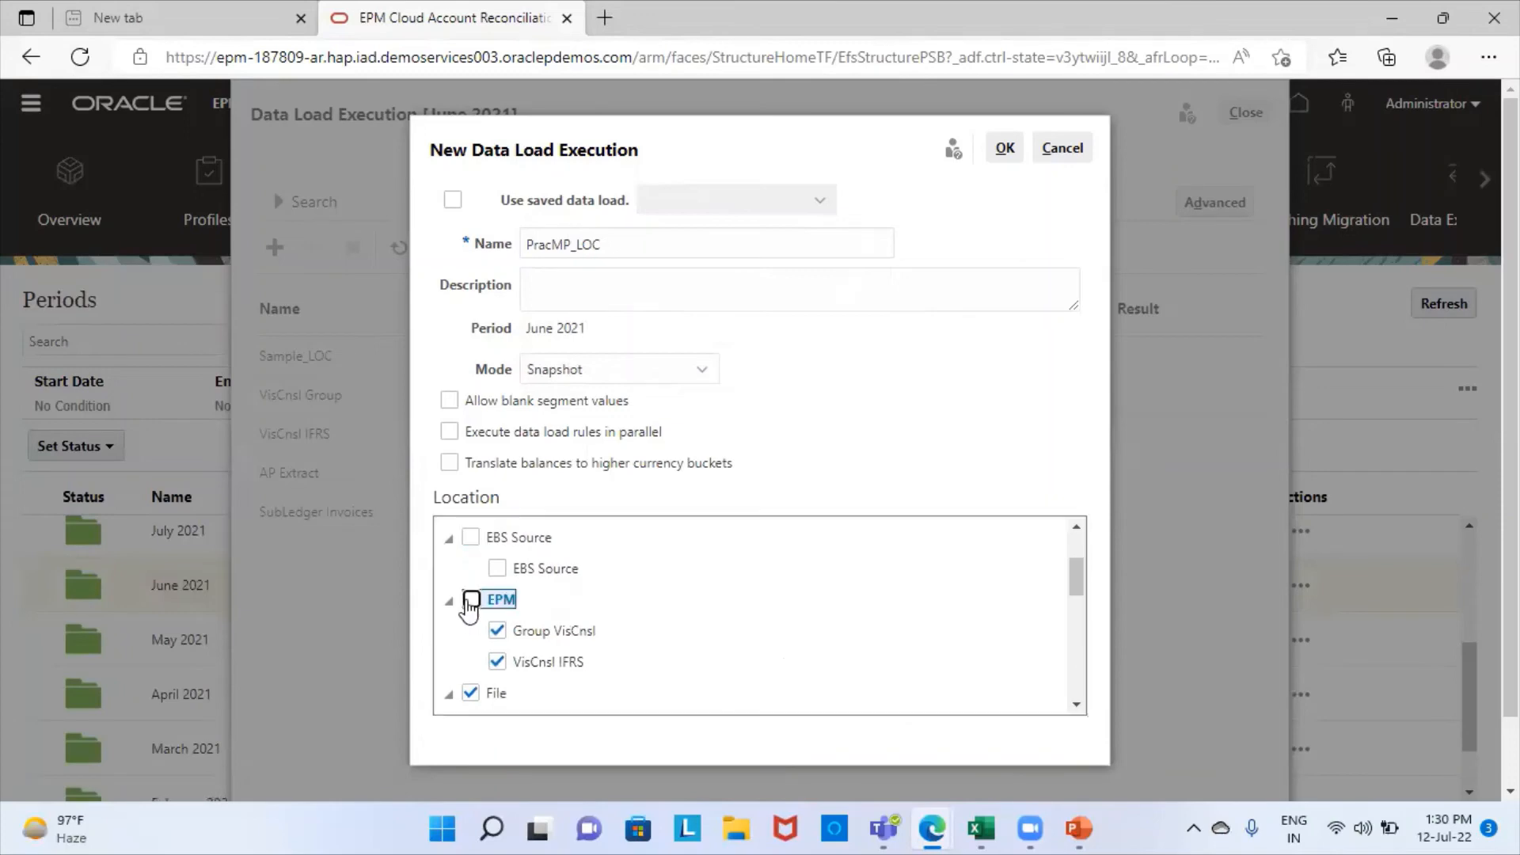
{"action": "scroll", "coordinate": [471, 600], "scroll_direction": "down", "scroll_amount": 2}
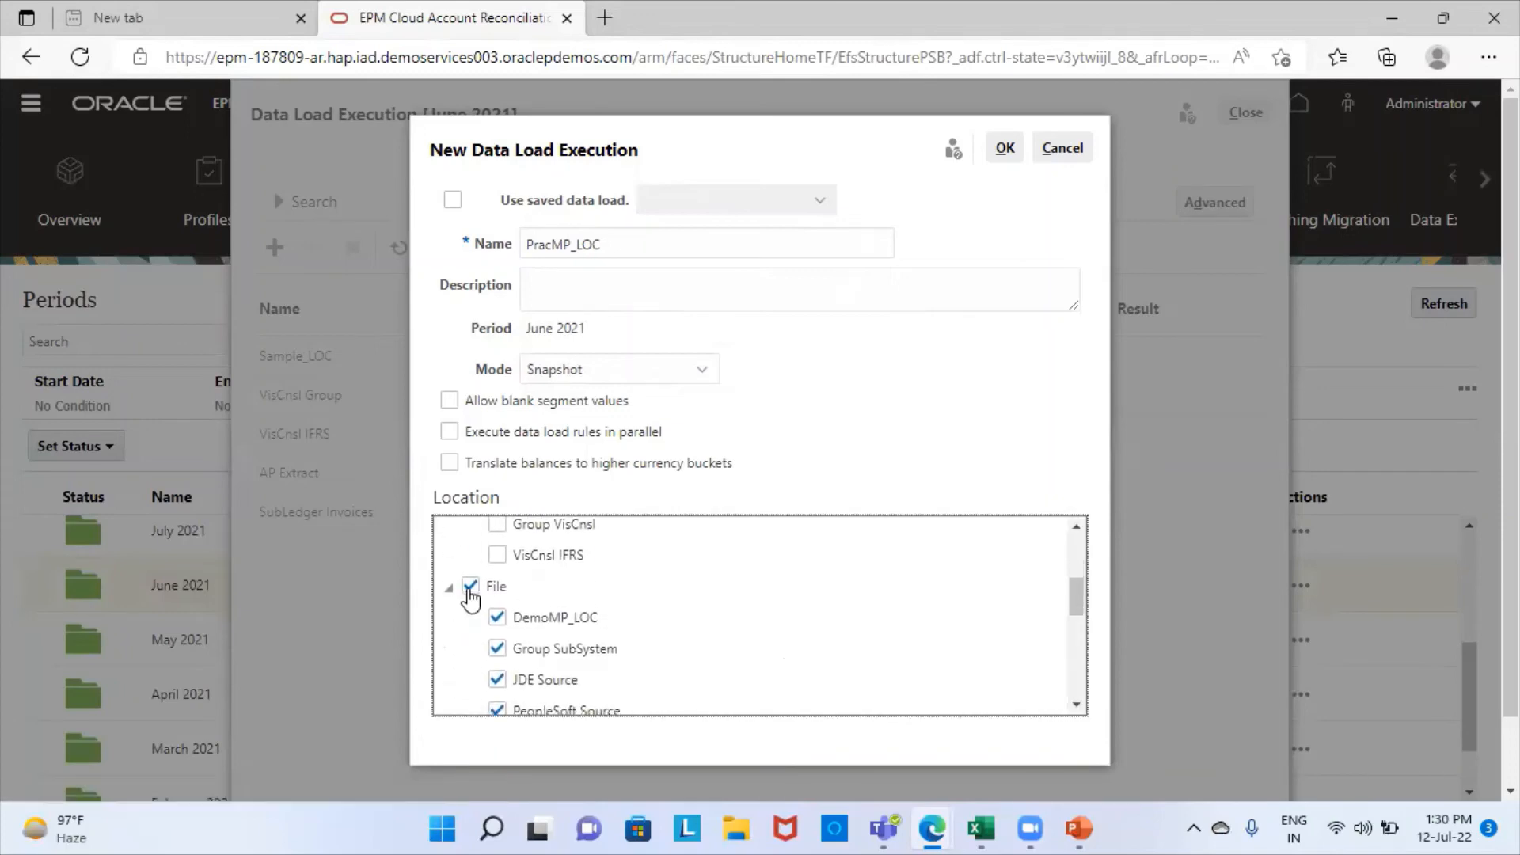
{"action": "left_click", "coordinate": [470, 598]}
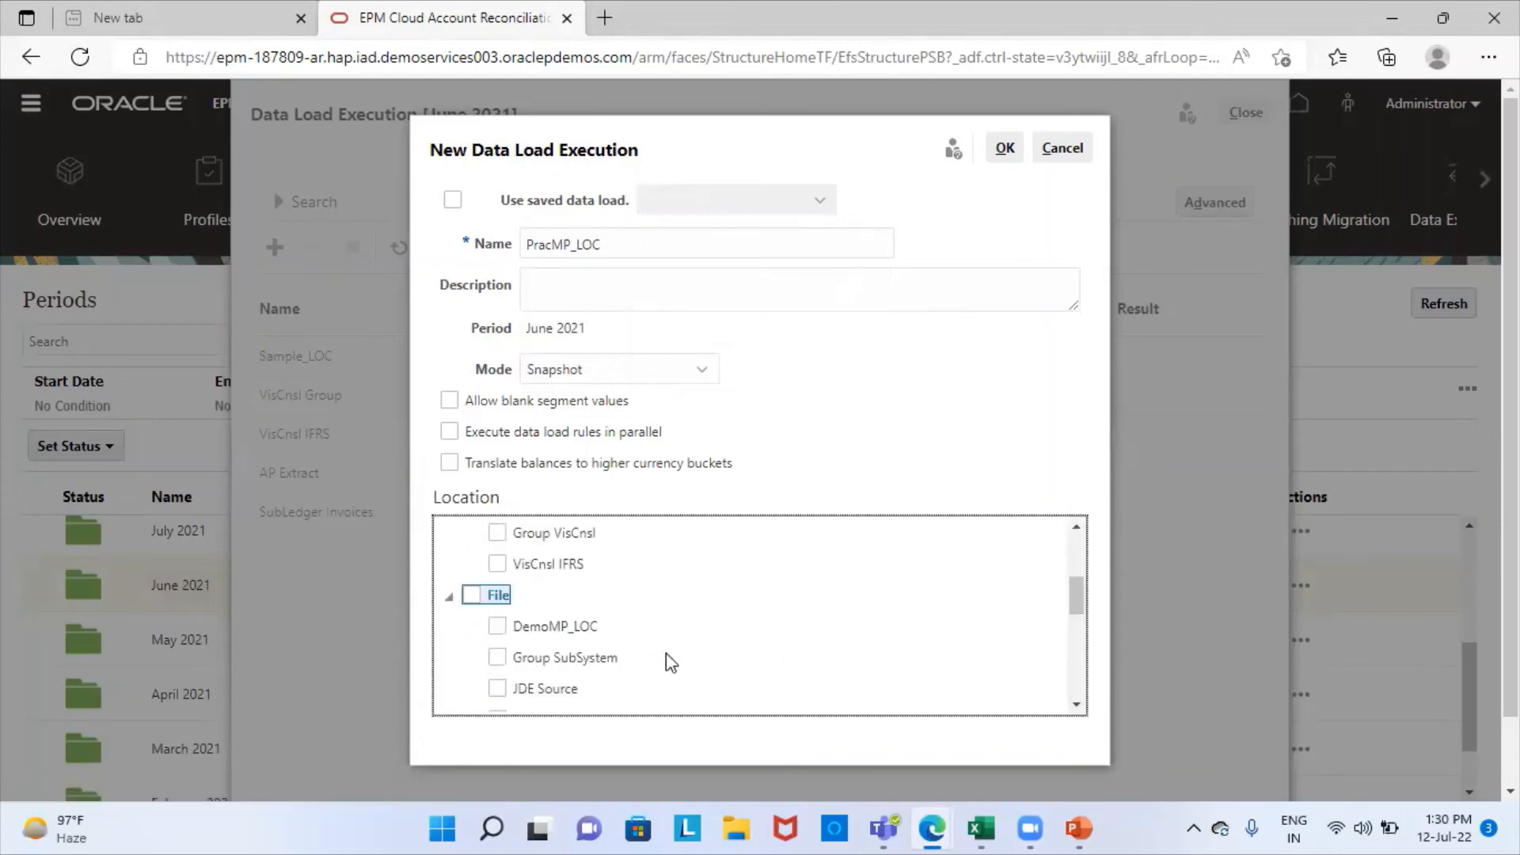
Select the PracMP_LOC location, deselect the Fusion Financials Cloud group, and submit the June 2021 data load execution.
{"action": "scroll", "coordinate": [668, 657], "scroll_direction": "down", "scroll_amount": 2}
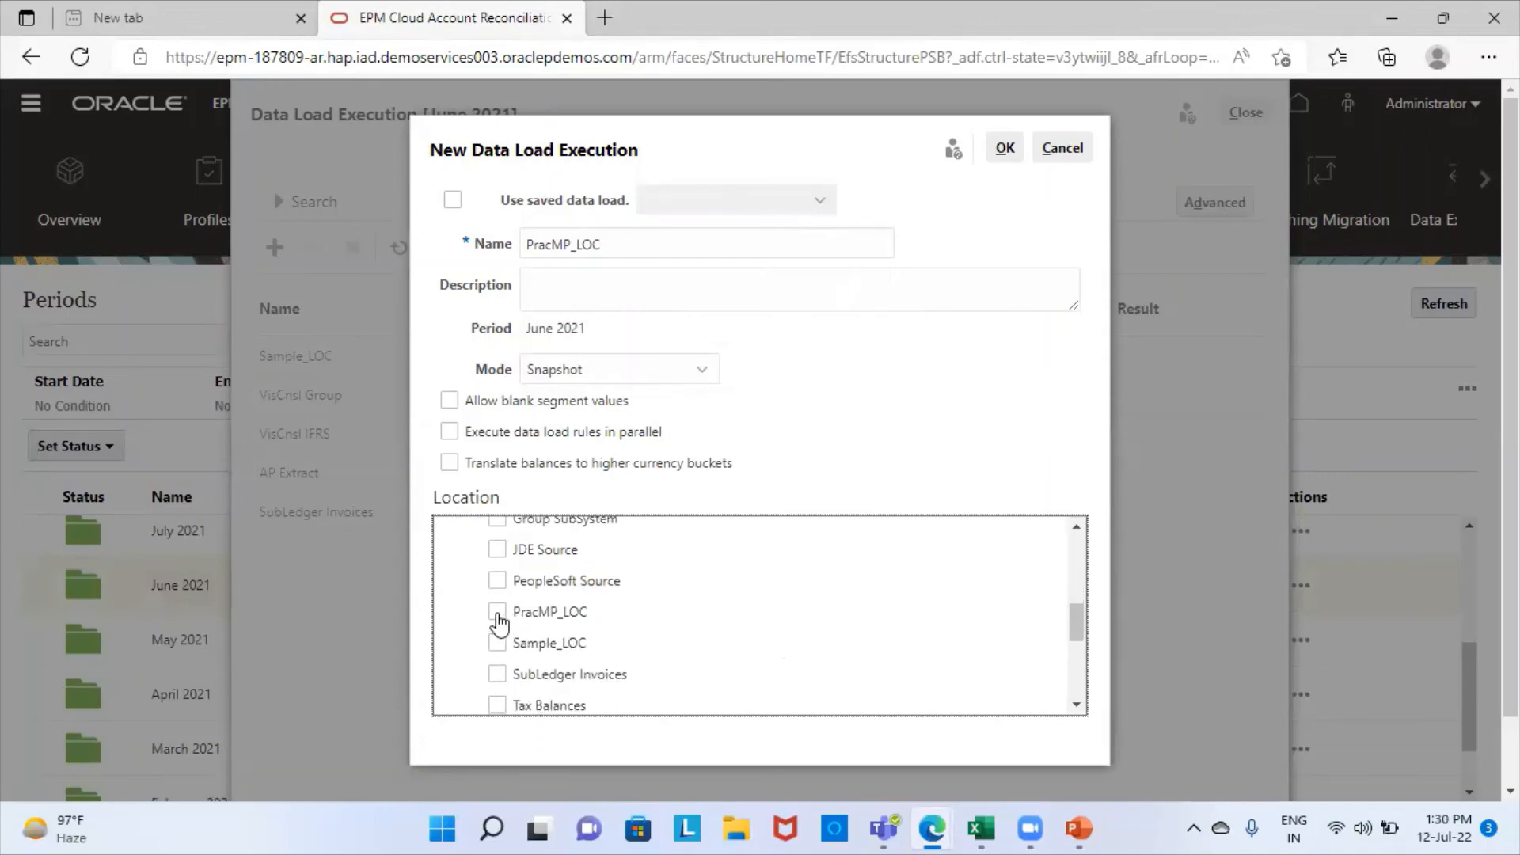
{"action": "left_click", "coordinate": [498, 614]}
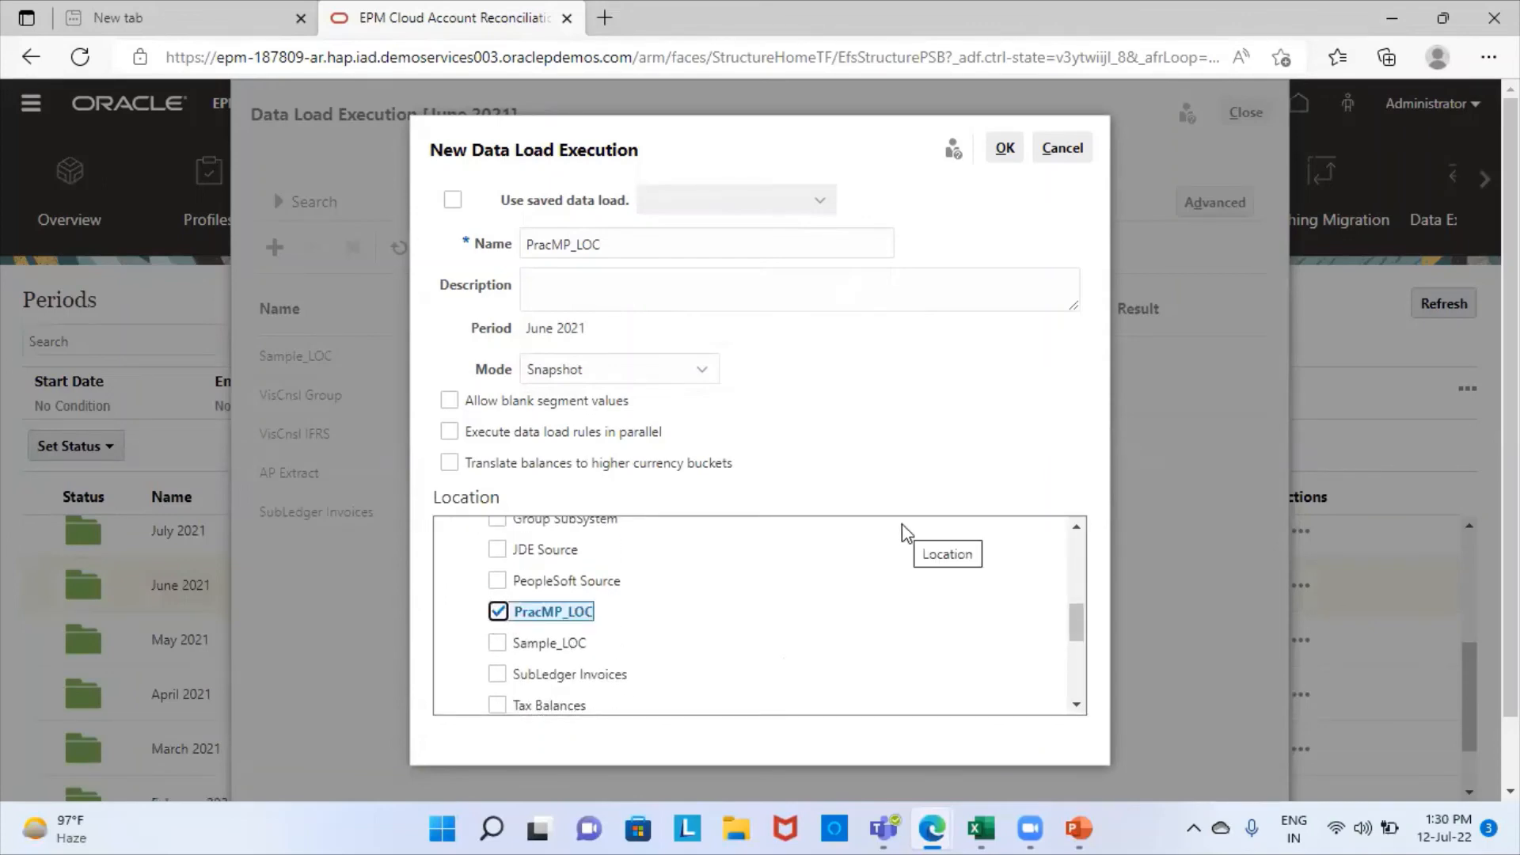
{"action": "scroll", "coordinate": [805, 674], "scroll_direction": "up", "scroll_amount": 3}
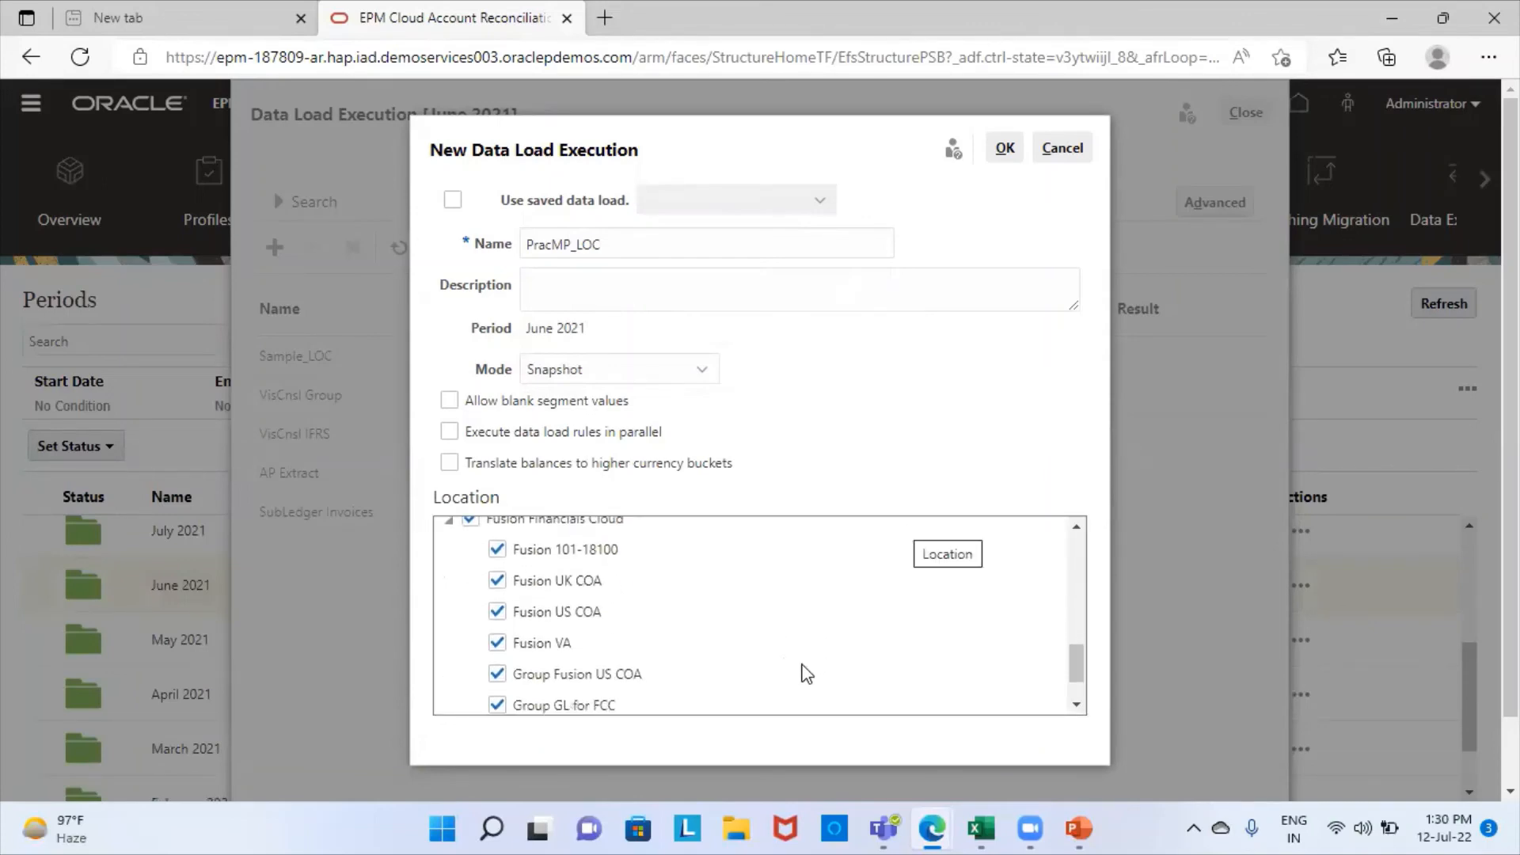
{"action": "left_click", "coordinate": [472, 532]}
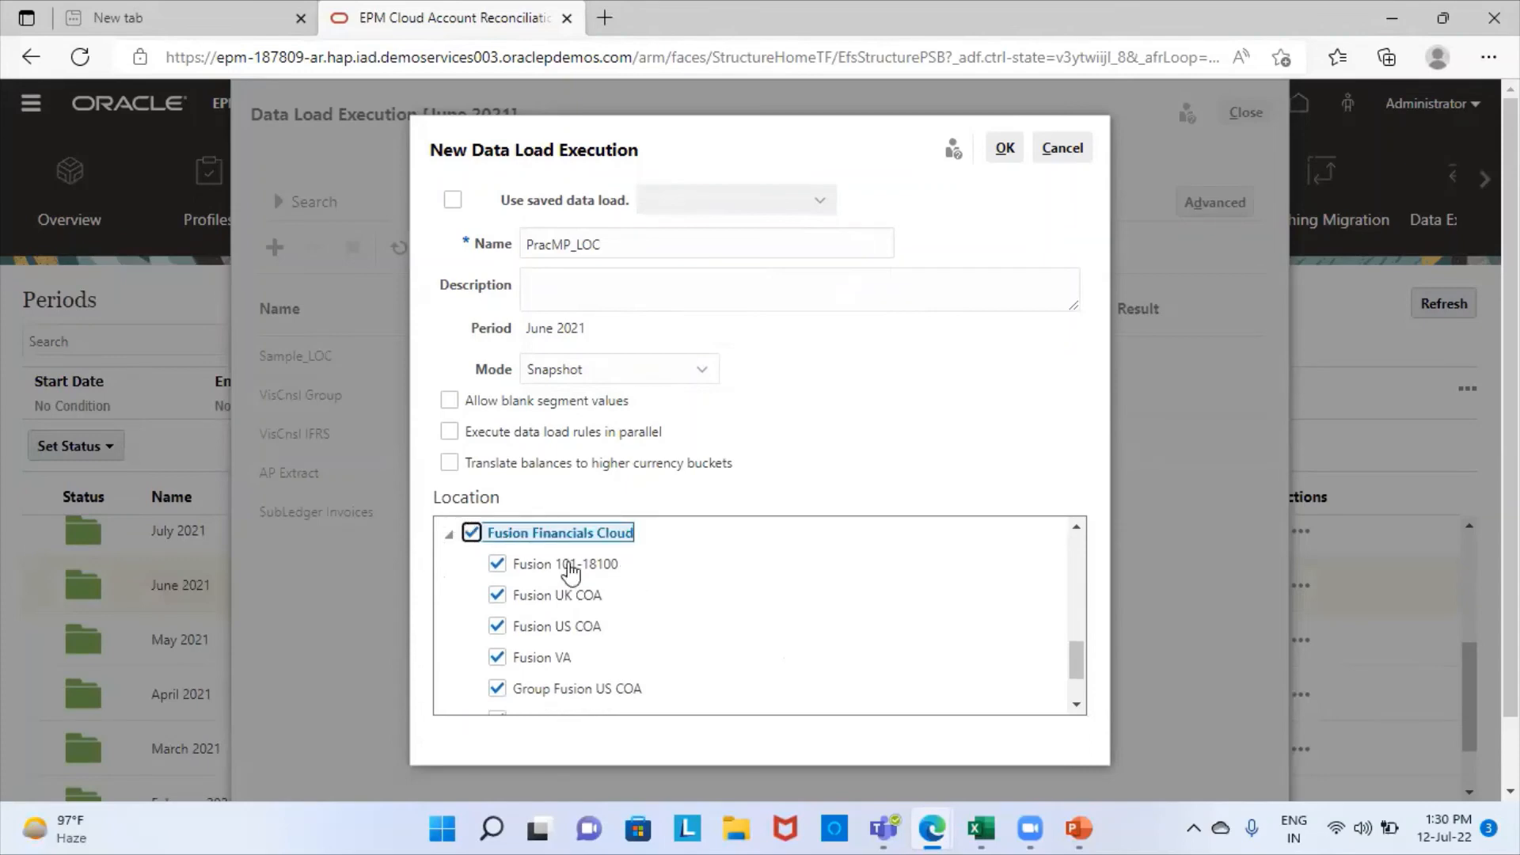
{"action": "left_click", "coordinate": [474, 533]}
{"action": "left_click", "coordinate": [472, 532]}
{"action": "scroll", "coordinate": [782, 623], "scroll_direction": "down", "scroll_amount": 3}
{"action": "scroll", "coordinate": [782, 623], "scroll_direction": "up", "scroll_amount": 8}
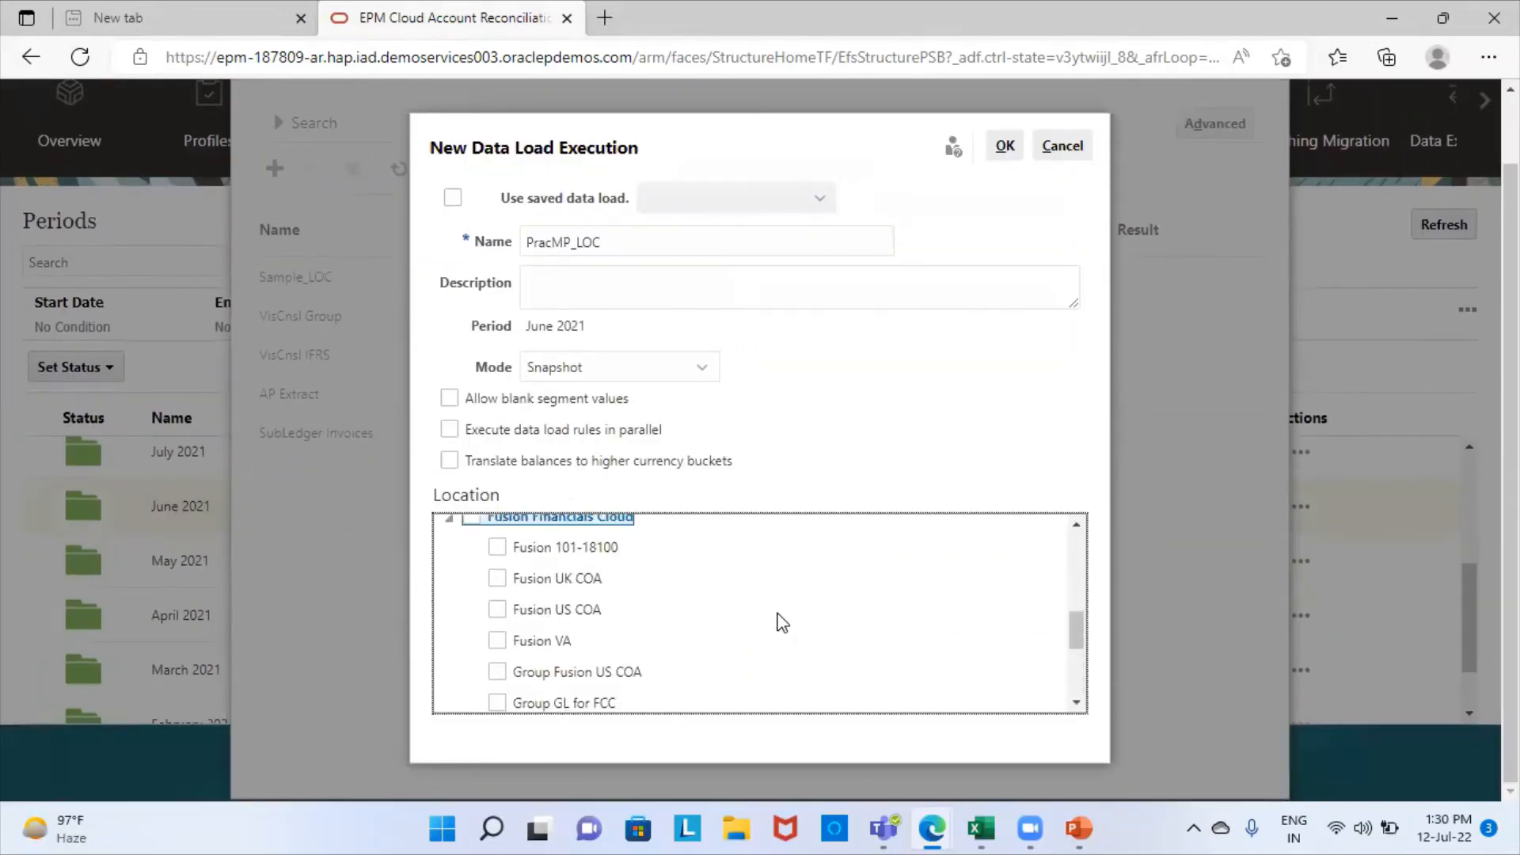
{"action": "scroll", "coordinate": [782, 623], "scroll_direction": "up", "scroll_amount": 1}
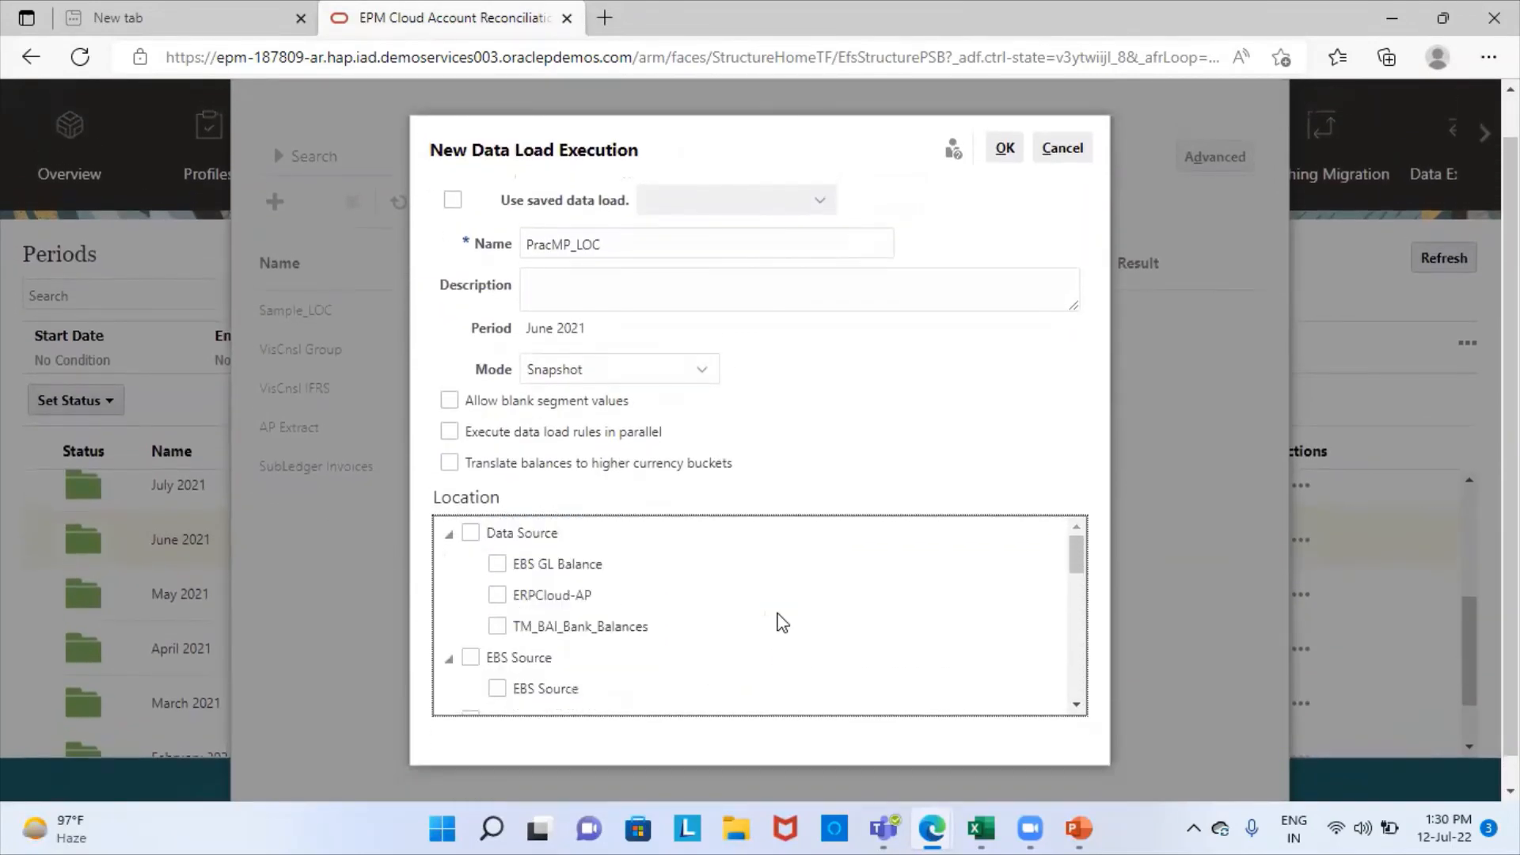
{"action": "scroll", "coordinate": [782, 623], "scroll_direction": "up", "scroll_amount": 1}
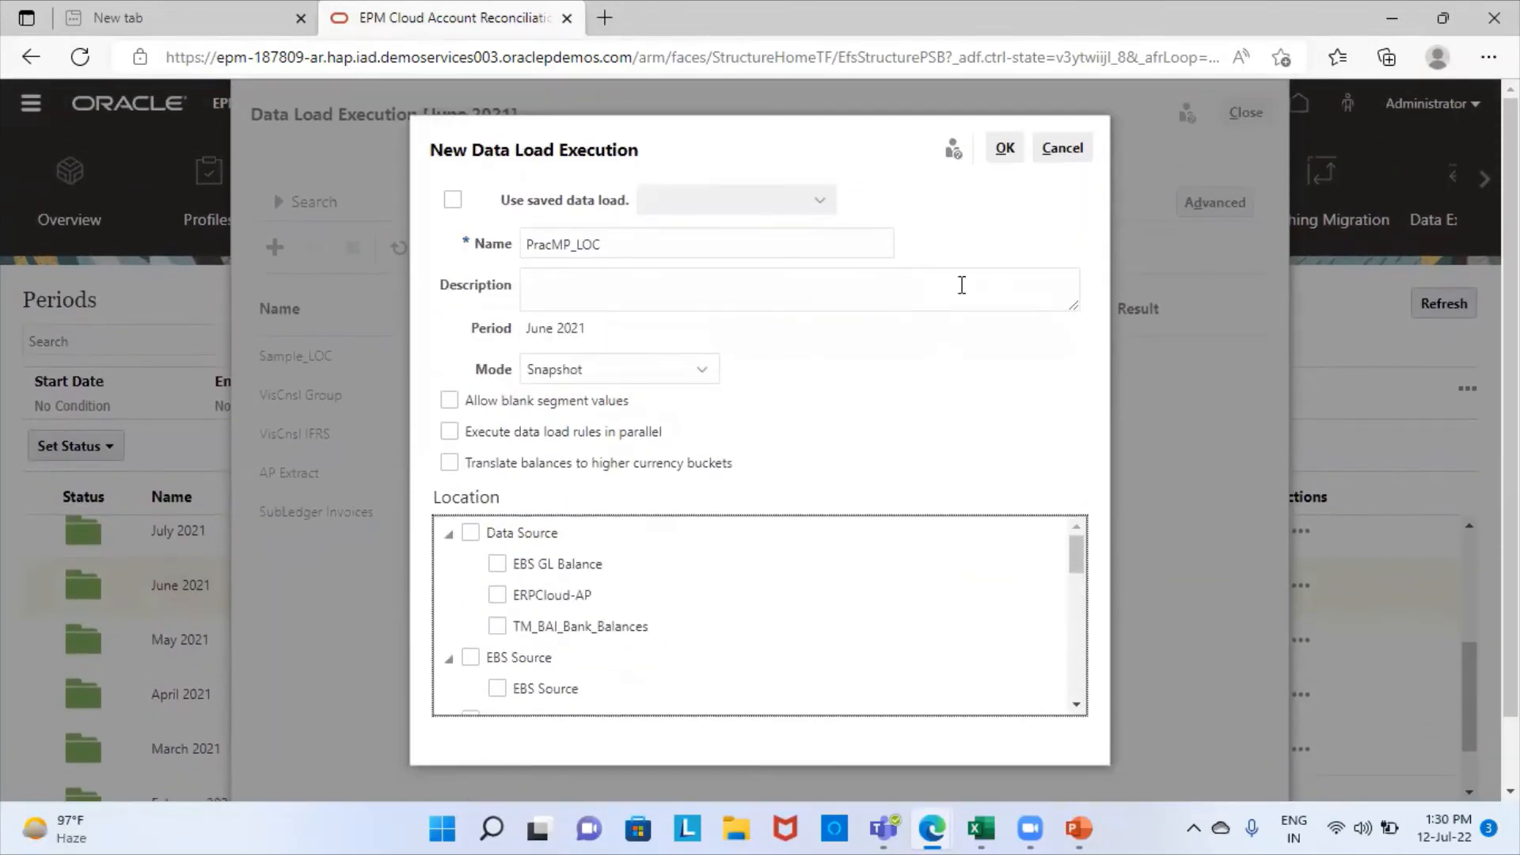
{"action": "left_click", "coordinate": [1006, 152]}
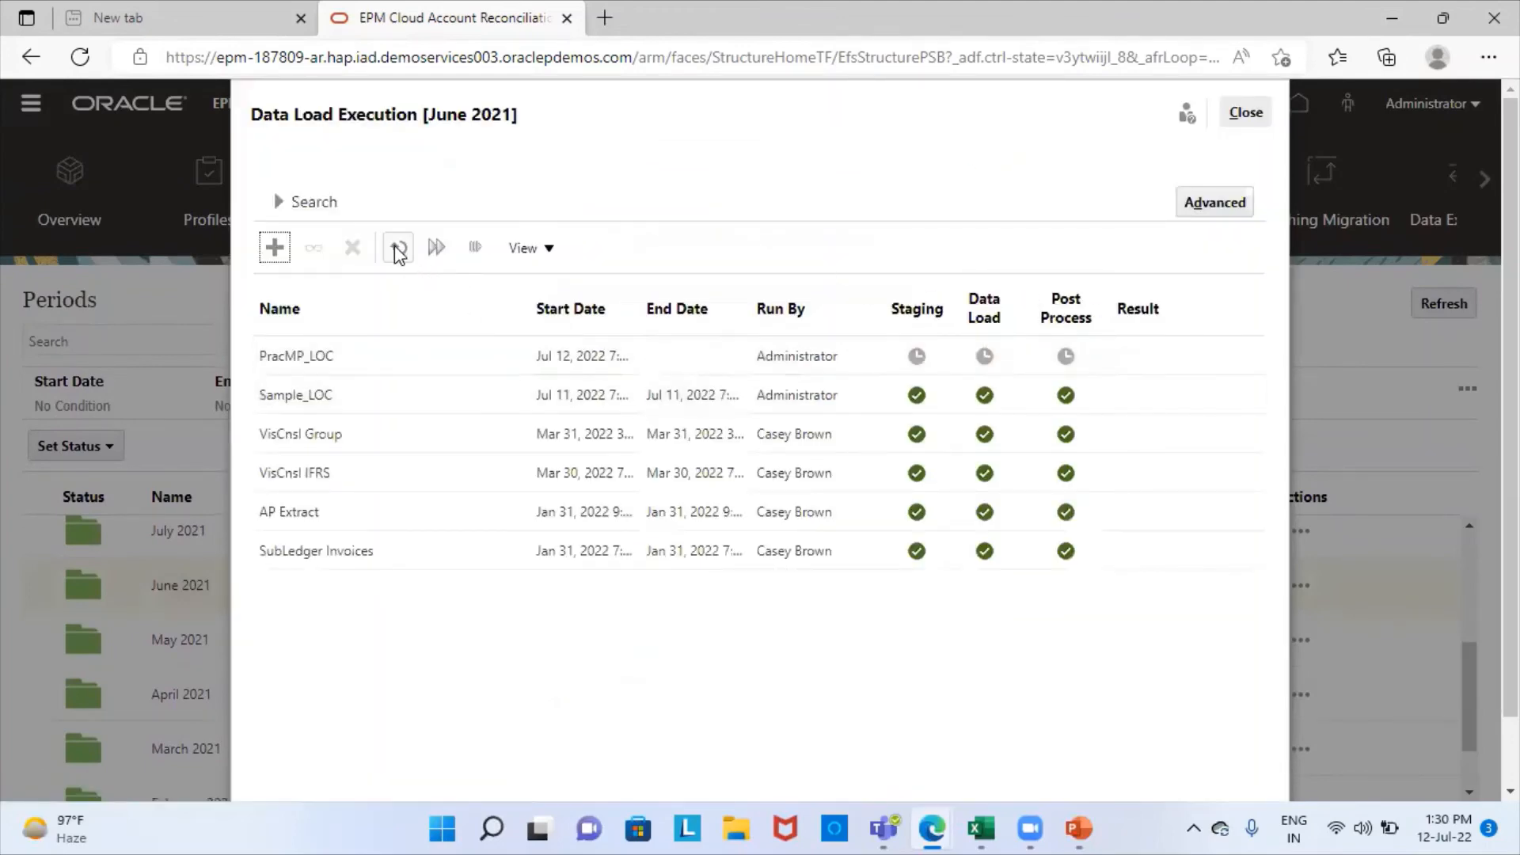
Refresh the June 2021 data load execution list repeatedly to check the PracMP_LOC status, and close the list.
{"action": "left_click", "coordinate": [396, 250]}
{"action": "left_click", "coordinate": [396, 249]}
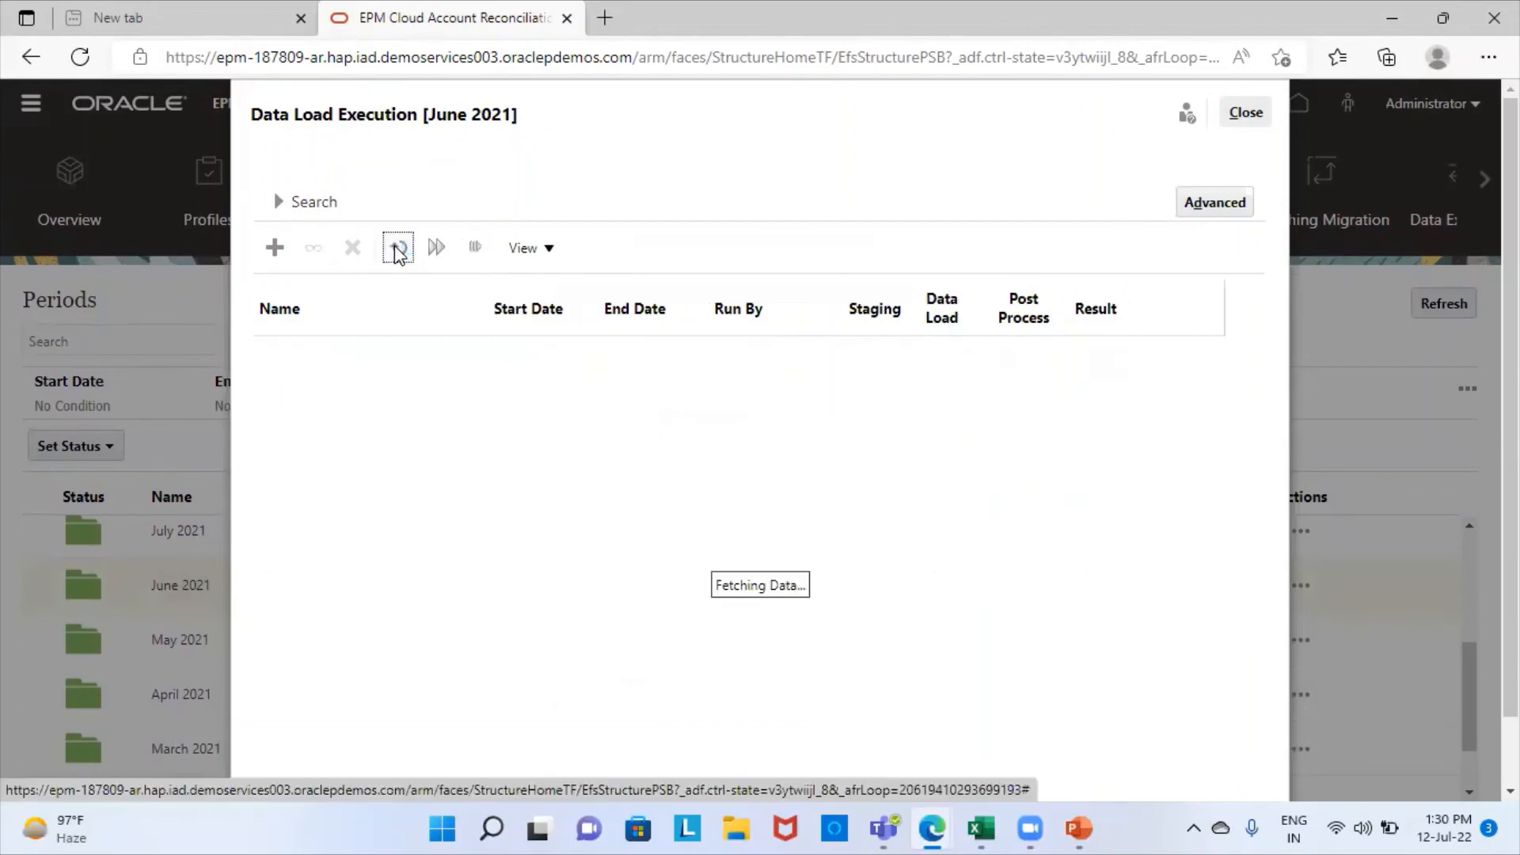
{"action": "left_click", "coordinate": [397, 249]}
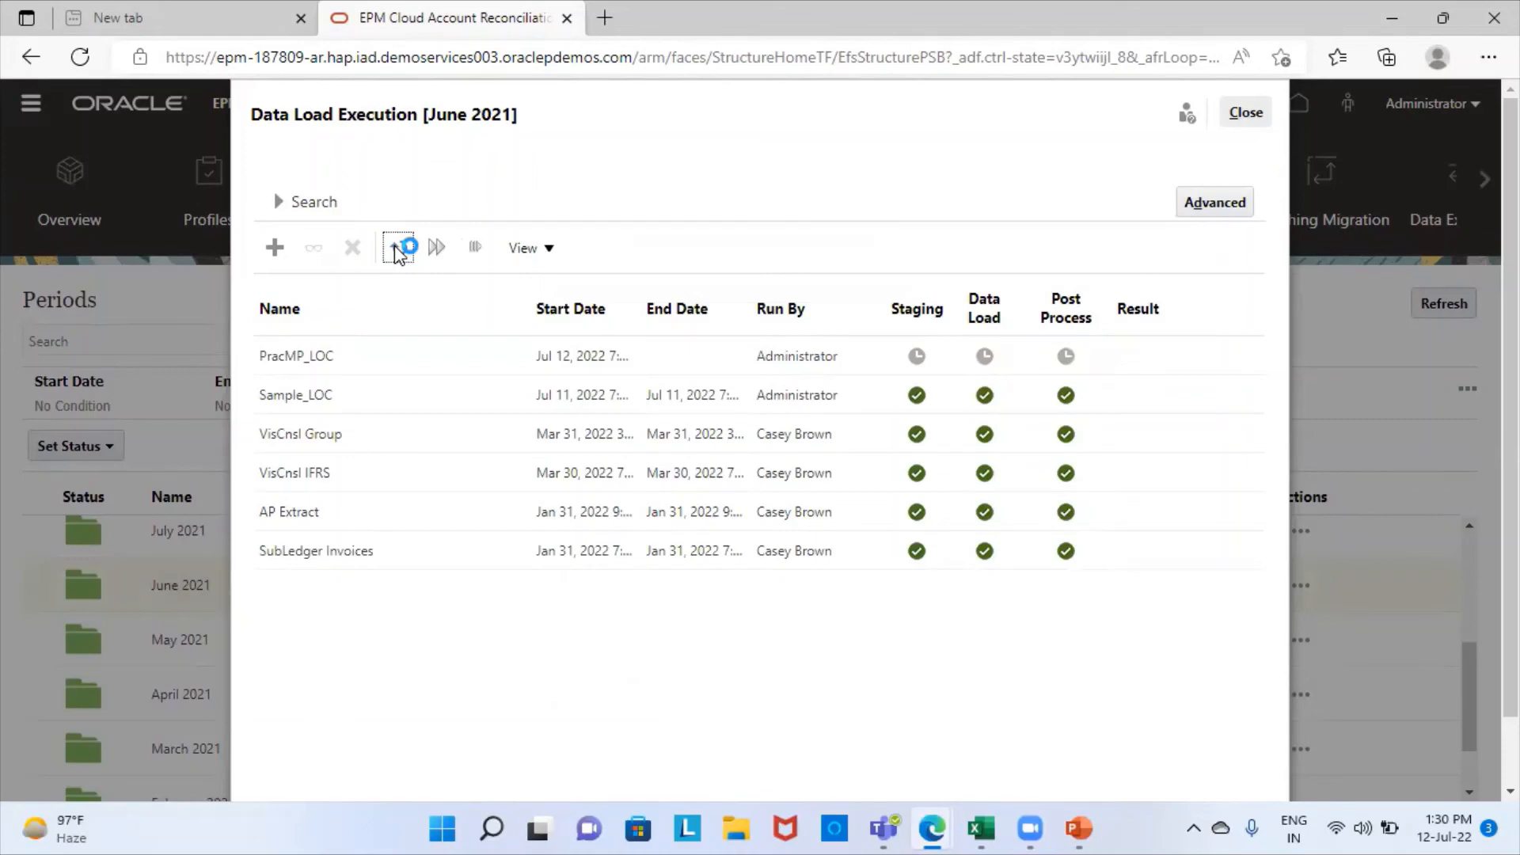
{"action": "left_click", "coordinate": [398, 249]}
{"action": "left_click", "coordinate": [397, 249]}
{"action": "left_click", "coordinate": [397, 249]}
{"action": "left_click", "coordinate": [397, 249]}
{"action": "left_click", "coordinate": [397, 249]}
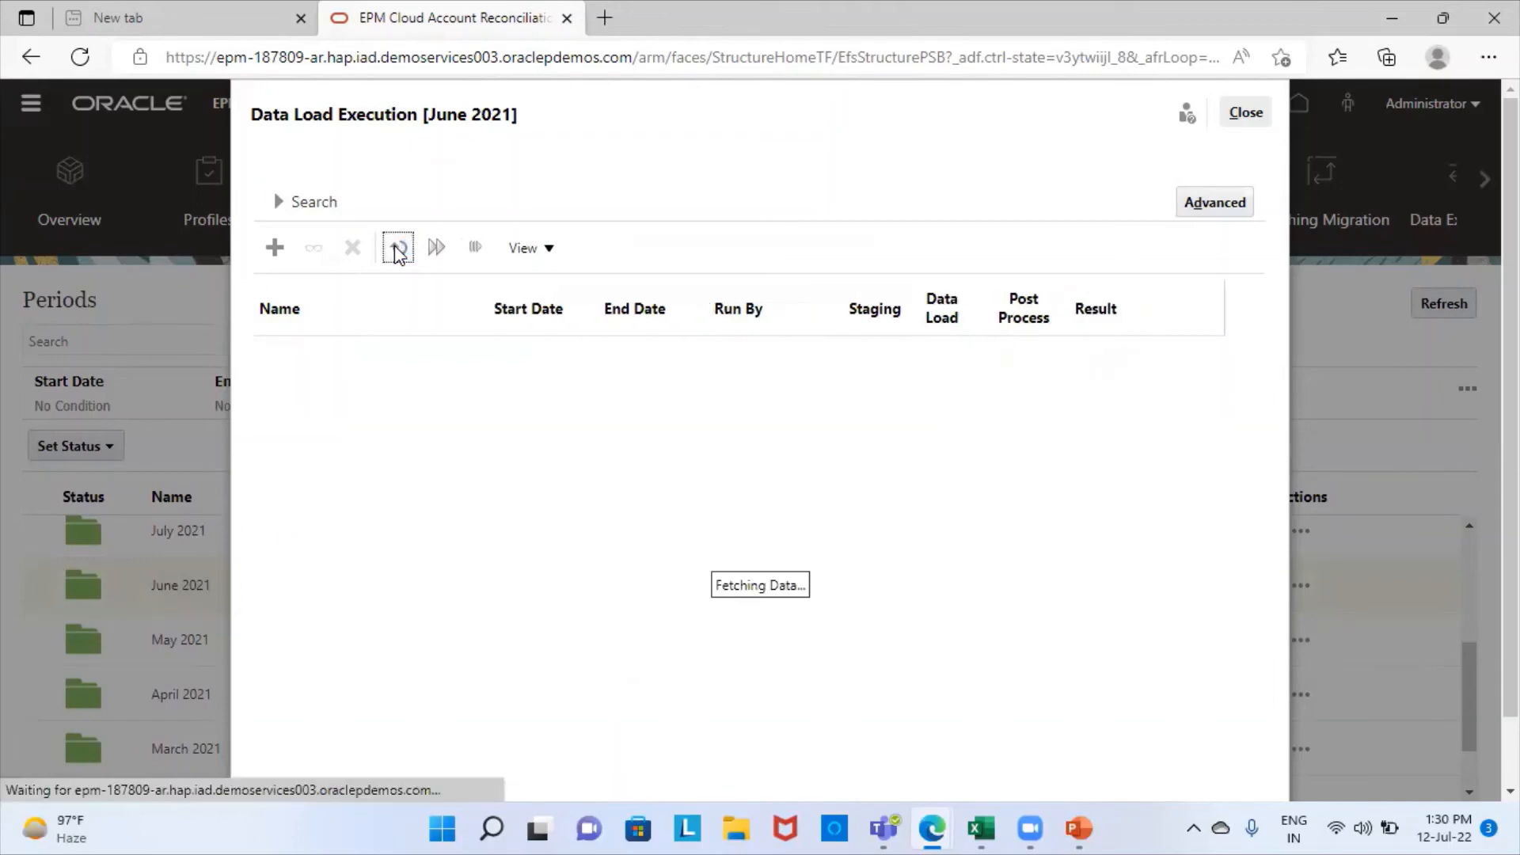
{"action": "left_click", "coordinate": [398, 252]}
{"action": "left_click", "coordinate": [398, 252]}
{"action": "left_click", "coordinate": [1241, 125]}
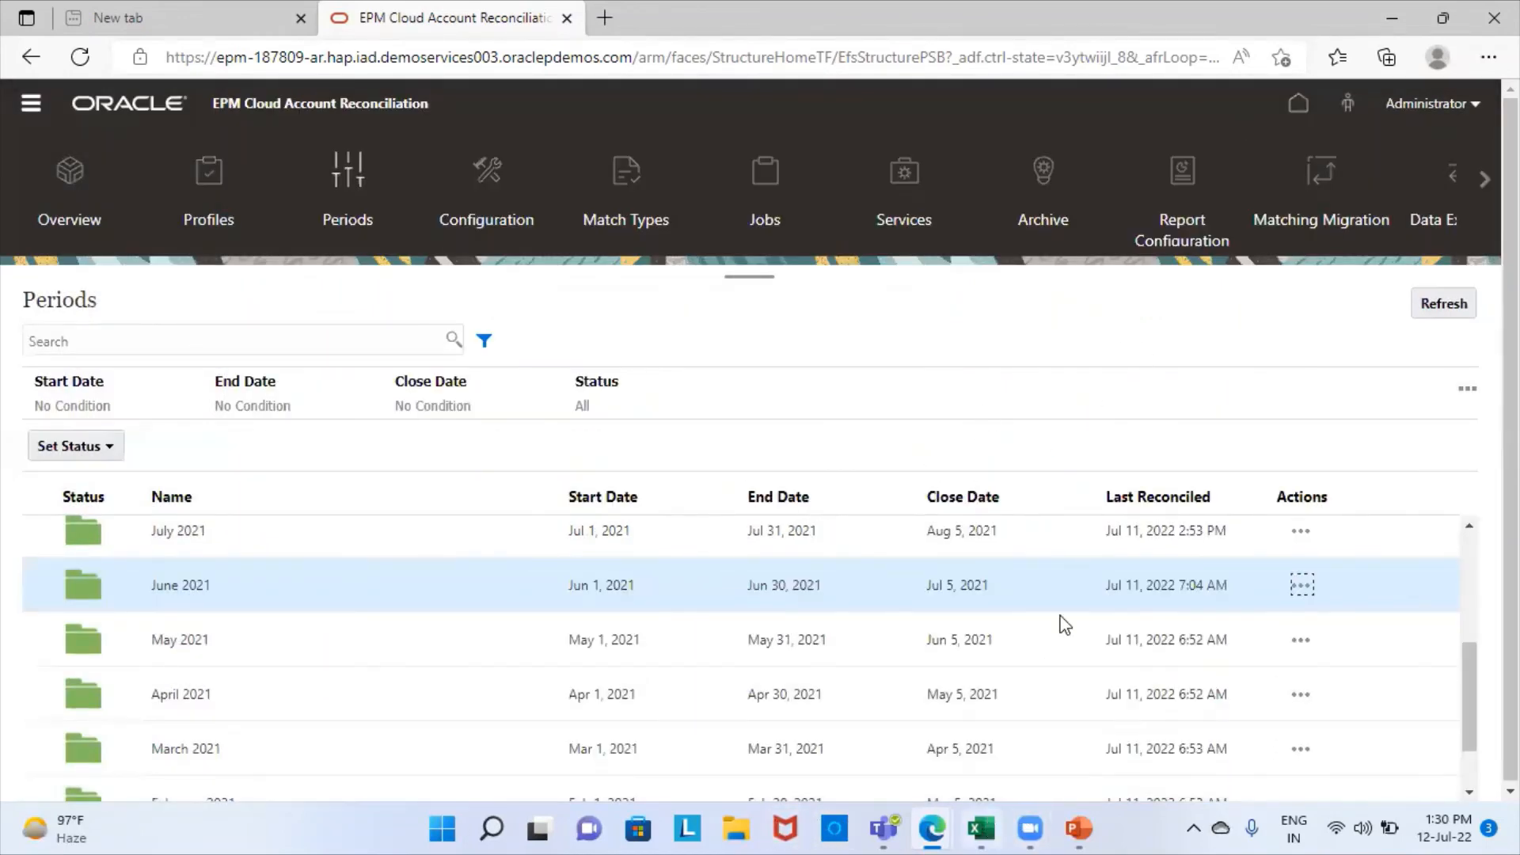
Open the Profiles page and set the displayed period to April 2021.
{"action": "left_click", "coordinate": [208, 216]}
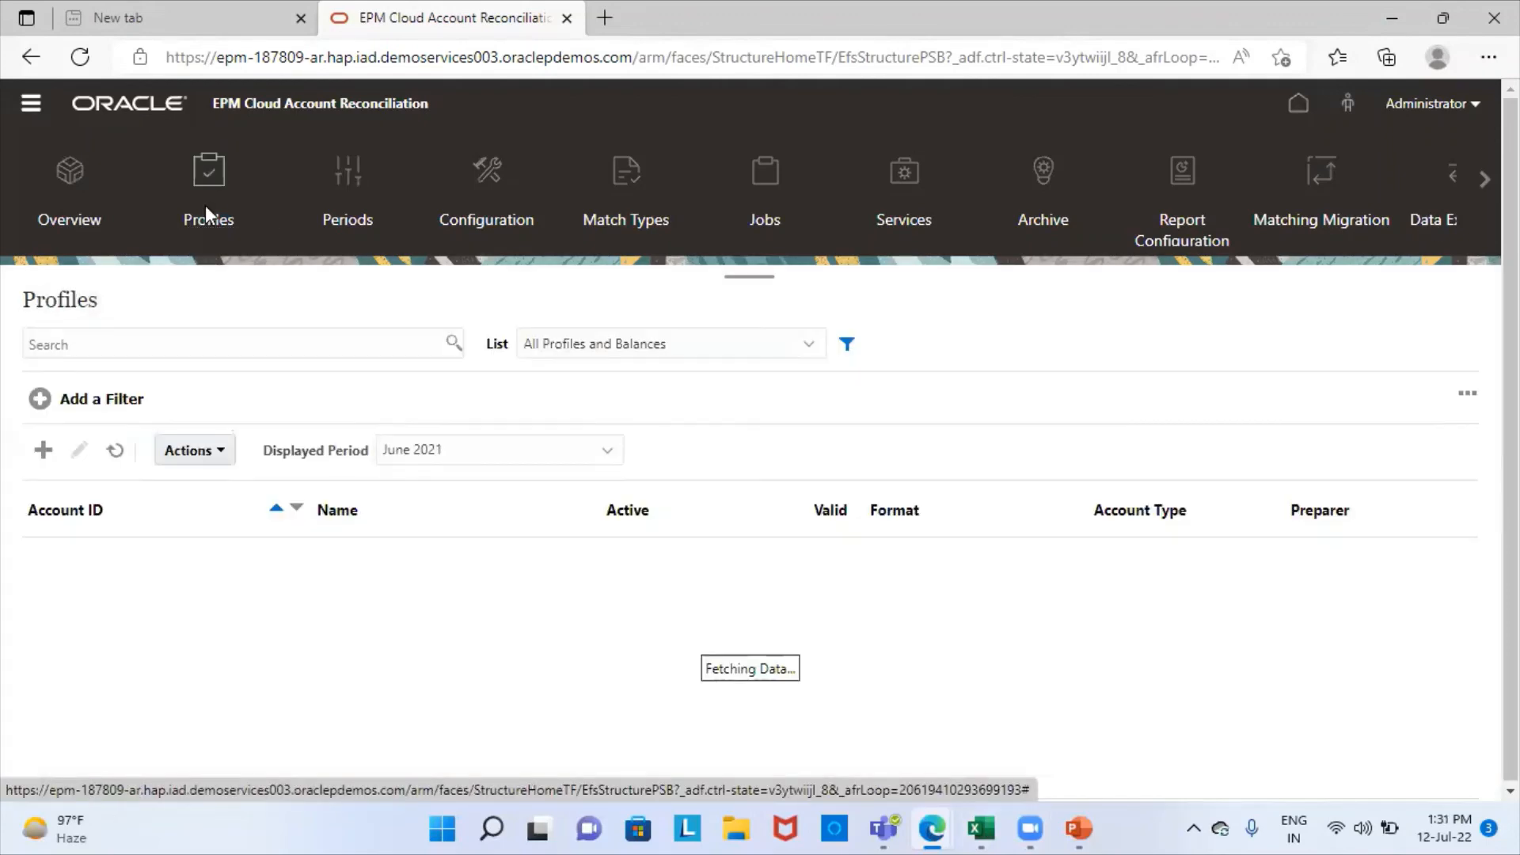
{"action": "left_click", "coordinate": [532, 449]}
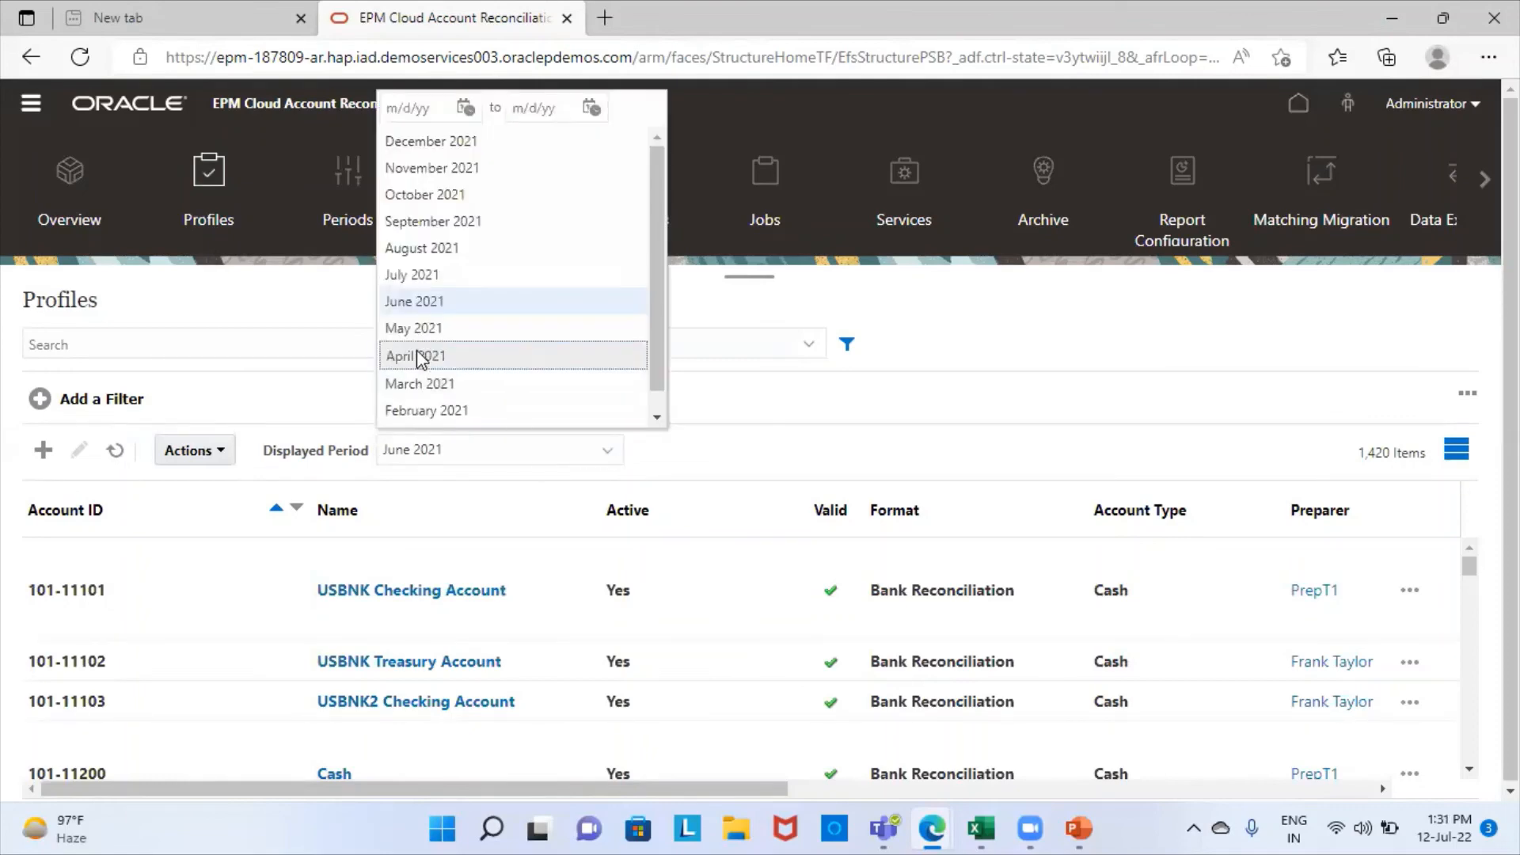
{"action": "left_click", "coordinate": [430, 356]}
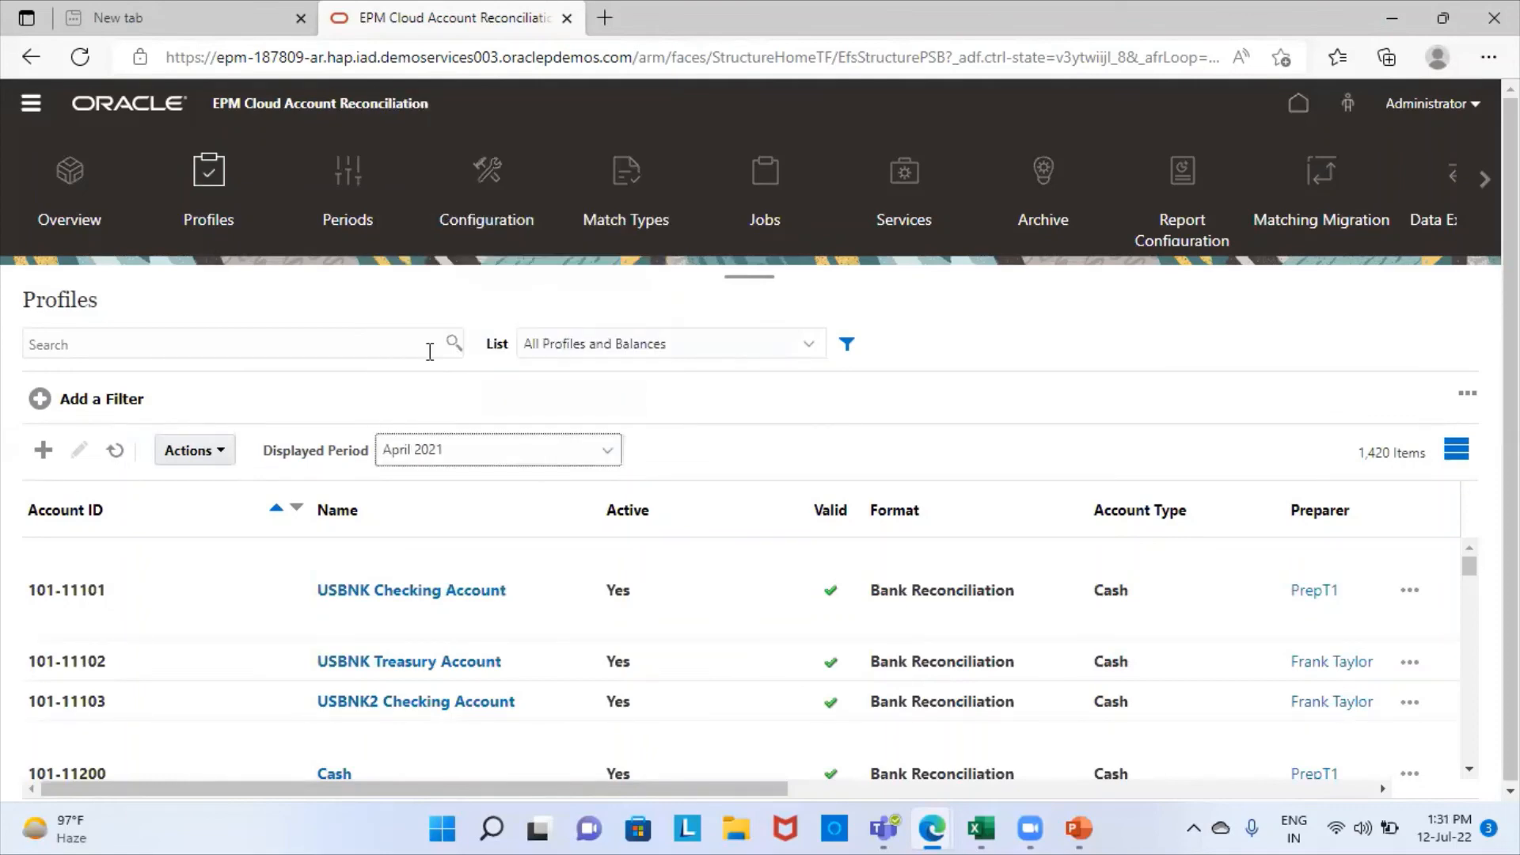
Look up the profile ID in the Multiperiod data workbook and search the profiles for 606-12450.
{"action": "left_click", "coordinate": [119, 344]}
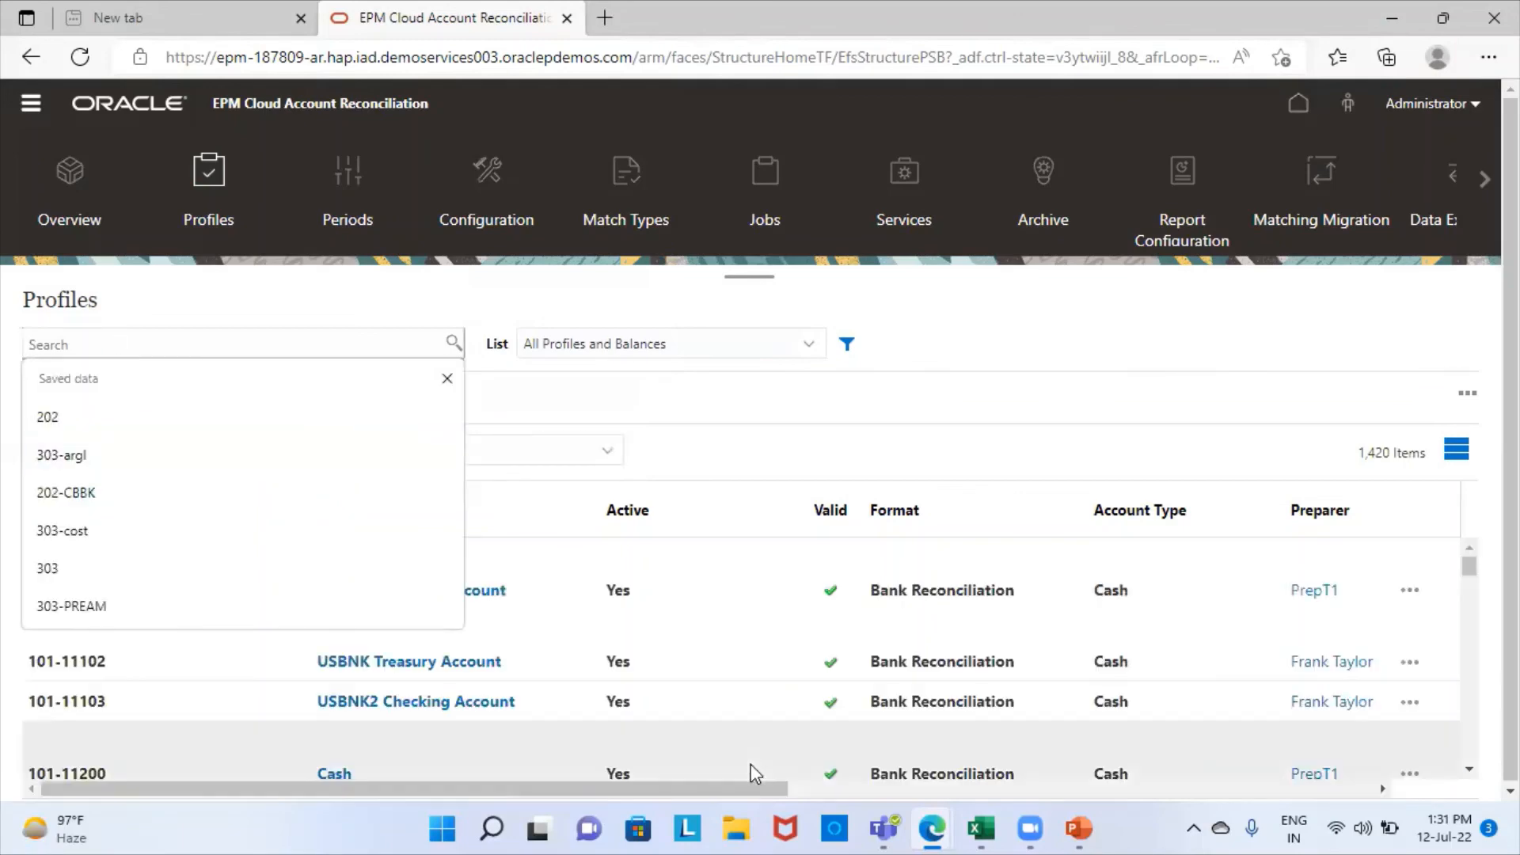
{"action": "left_click", "coordinate": [980, 829]}
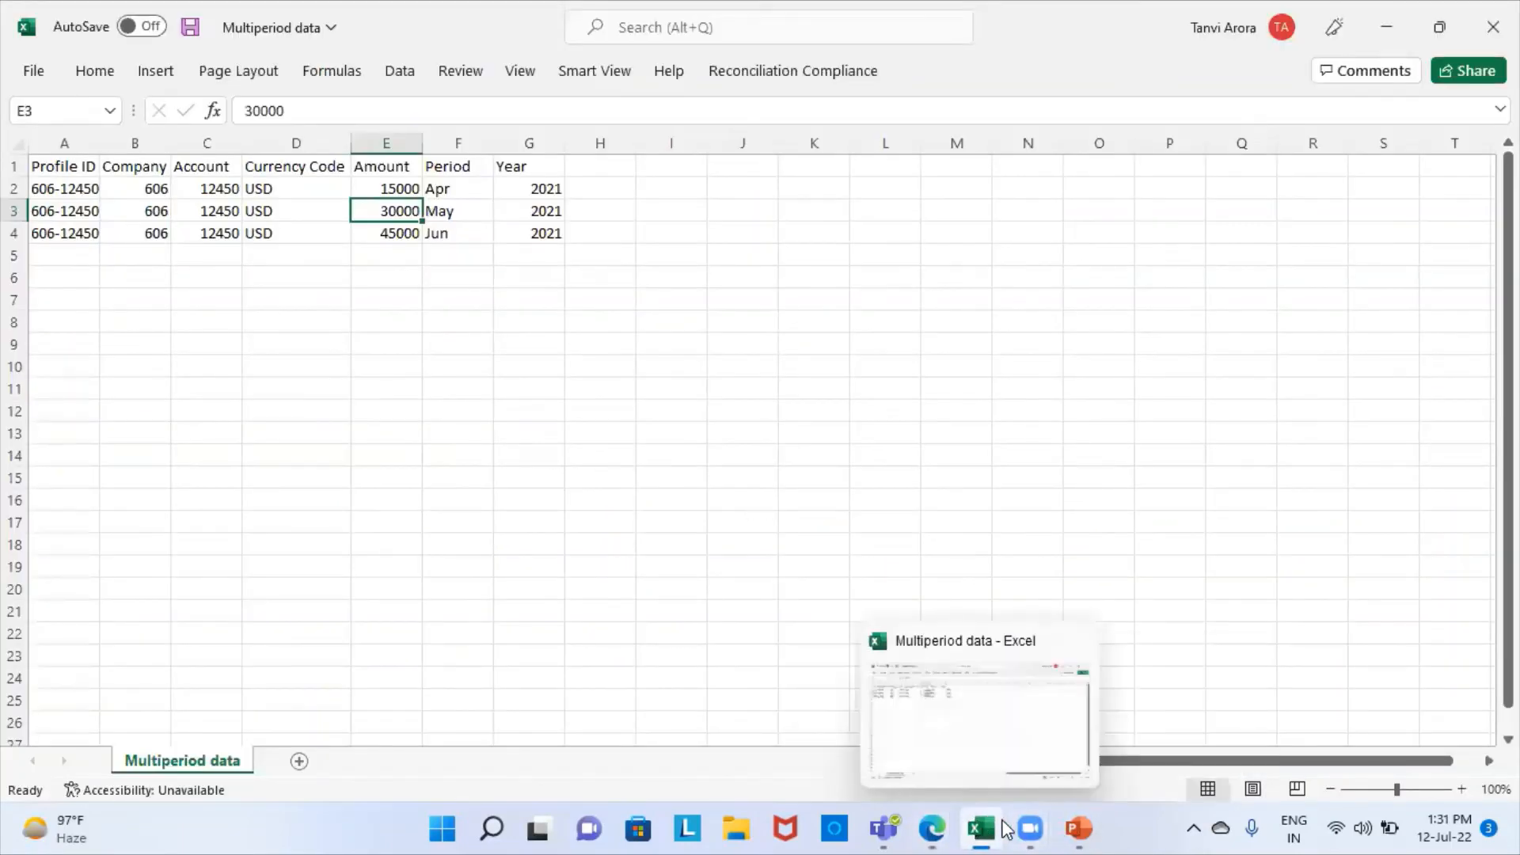
{"action": "left_click", "coordinate": [932, 828]}
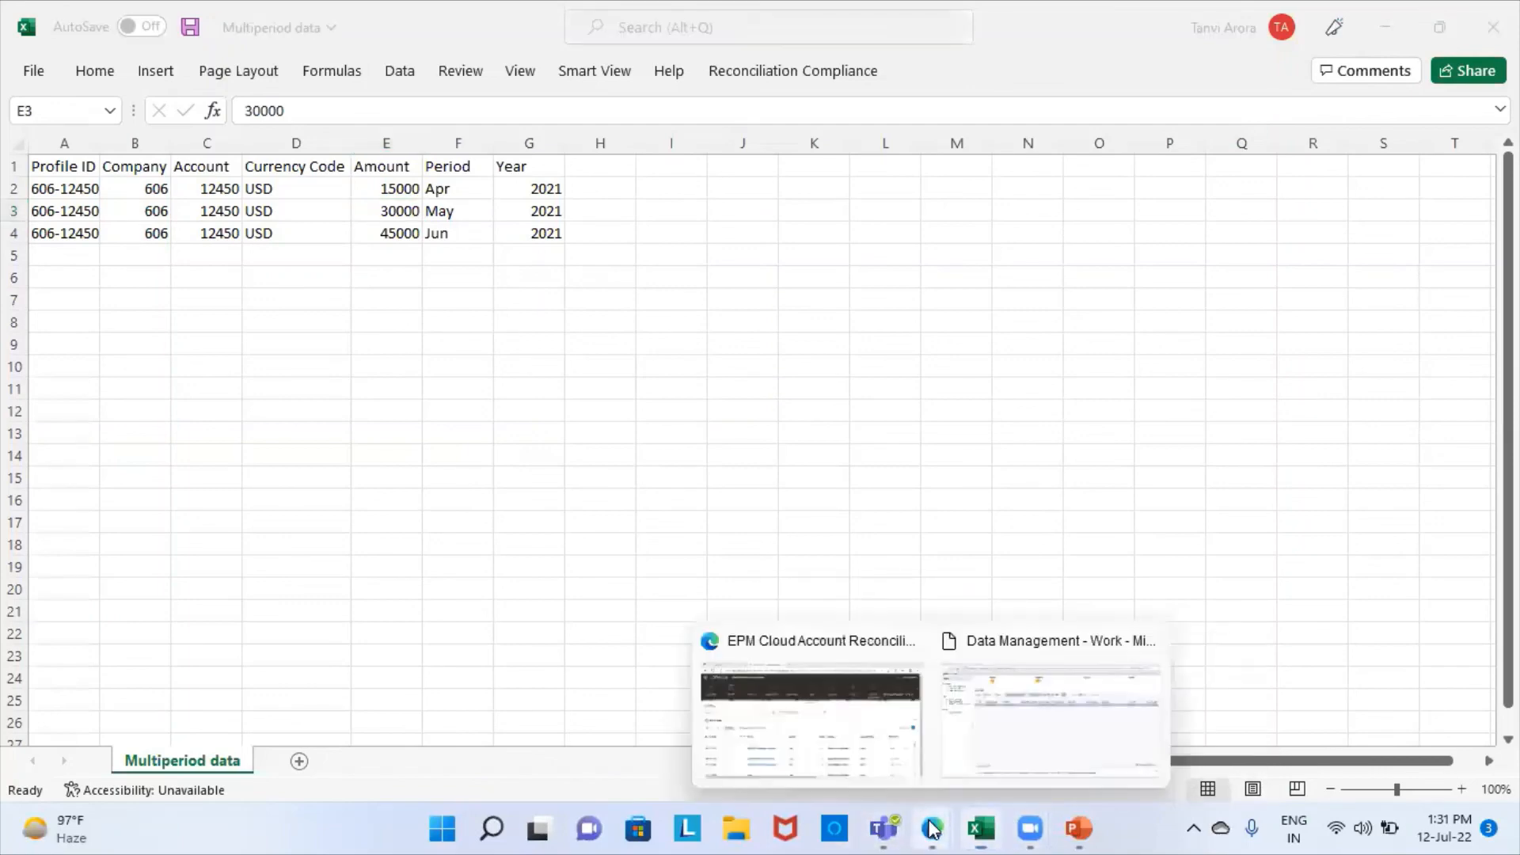
{"action": "left_click", "coordinate": [810, 722]}
{"action": "left_click", "coordinate": [318, 356]}
{"action": "type", "text": "6"}
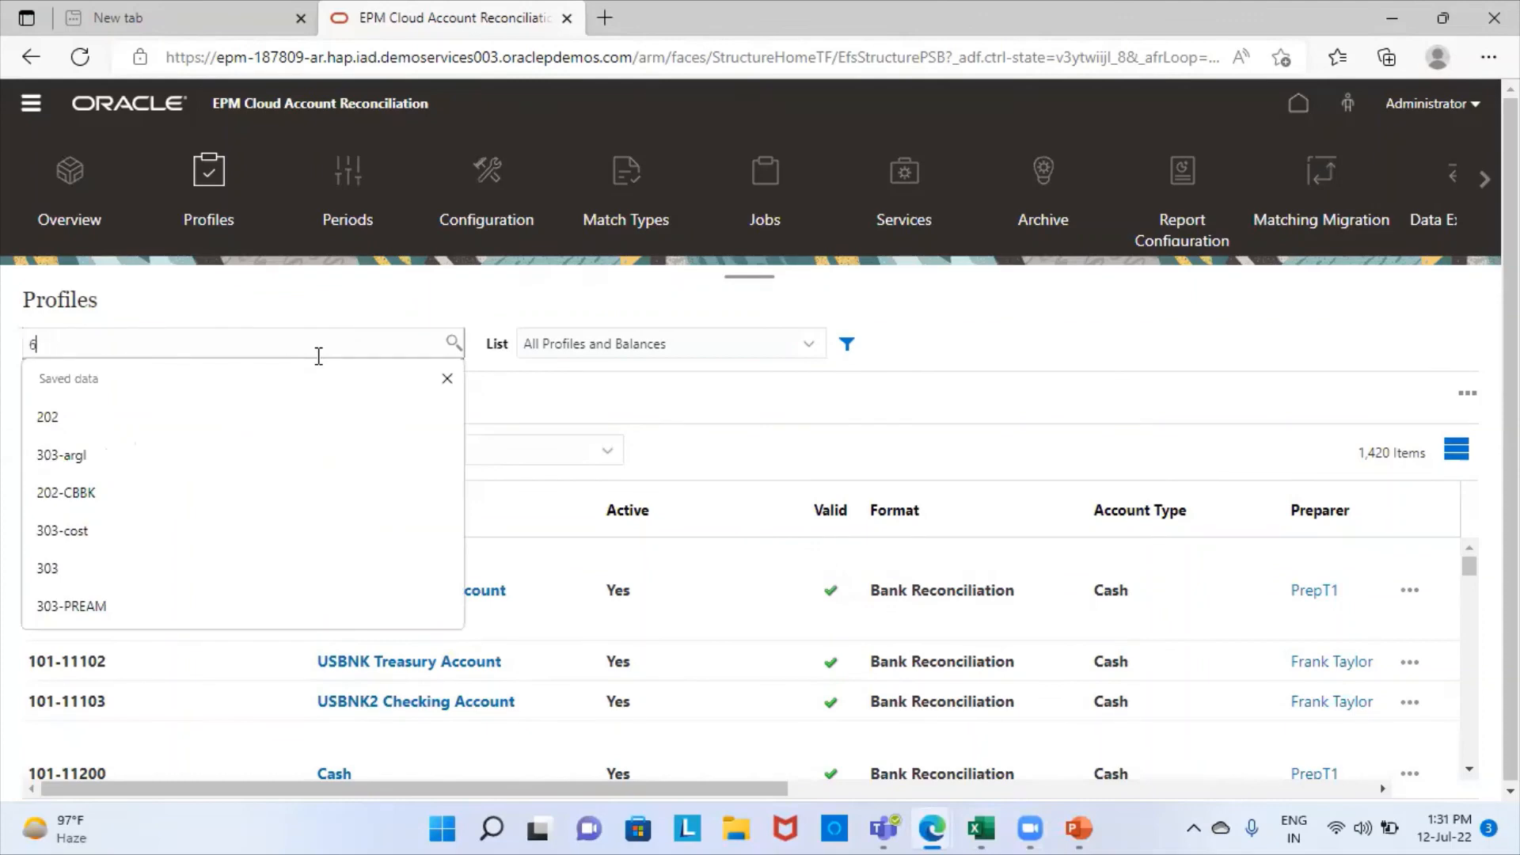
{"action": "type", "text": "06"}
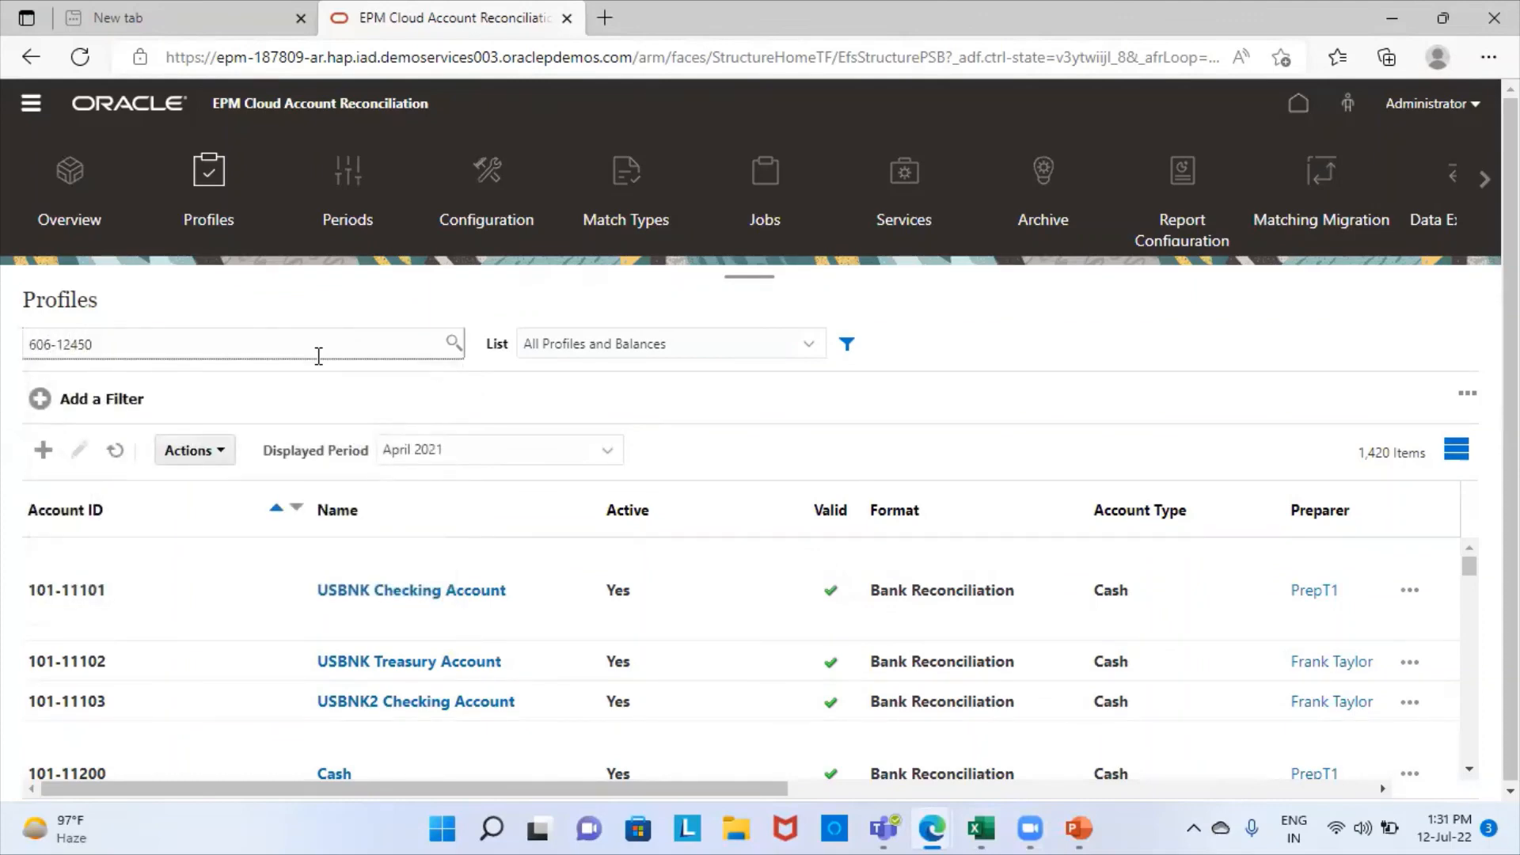
{"action": "type", "text": "-12450"}
{"action": "key", "text": "Return"}
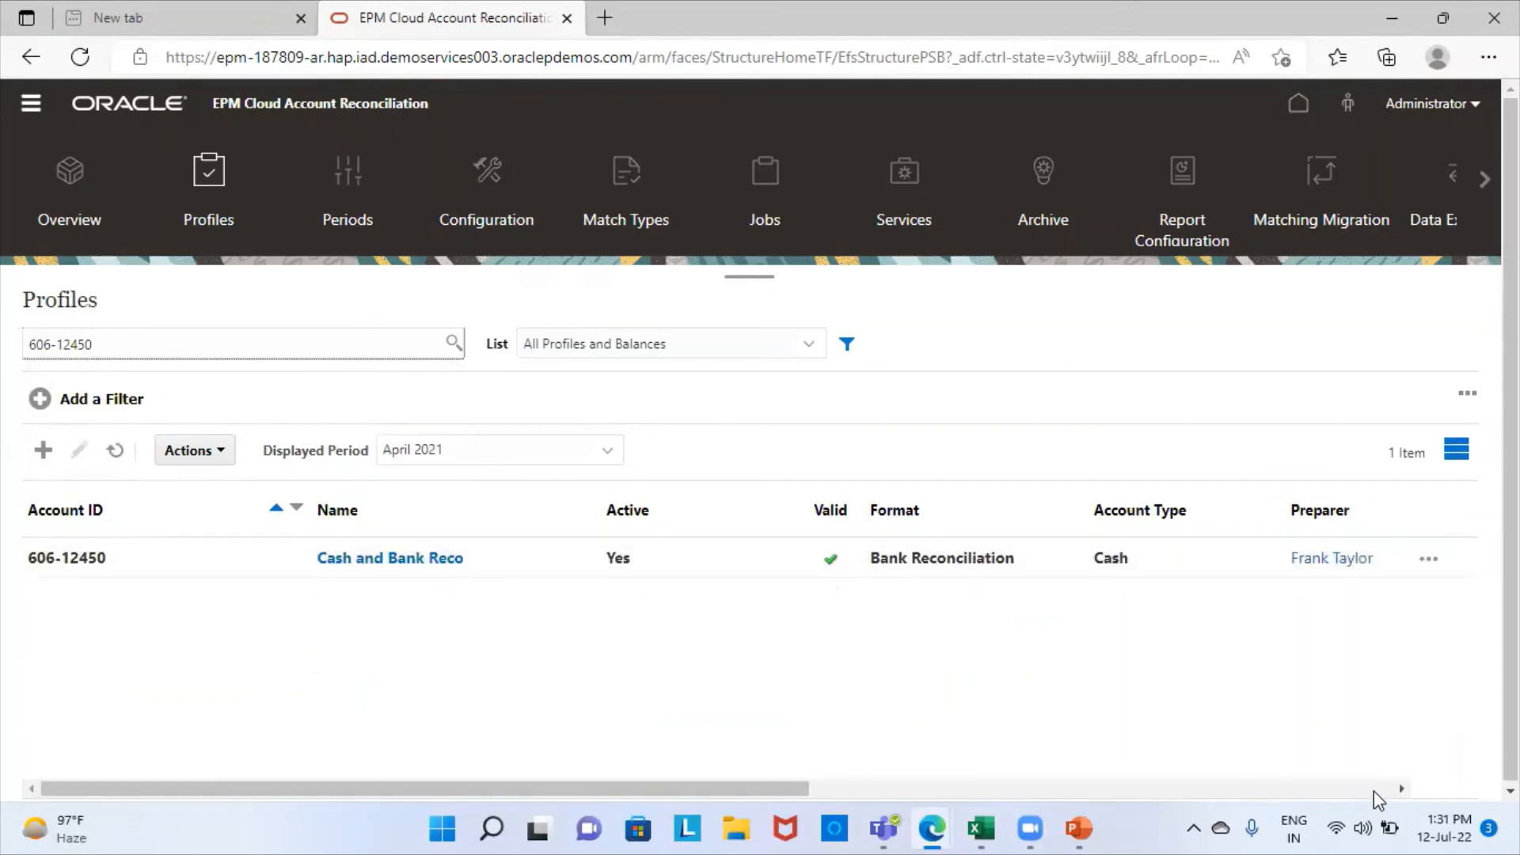
Compare the profile's April 2021 source system balance with the Apr amount in the Multiperiod data workbook, and return to Account Reconciliation.
{"action": "left_click", "coordinate": [784, 117]}
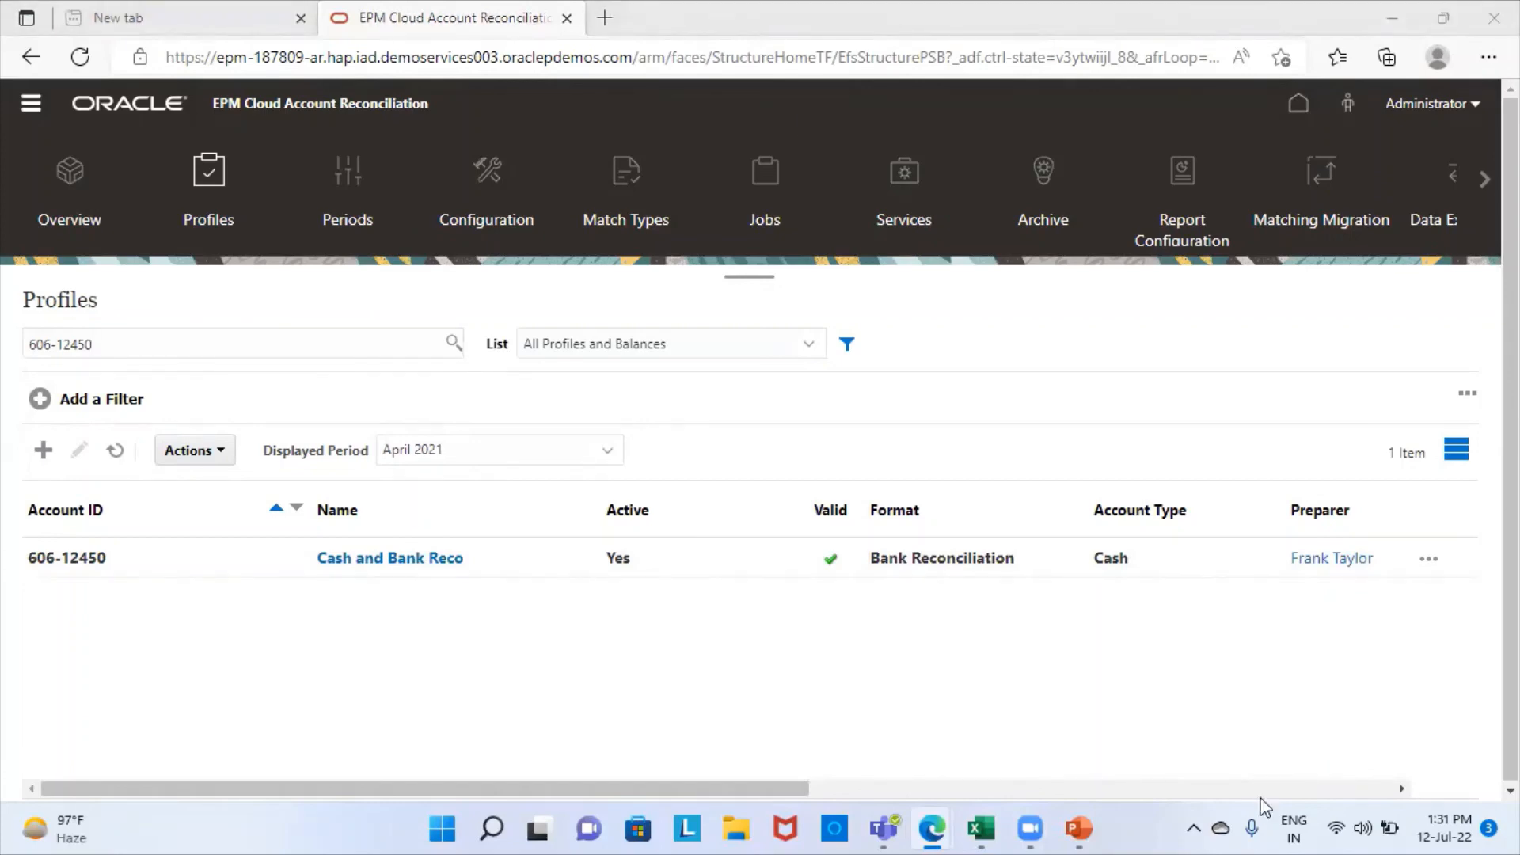
{"action": "left_click", "coordinate": [1345, 788]}
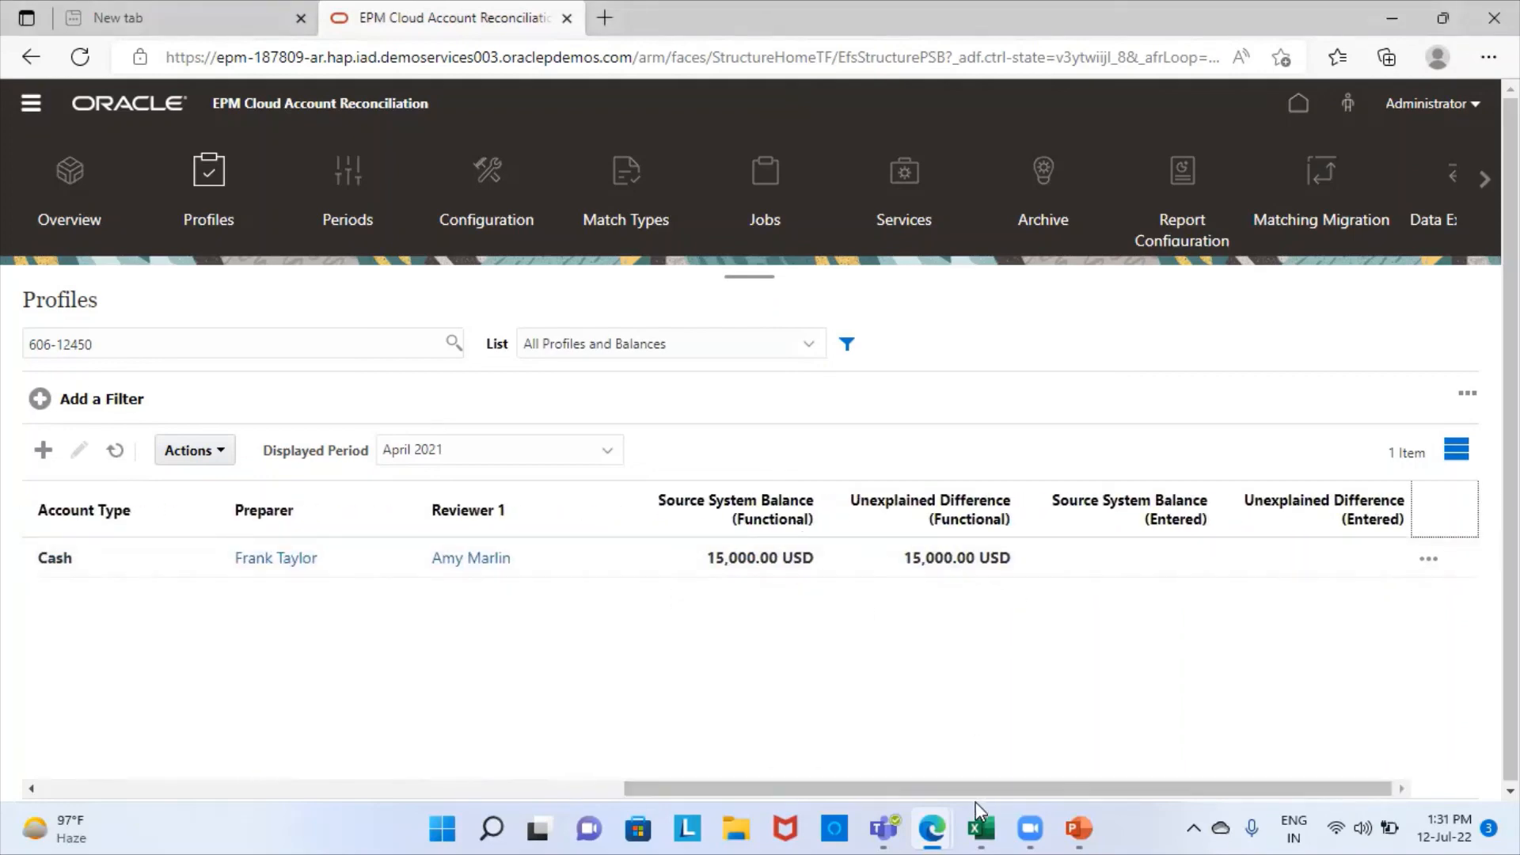
{"action": "left_click", "coordinate": [981, 828]}
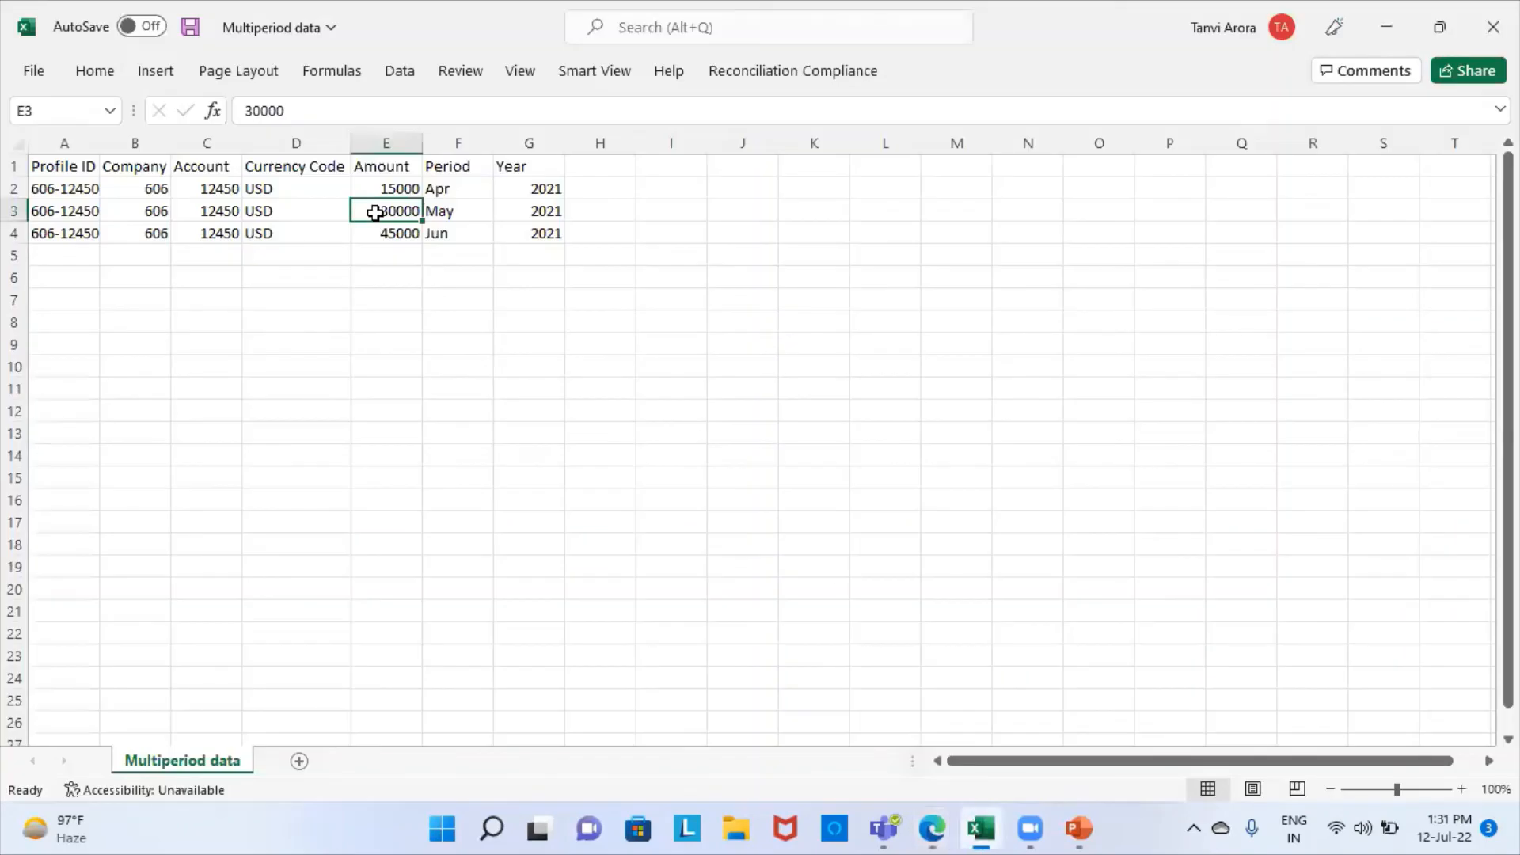
{"action": "left_click", "coordinate": [362, 187]}
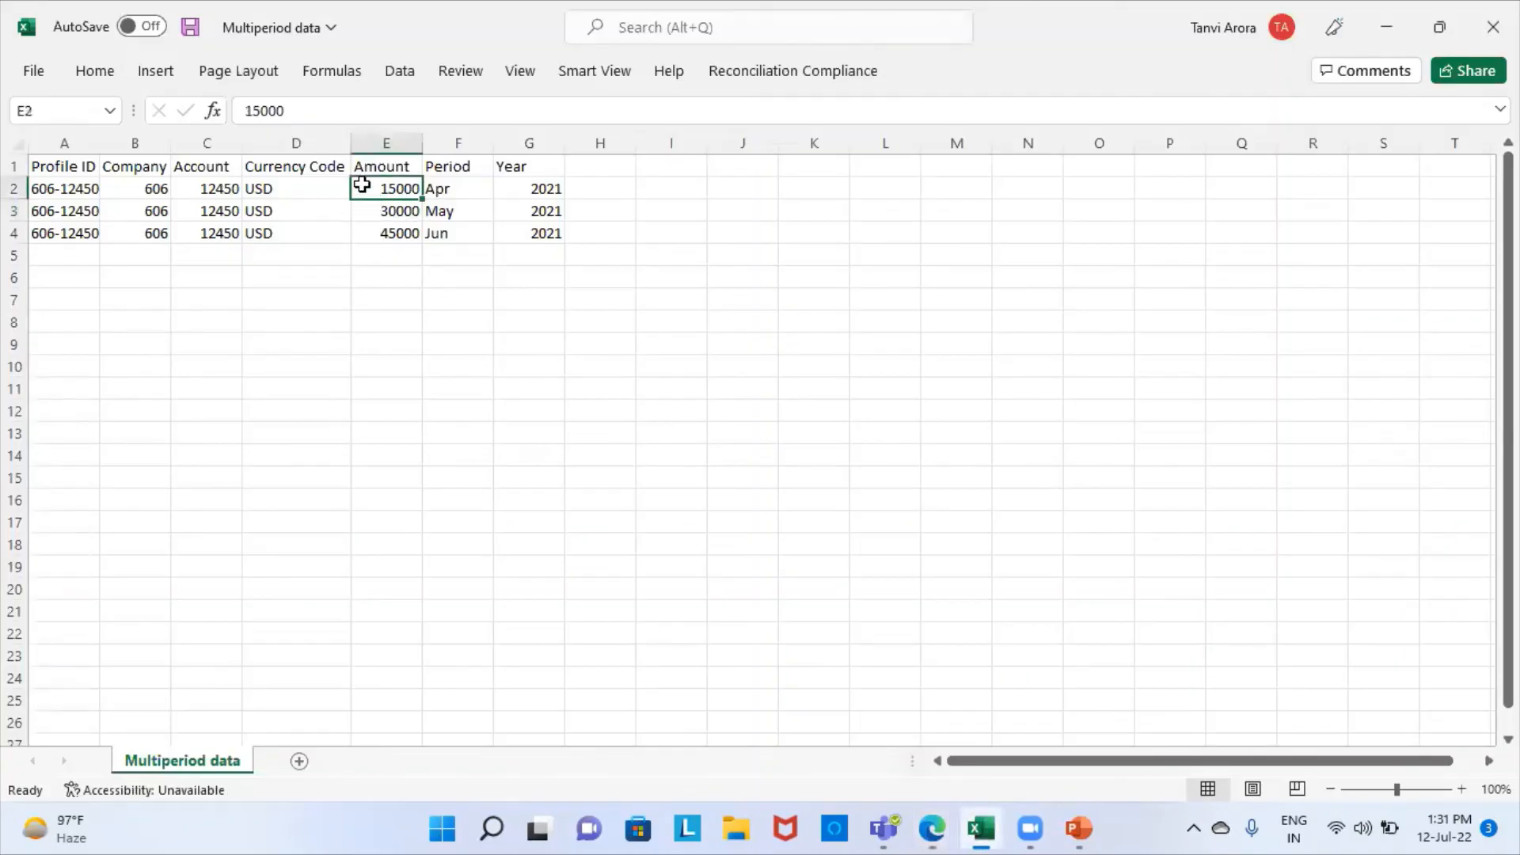
{"action": "mouse_move", "coordinate": [989, 828]}
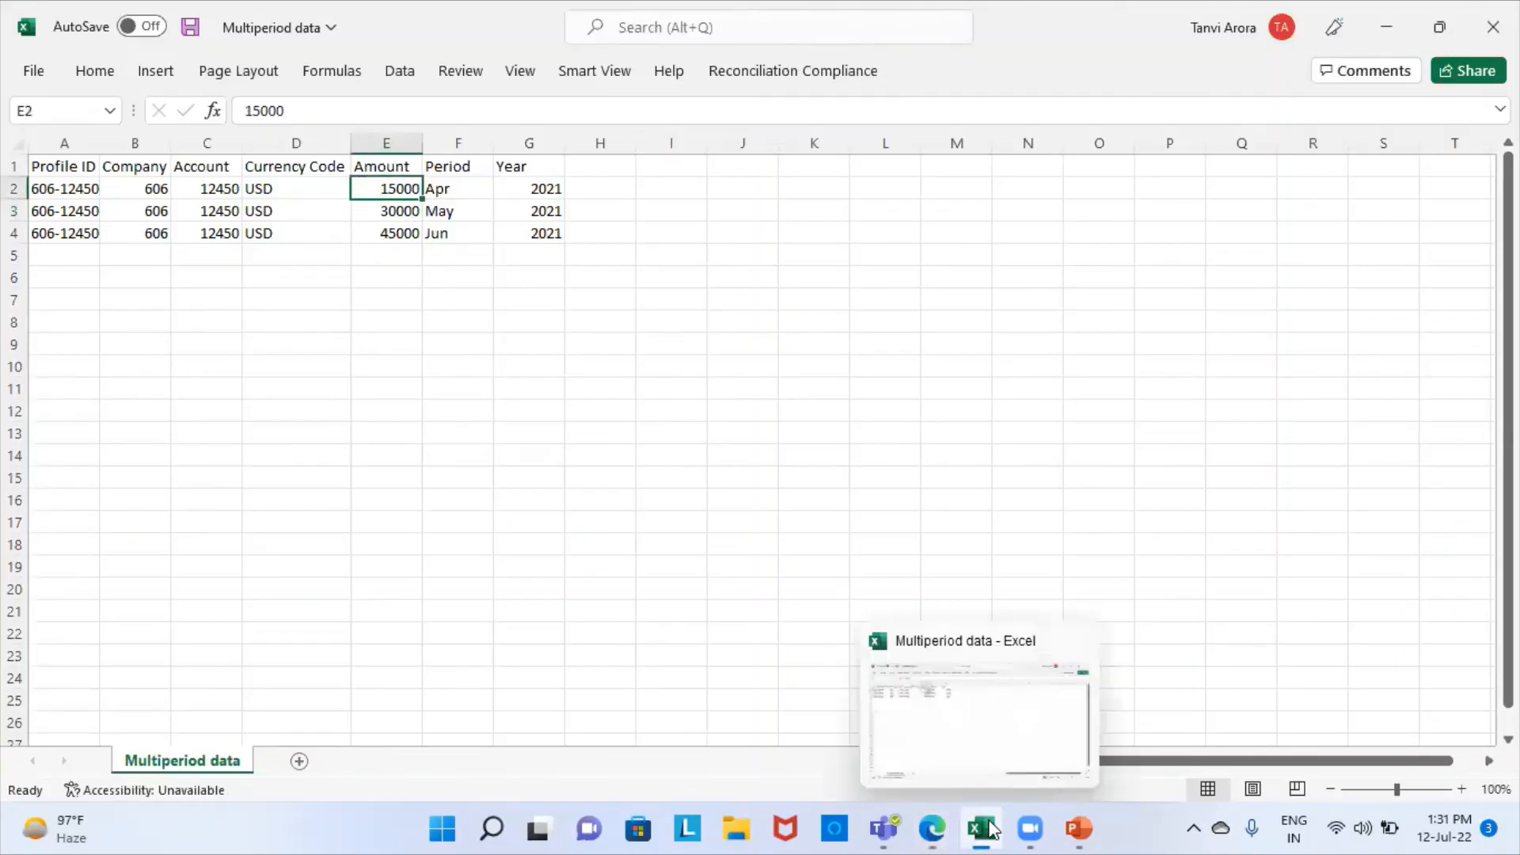
{"action": "left_click", "coordinate": [917, 812]}
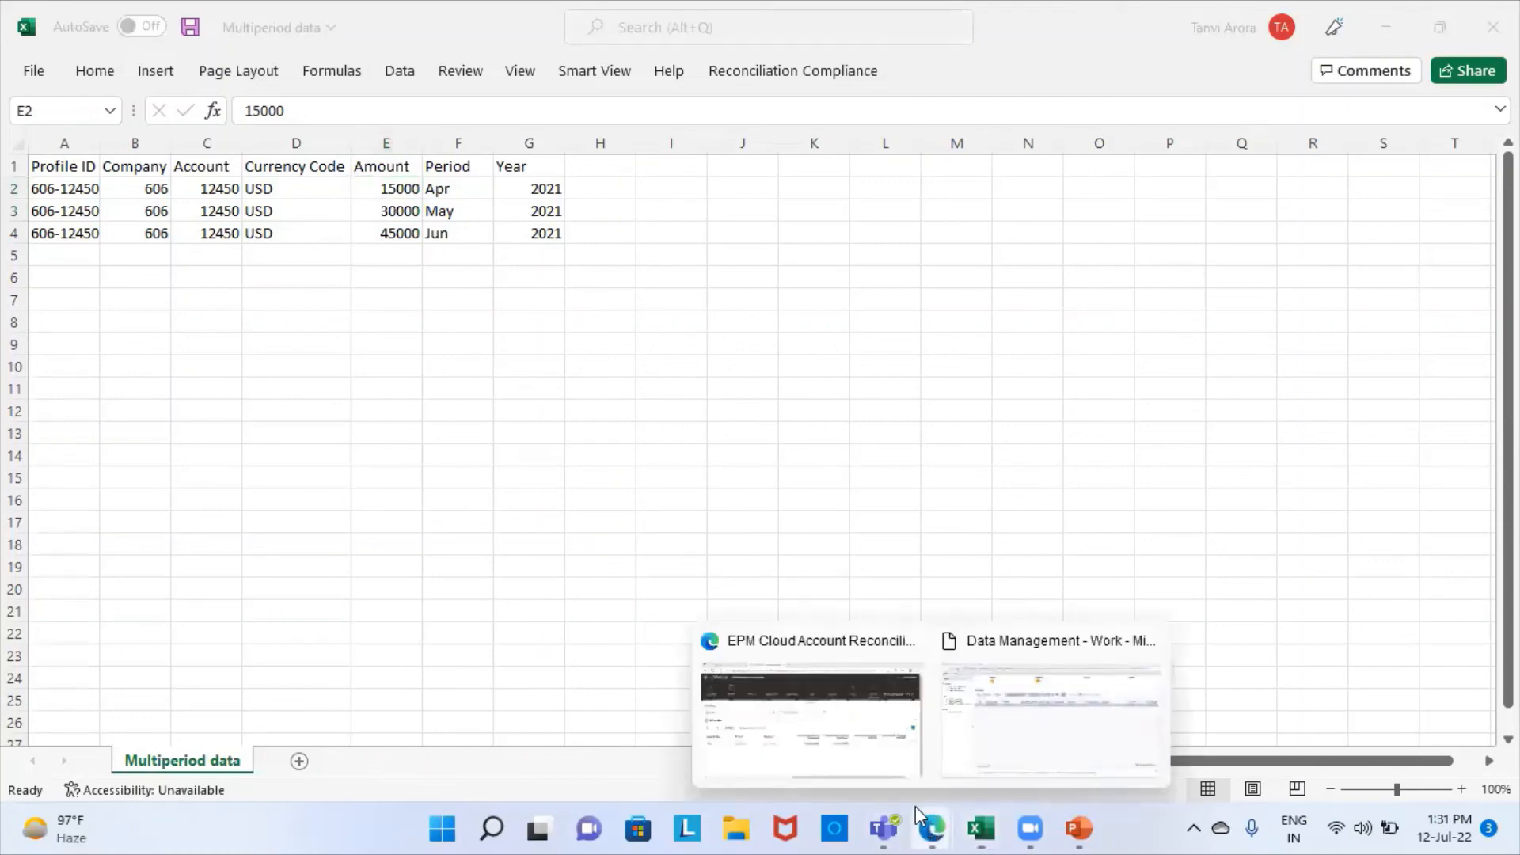
{"action": "left_click", "coordinate": [842, 741]}
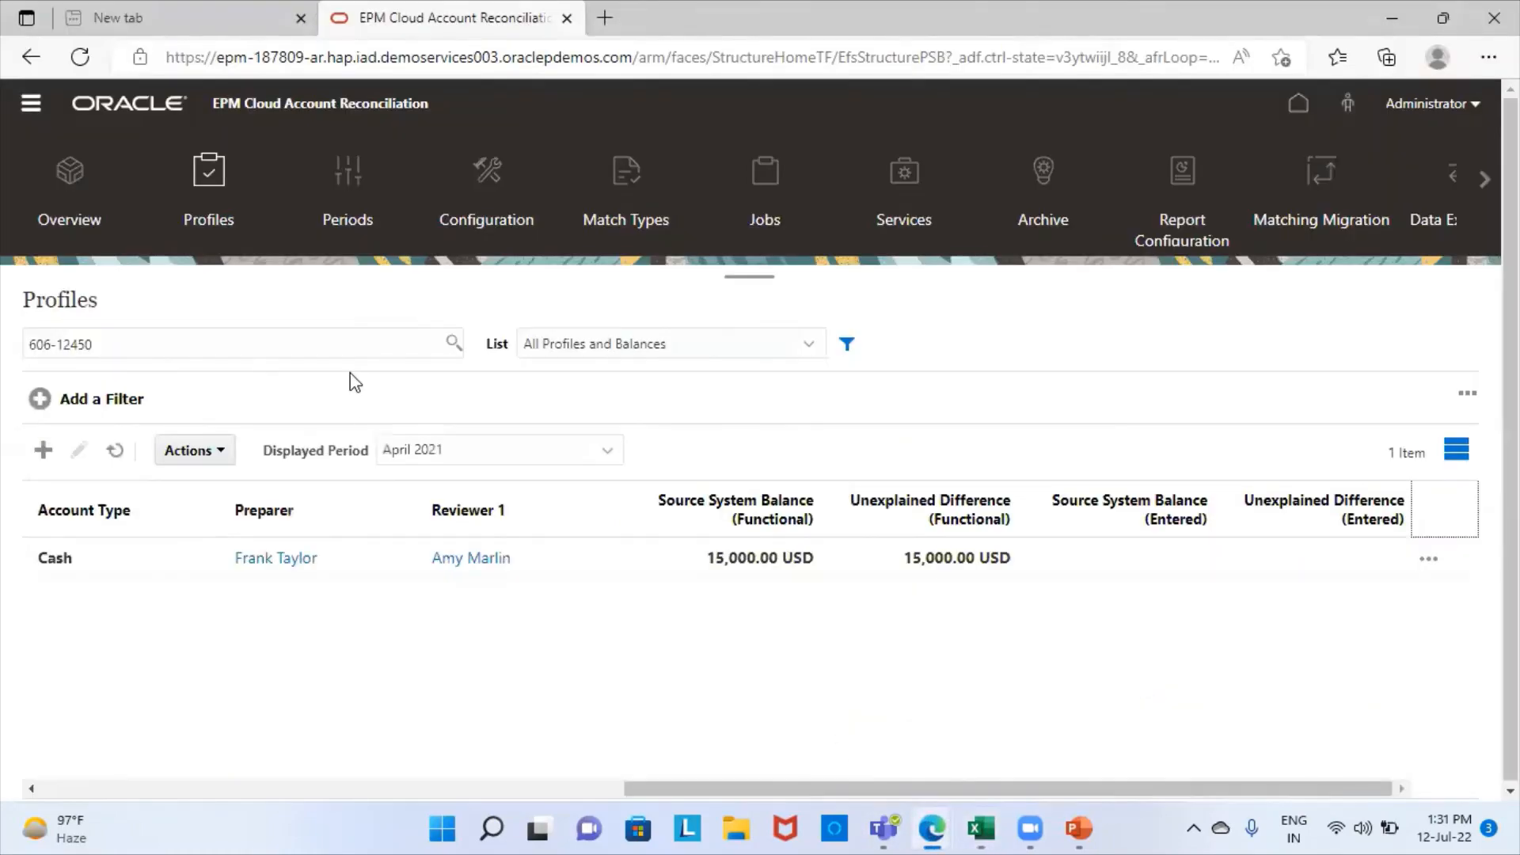
Set the displayed period to May 2021 and compare the source system balance with the May amount in the Multiperiod data workbook.
{"action": "left_click", "coordinate": [526, 451]}
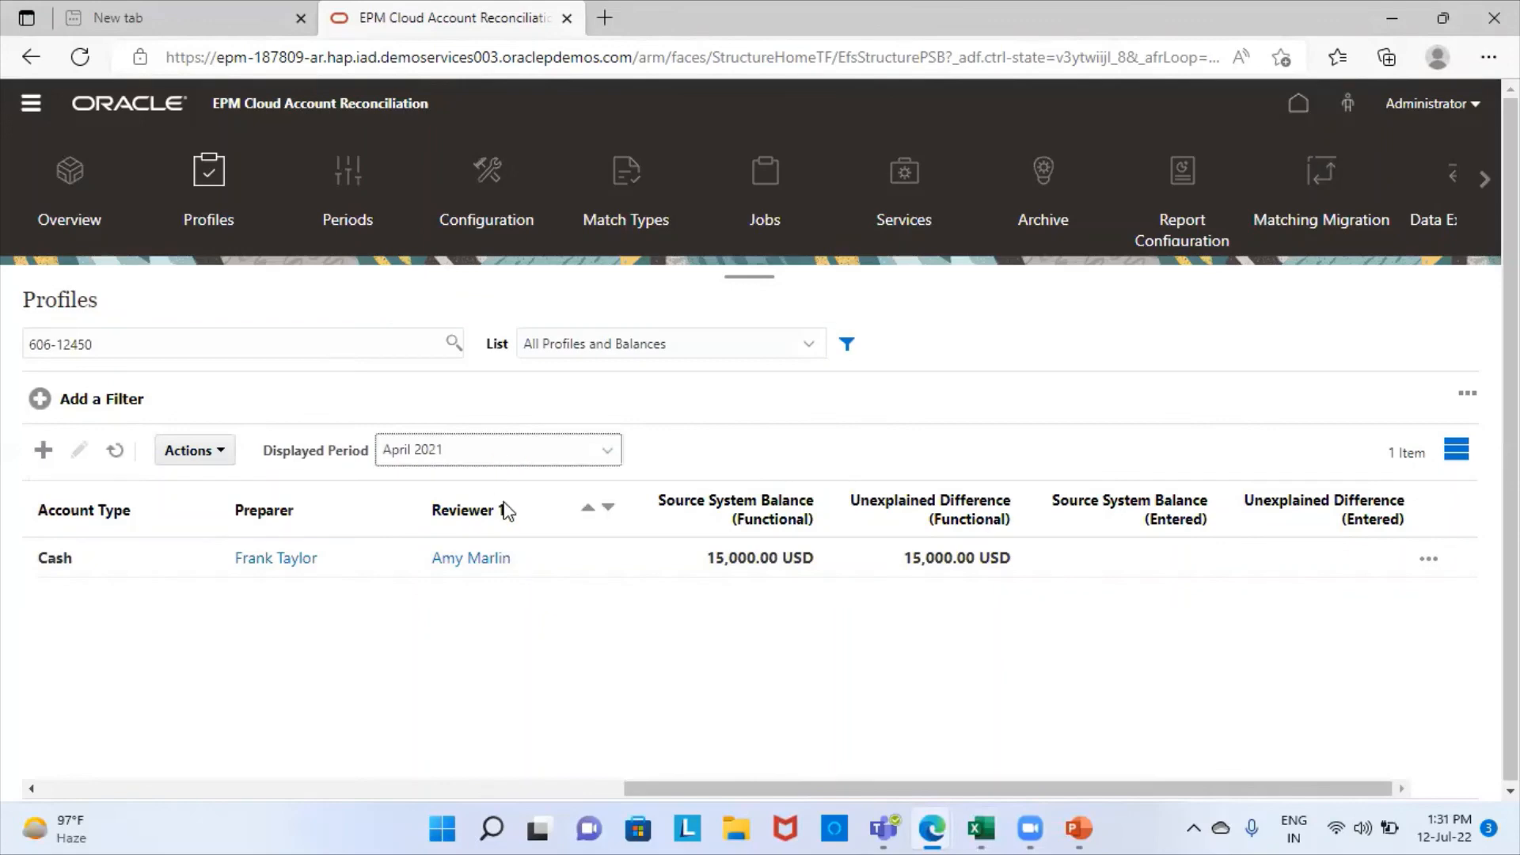
{"action": "left_click", "coordinate": [438, 327]}
{"action": "left_click", "coordinate": [466, 458]}
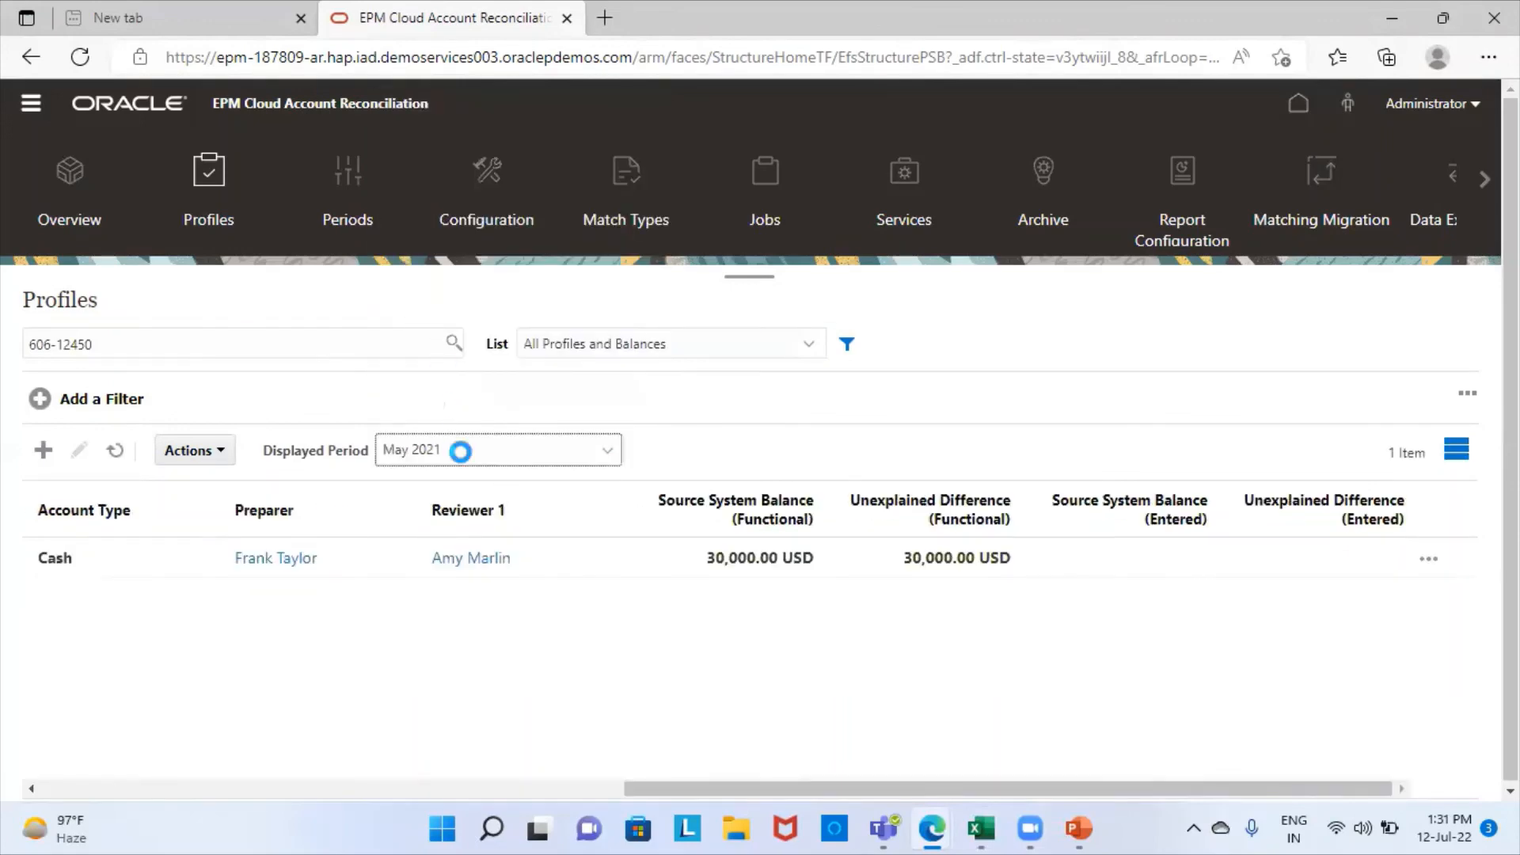
{"action": "left_click", "coordinate": [907, 663]}
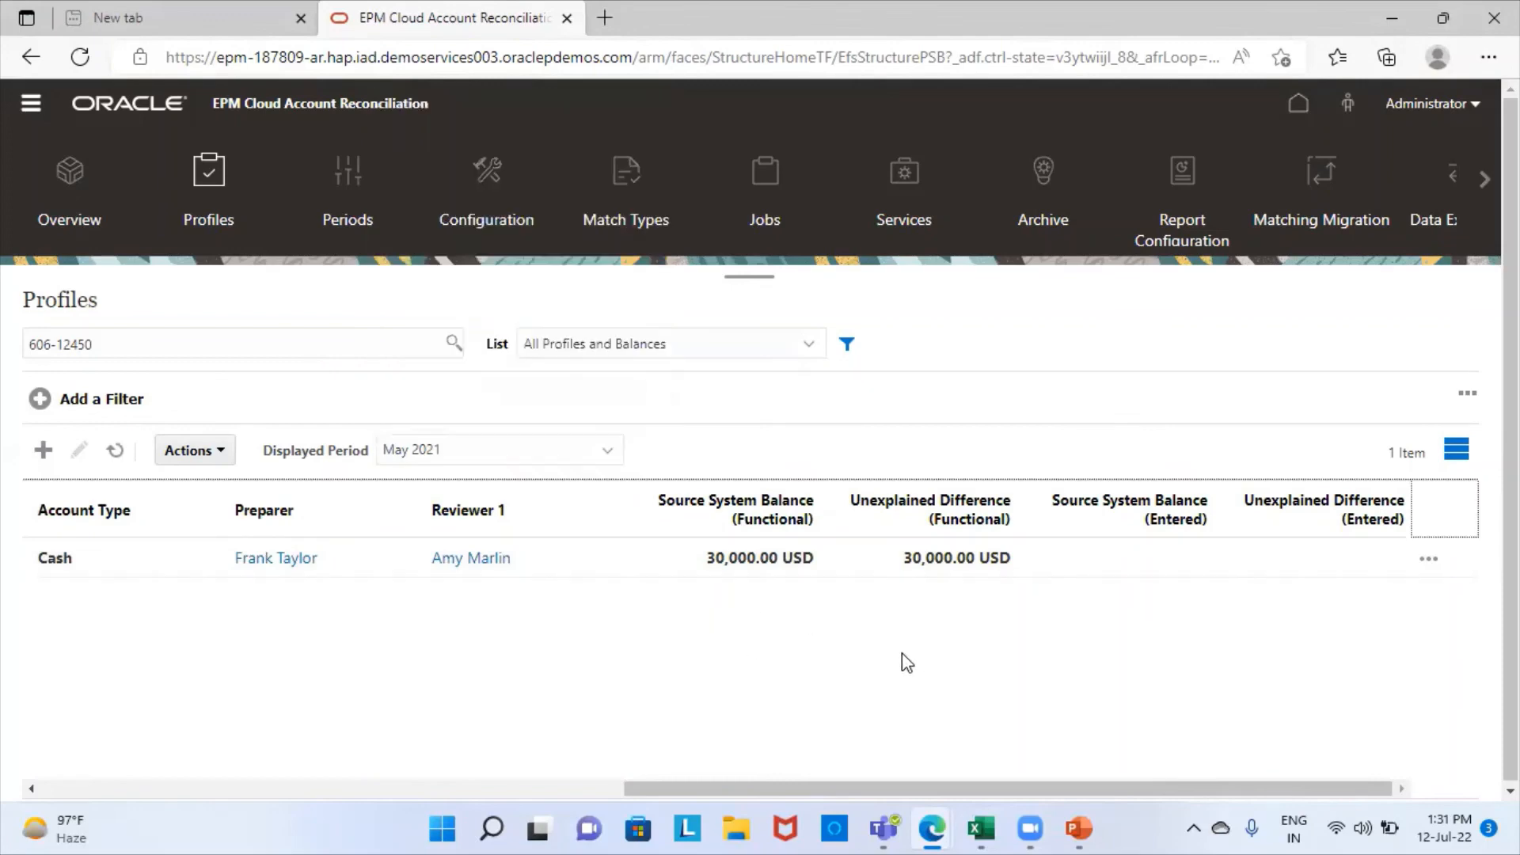
{"action": "left_click", "coordinate": [978, 825]}
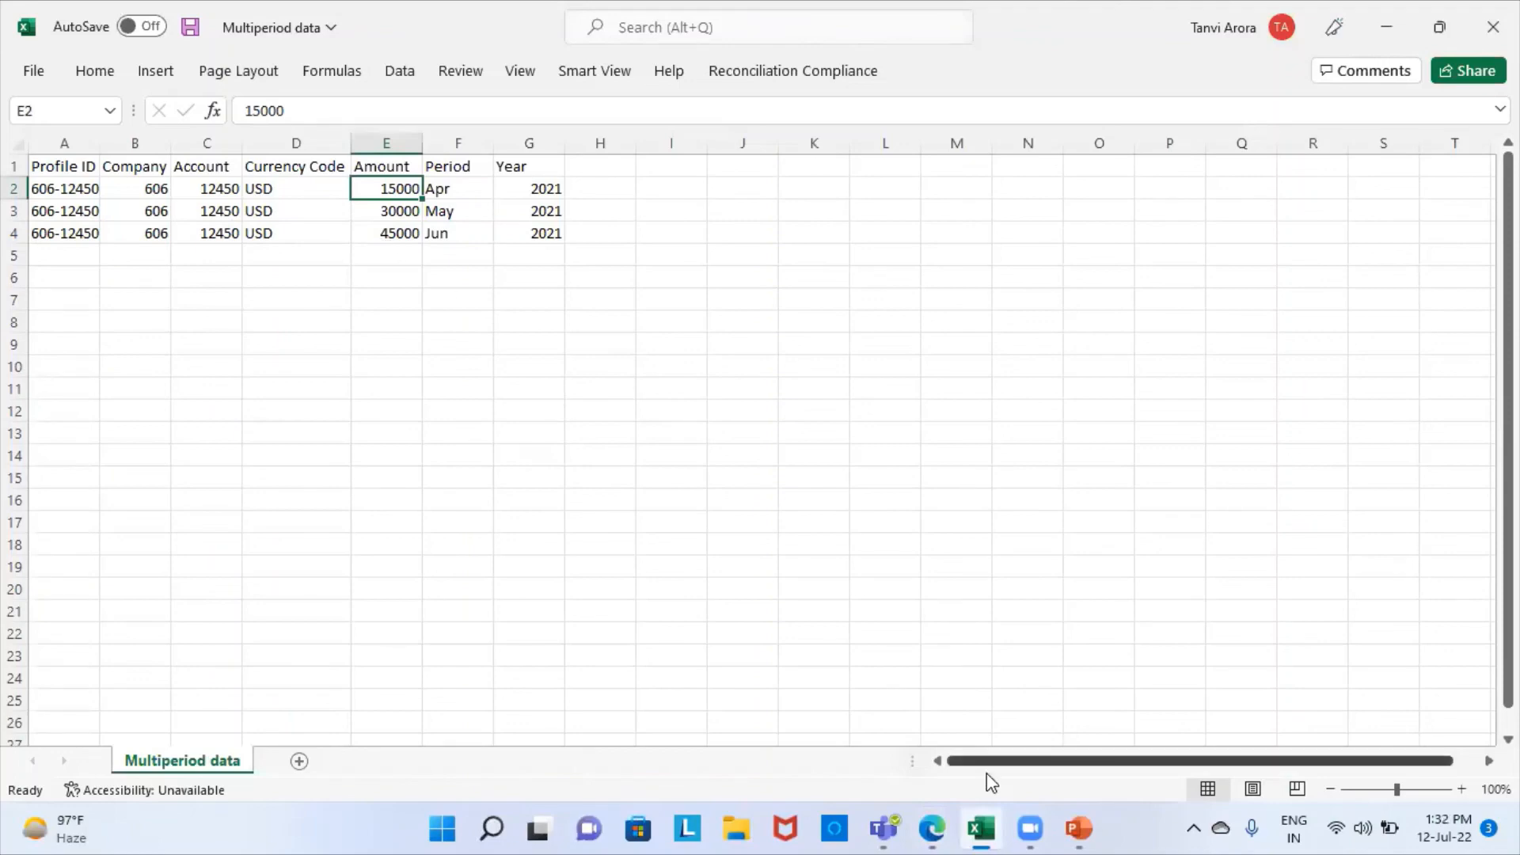
{"action": "left_click", "coordinate": [933, 828]}
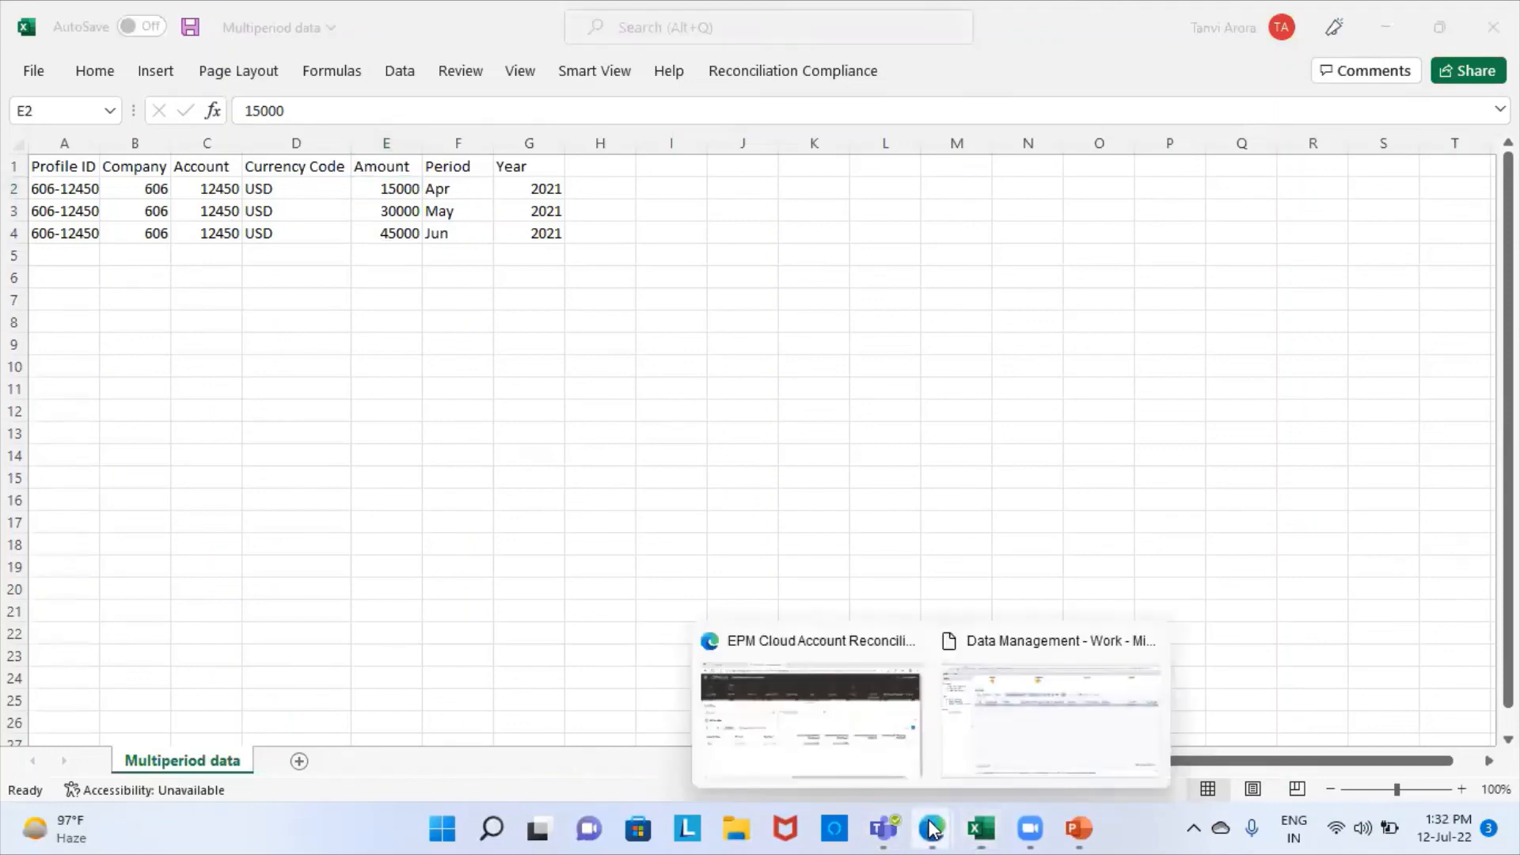
{"action": "left_click", "coordinate": [767, 722]}
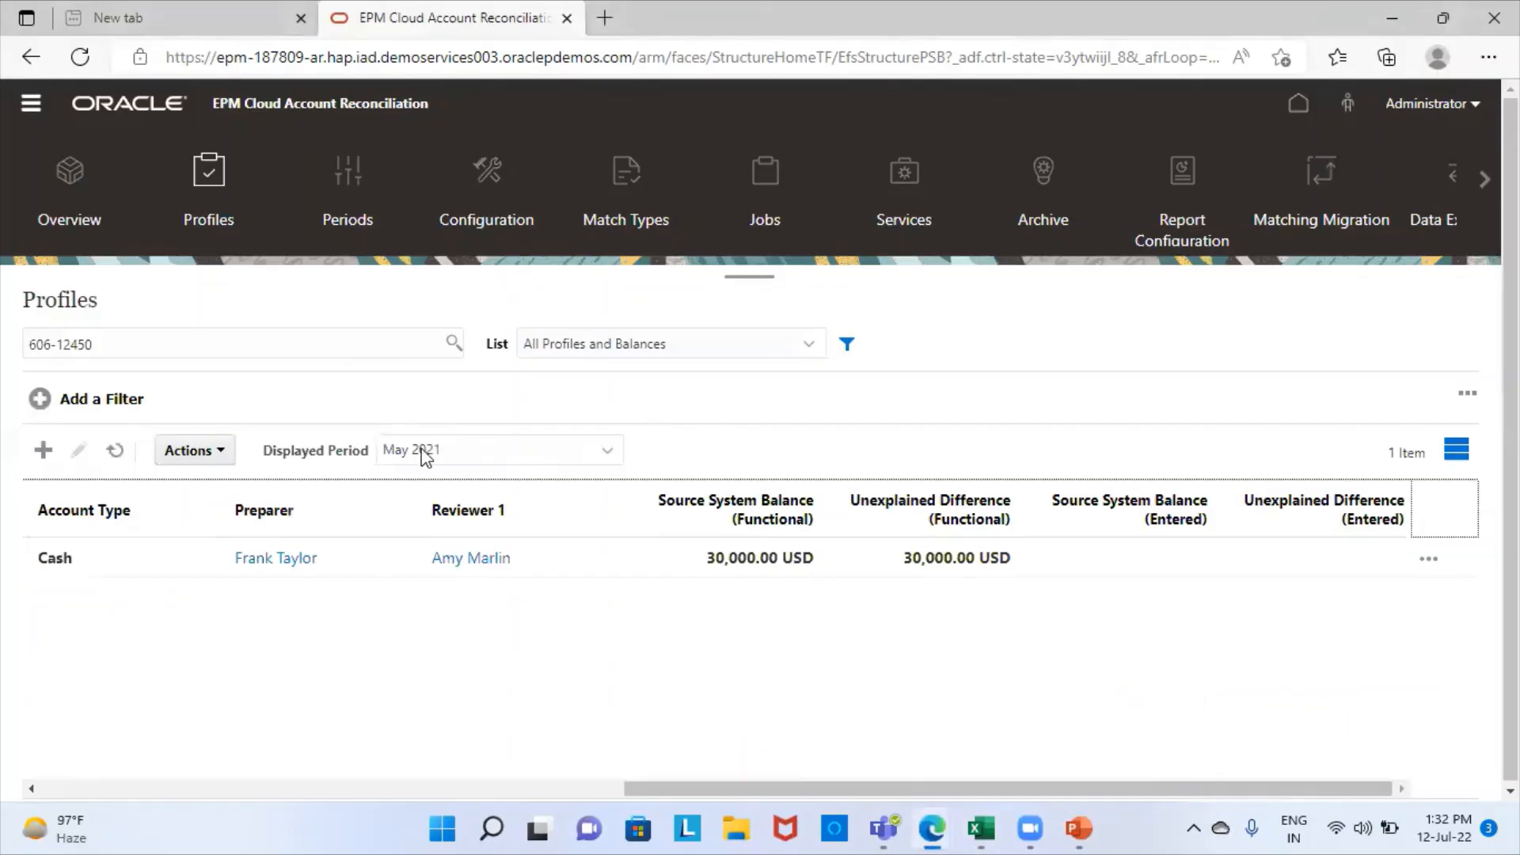
Set the displayed period to June 2021 and check the source system balance of profile 606-12450.
{"action": "left_click", "coordinate": [487, 453]}
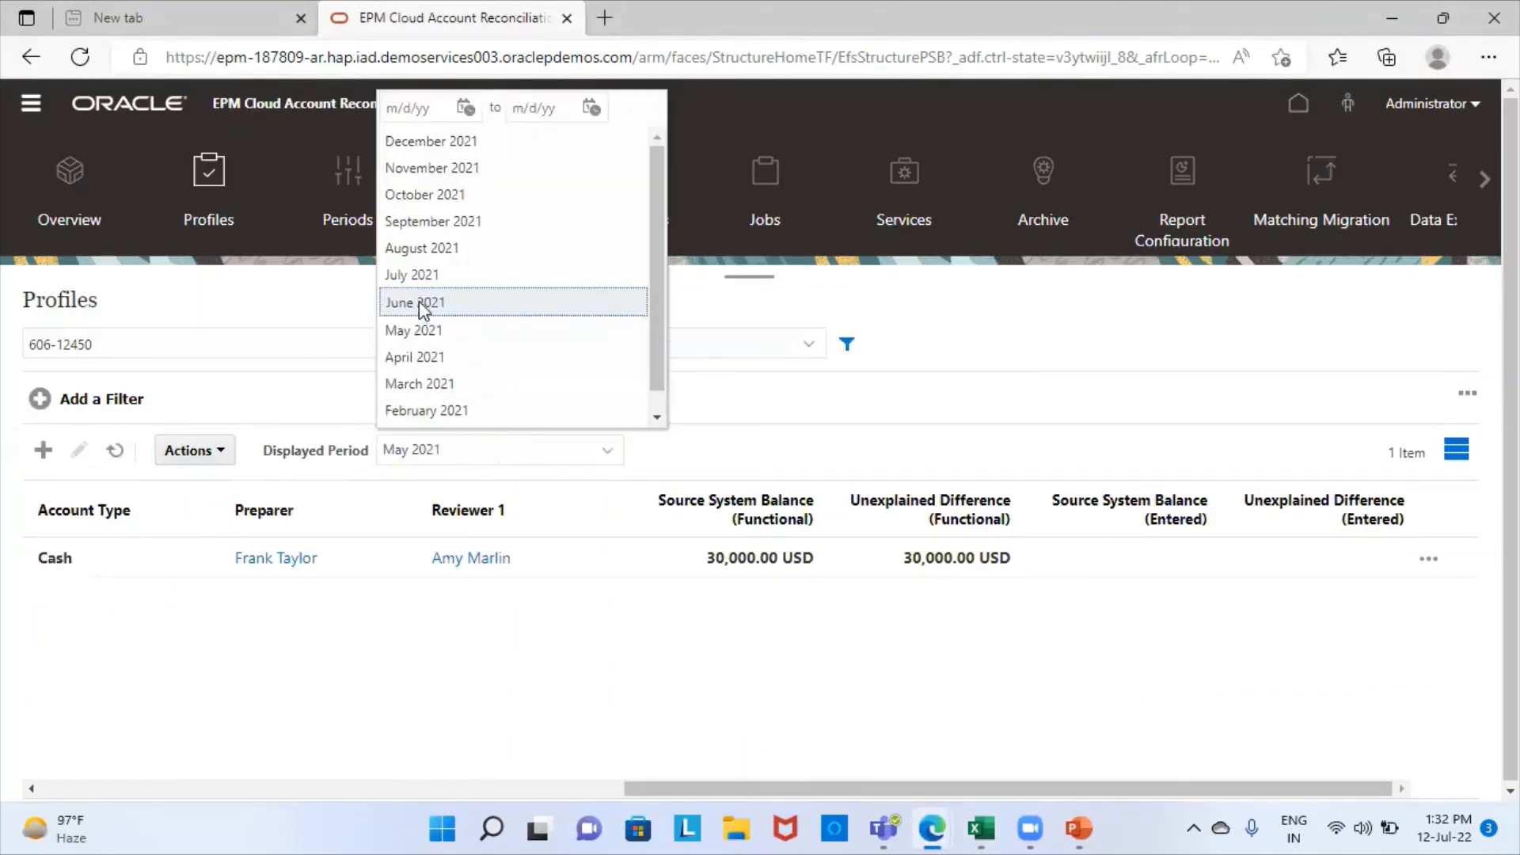
{"action": "left_click", "coordinate": [419, 303]}
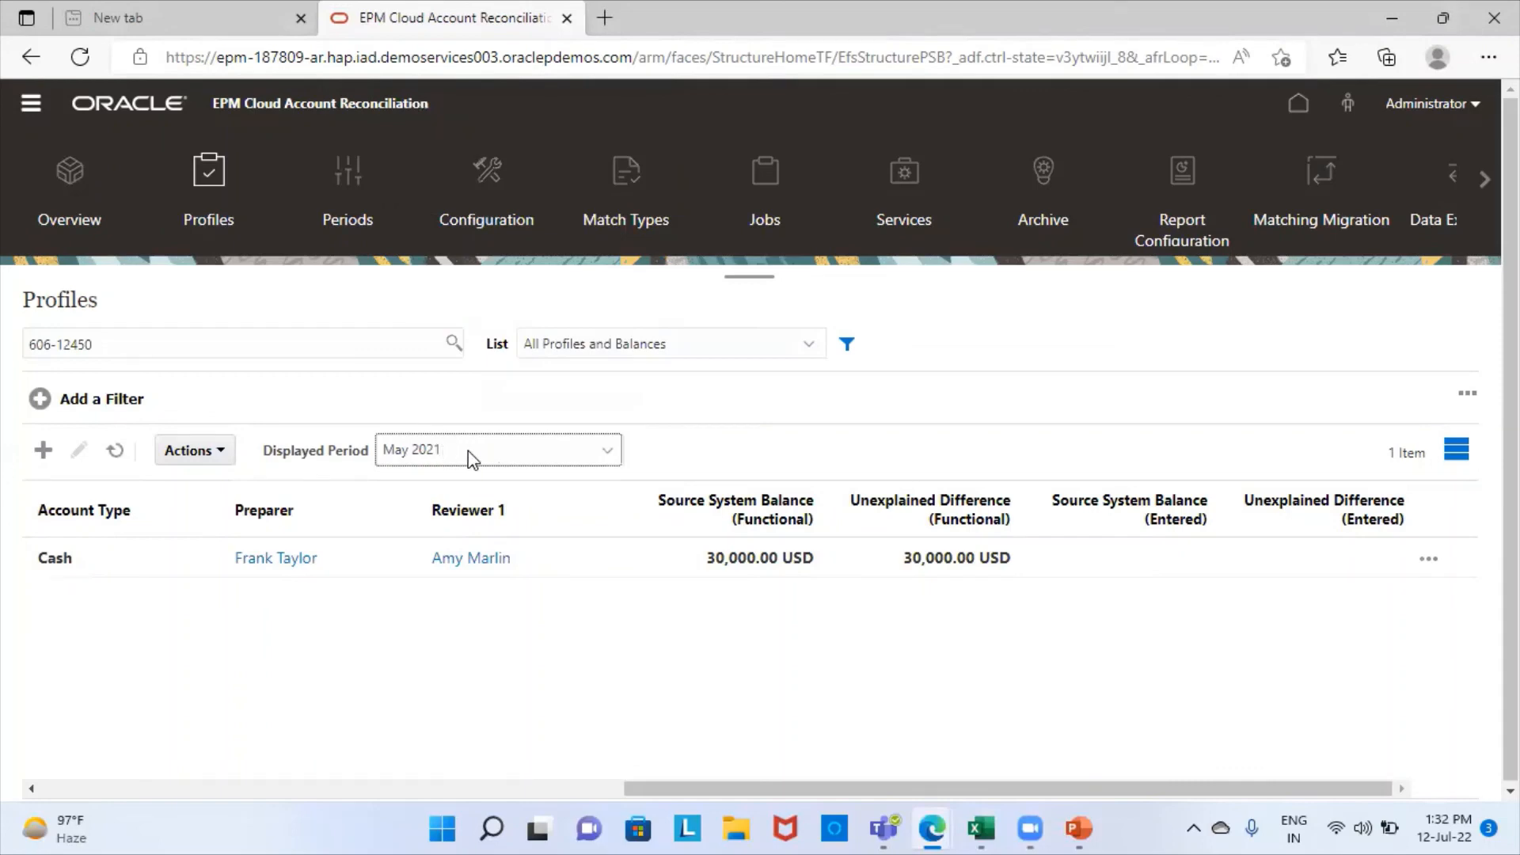
{"action": "left_click", "coordinate": [468, 450]}
{"action": "left_click", "coordinate": [422, 299]}
{"action": "left_click", "coordinate": [465, 449]}
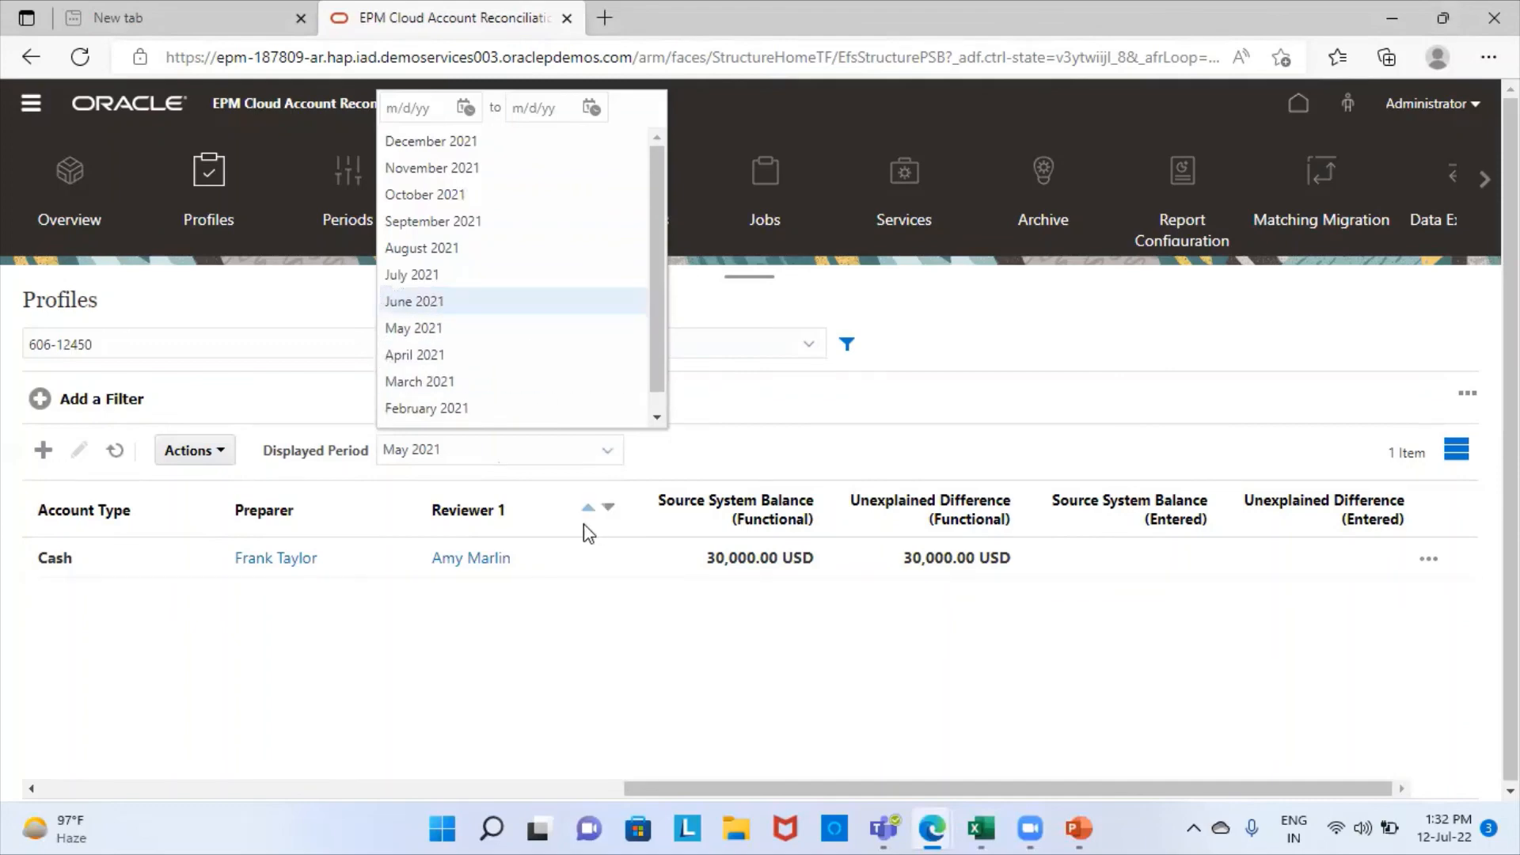
{"action": "left_click", "coordinate": [479, 643]}
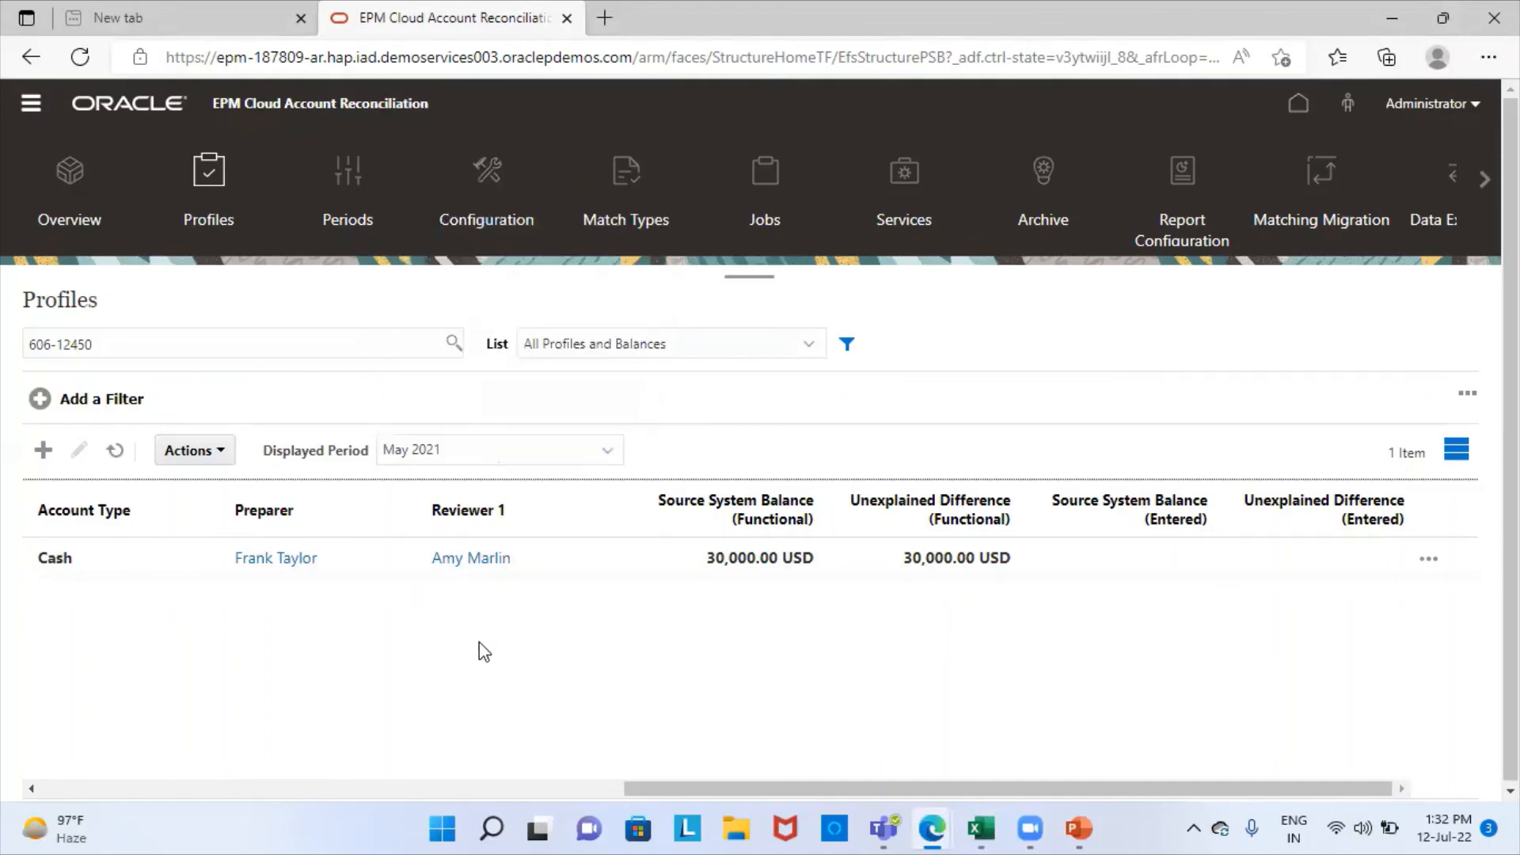
{"action": "left_click", "coordinate": [600, 455]}
{"action": "left_click", "coordinate": [432, 330]}
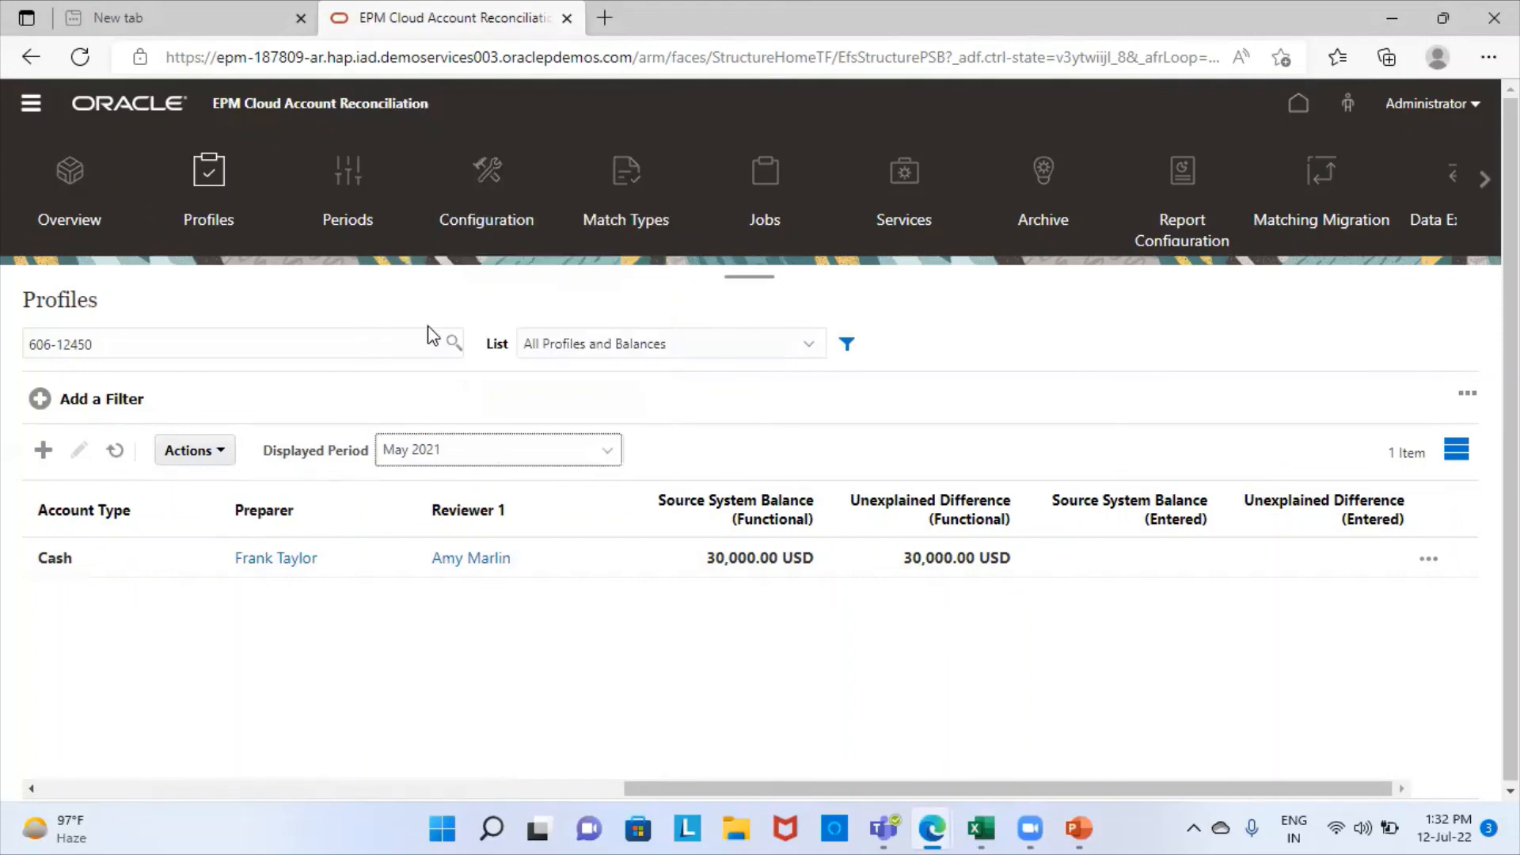
{"action": "left_click", "coordinate": [577, 451]}
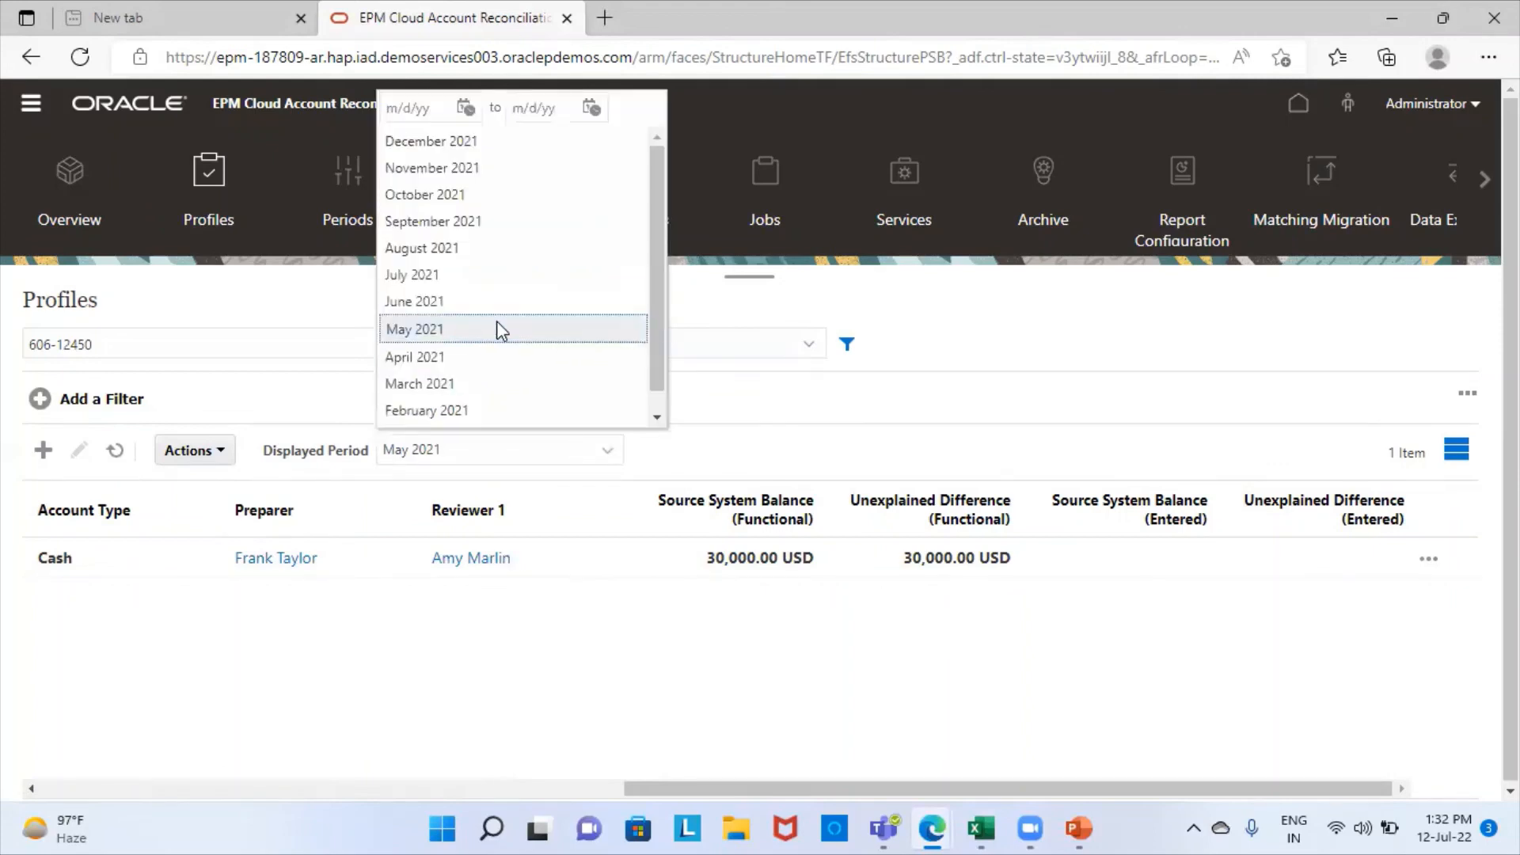
{"action": "left_click", "coordinate": [478, 298]}
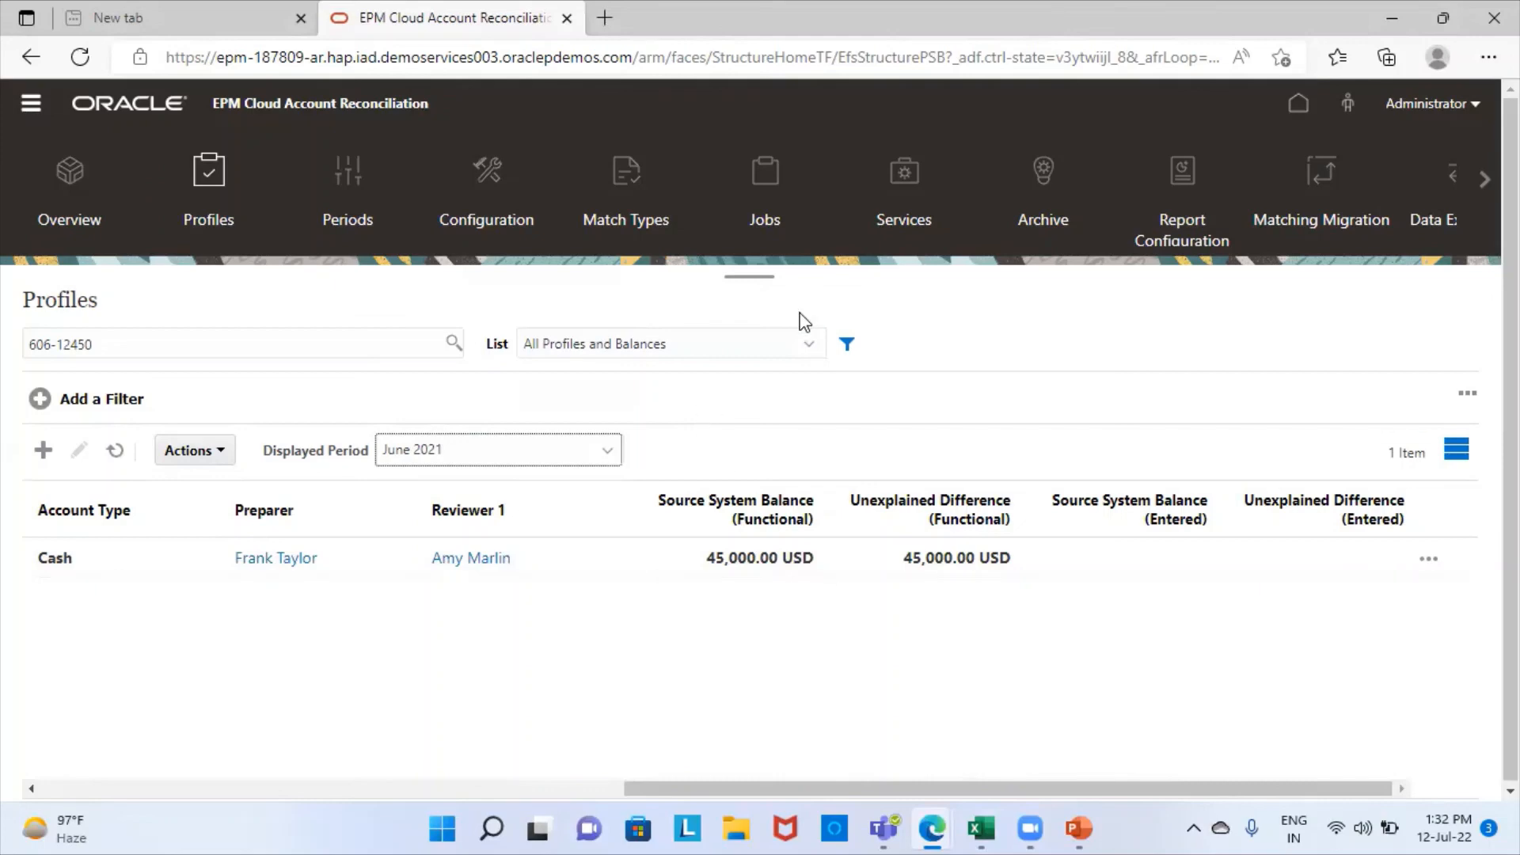
{"action": "left_click", "coordinate": [700, 41]}
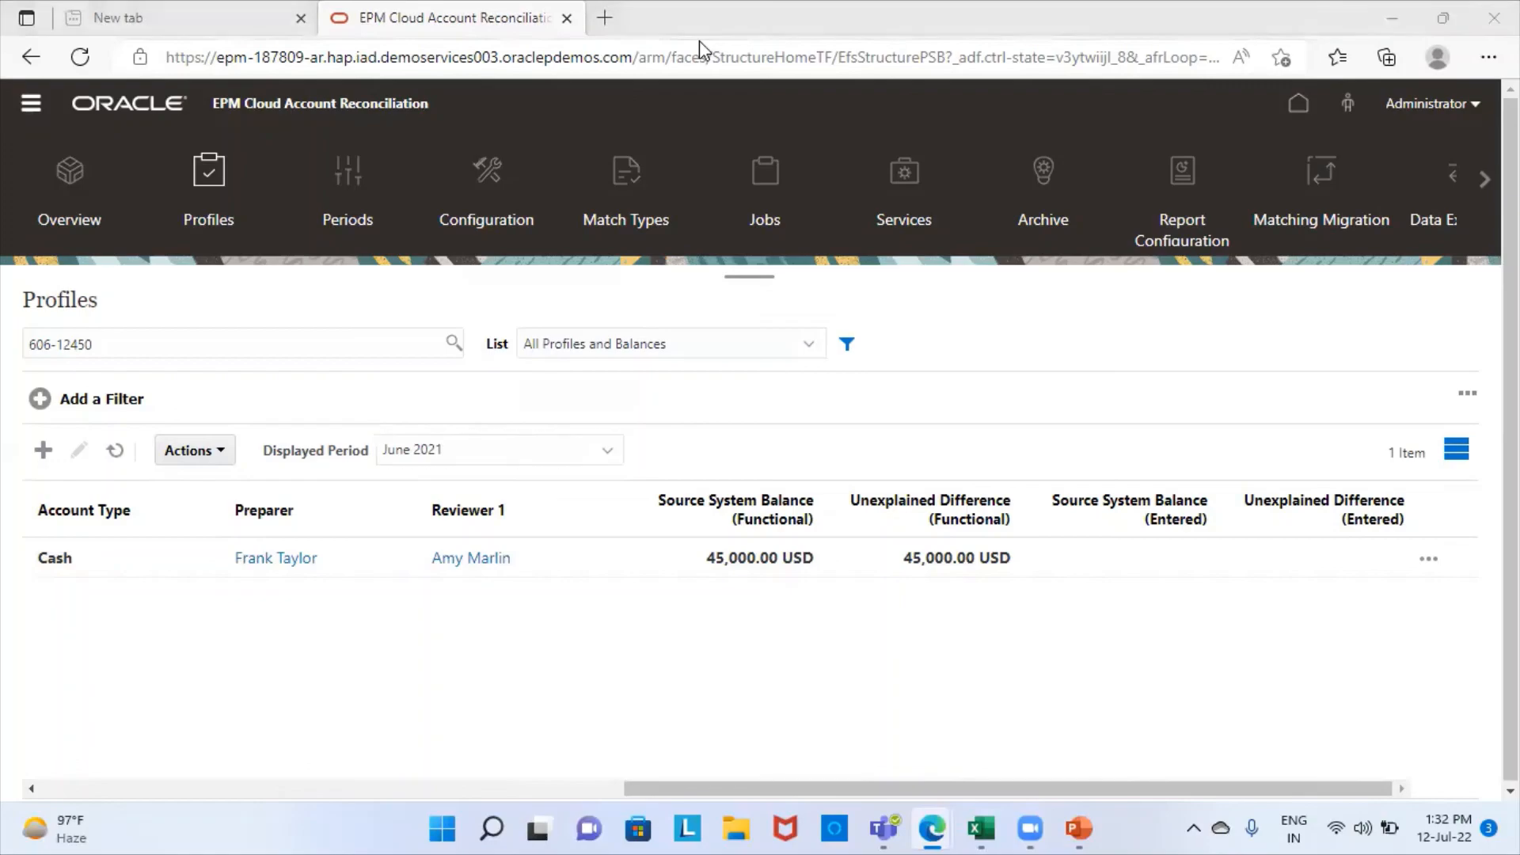